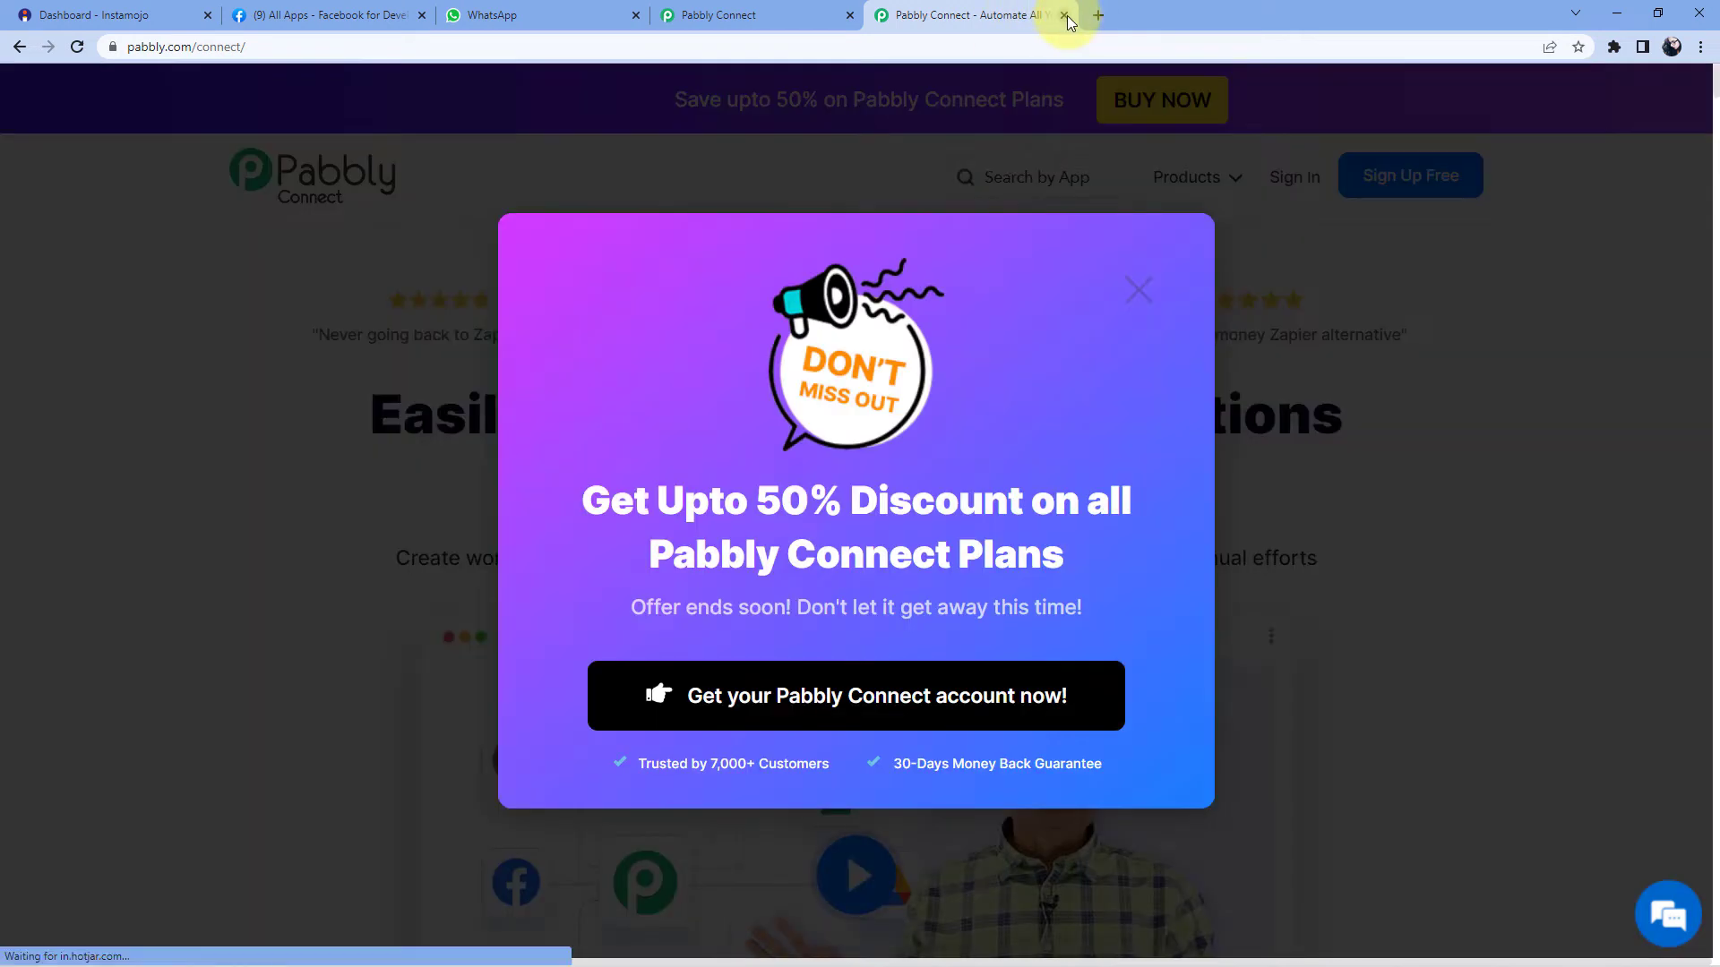
- Close the pabbly.com/connect tab and its discount popup to reveal the Pabbly Connect dashboard
left_click(1064, 14)
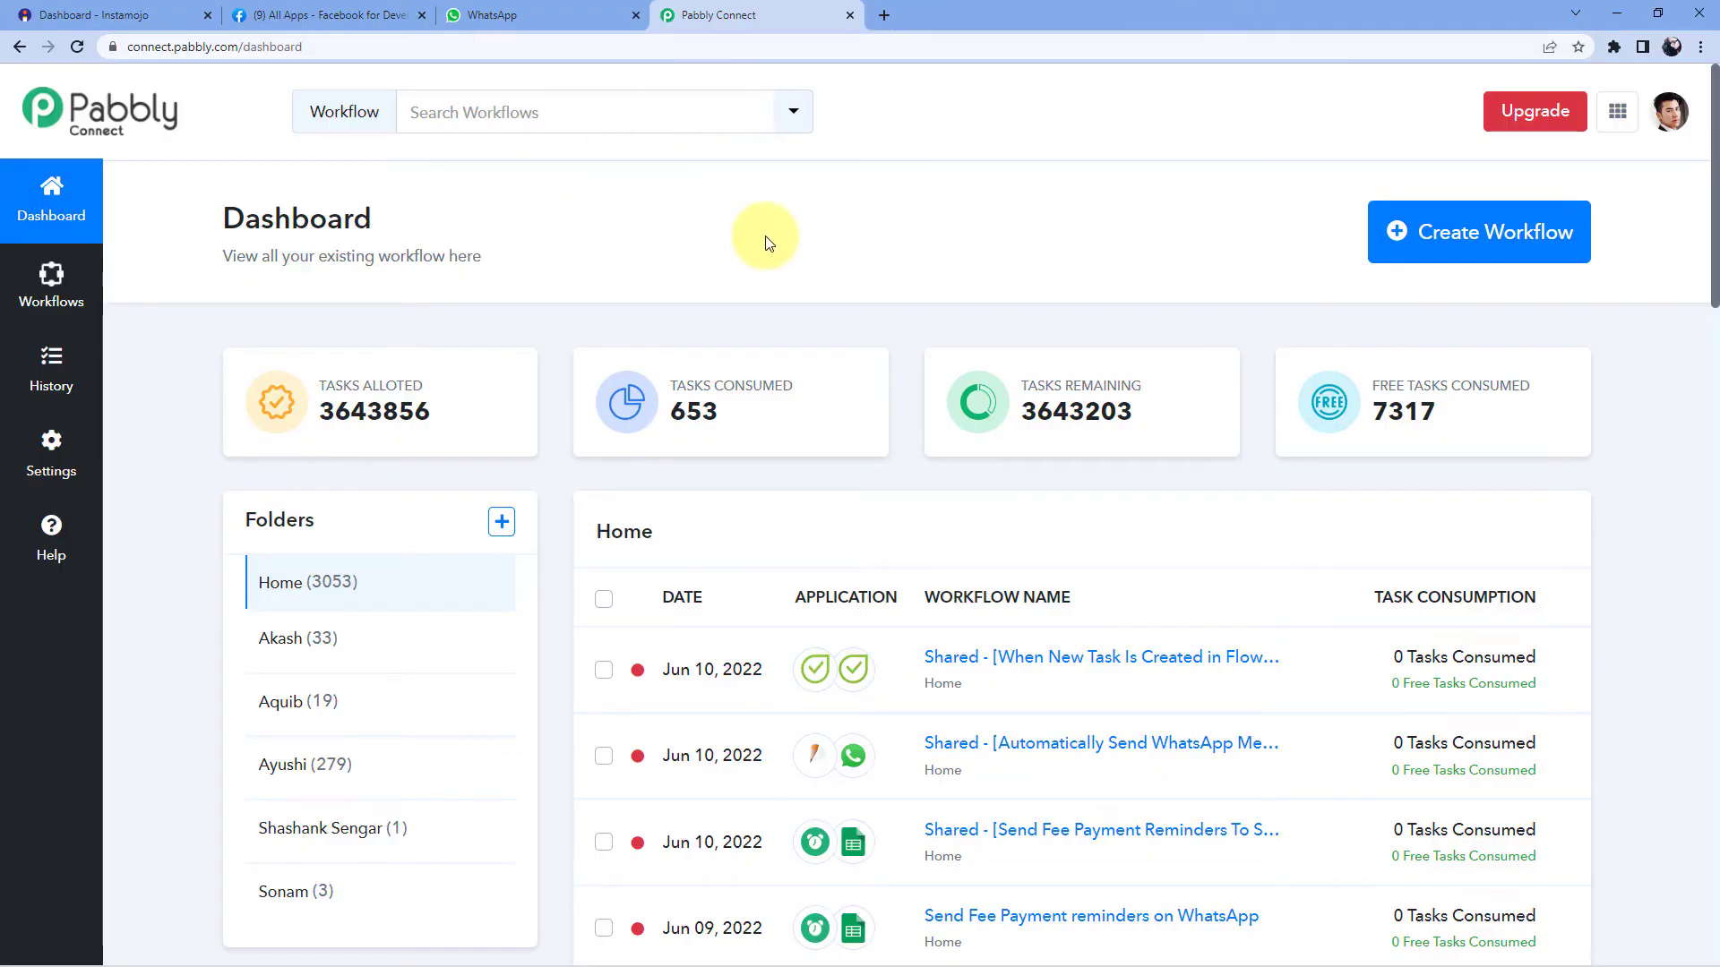
- Create a new workflow named 'Instamojo to WhatsApp'
left_click(1472, 237)
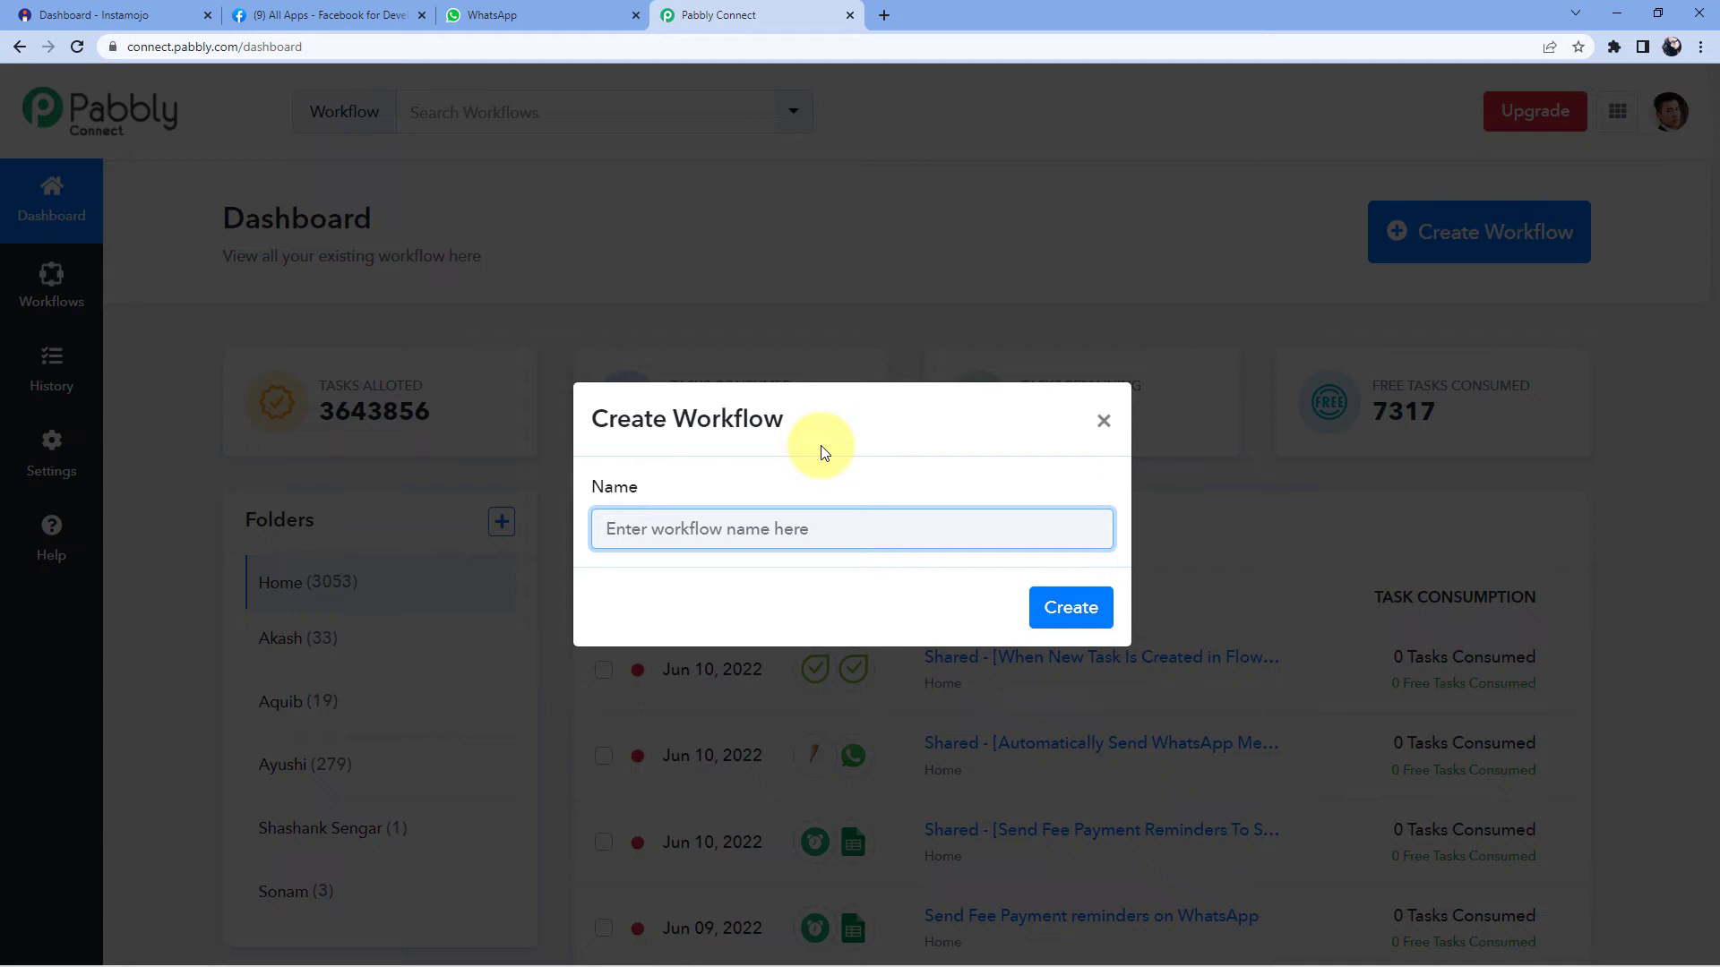
type("Instamojo to")
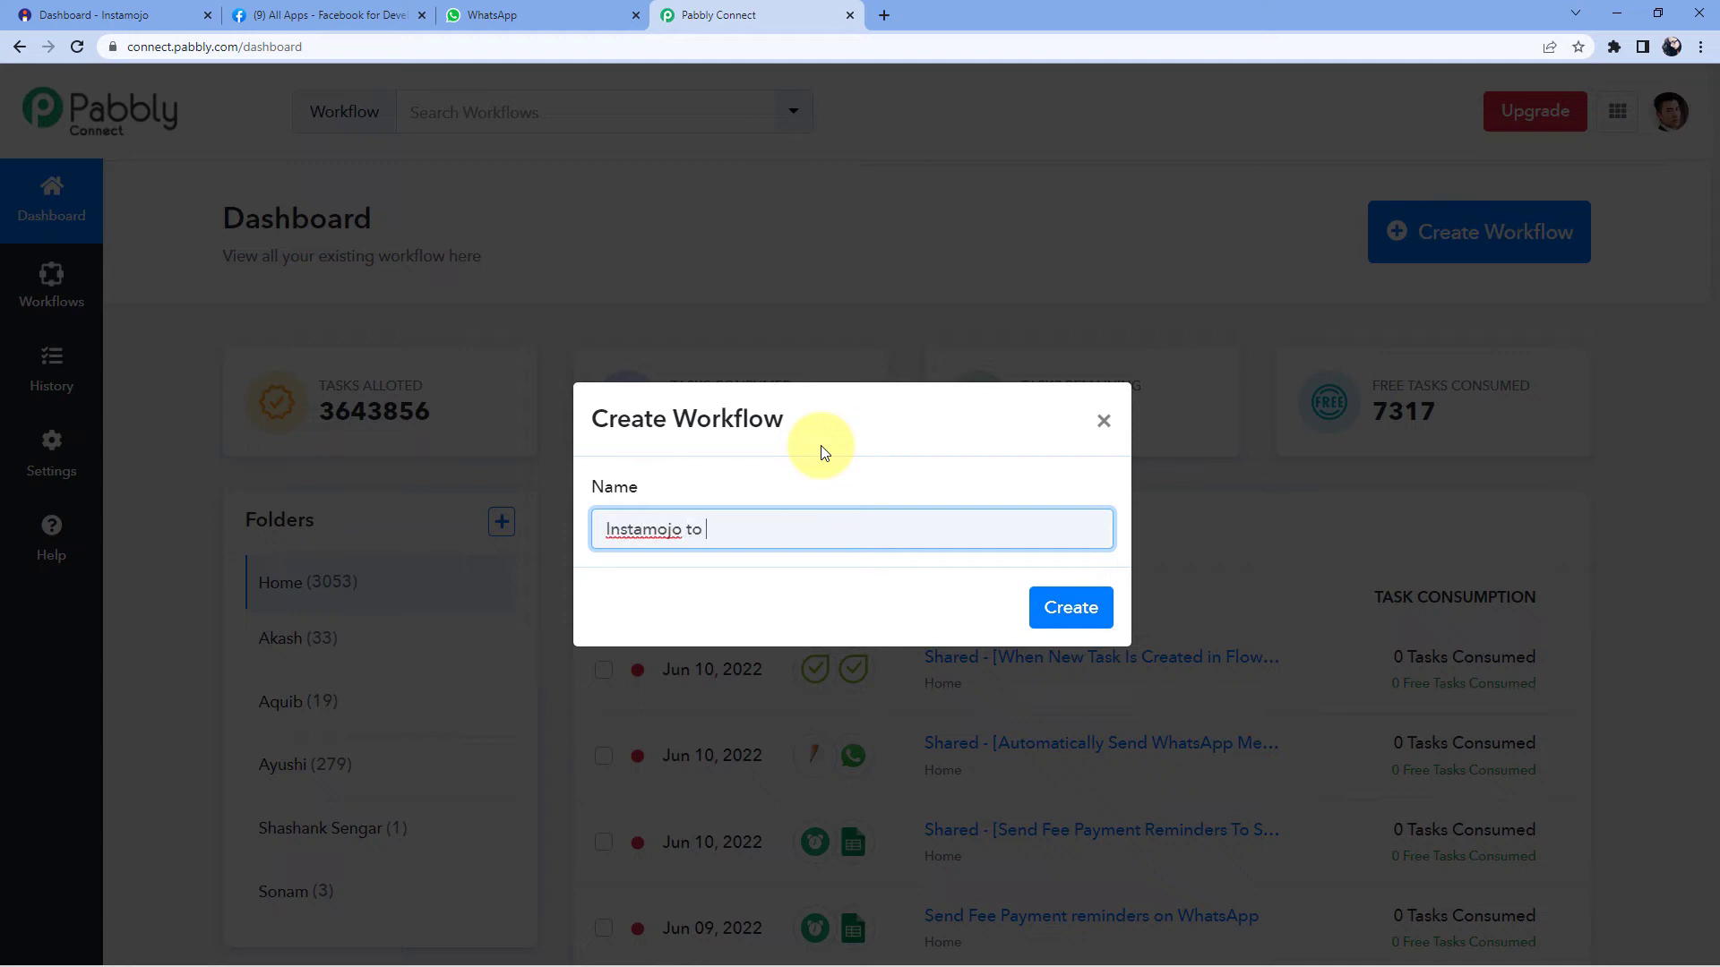
type(" WhatsApp")
left_click(1066, 606)
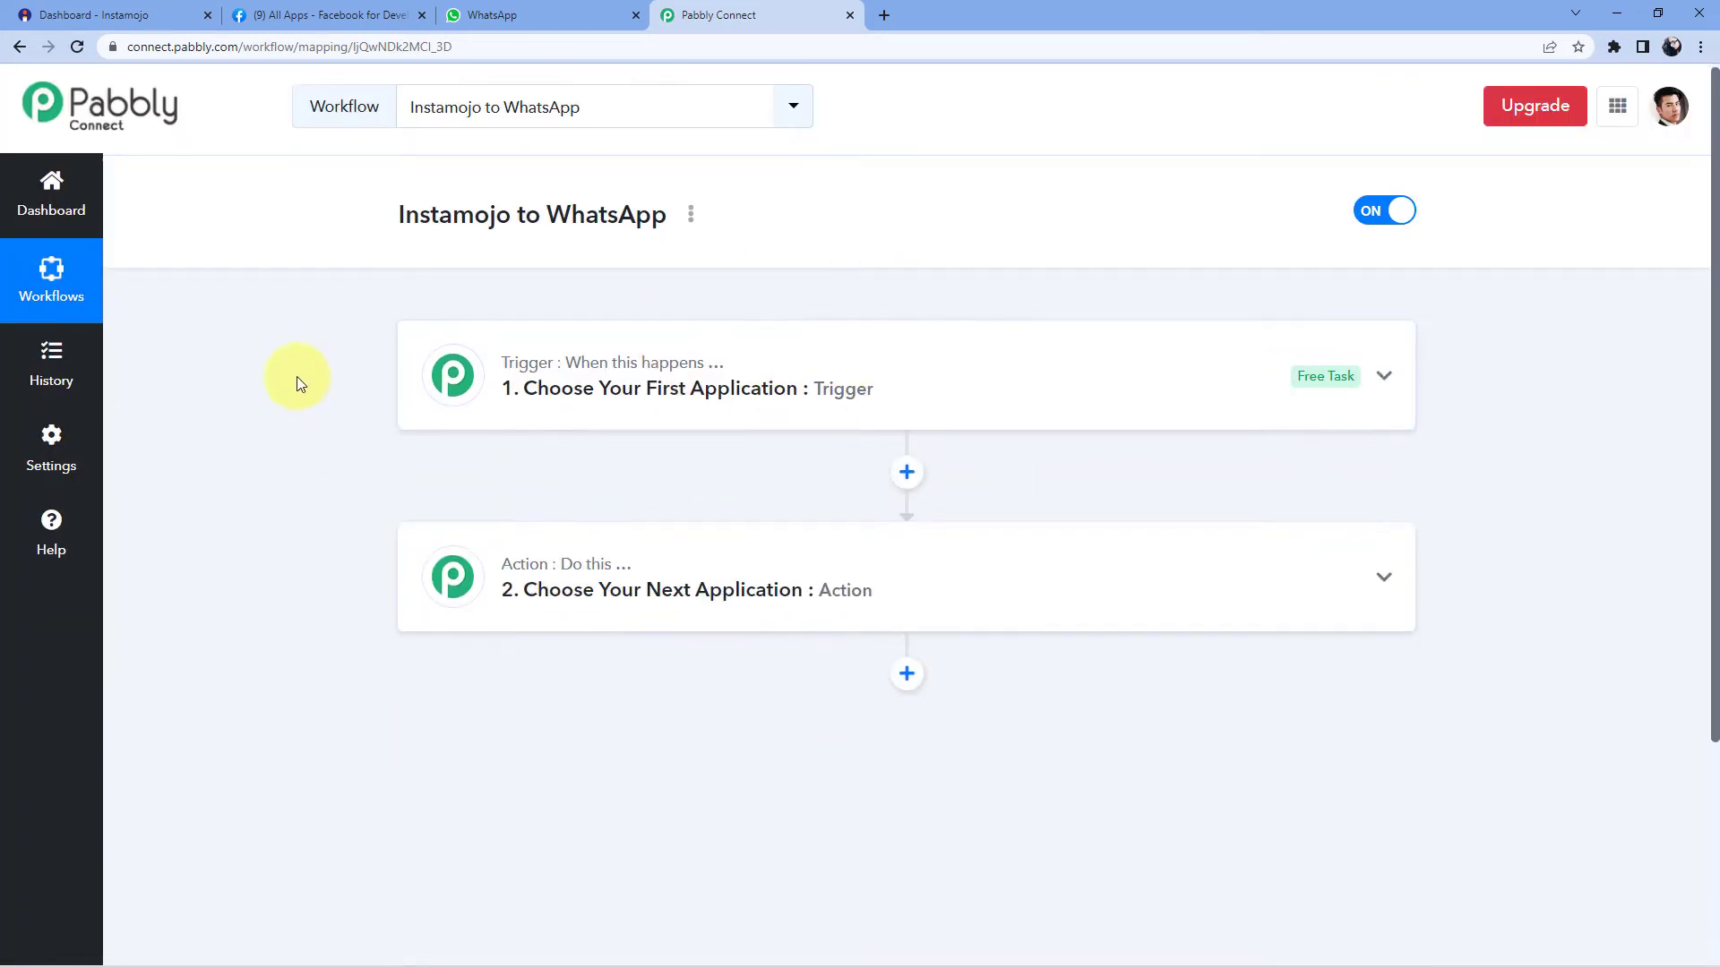
- Set the trigger app to Instamojo with New Sale as the trigger event
scroll(298, 376, "down", 1)
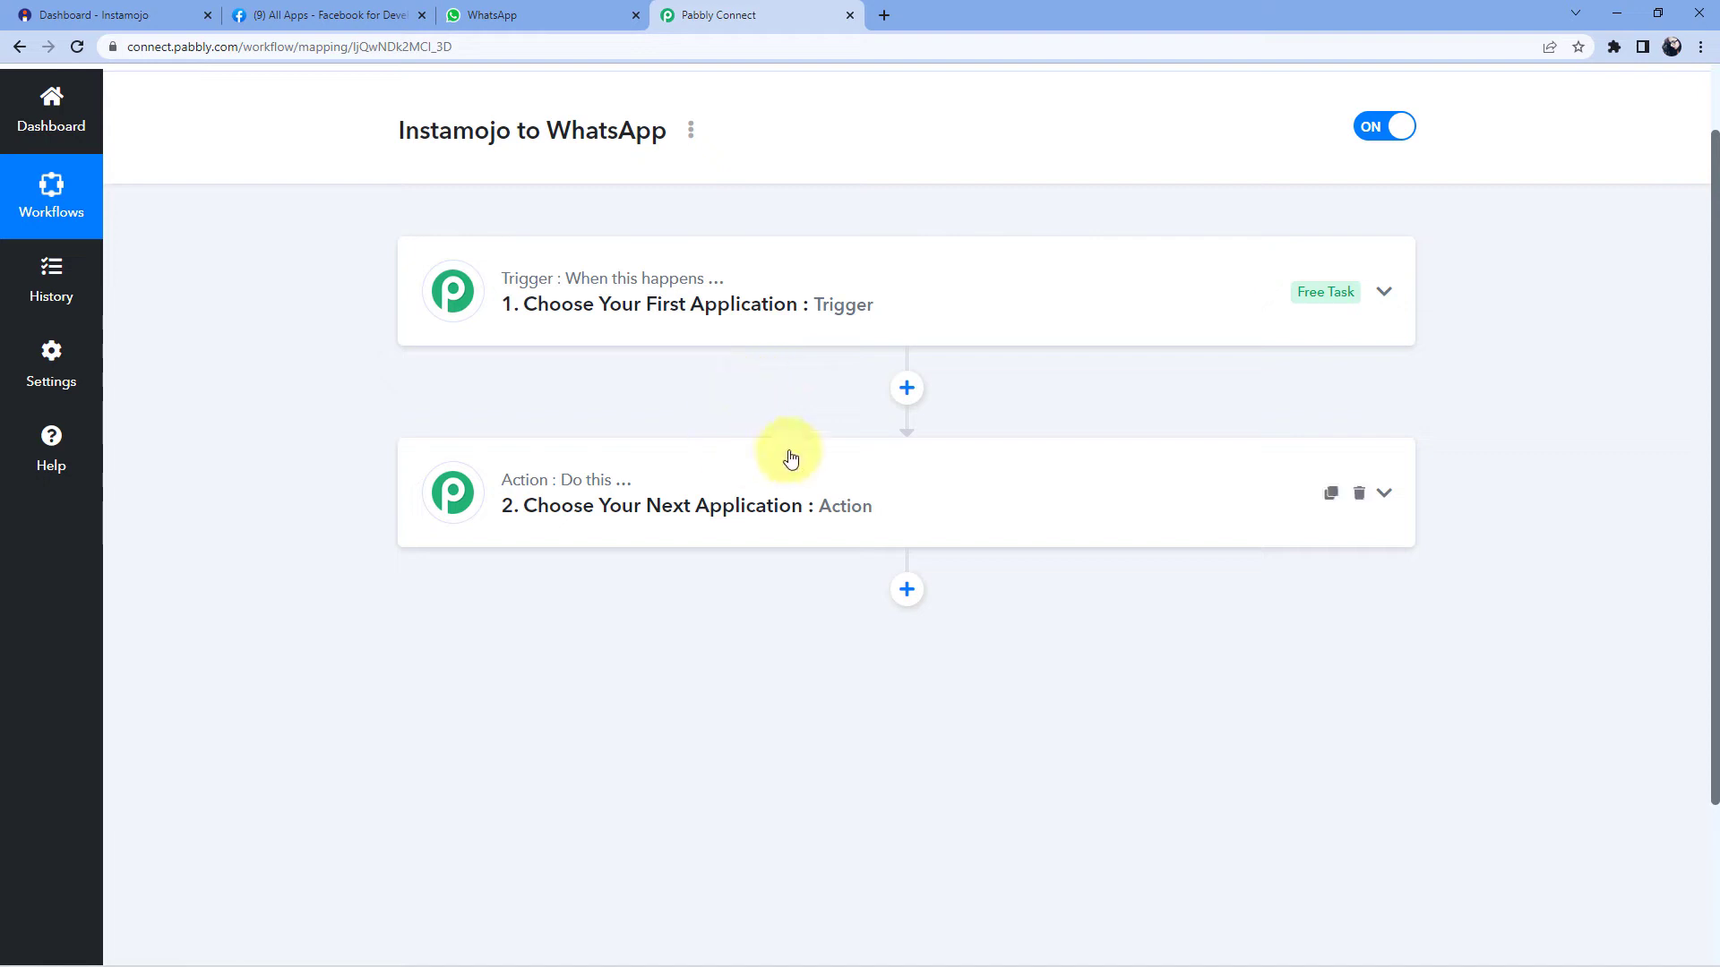
left_click(775, 276)
scroll(313, 284, "down", 2)
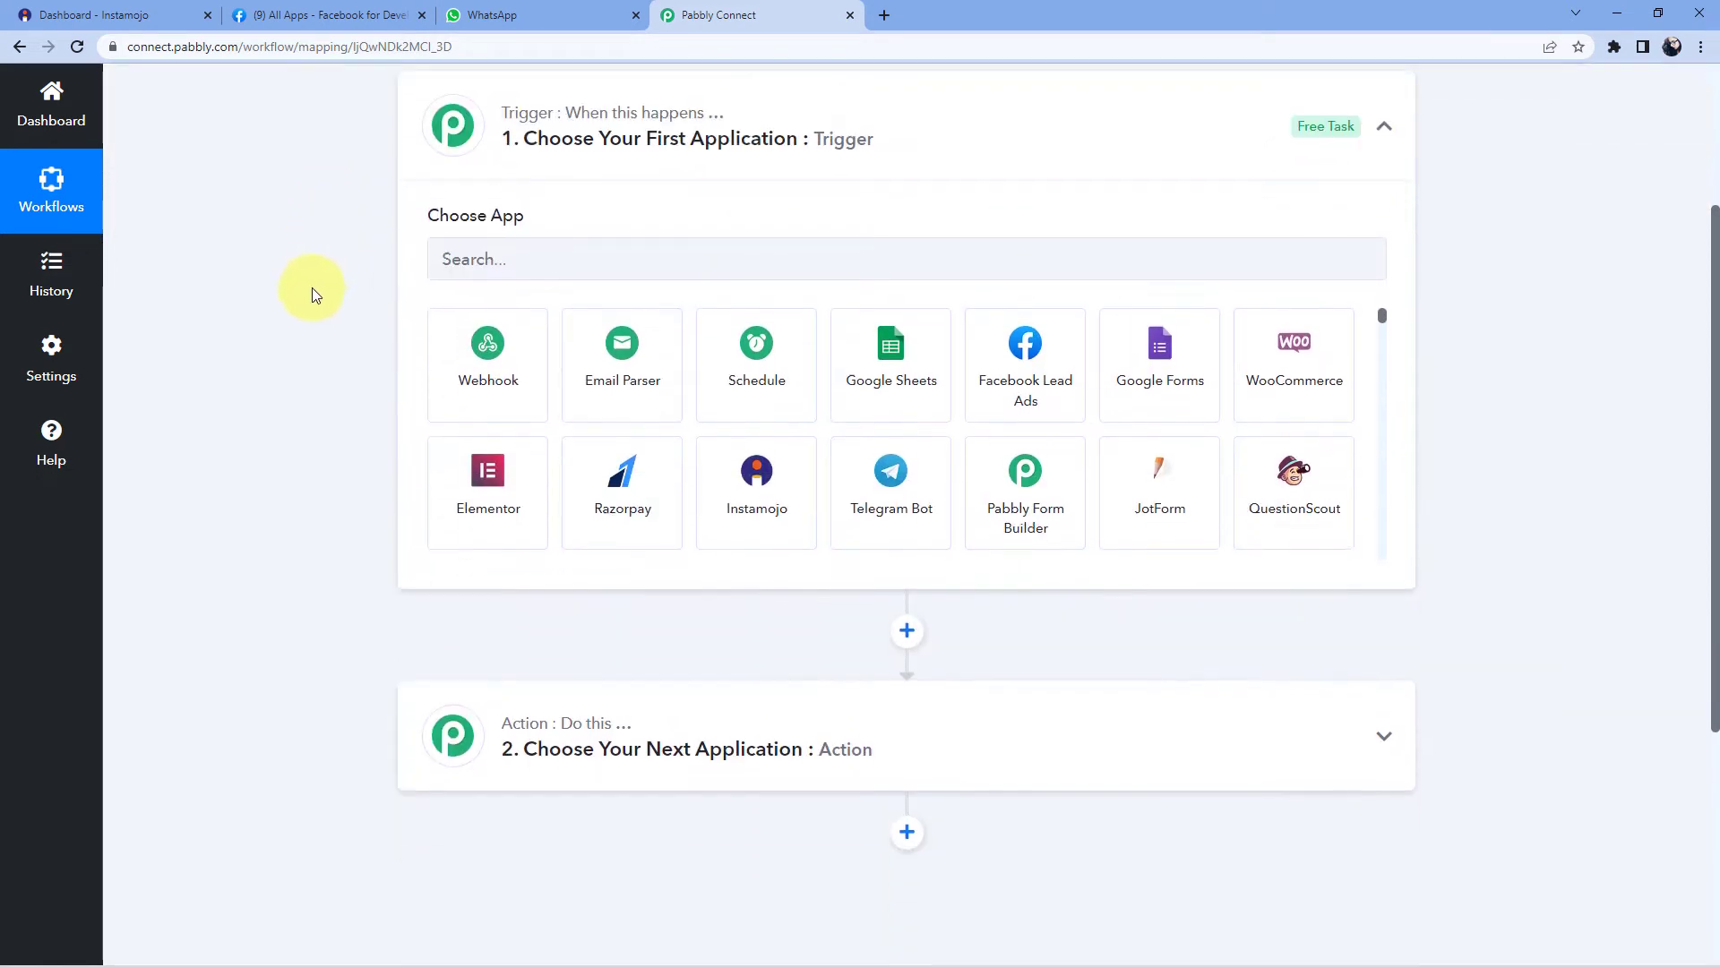
left_click(468, 245)
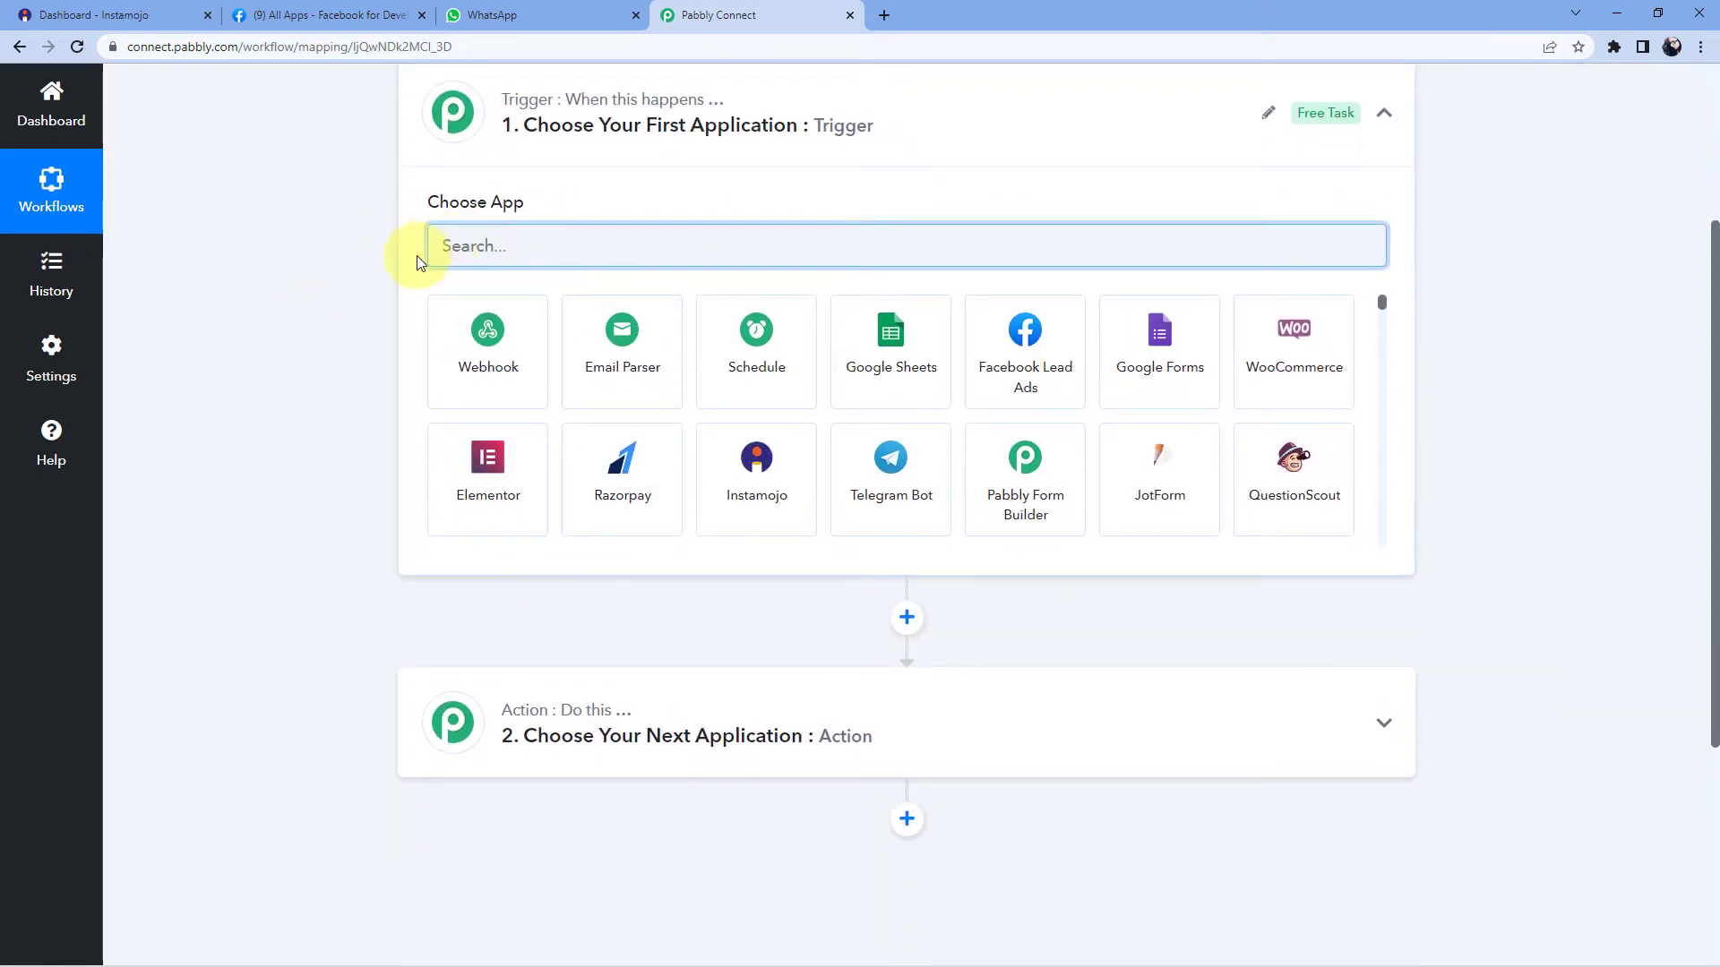
type("Instamojo")
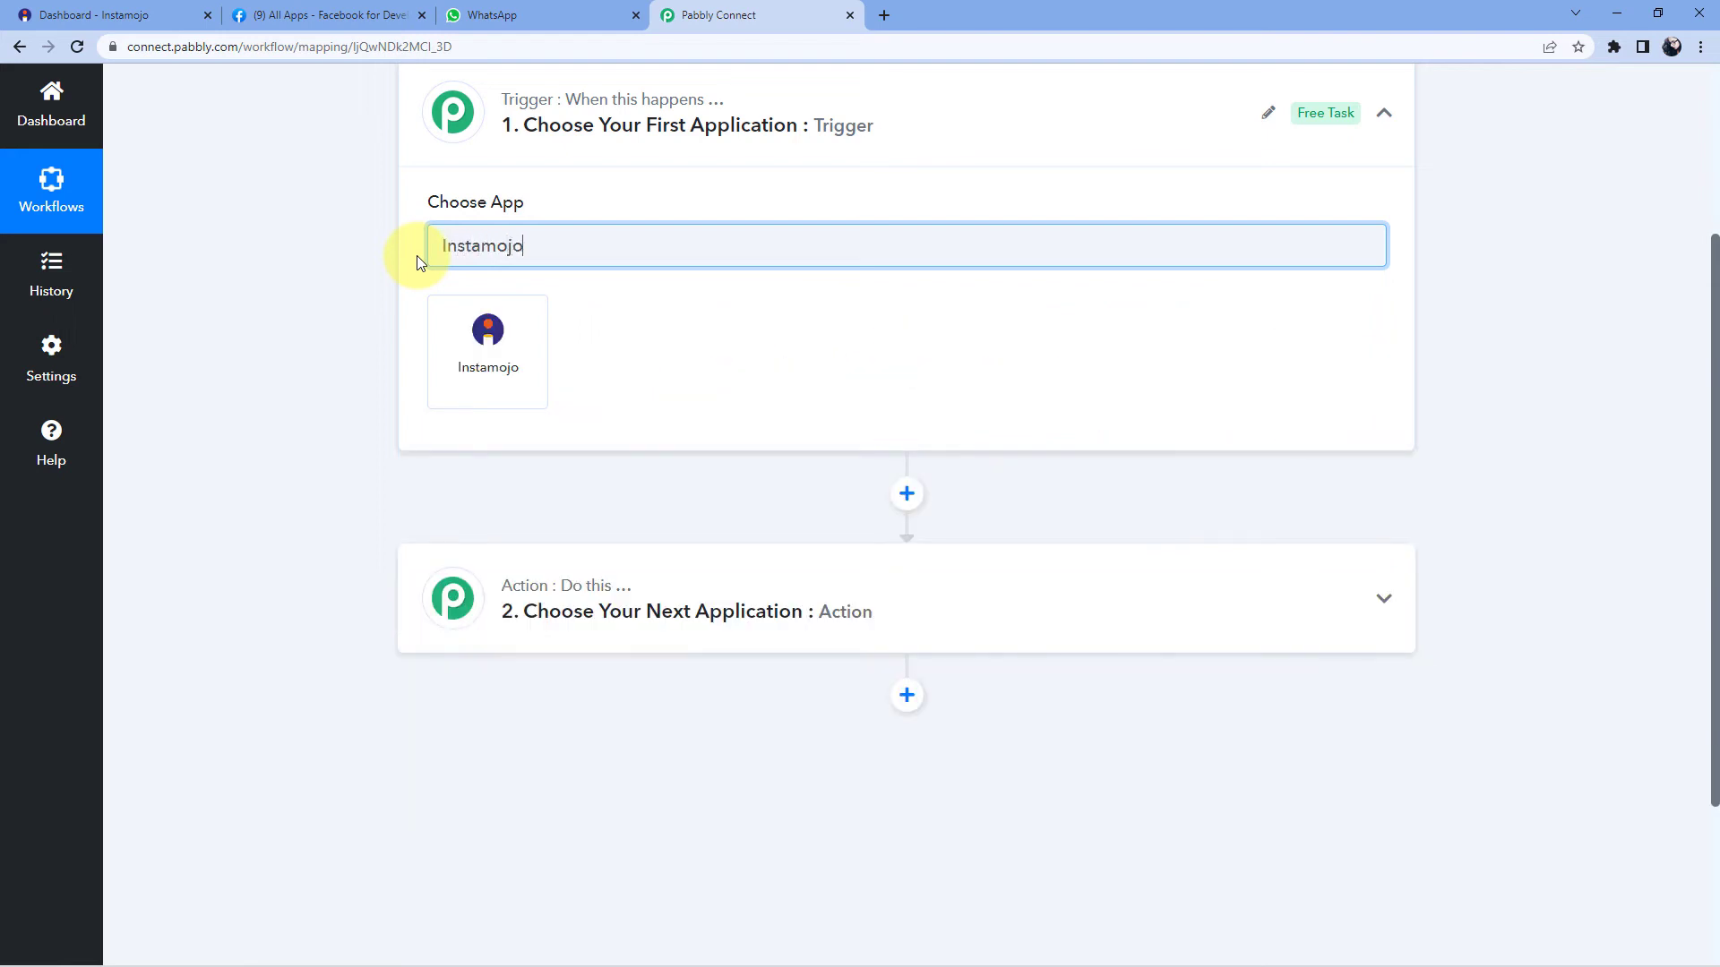
left_click(498, 362)
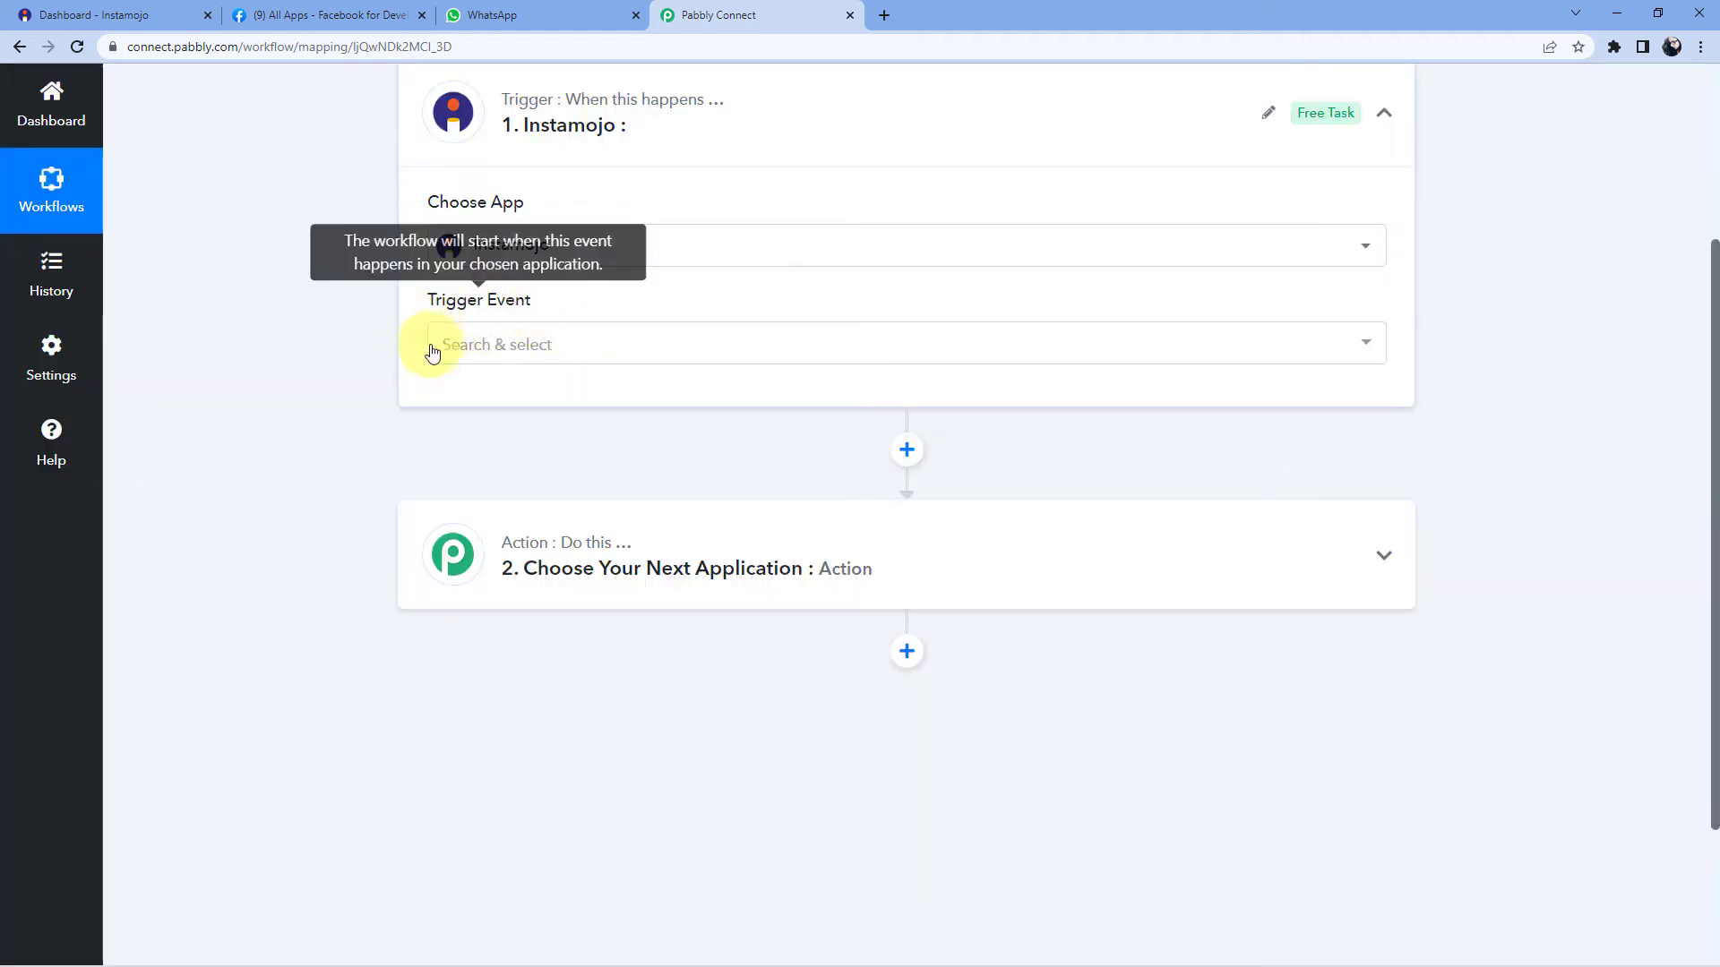
left_click(562, 347)
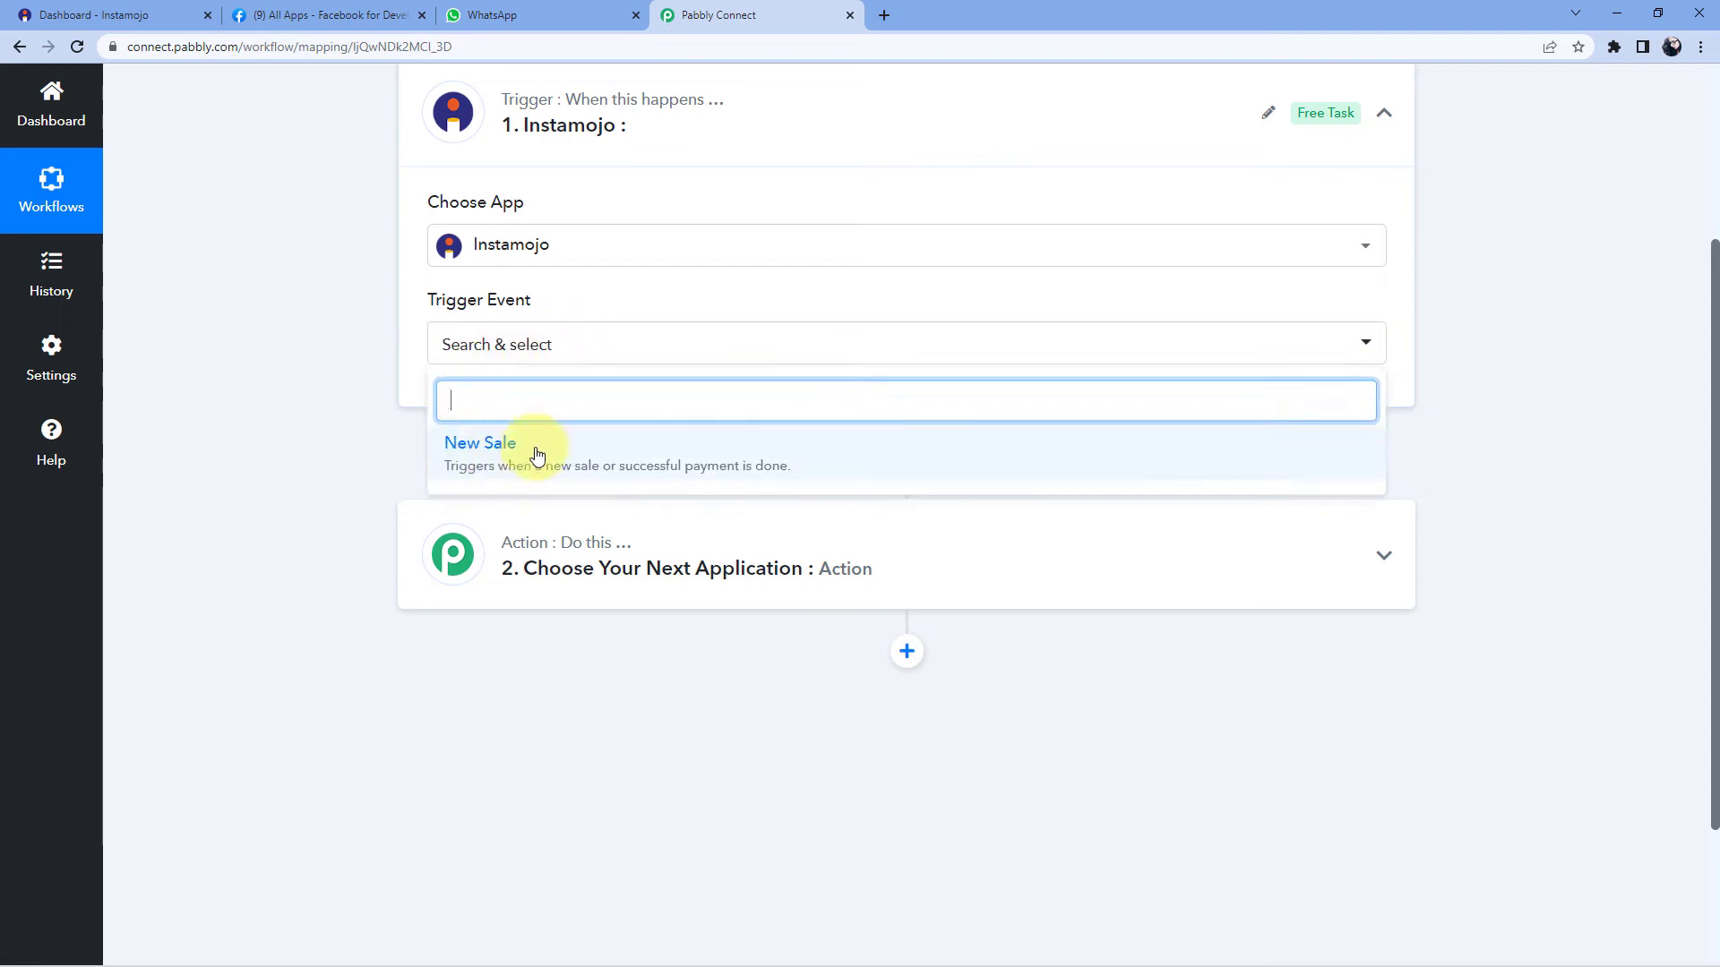
left_click(539, 451)
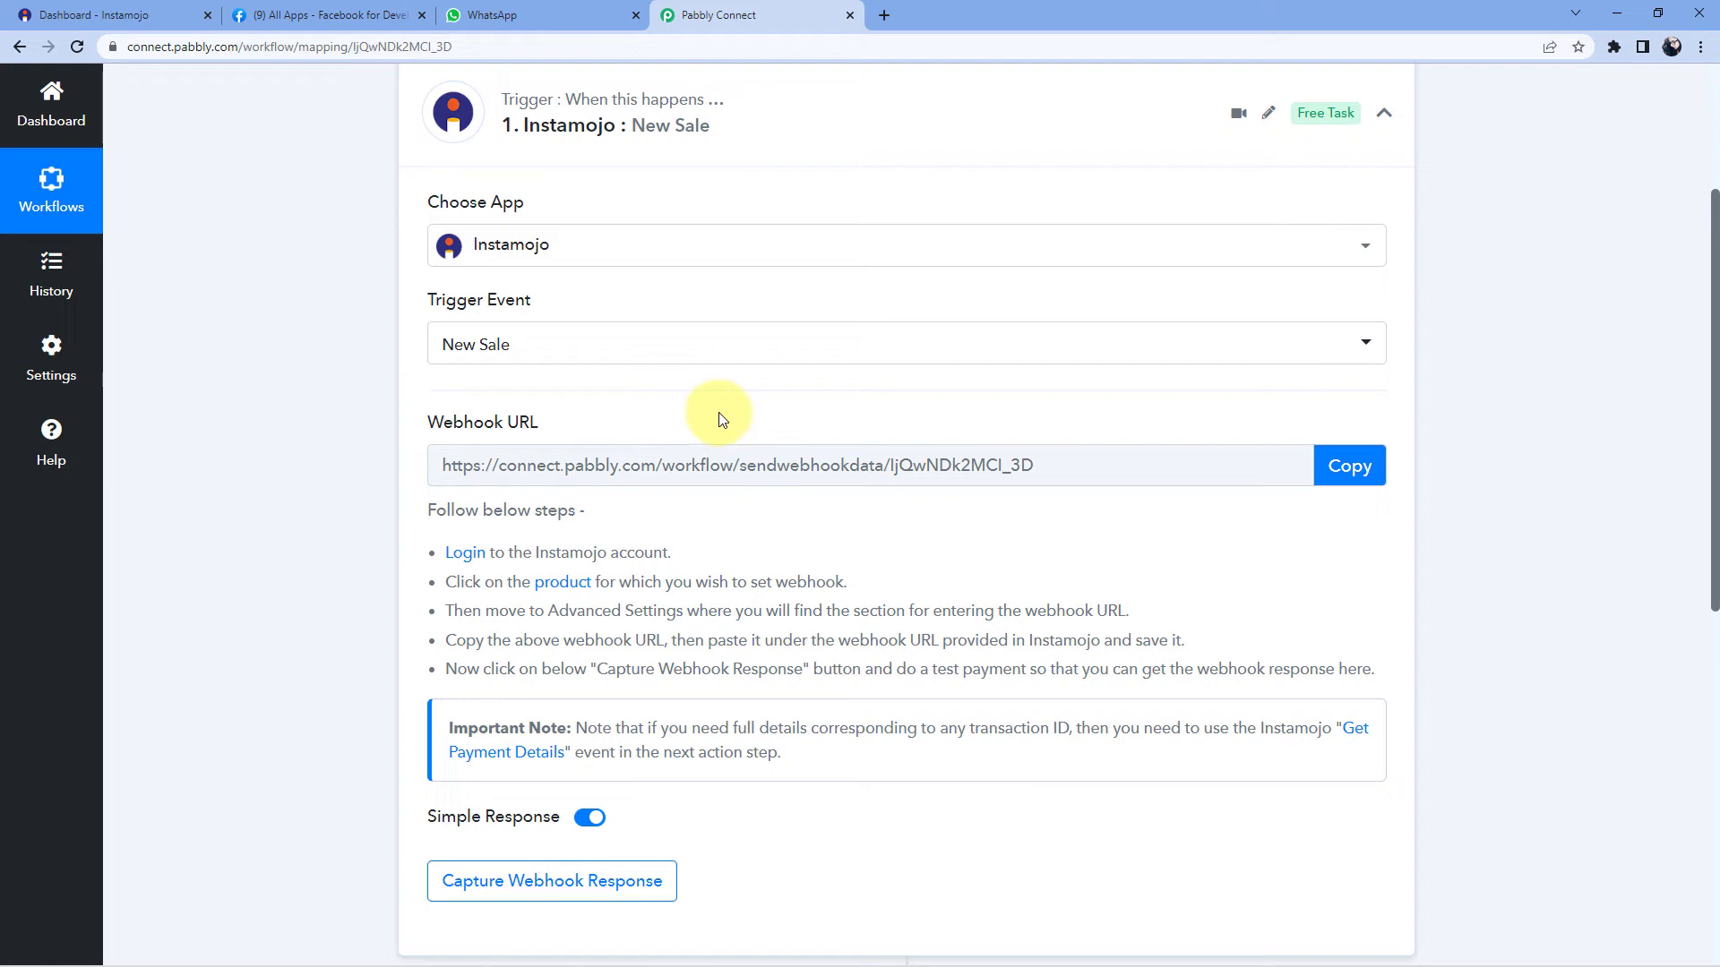
- In Instamojo, start a new payment link with purpose 'PHP Course' and amount 9
left_click(149, 18)
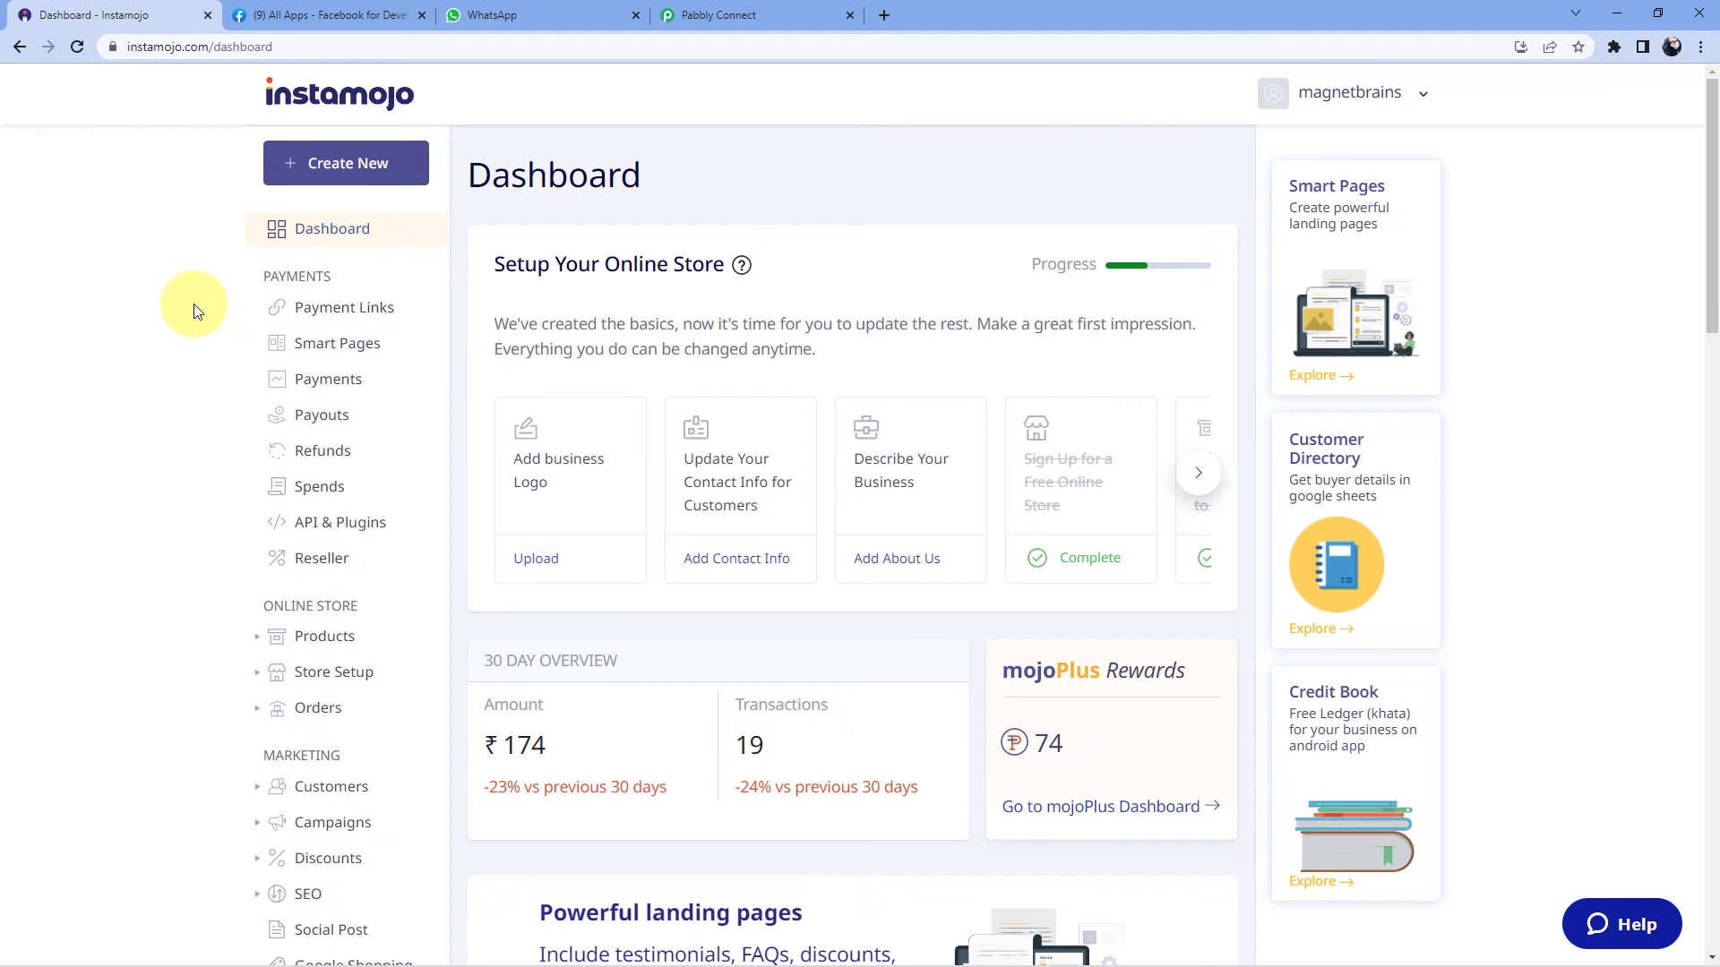
left_click(380, 170)
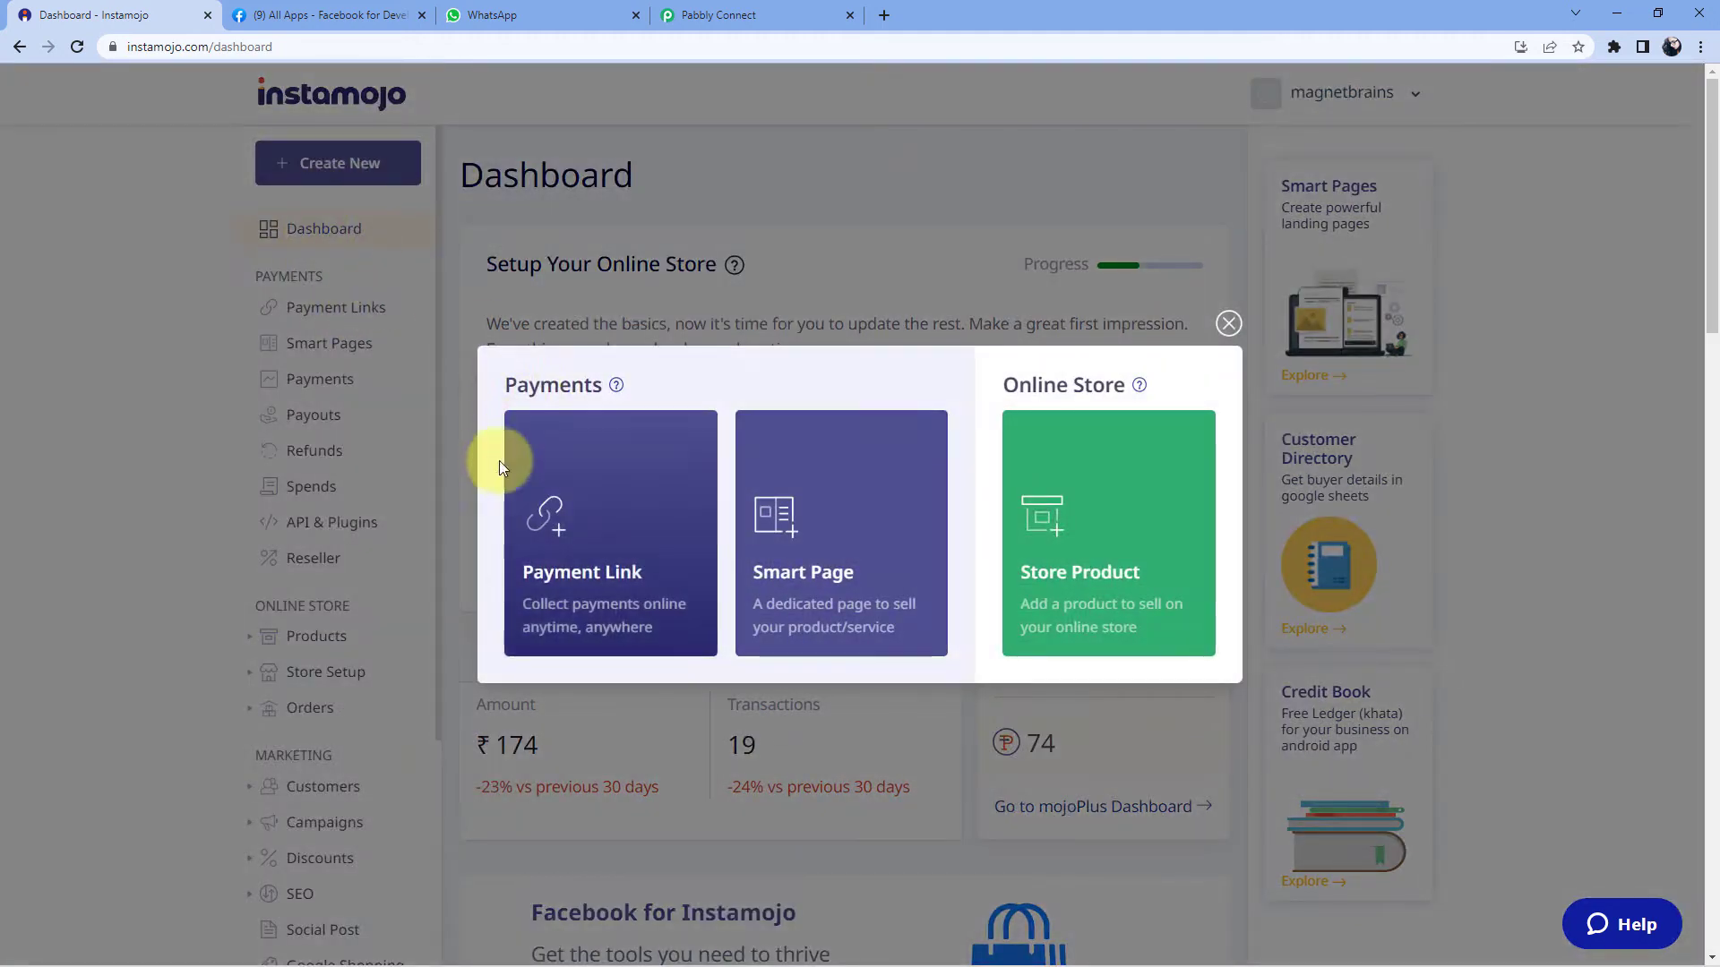
mouse_move(702, 567)
left_click(635, 627)
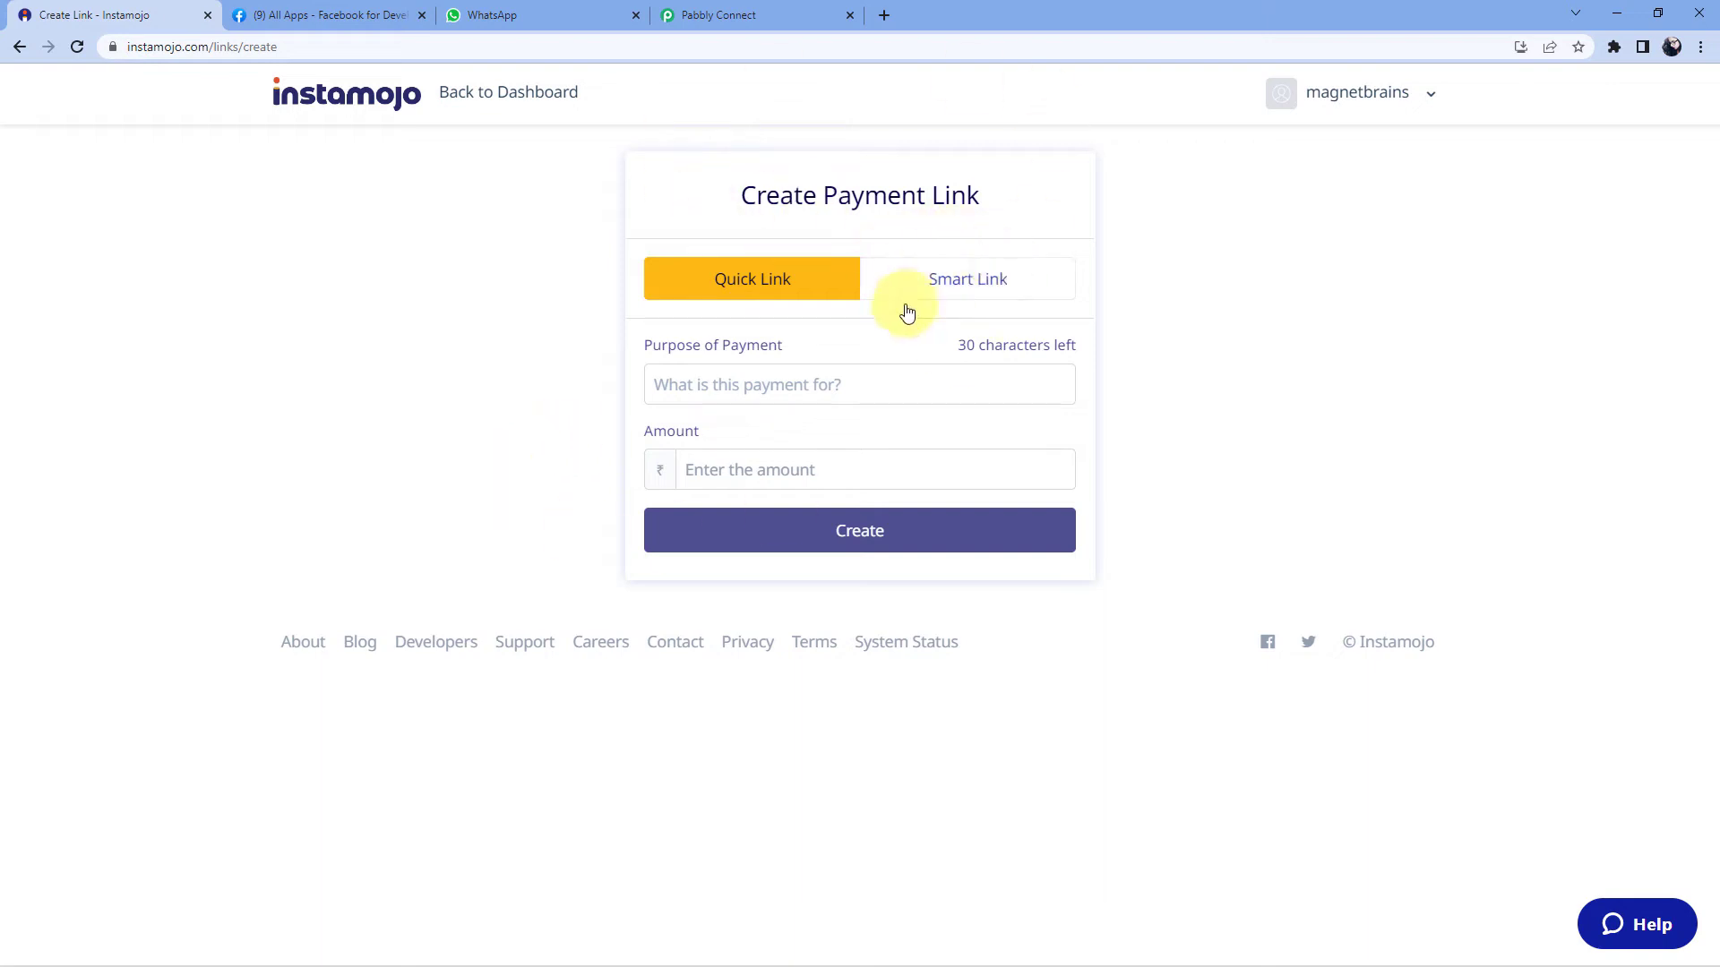
left_click(767, 369)
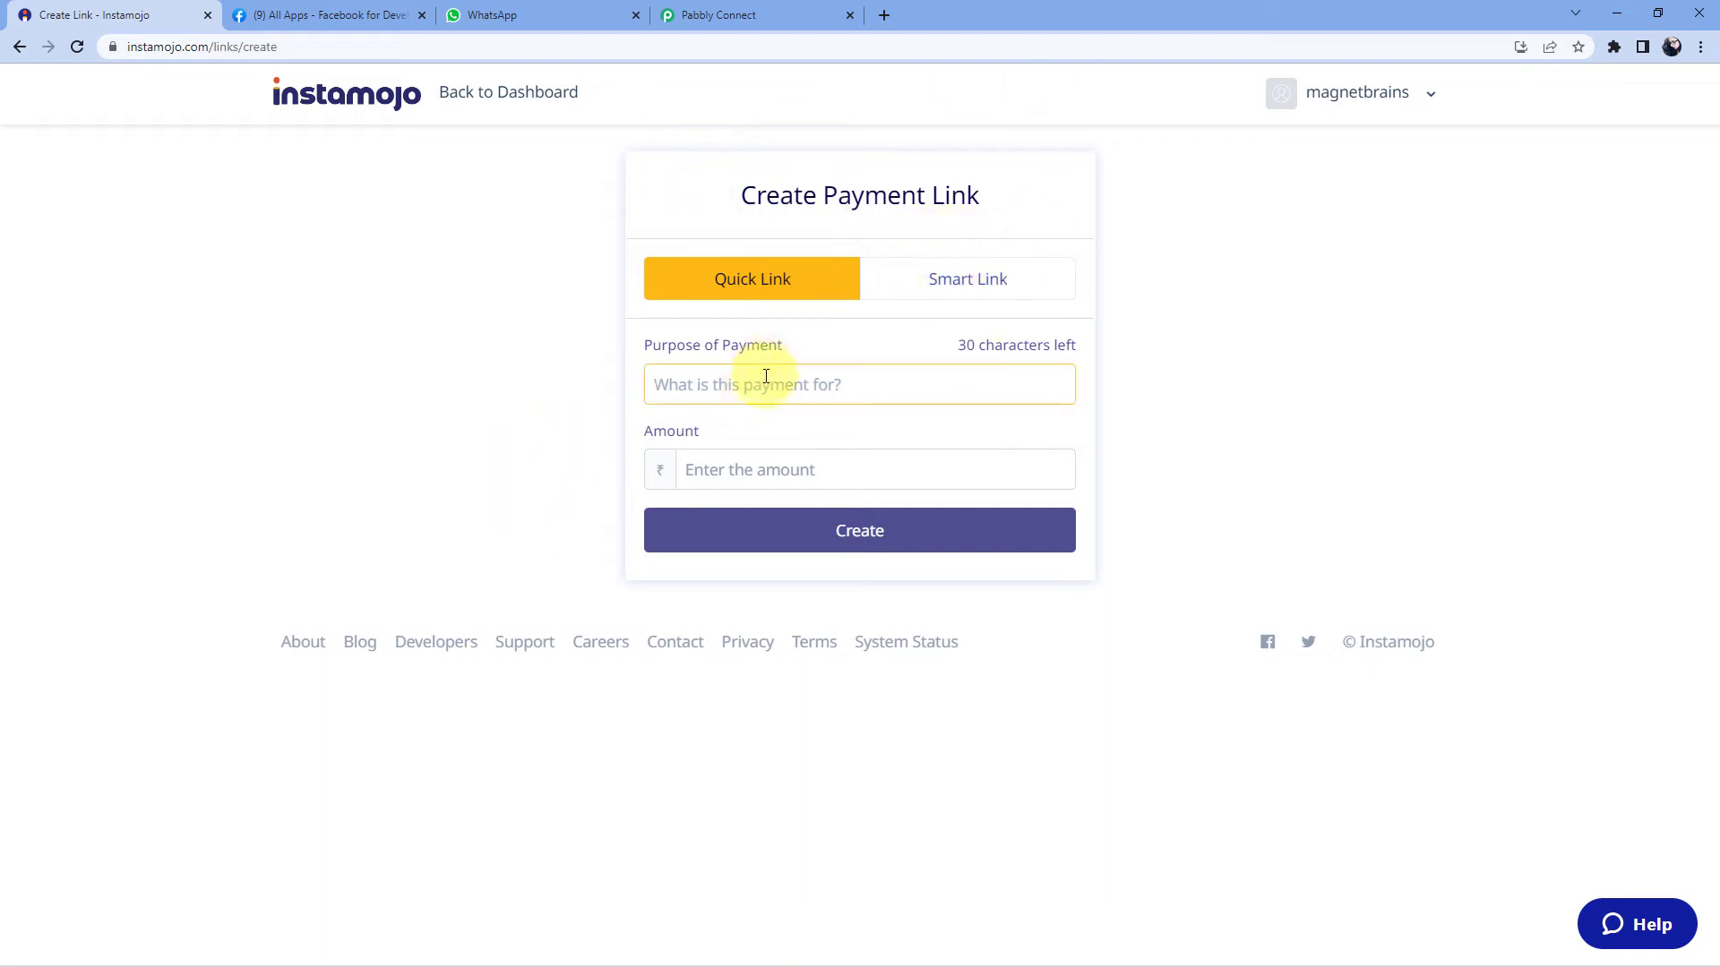
type("PHP Course")
left_click(752, 465)
type("9")
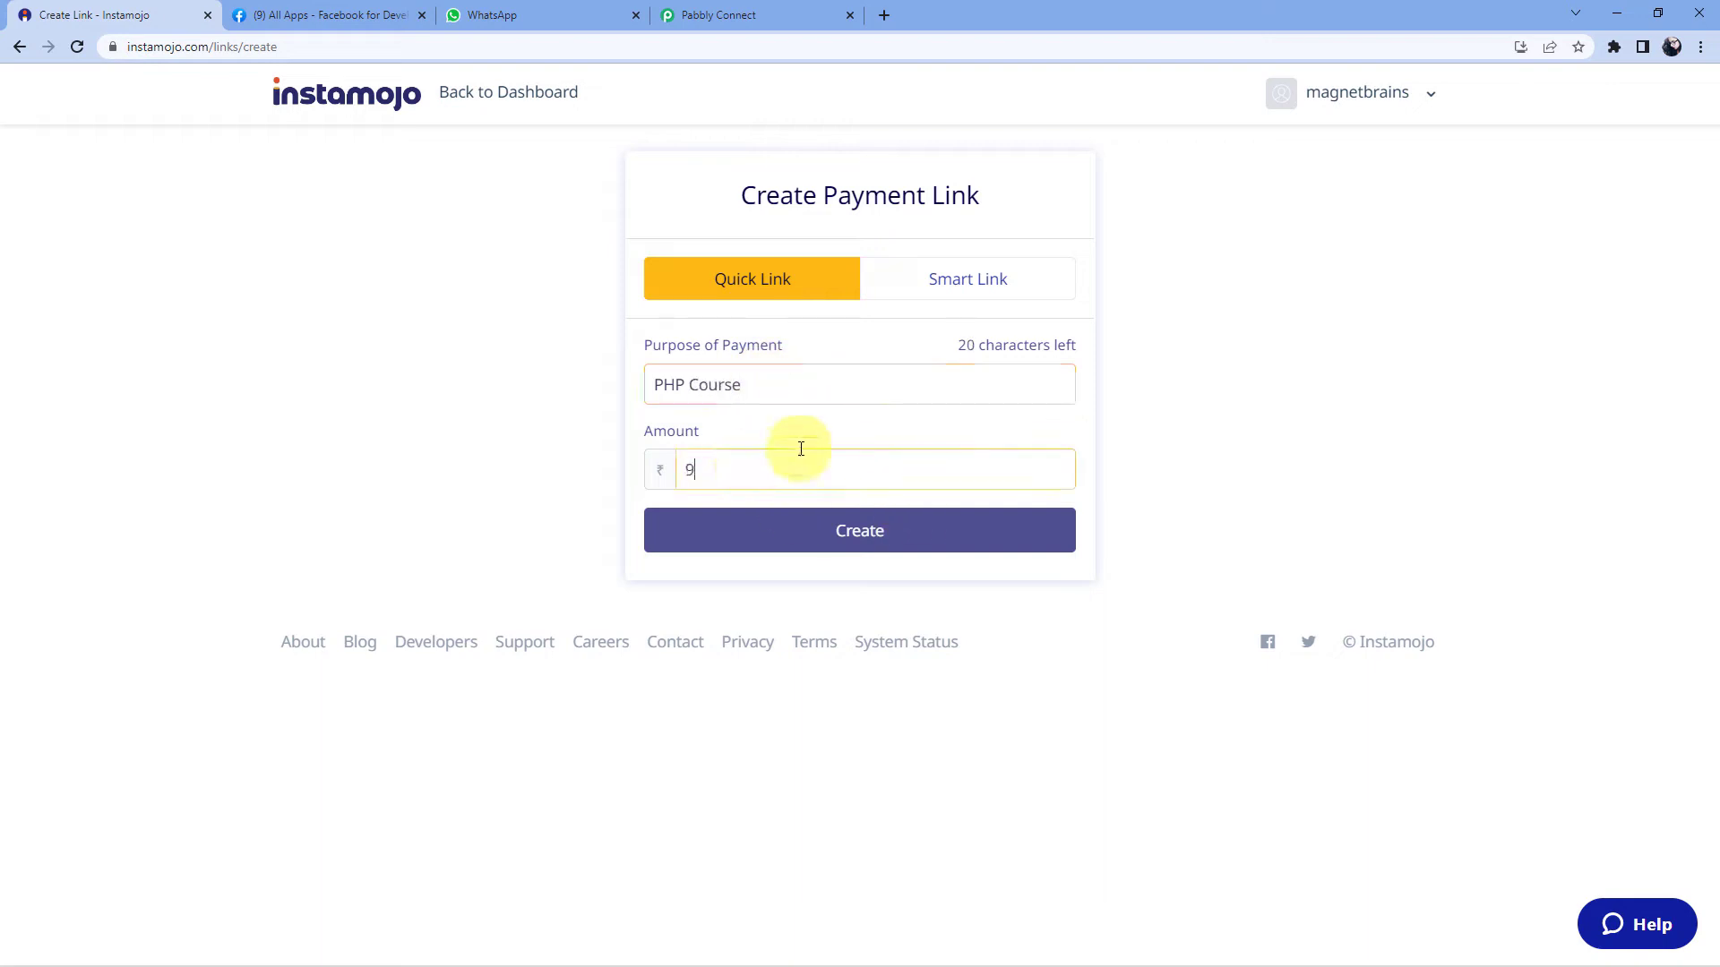
- Make it a Smart Link titled 'PHP Course' with flat pricing of 9 rupees and continue
left_click(948, 271)
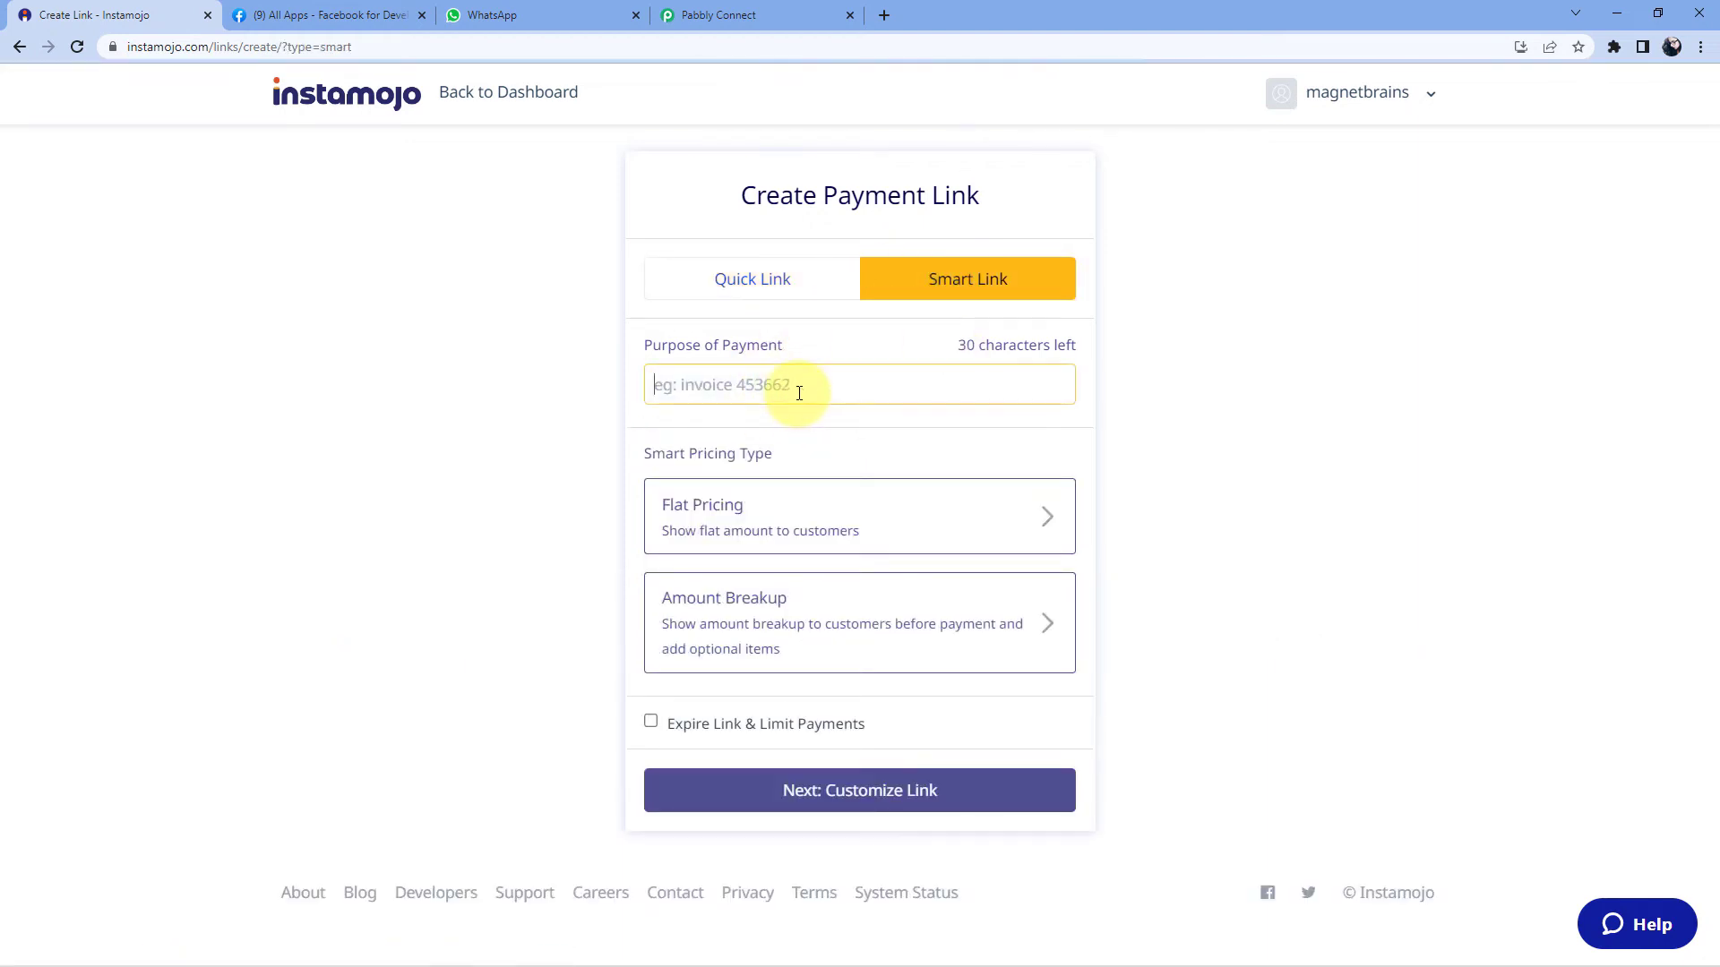
type("PHP Co")
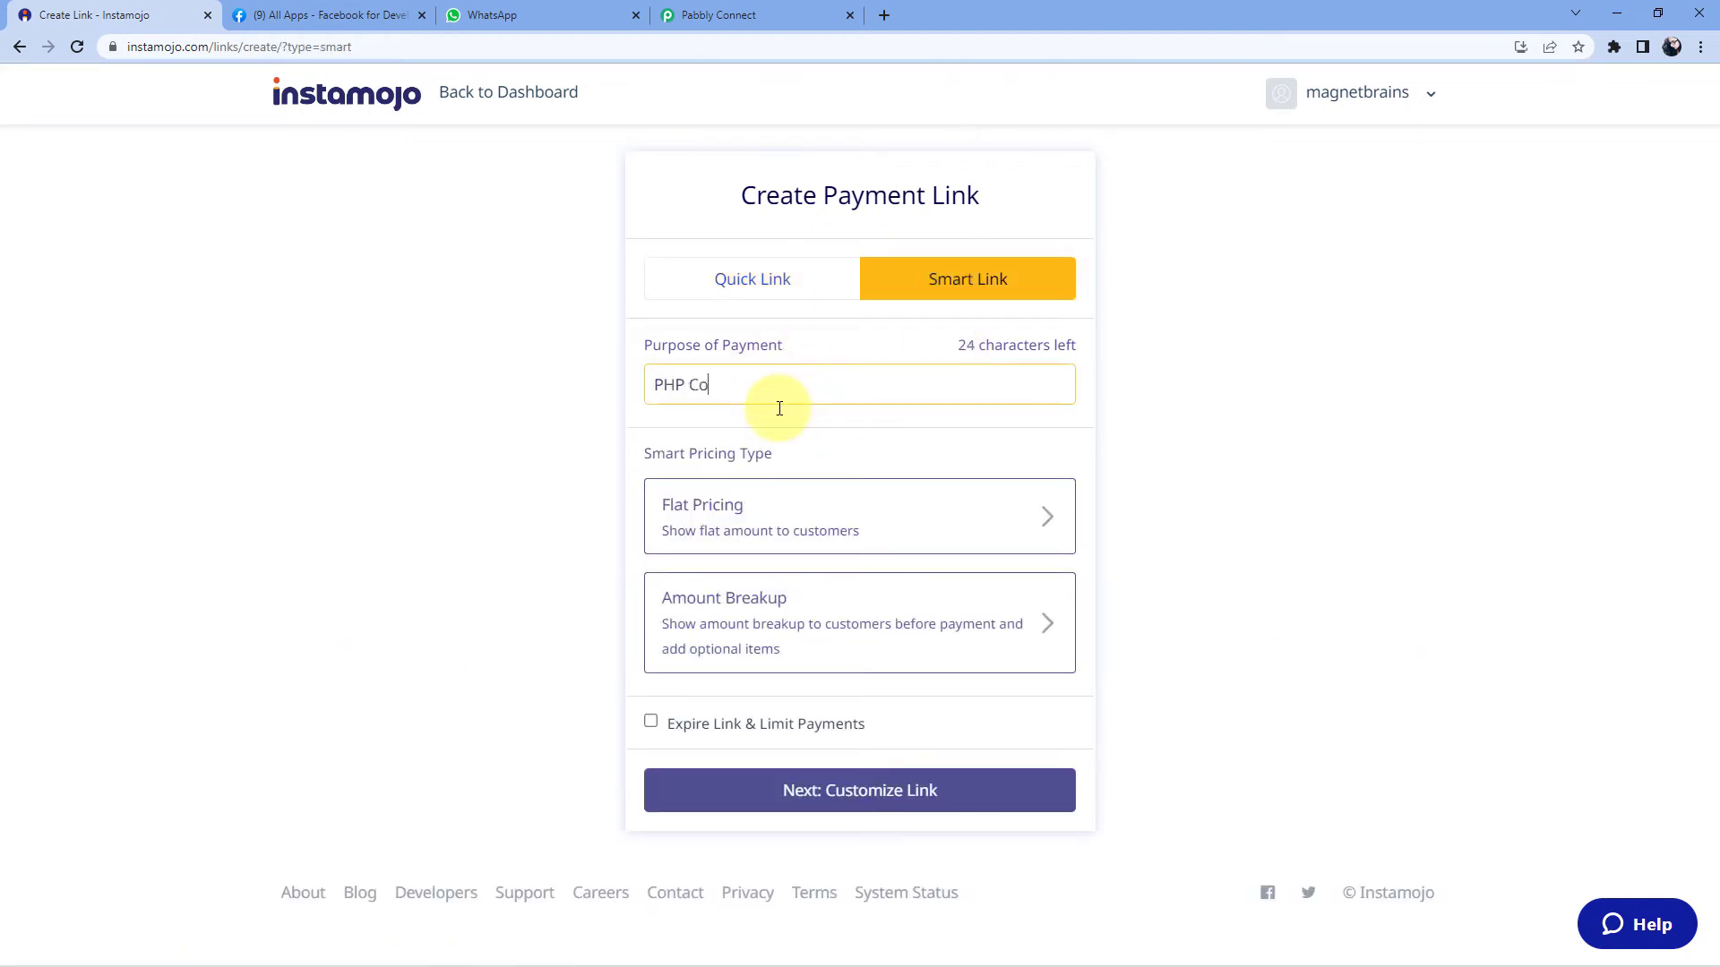
type("urse")
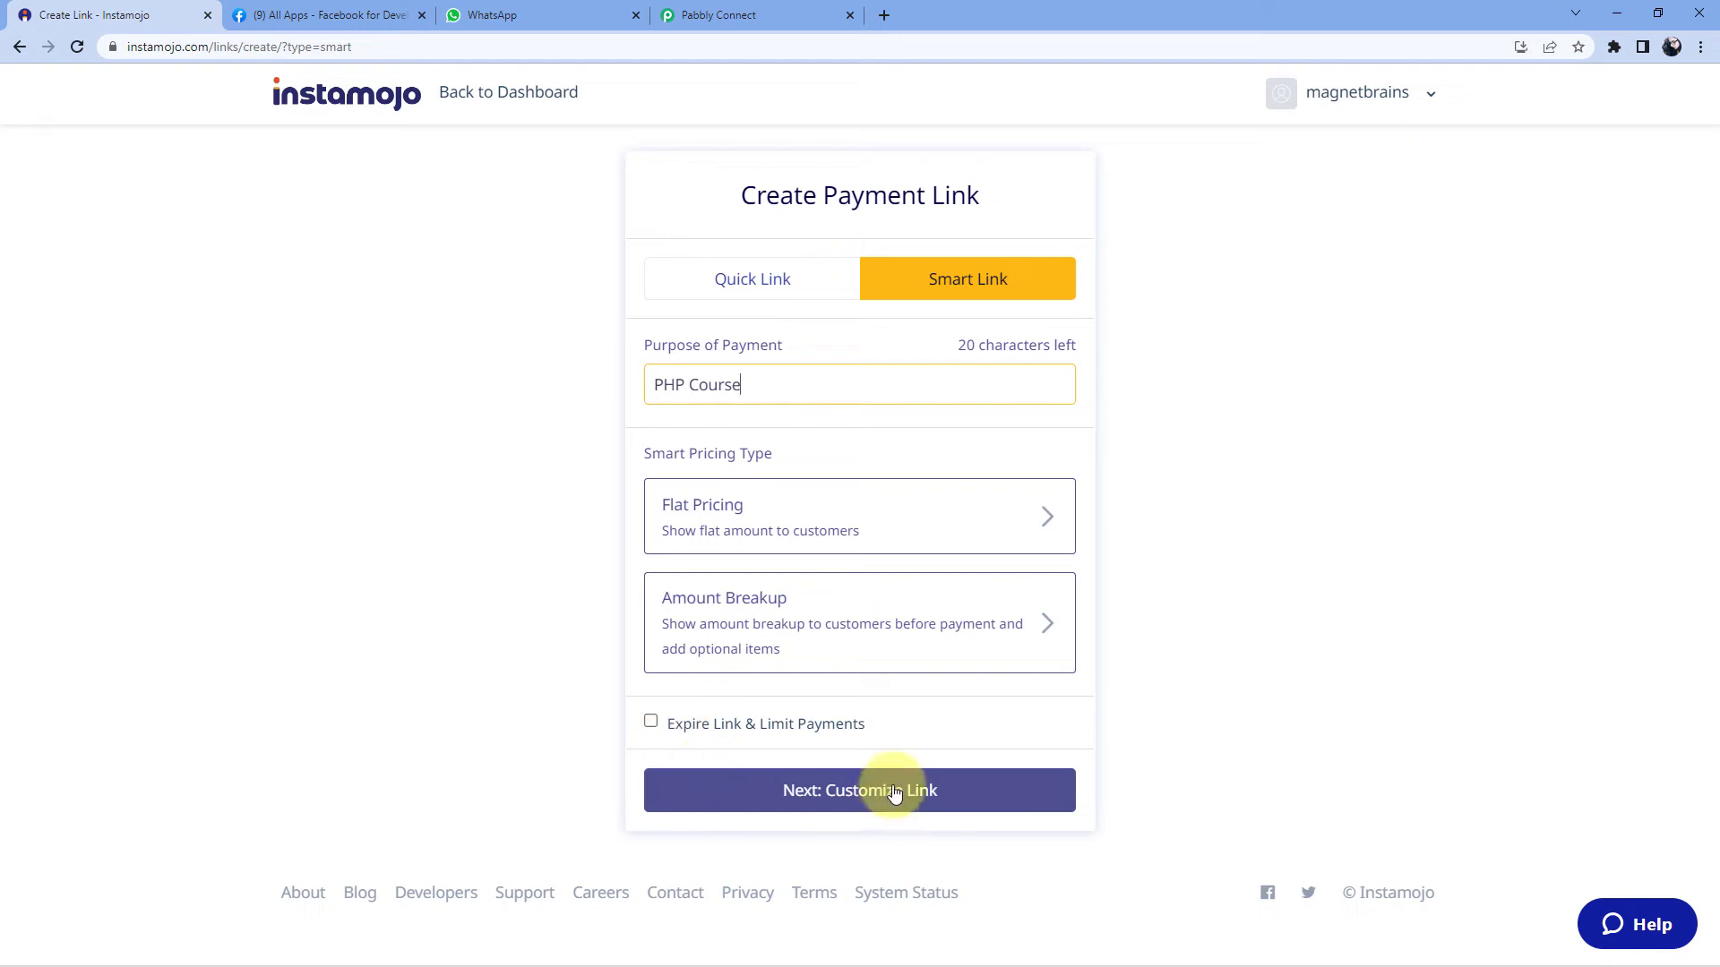
left_click(863, 537)
left_click(754, 543)
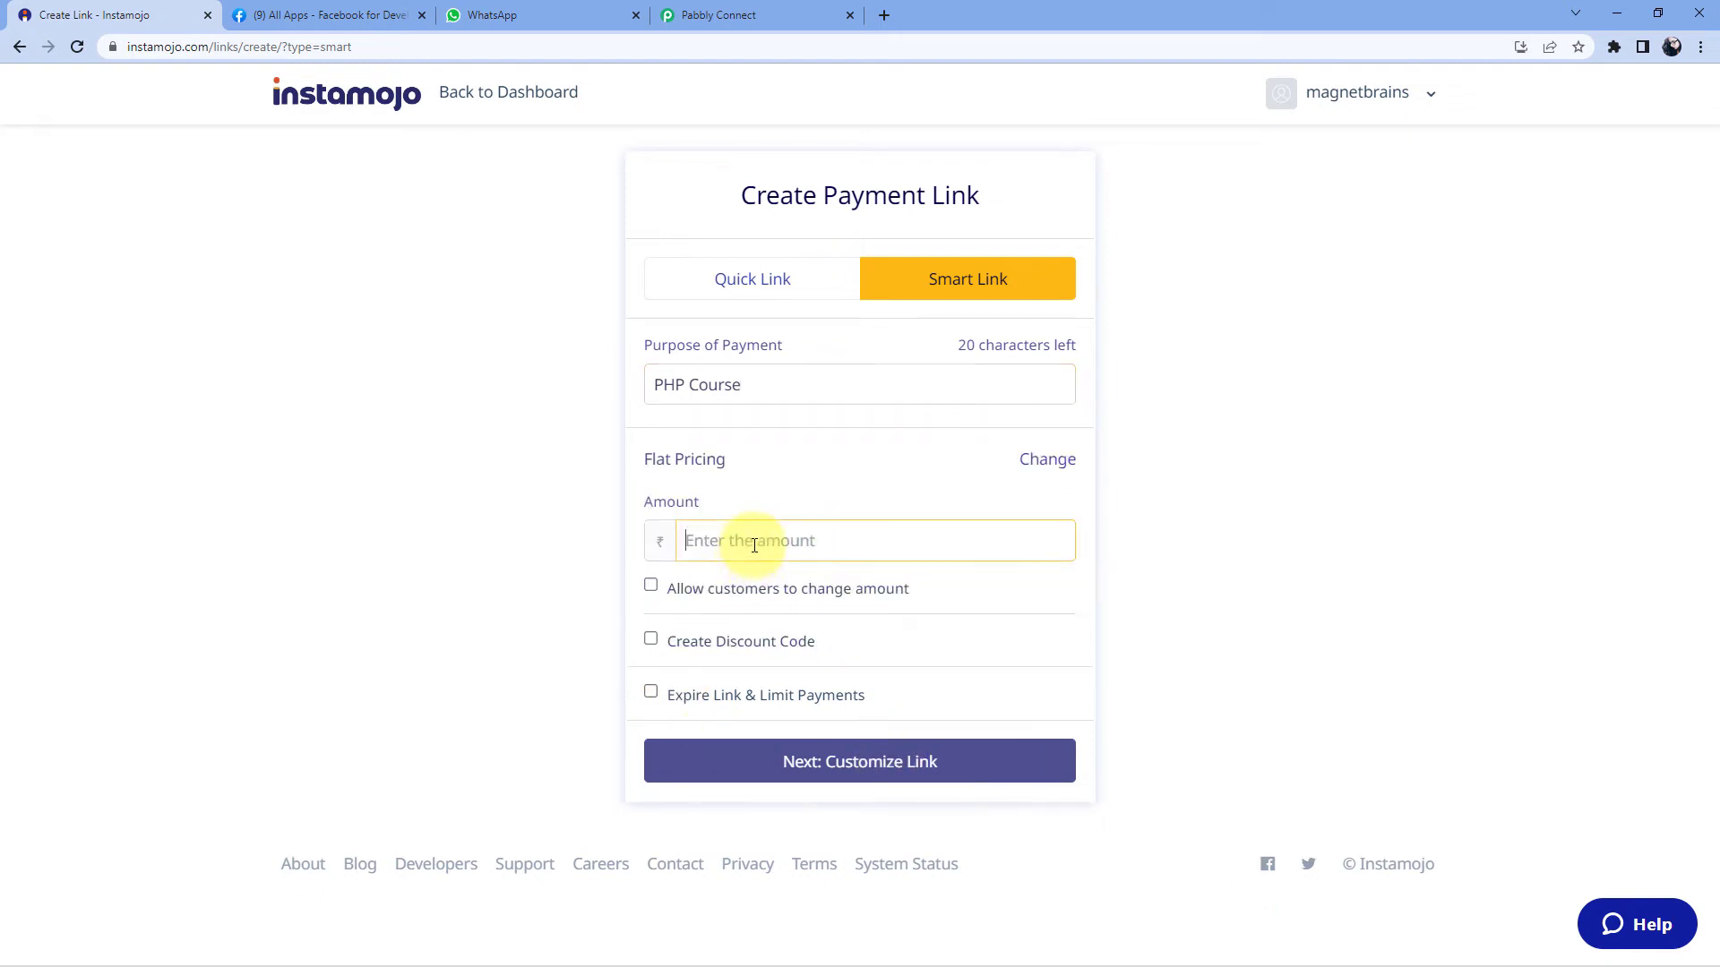
type("9")
left_click(585, 562)
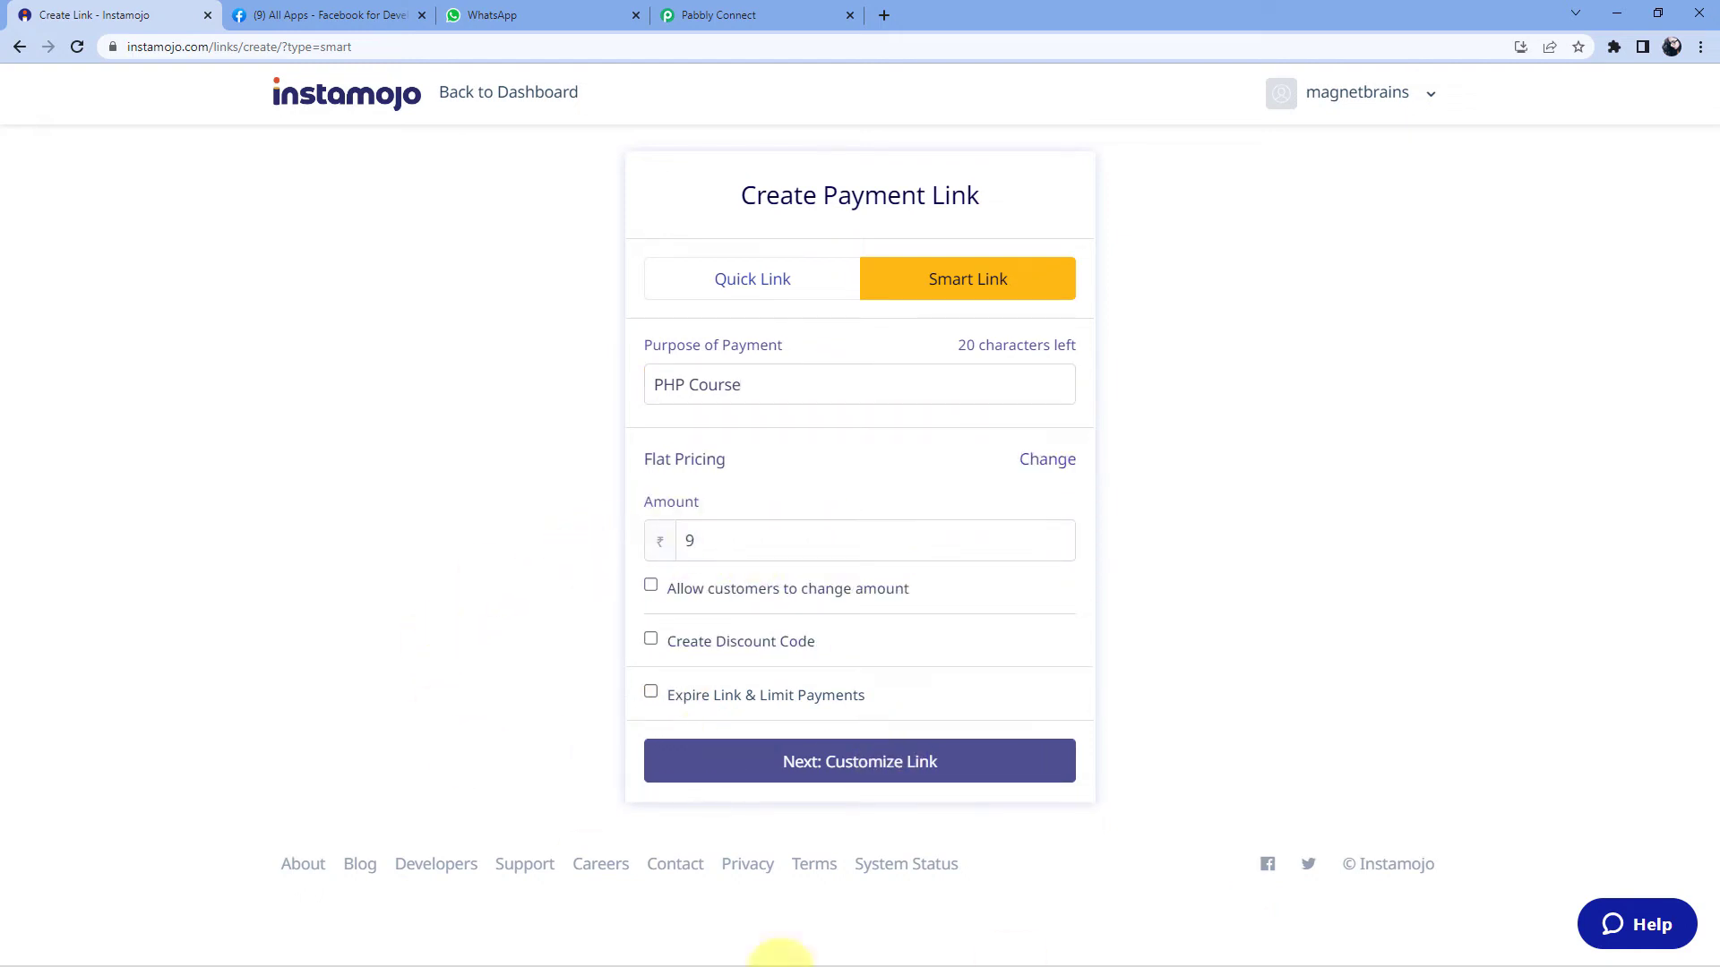
left_click(922, 765)
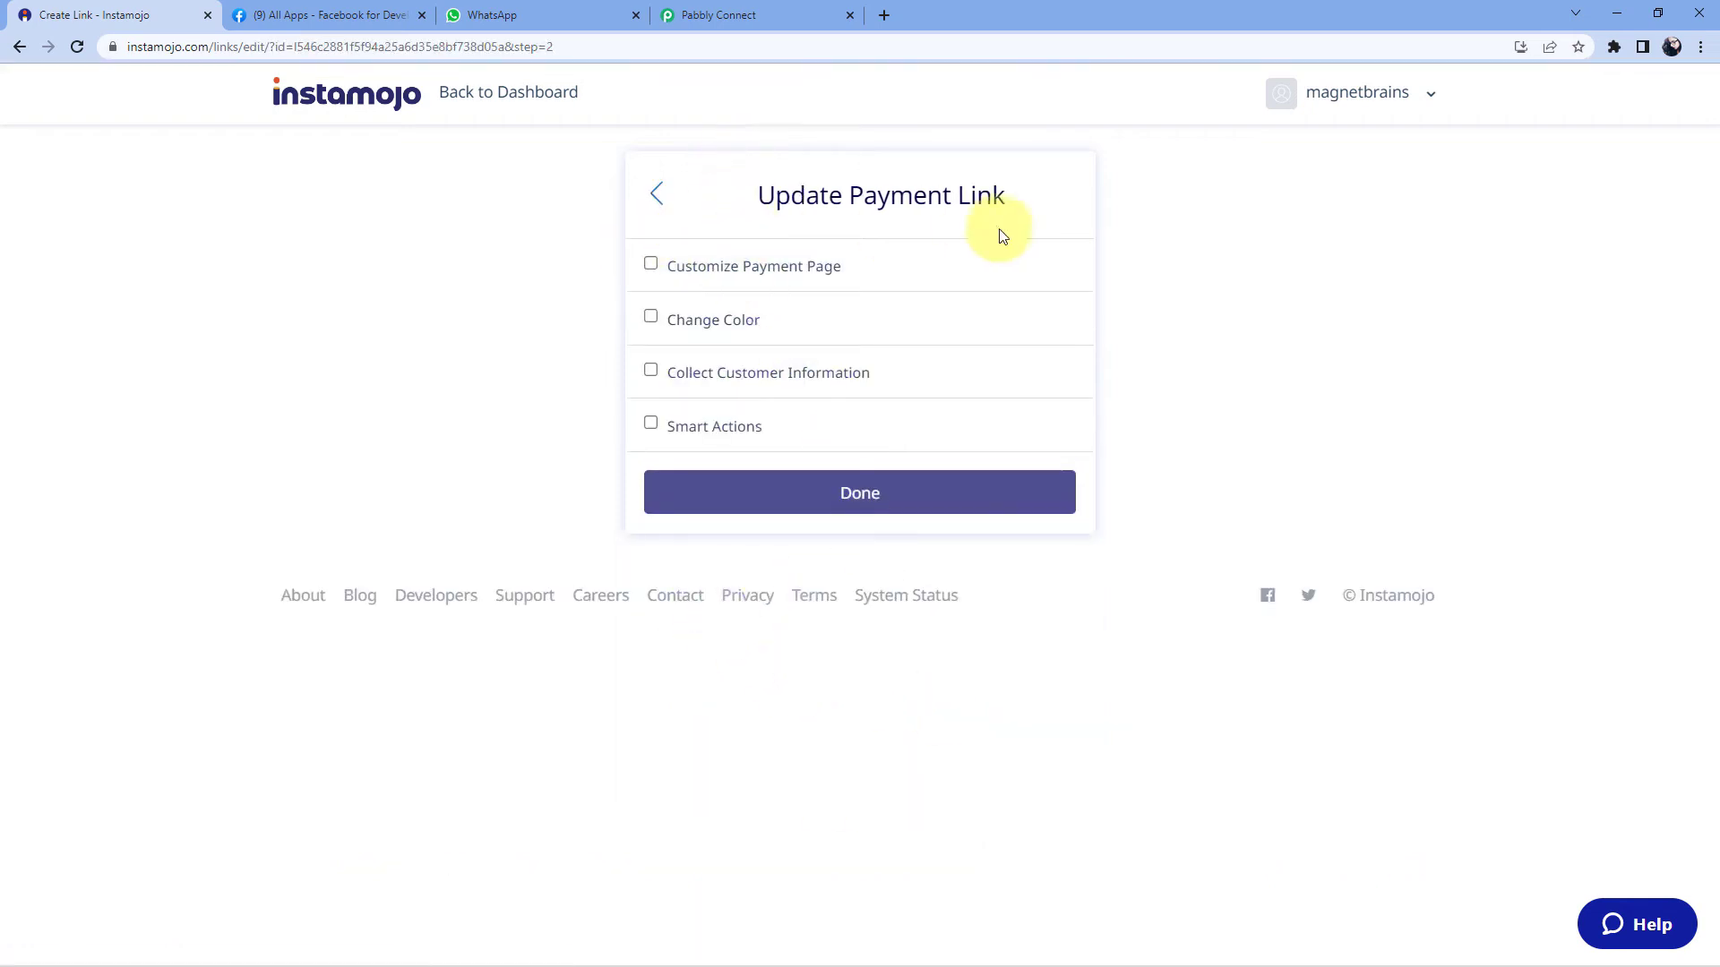
- Enable Smart Actions and add a webhook action to the payment link
left_click(651, 426)
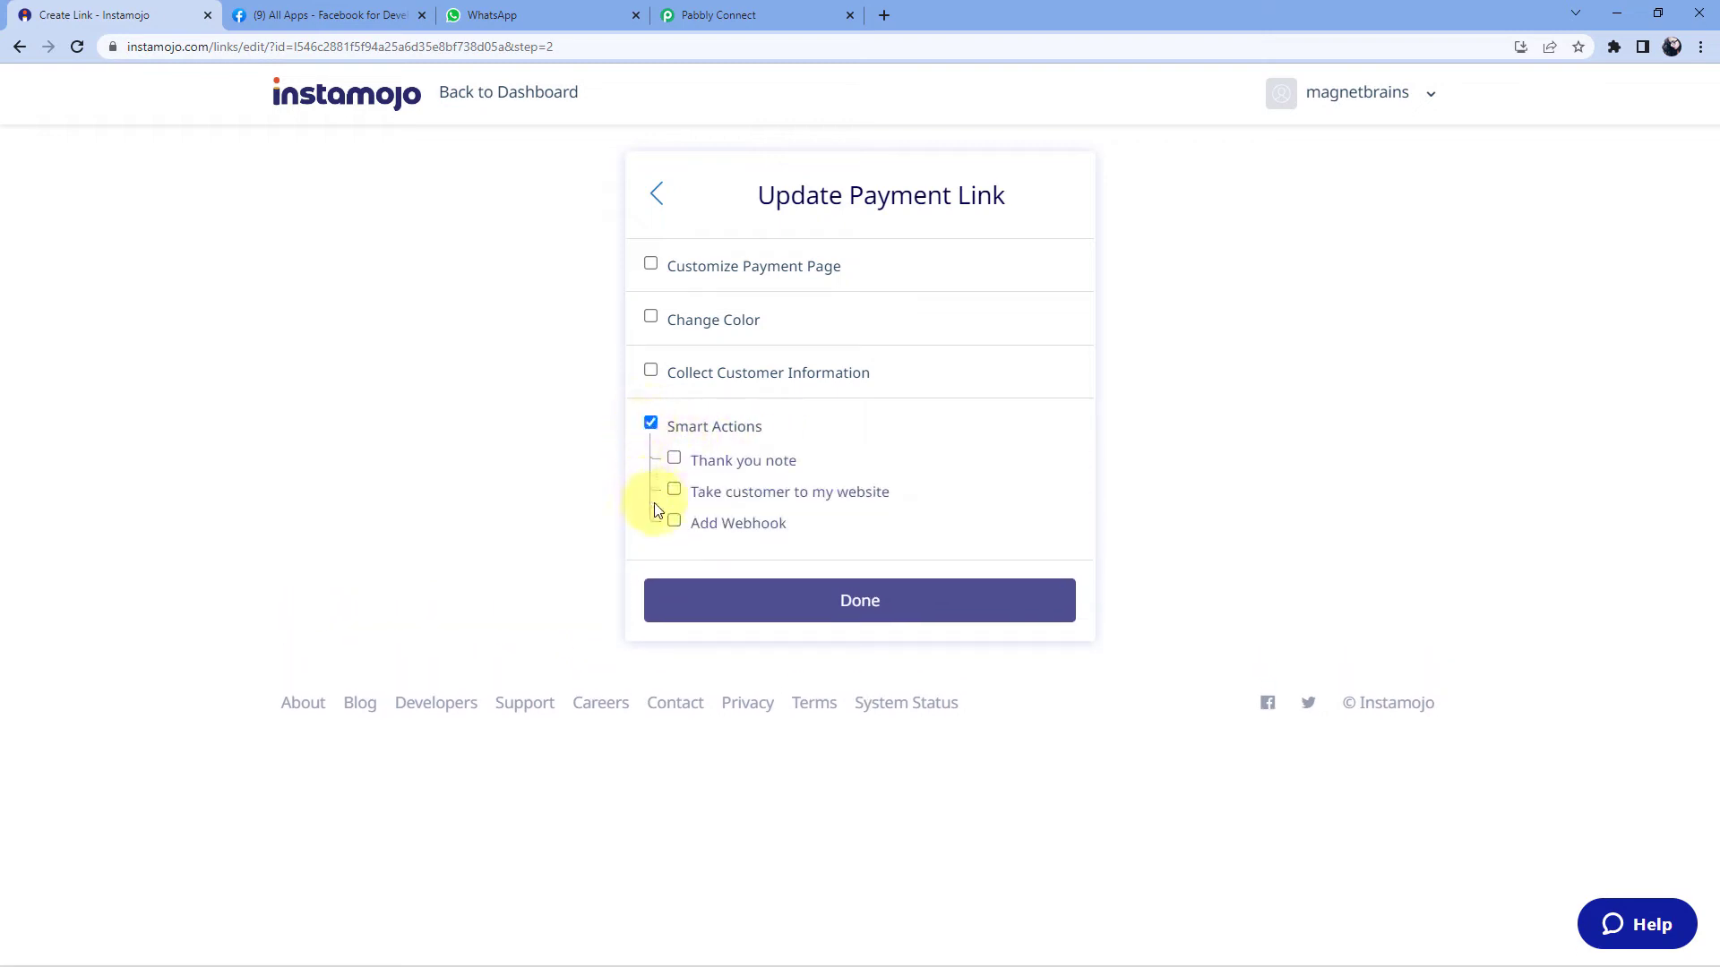
left_click(674, 522)
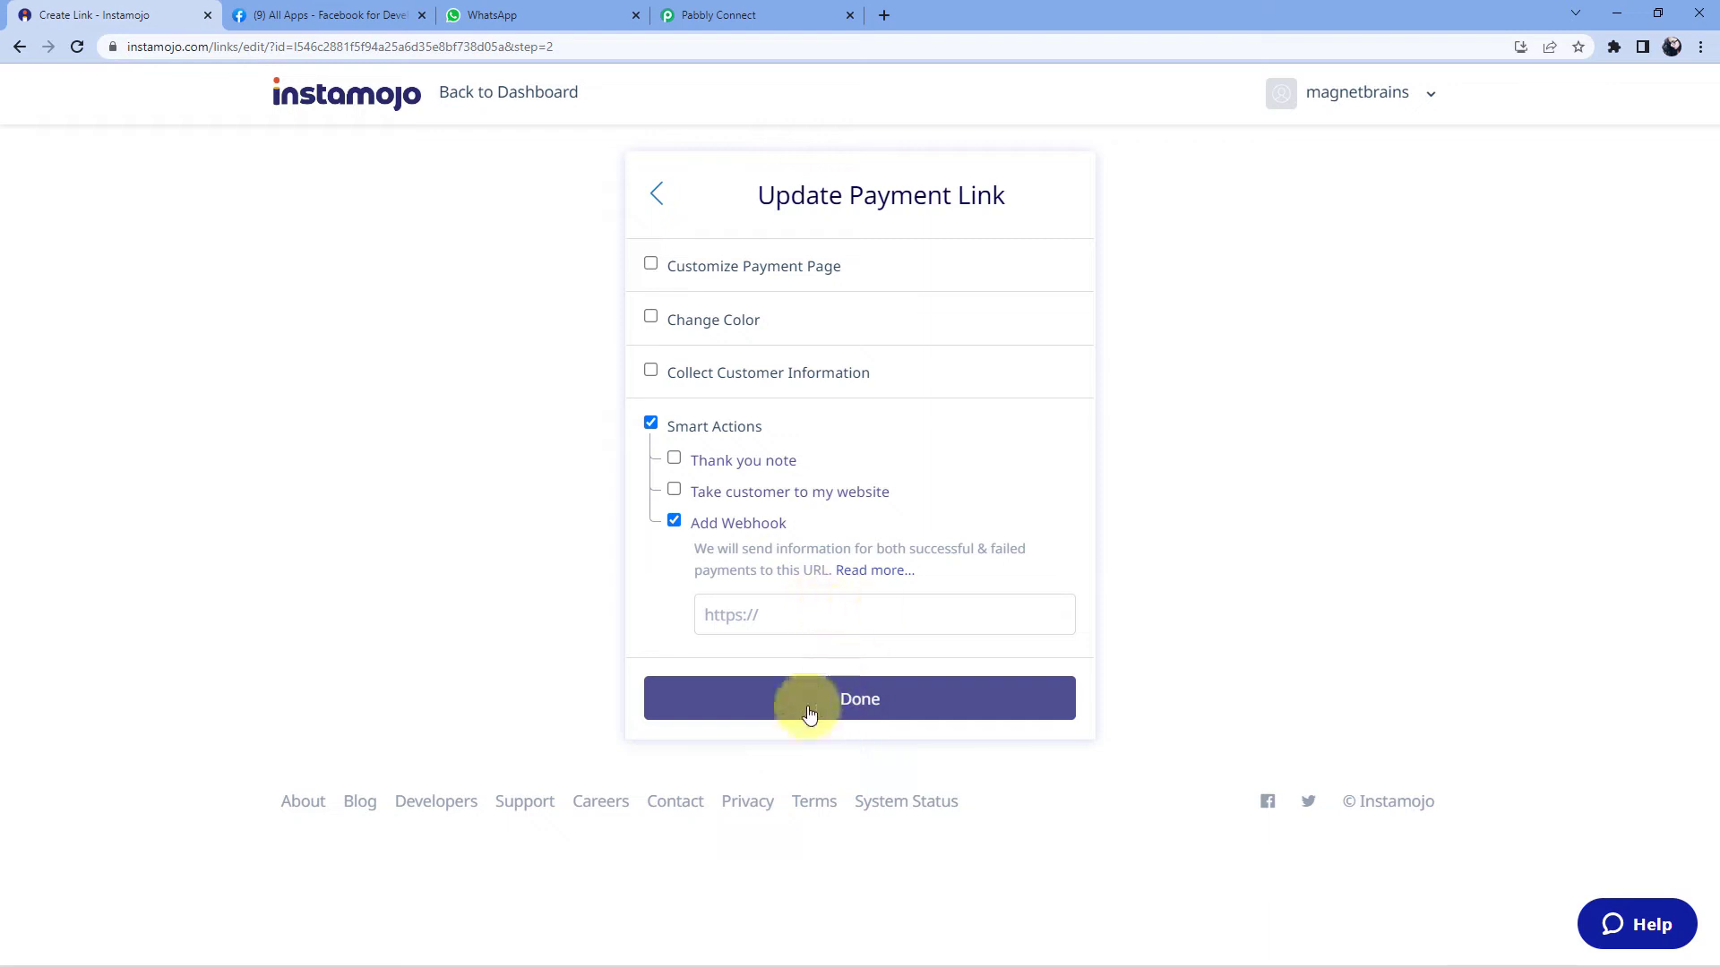
left_click(781, 9)
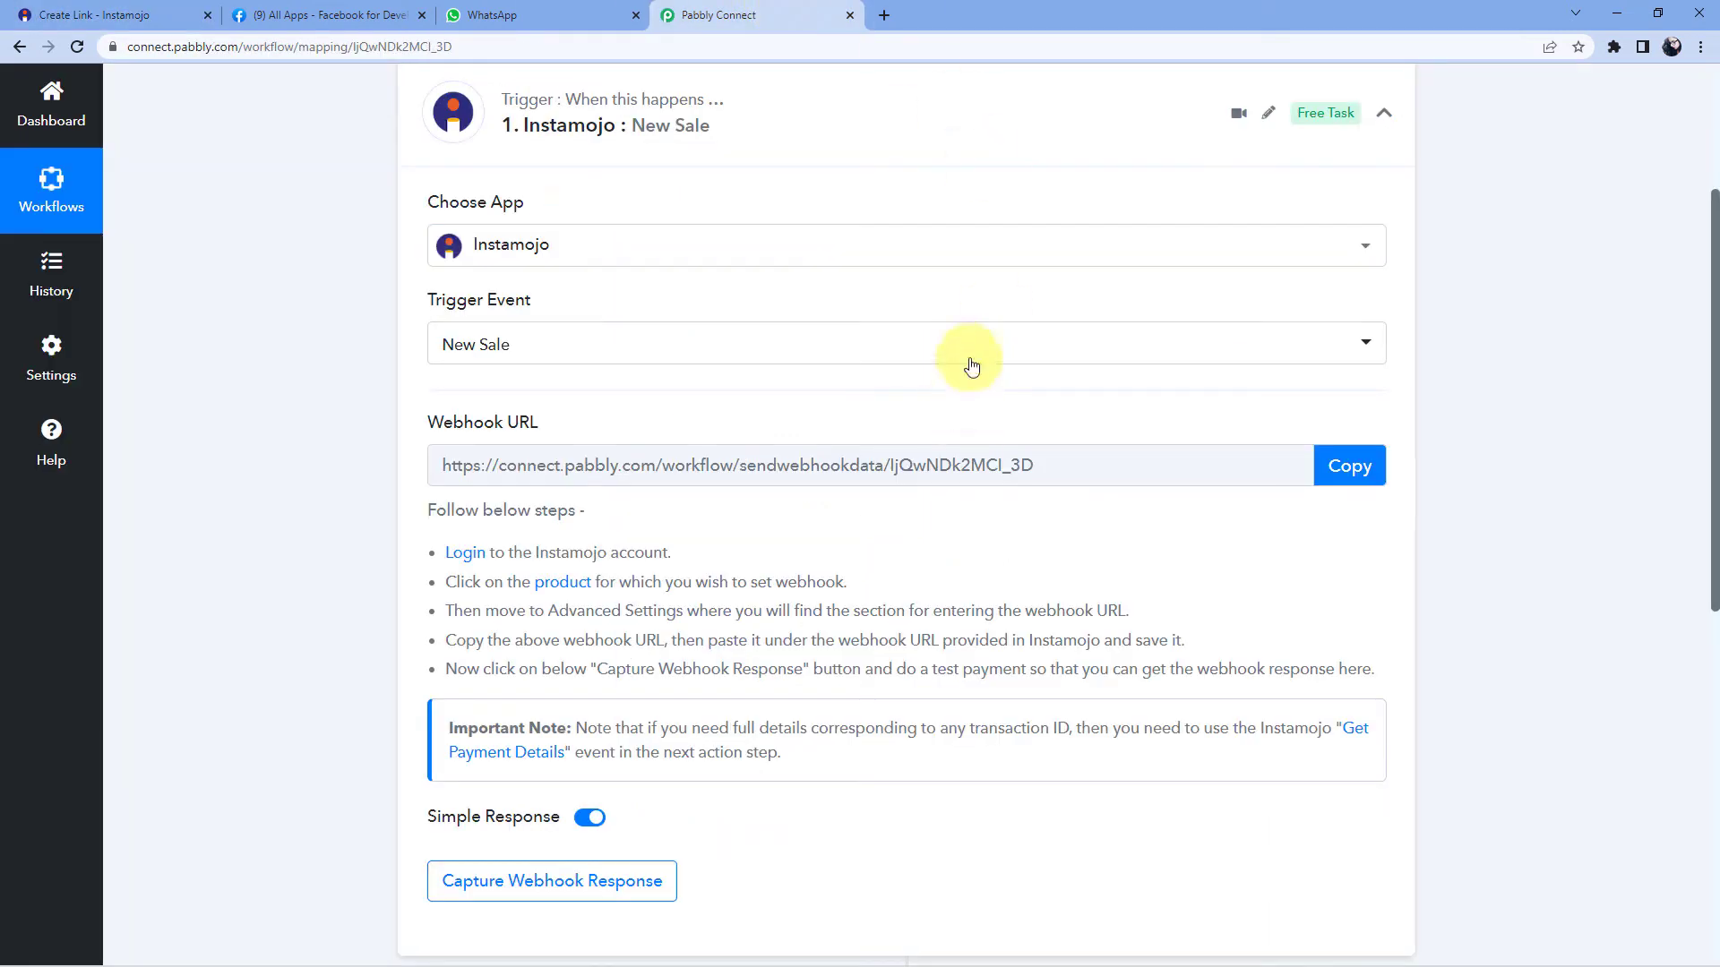
- Paste the Pabbly webhook URL into the Instamojo link's webhook field and save it
left_click(1373, 467)
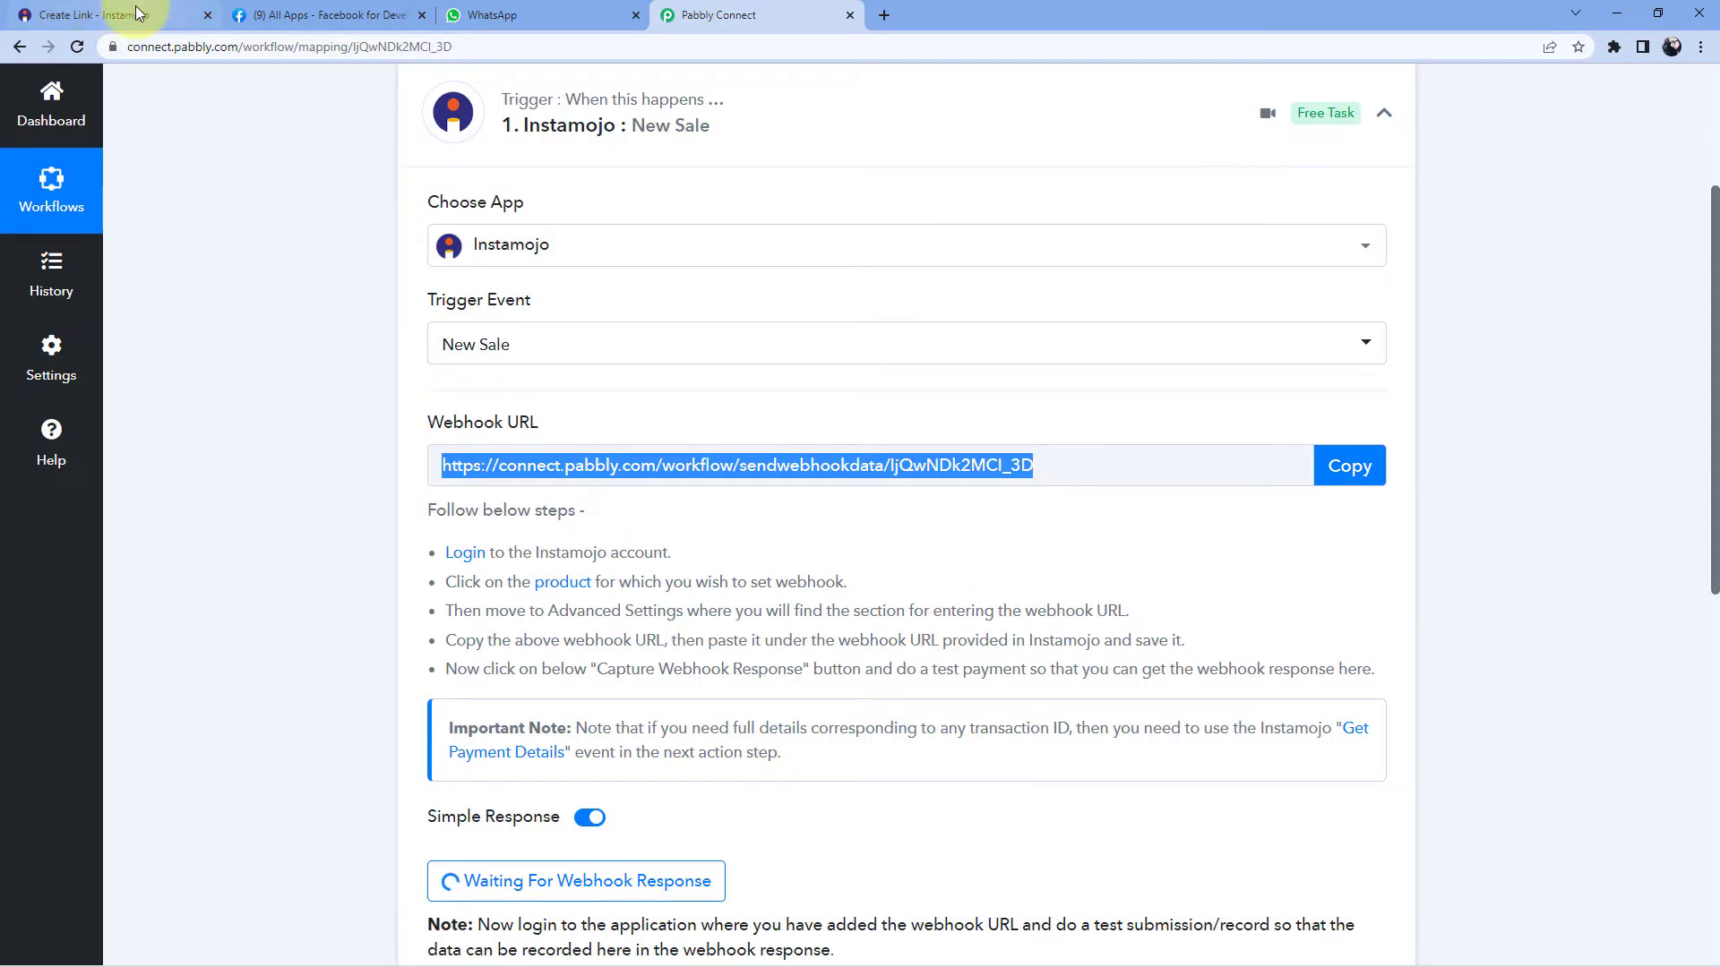
left_click(91, 16)
left_click(724, 614)
right_click(723, 614)
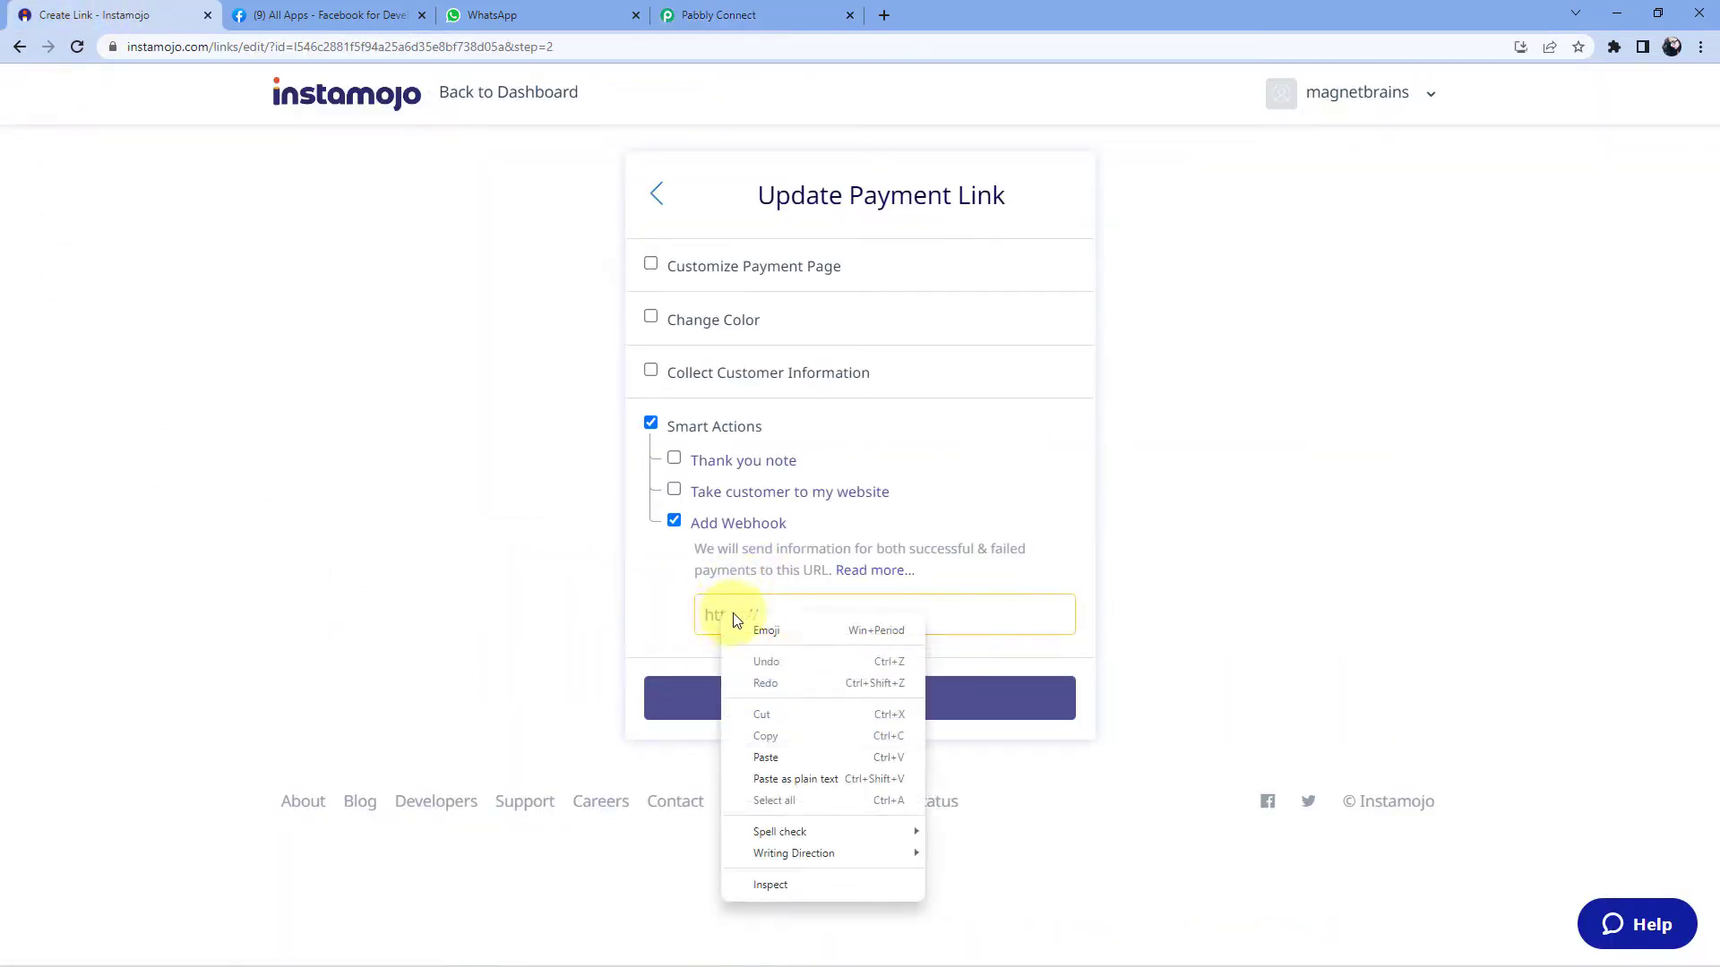
left_click(777, 751)
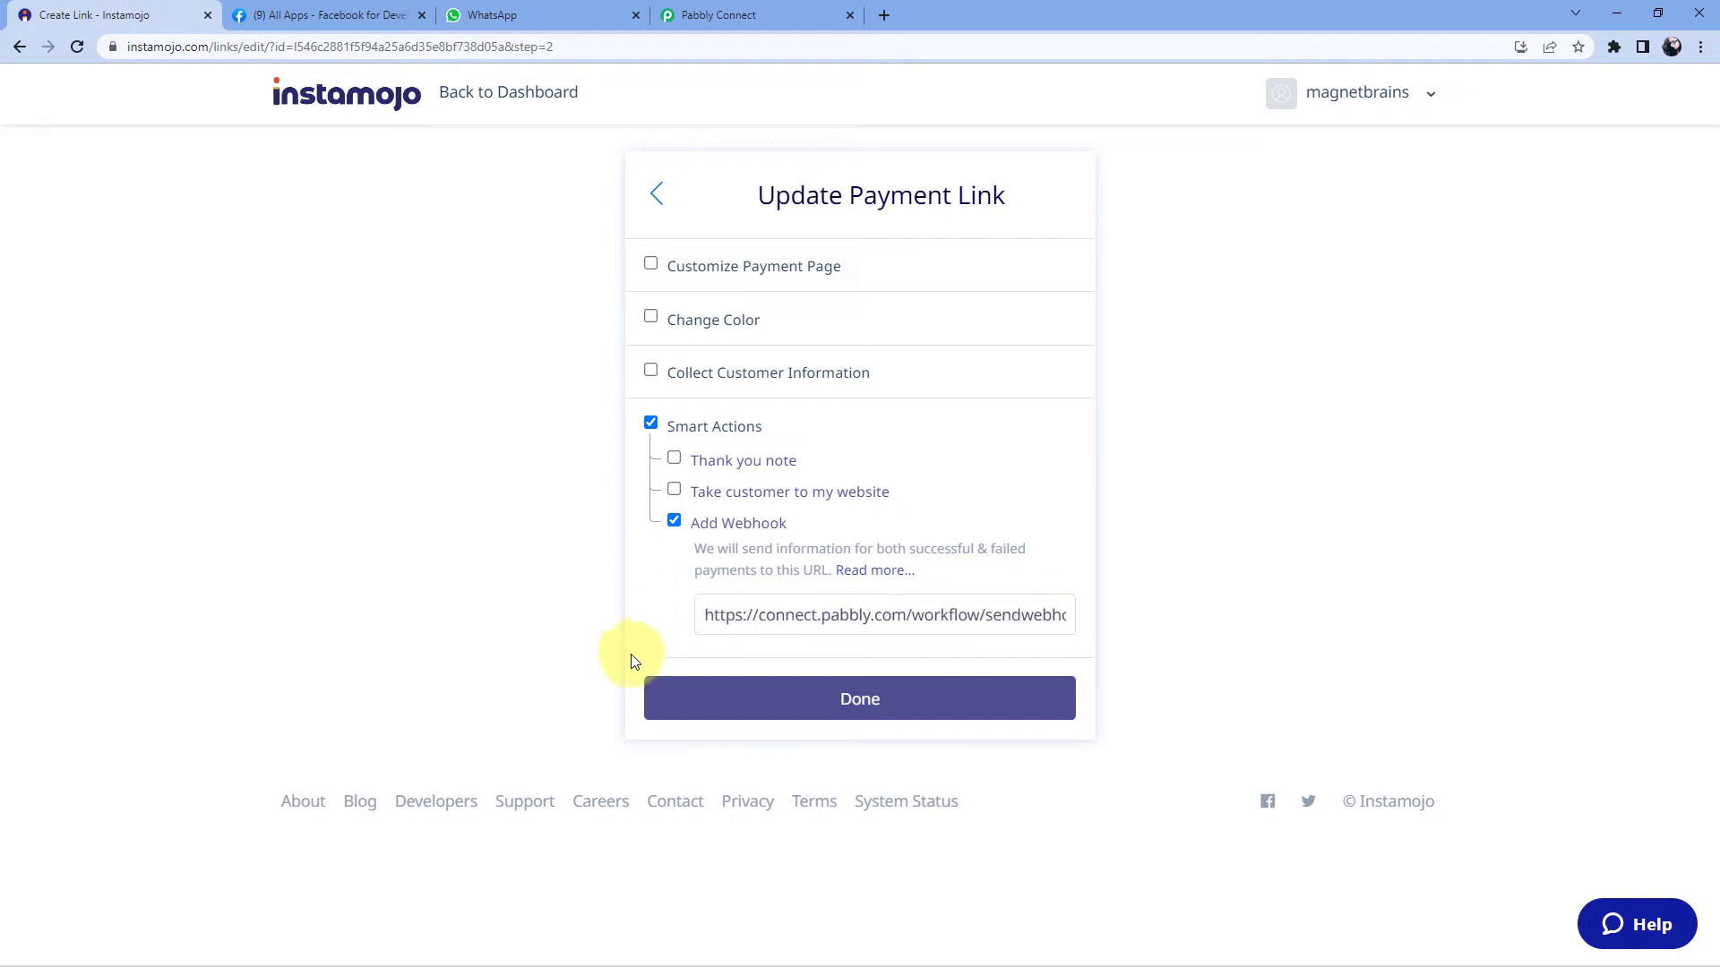
left_click(924, 708)
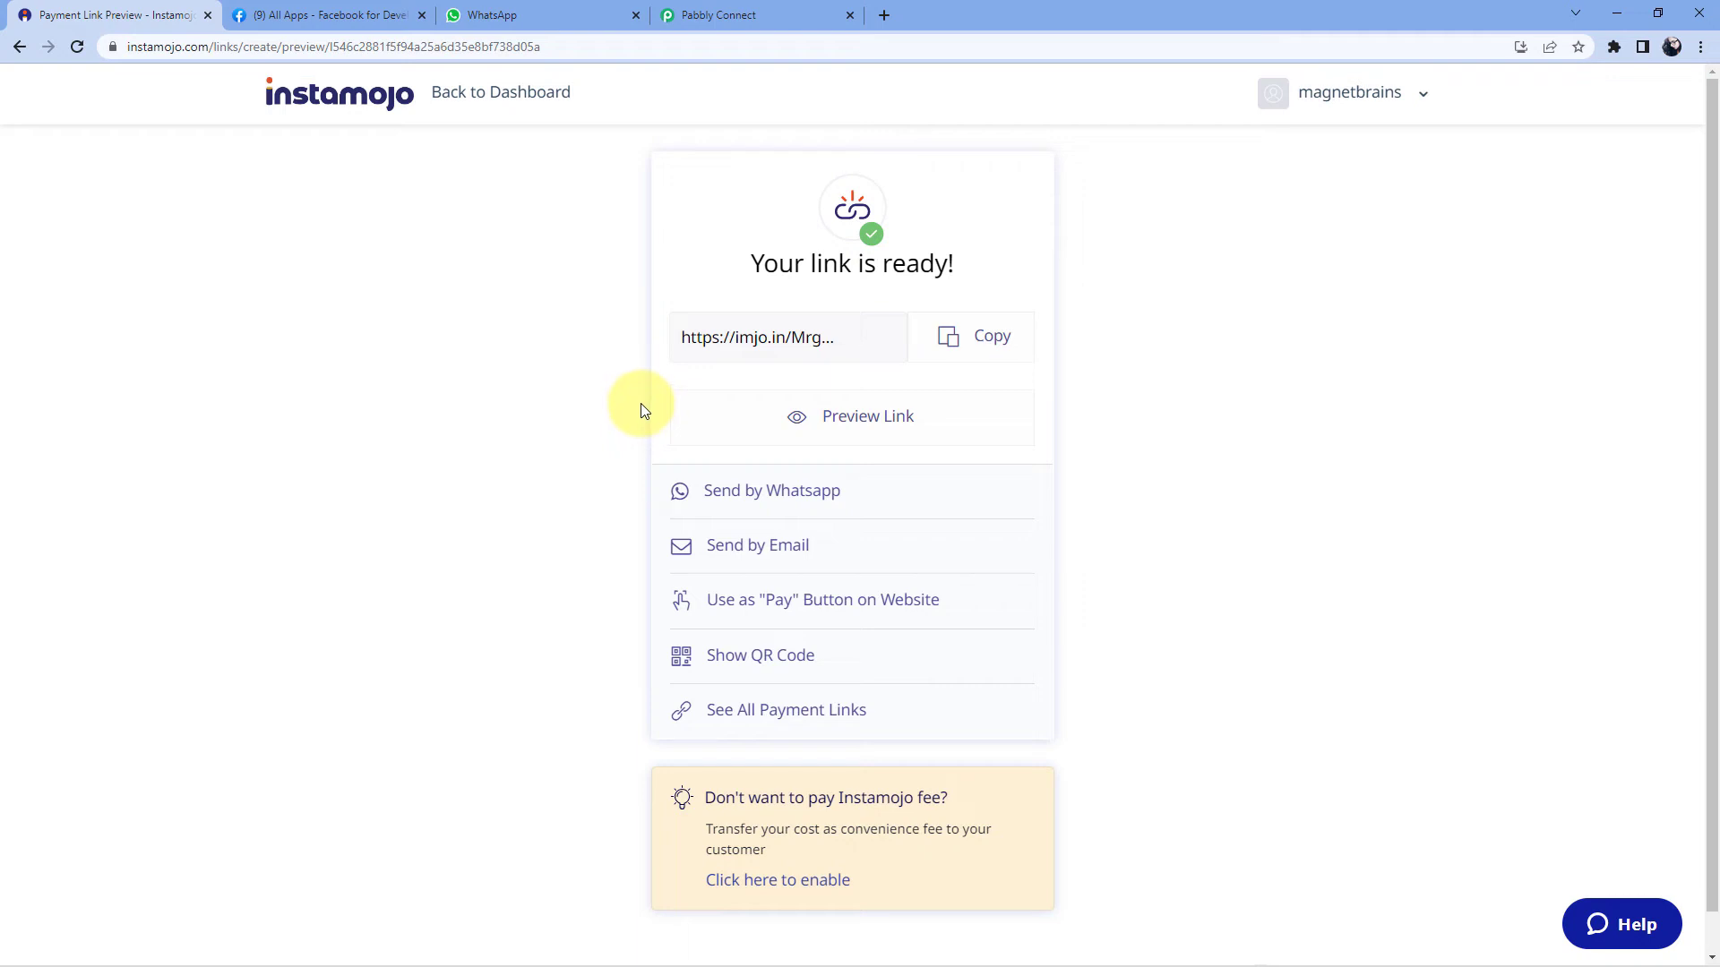
left_click(784, 15)
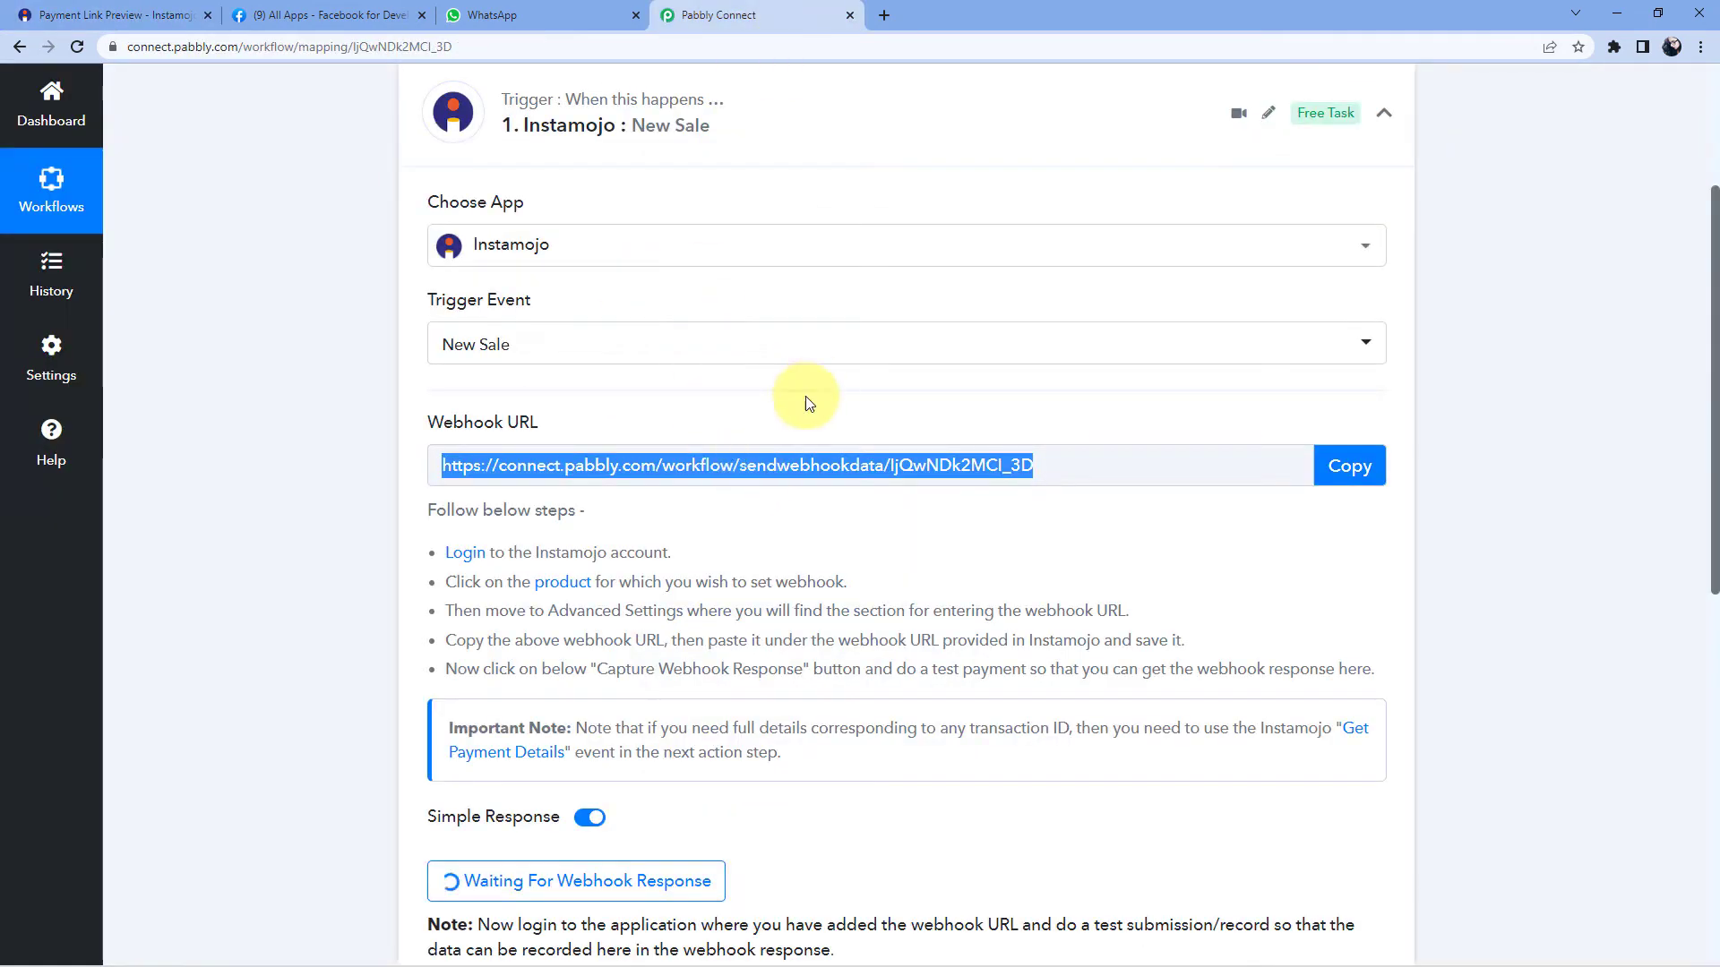
scroll(805, 403, "down", 2)
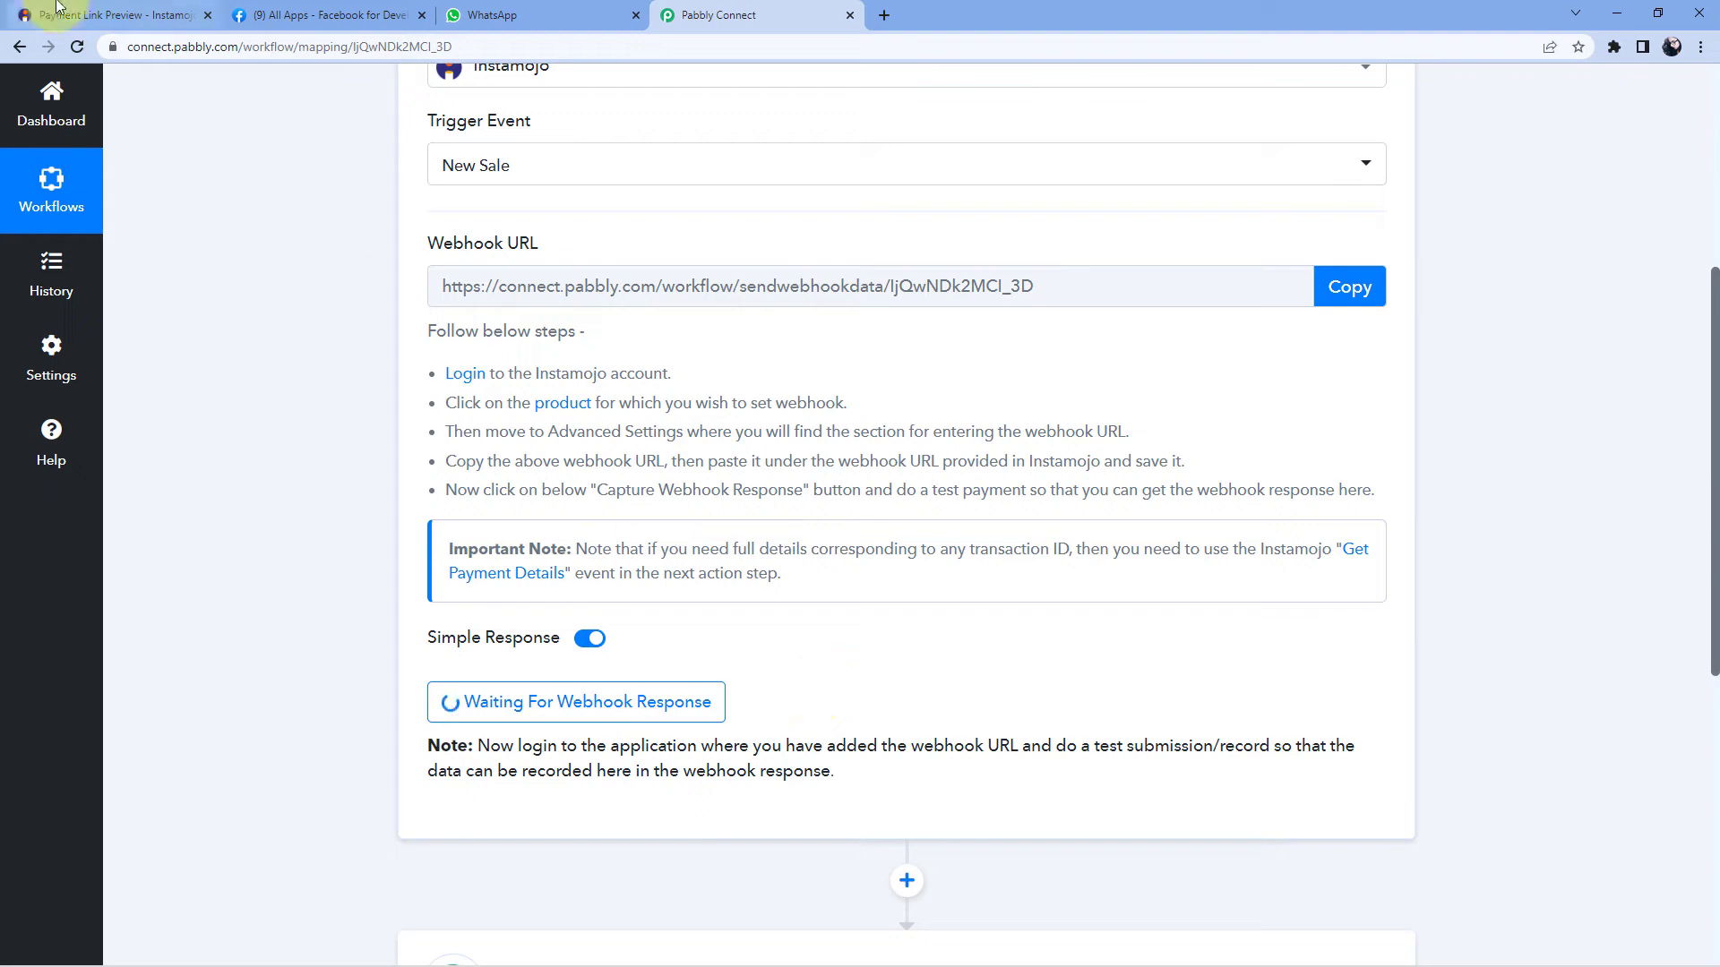
- Copy the new payment link and load it in a private Incognito window
left_click(114, 18)
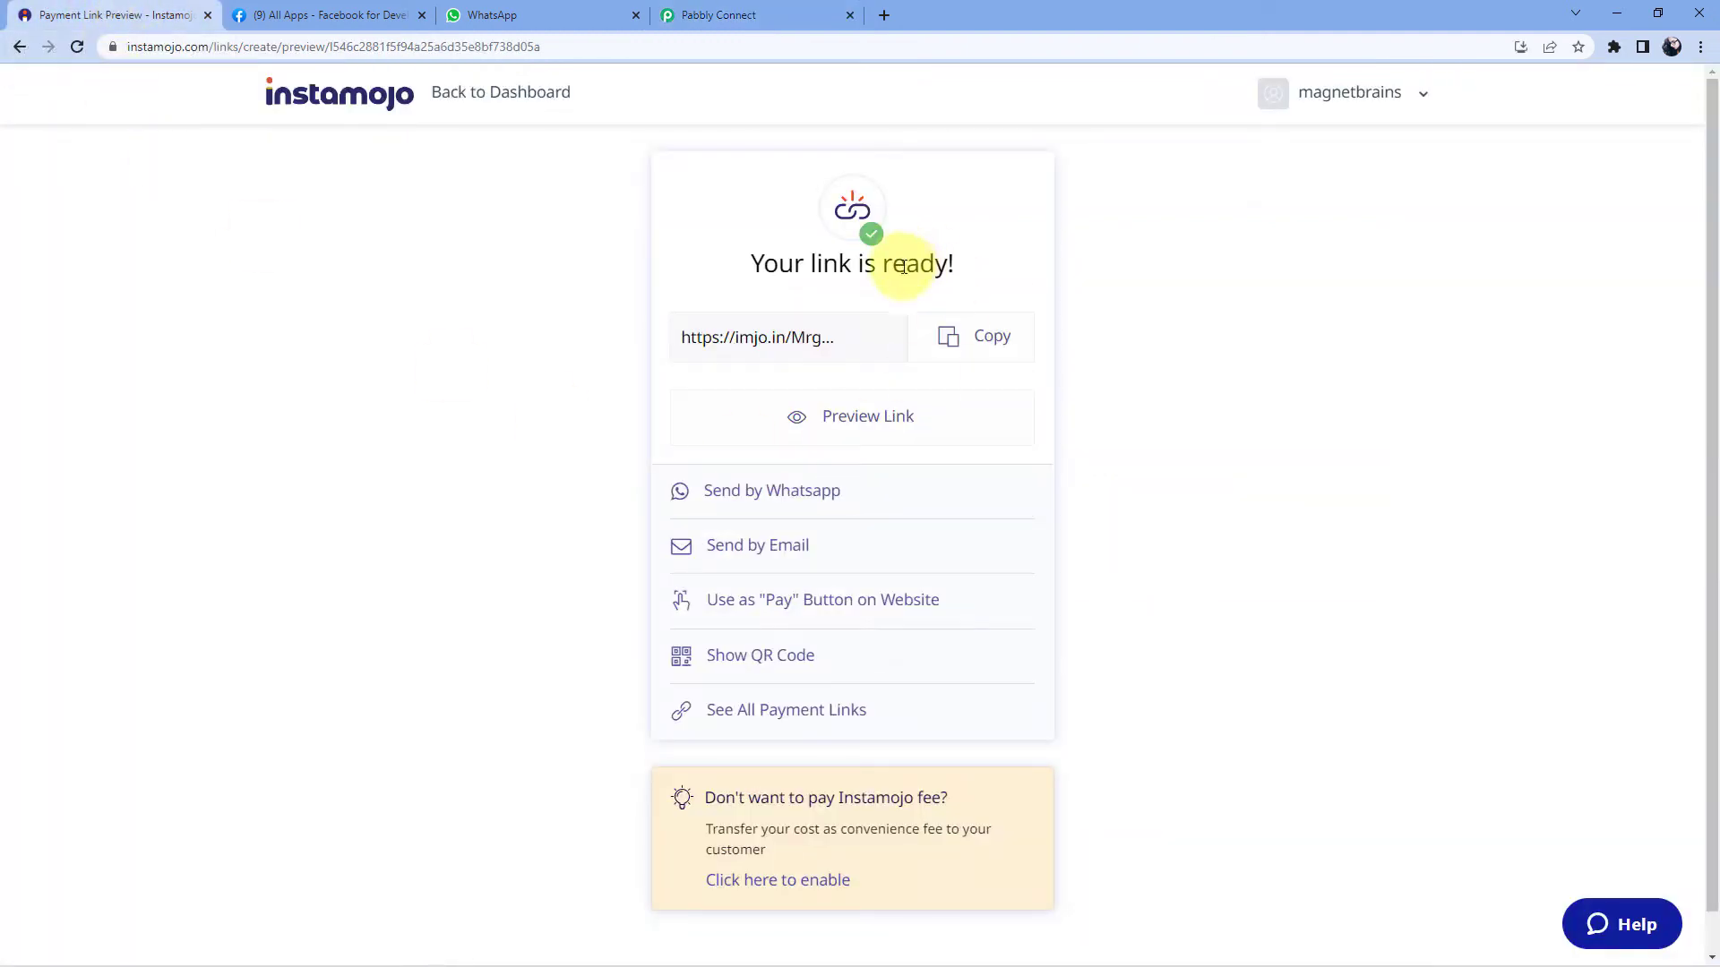
left_click(977, 343)
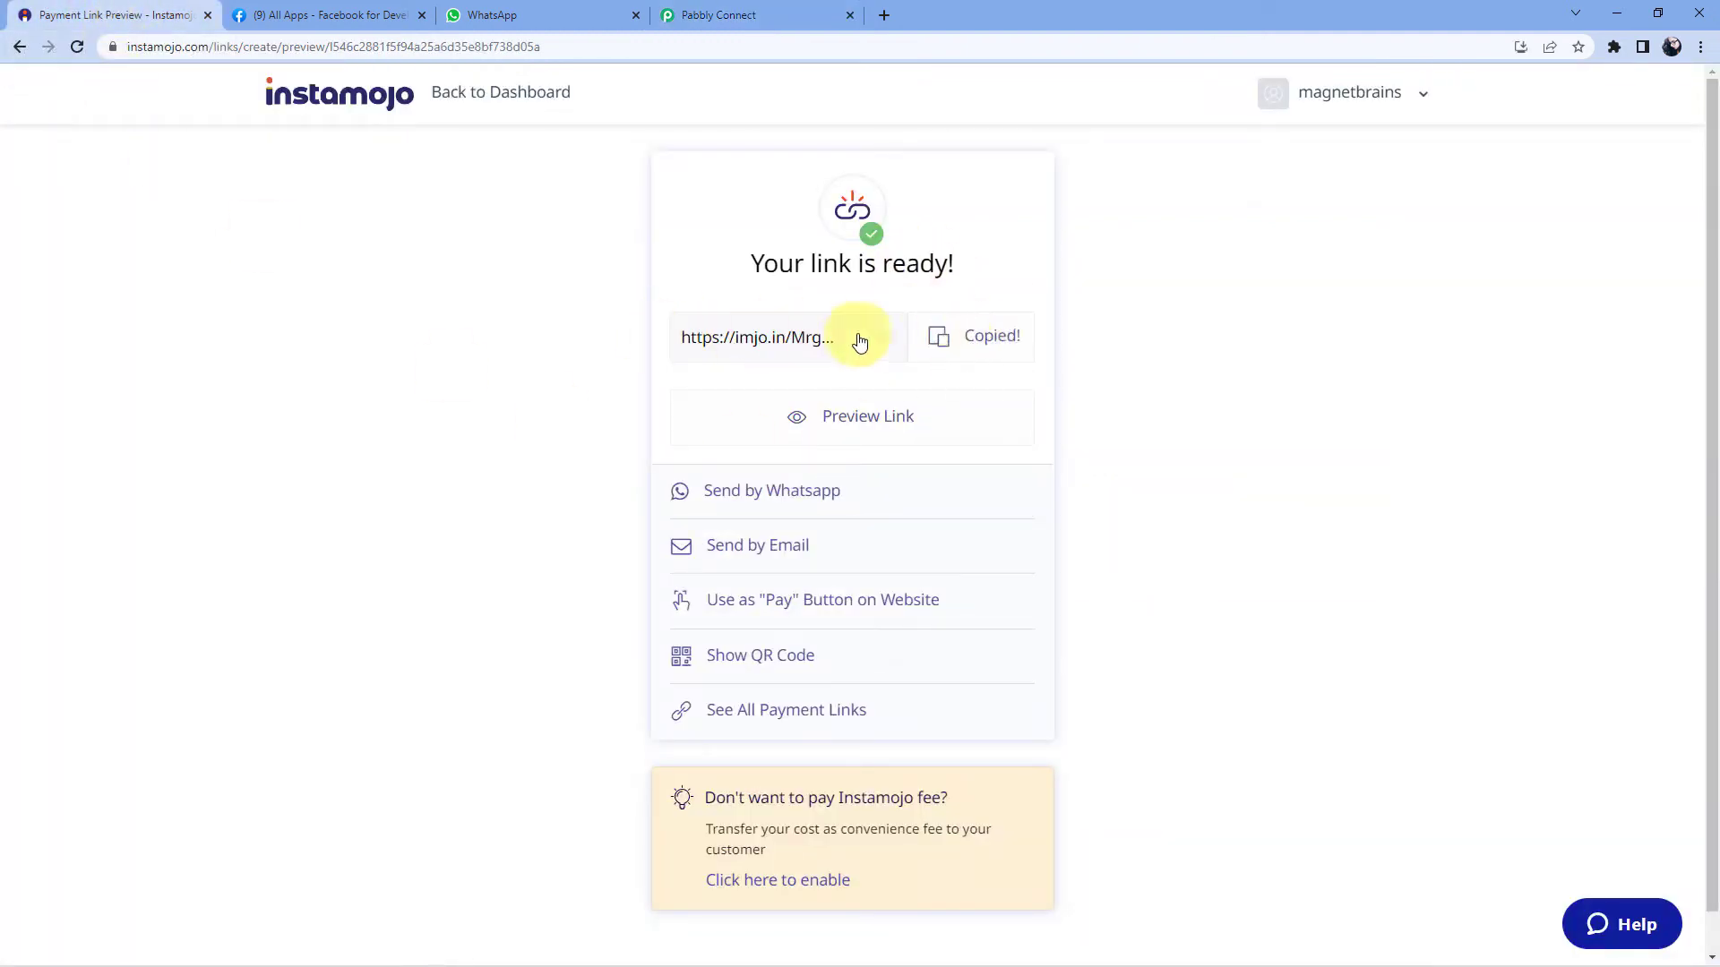
key("ctrl+shift+n")
key("ctrl+v")
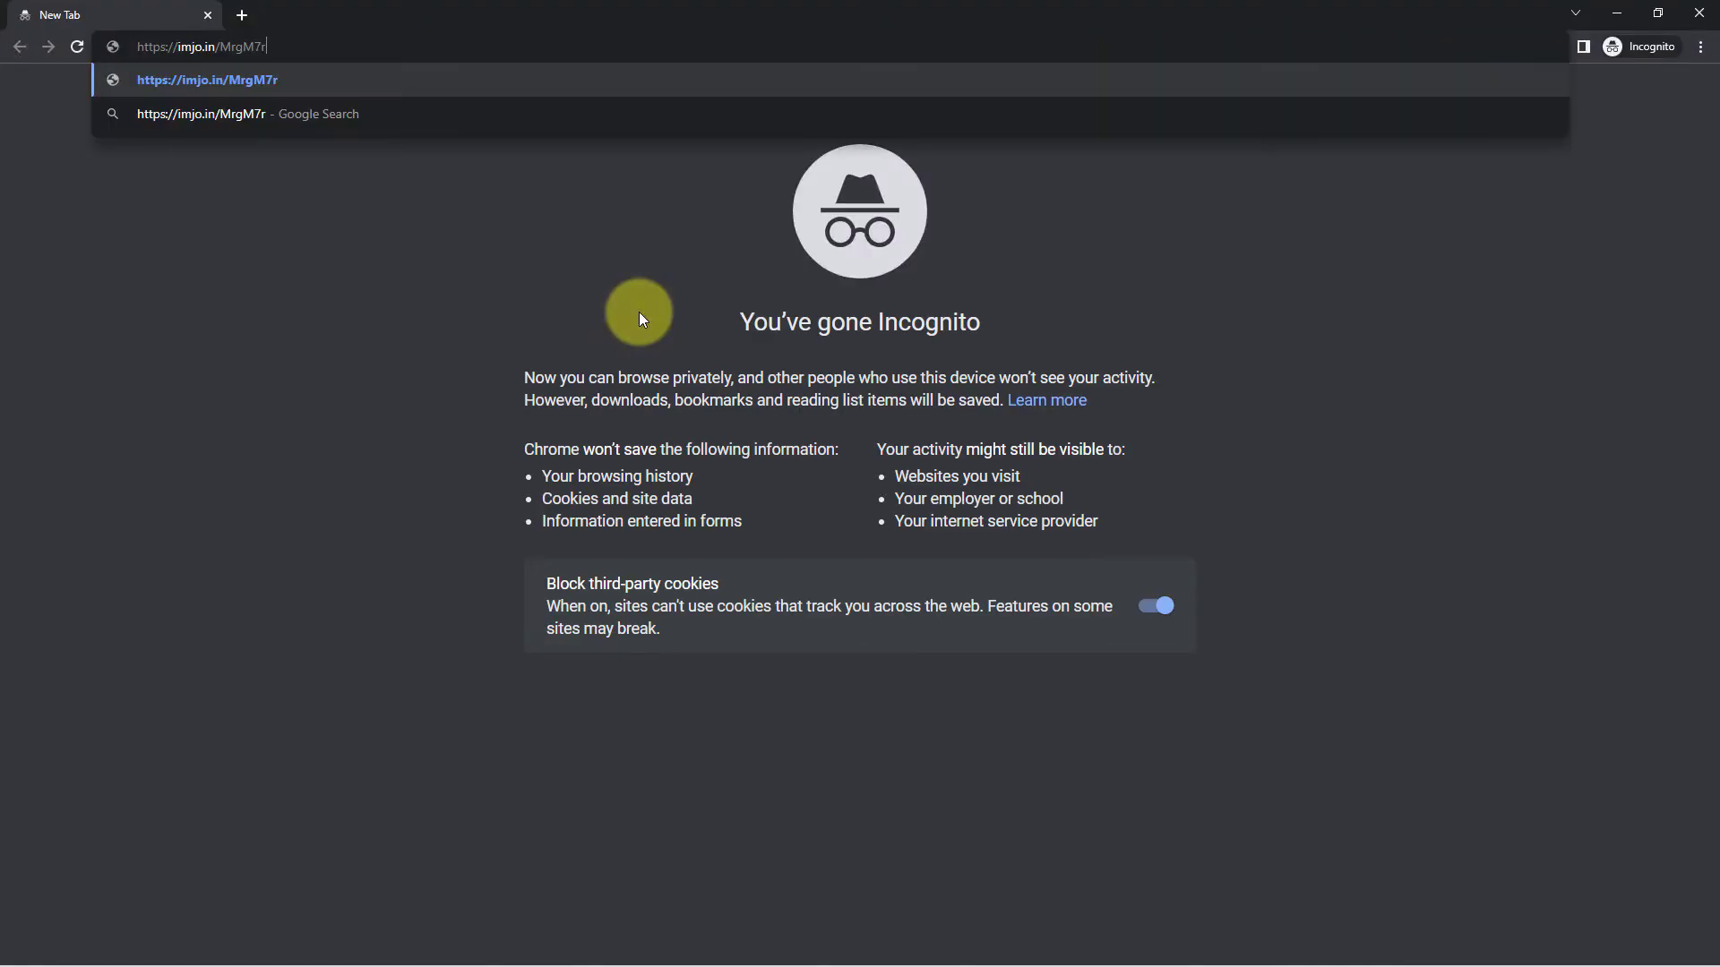
key("Return")
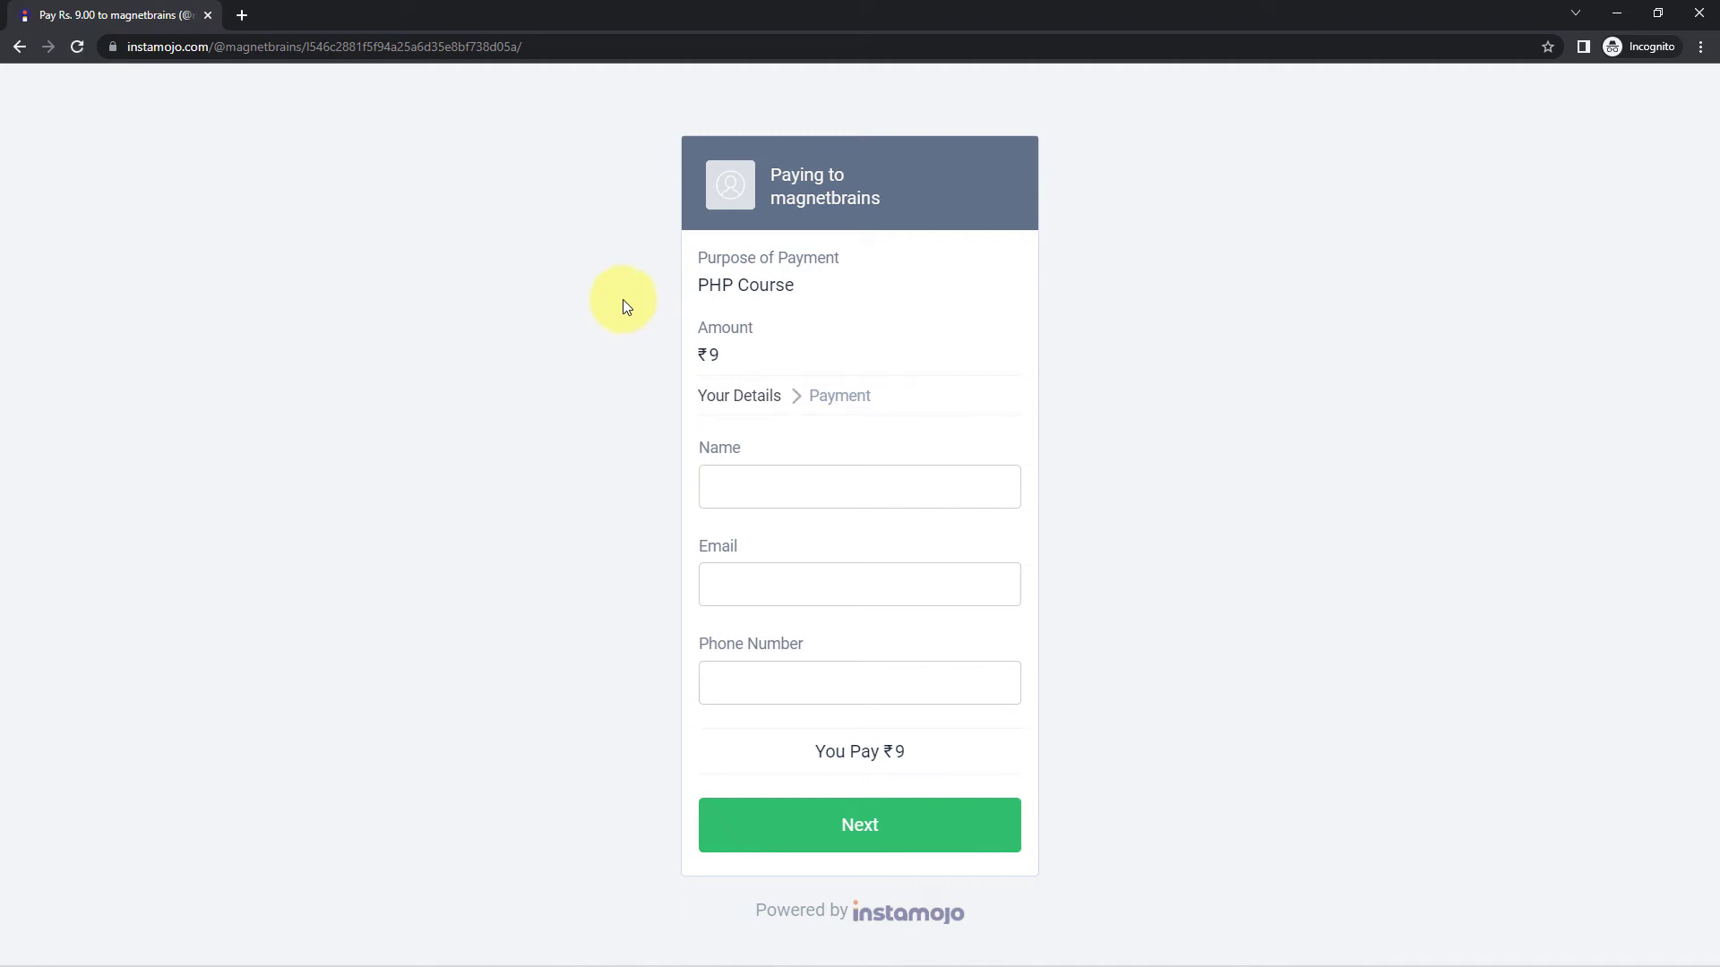
- Fill in the payer's name, e-mail and phone number and pay ₹9
left_click(729, 481)
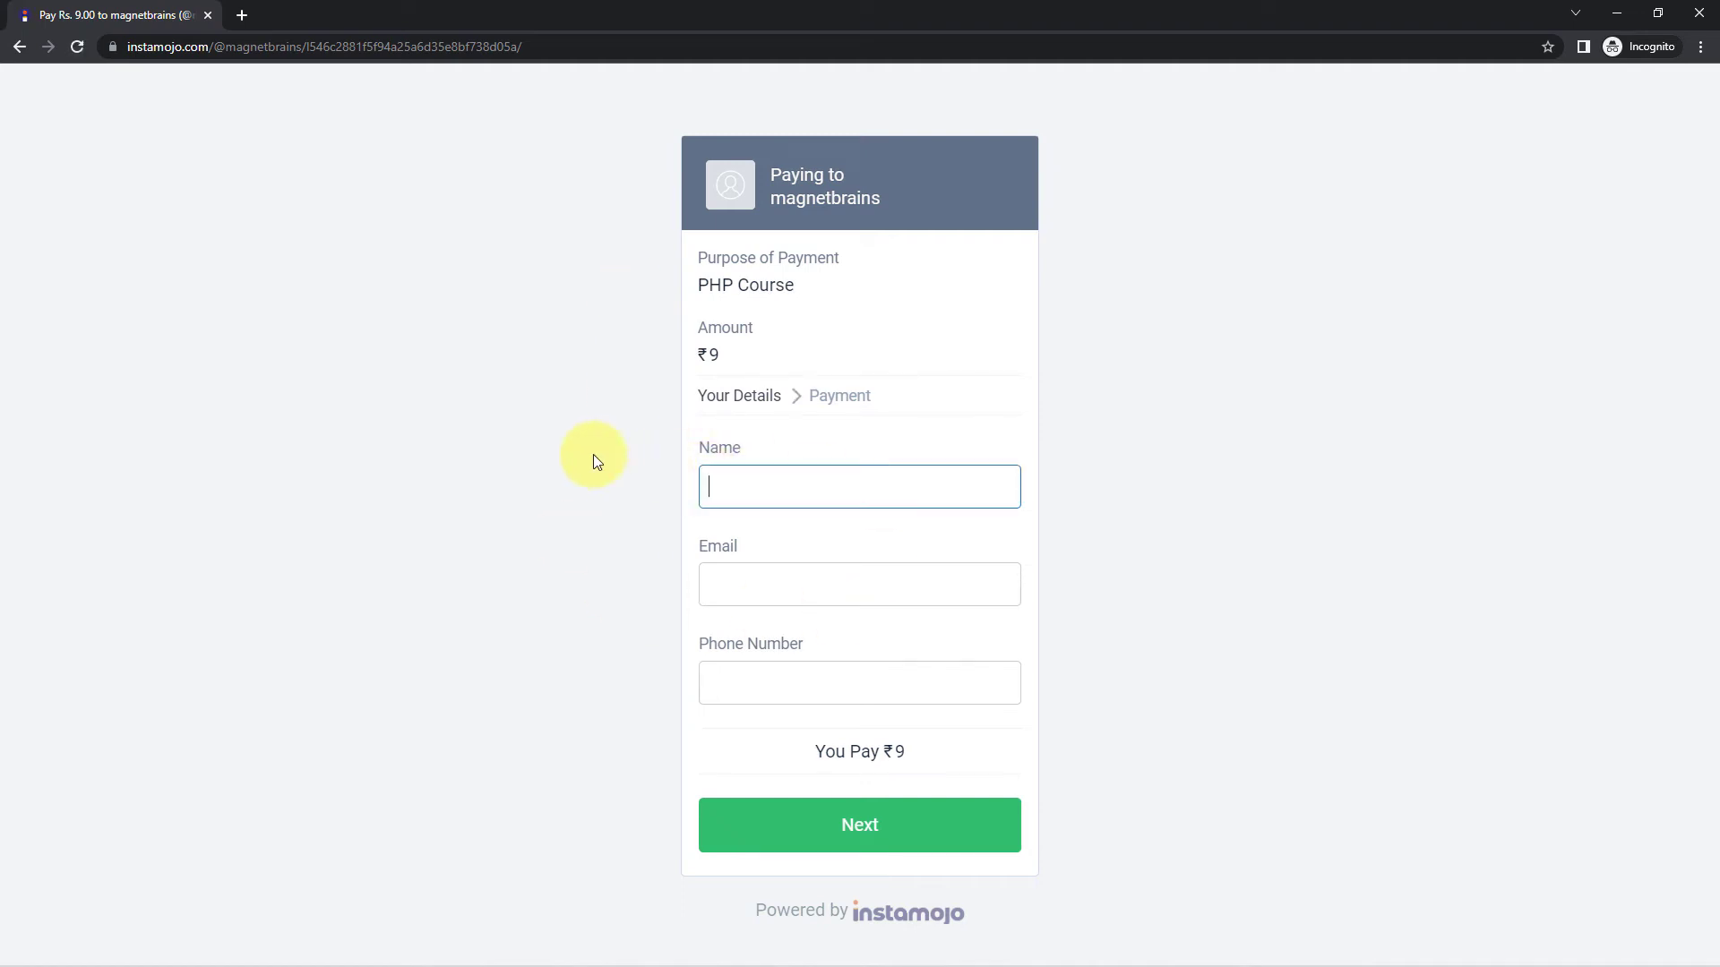
left_click(712, 587)
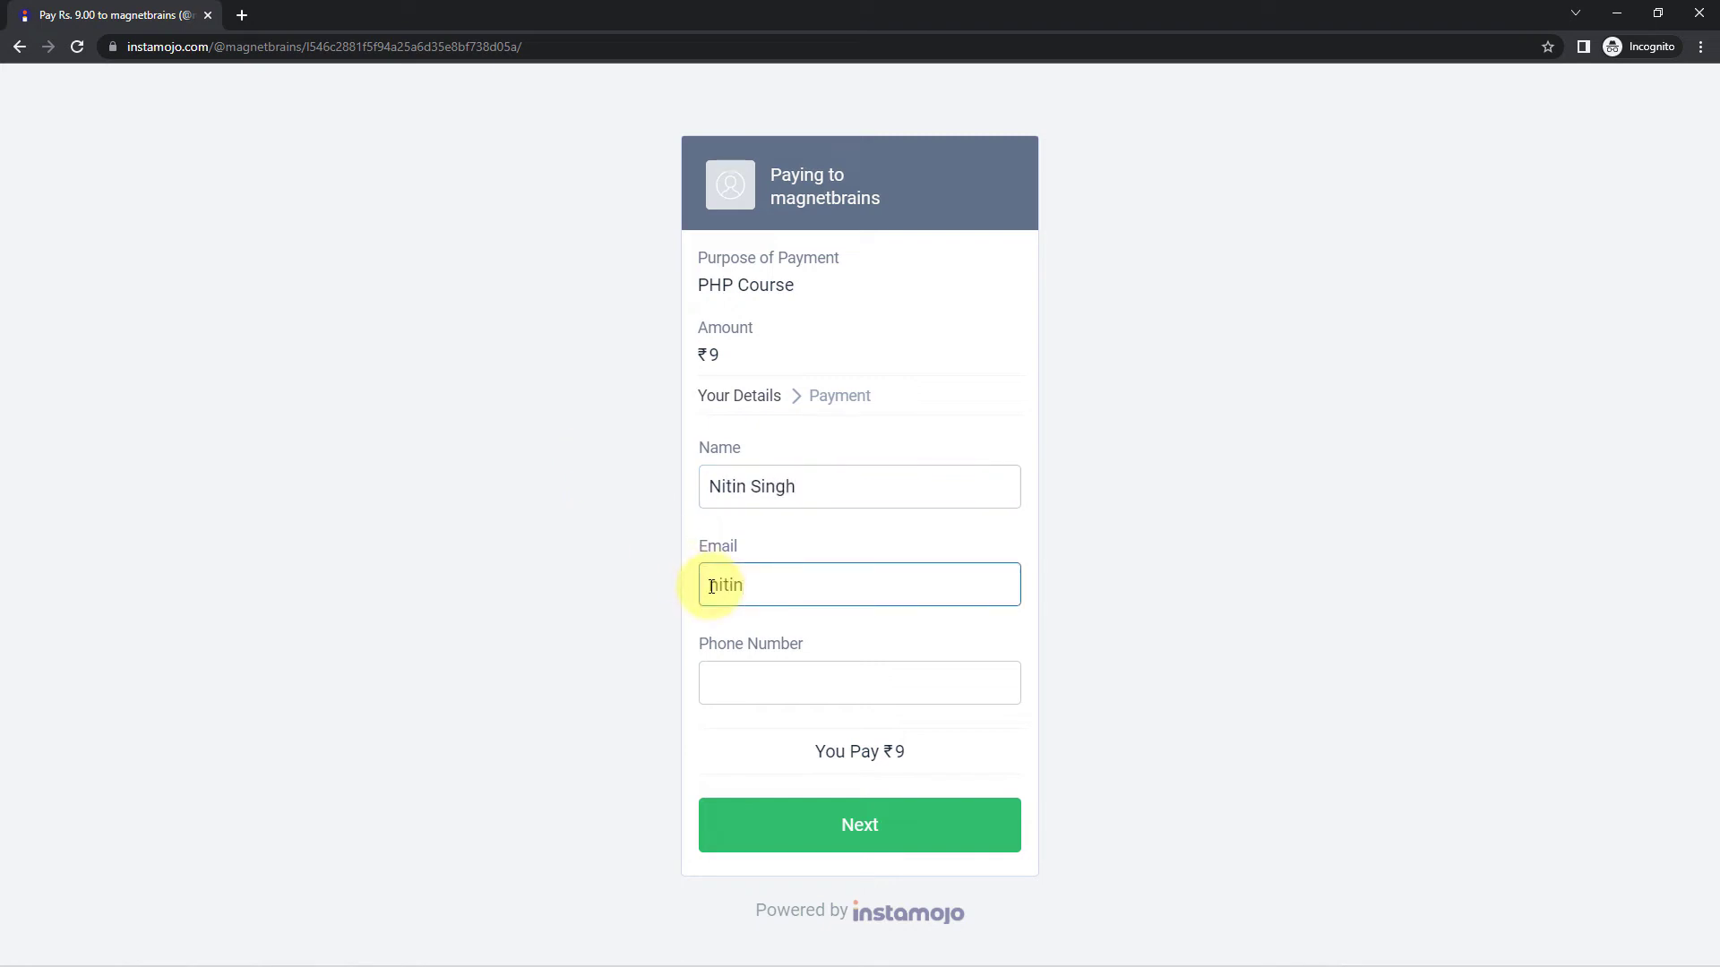
key("Tab")
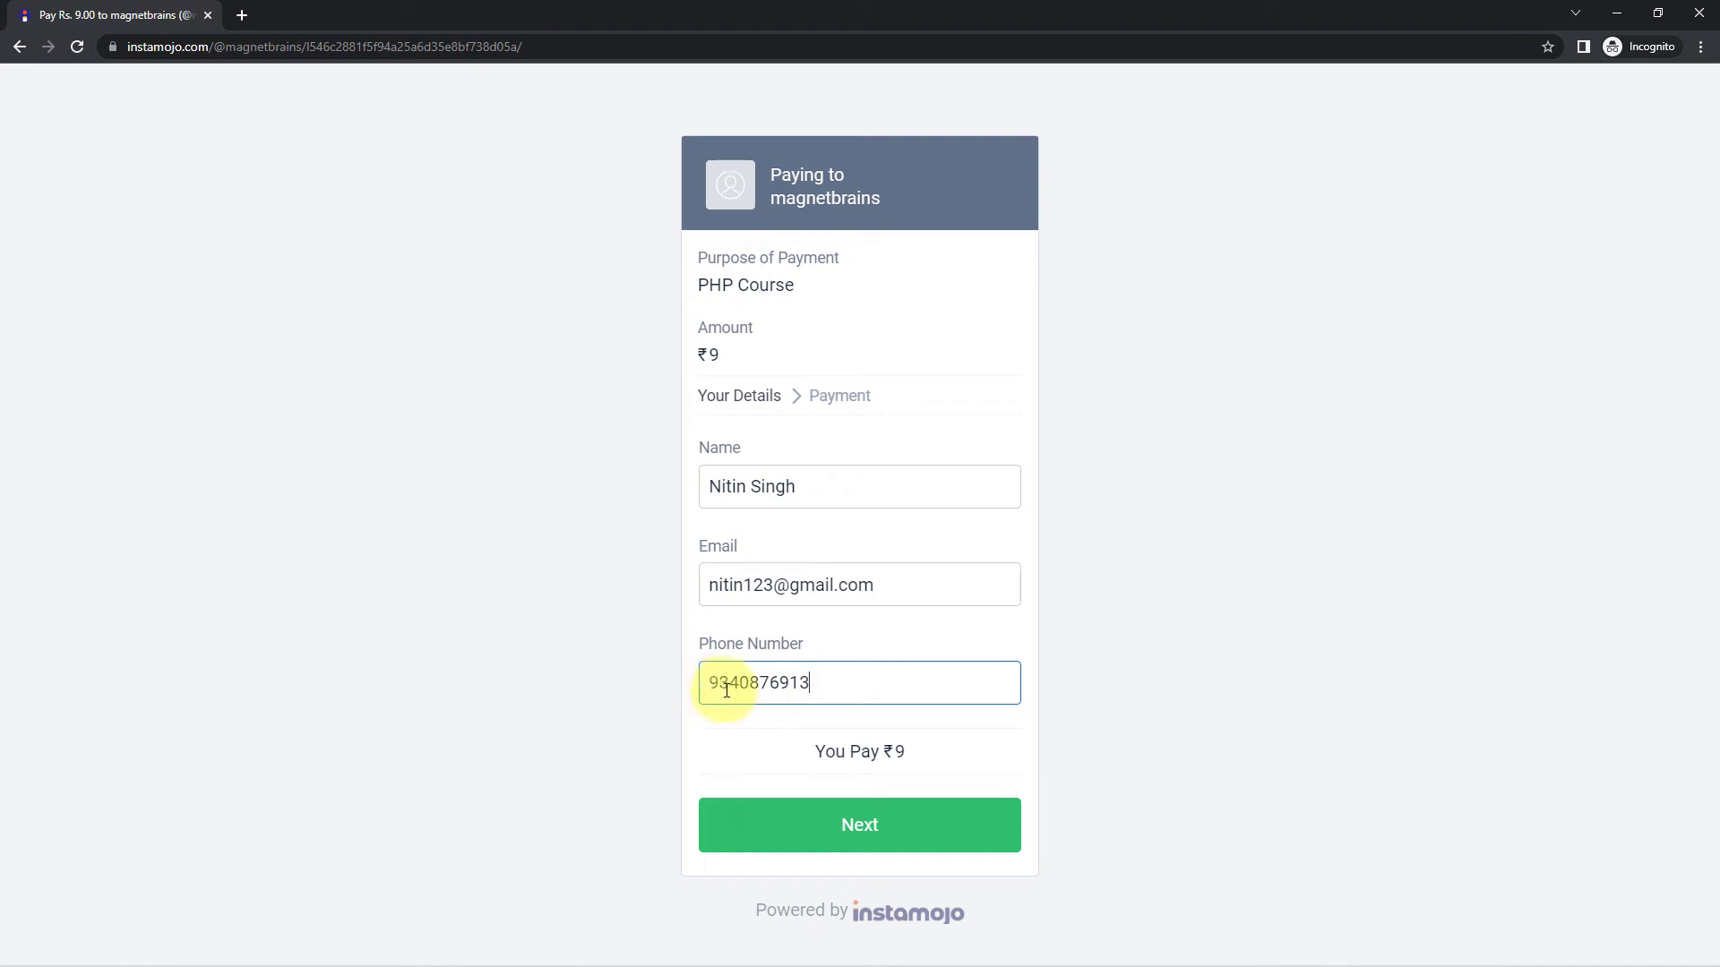
left_click(862, 834)
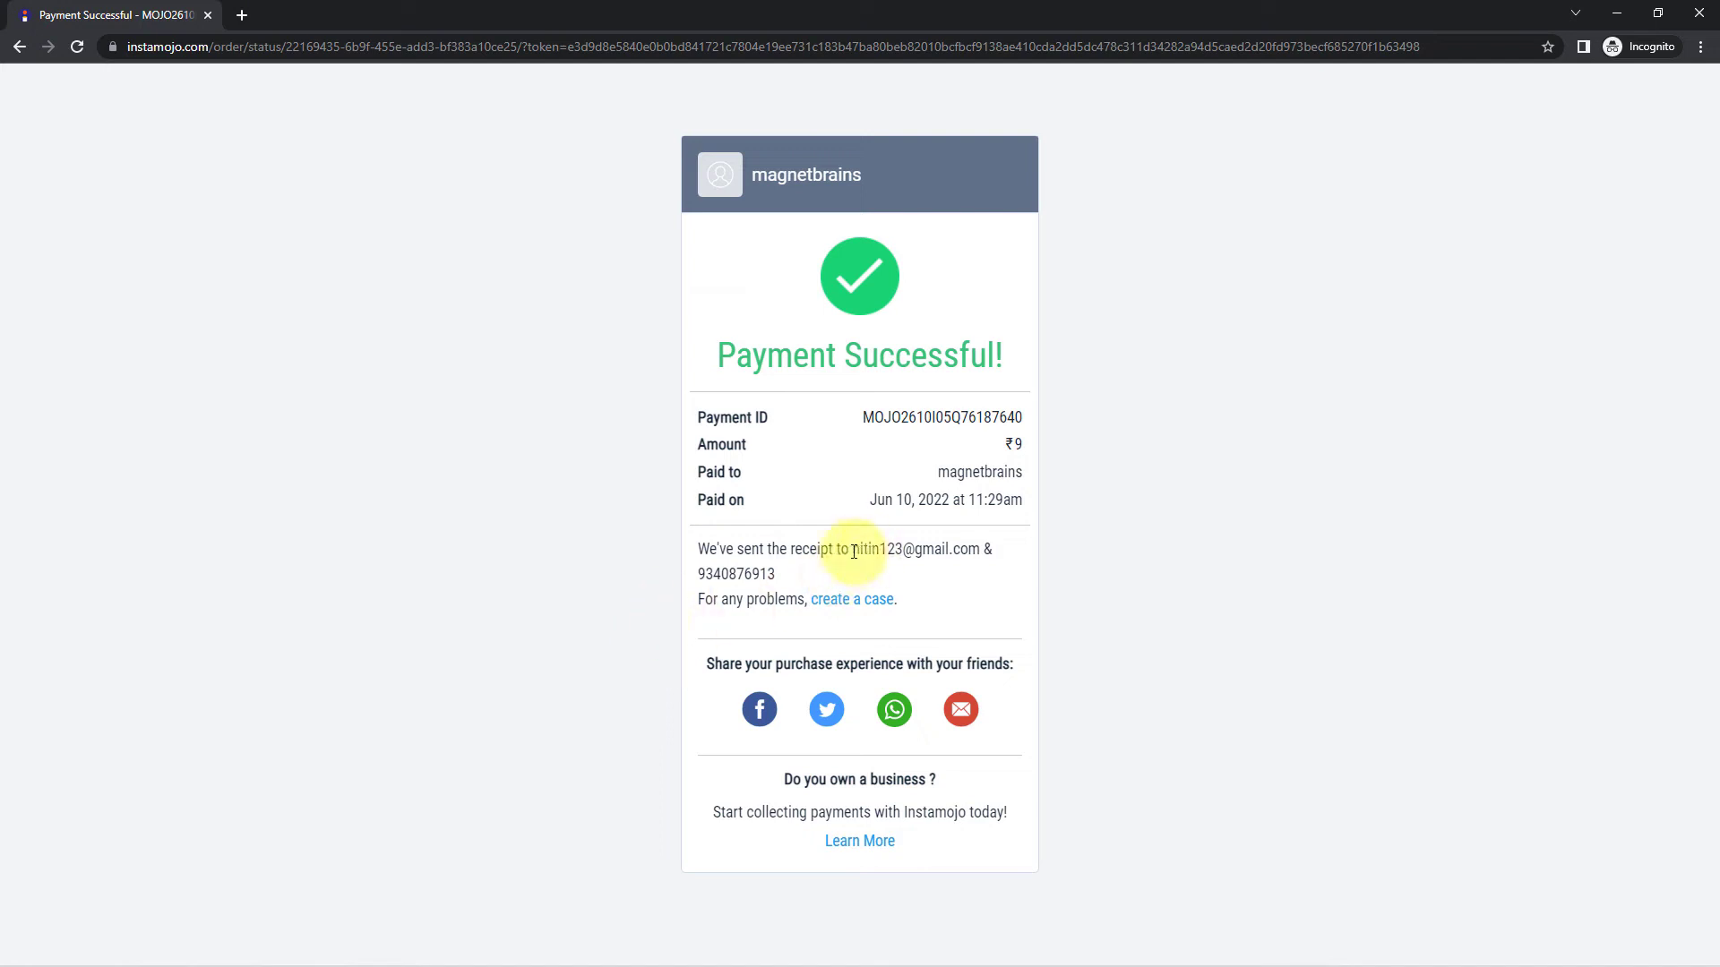
- Check the e-mail and phone shown on the receipt, then close the private window
left_click_drag(852, 549, 983, 553)
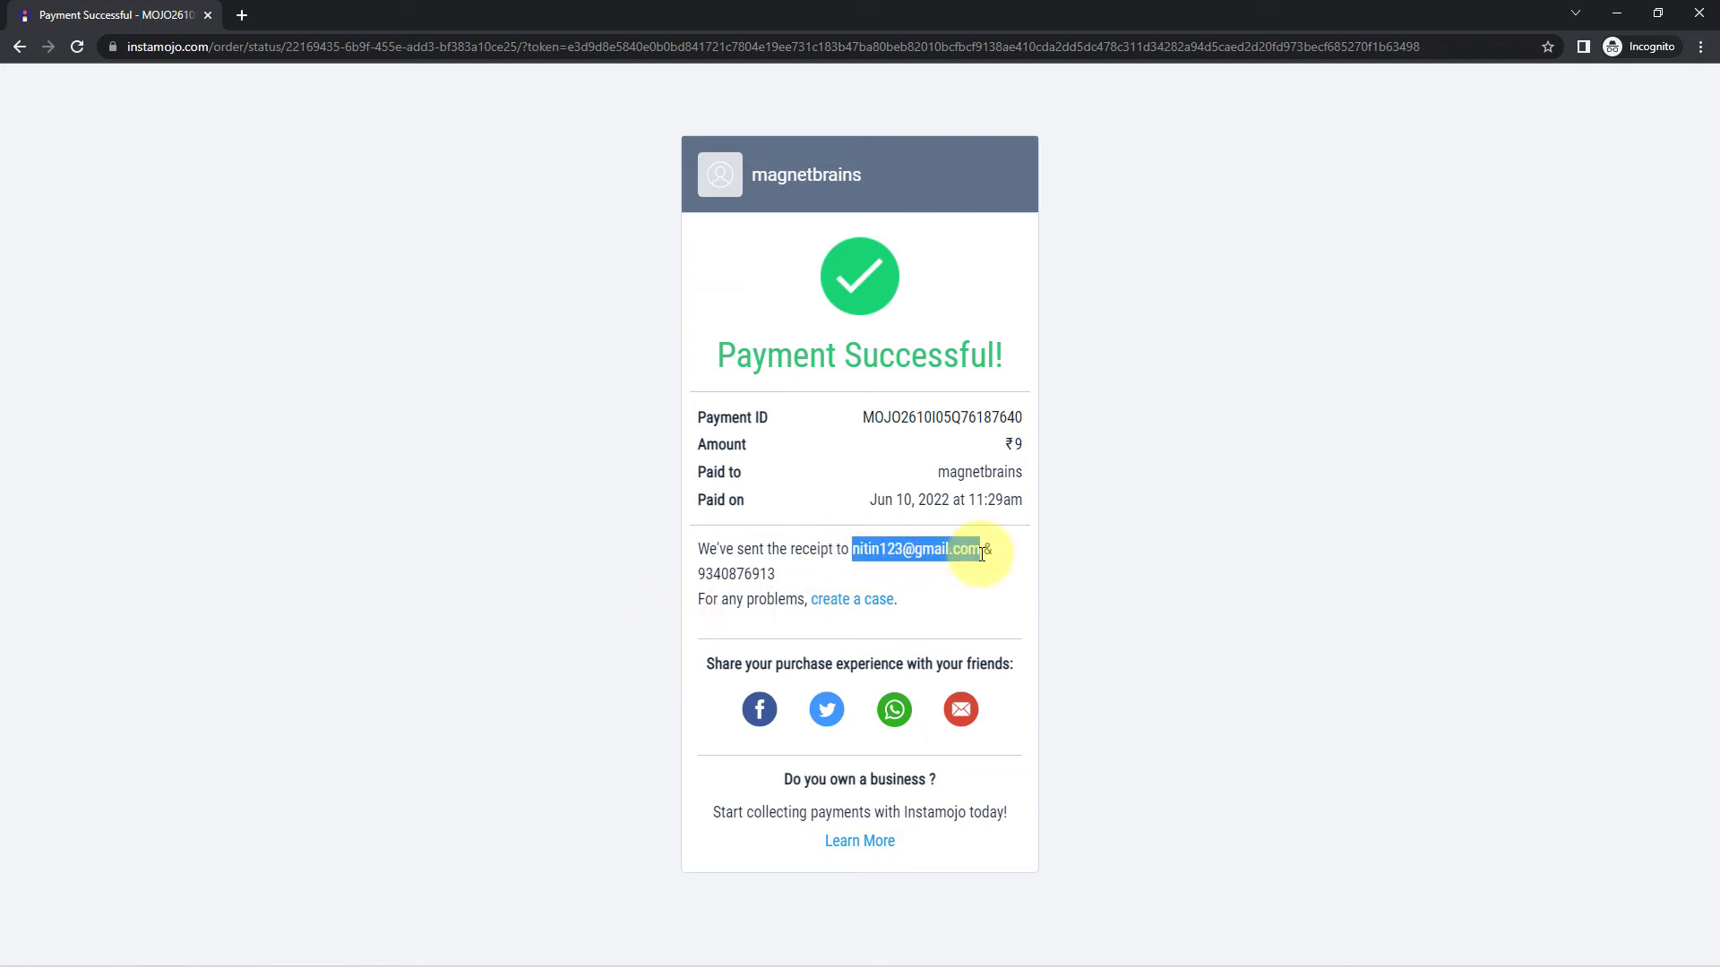
left_click_drag(772, 572, 691, 571)
left_click(605, 459)
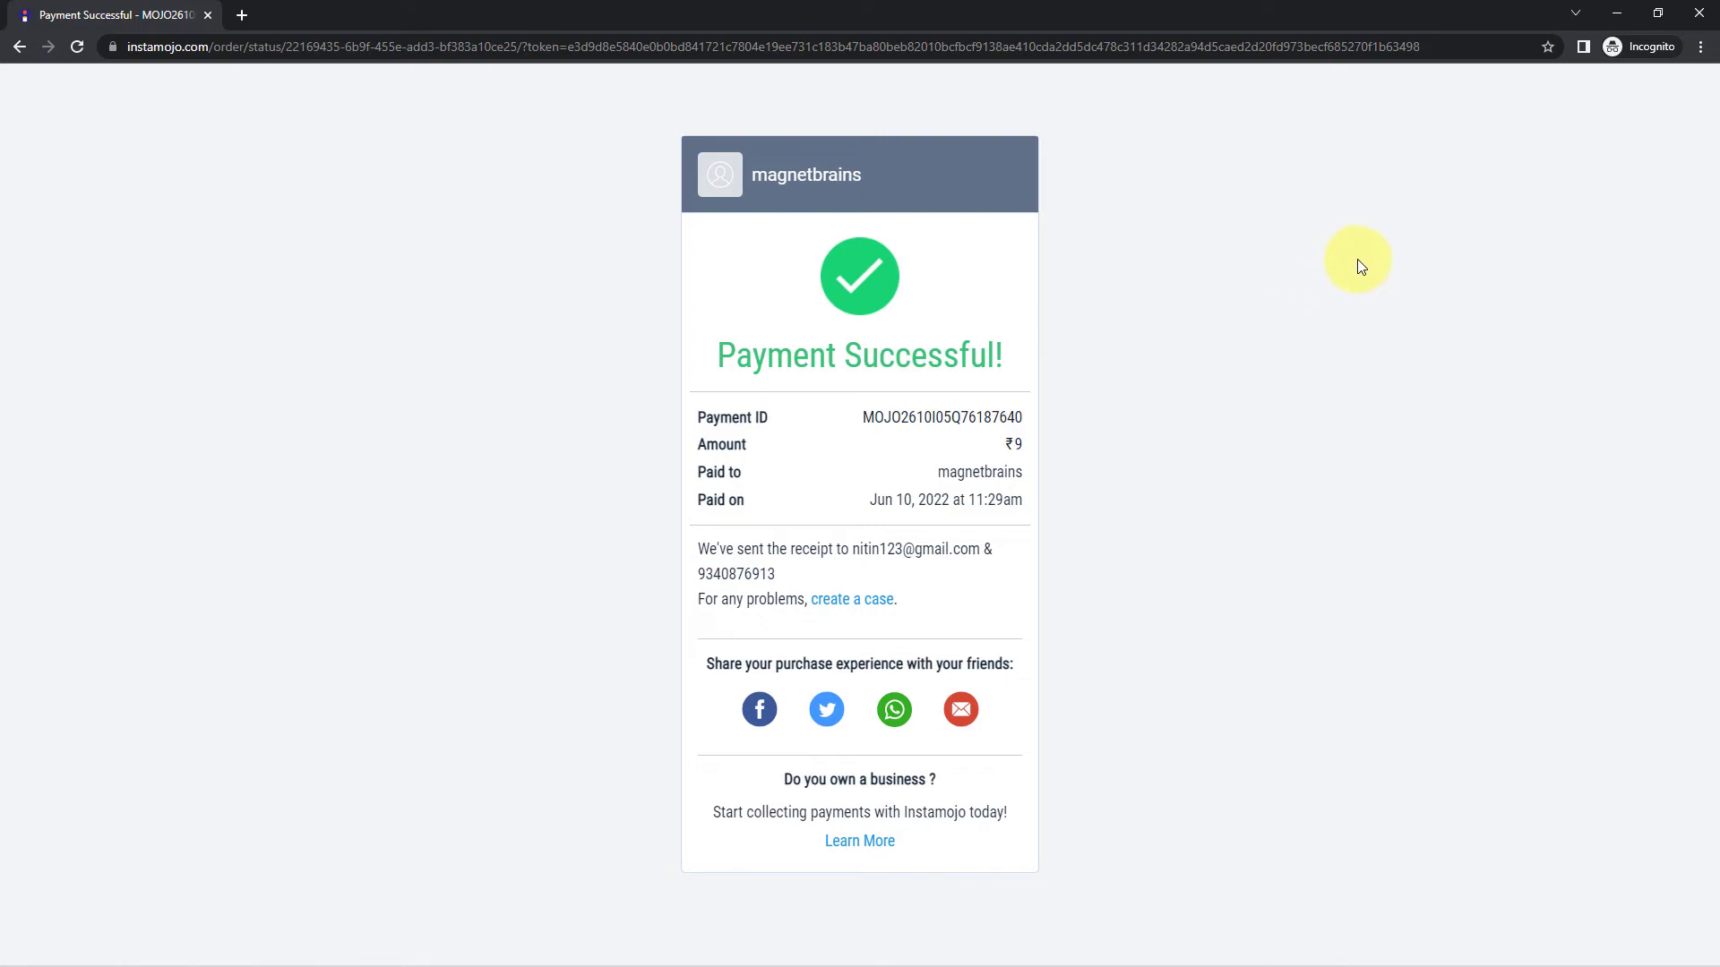
left_click(1612, 15)
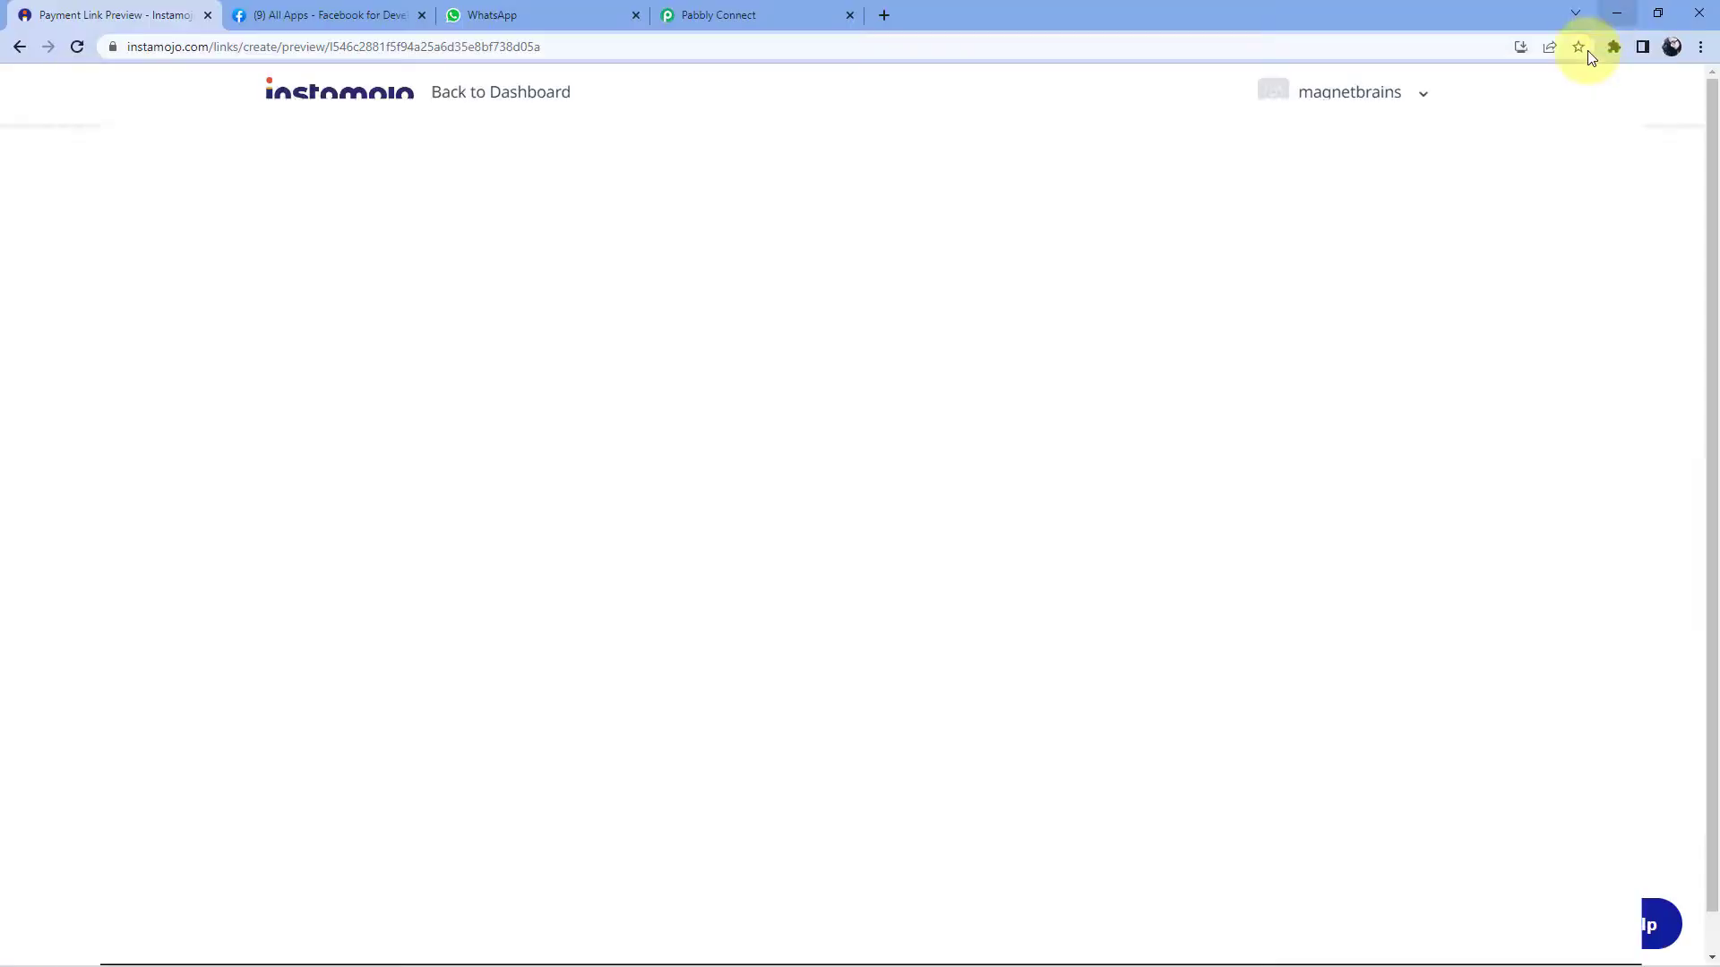
- Scroll to the captured response and inspect its Link Id and Payment Id values
left_click(771, 11)
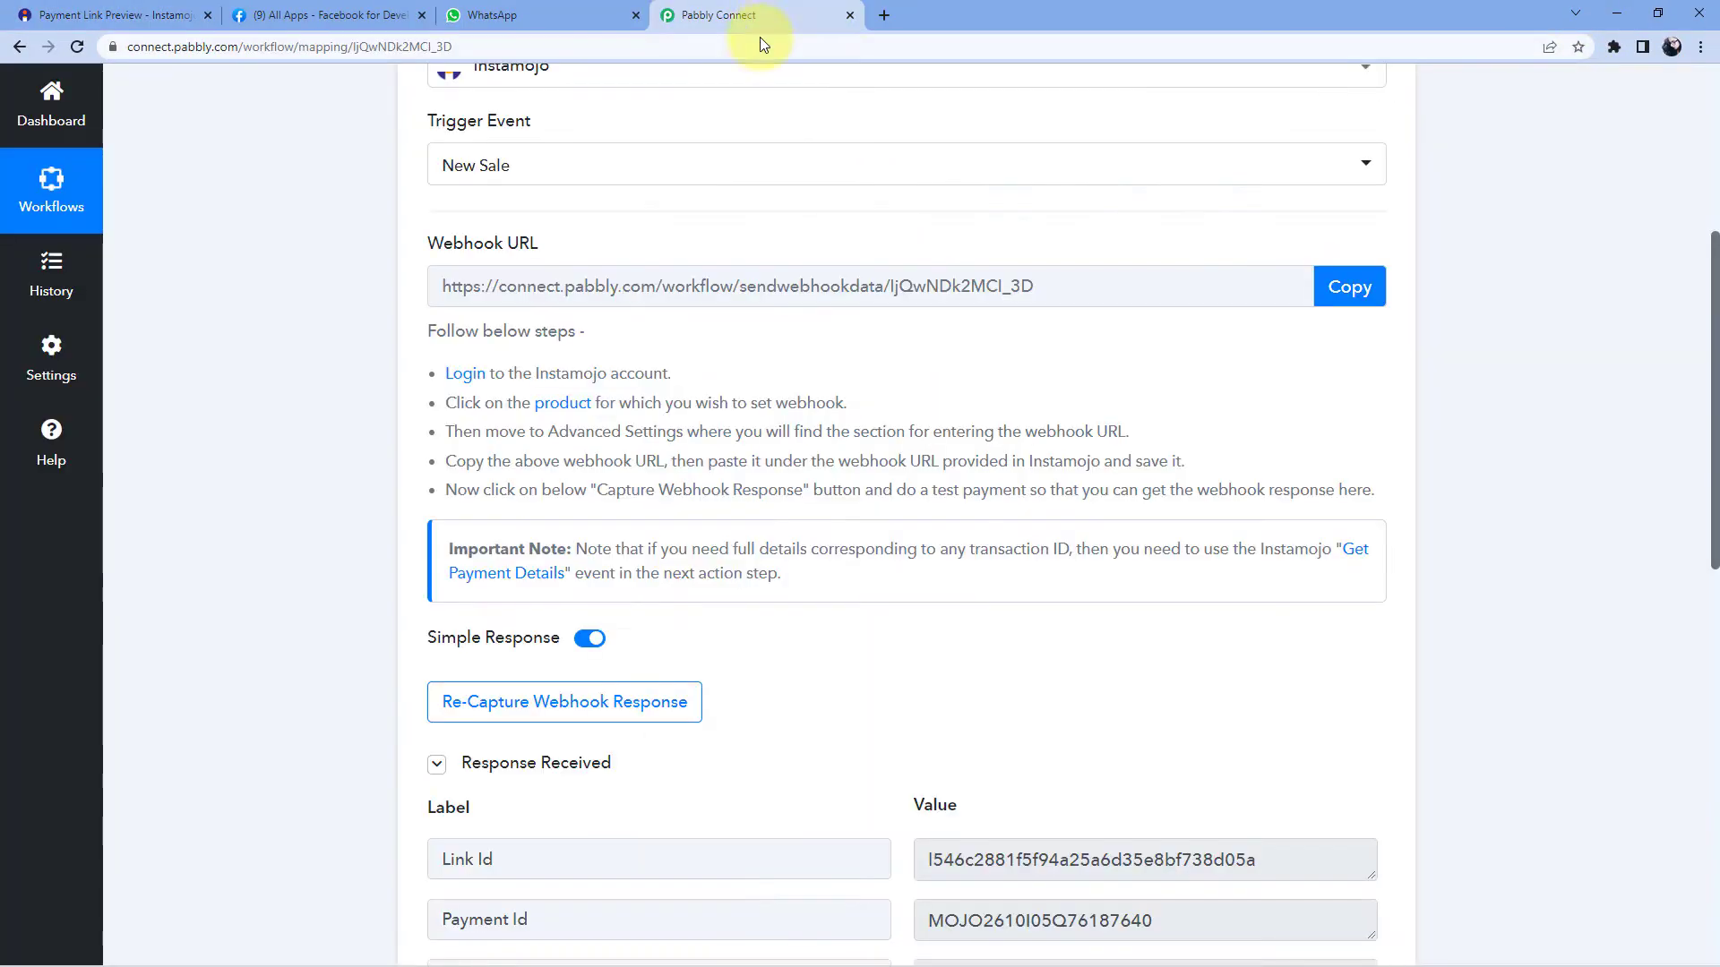
scroll(864, 336, "down", 2)
scroll(869, 333, "down", 4)
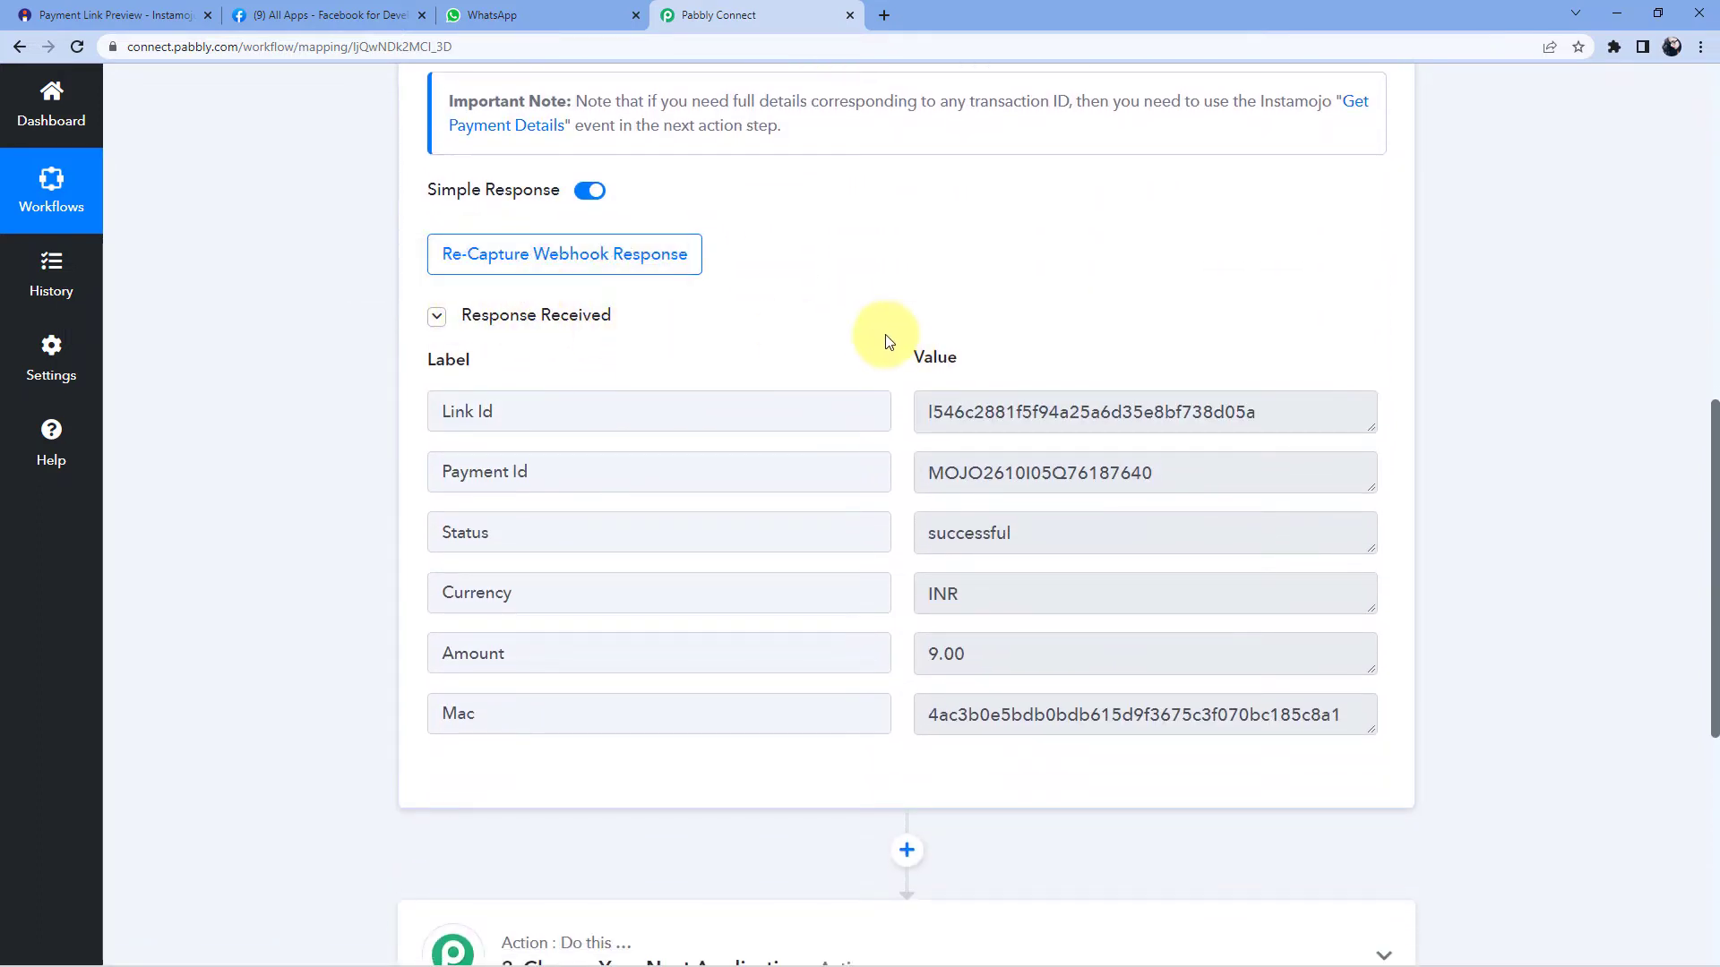
scroll(896, 331, "down", 1)
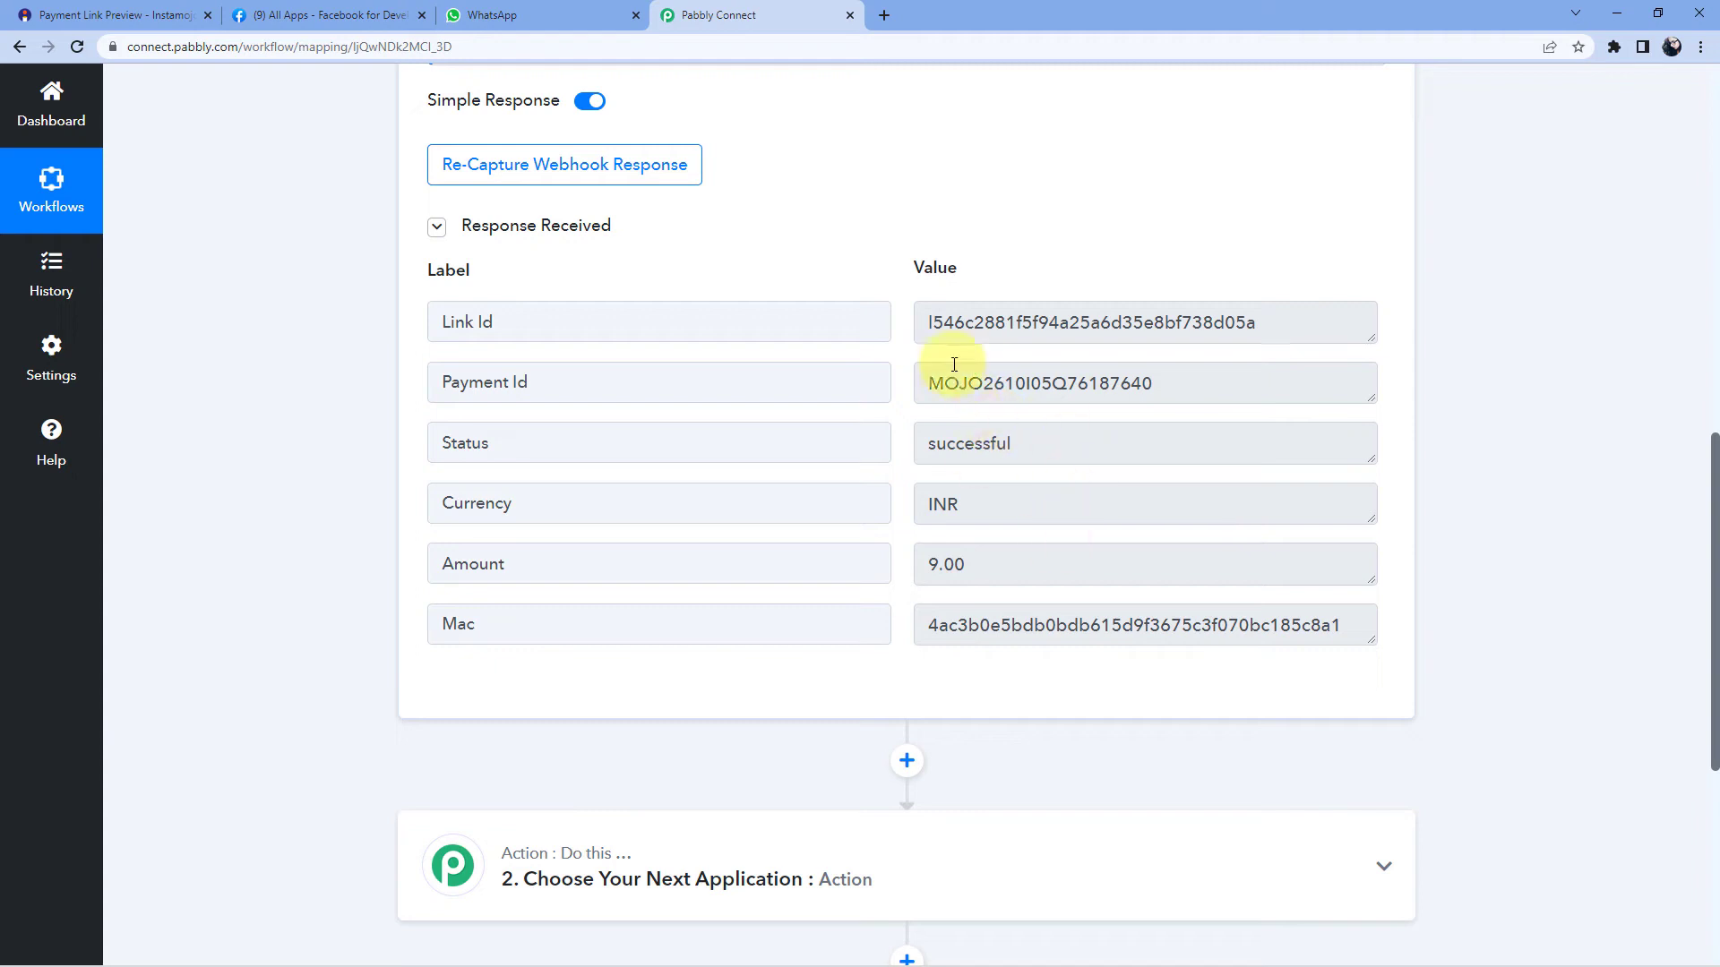
left_click(979, 323)
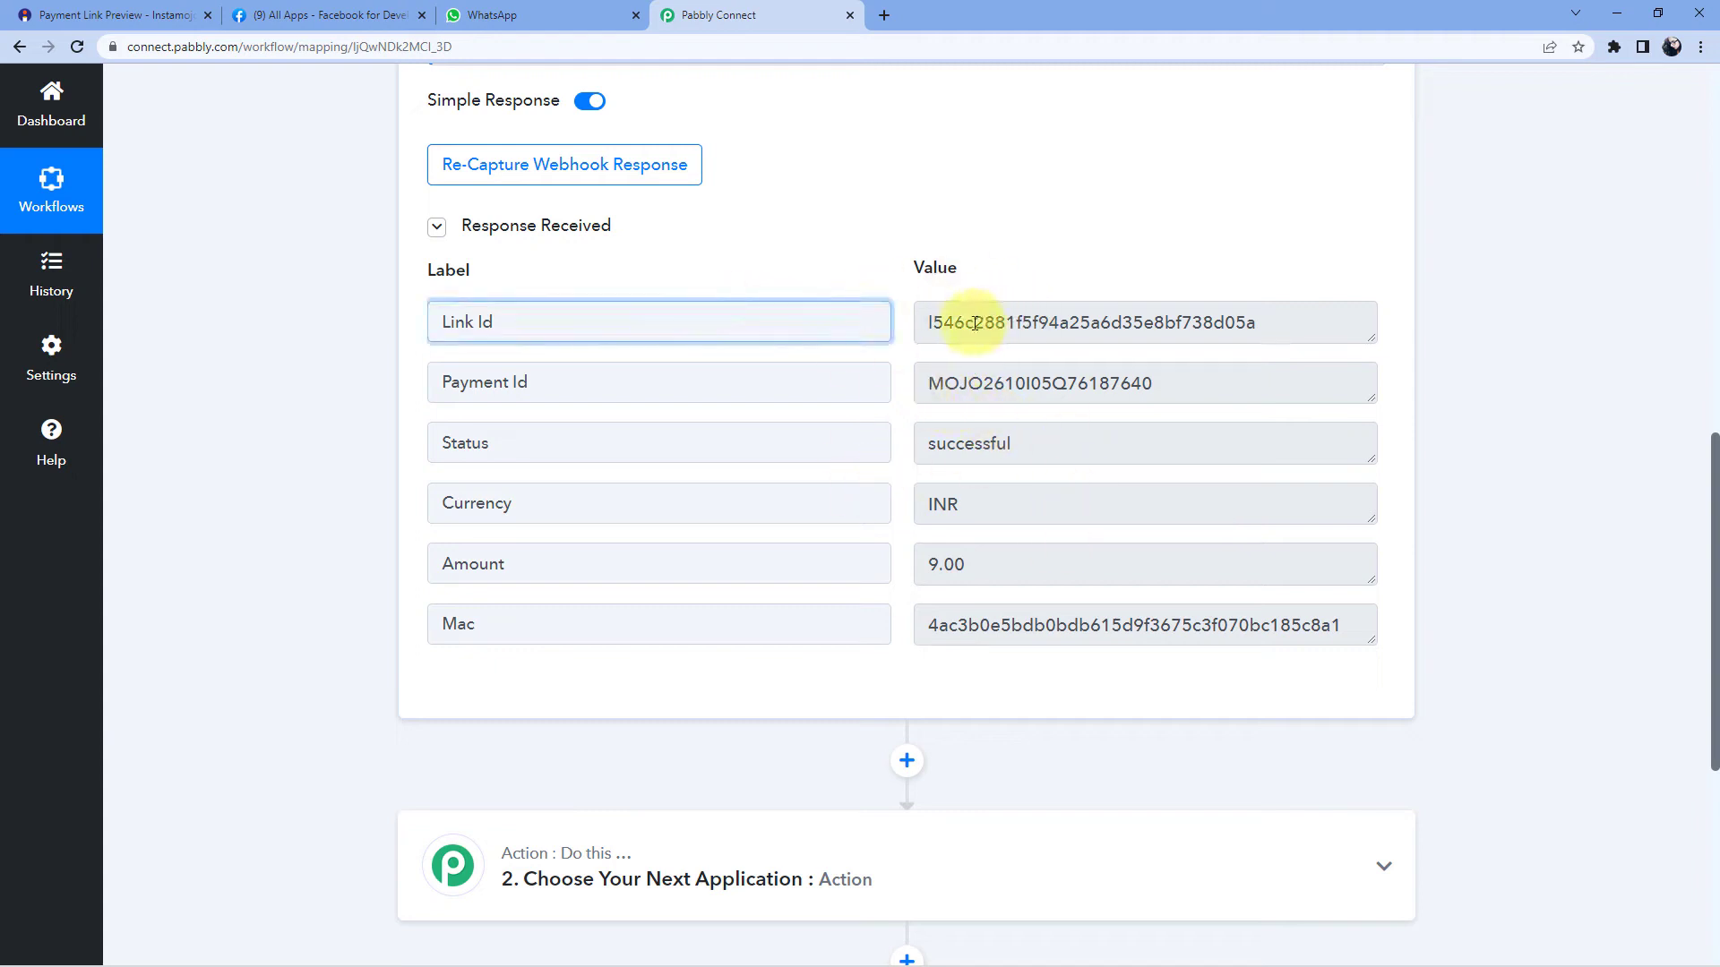
left_click(1202, 380)
left_click_drag(1201, 381, 908, 392)
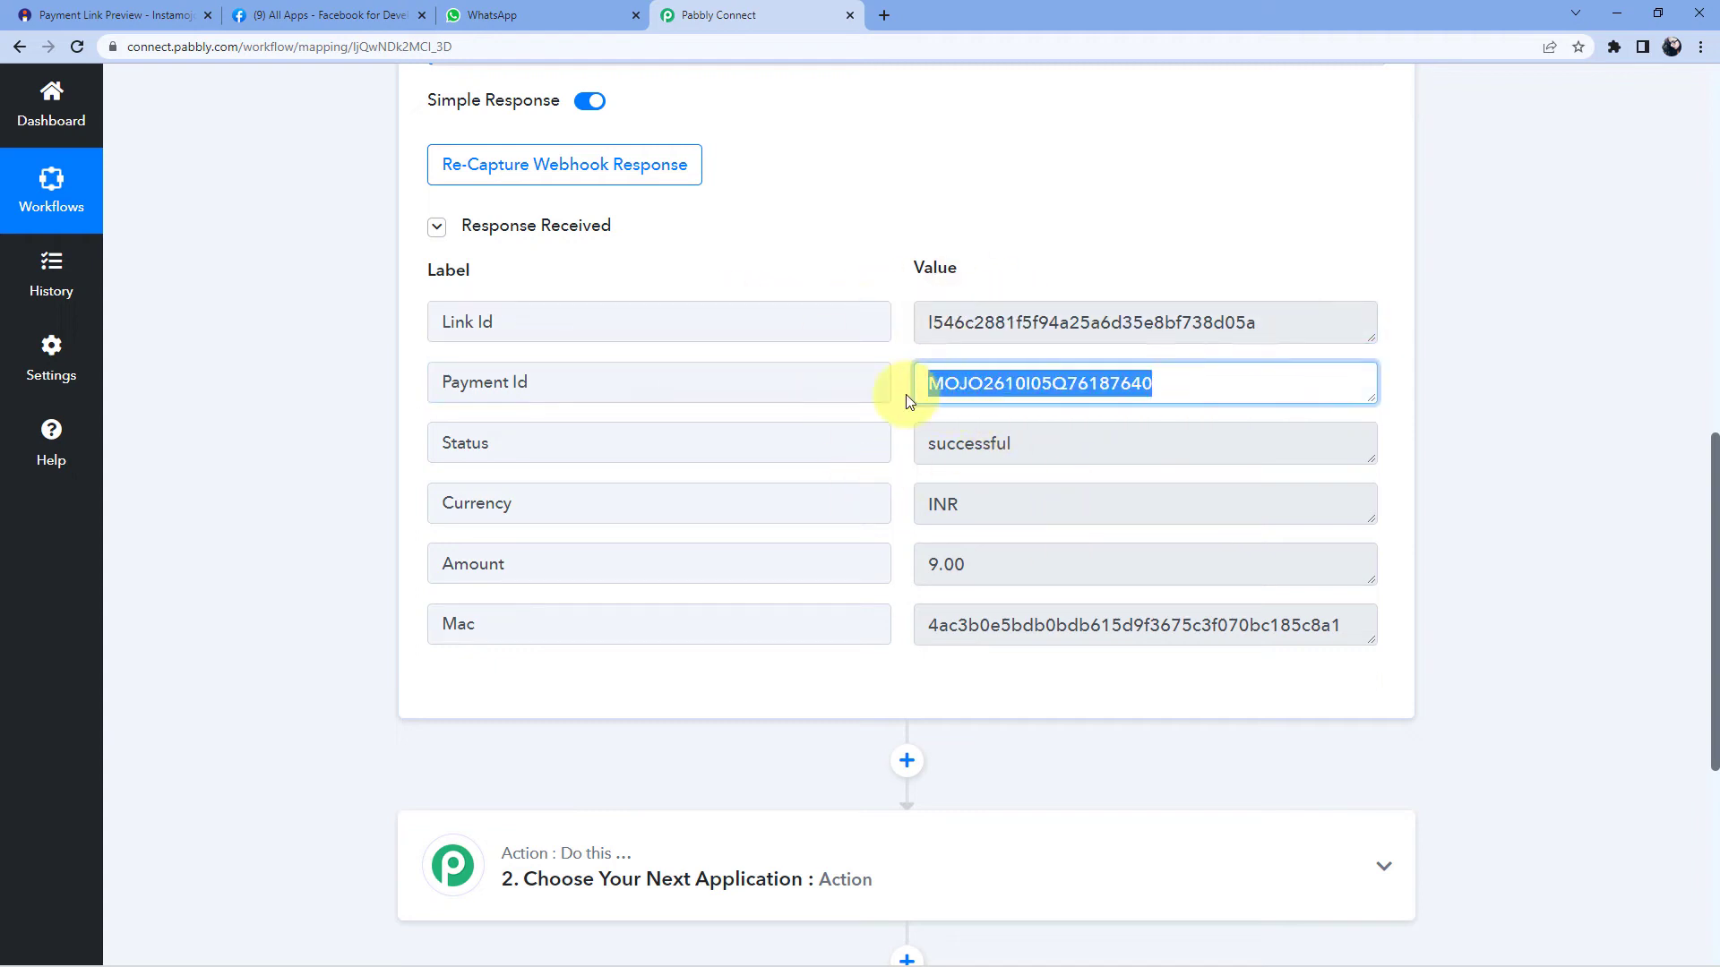
- Check the Status 'successful' and Currency INR values, then recheck the Payment Id
left_click(867, 459)
left_click_drag(1019, 448, 908, 440)
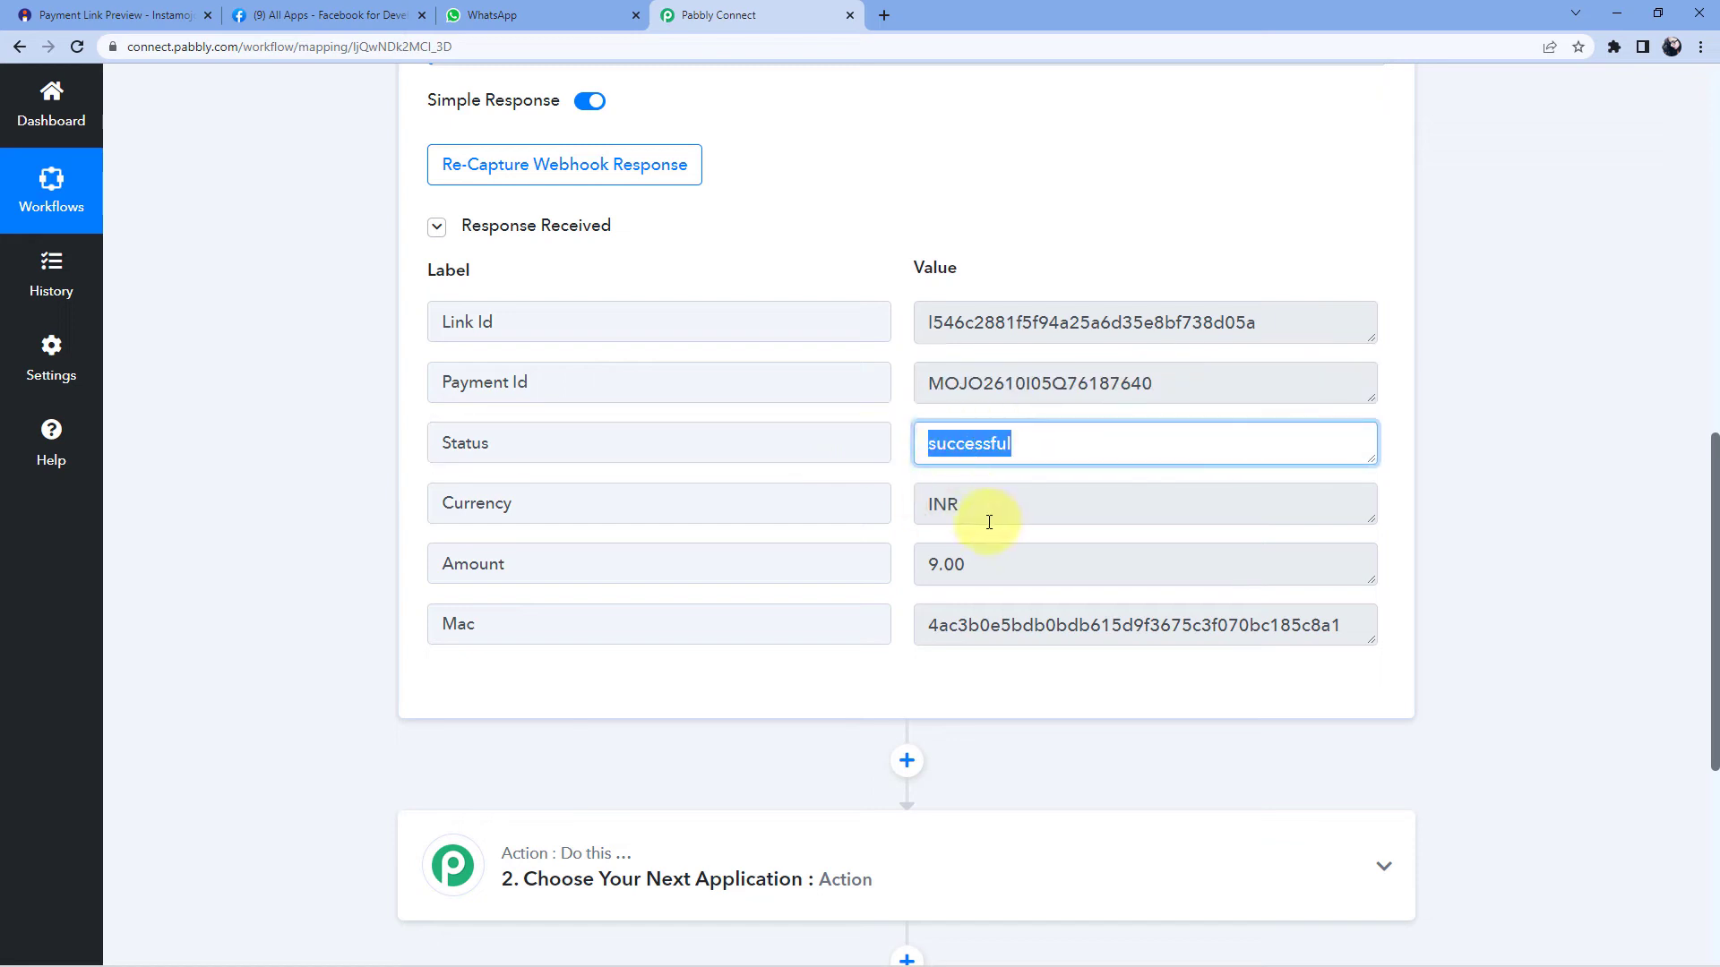
left_click_drag(983, 508, 919, 503)
left_click_drag(990, 573, 935, 572)
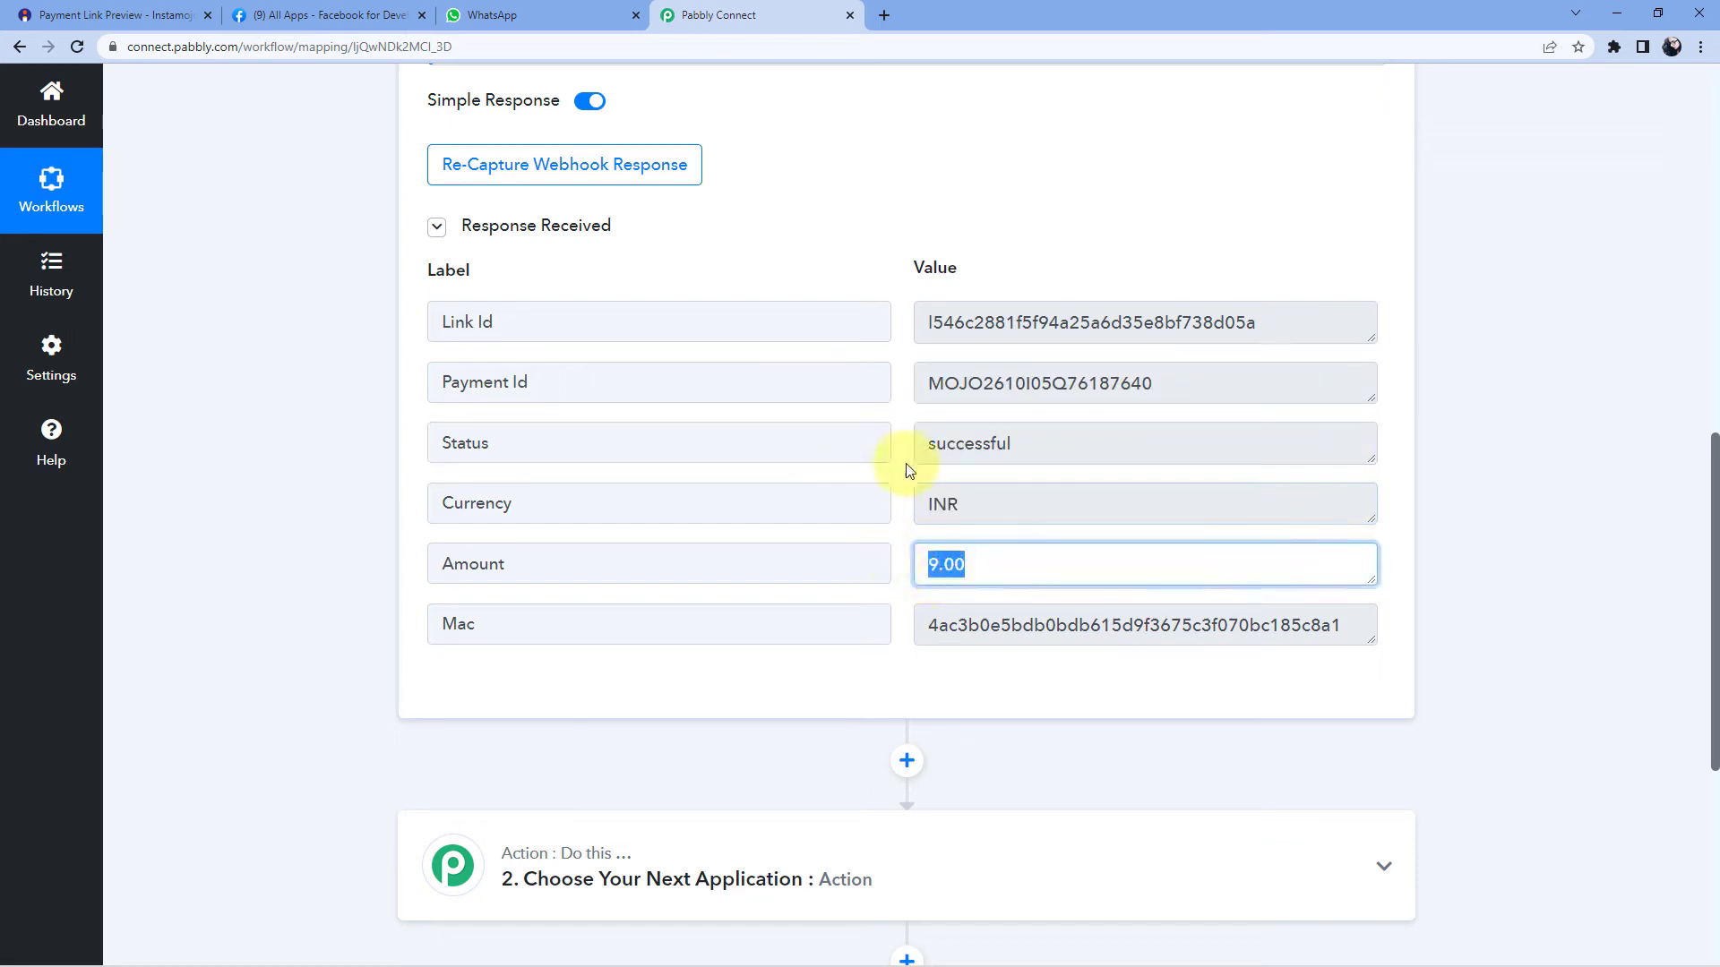
left_click(905, 417)
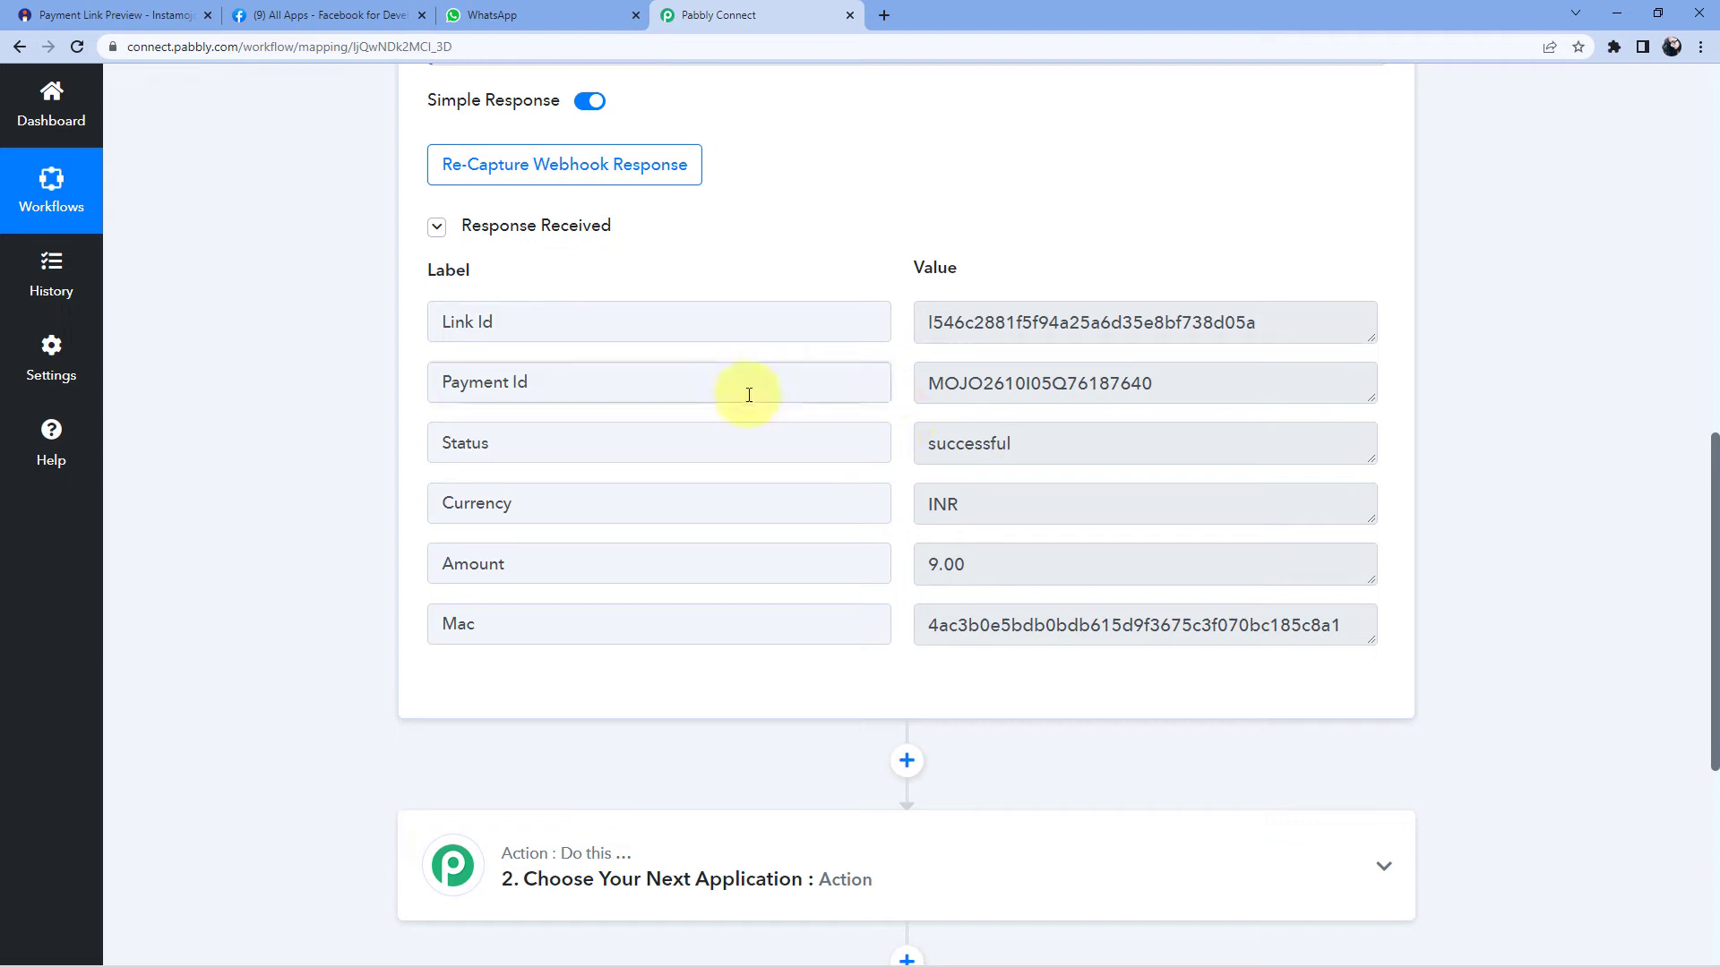
left_click_drag(1200, 384, 890, 383)
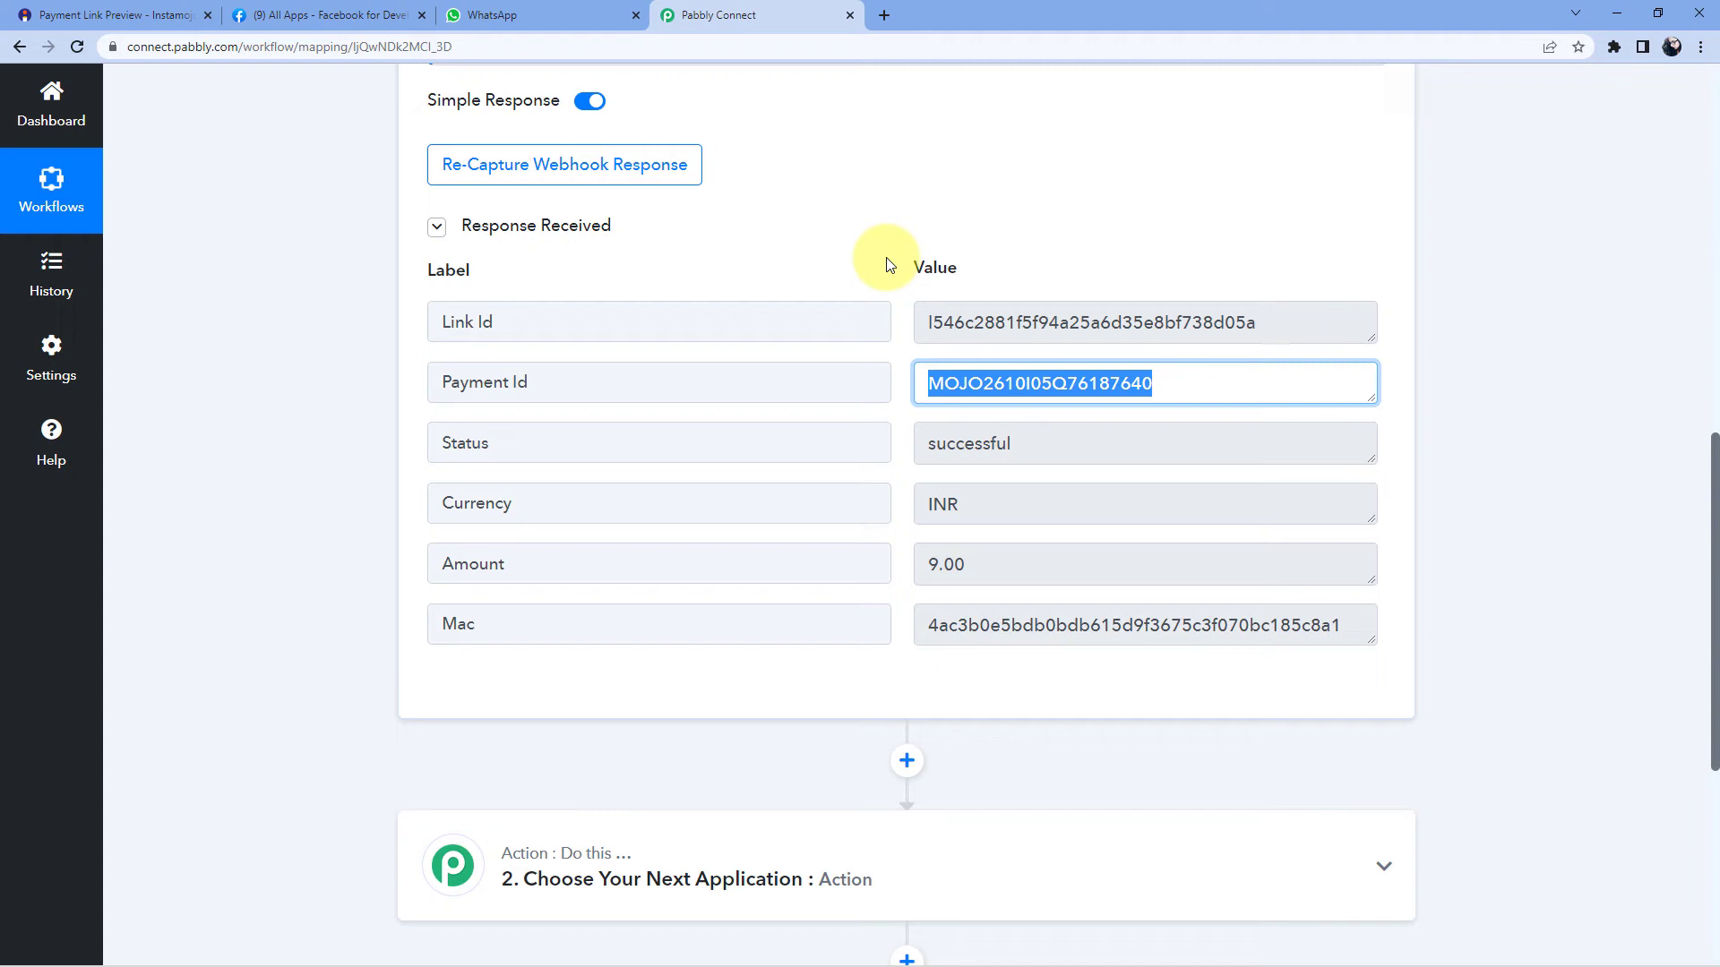
left_click(1324, 245)
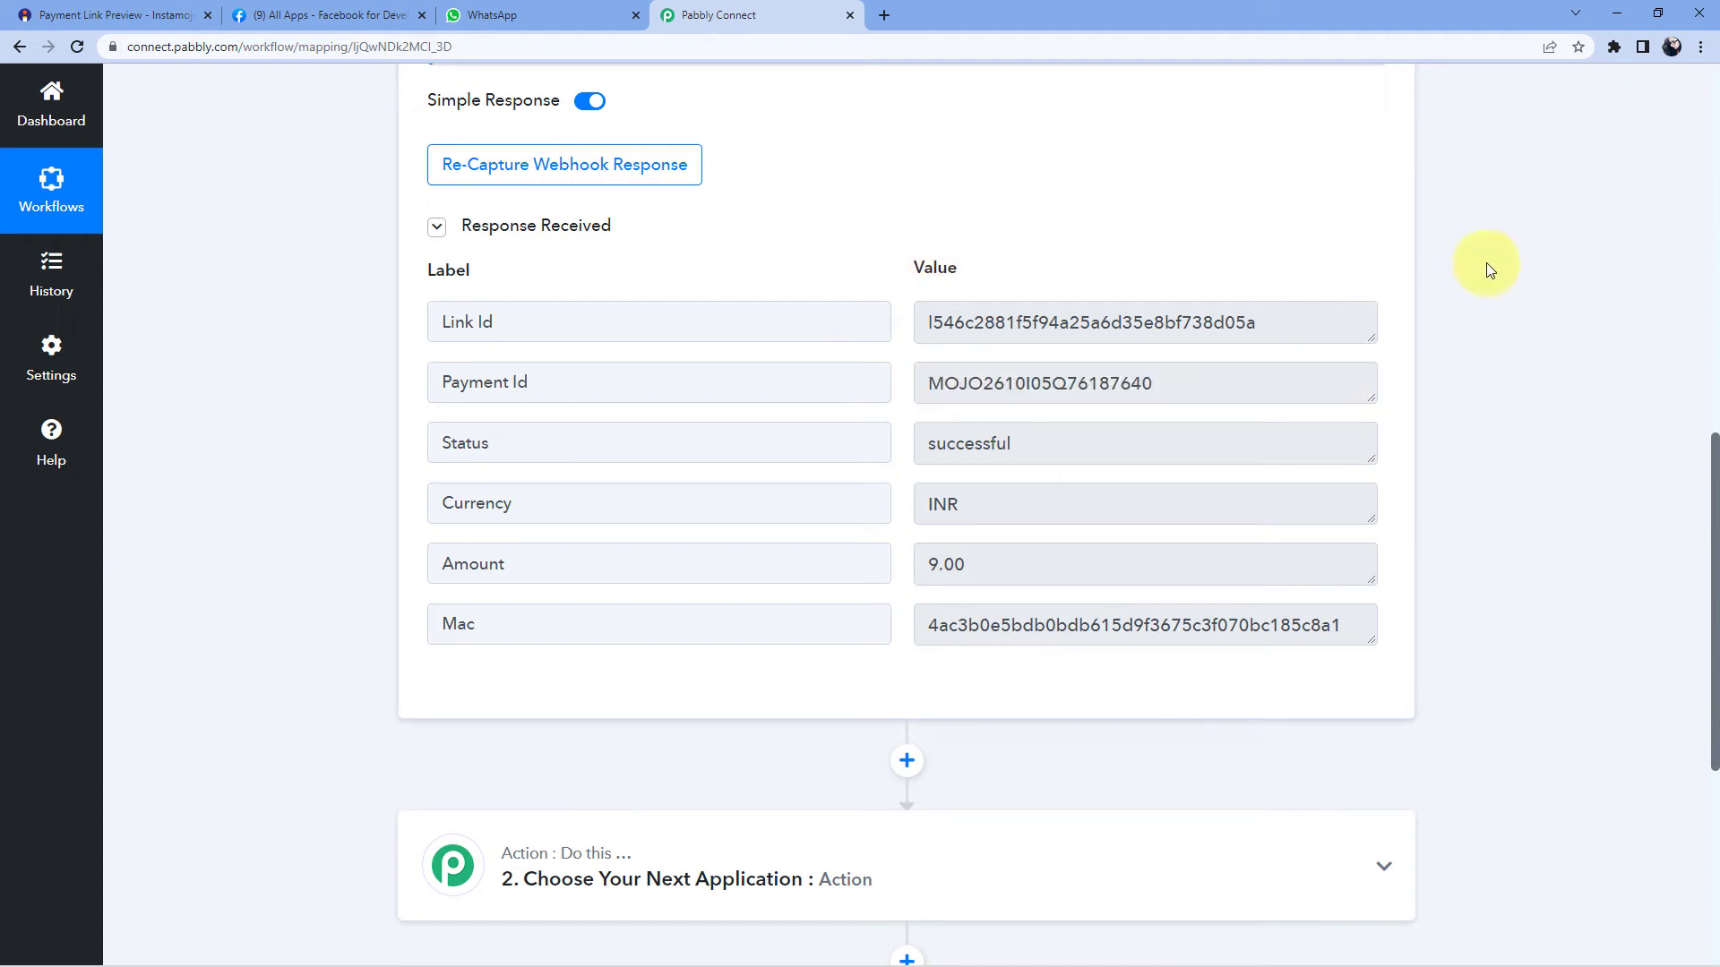
scroll(1489, 268, "down", 5)
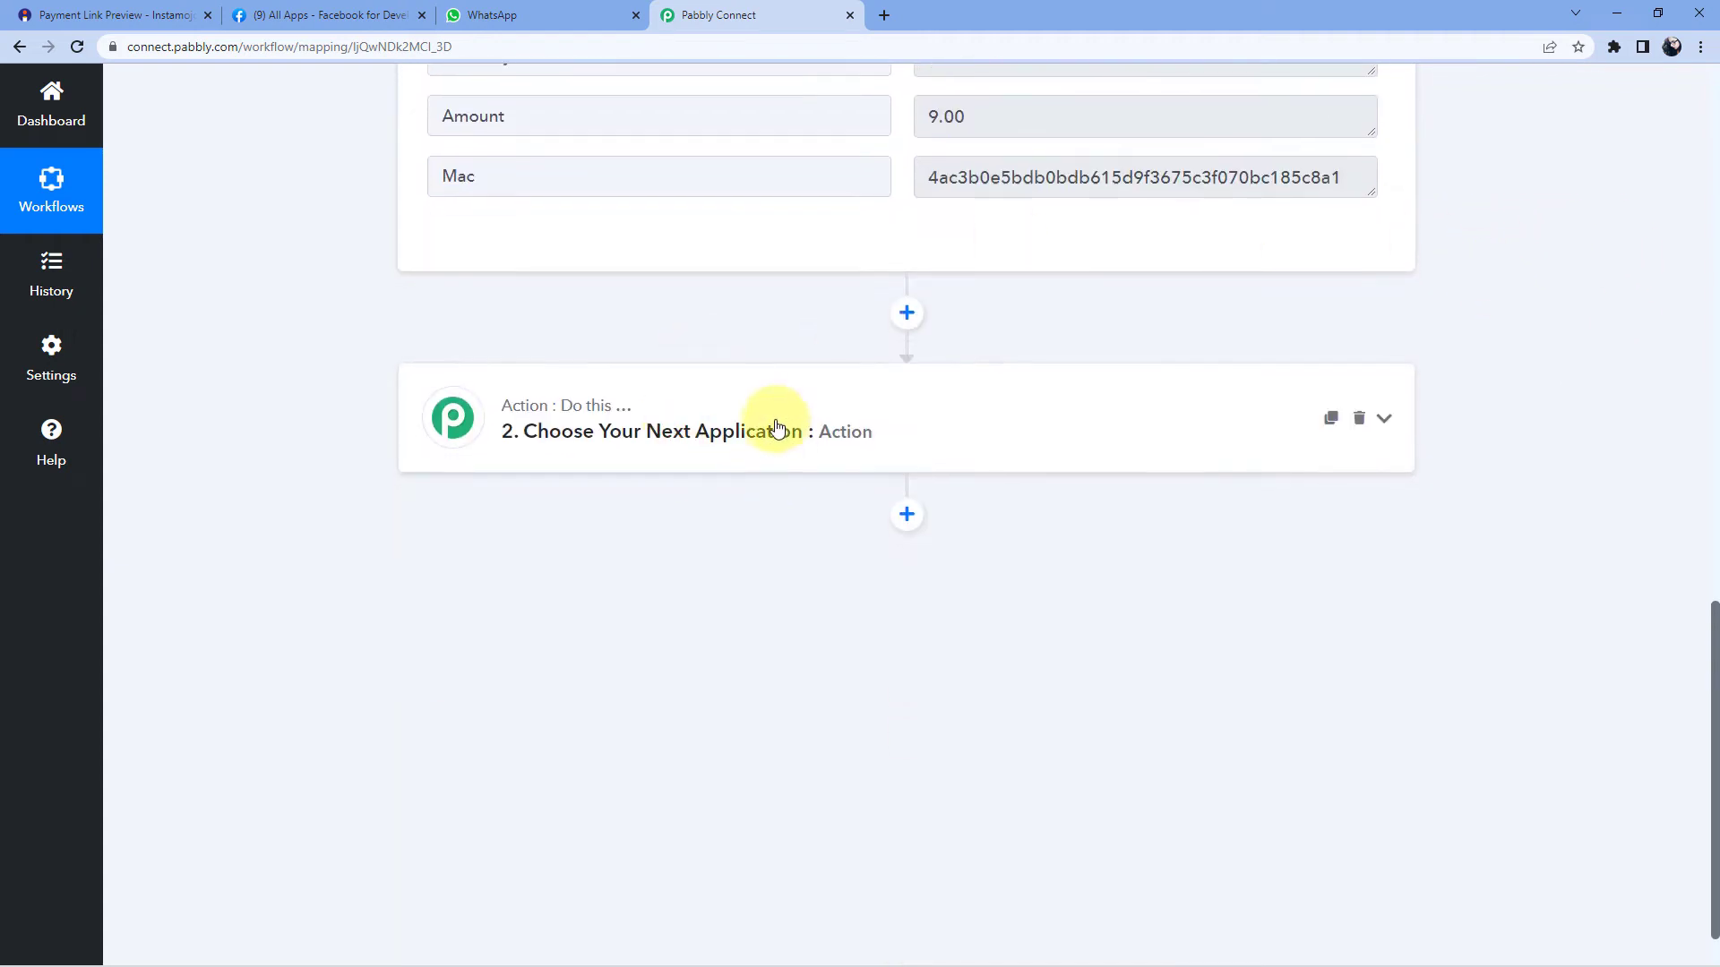
- Set the action step's app to Instamojo with Get Payment Details as the action event
left_click(776, 428)
left_click(534, 462)
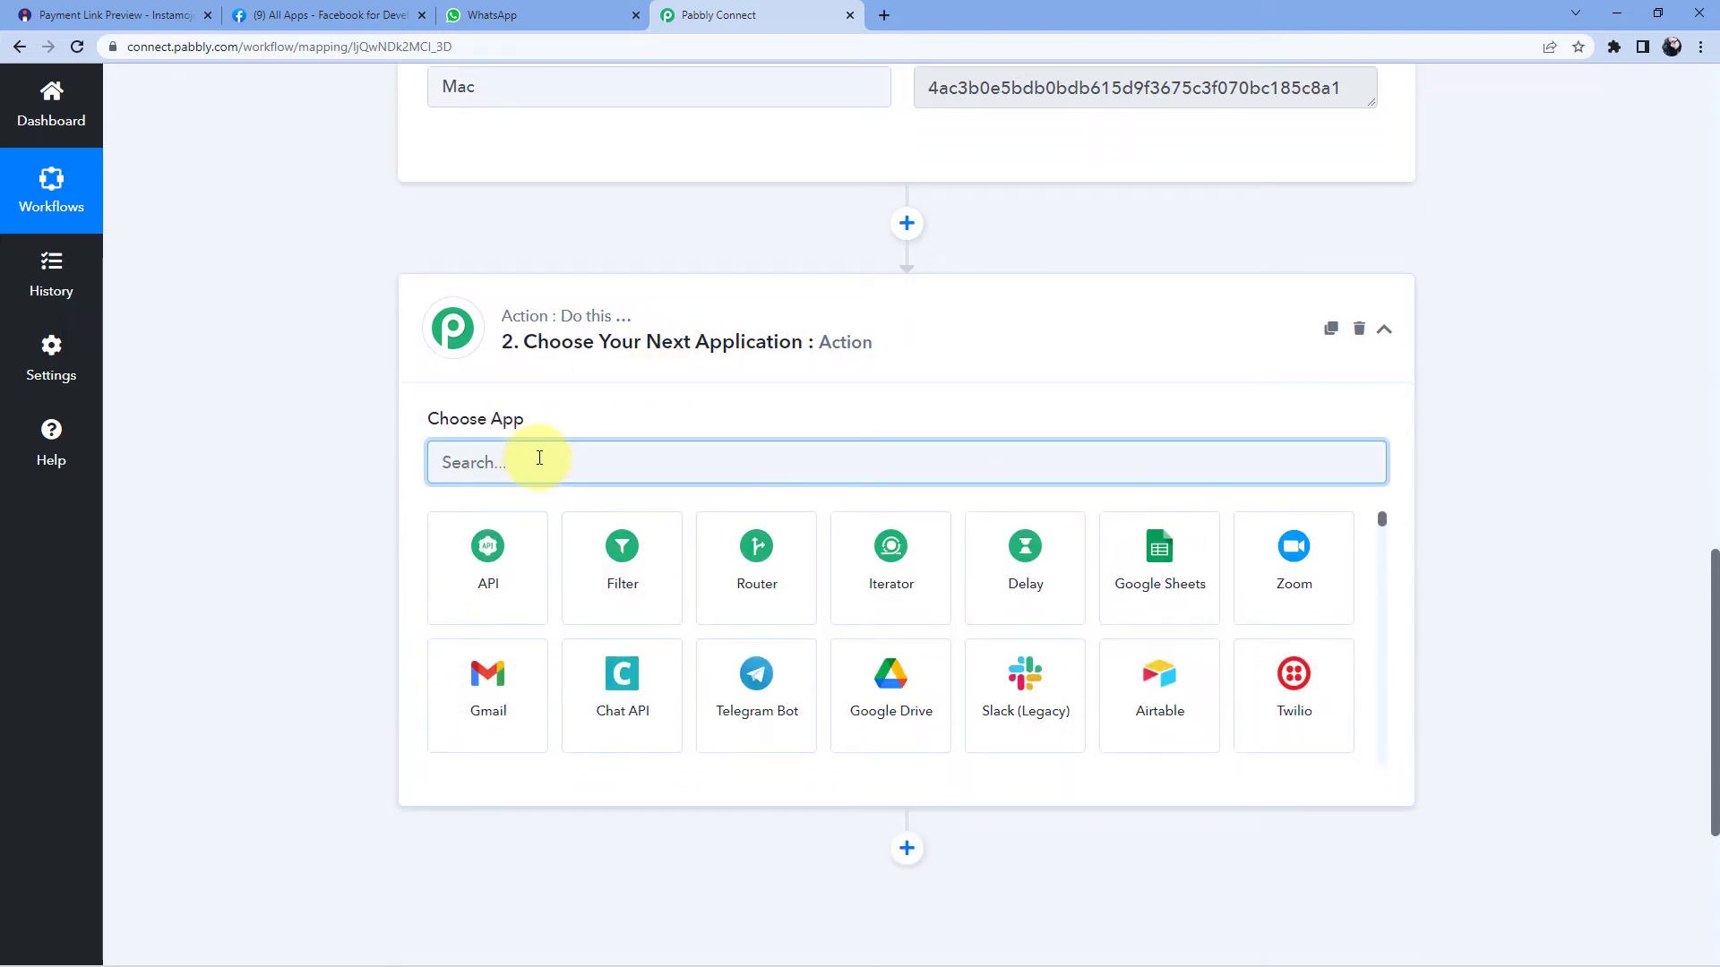
type("insta")
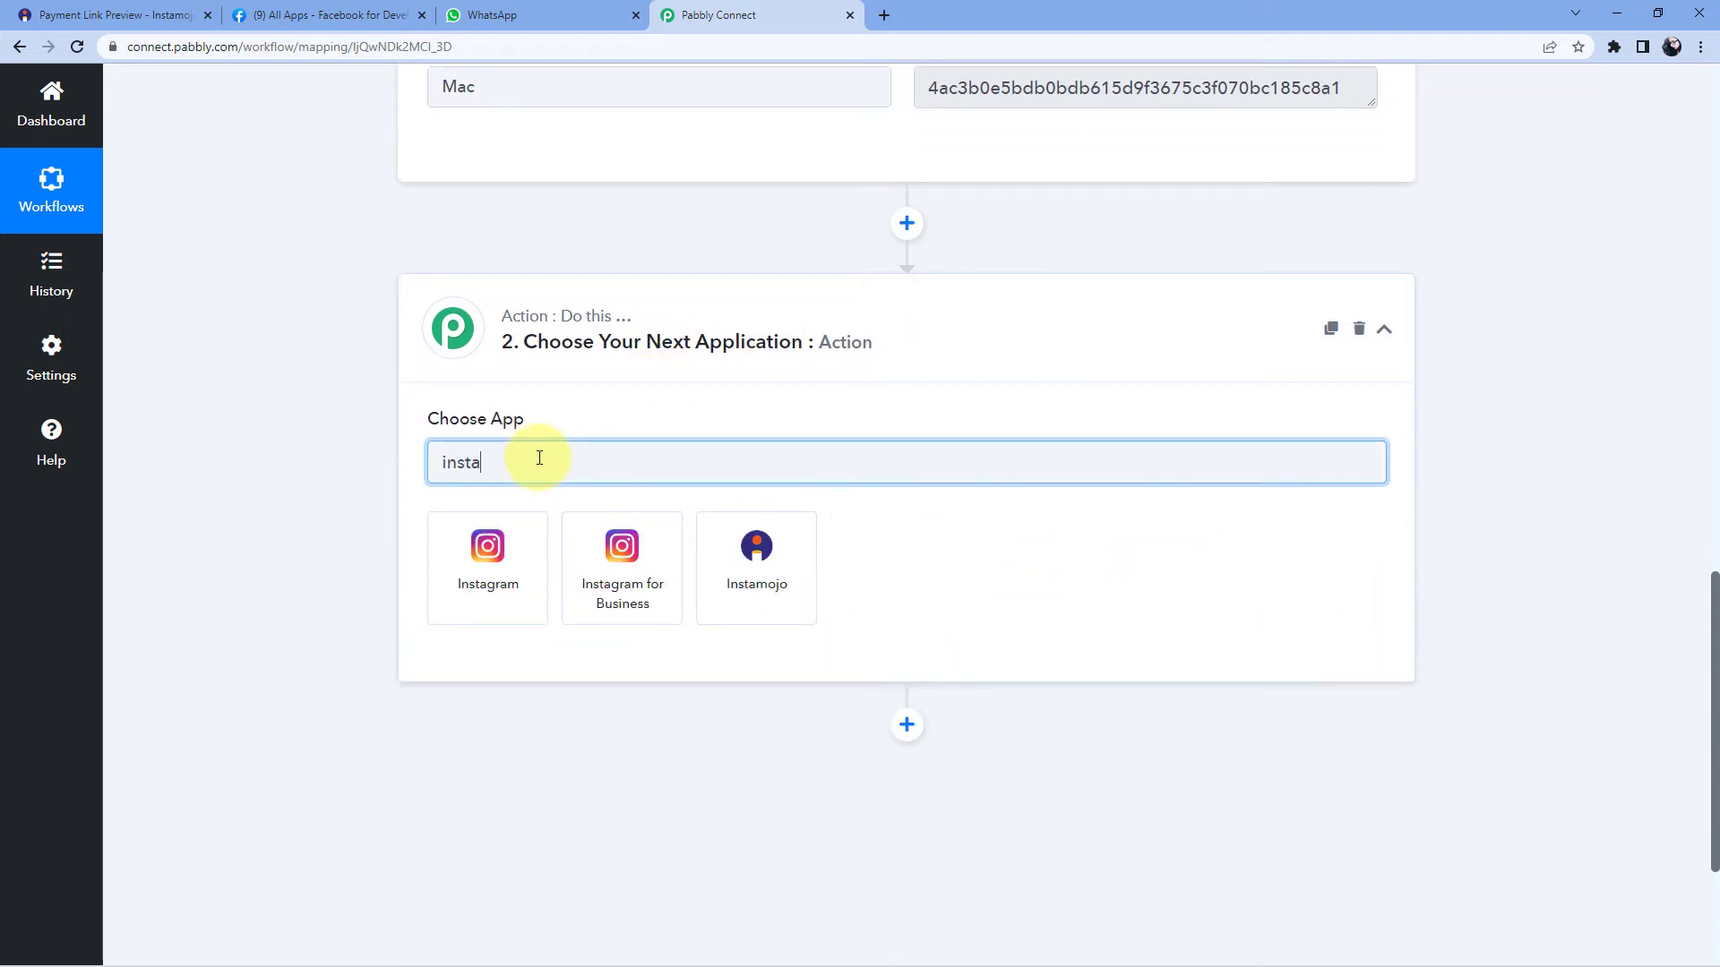
left_click(734, 606)
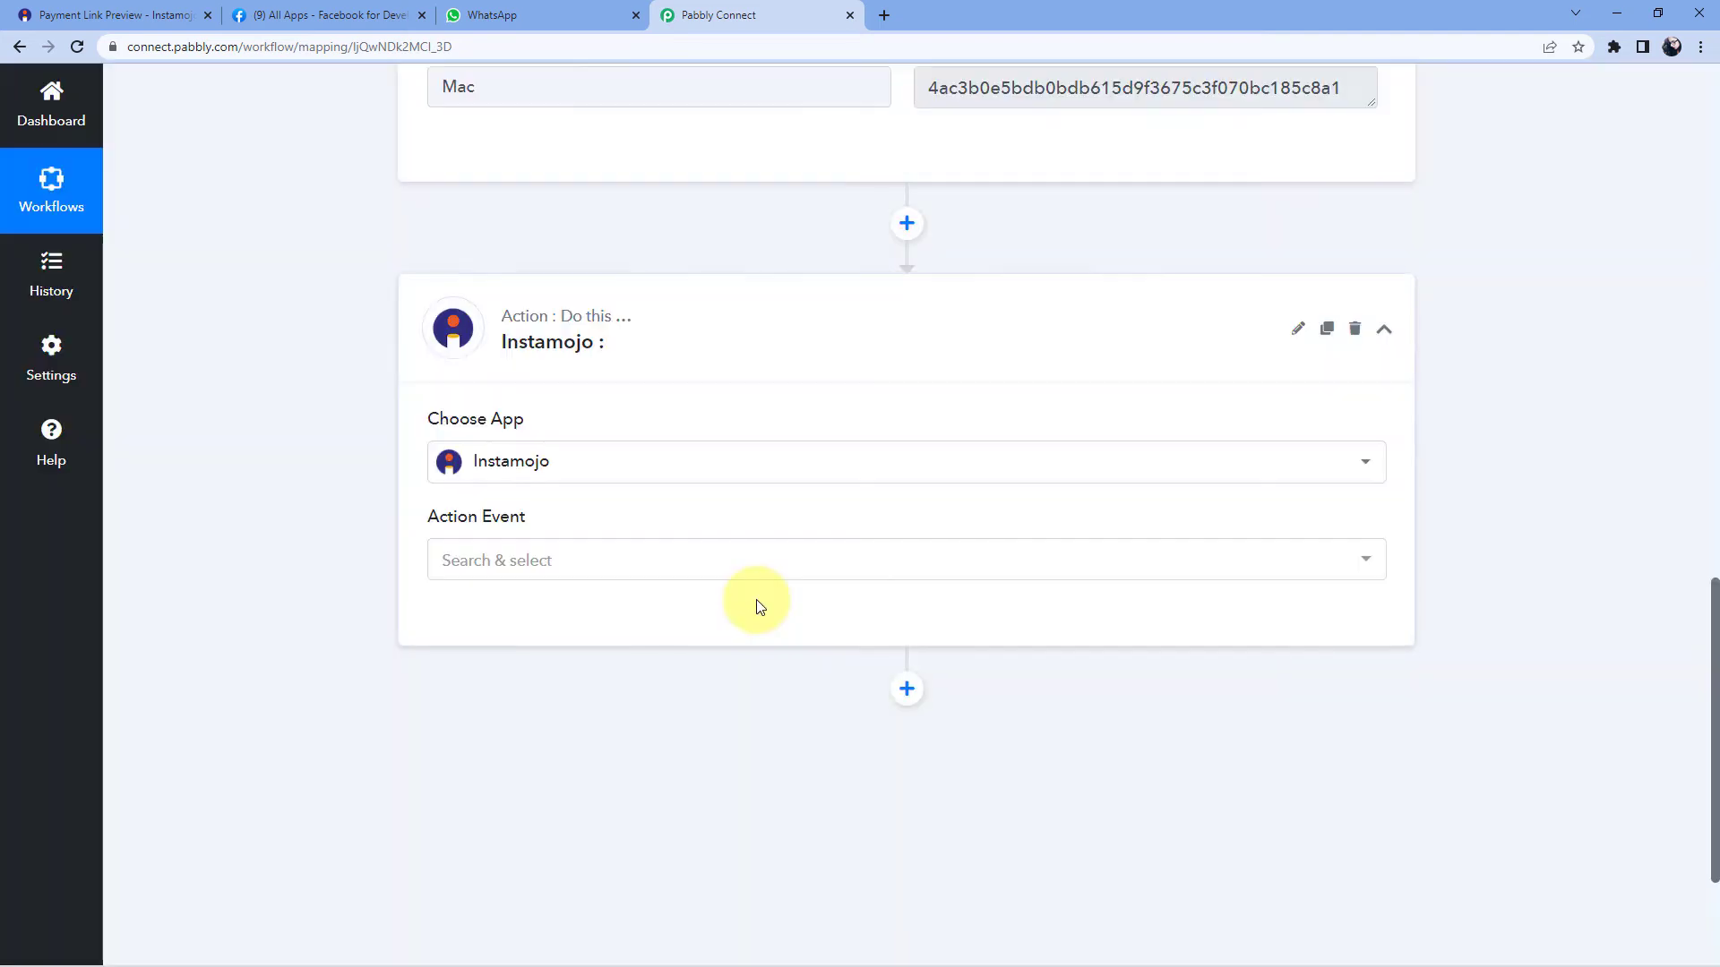
left_click(583, 561)
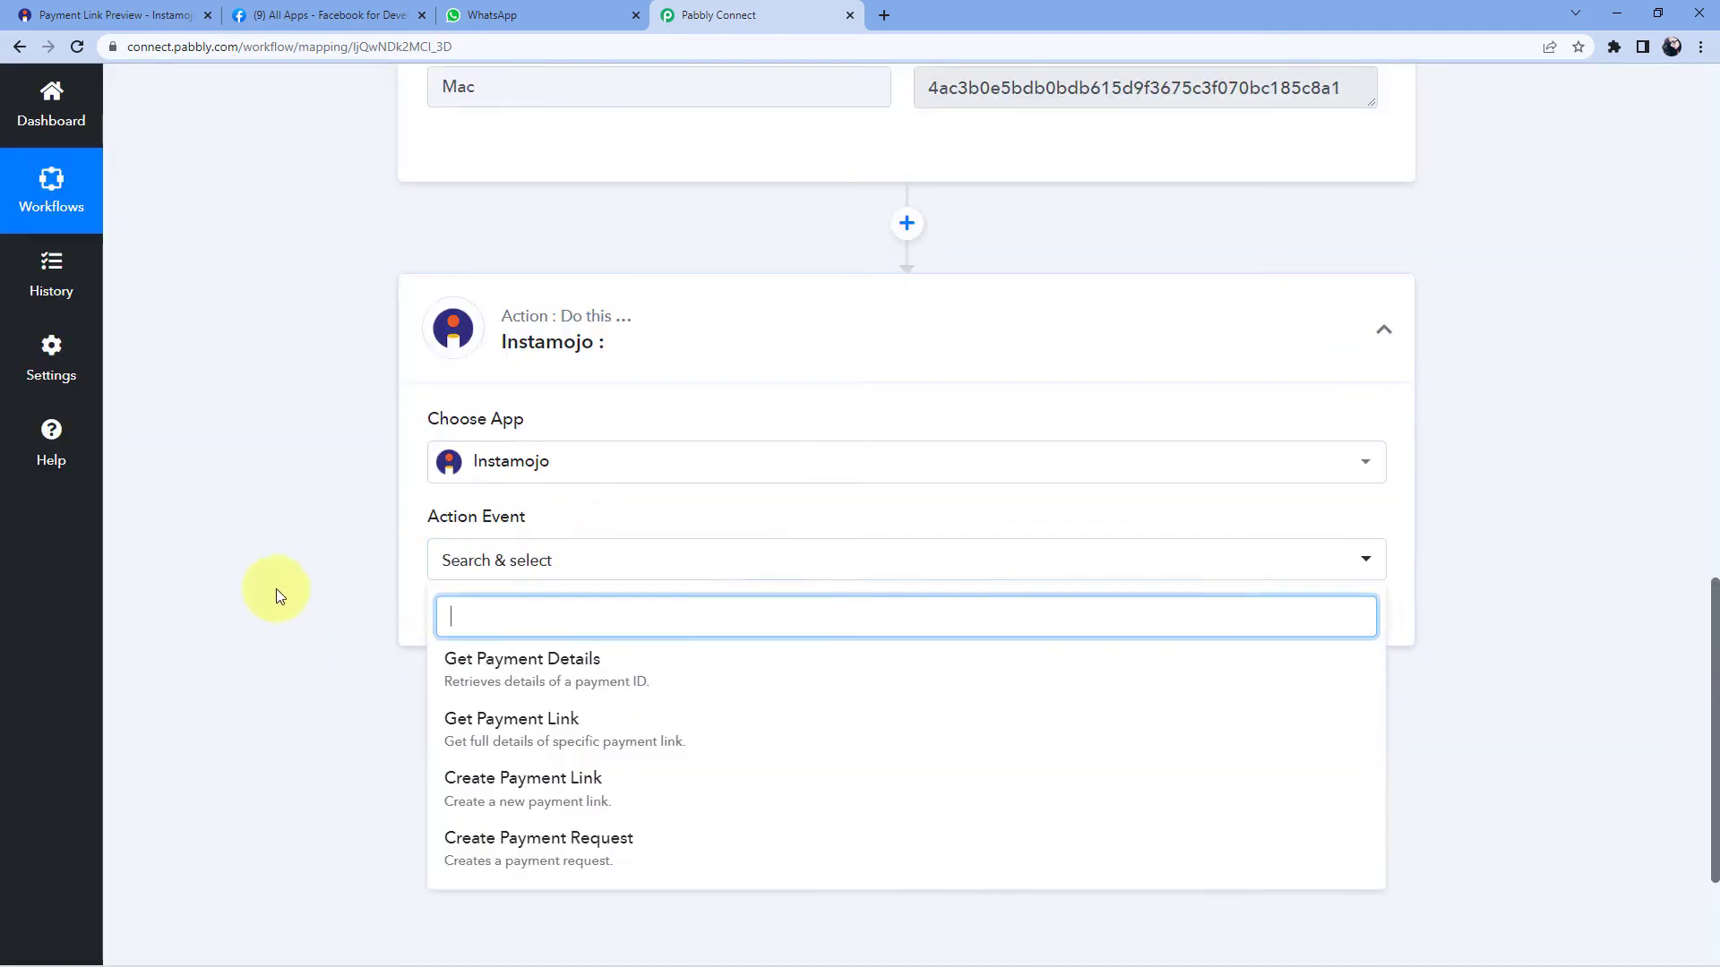
scroll(346, 523, "down", 3)
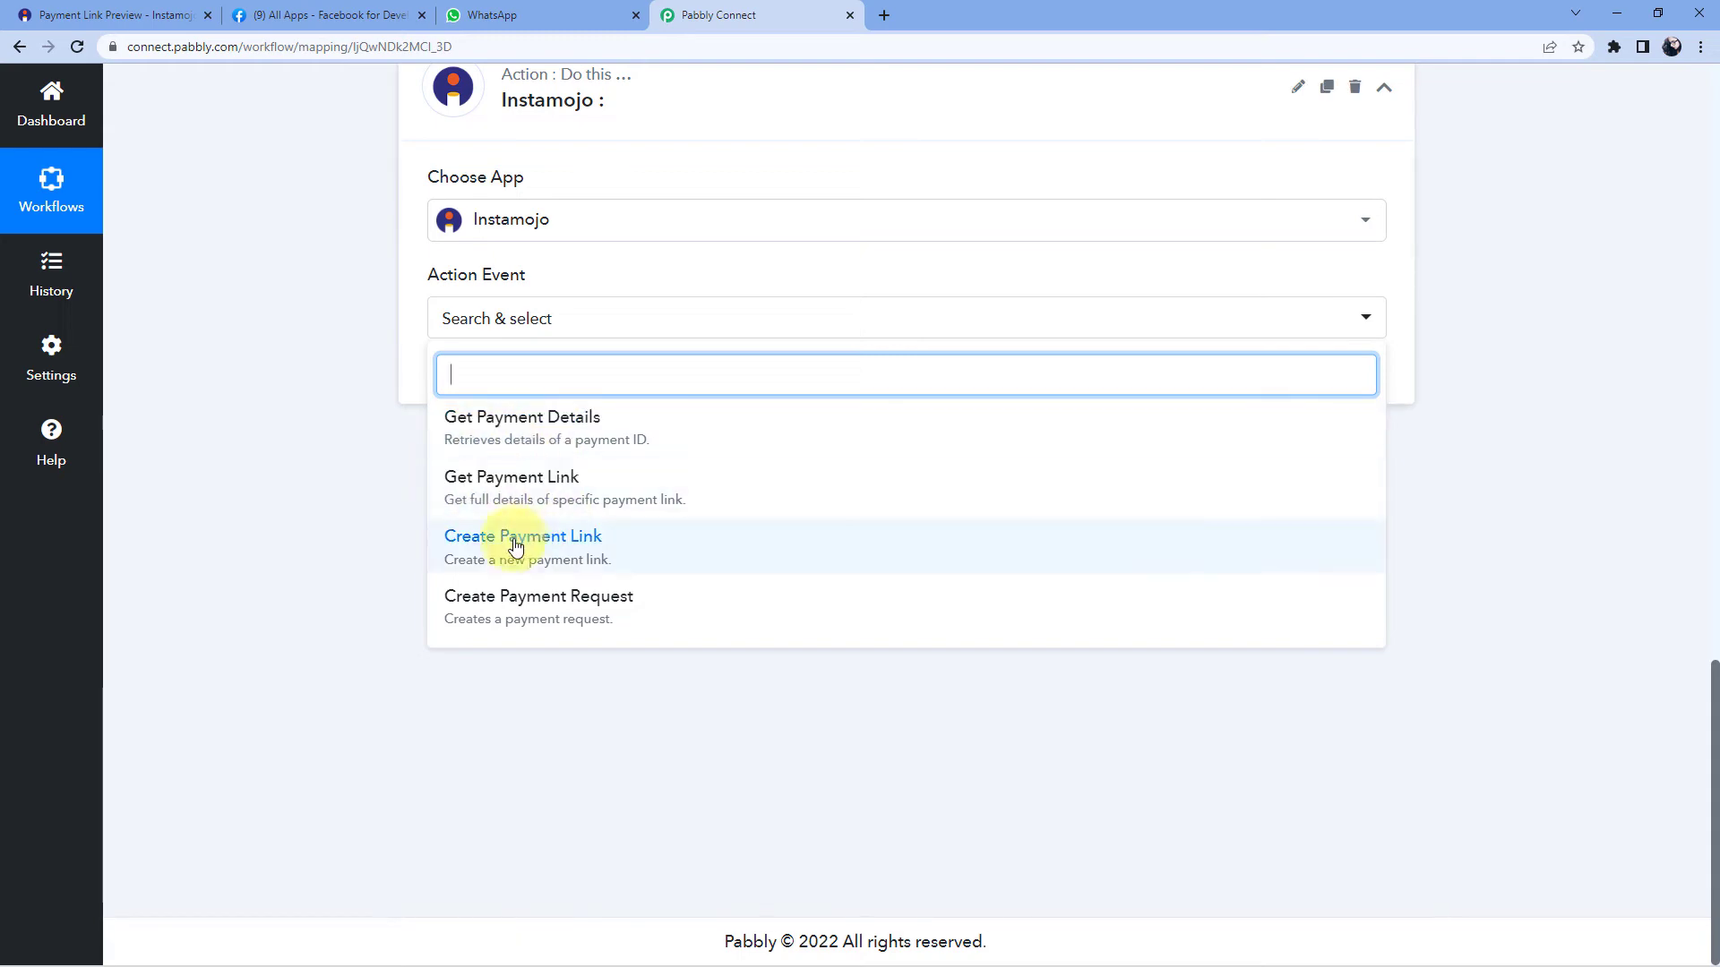
left_click(626, 434)
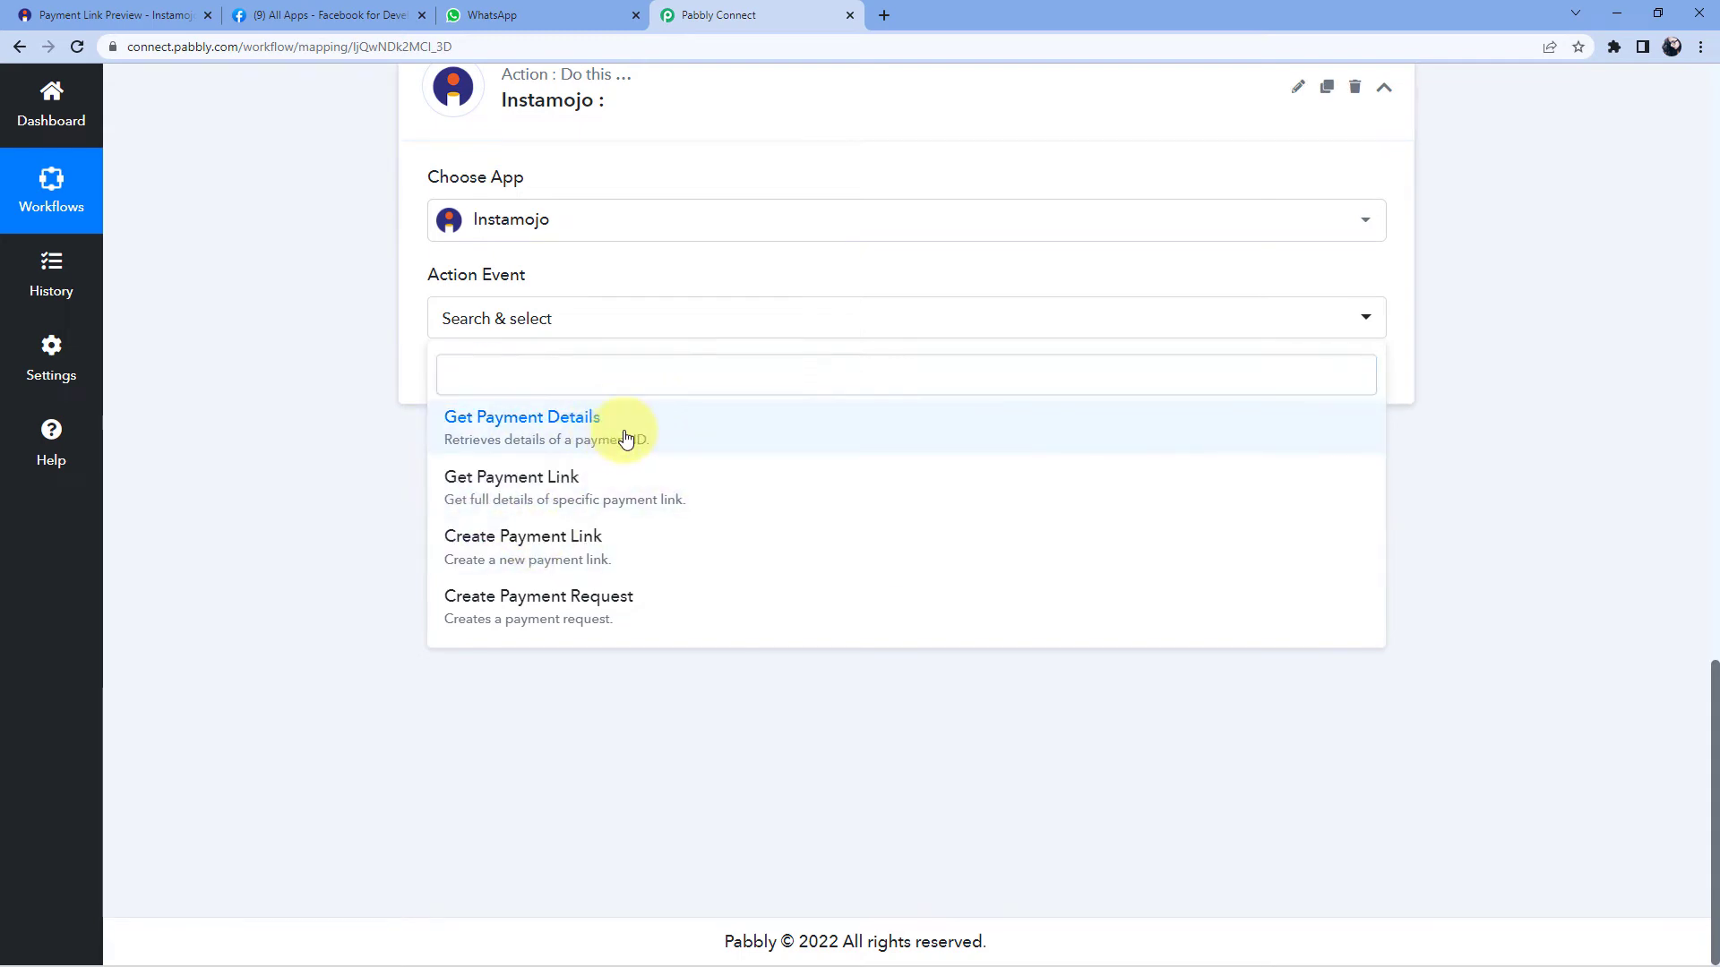
scroll(640, 455, "up", 3)
scroll(639, 455, "up", 10)
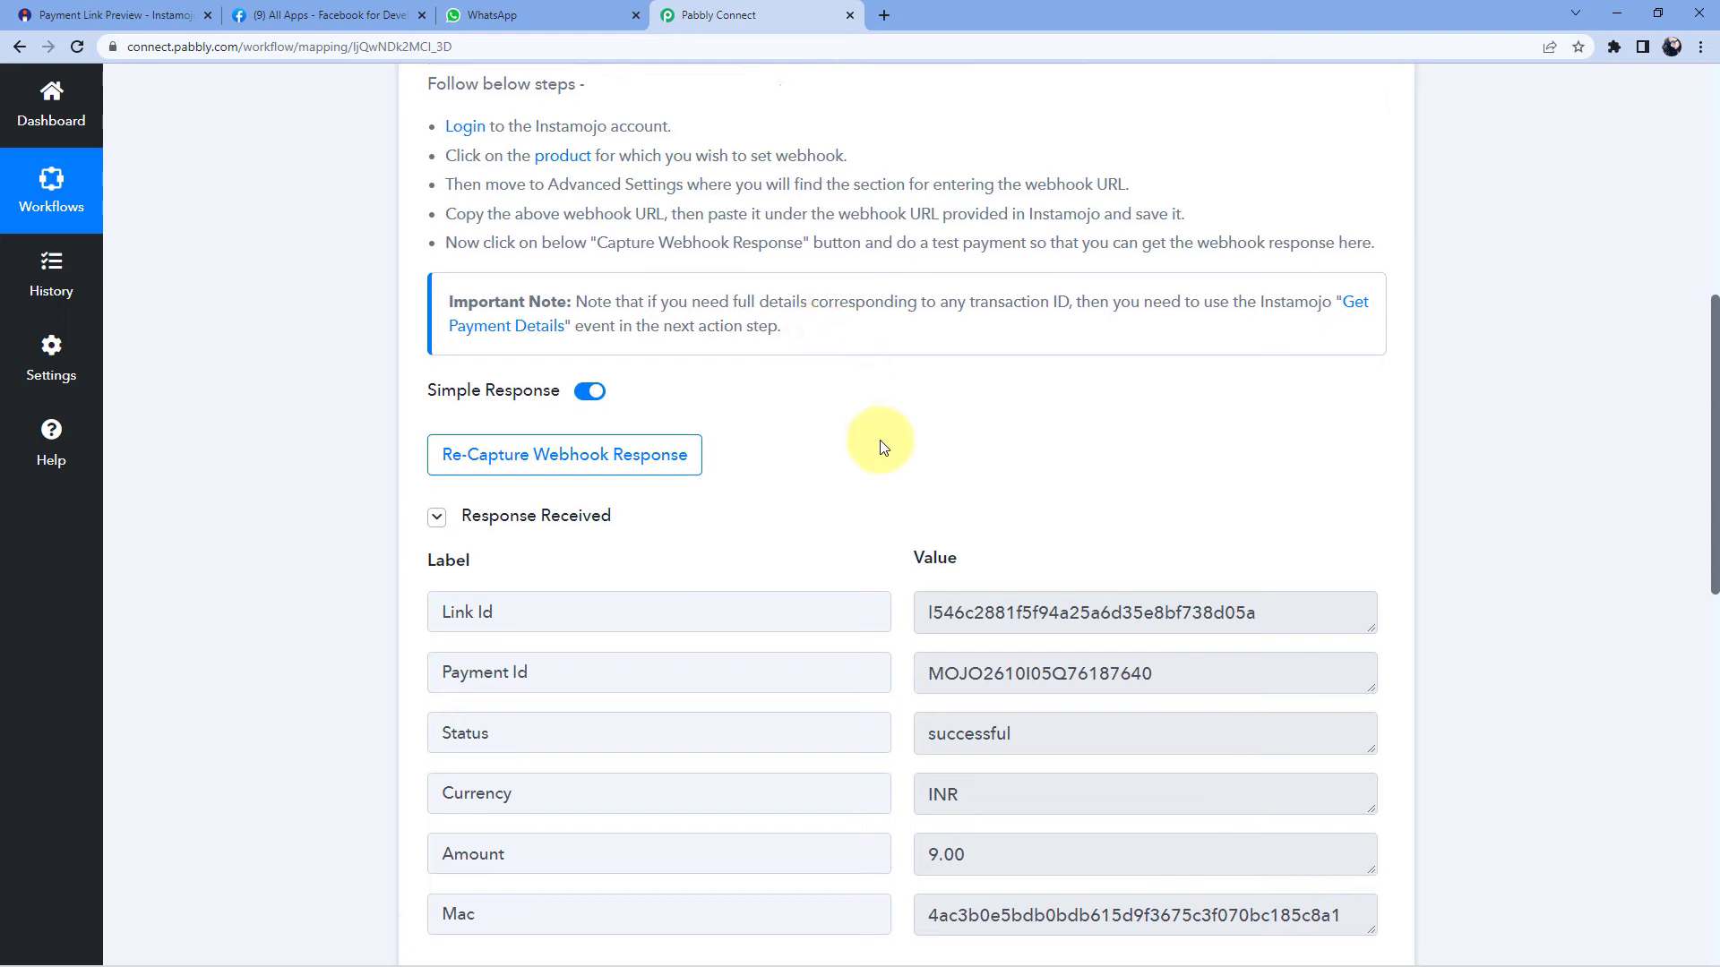
scroll(878, 445, "down", 10)
scroll(680, 421, "down", 1)
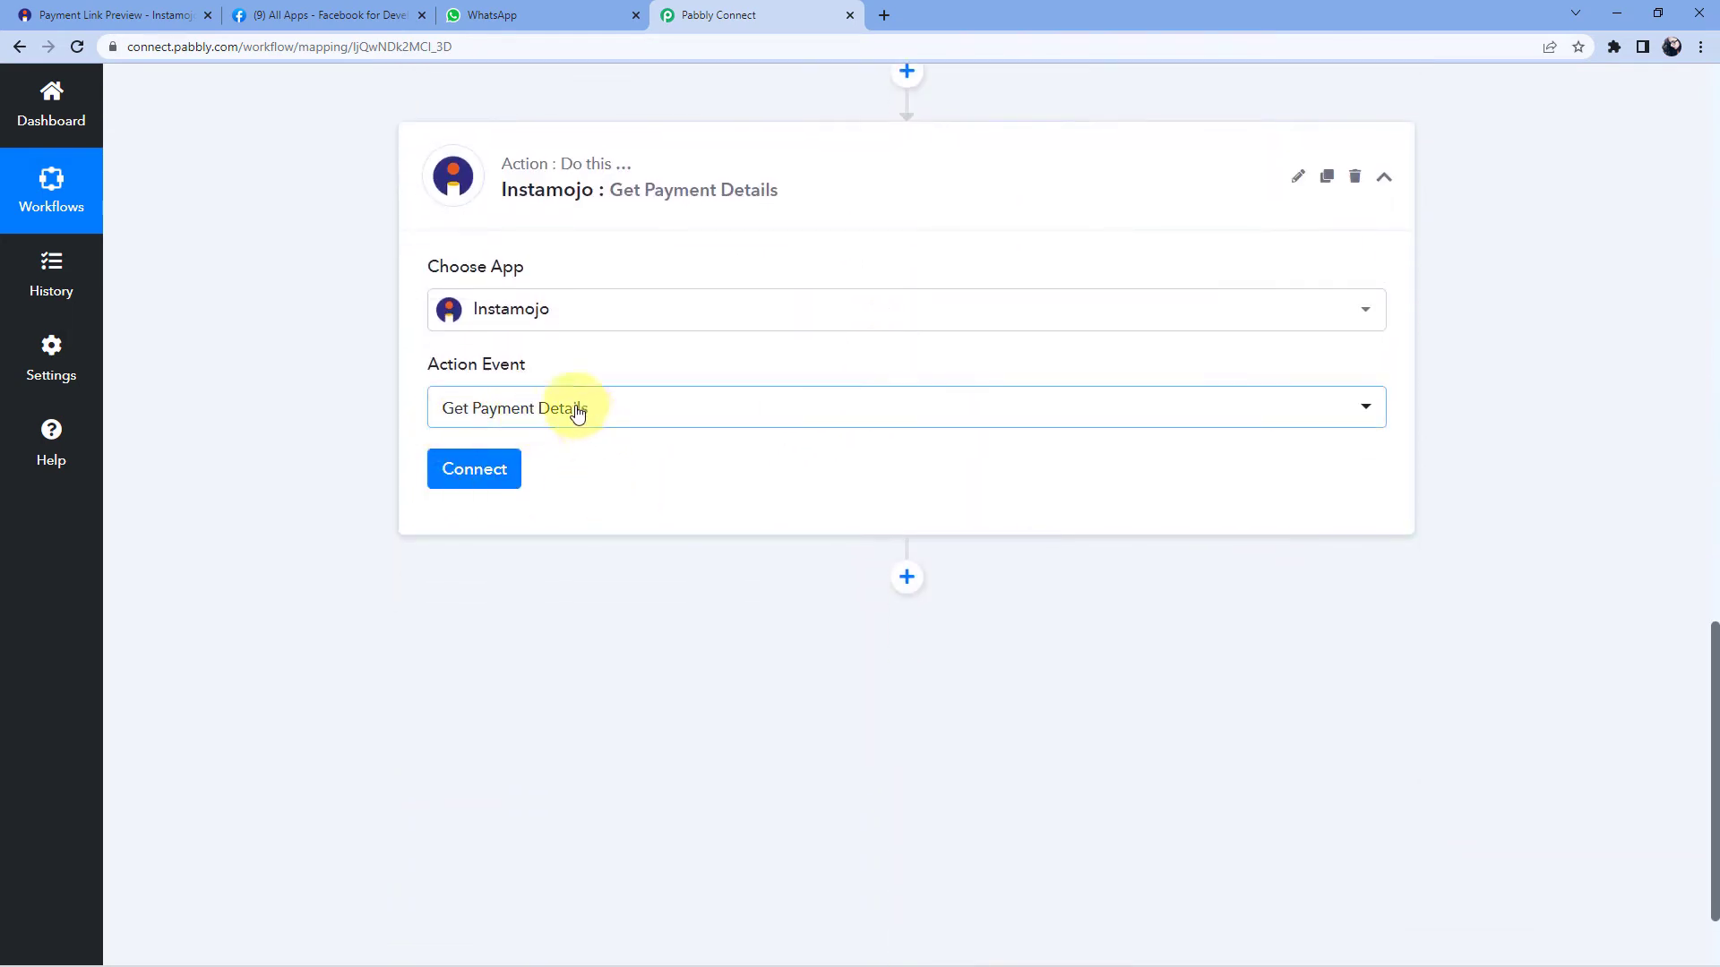
- Begin a new Instamojo connection for the action and bring up the Instamojo ready-link page
left_click(476, 476)
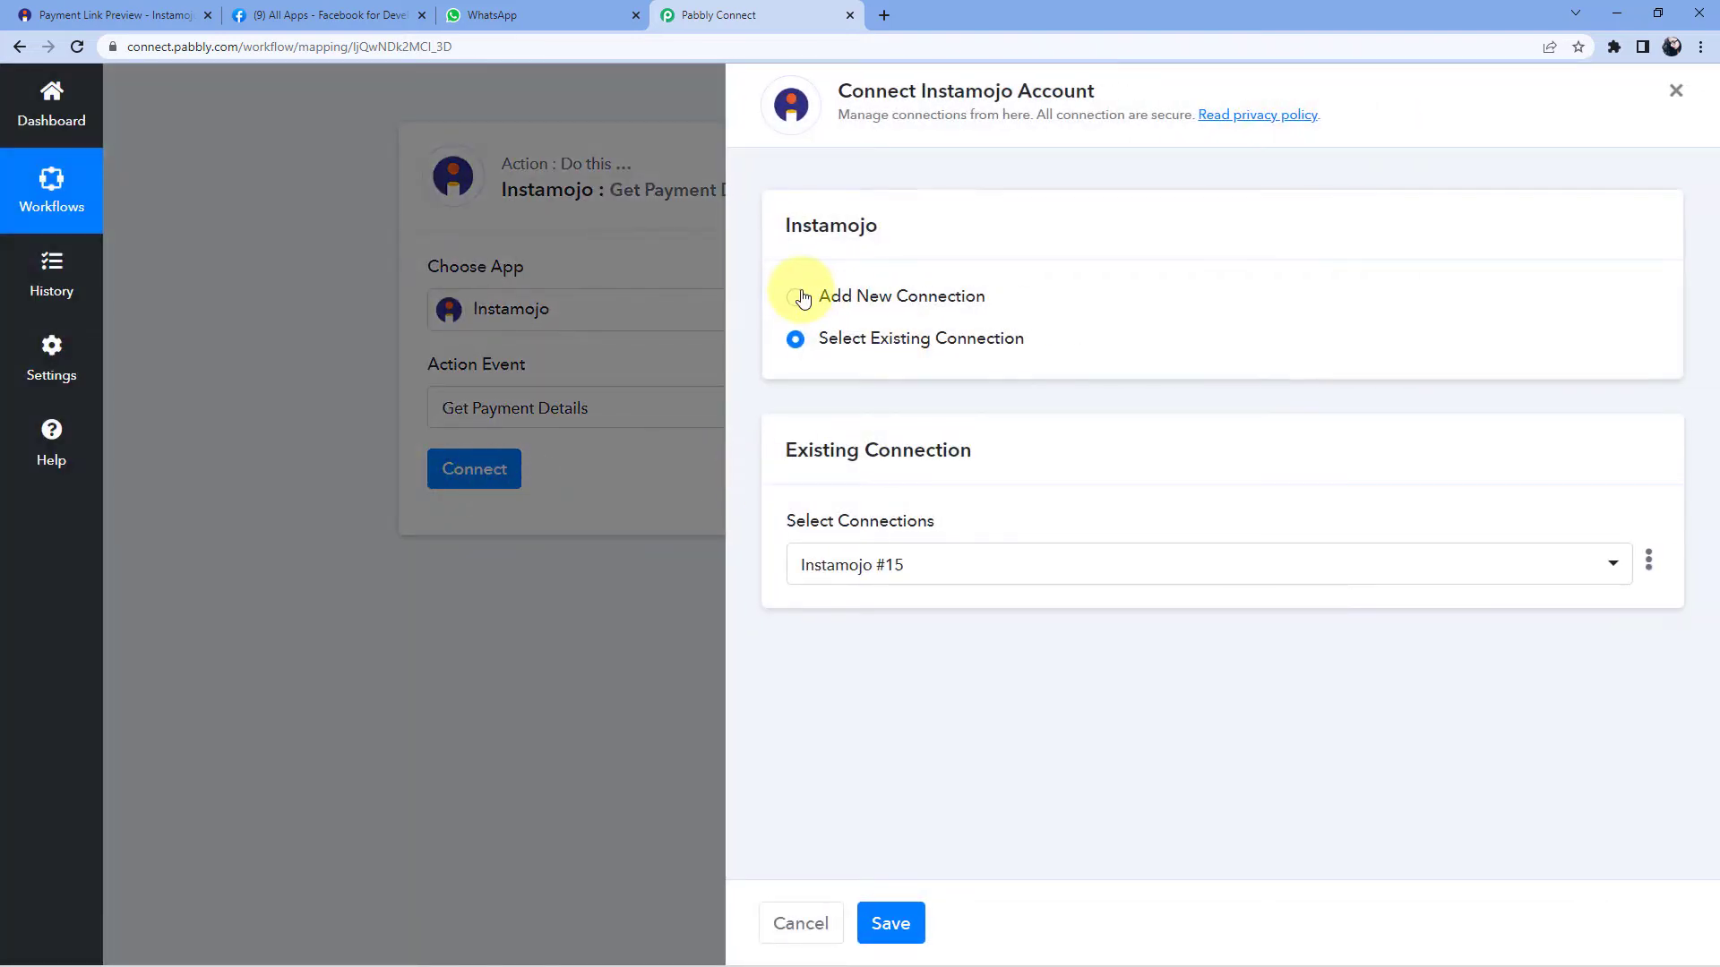
left_click(796, 295)
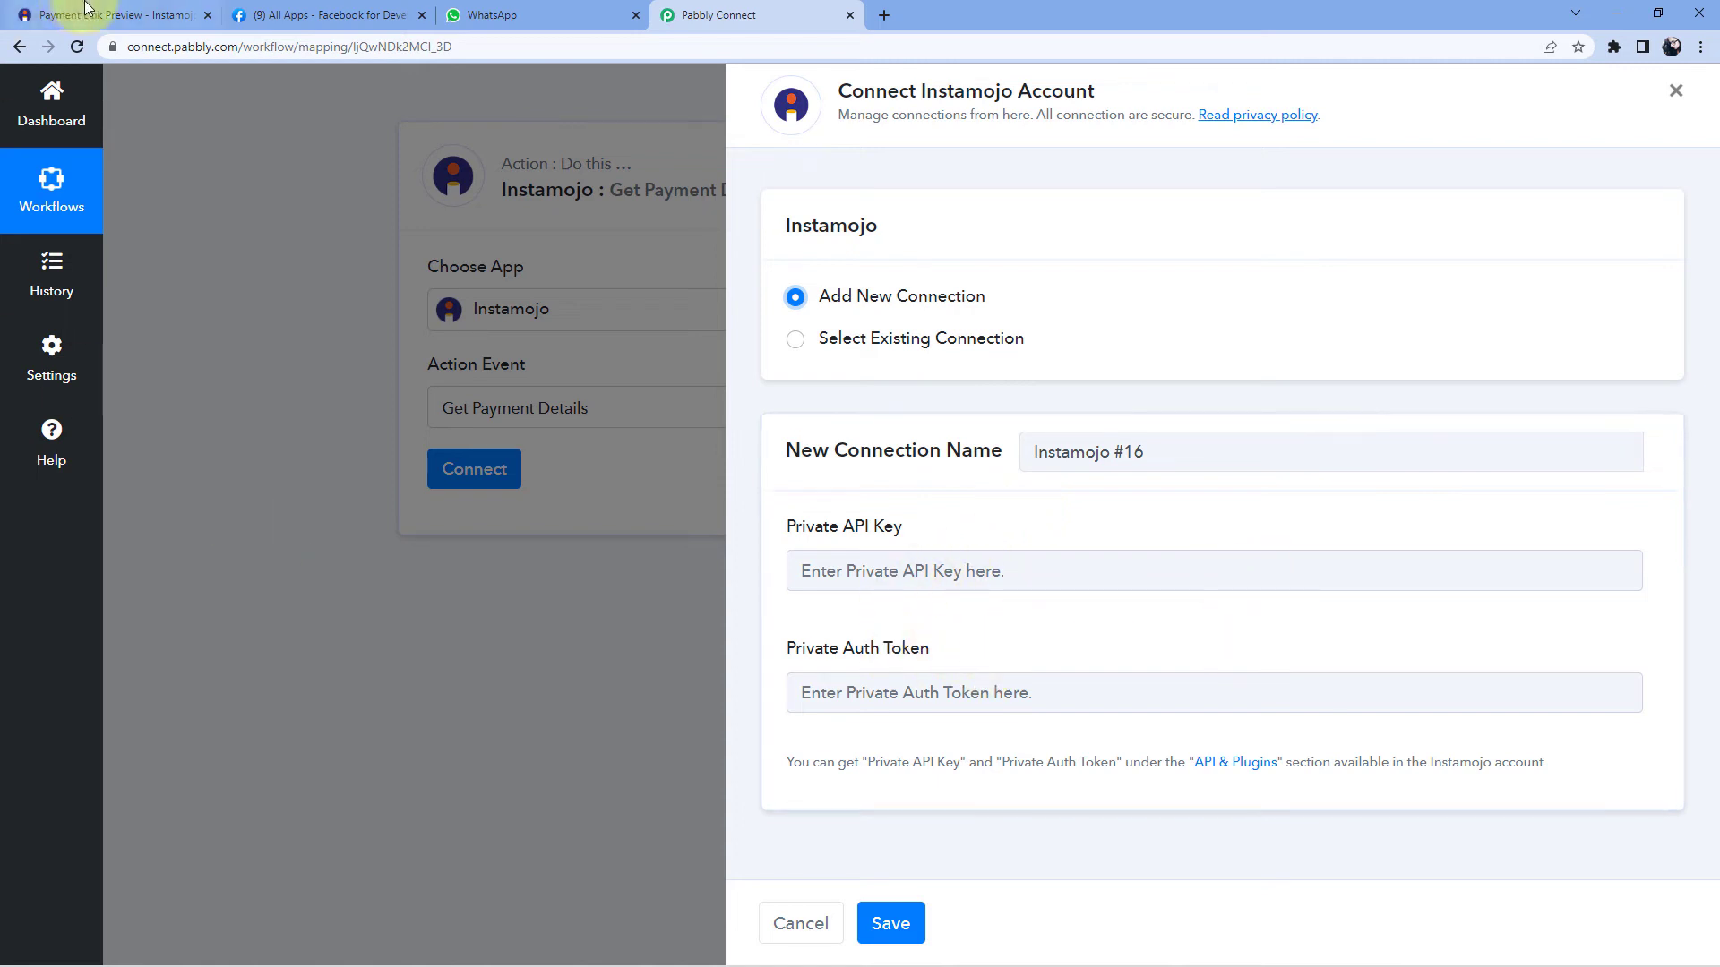
left_click(115, 16)
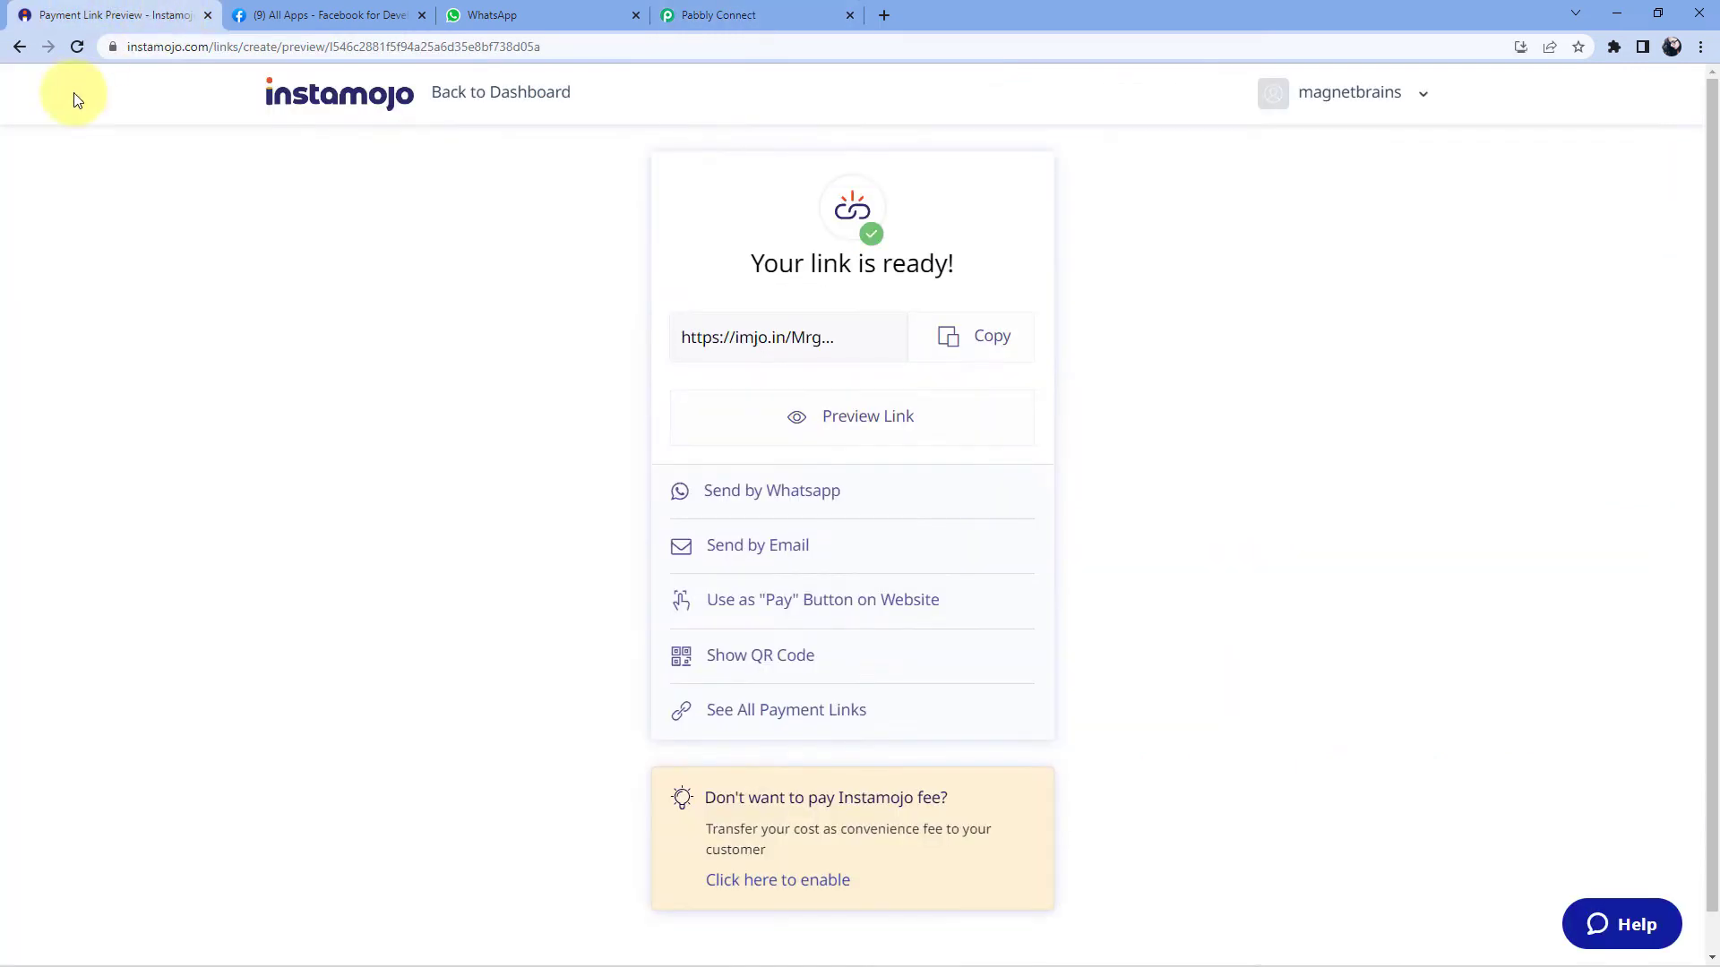
- Go back to the Instamojo dashboard from the 'Your link is ready!' page
left_click(470, 94)
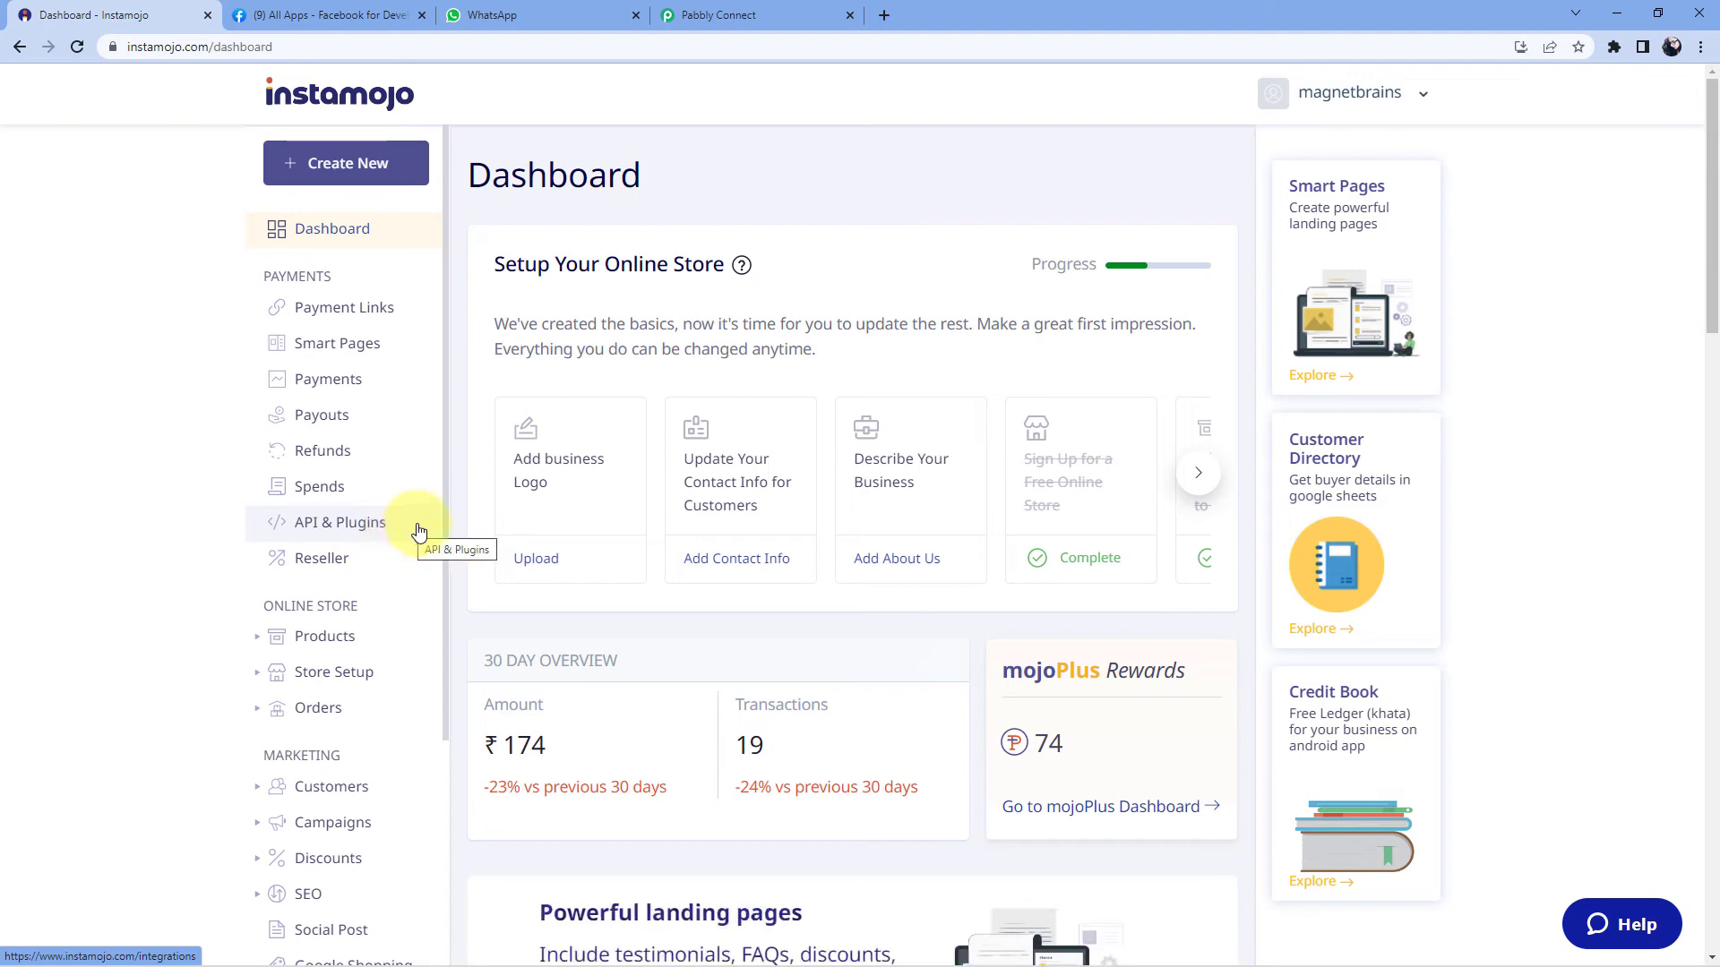
- Reuse the existing Instamojo #15 connection for the Get Payment Details step and save it
left_click(758, 11)
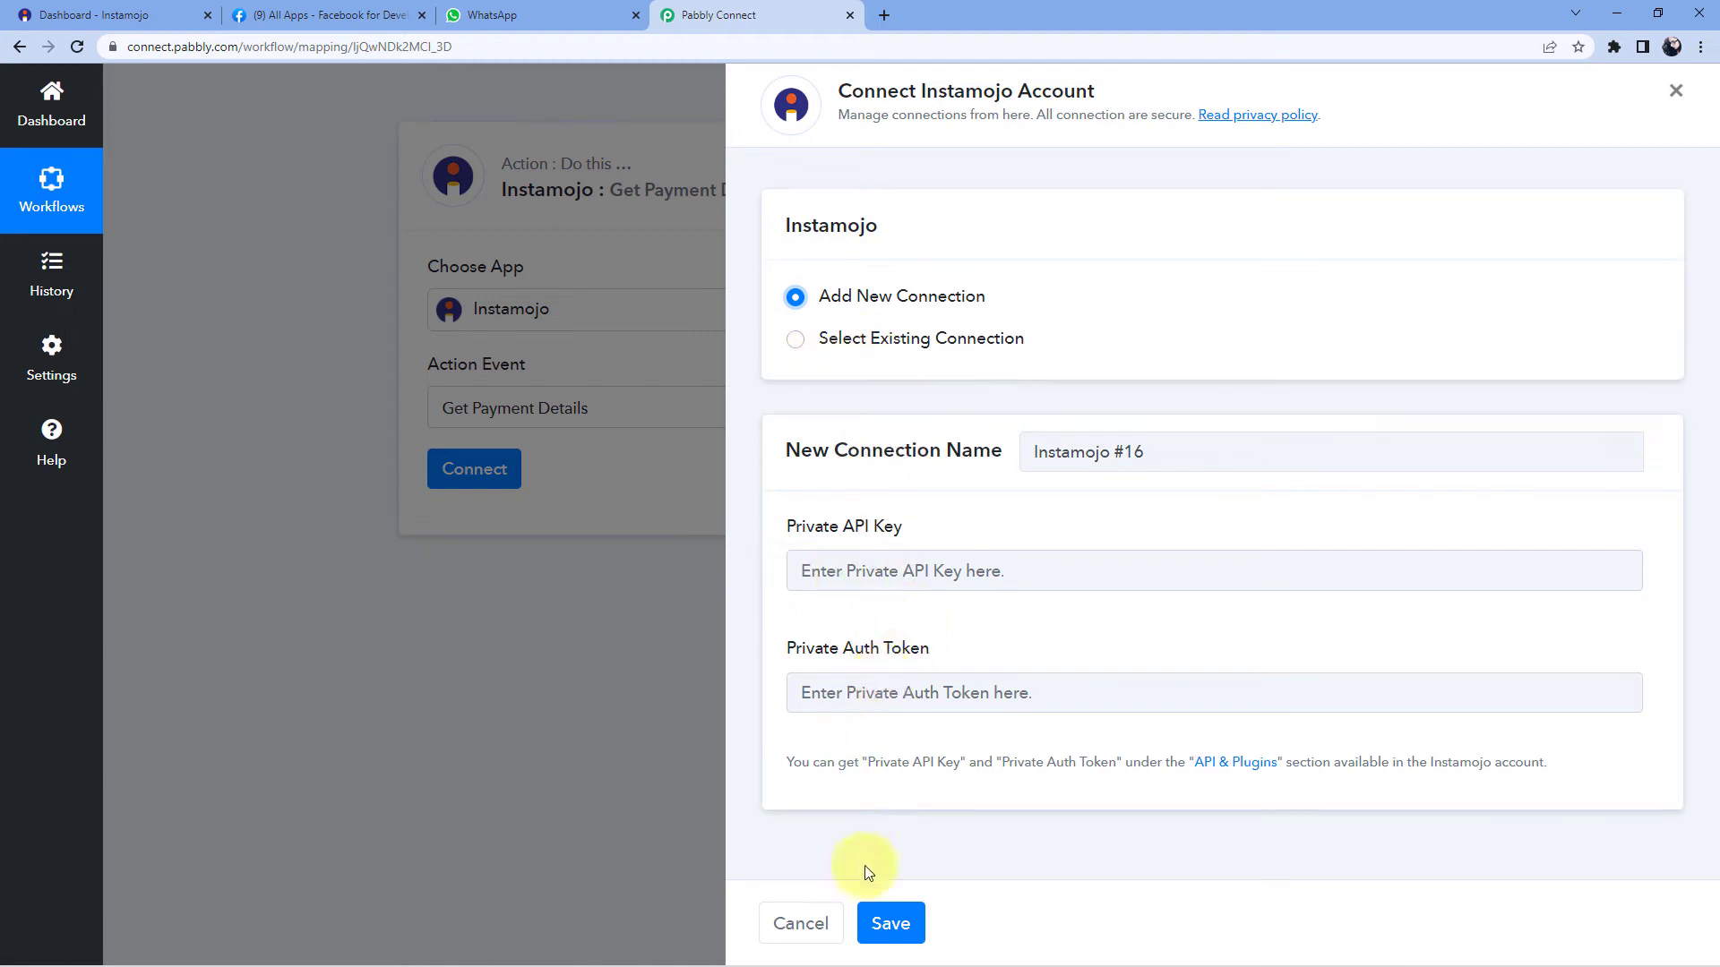
left_click(798, 343)
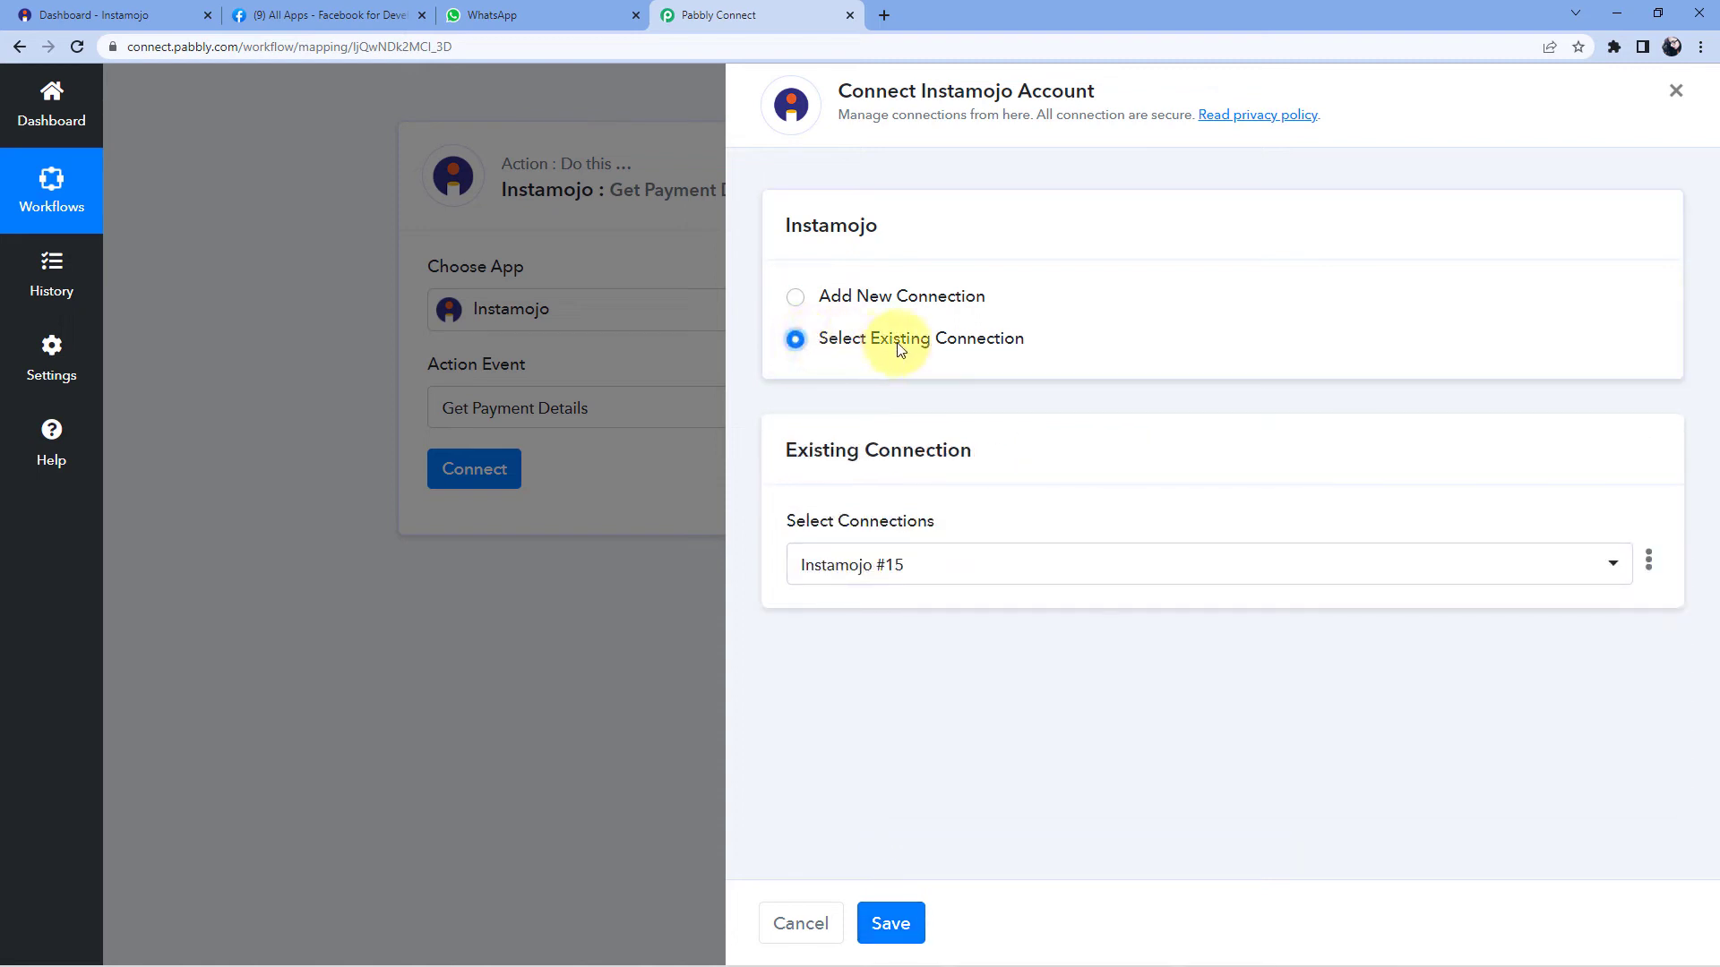
left_click(890, 924)
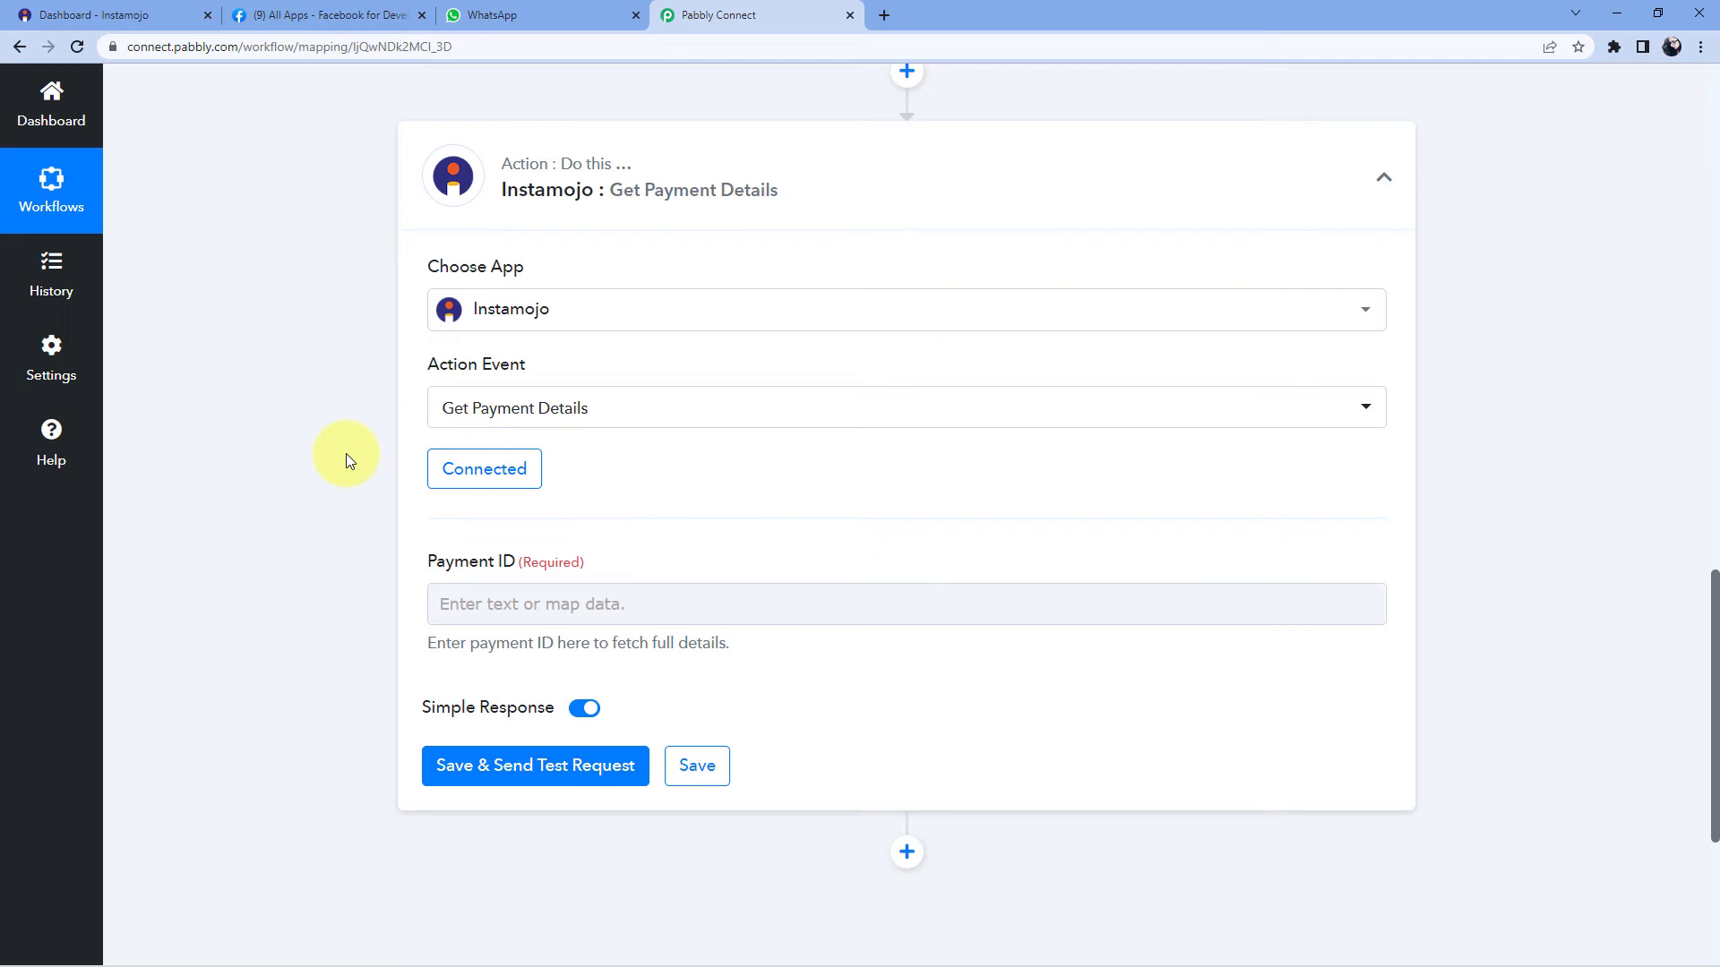
- Inspect the captured Payment Id value in the New Sale trigger's response
scroll(347, 453, "down", 1)
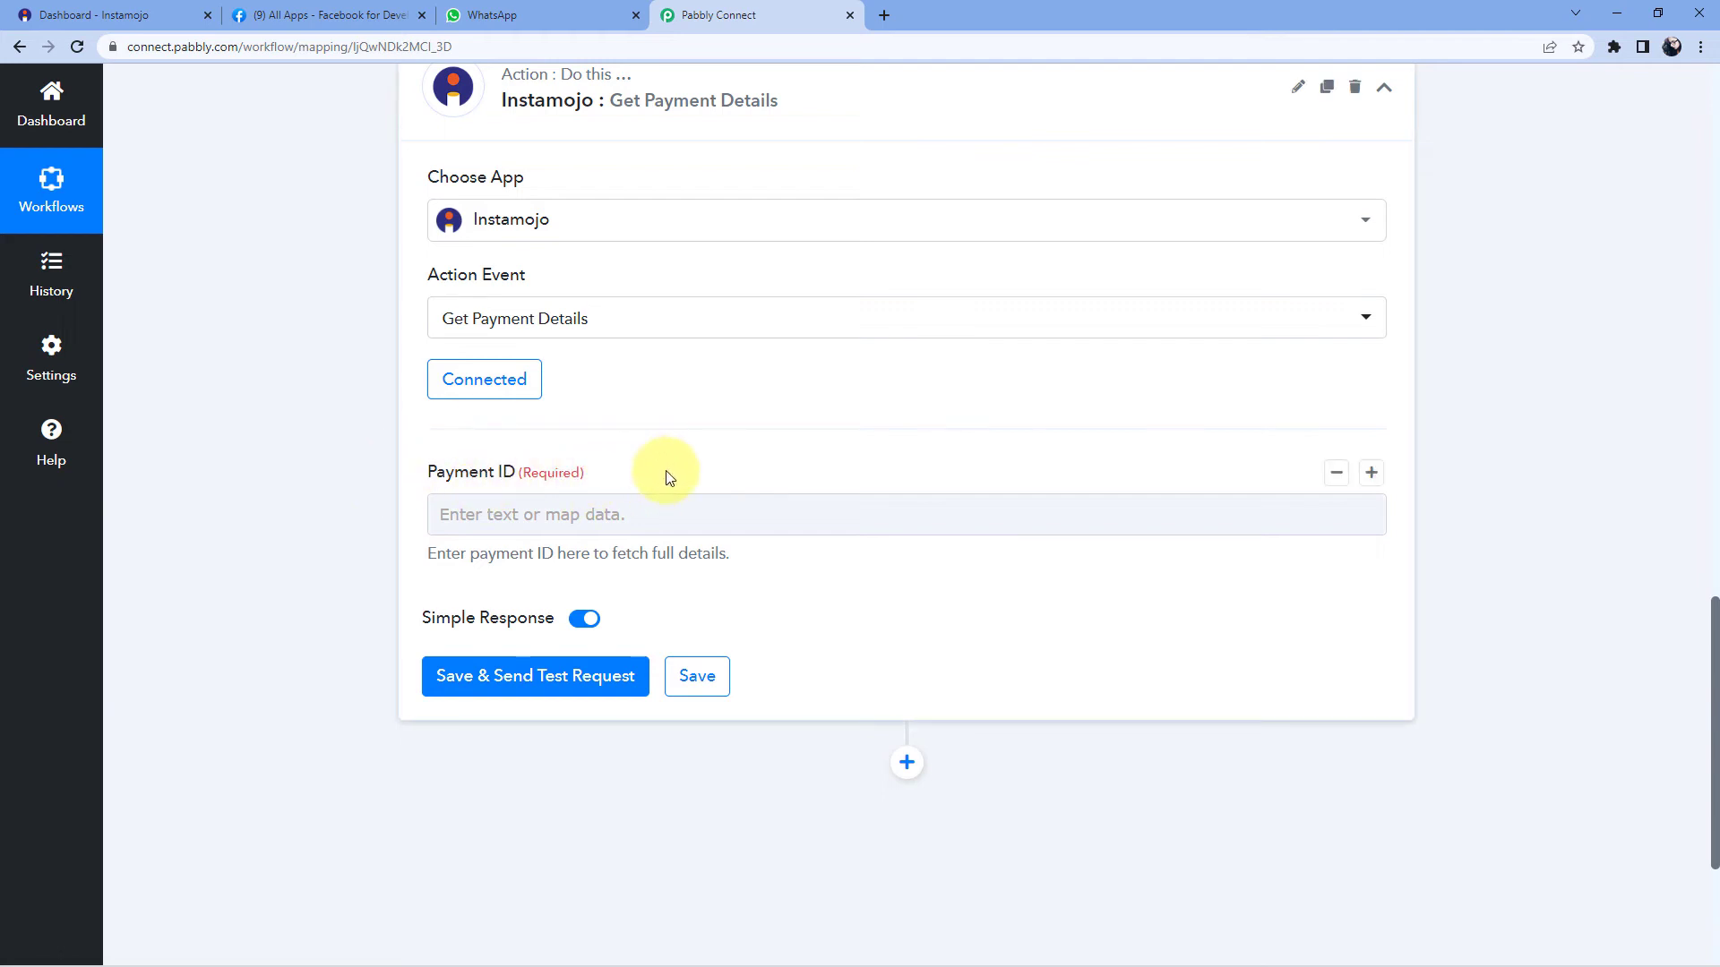
scroll(668, 478, "up", 6)
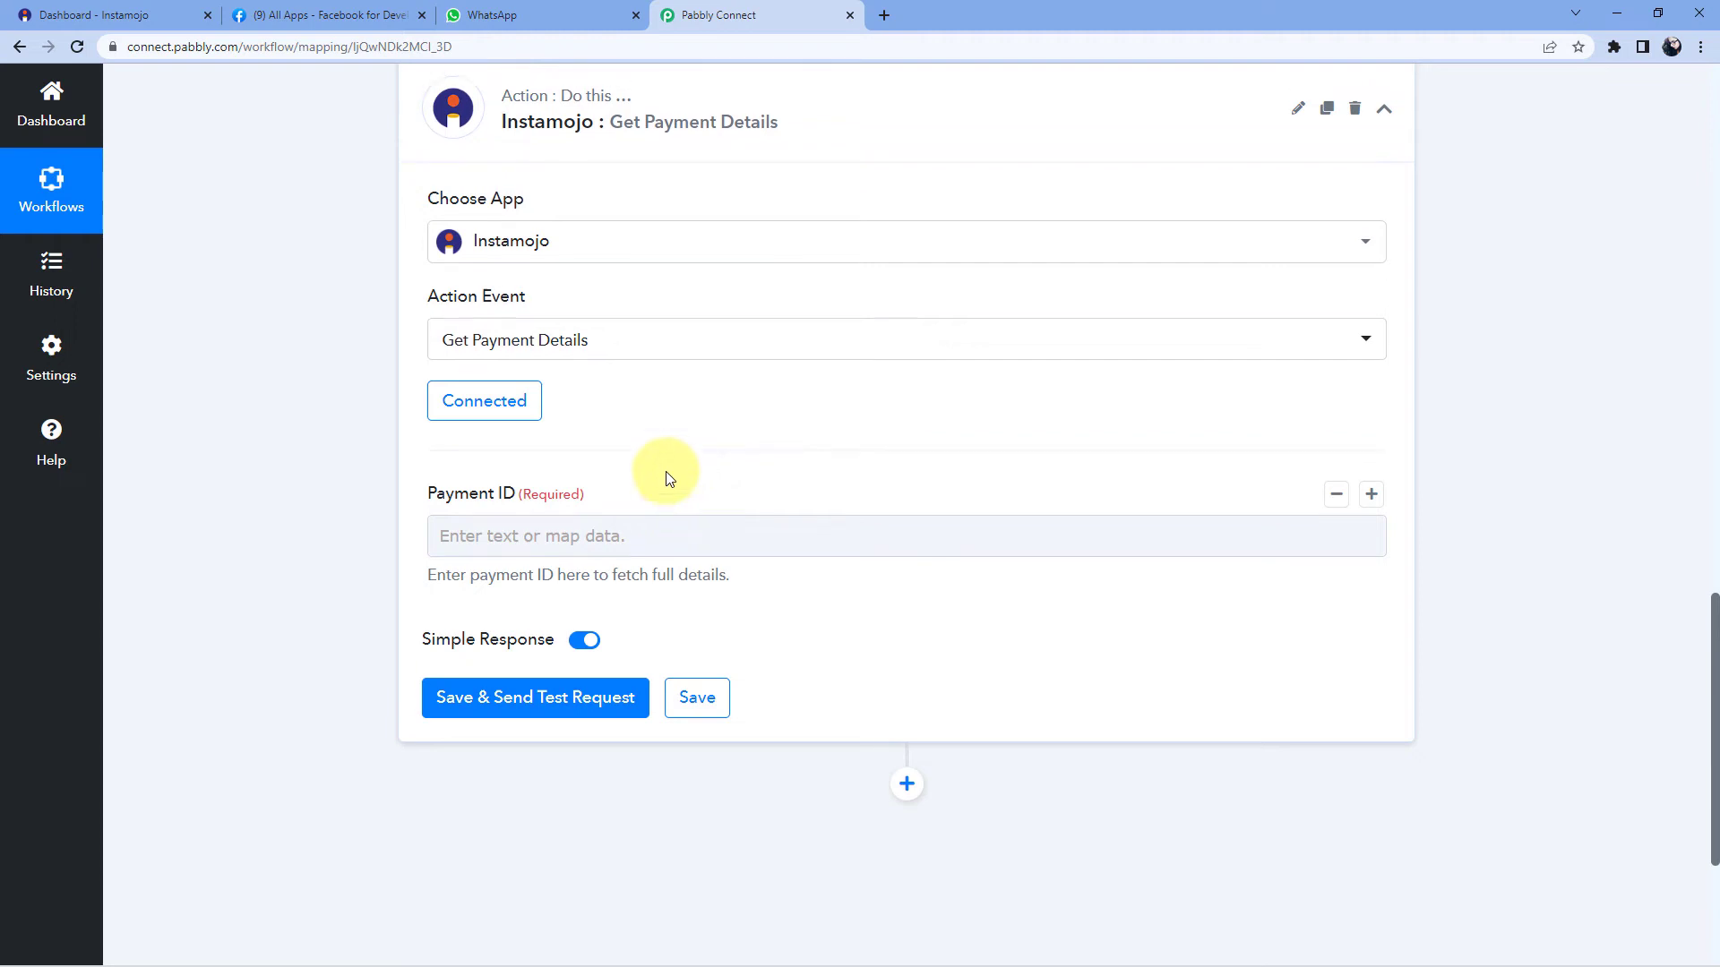
scroll(861, 429, "up", 3)
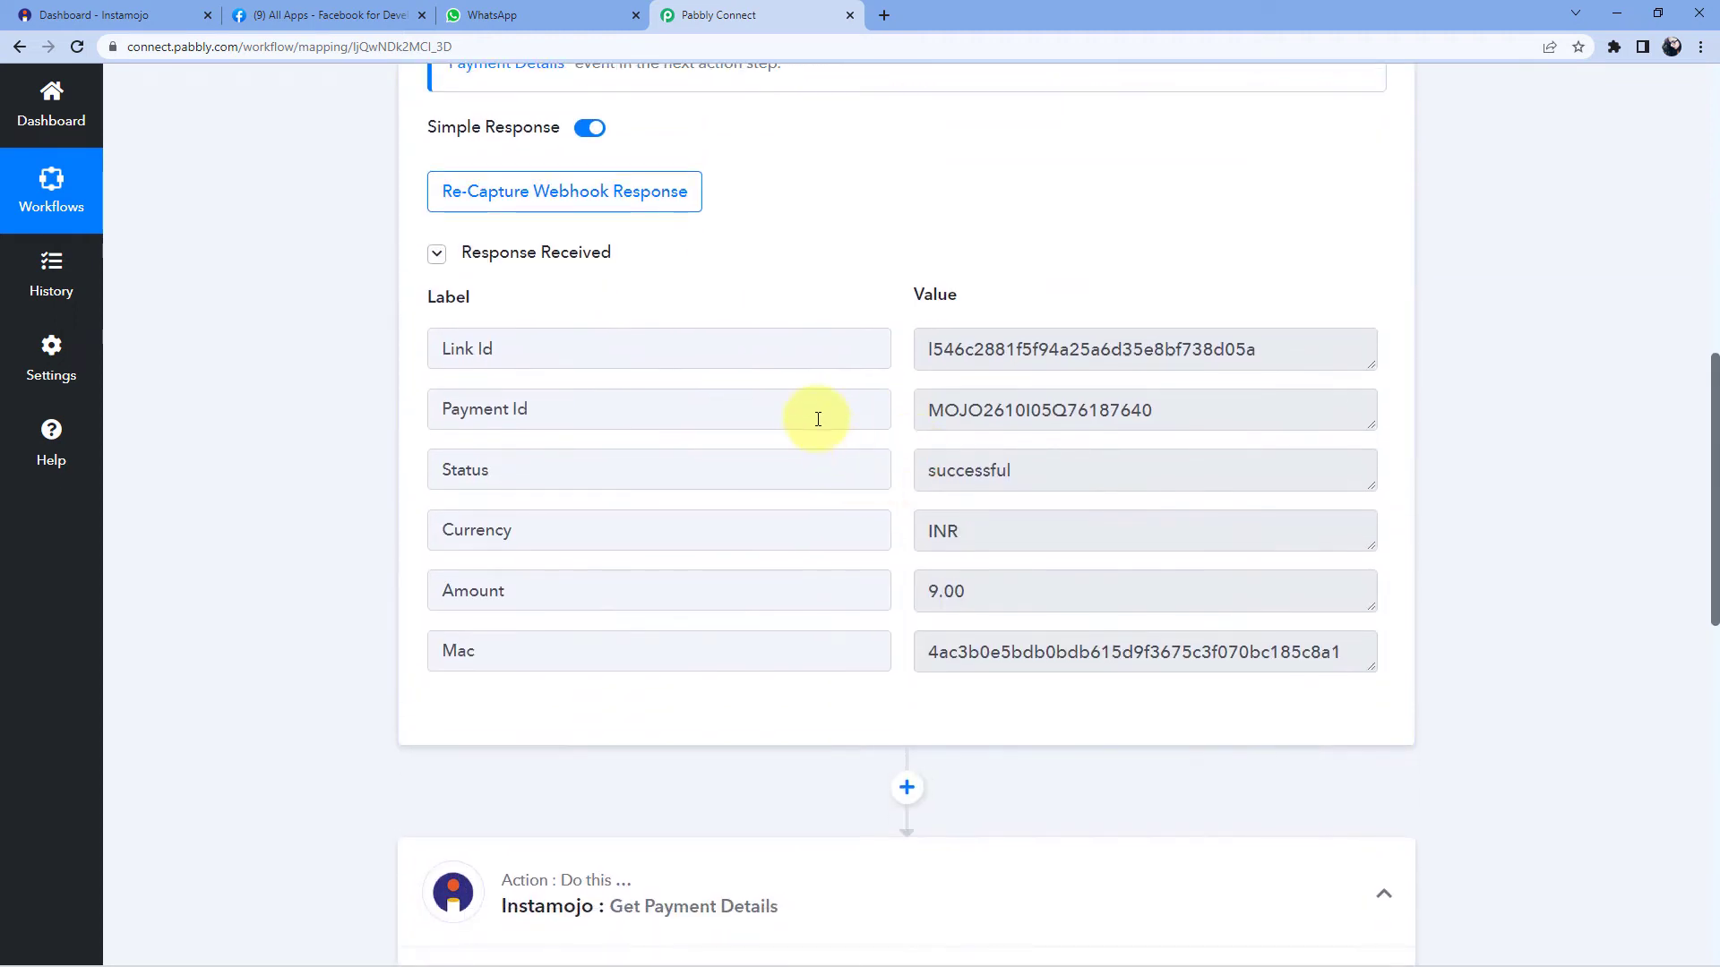
left_click(877, 410)
left_click(907, 414)
left_click(931, 412)
left_click_drag(931, 412, 1487, 423)
- Map the New Sale trigger's Payment Id into Payment ID and send a test request
scroll(528, 583, "down", 5)
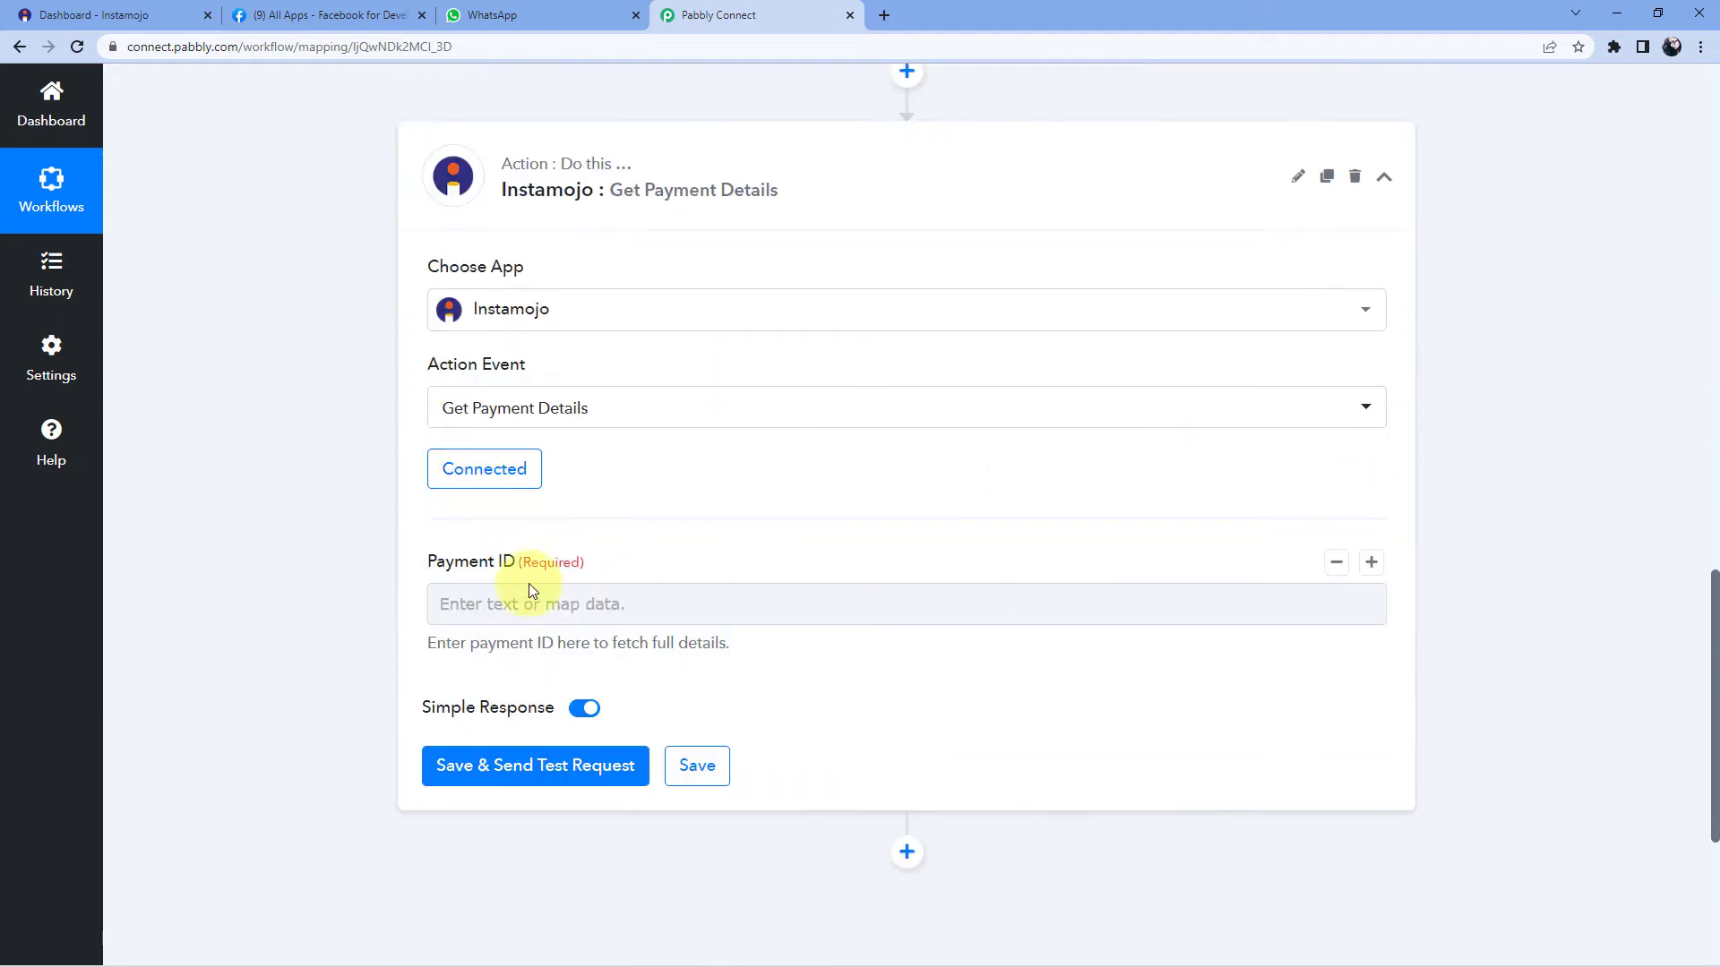
scroll(654, 489, "down", 2)
scroll(658, 497, "down", 1)
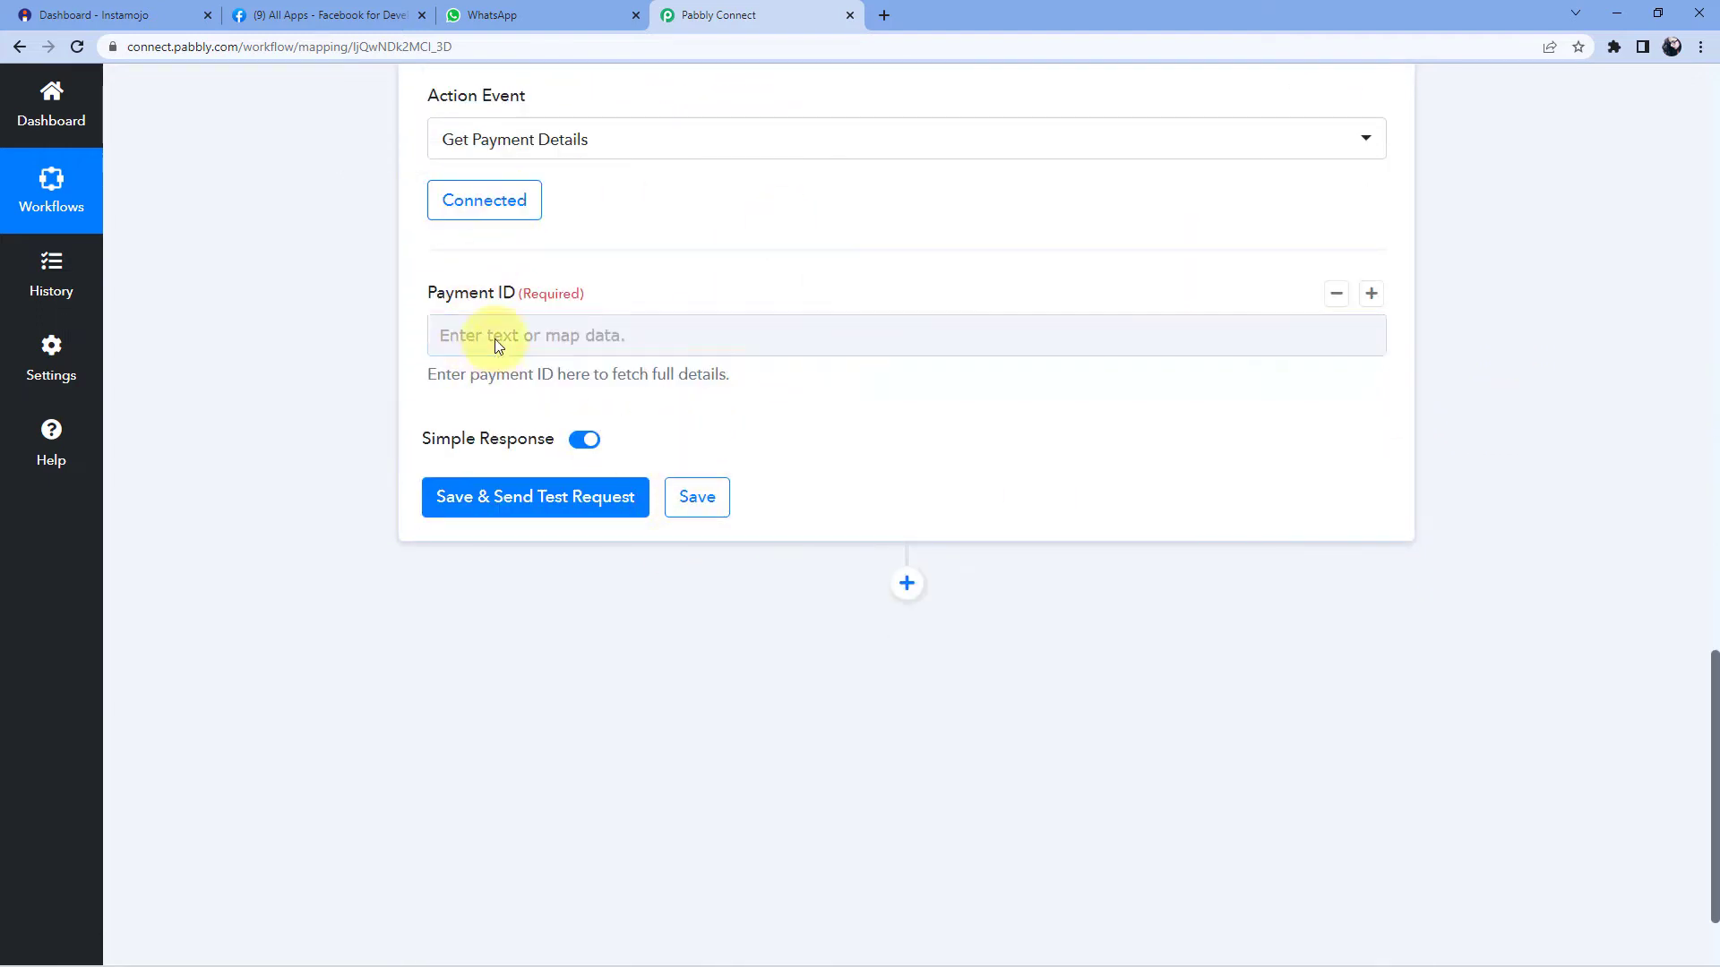
left_click(460, 336)
left_click(459, 336)
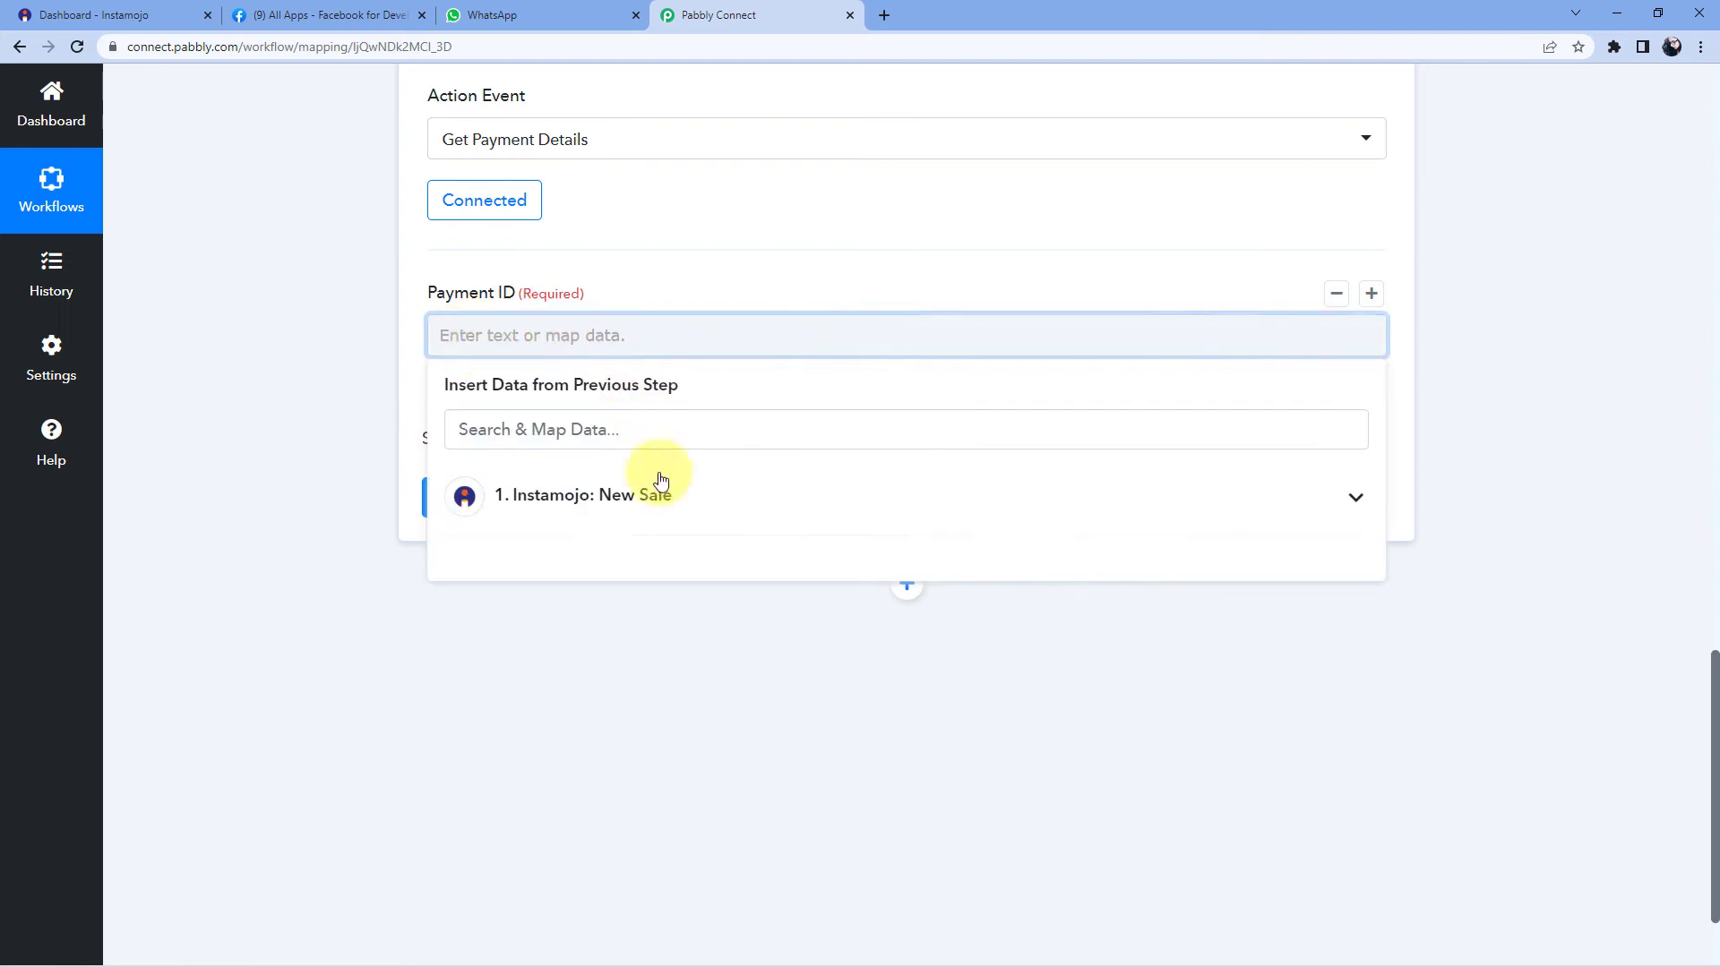
left_click(688, 500)
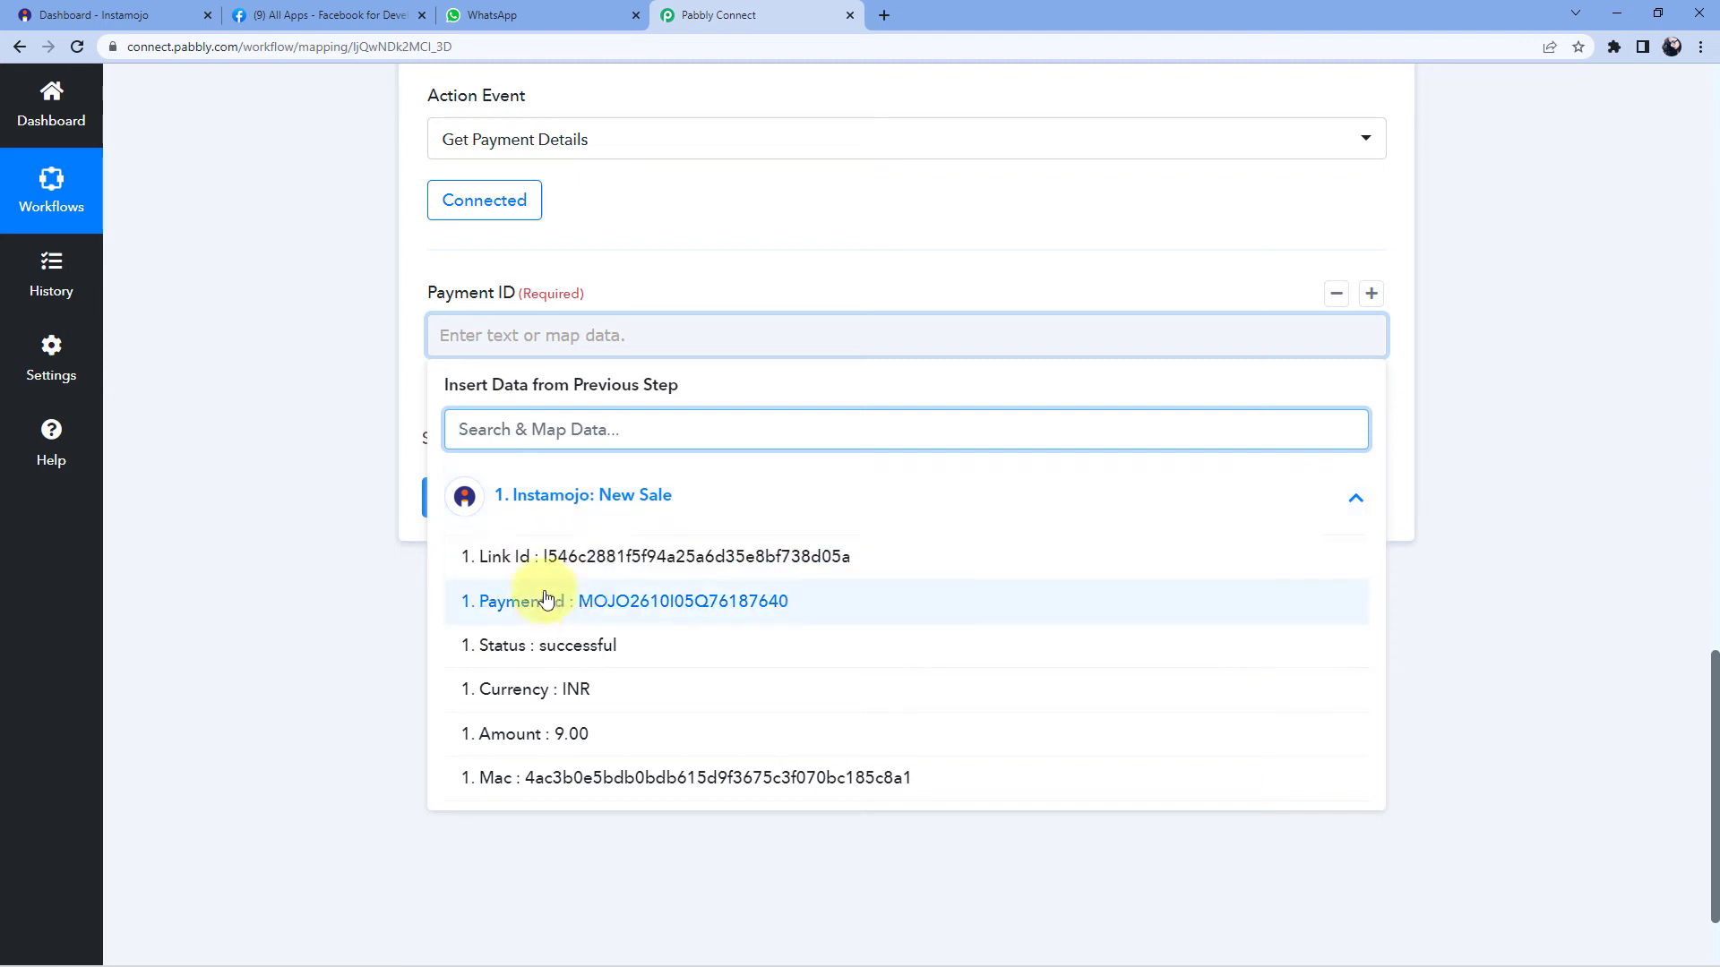
left_click(793, 609)
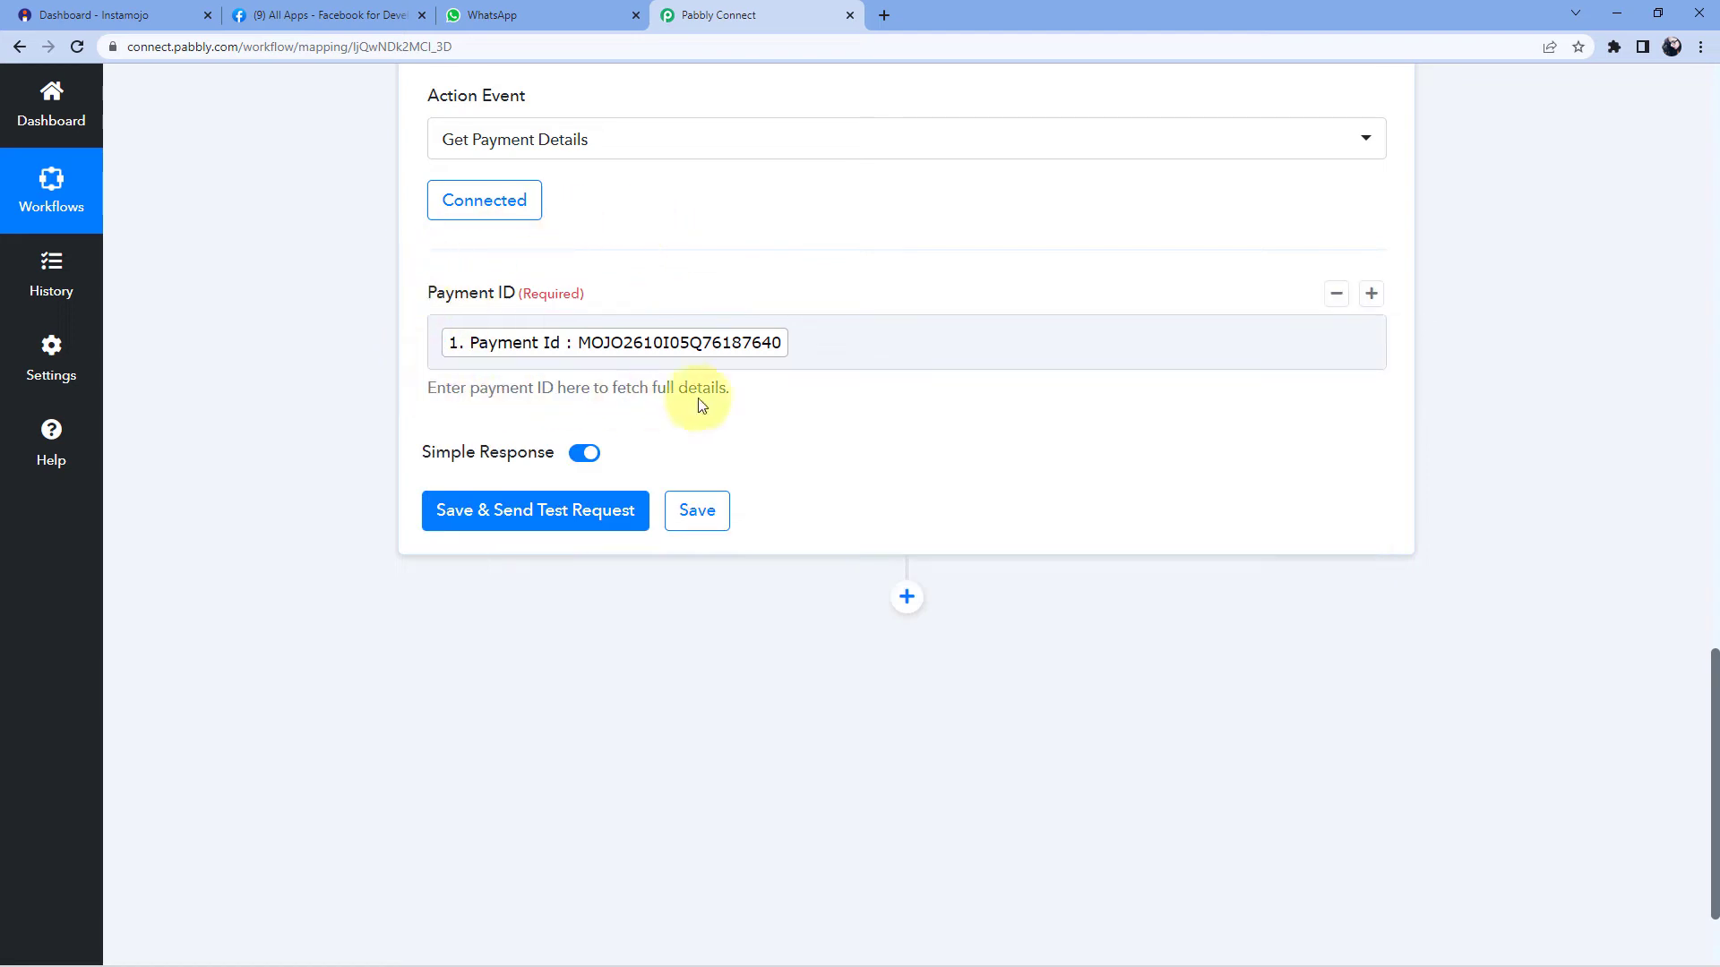
left_click(533, 511)
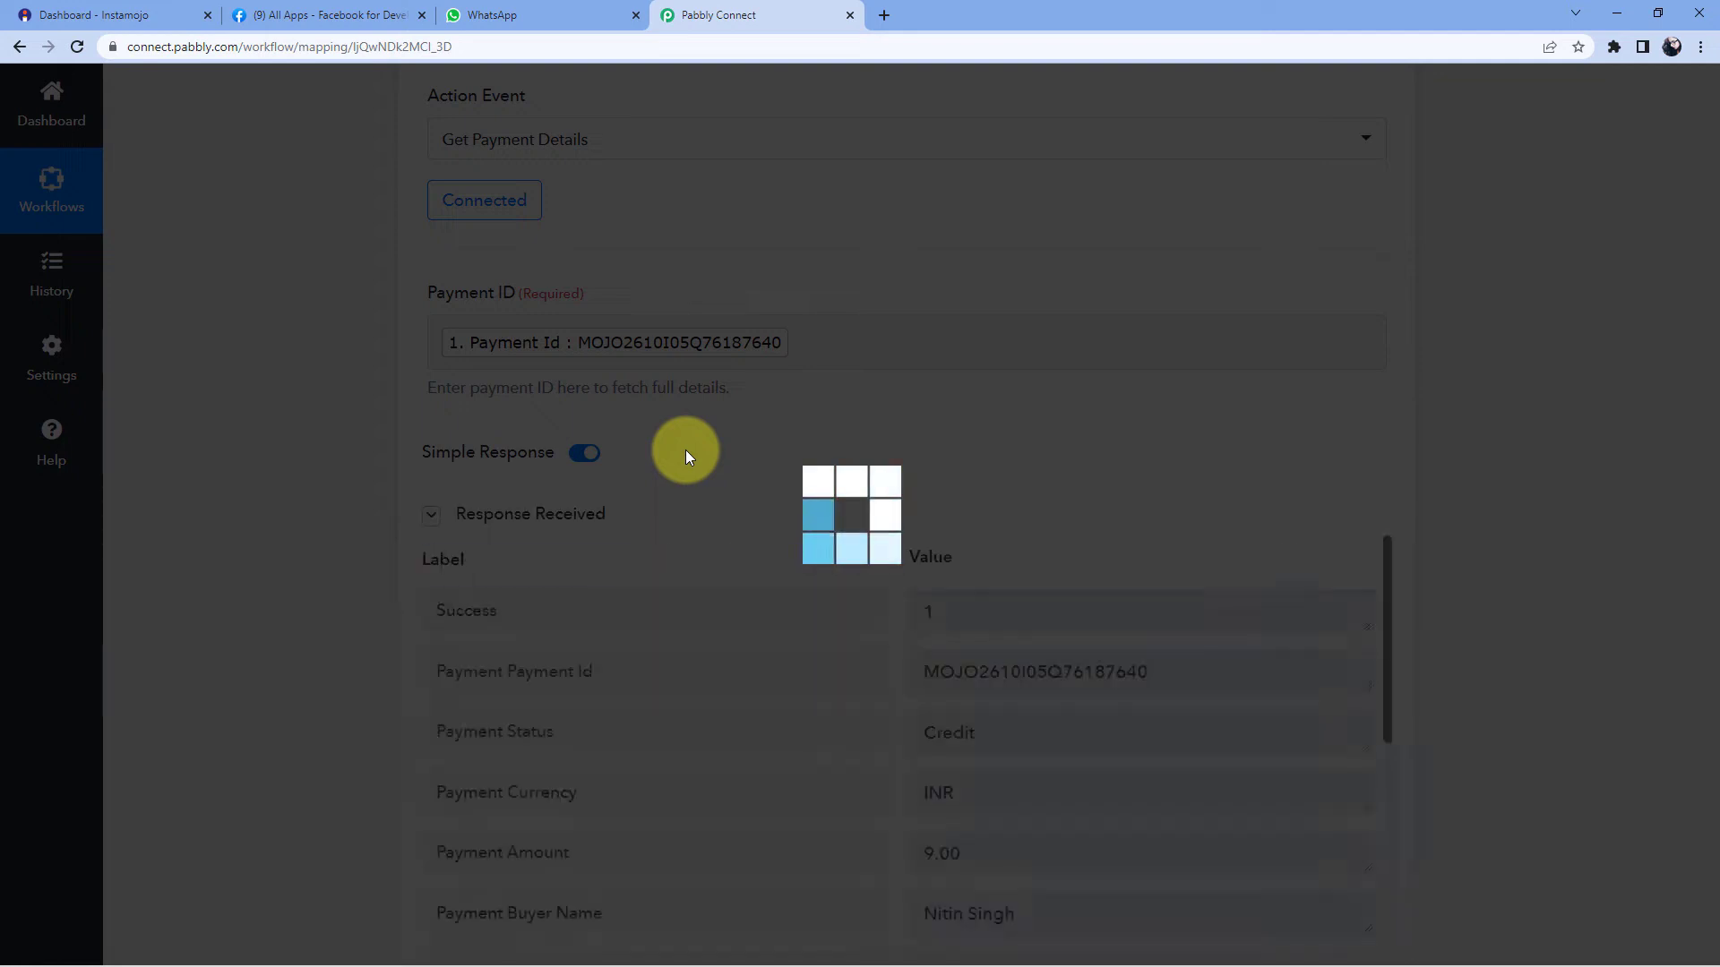
scroll(851, 430, "down", 3)
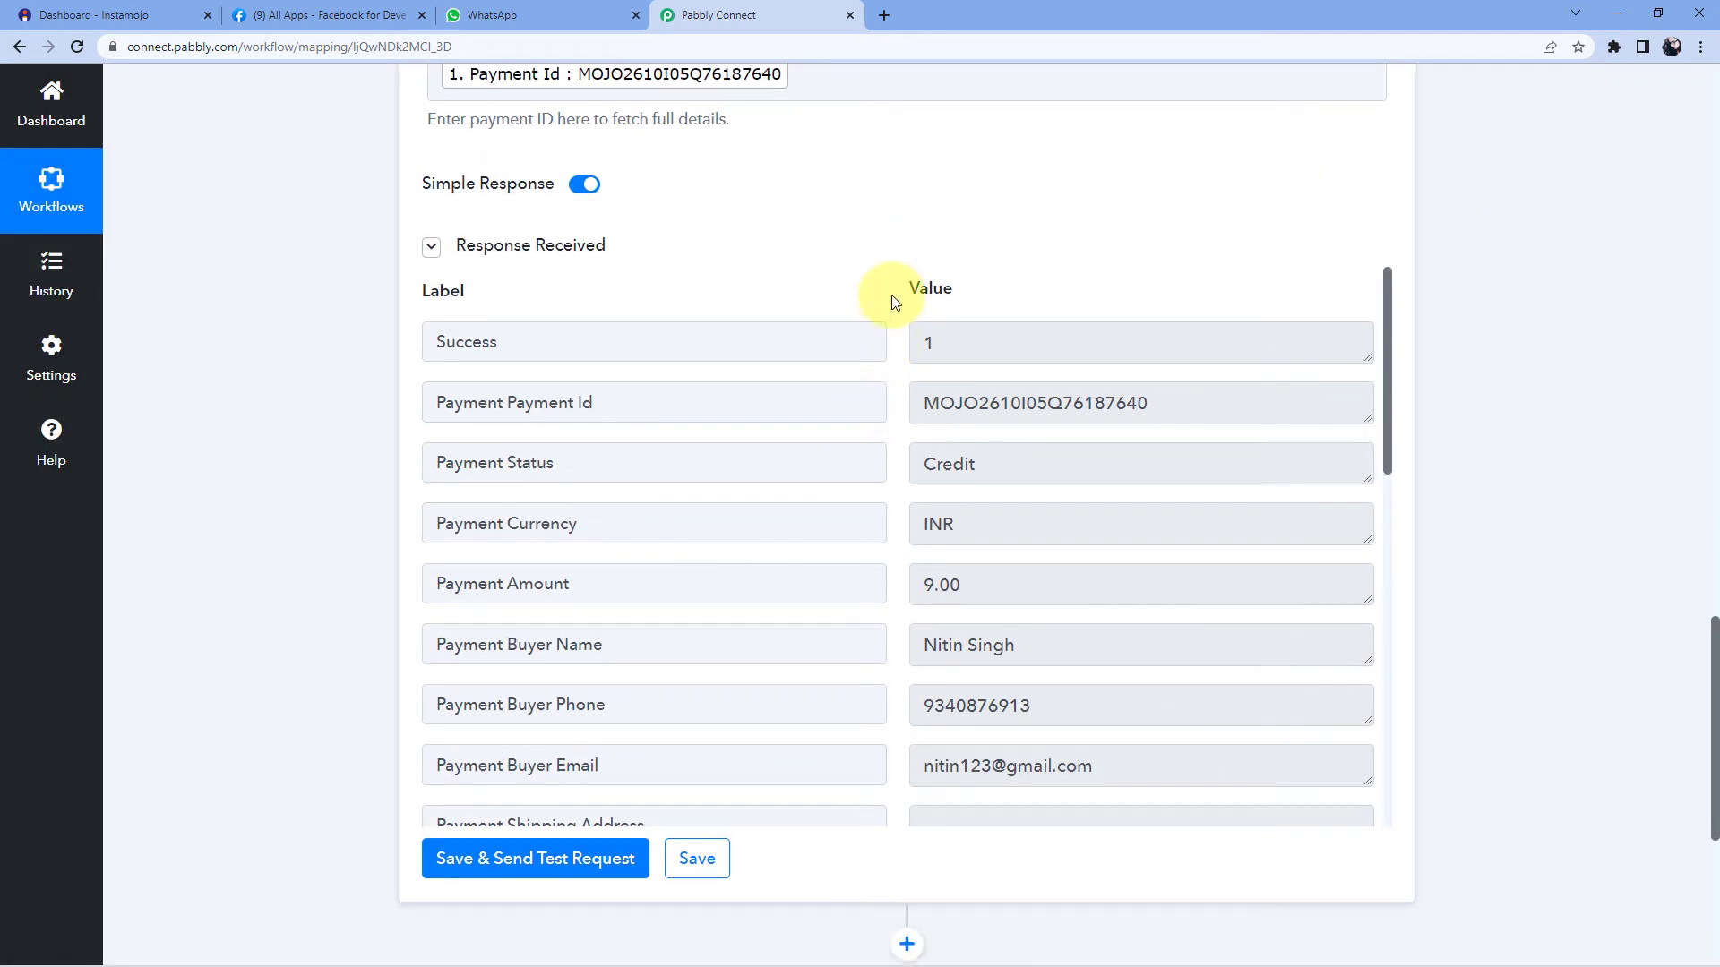
scroll(894, 349, "down", 2)
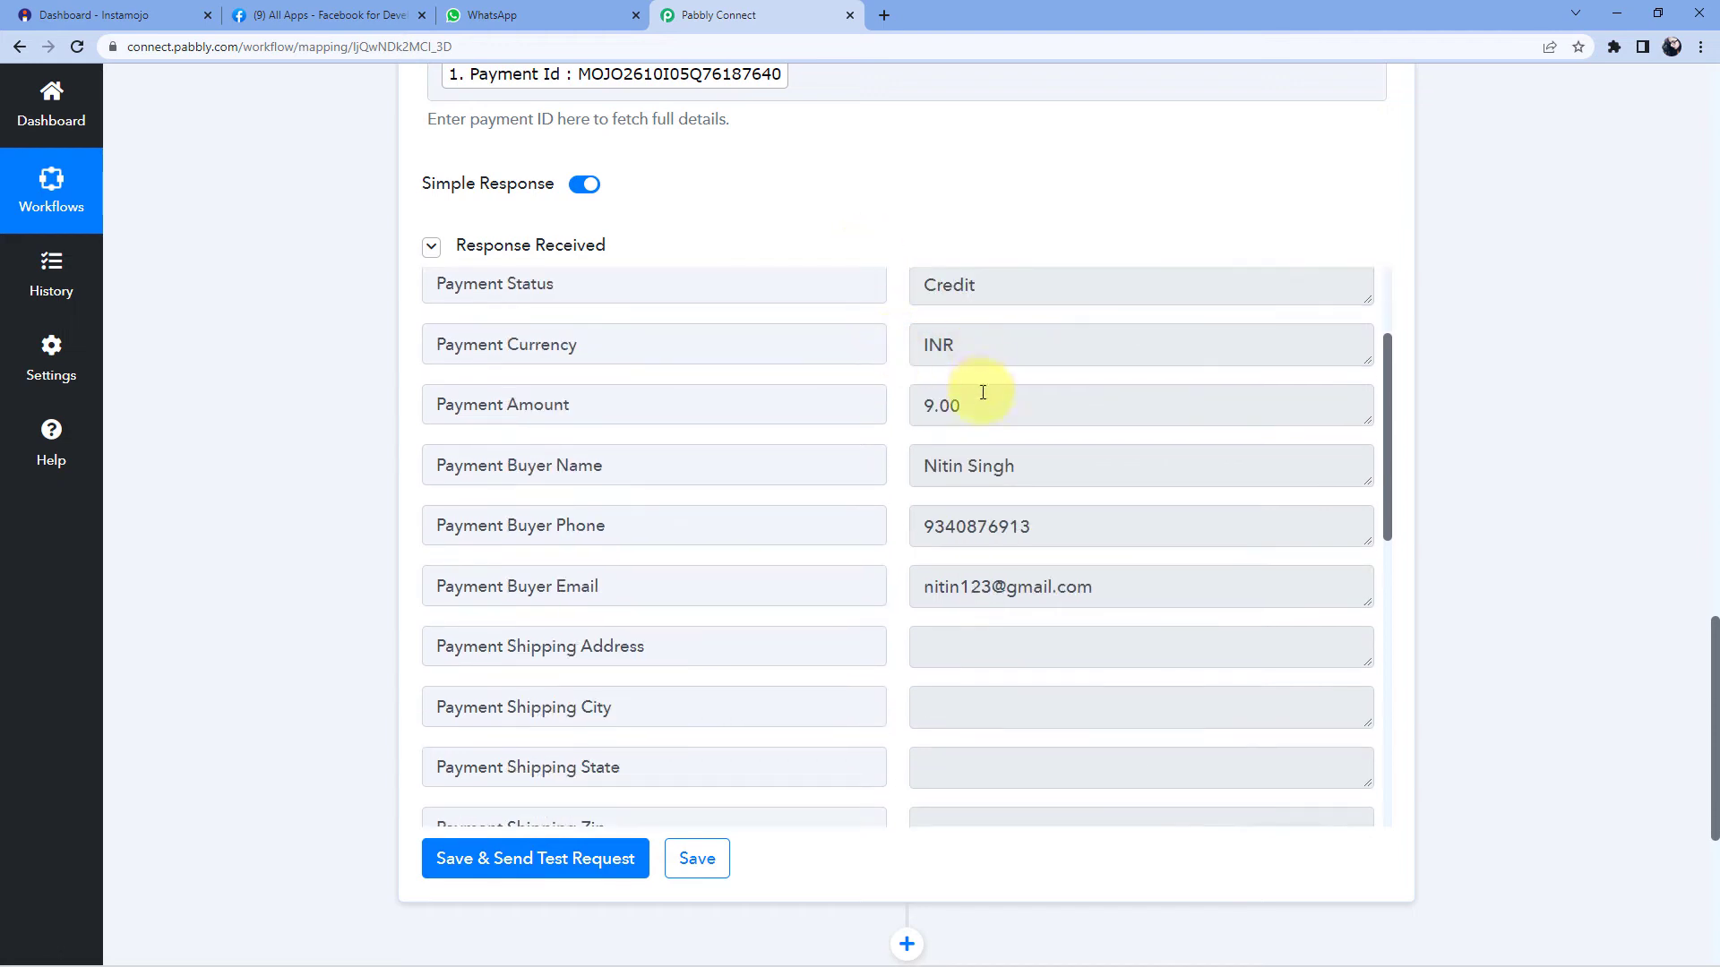
double_click(983, 392)
left_click(891, 427)
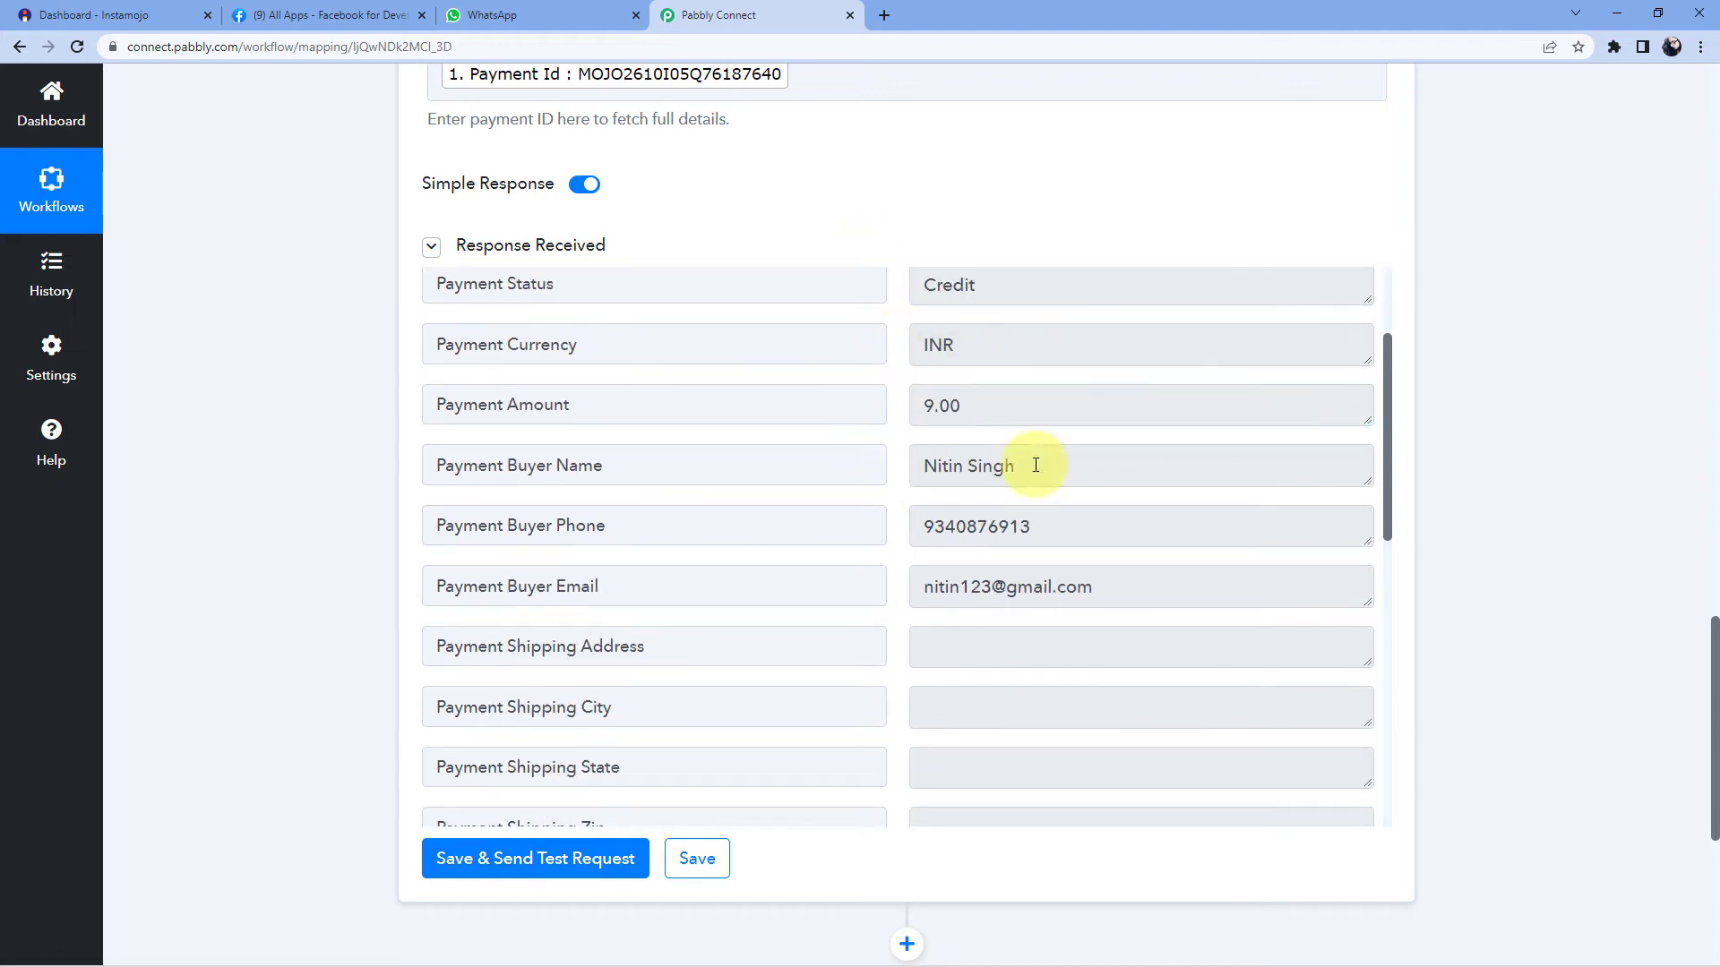
left_click_drag(1035, 465, 903, 467)
left_click(889, 429)
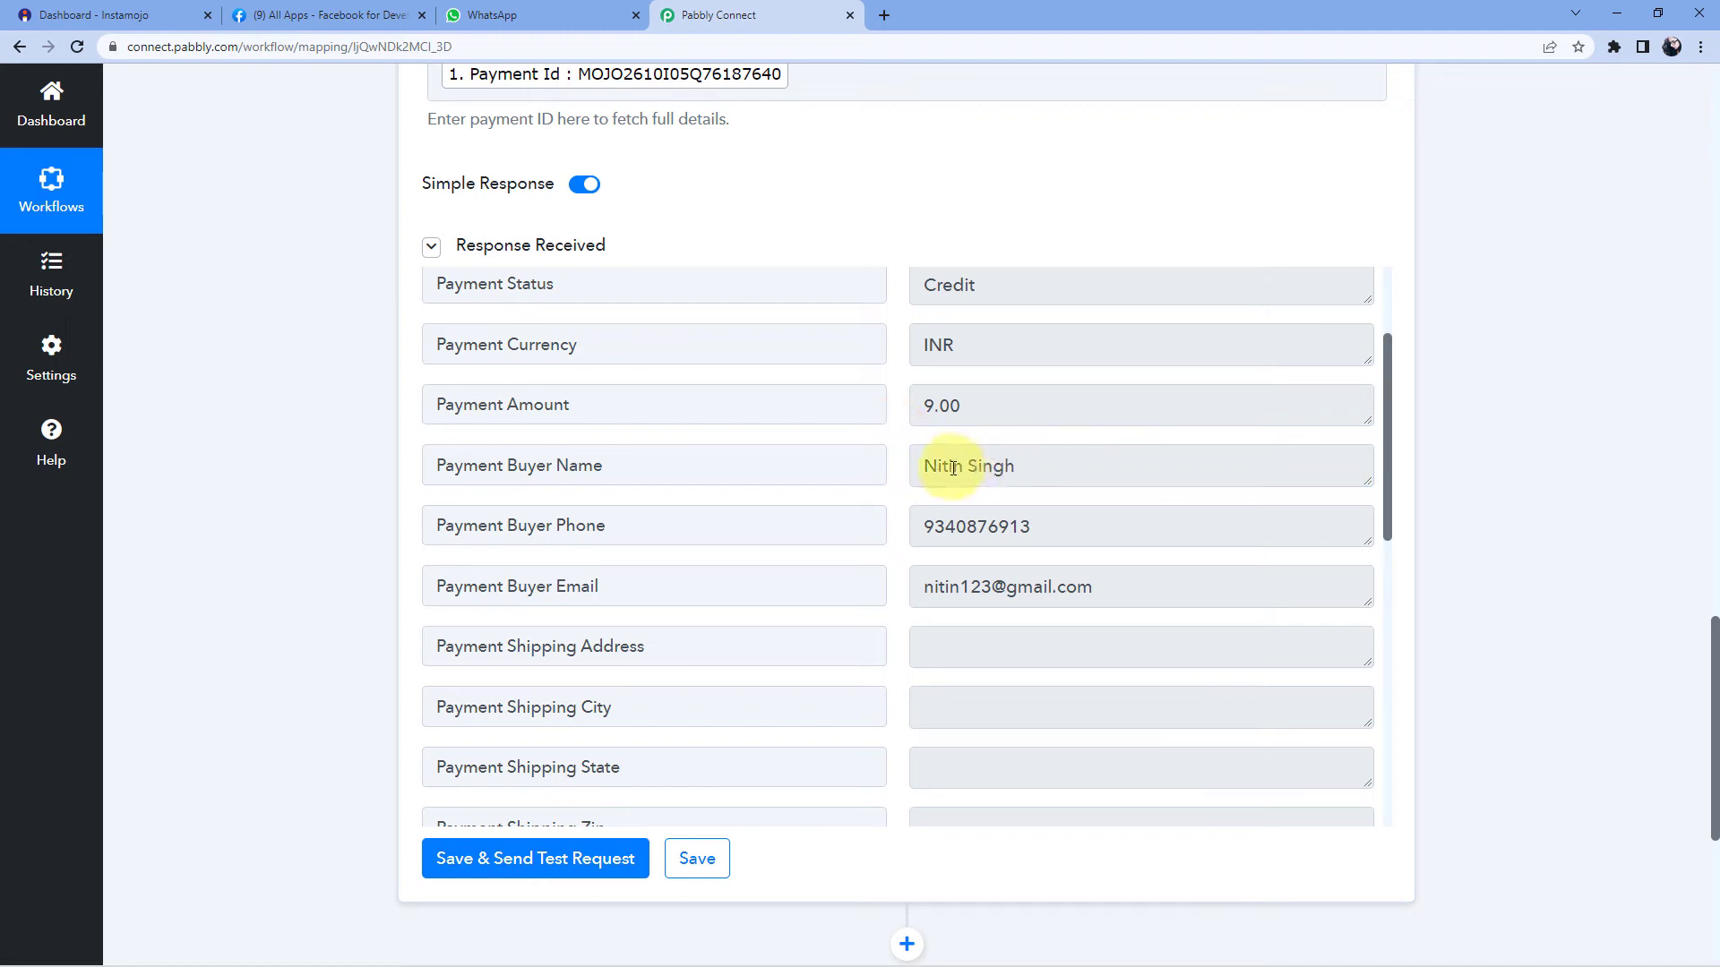
left_click(994, 526)
double_click(994, 526)
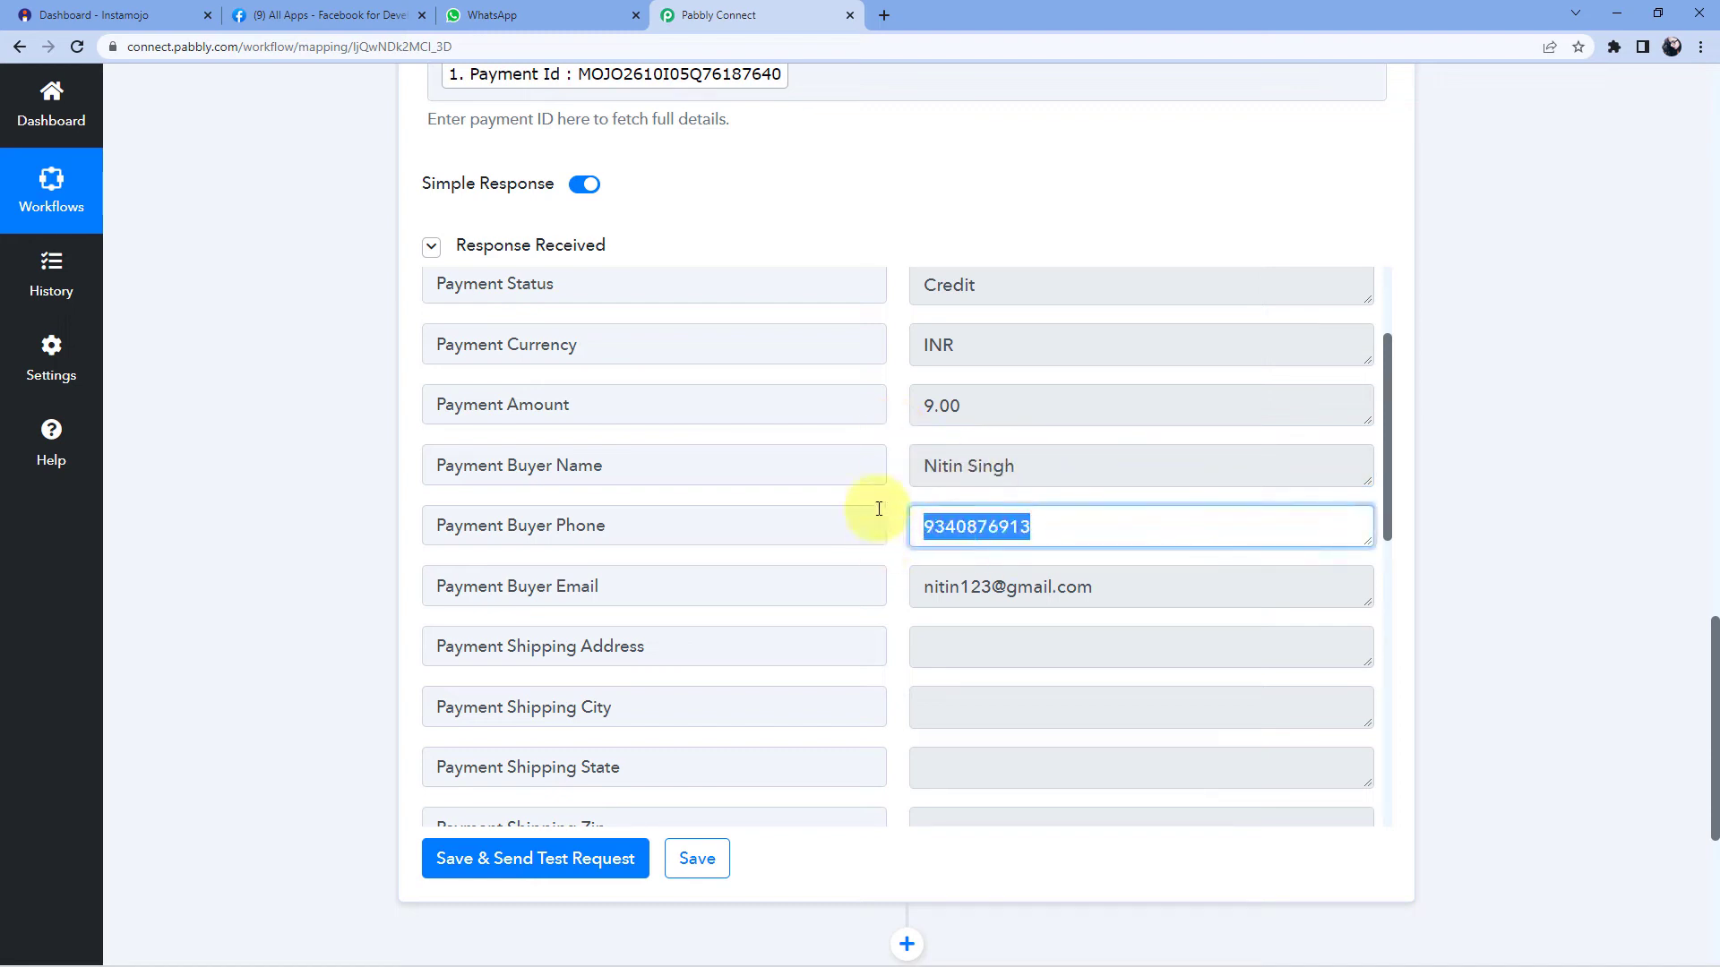
left_click(878, 489)
left_click(947, 607)
left_click_drag(1087, 586, 925, 586)
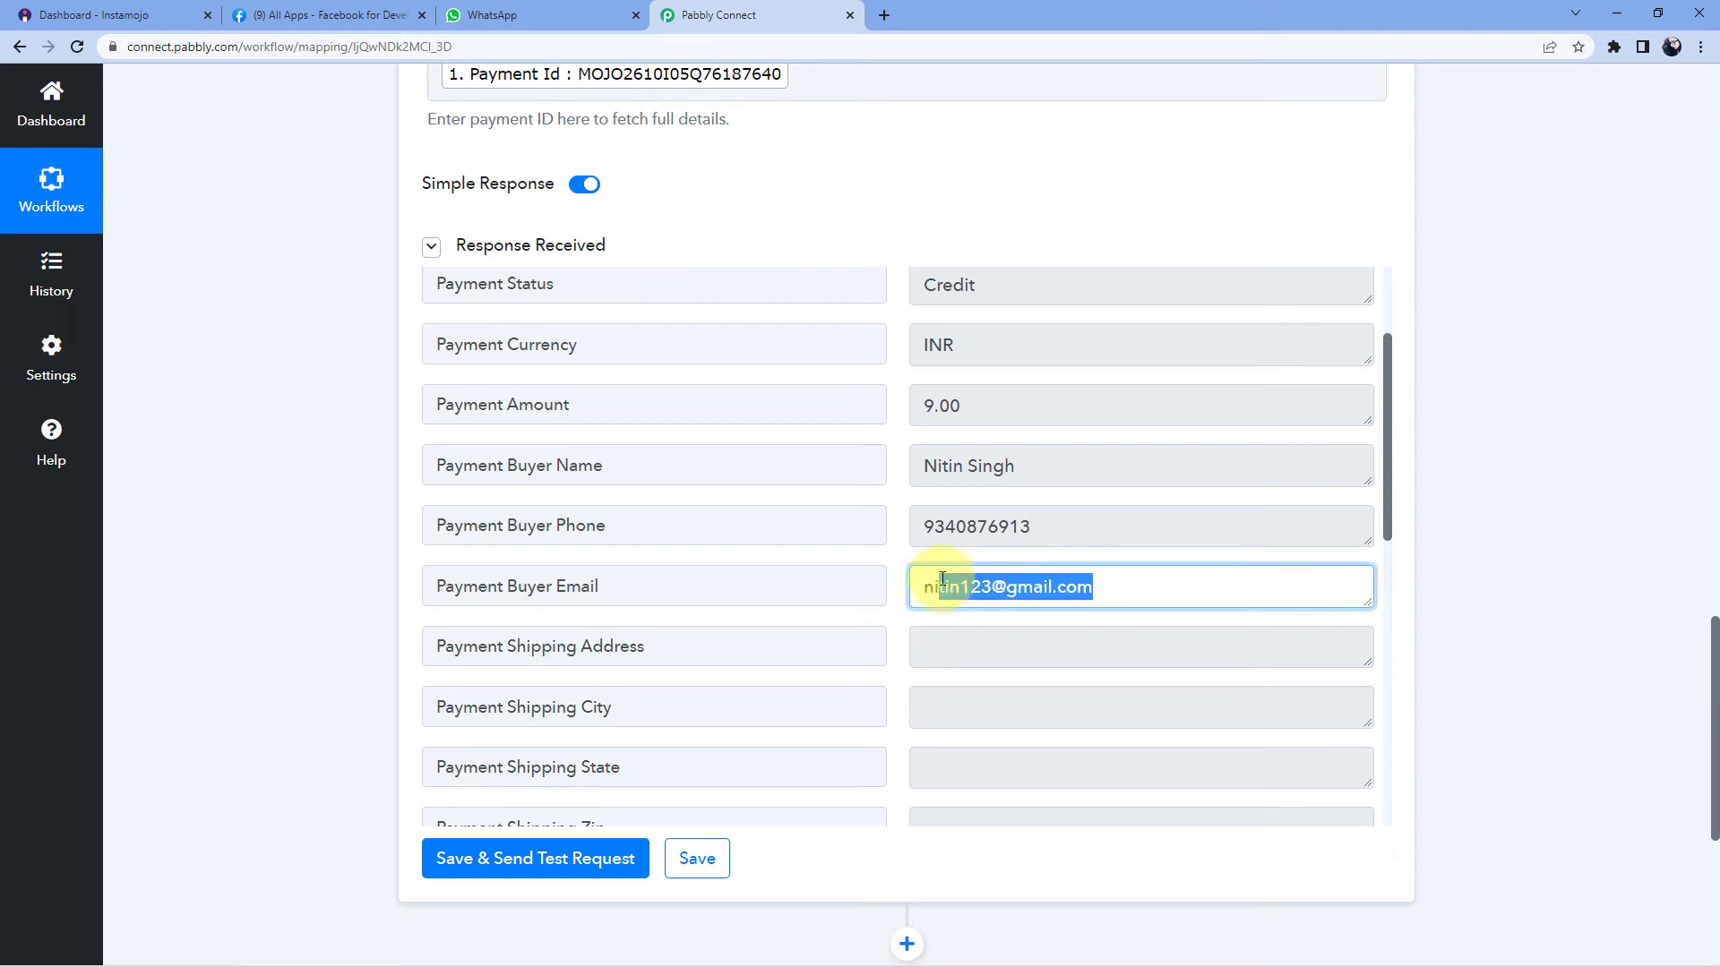
left_click(863, 219)
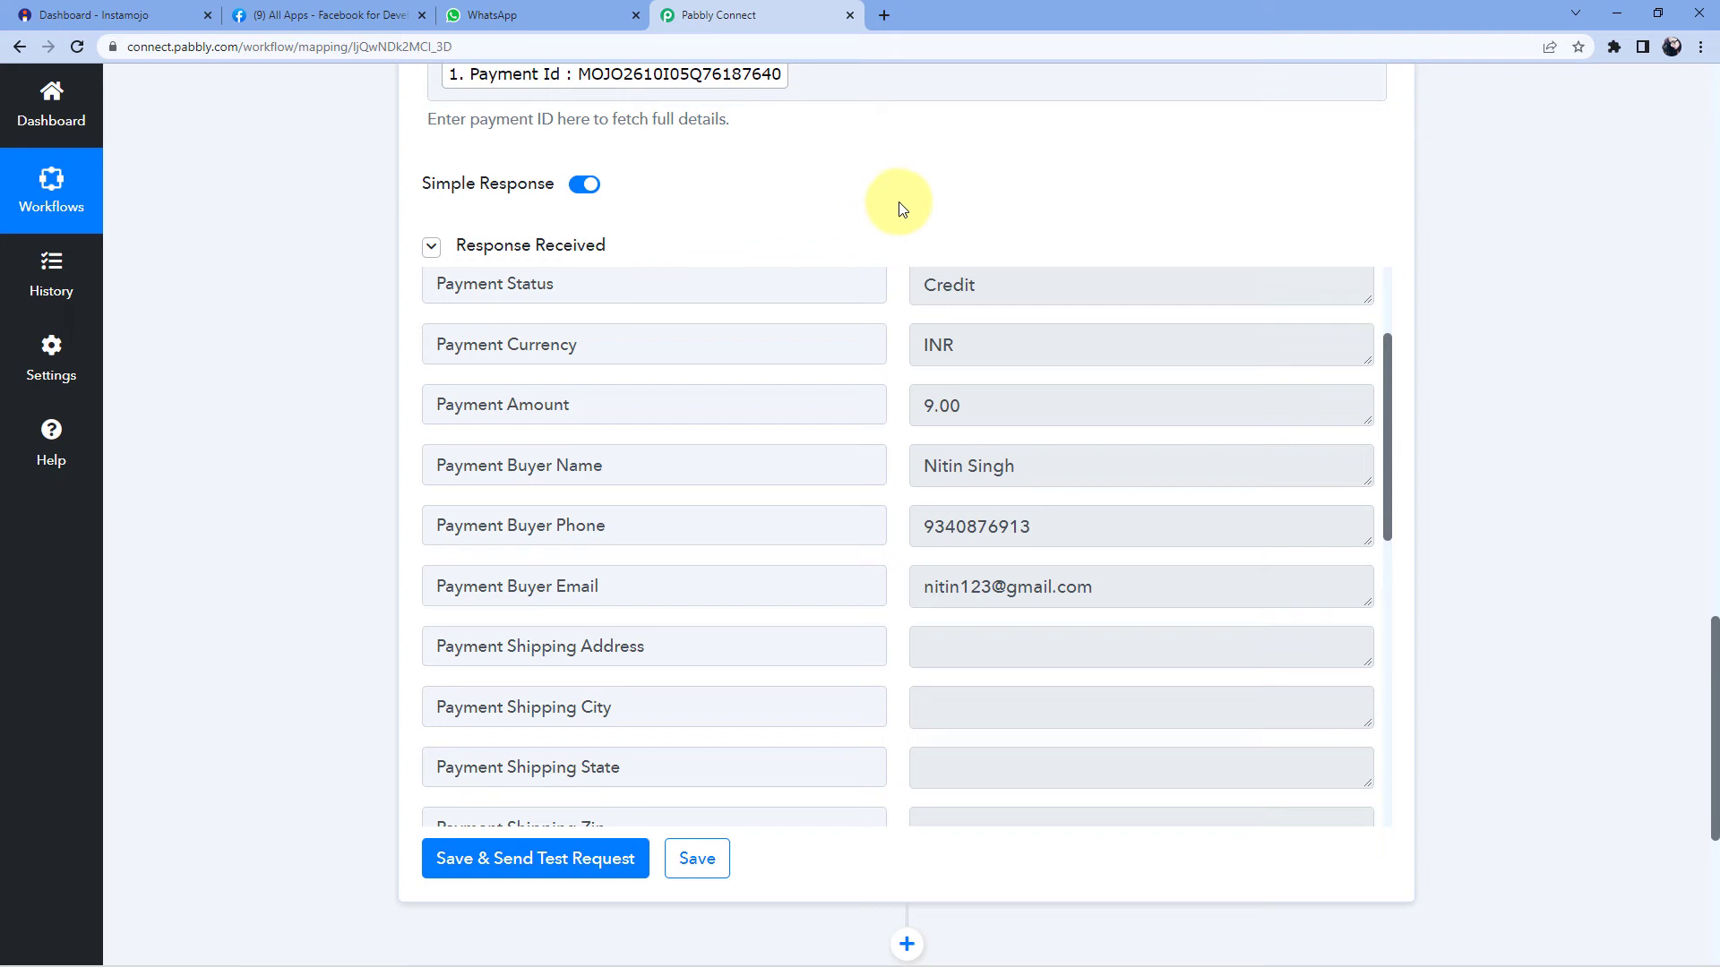
scroll(1499, 248, "down", 3)
scroll(1499, 248, "down", 3)
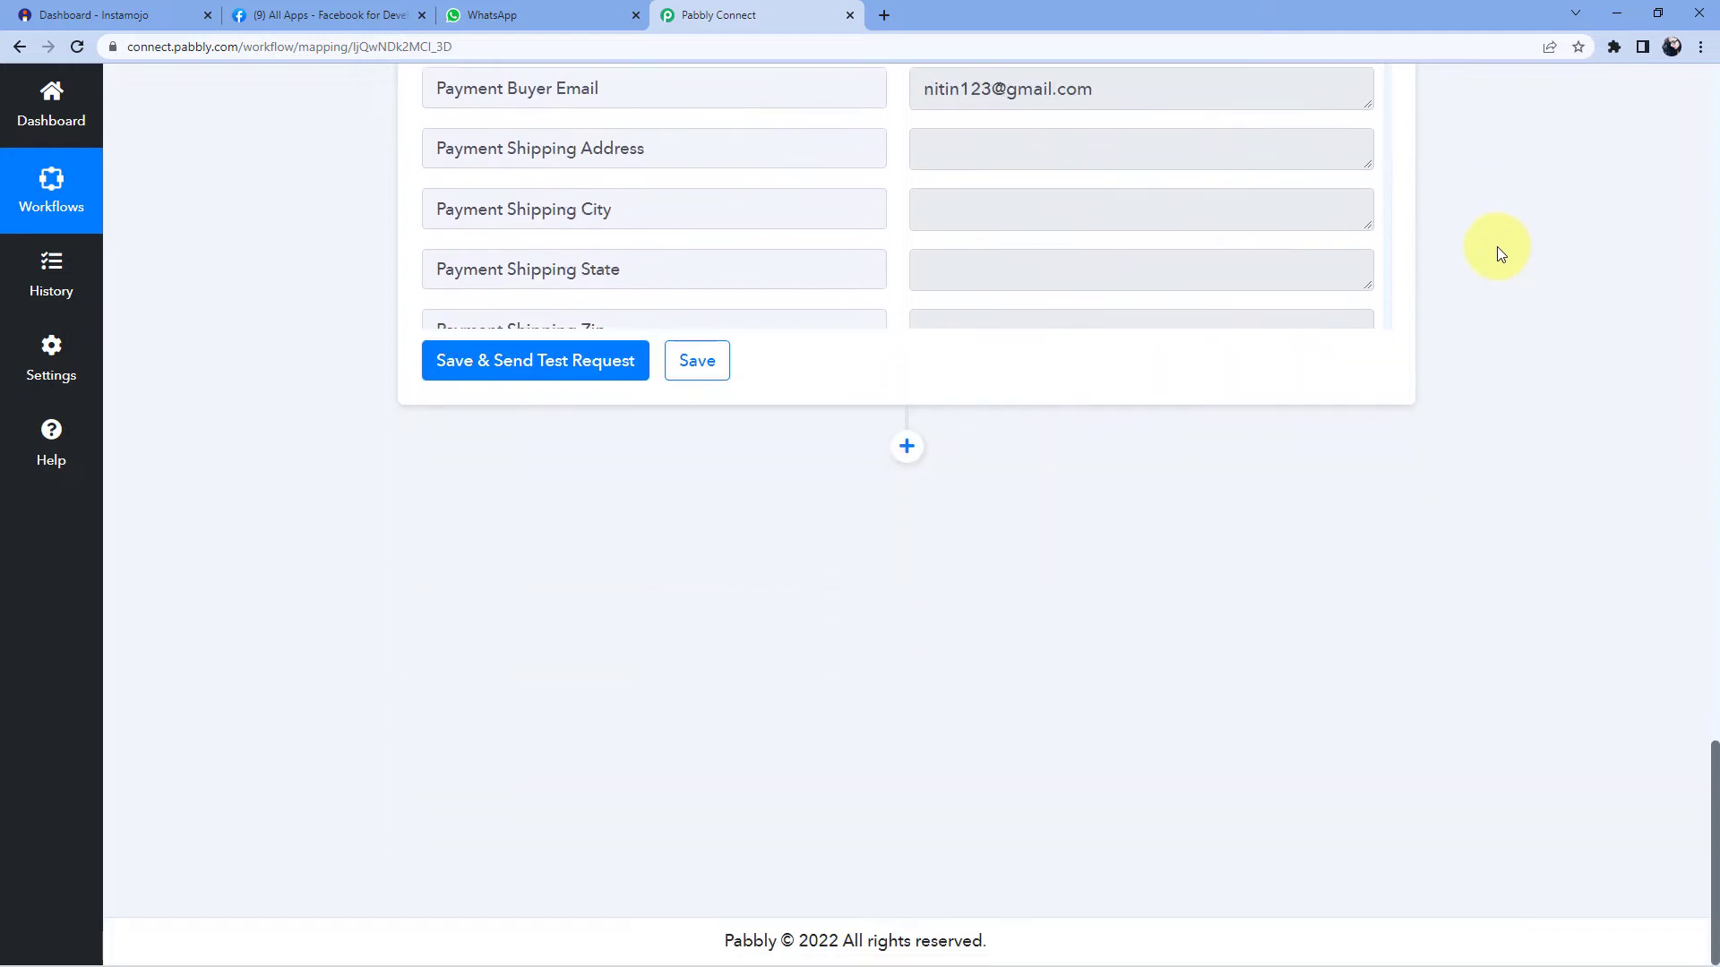
- Add a WhatsApp Cloud API action with the Send Template Message event and bring up its account connection
left_click(906, 448)
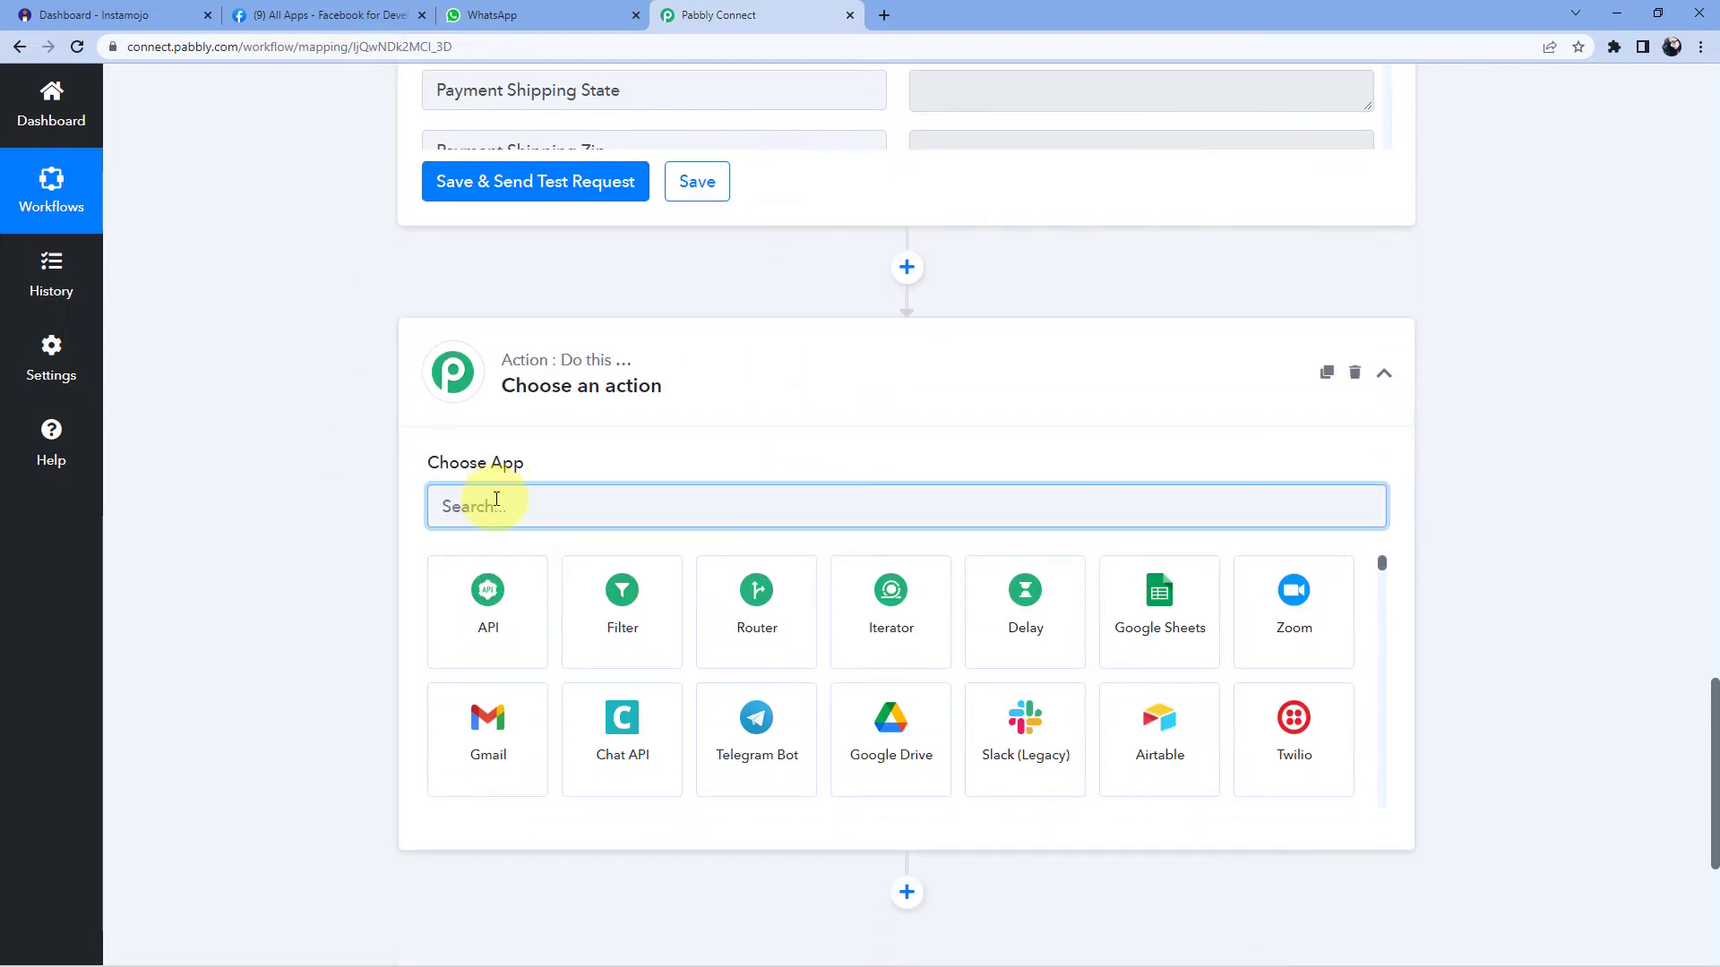
type("WhatsAp")
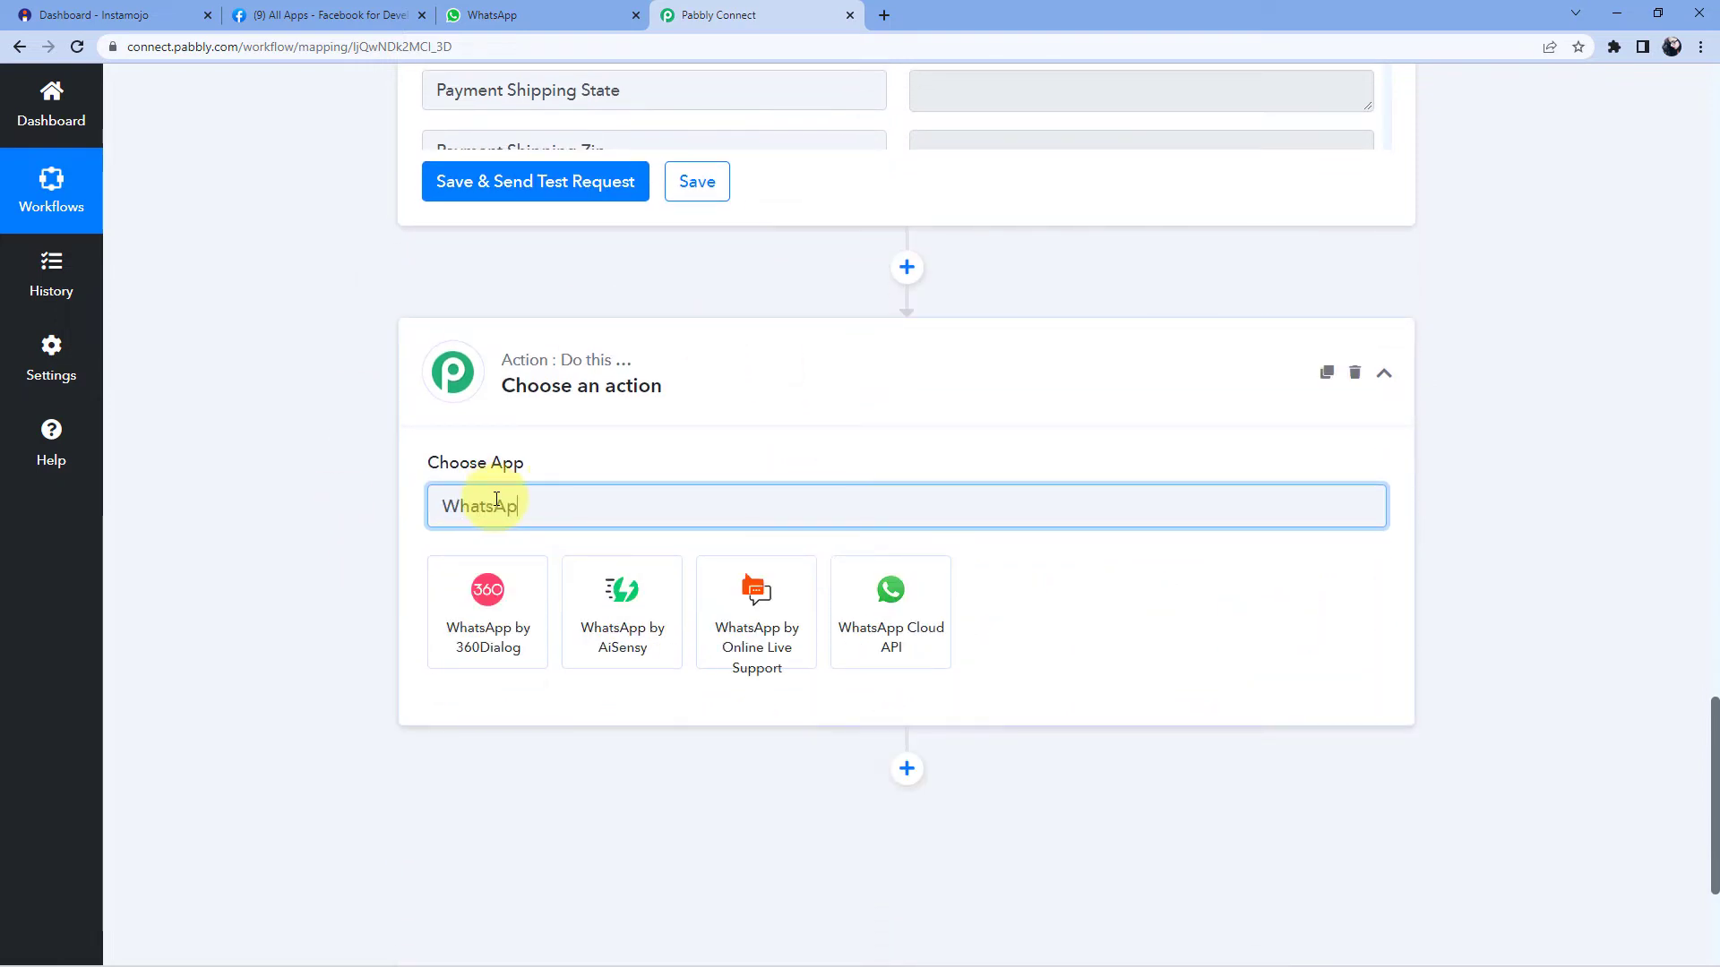
left_click(888, 564)
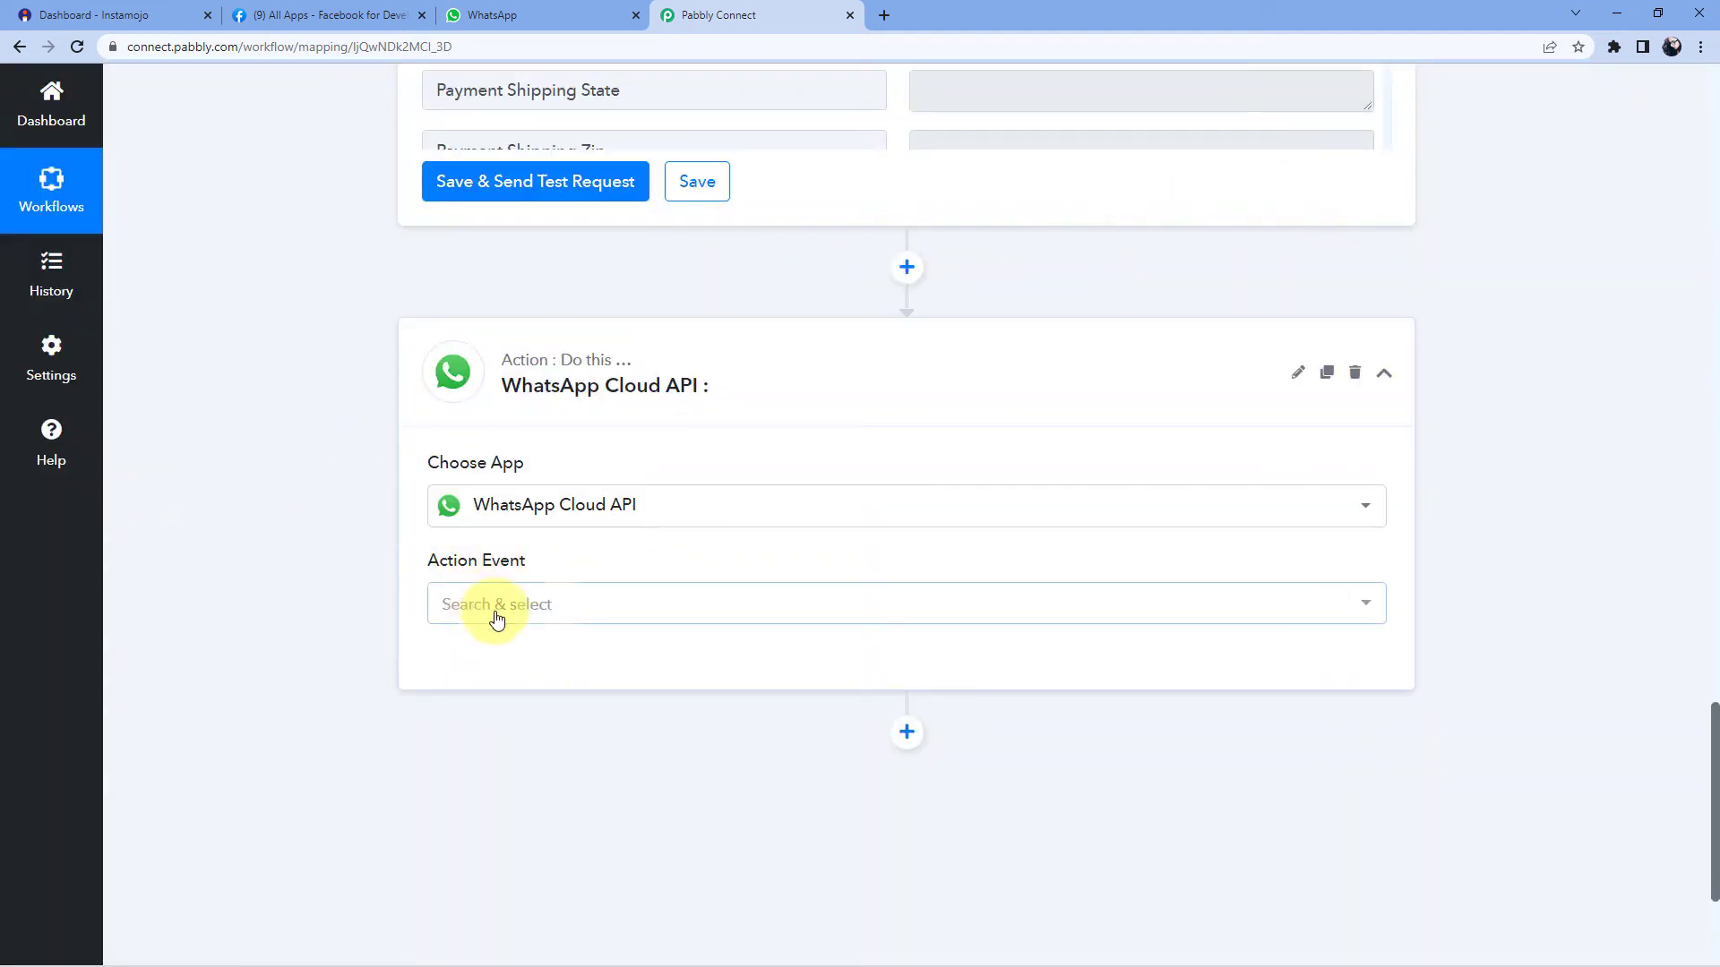
left_click(537, 611)
left_click(555, 724)
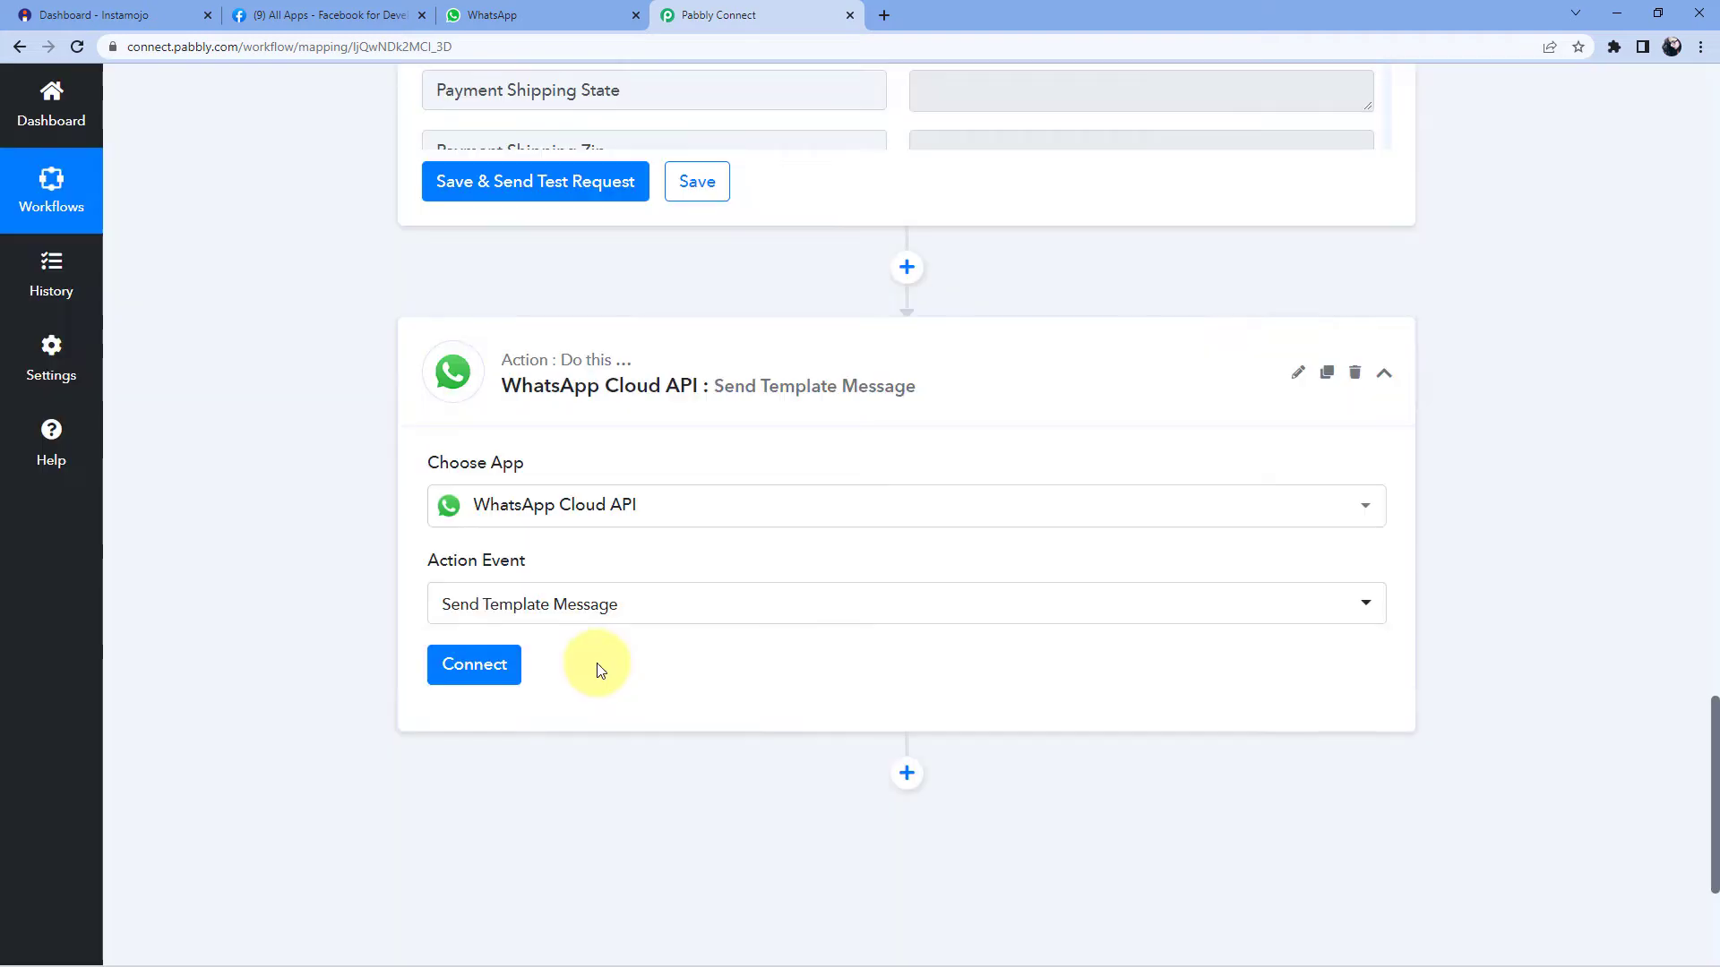
left_click(480, 664)
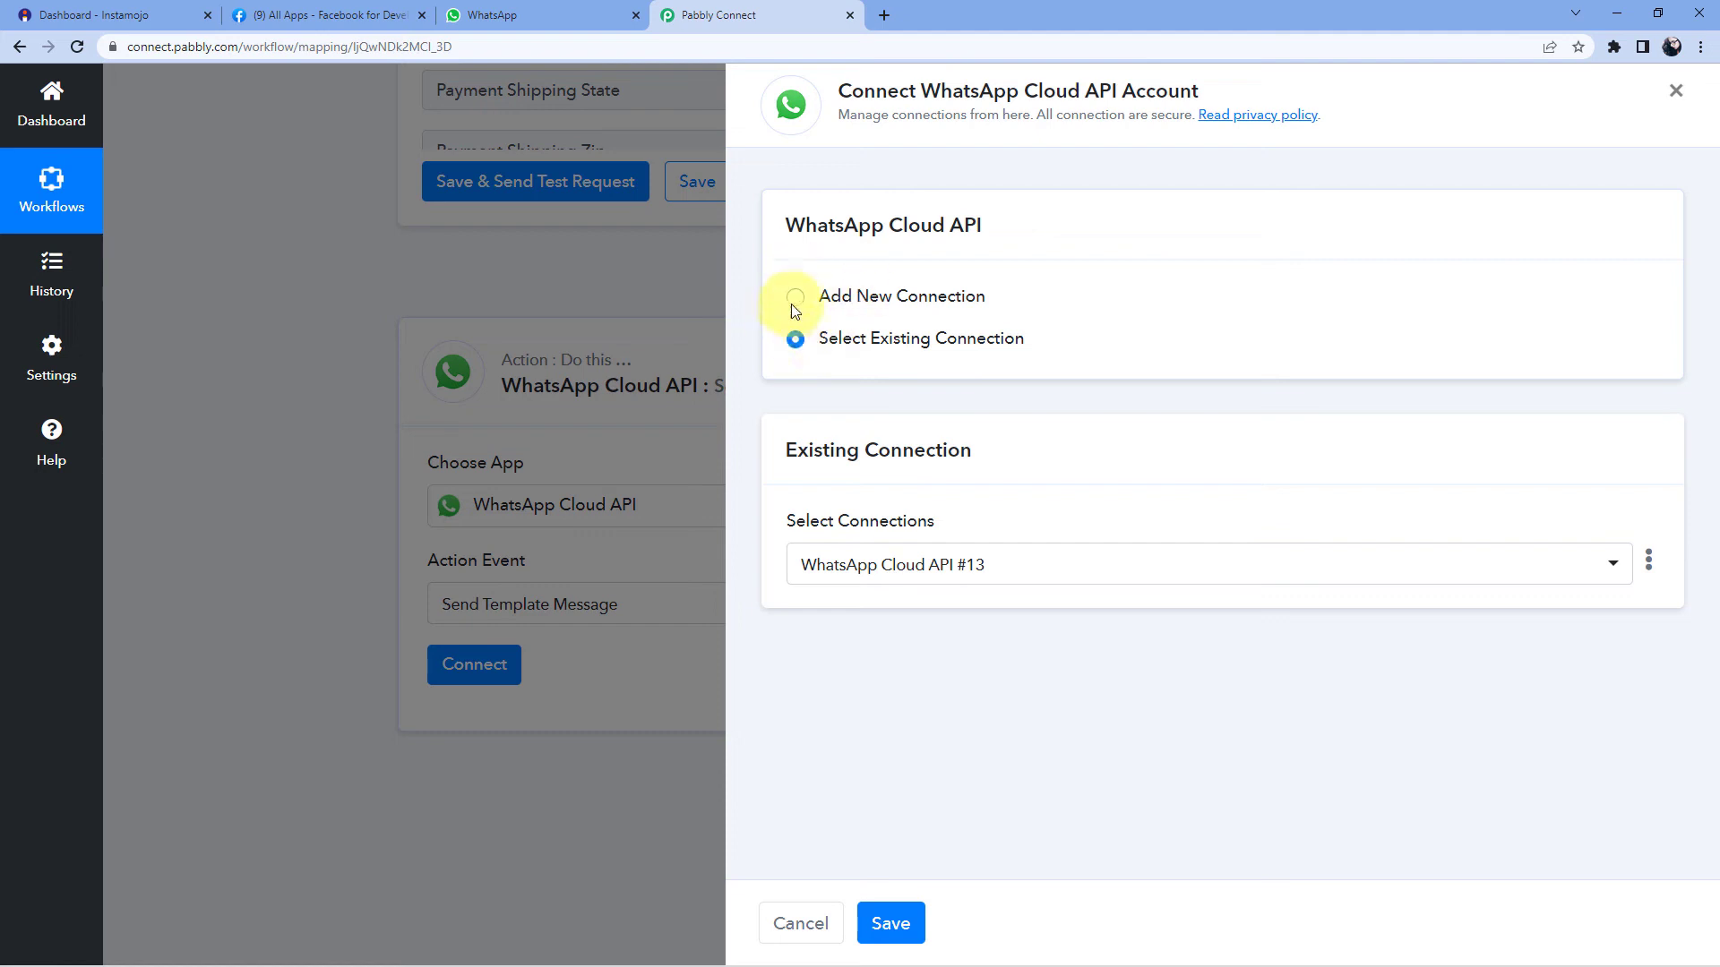
- Choose Add New Connection to reveal the WhatsApp Cloud API #14 token and ID fields
left_click(795, 302)
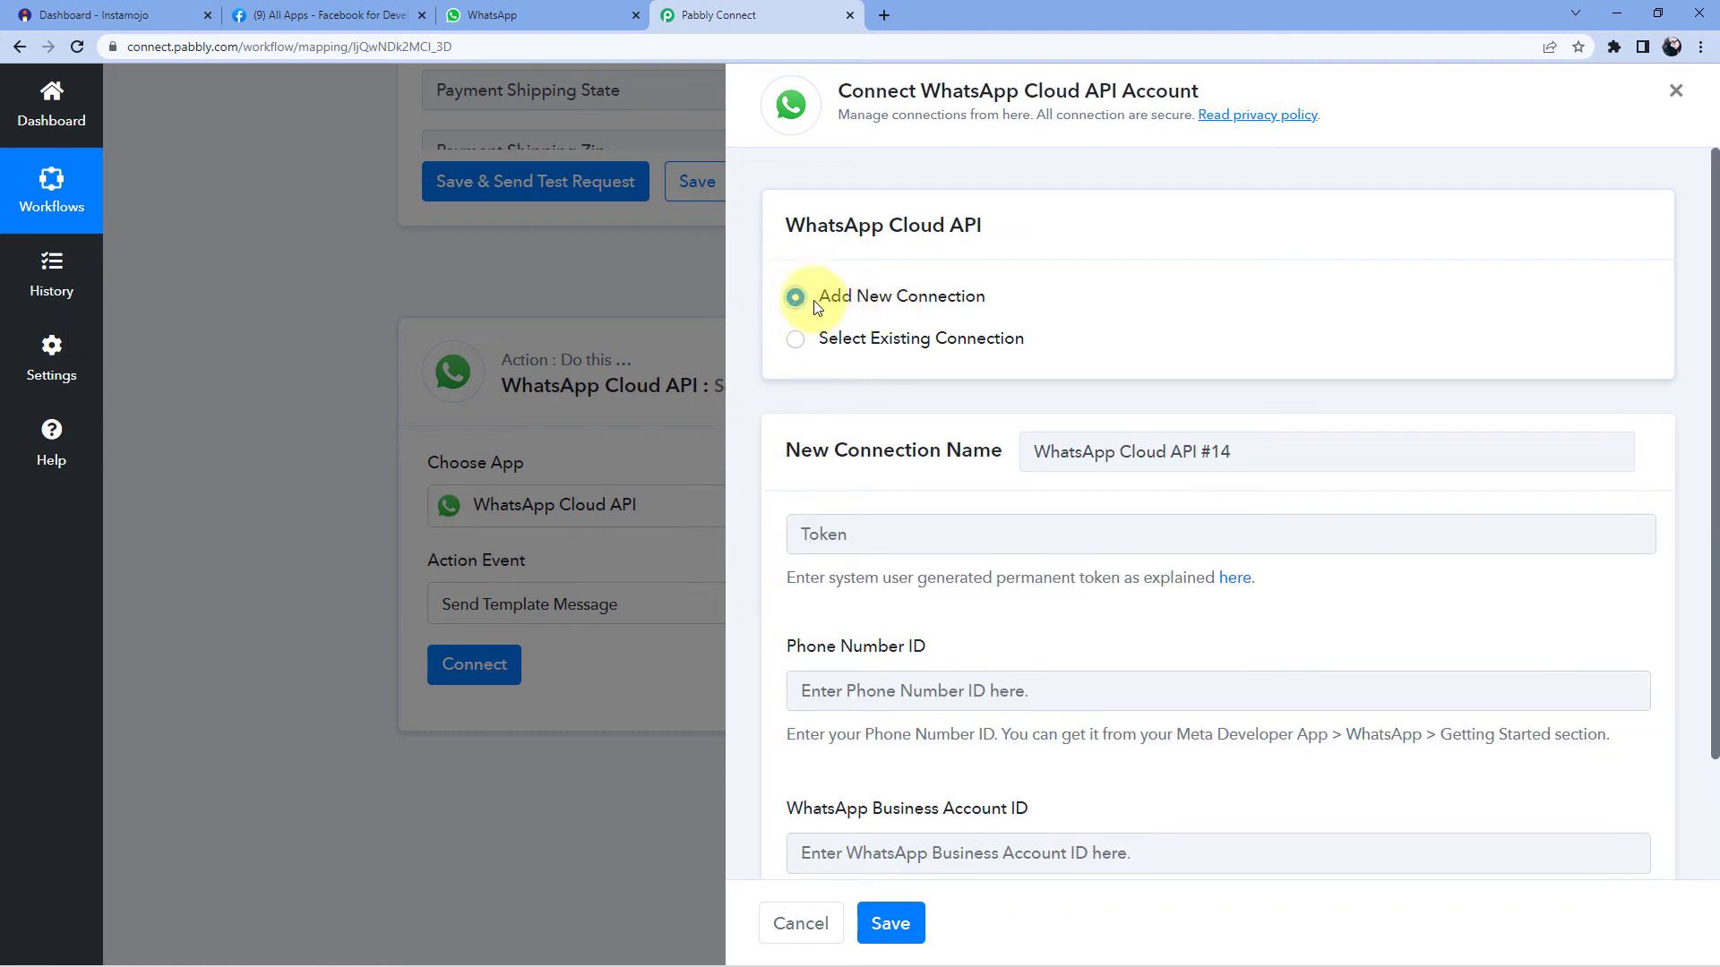
scroll(985, 300, "down", 2)
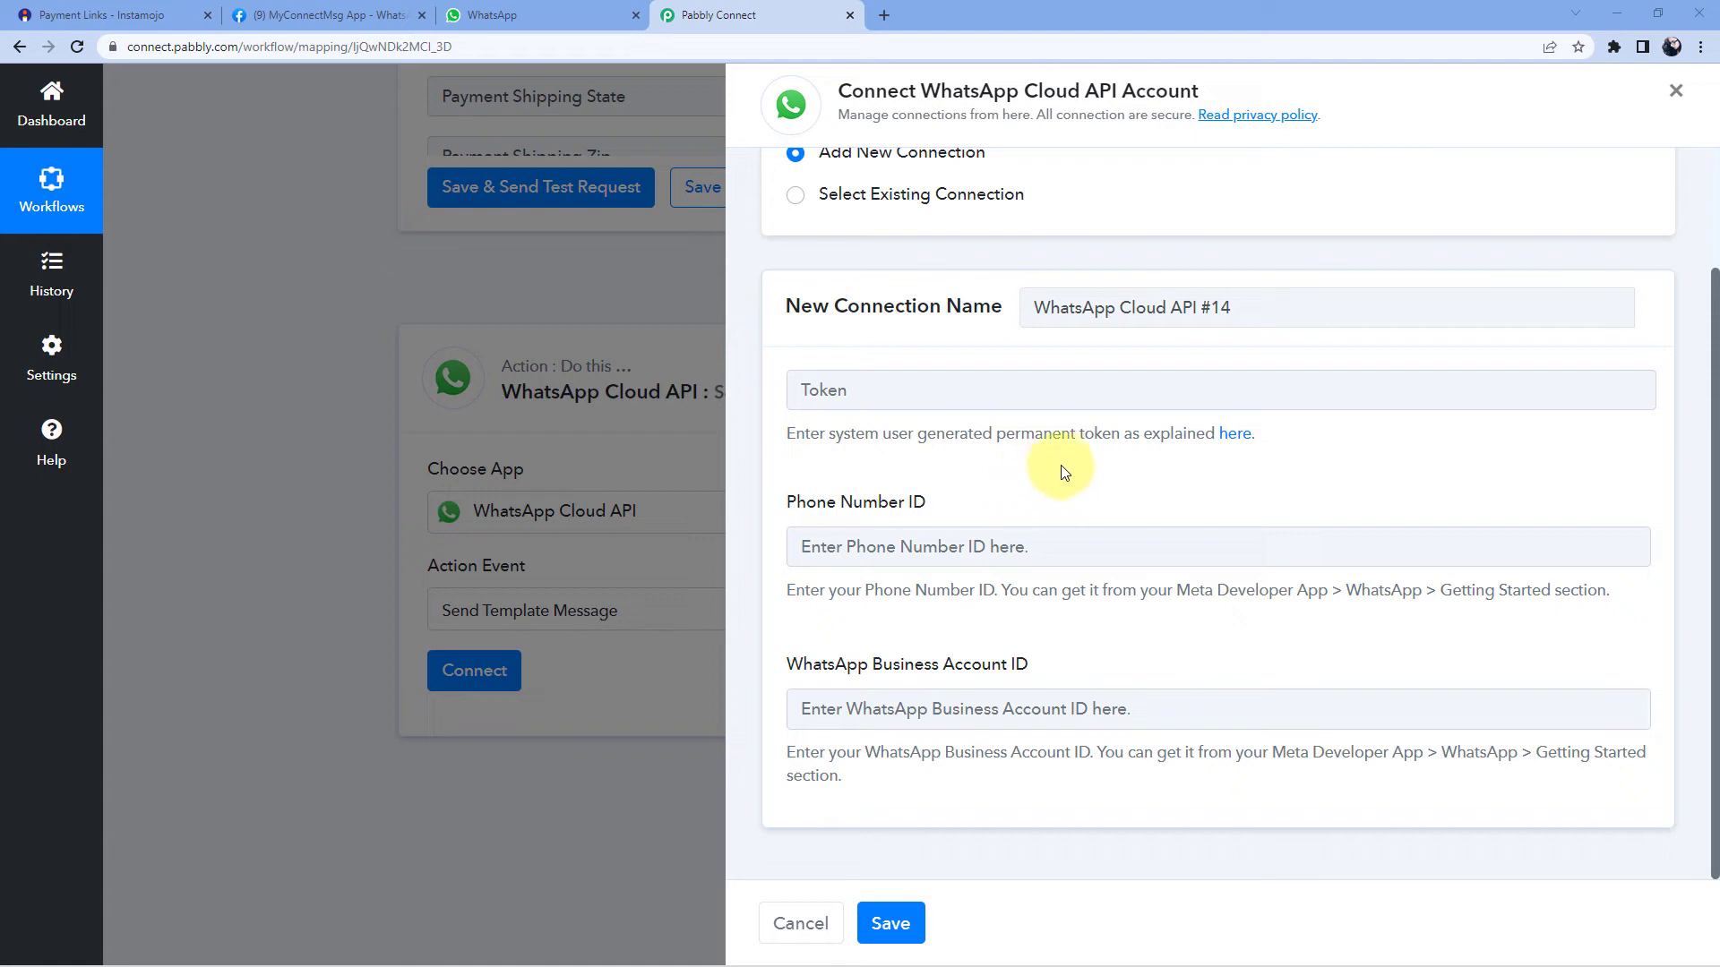
- Copy the phone number ID from Meta for Developers into the Phone Number ID field
left_click(345, 18)
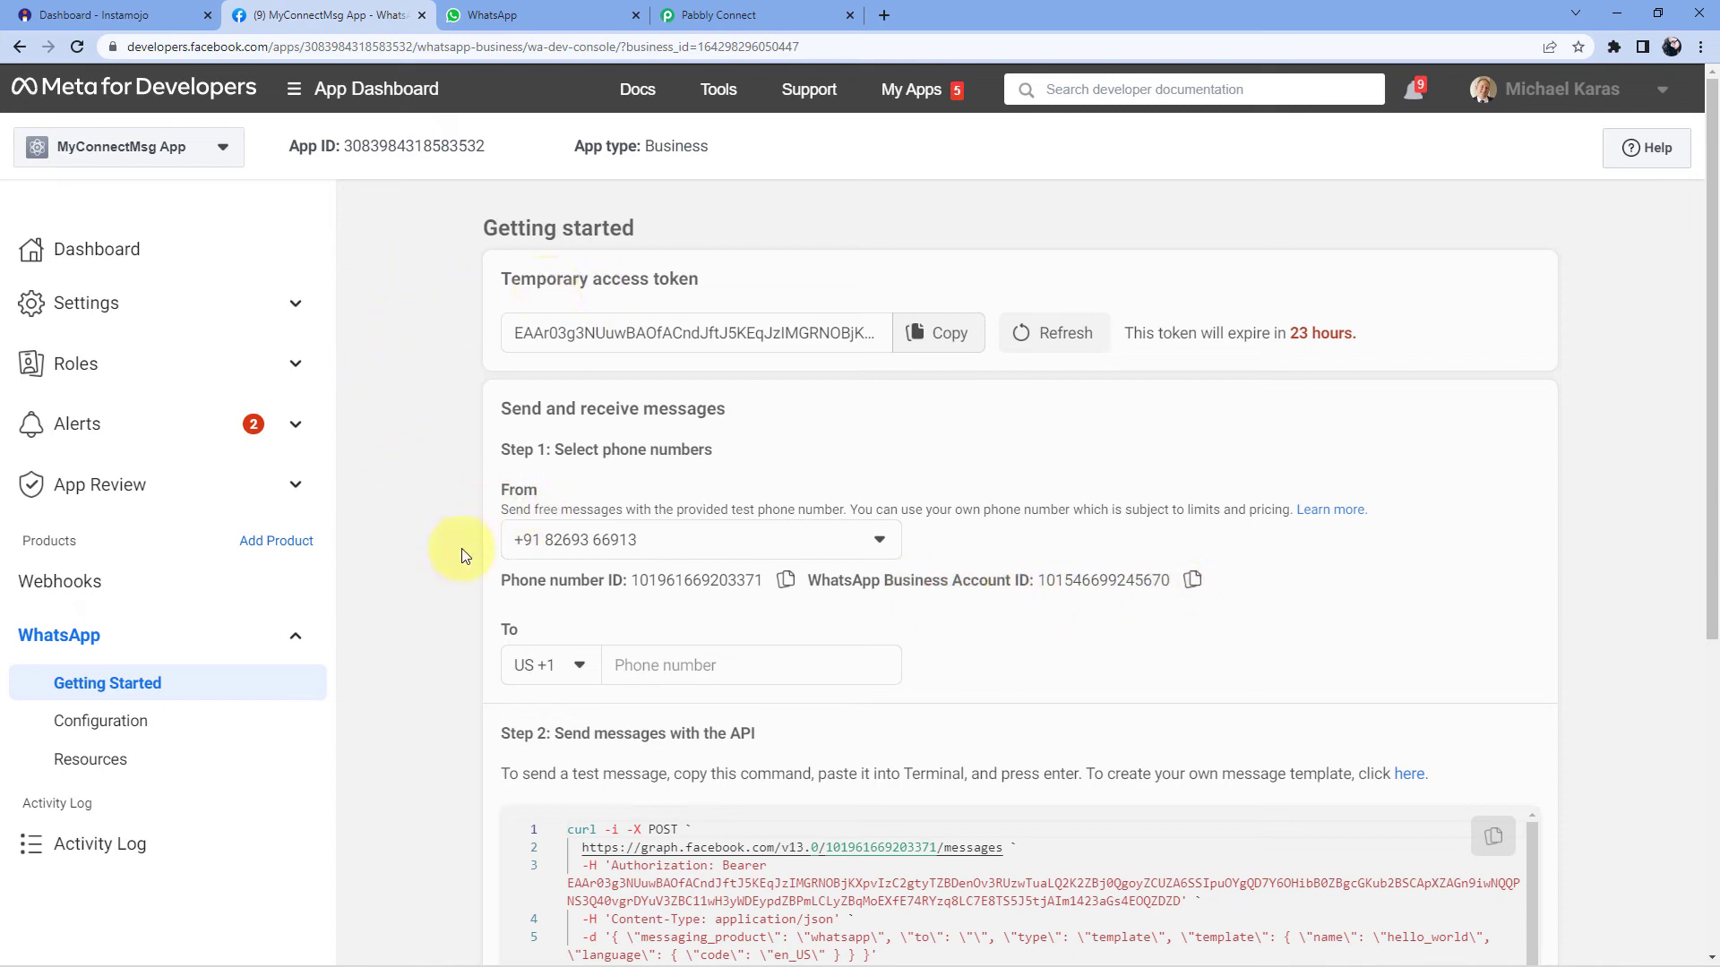
left_click(758, 5)
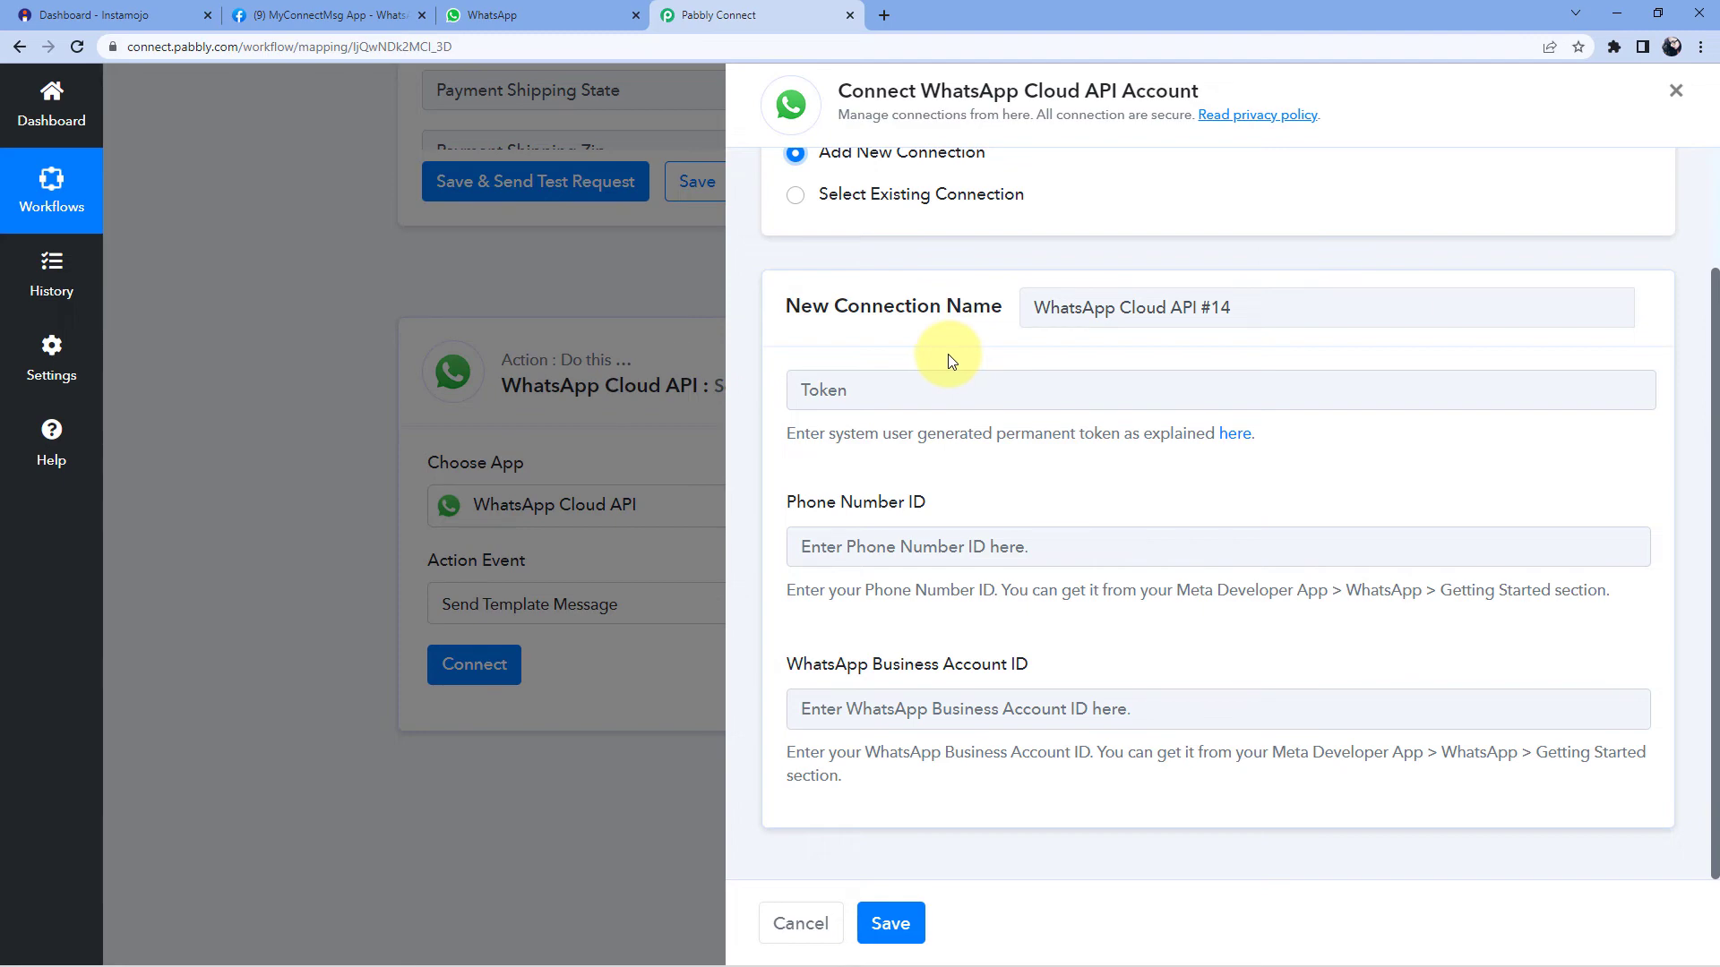
left_click(369, 14)
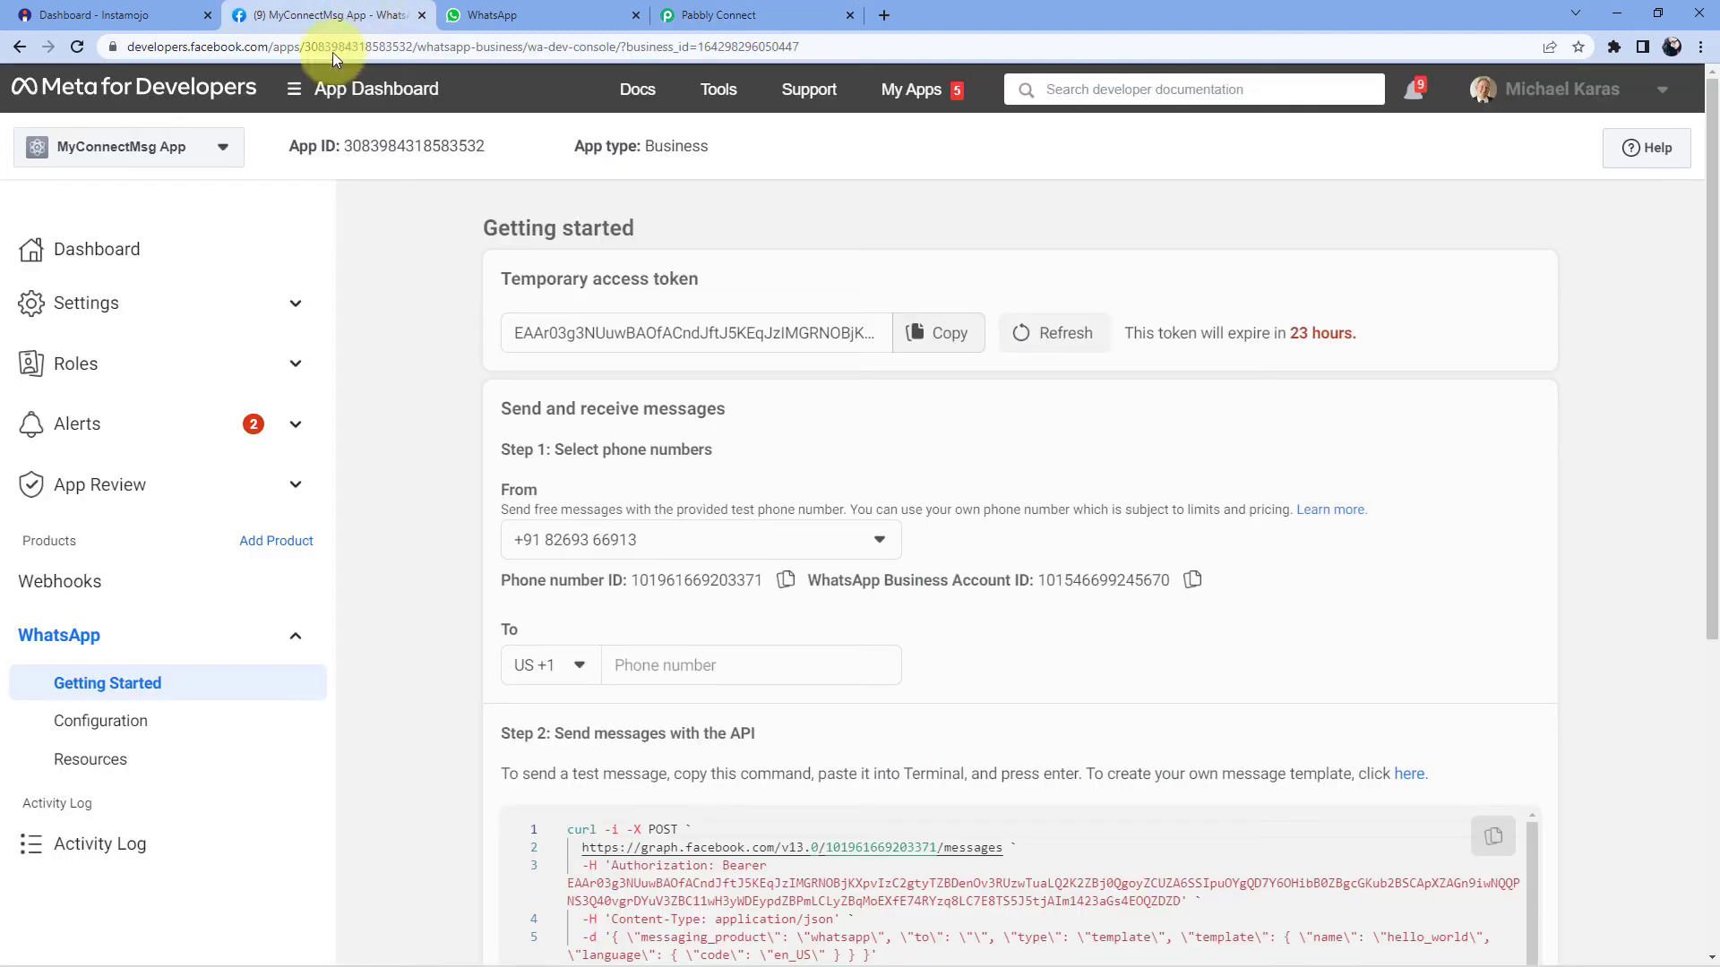
left_click(786, 582)
left_click(757, 14)
left_click(855, 552)
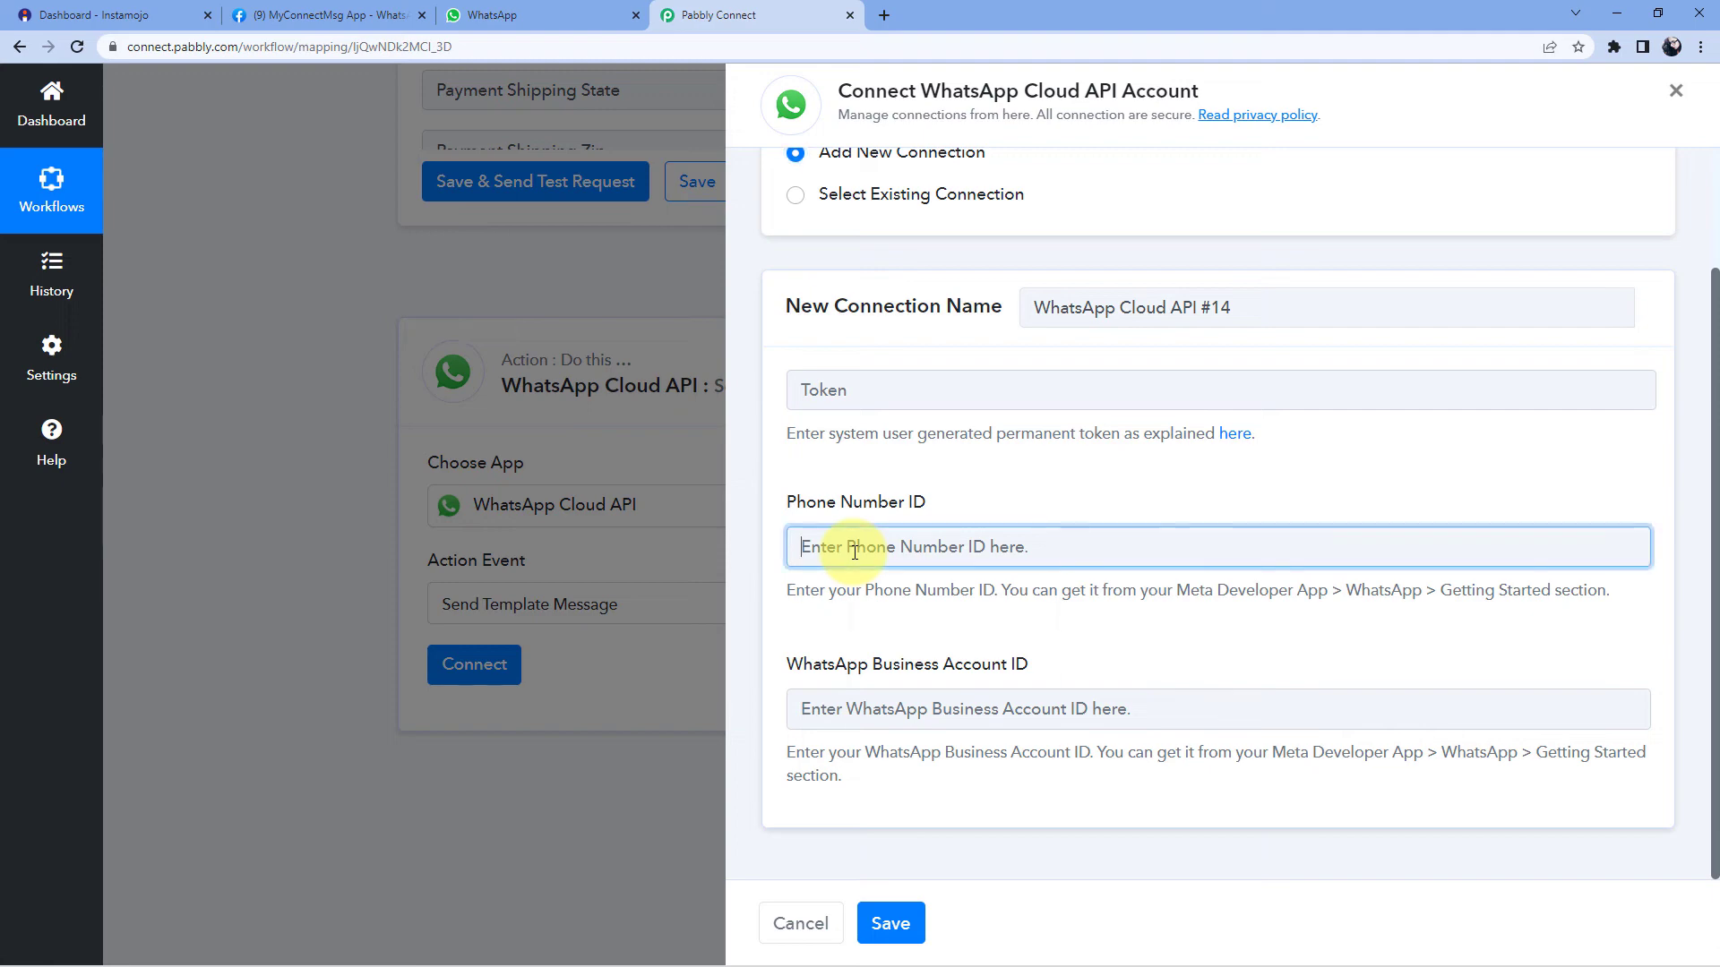
right_click(854, 552)
left_click(942, 694)
- Copy the WhatsApp Business Account ID from Meta into the matching connection field
left_click(346, 14)
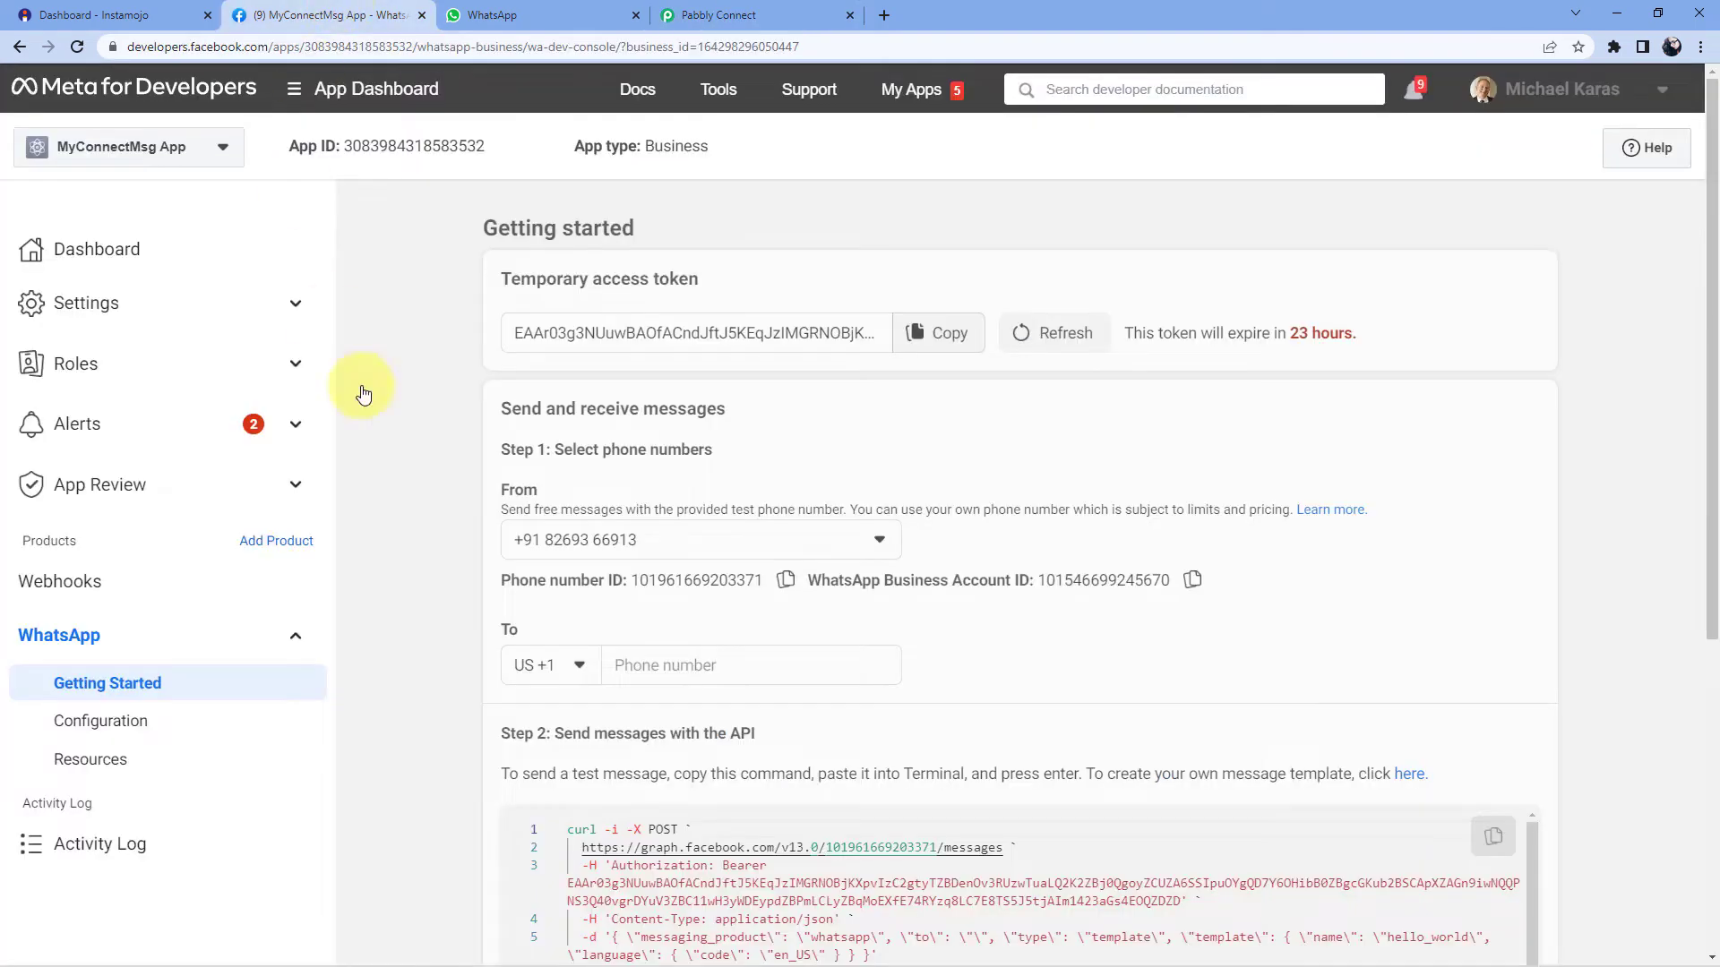
left_click(1192, 581)
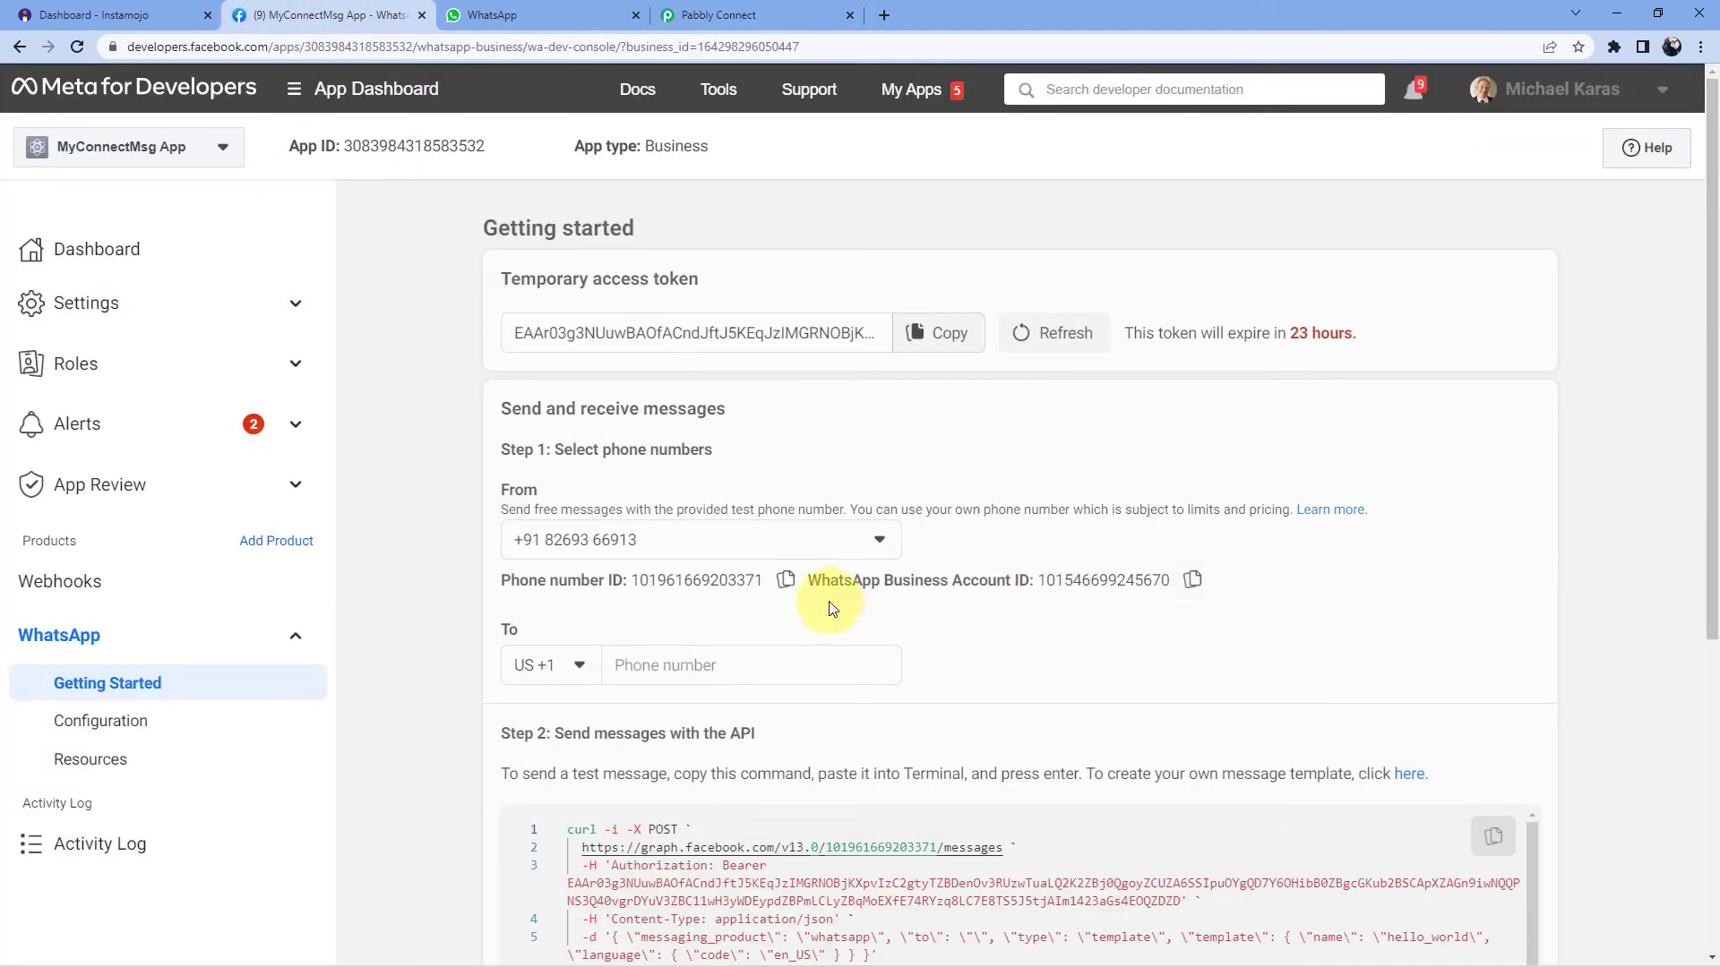
left_click(758, 15)
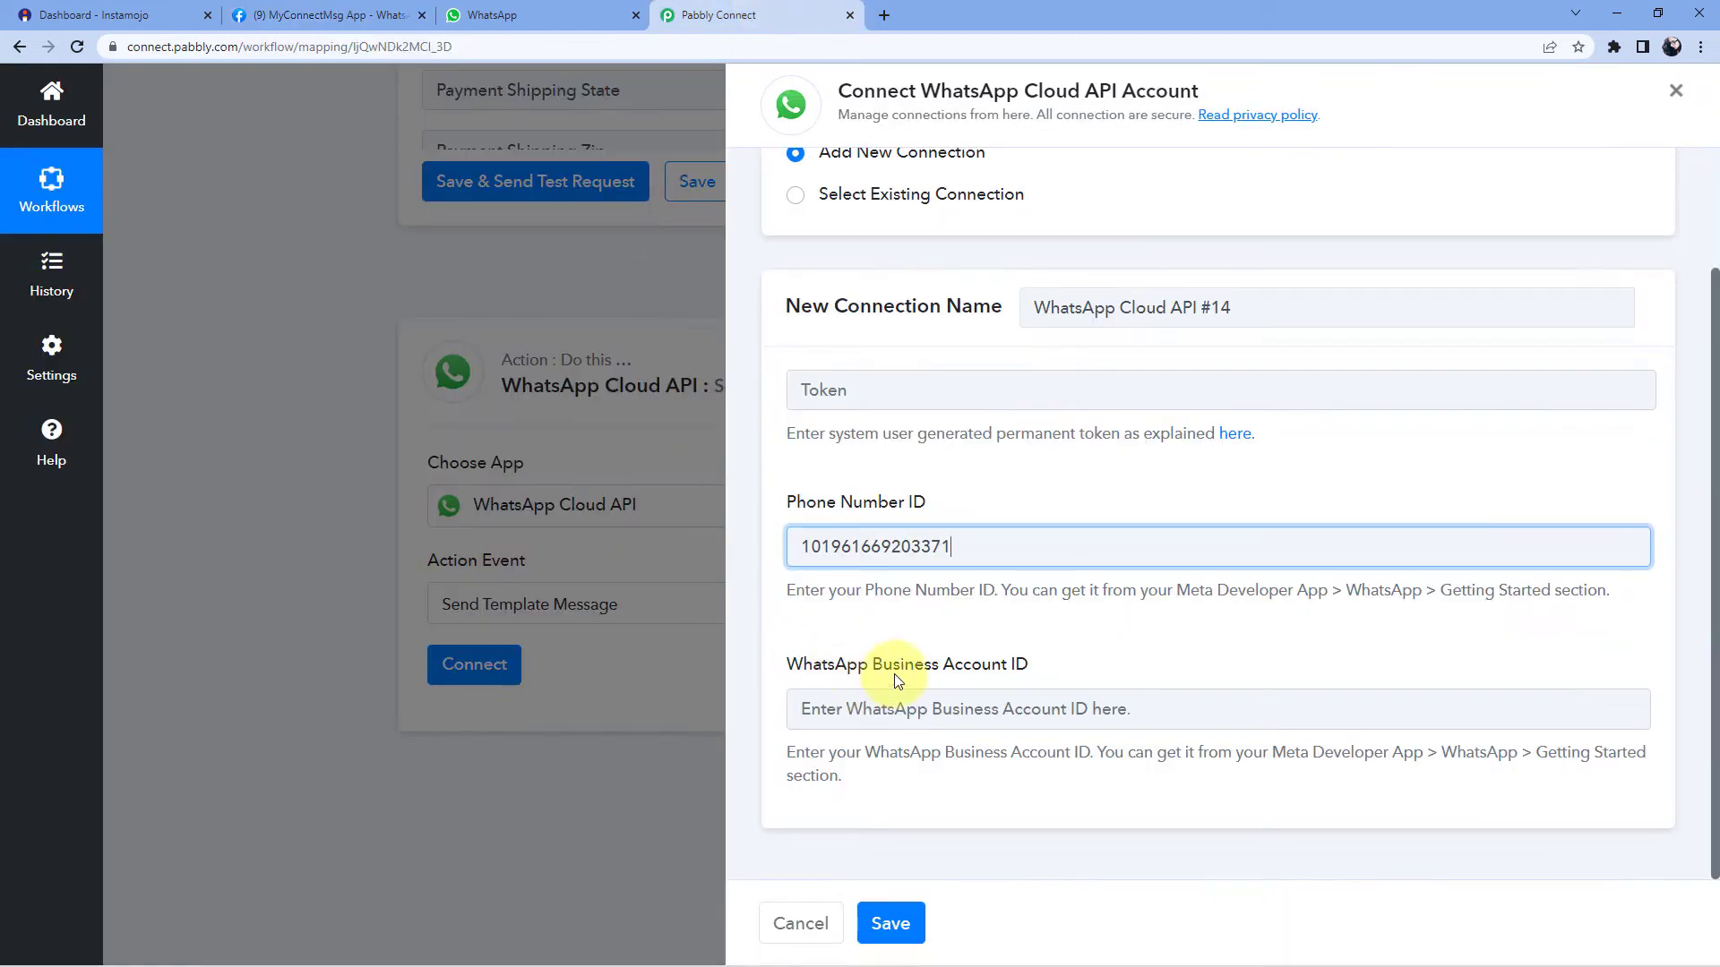
left_click(810, 708)
right_click(824, 721)
left_click(888, 561)
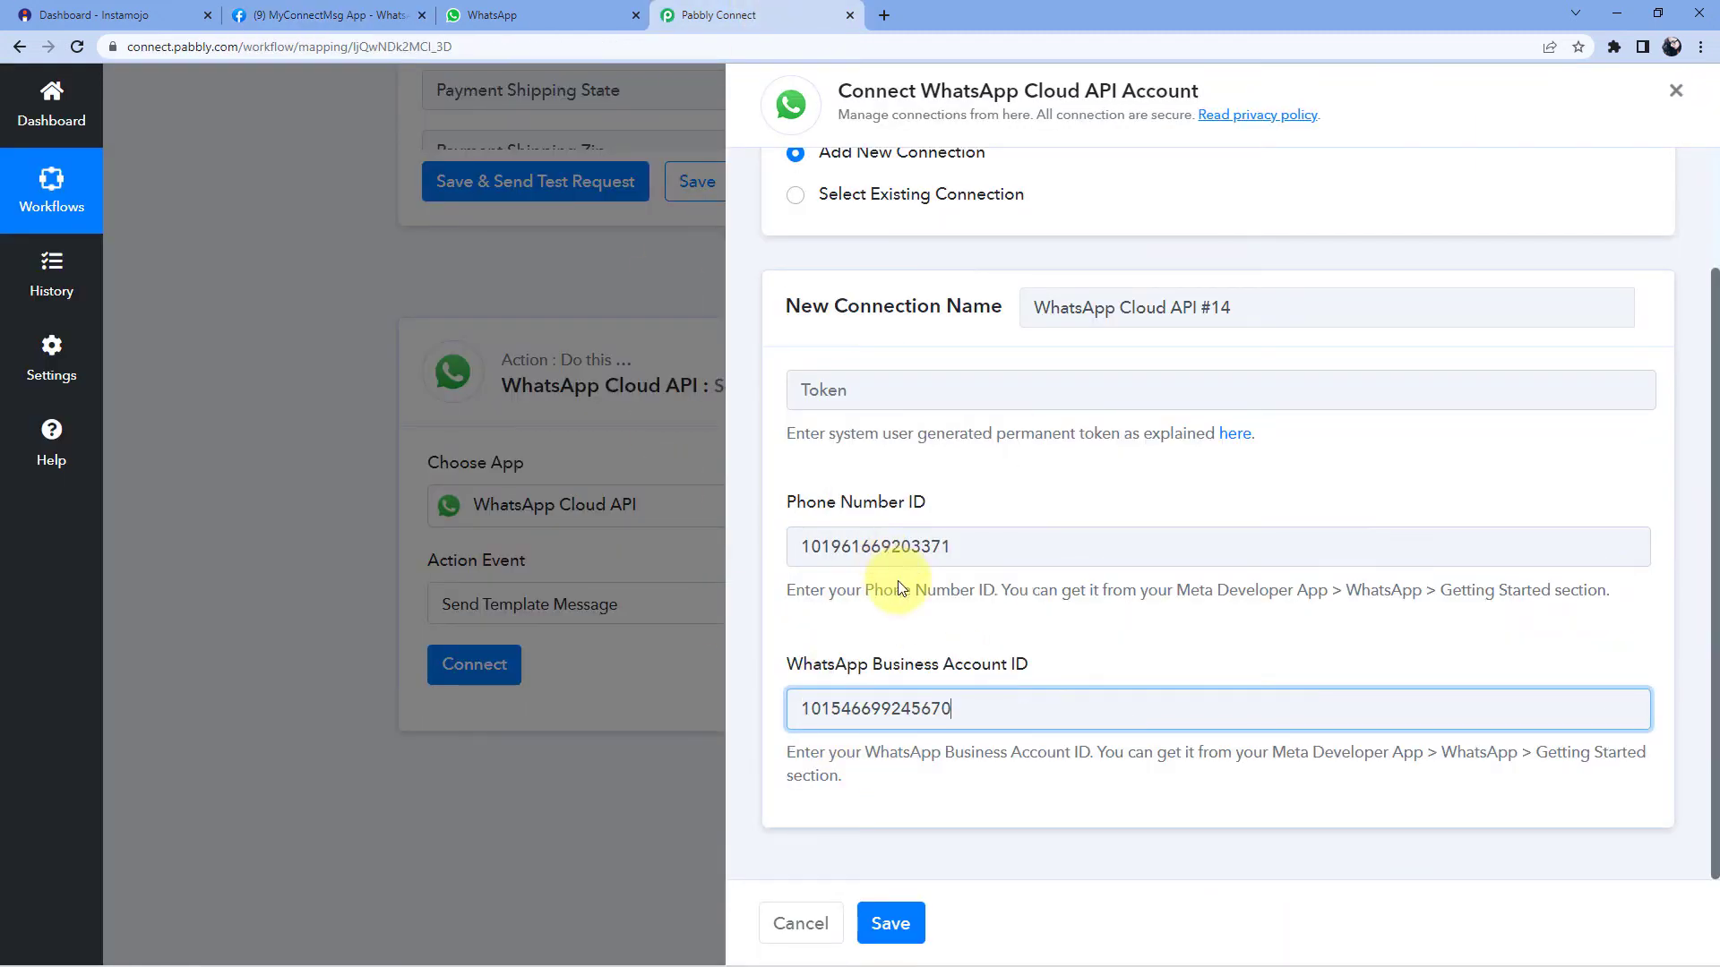
left_click(909, 471)
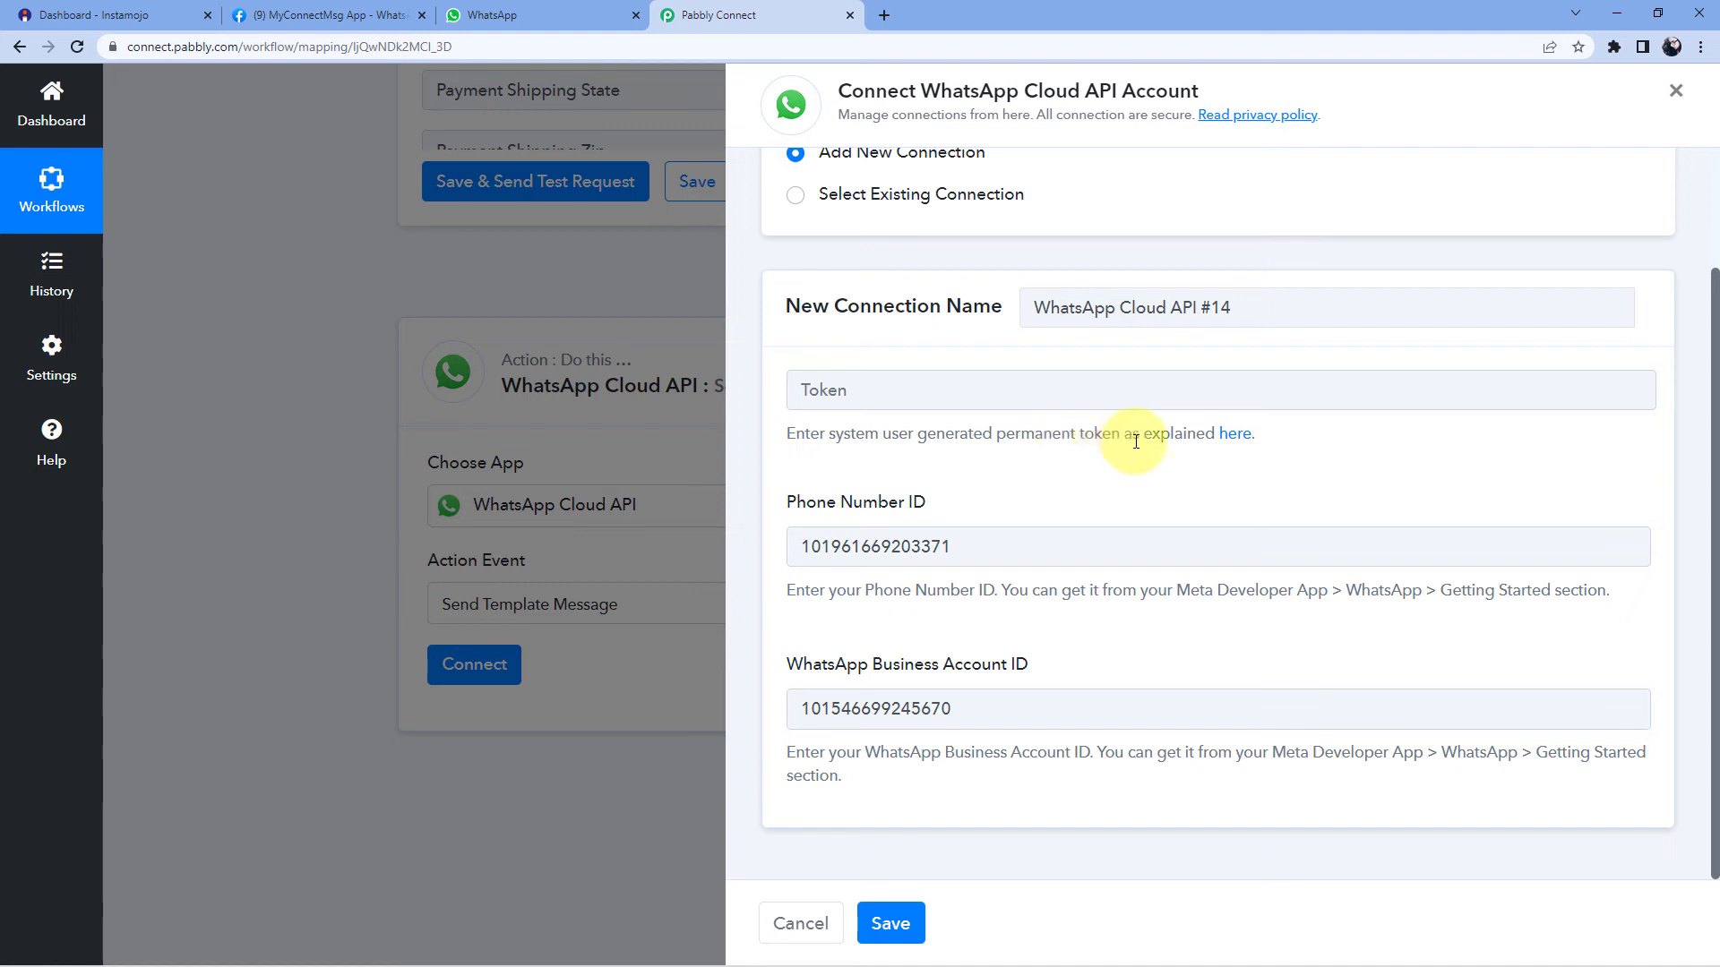
- Browse the Pabbly forum's permanent-token guide videos, then return to the WhatsApp connection form
left_click(1239, 437)
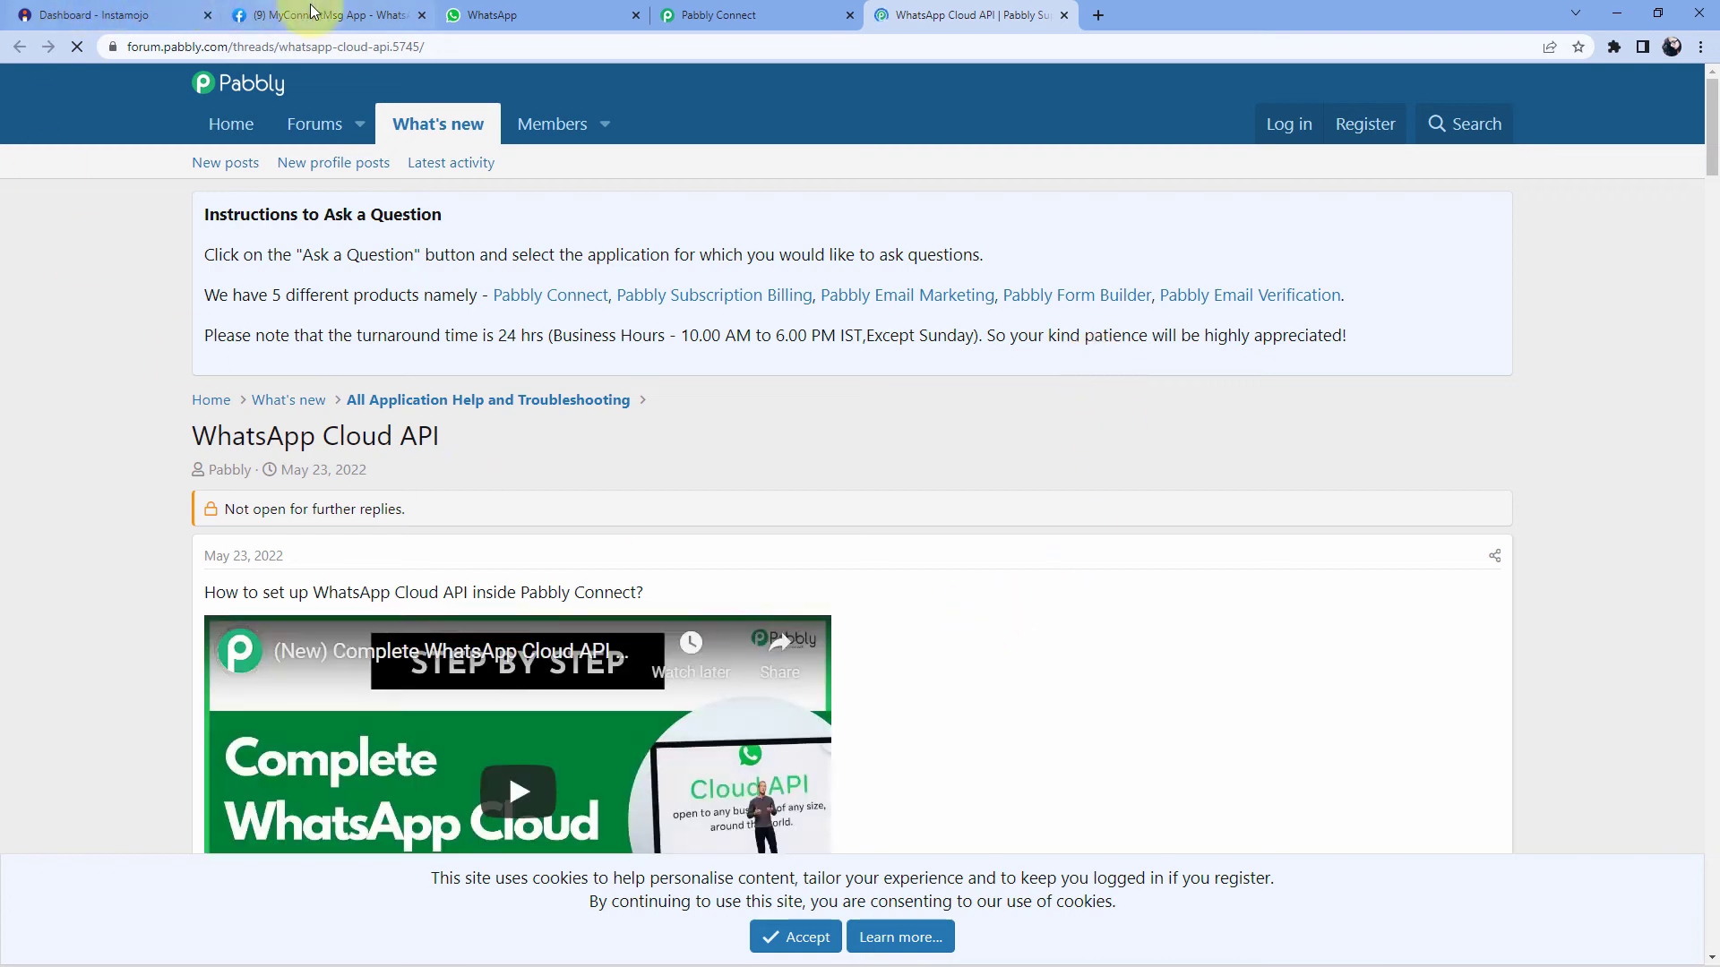
left_click(313, 13)
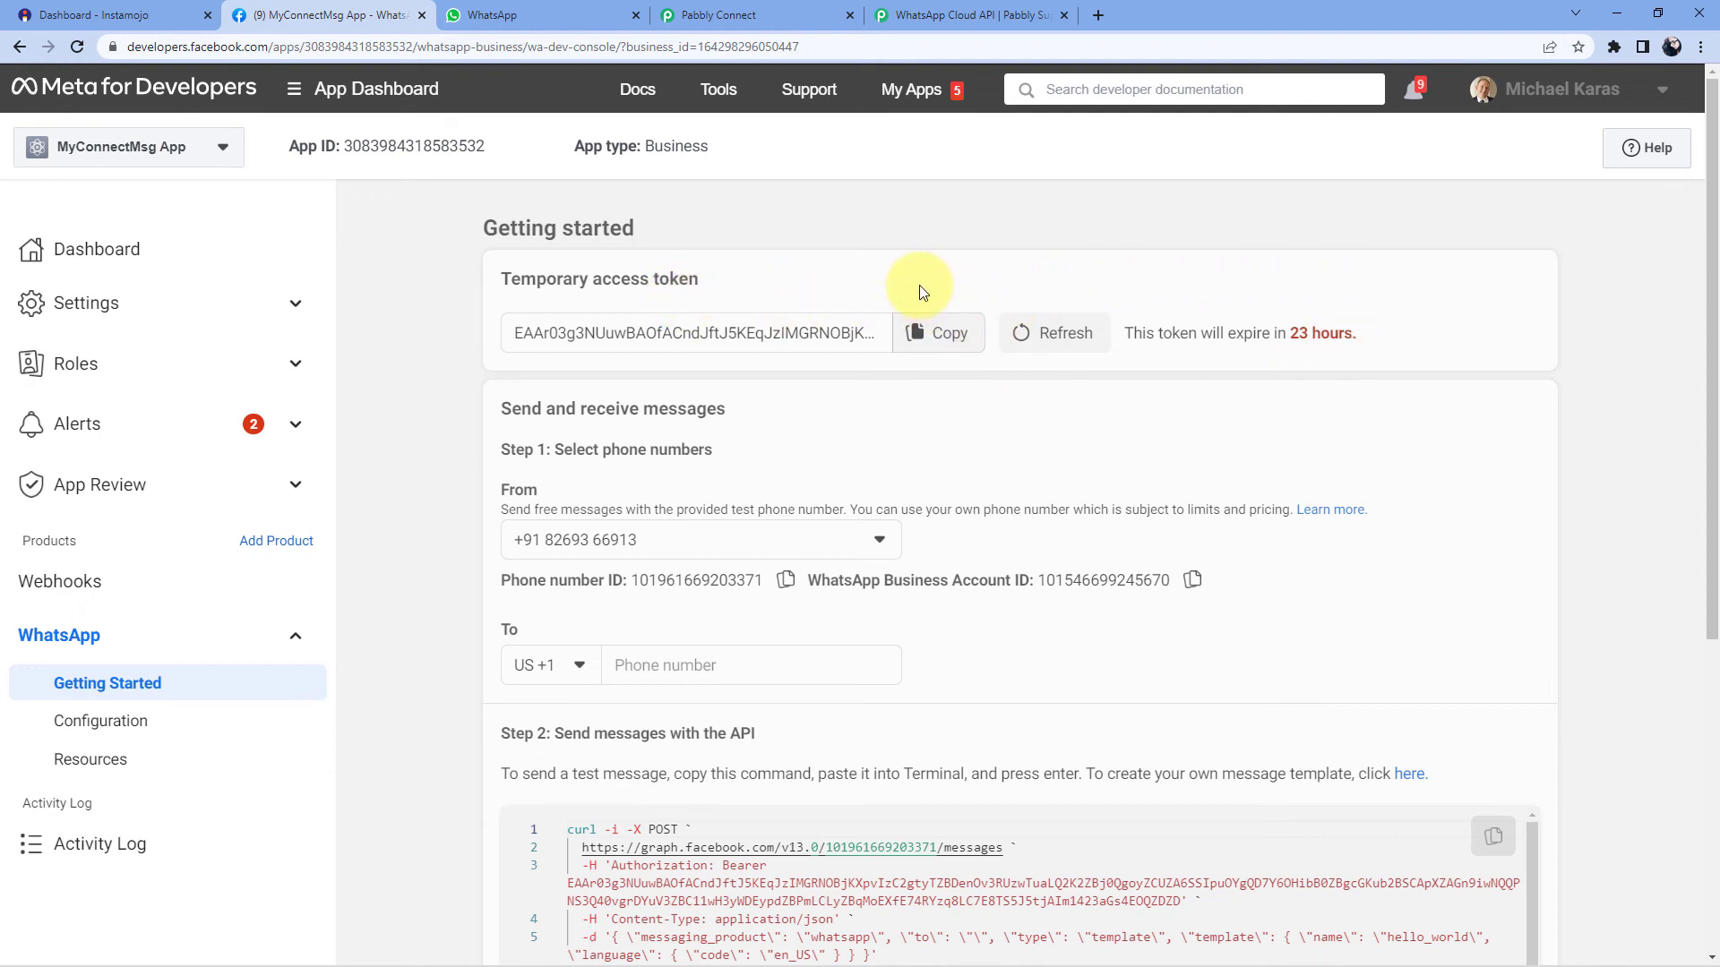
left_click(946, 20)
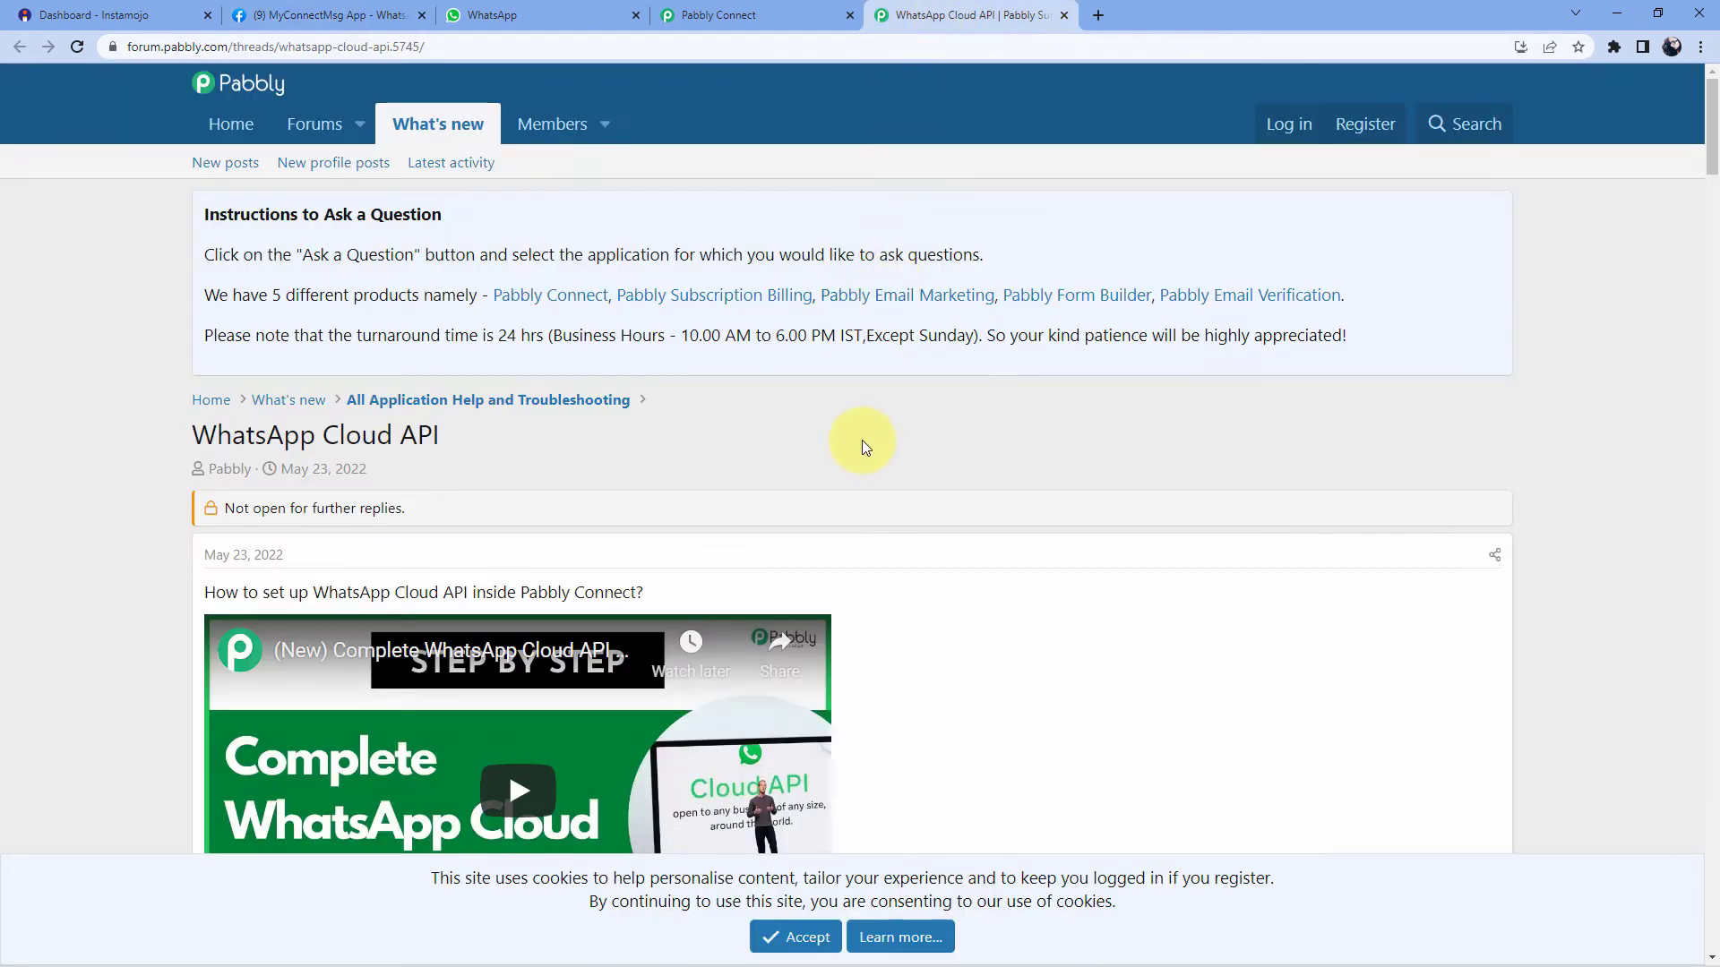
scroll(928, 427, "down", 1)
scroll(928, 386, "down", 3)
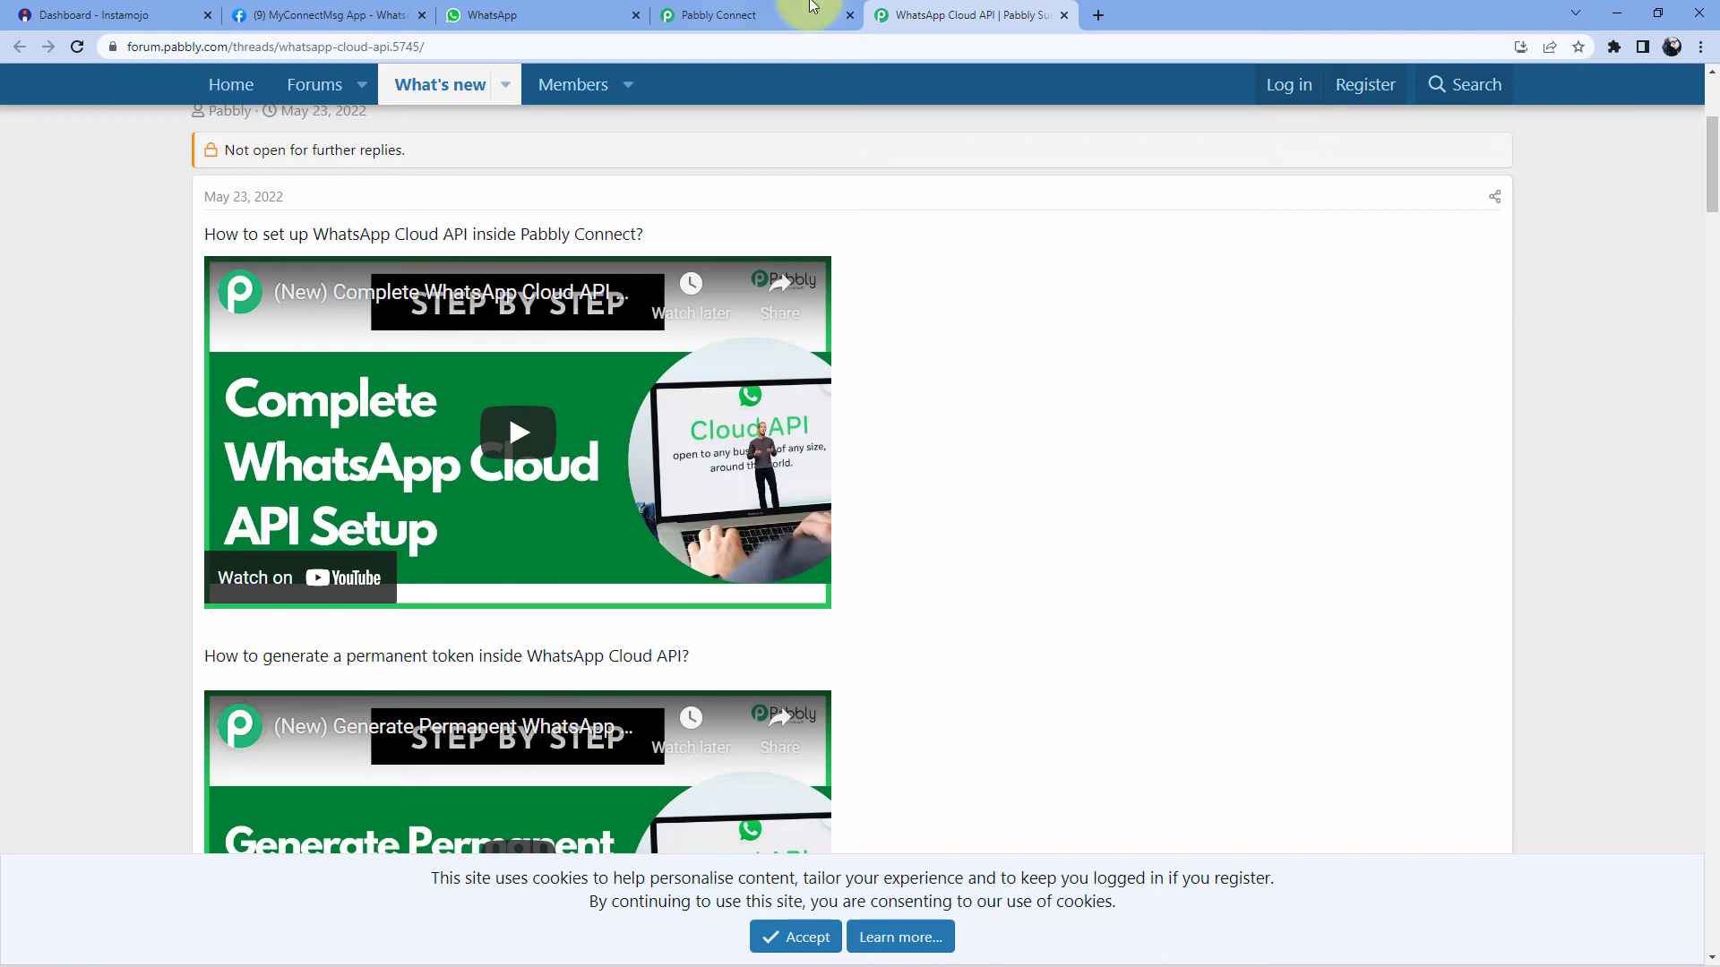
left_click(806, 16)
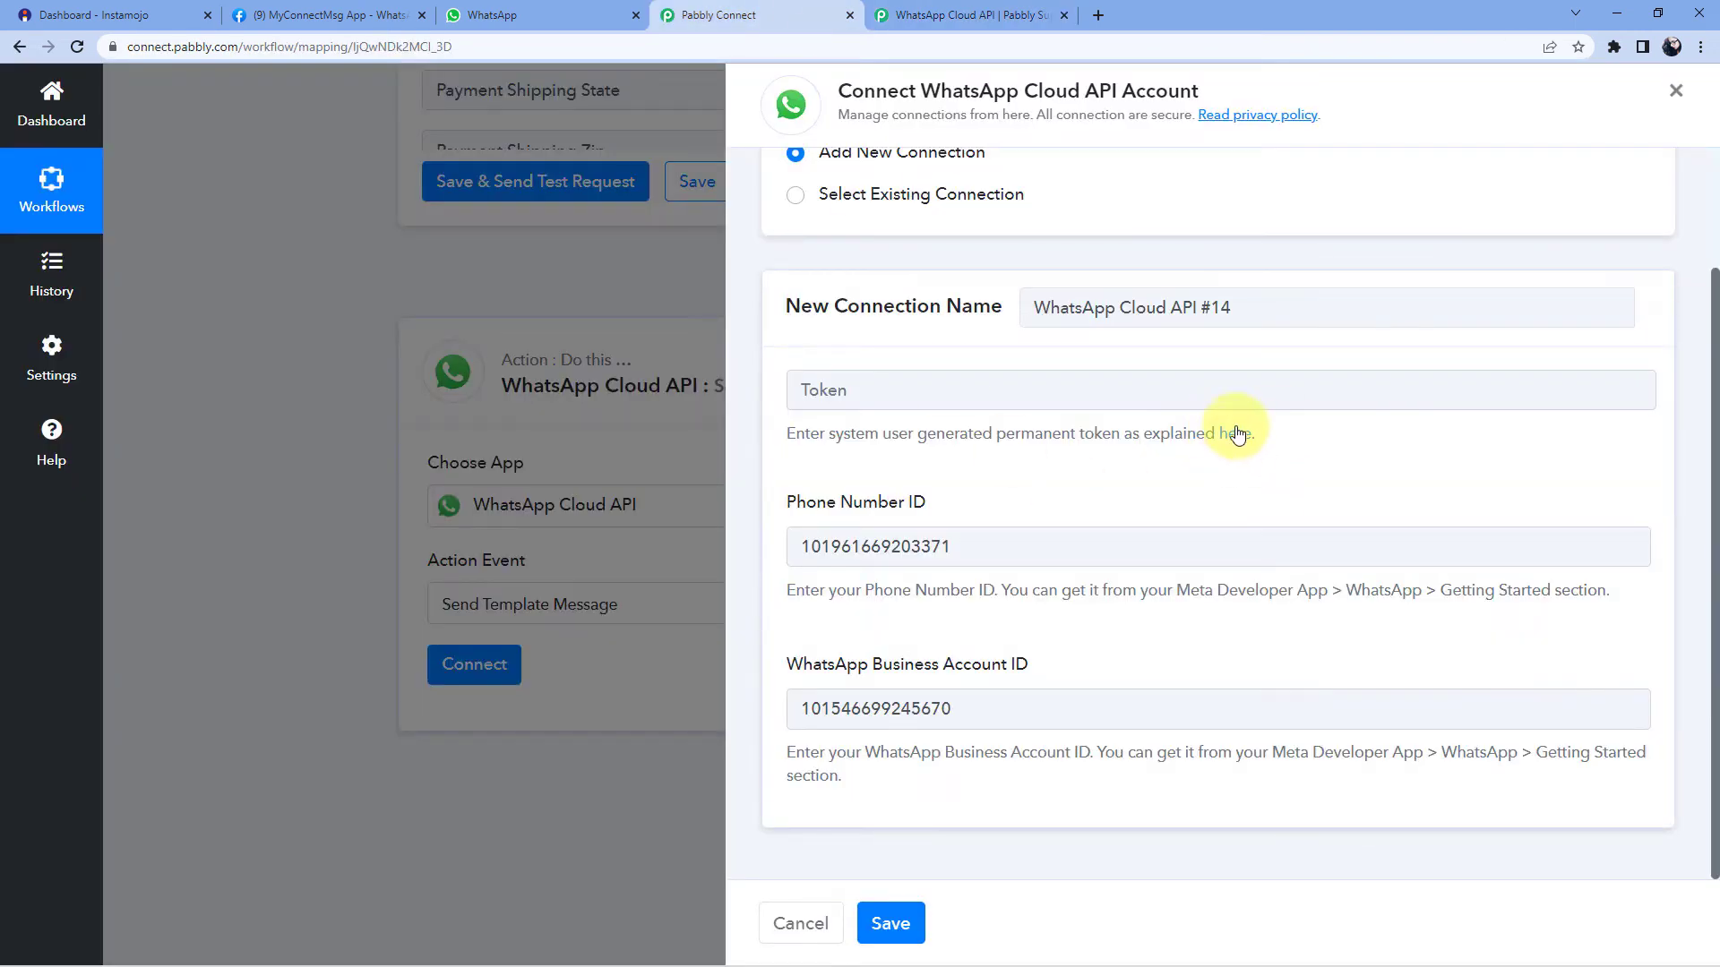
left_click(968, 15)
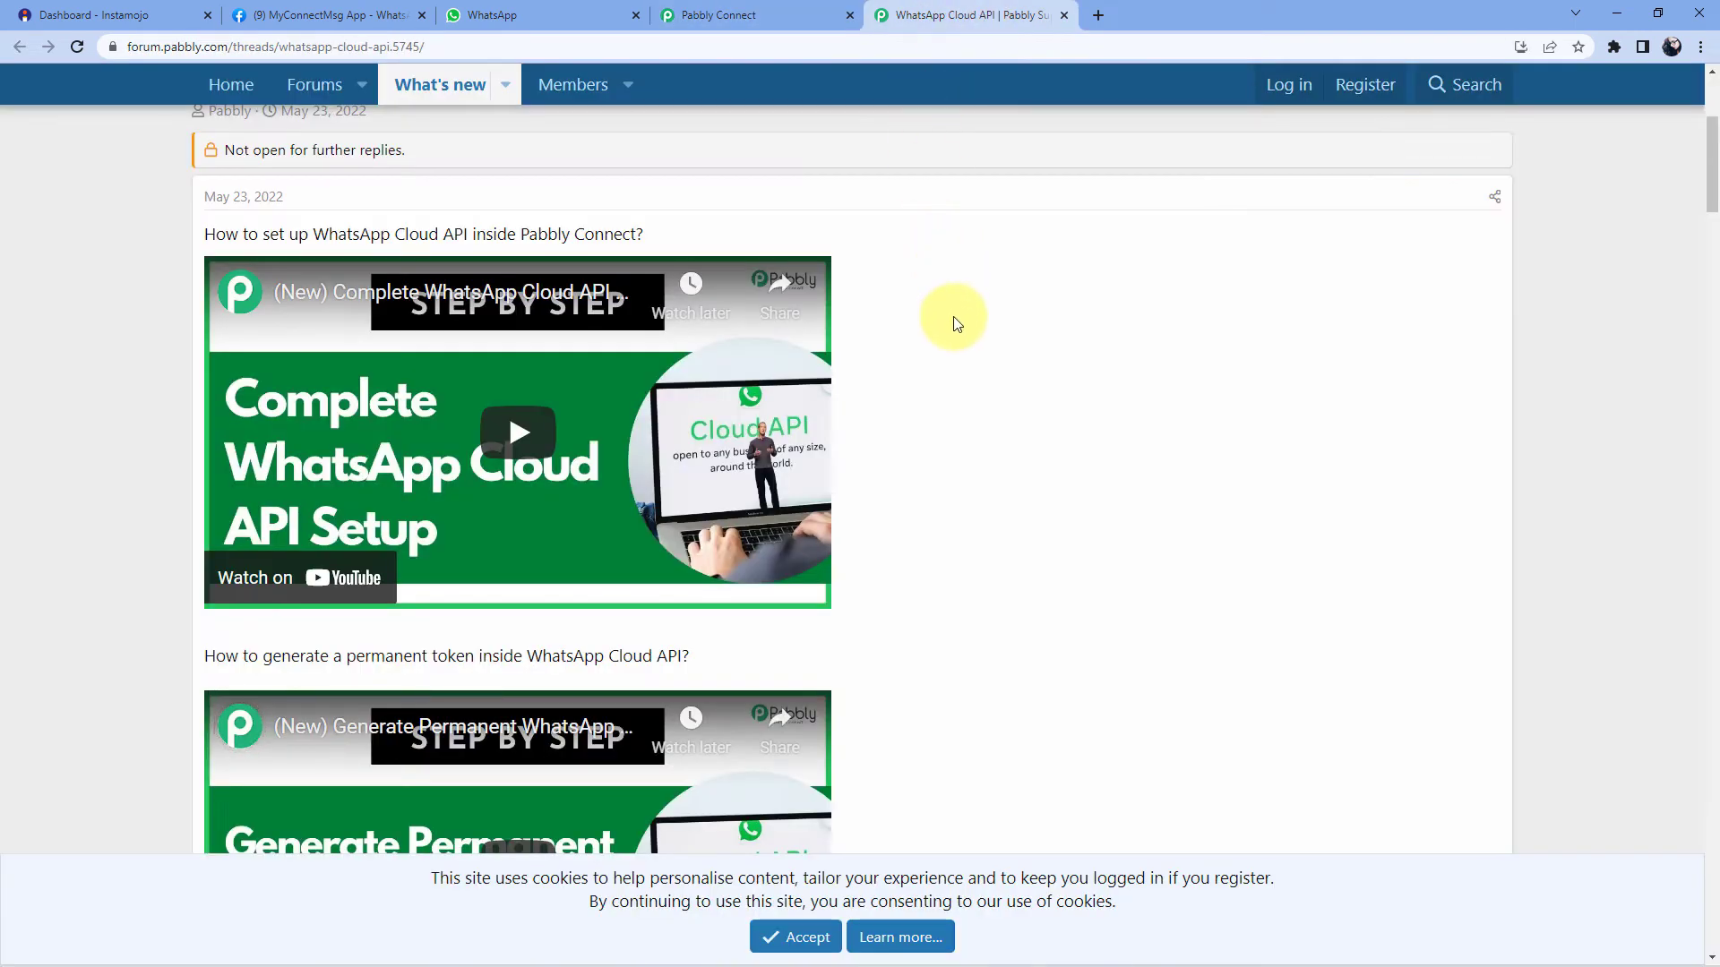
scroll(953, 323, "down", 3)
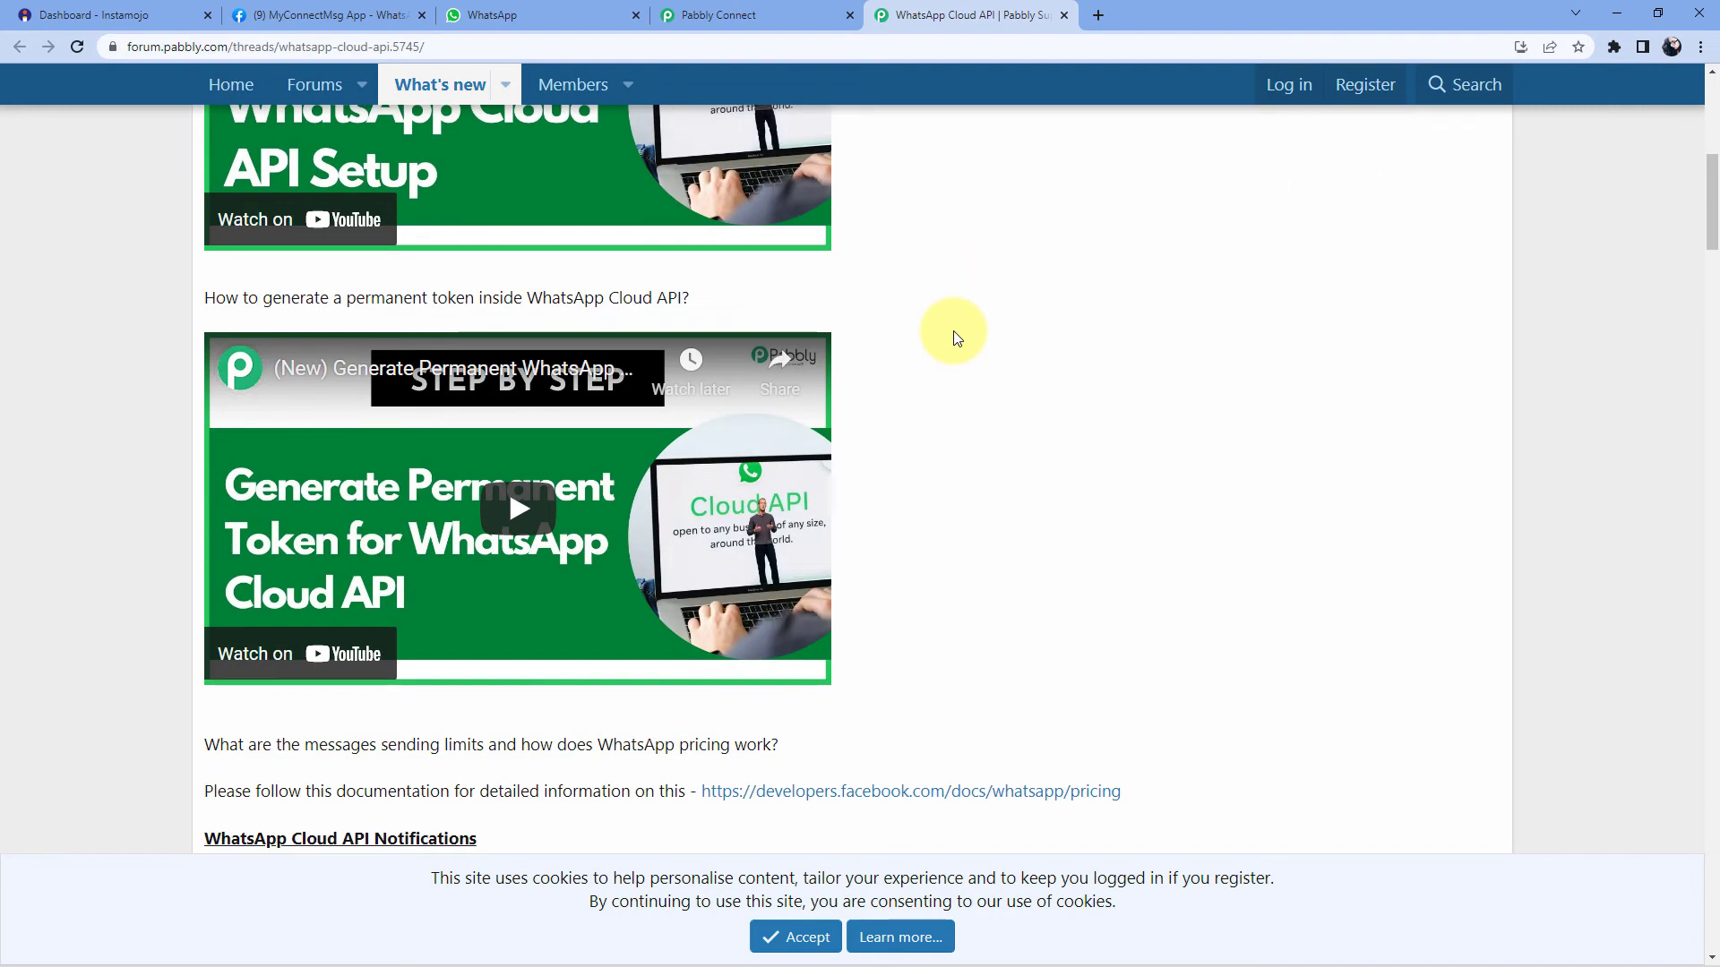
scroll(954, 339, "down", 3)
scroll(950, 338, "up", 2)
scroll(948, 336, "up", 4)
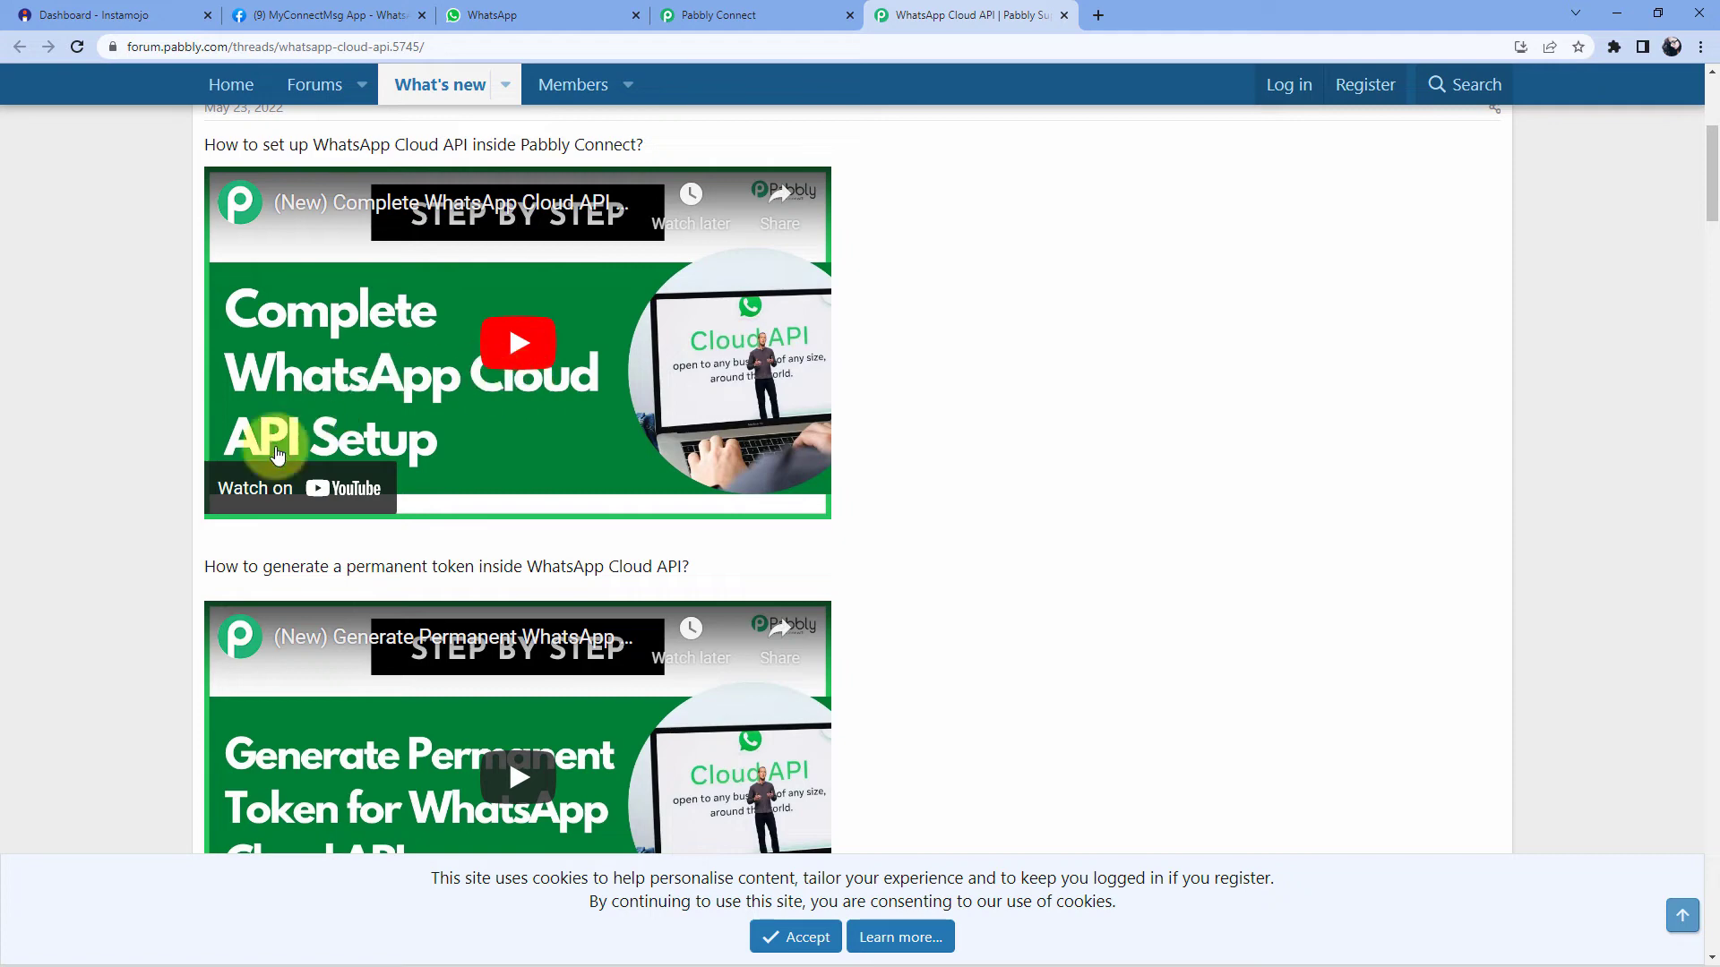
scroll(142, 519, "down", 3)
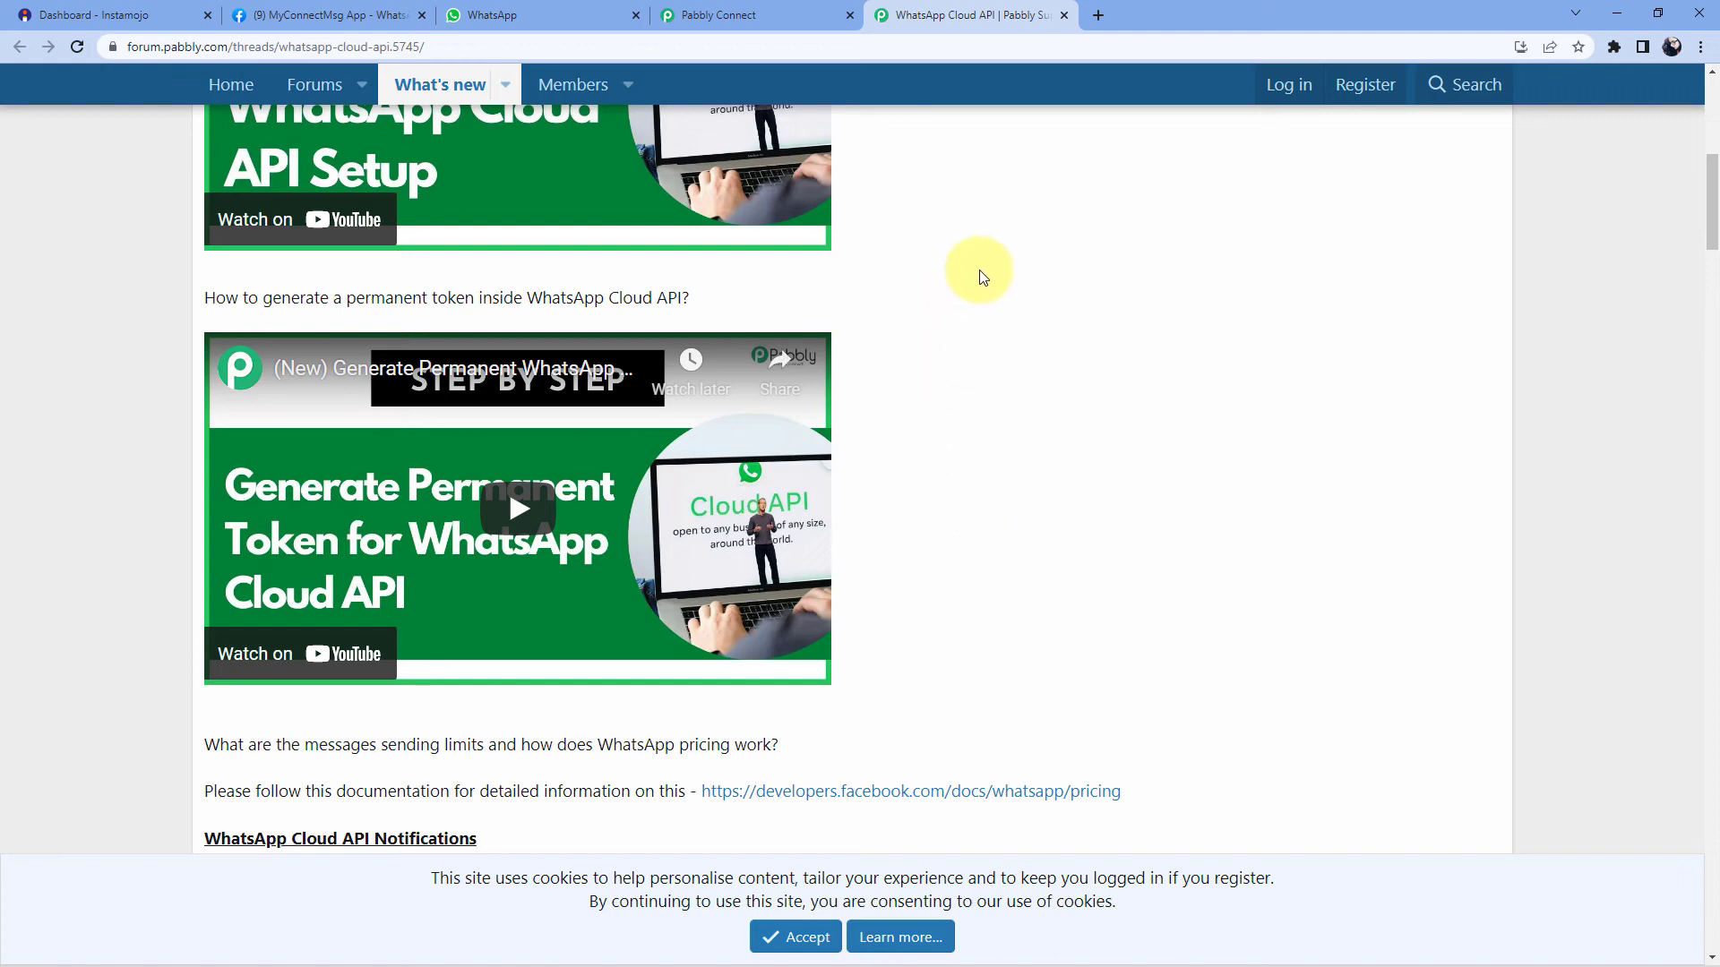
left_click(716, 11)
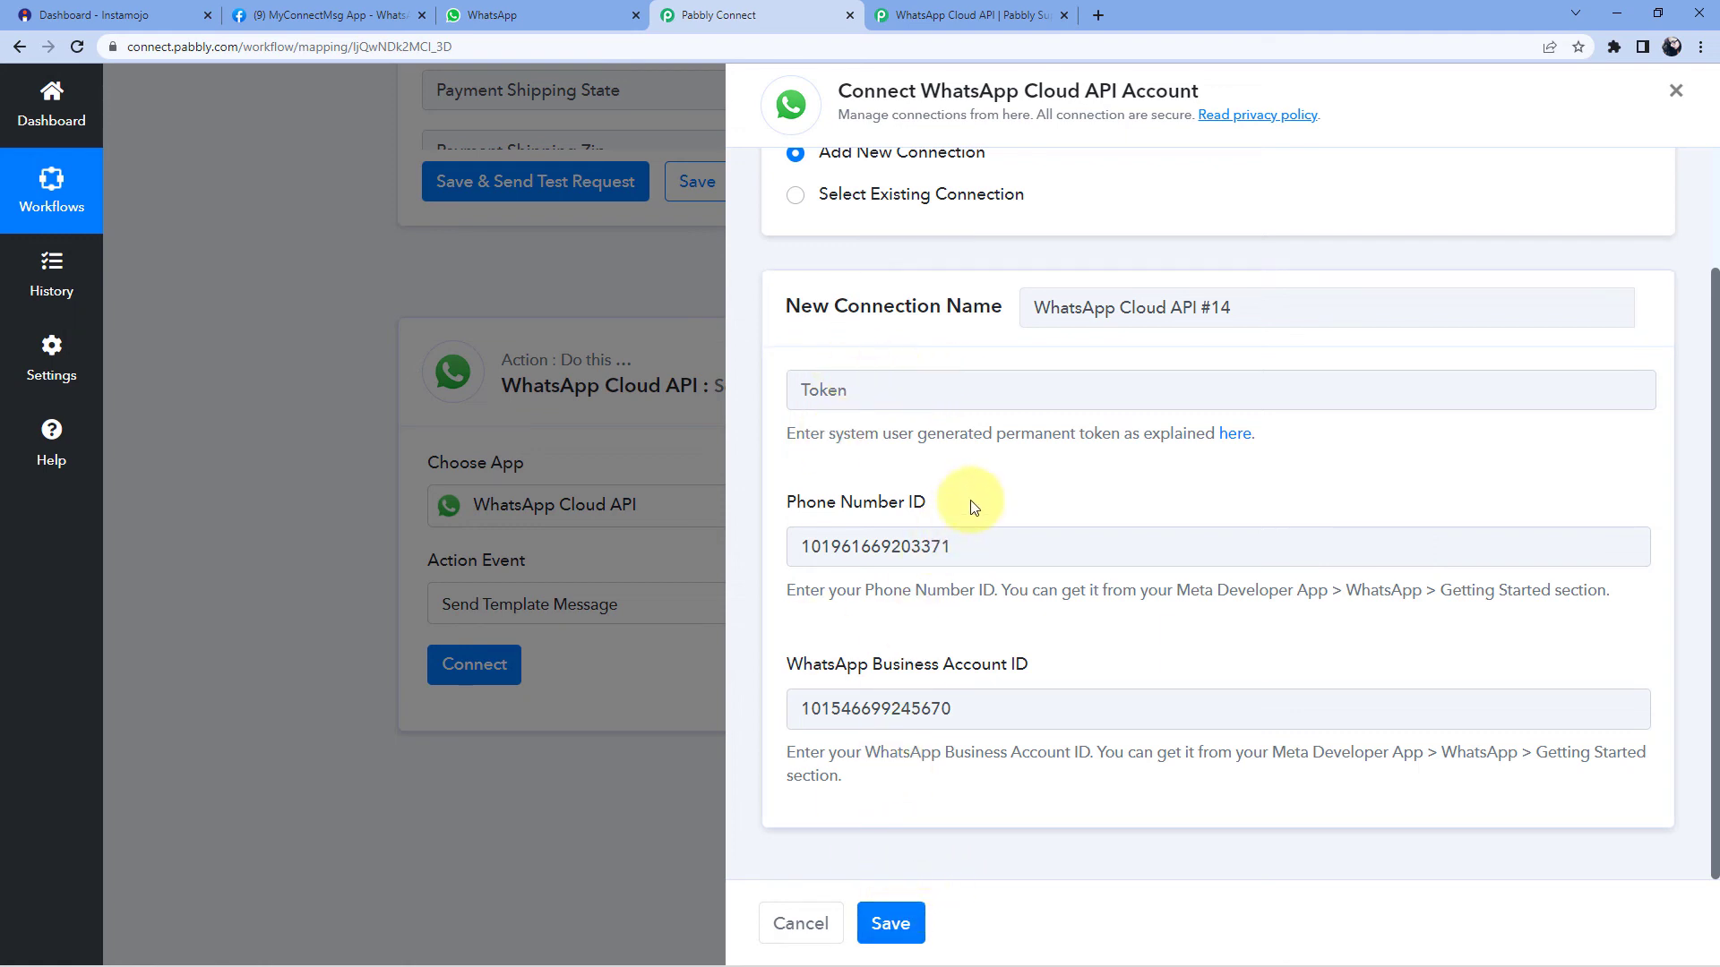
- Switch to the existing WhatsApp Cloud API #13 connection and save it for the action
left_click(795, 196)
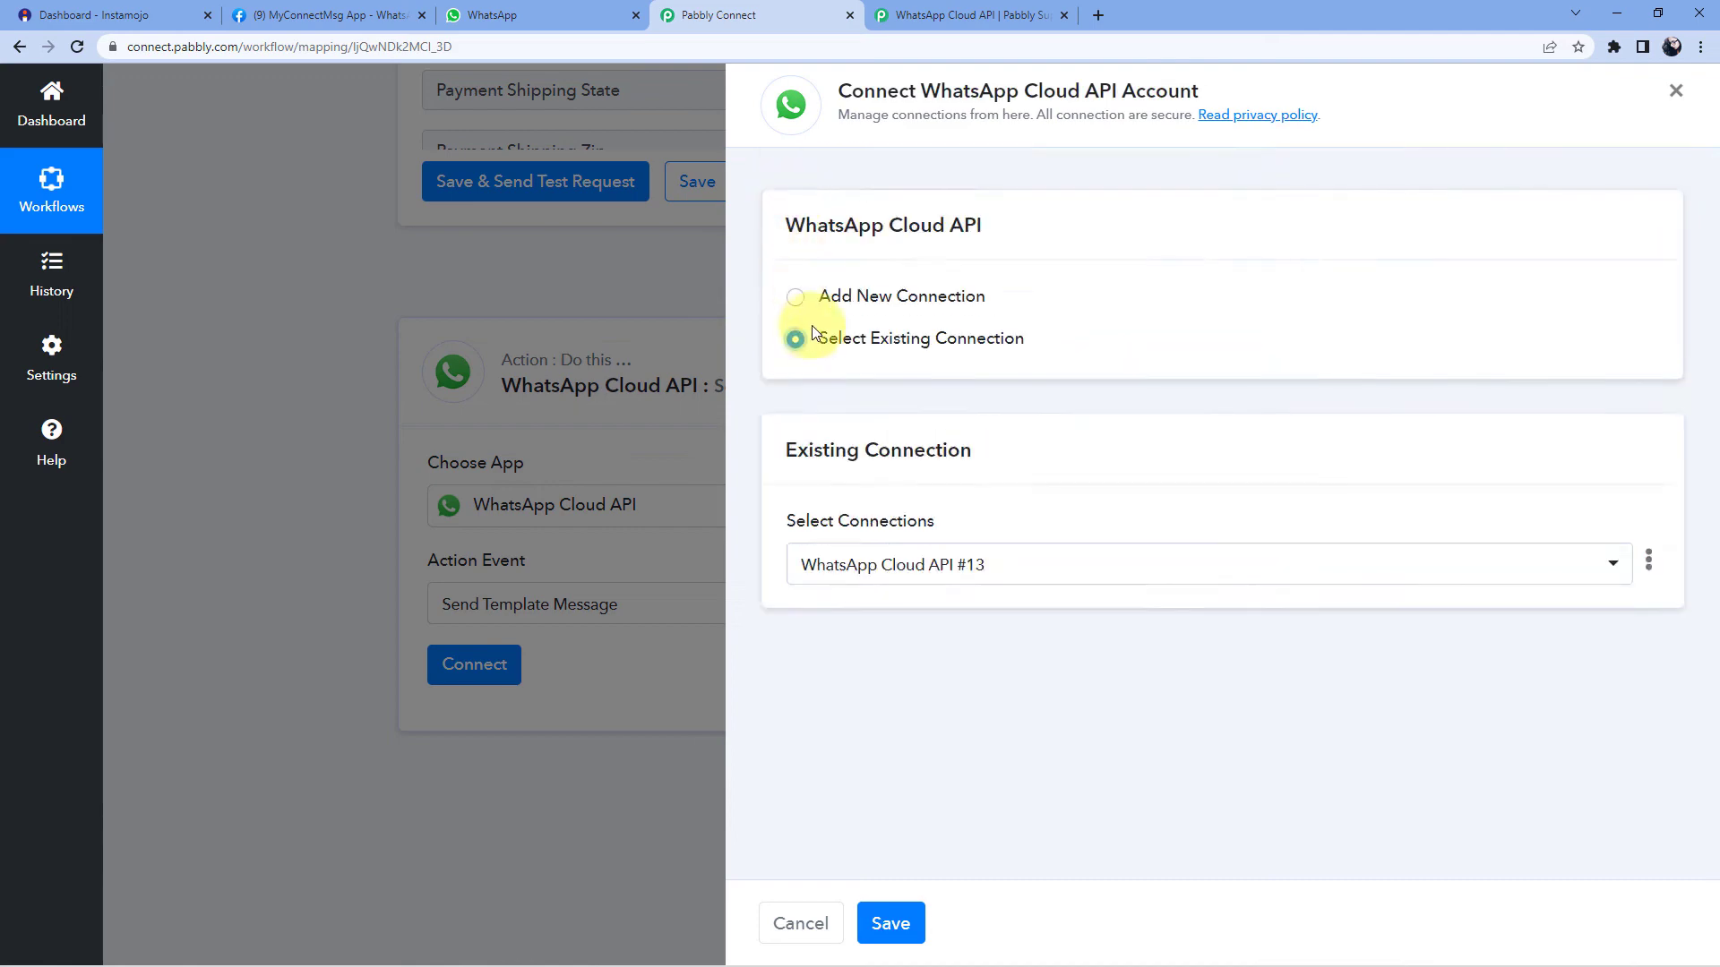
mouse_move(915, 957)
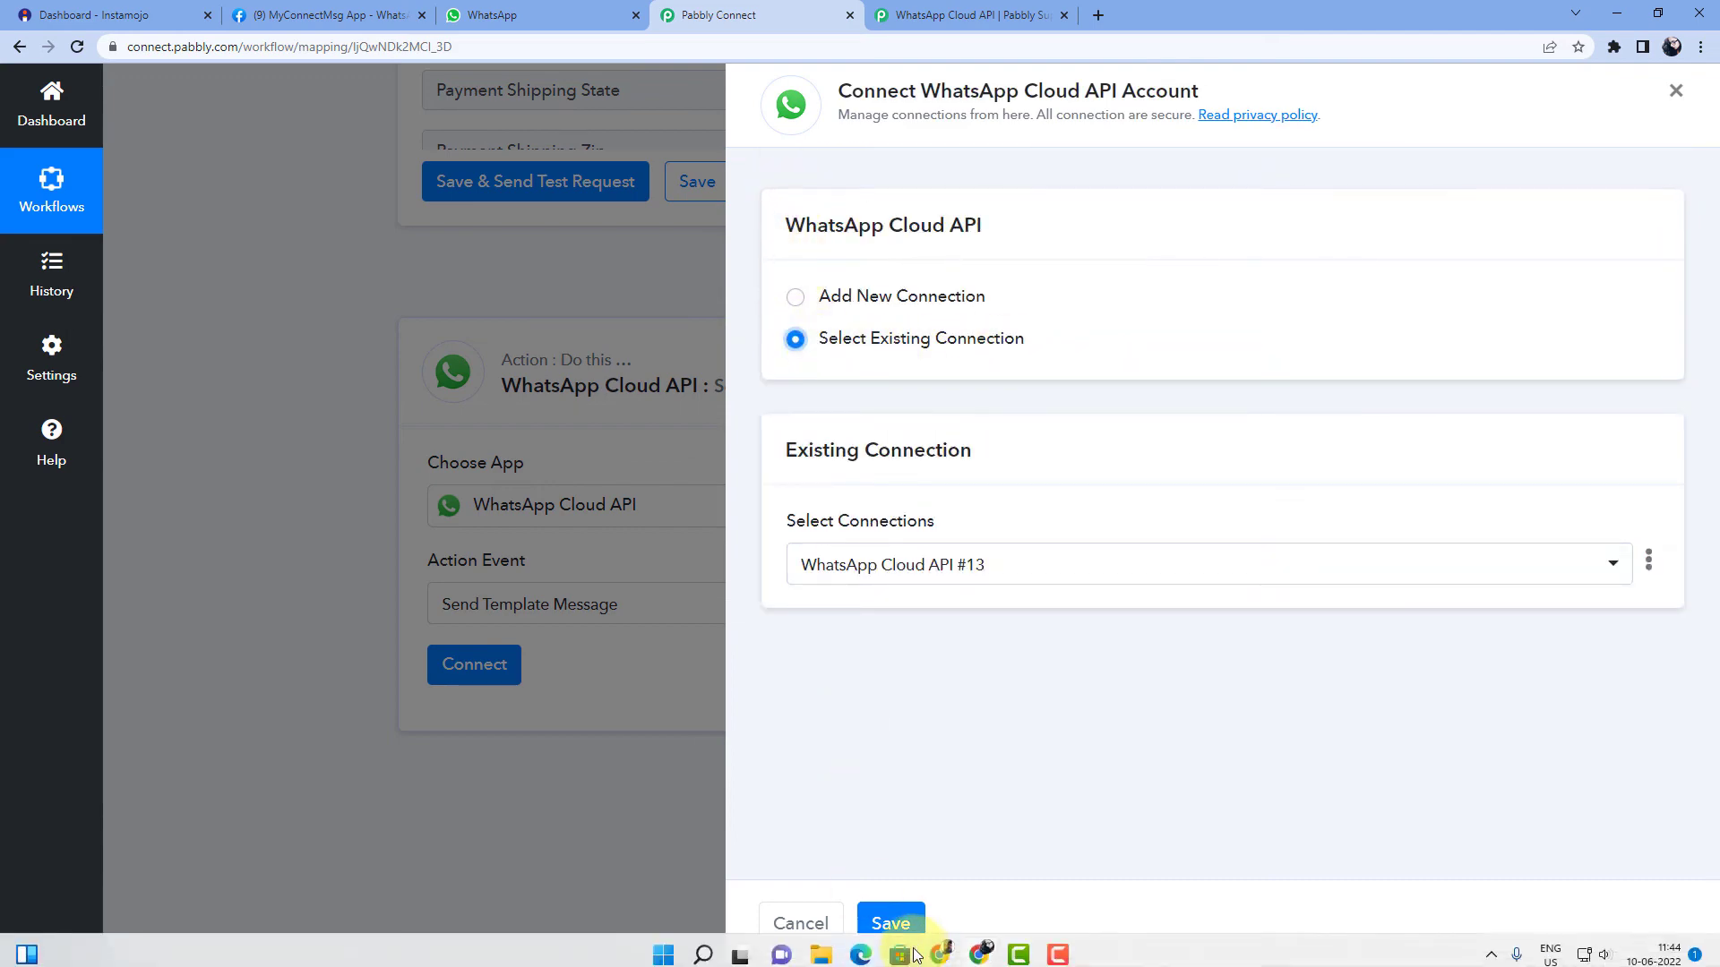
left_click(890, 918)
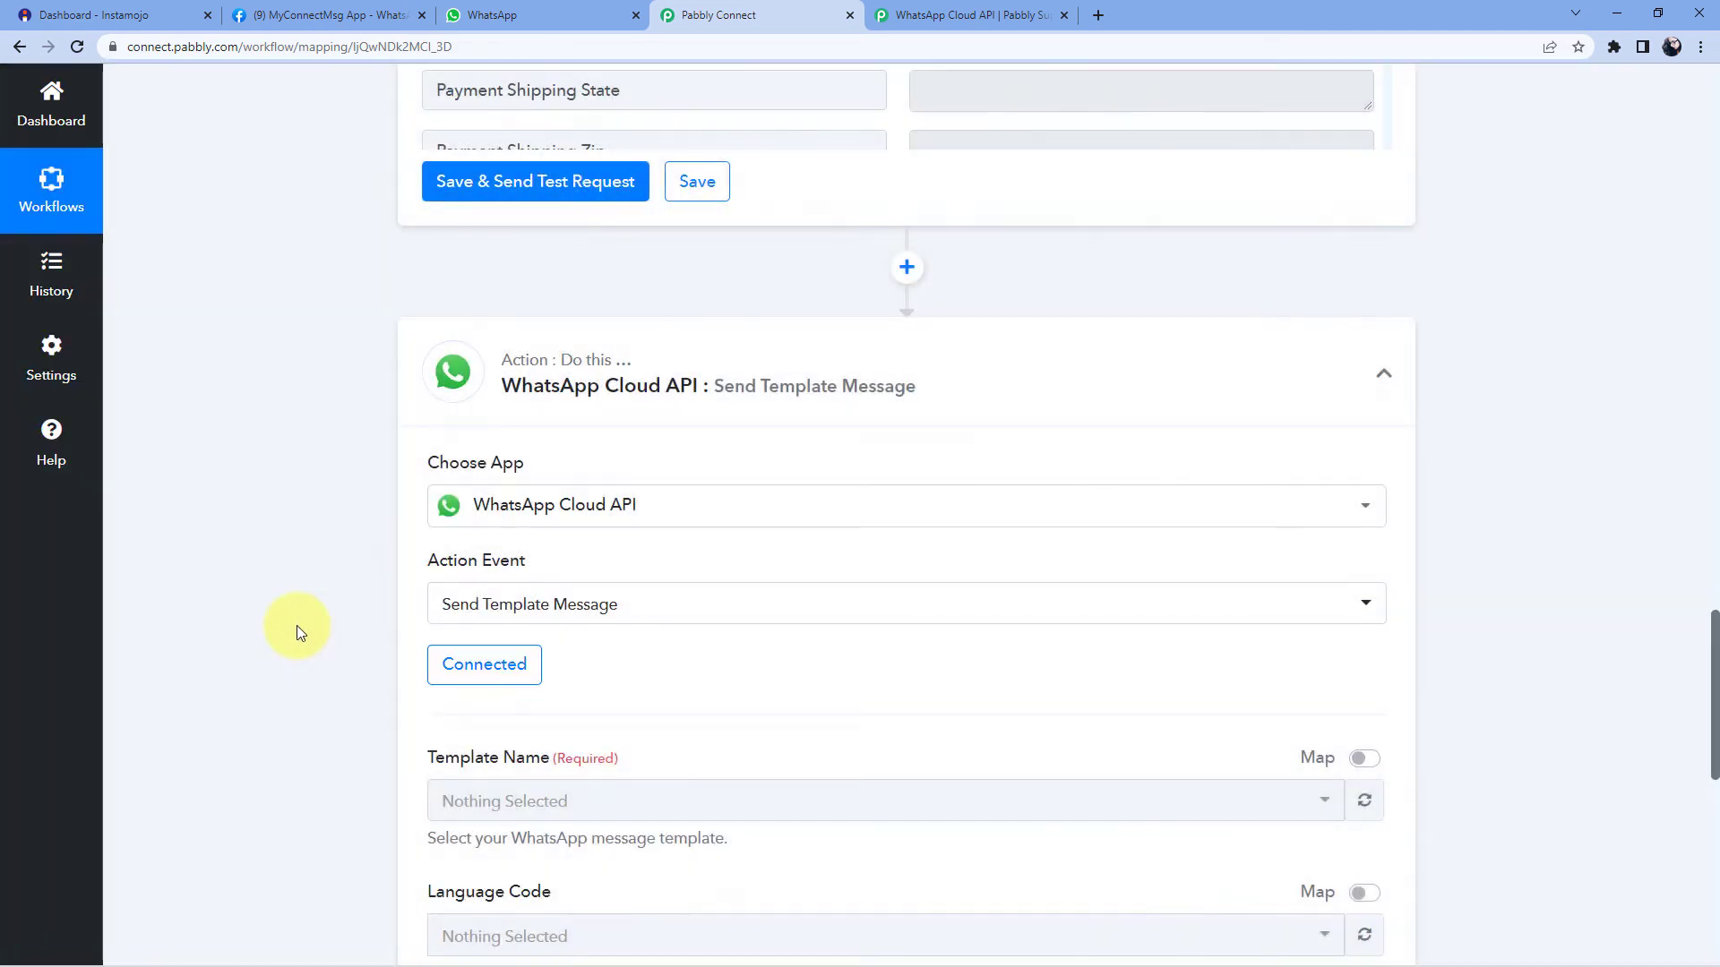
scroll(314, 595, "down", 2)
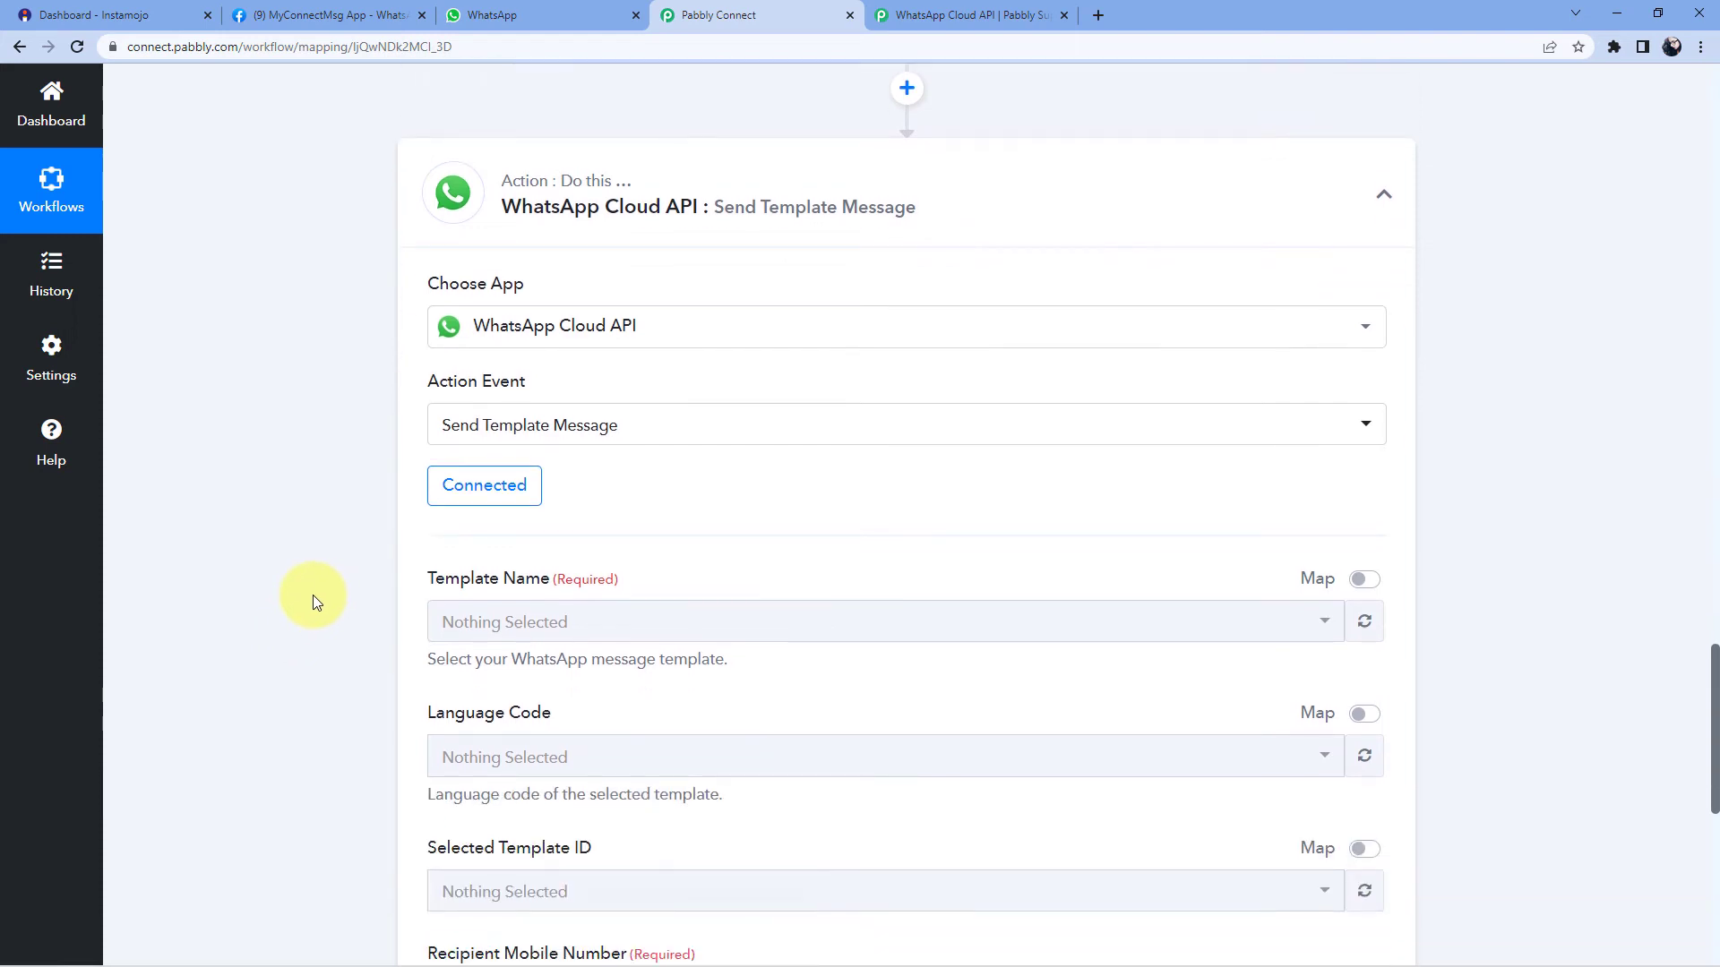
scroll(313, 595, "down", 1)
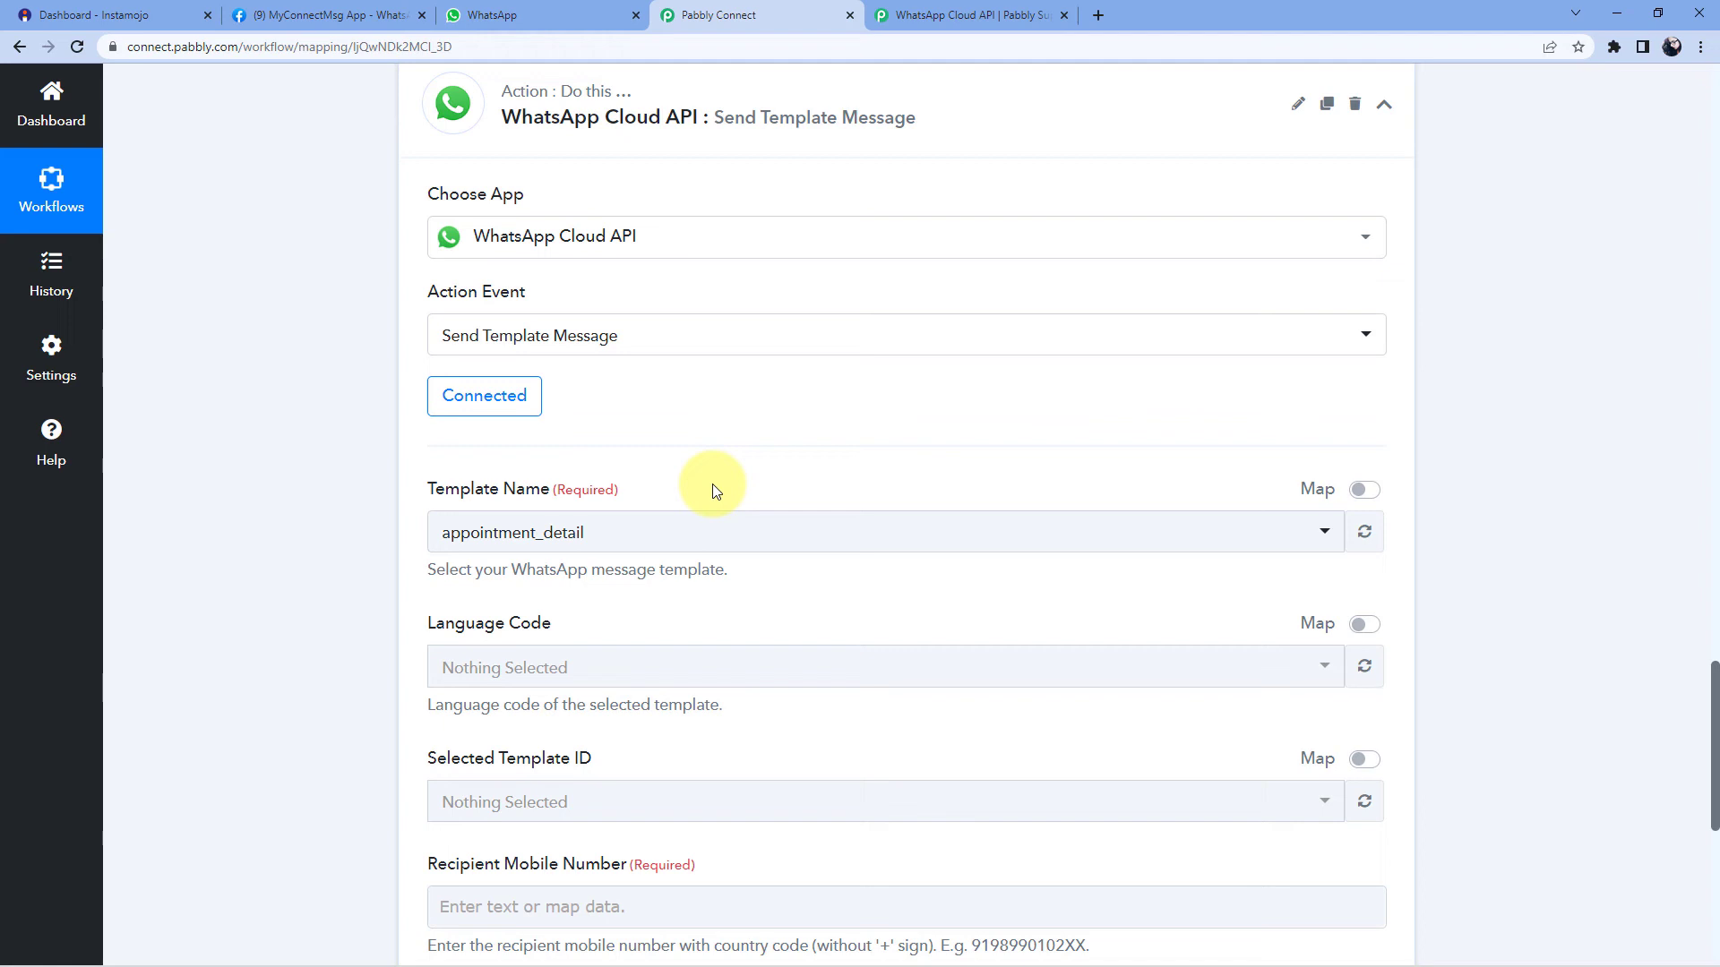
- Browse the Template Name dropdown's templates, then go to the Meta developer app page
scroll(359, 443, "down", 1)
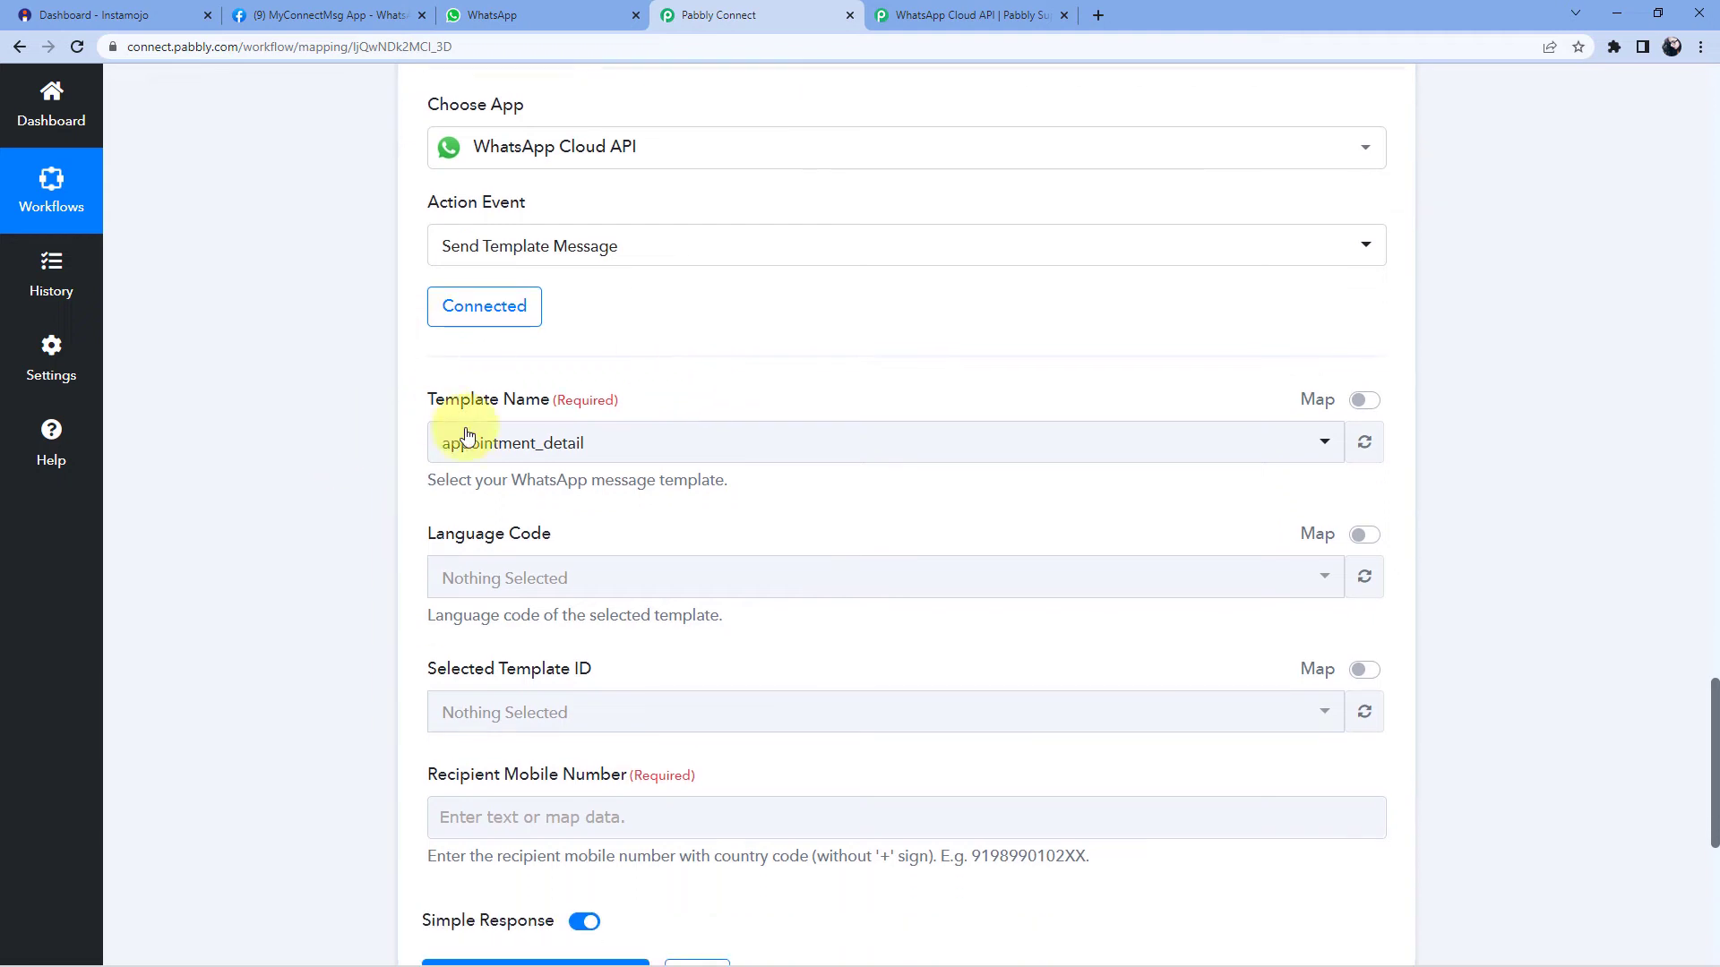
left_click(663, 440)
scroll(652, 330, "down", 3)
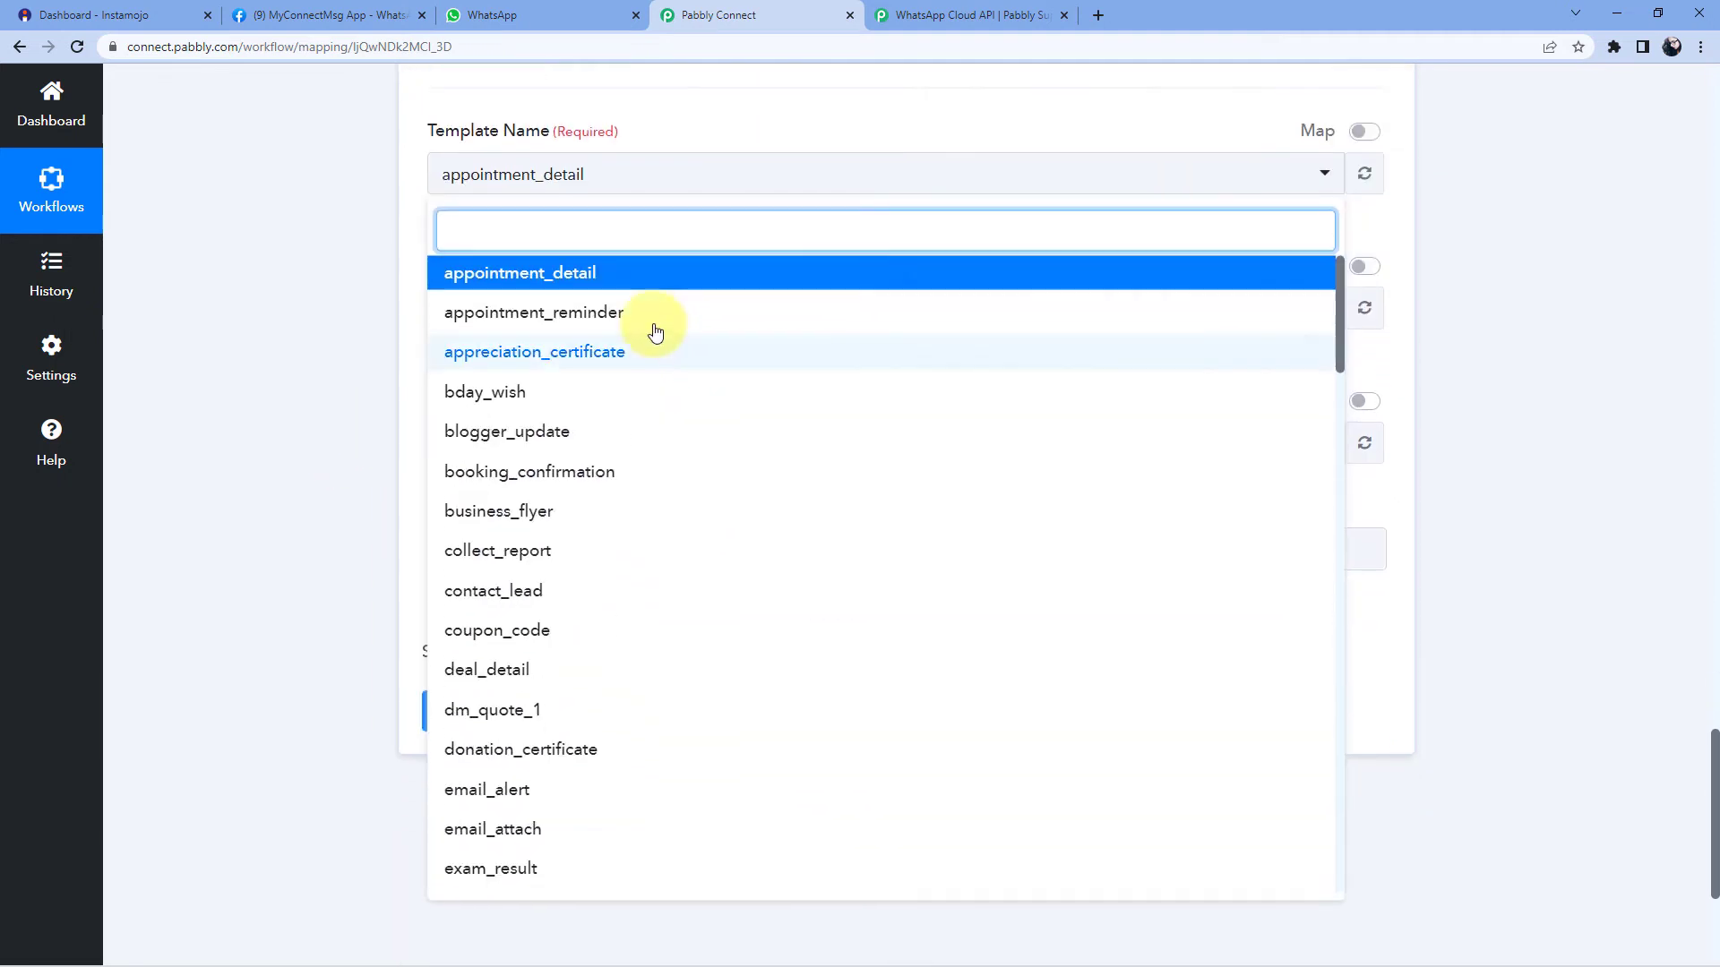
scroll(633, 333, "down", 7)
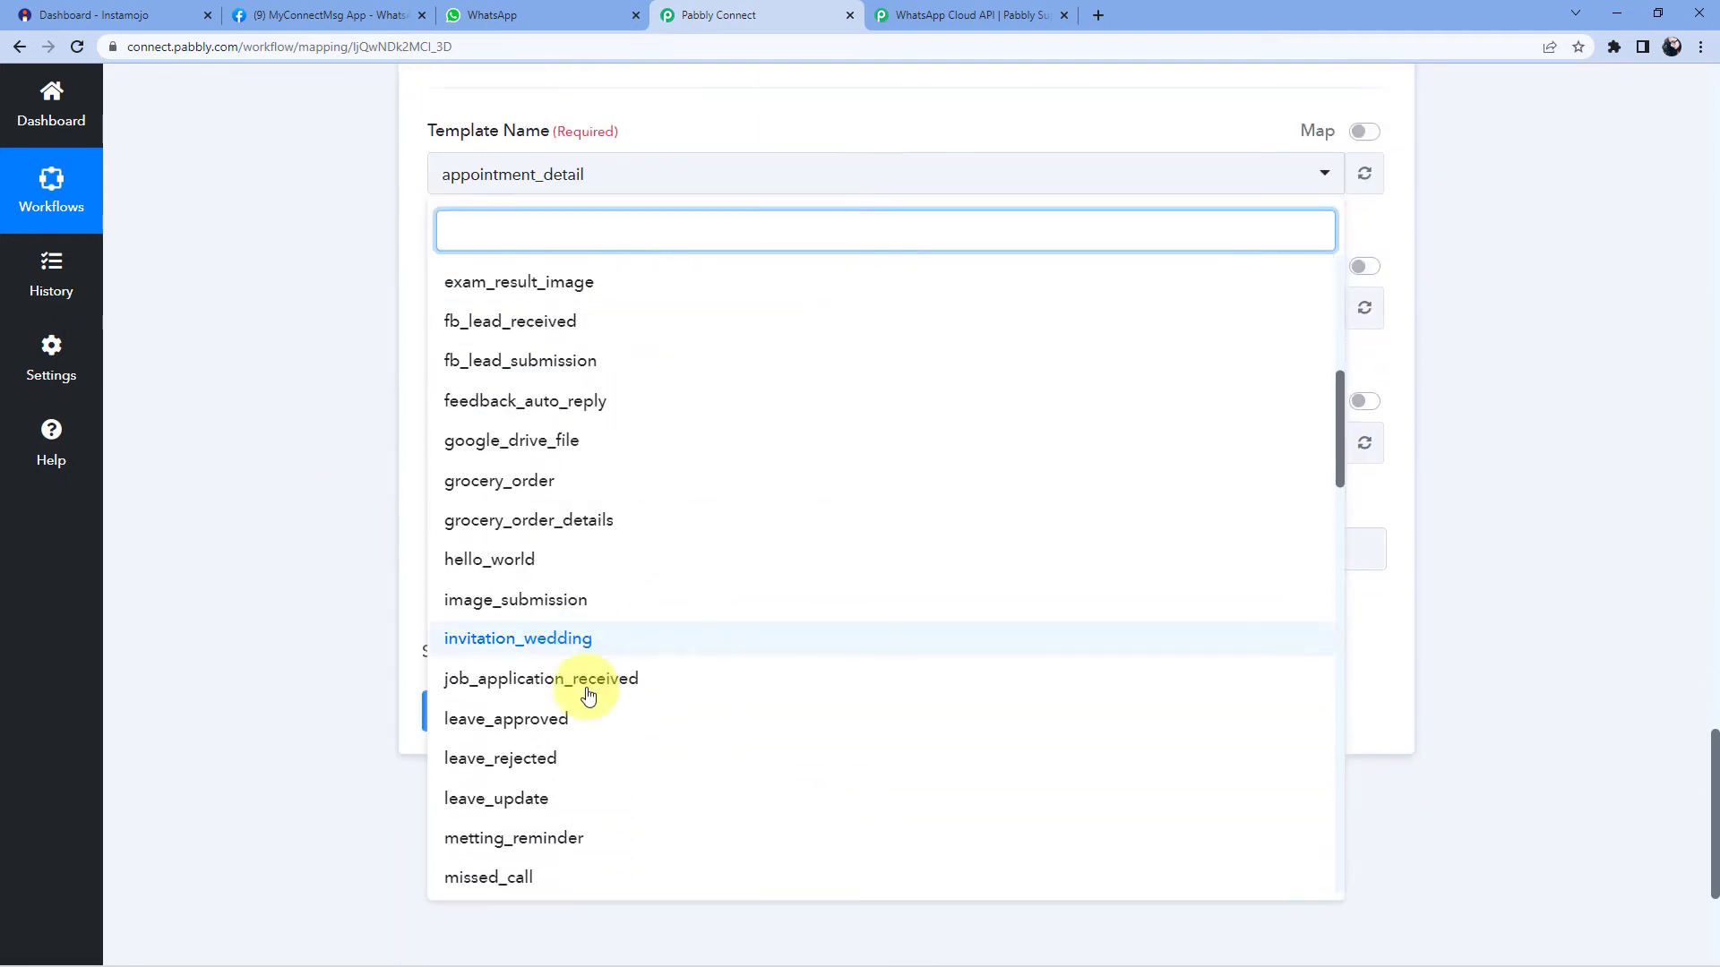
scroll(660, 518, "down", 1)
scroll(660, 526, "up", 6)
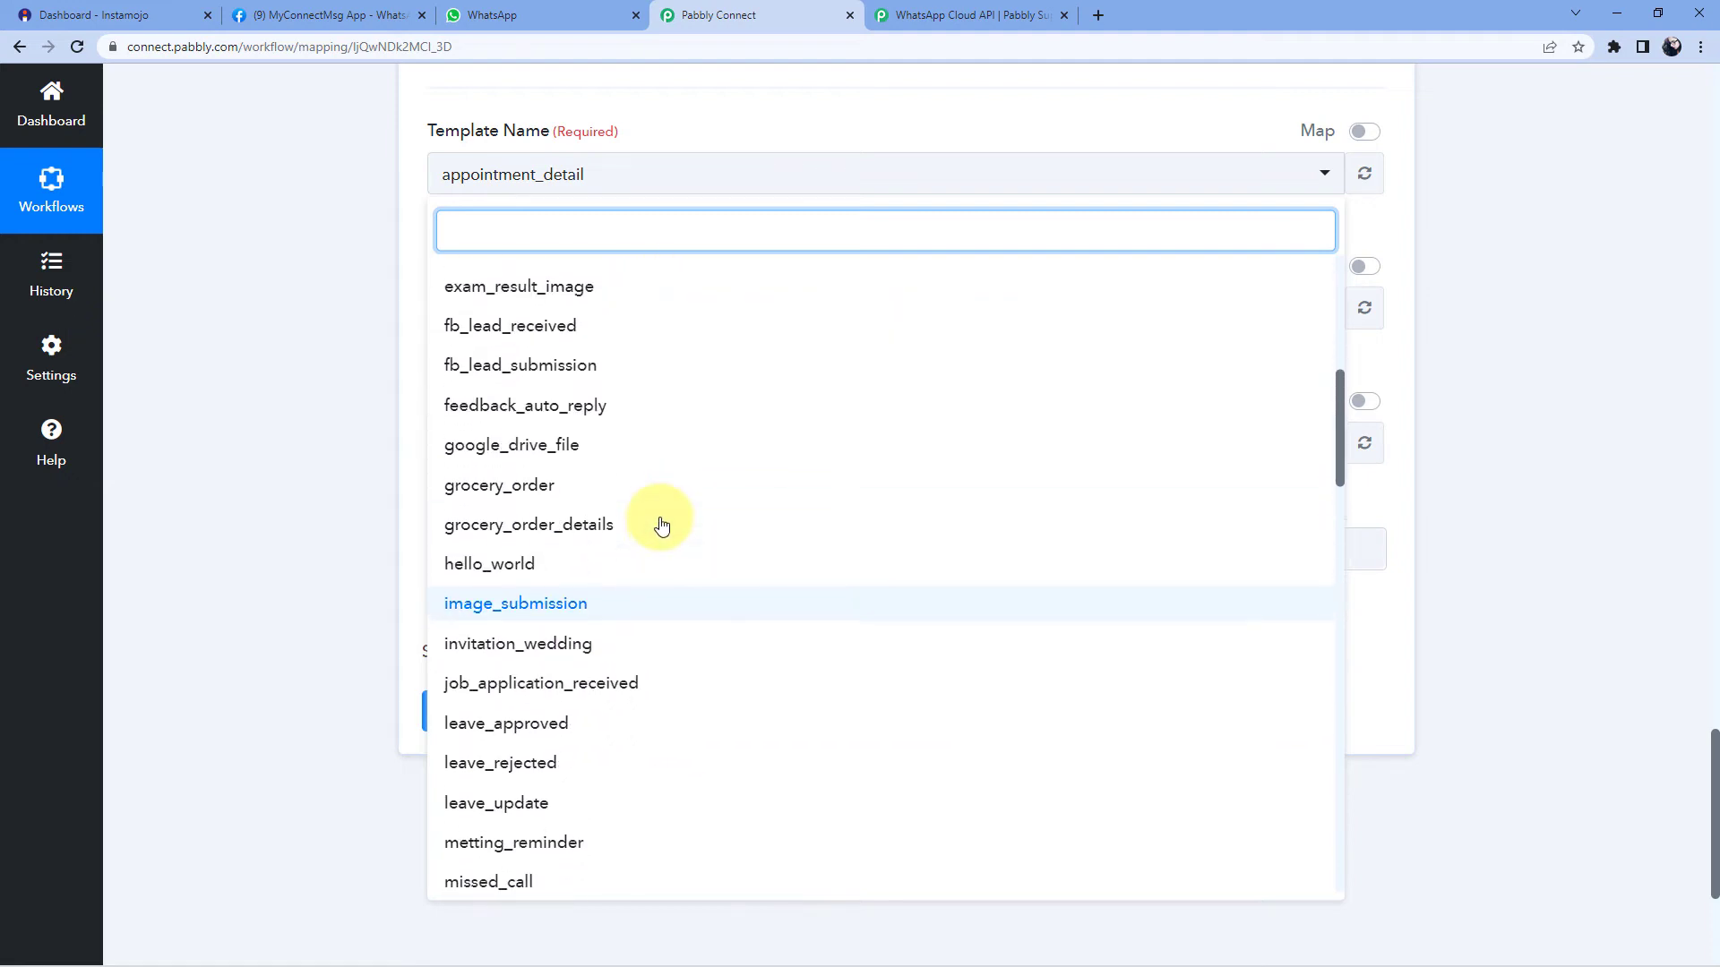
scroll(656, 495, "up", 3)
scroll(656, 494, "down", 1)
scroll(656, 495, "up", 1)
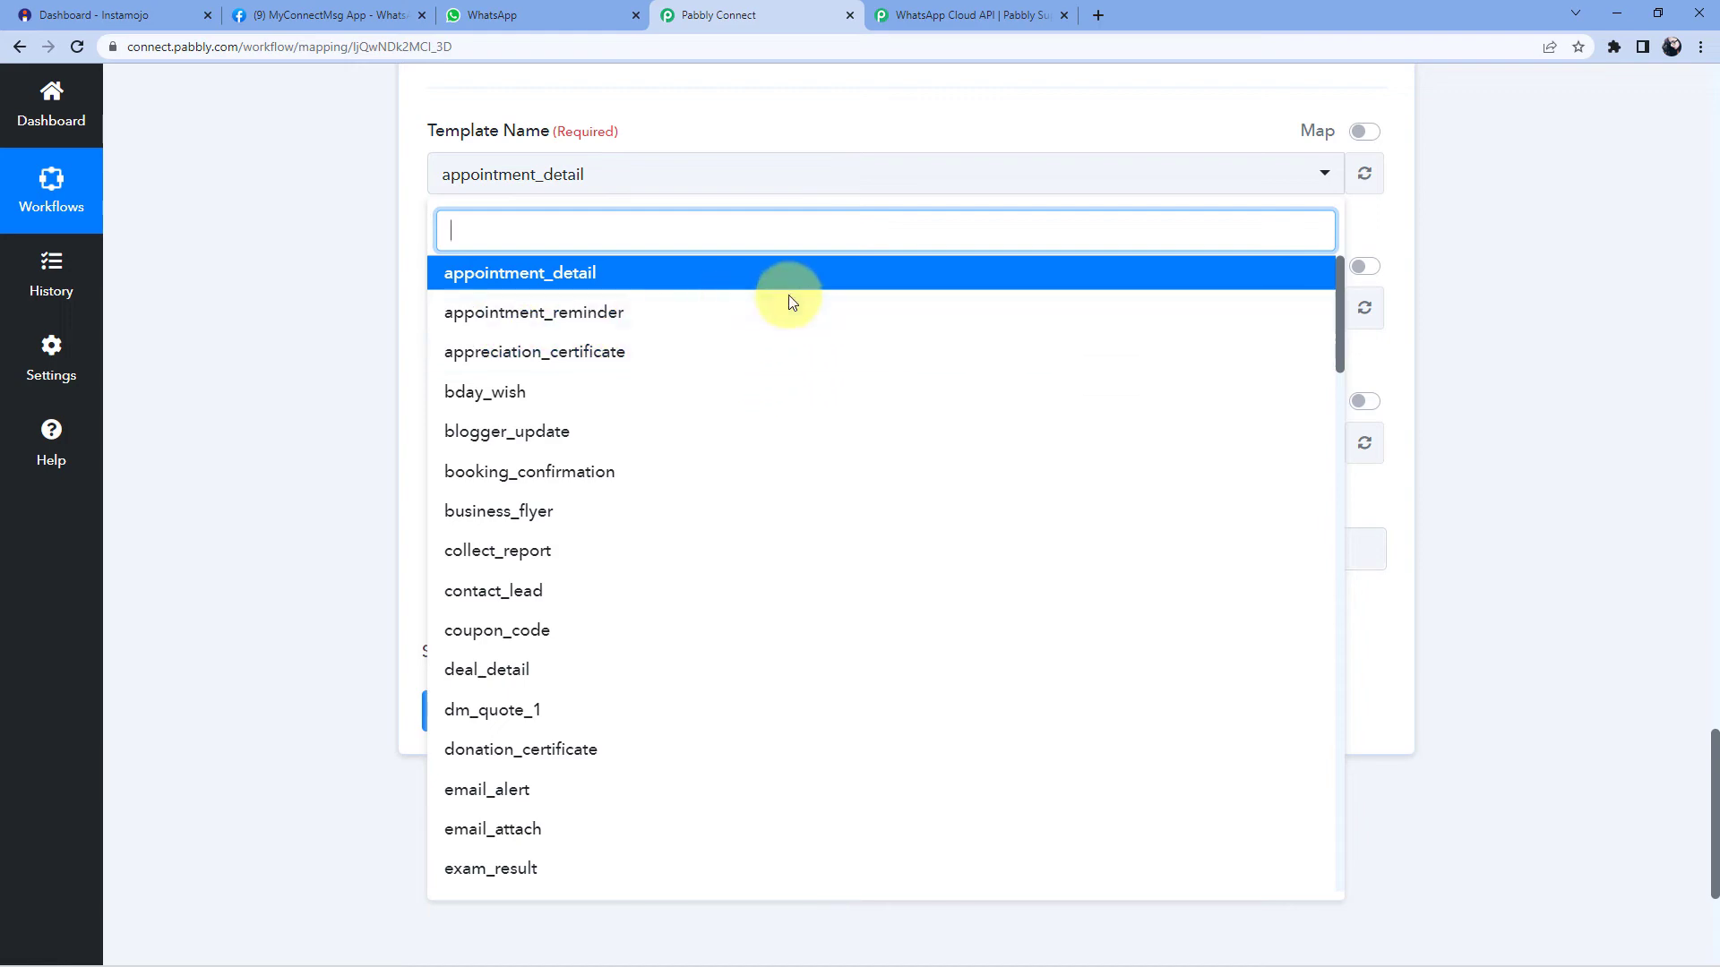
left_click(305, 8)
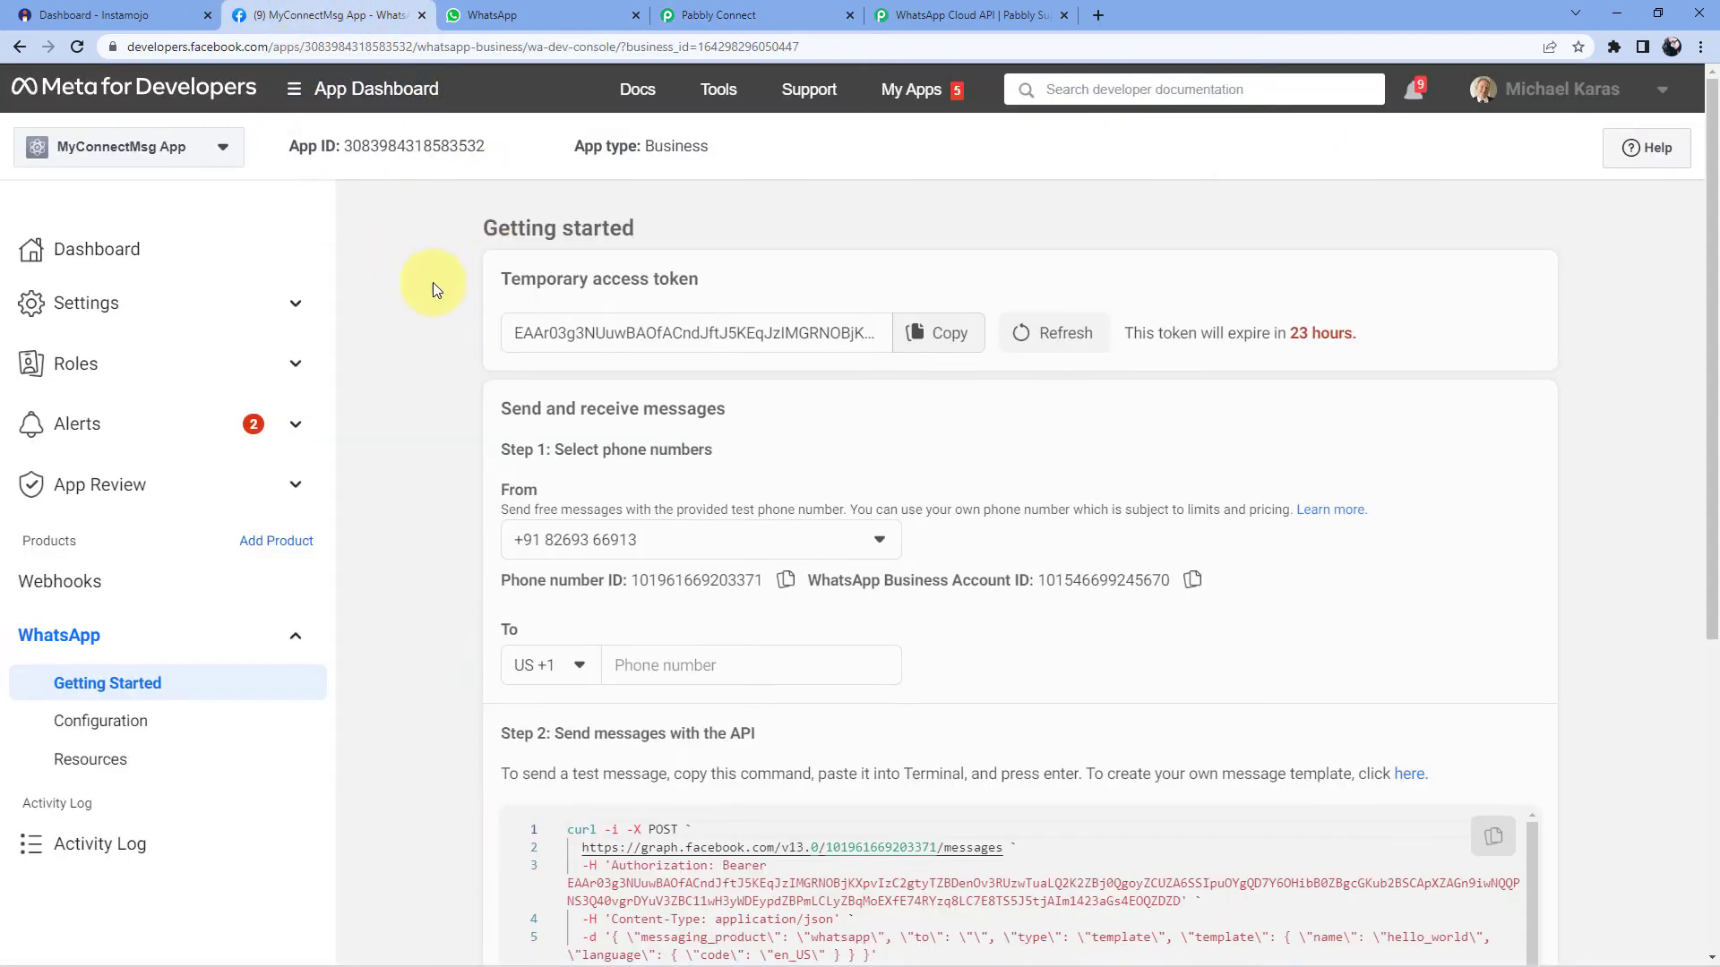
- Open WhatsApp Manager's Message templates page and compare it with Pabbly Connect's template names
scroll(457, 306, "down", 4)
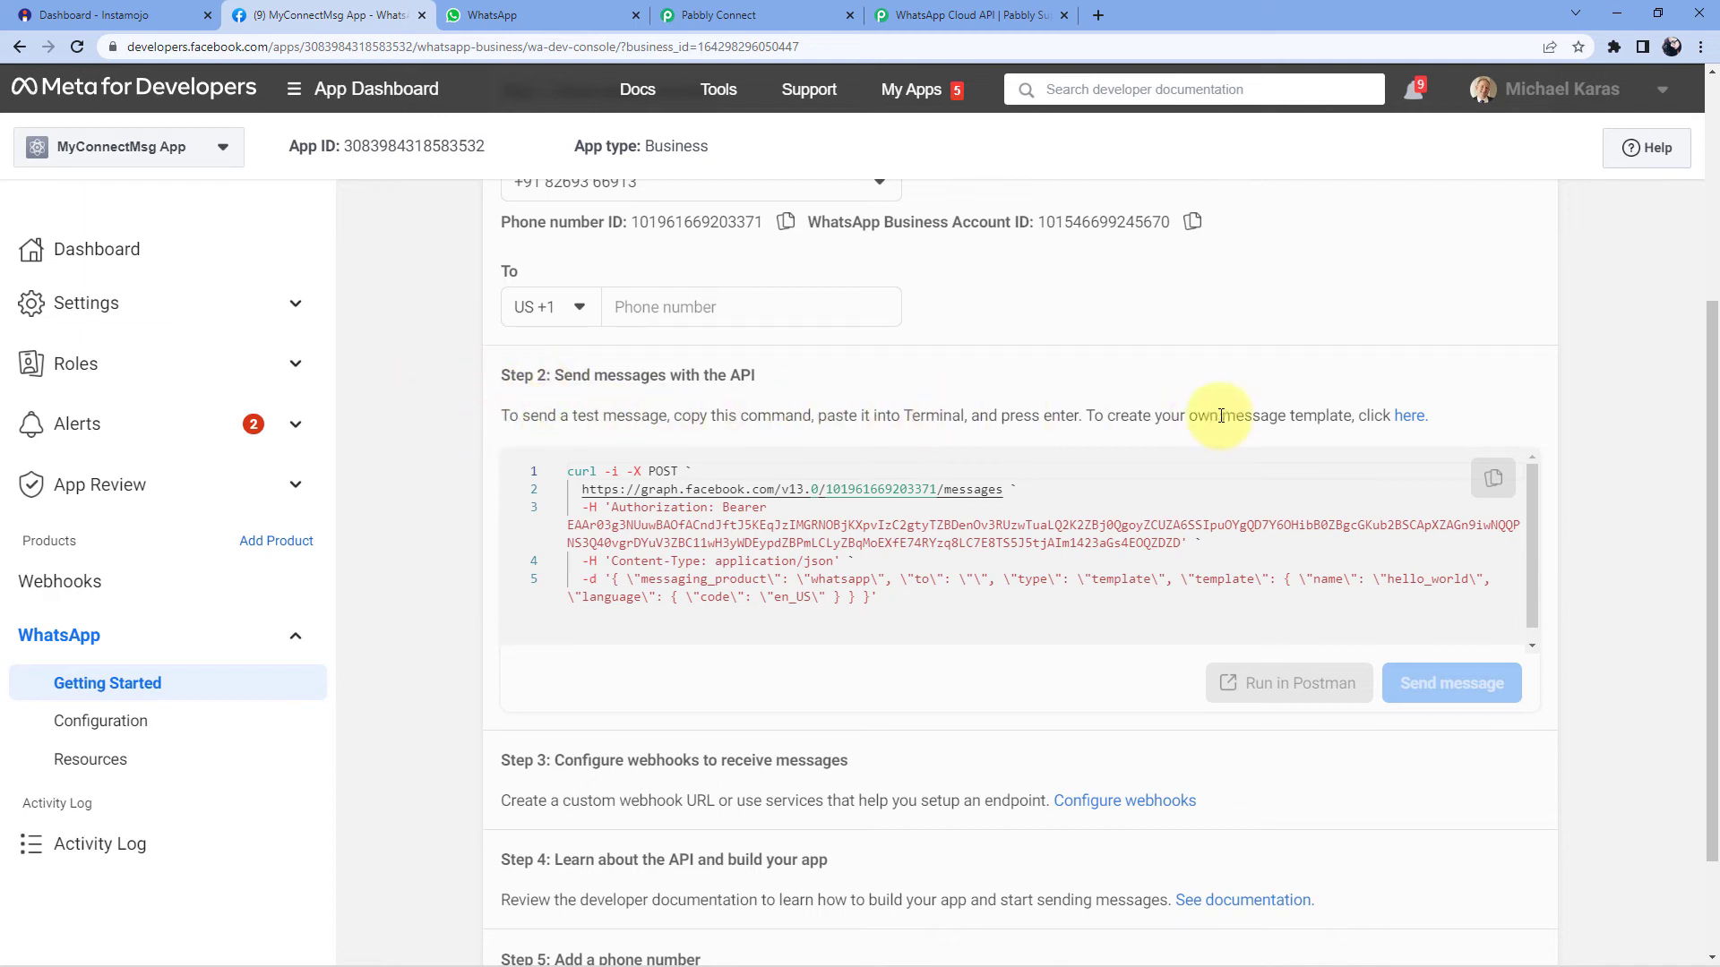
left_click(1402, 418)
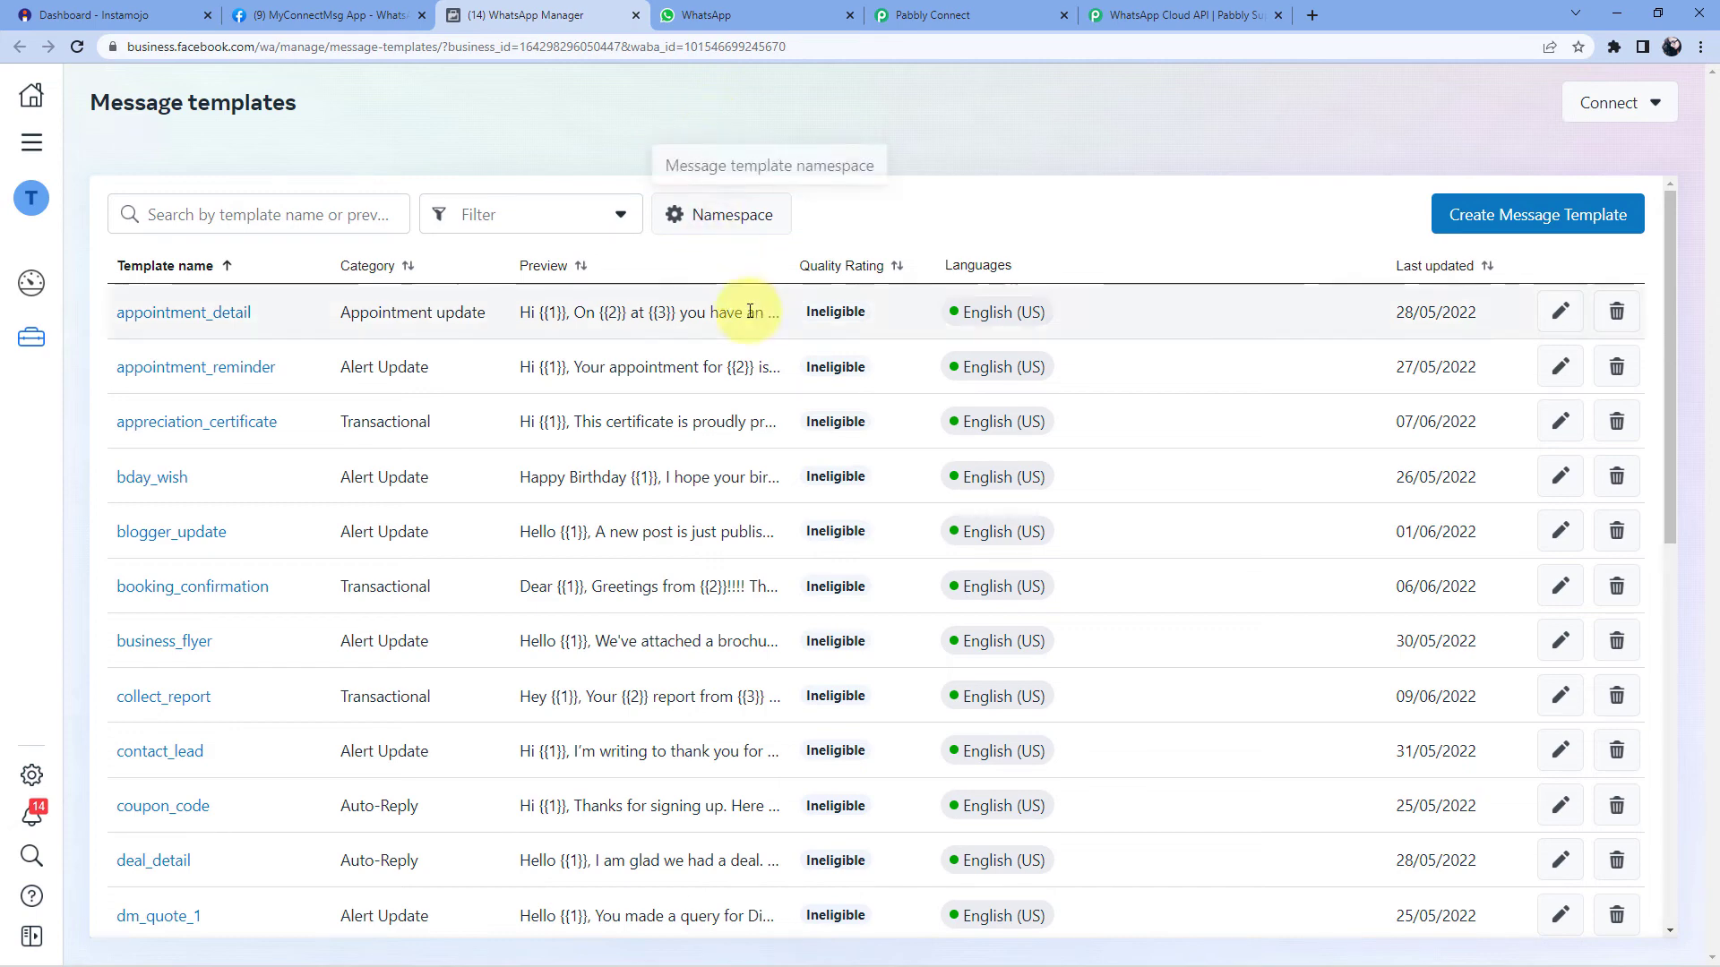
scroll(742, 309, "down", 9)
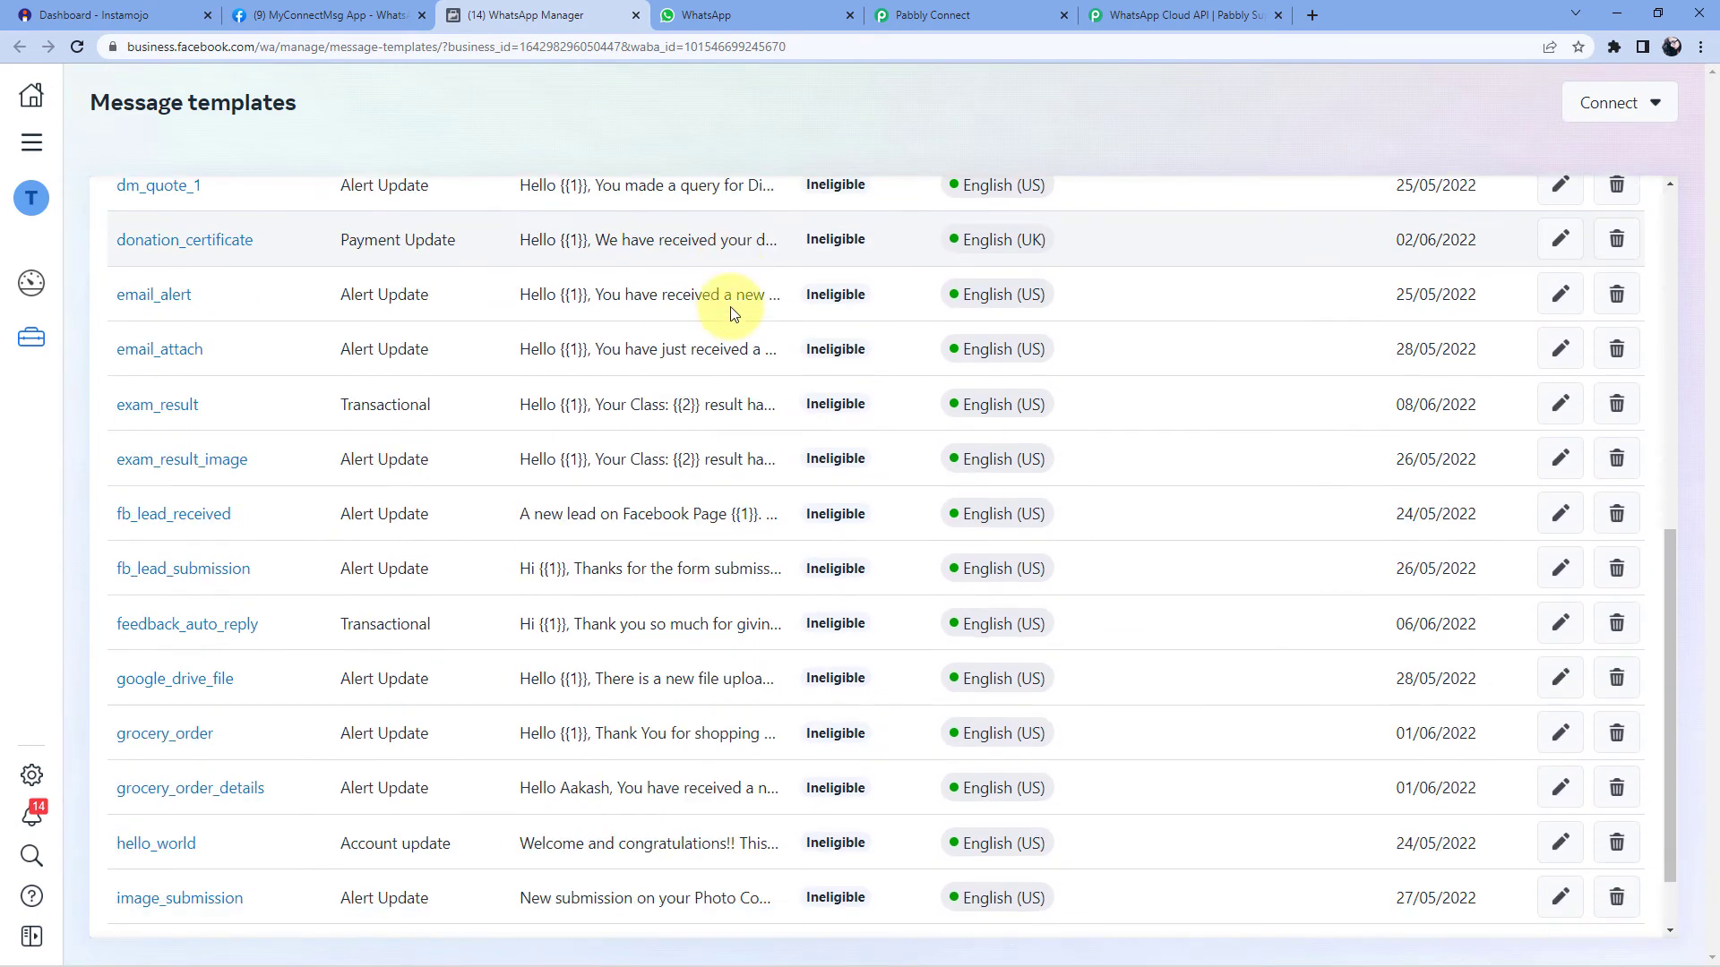
scroll(748, 403, "up", 7)
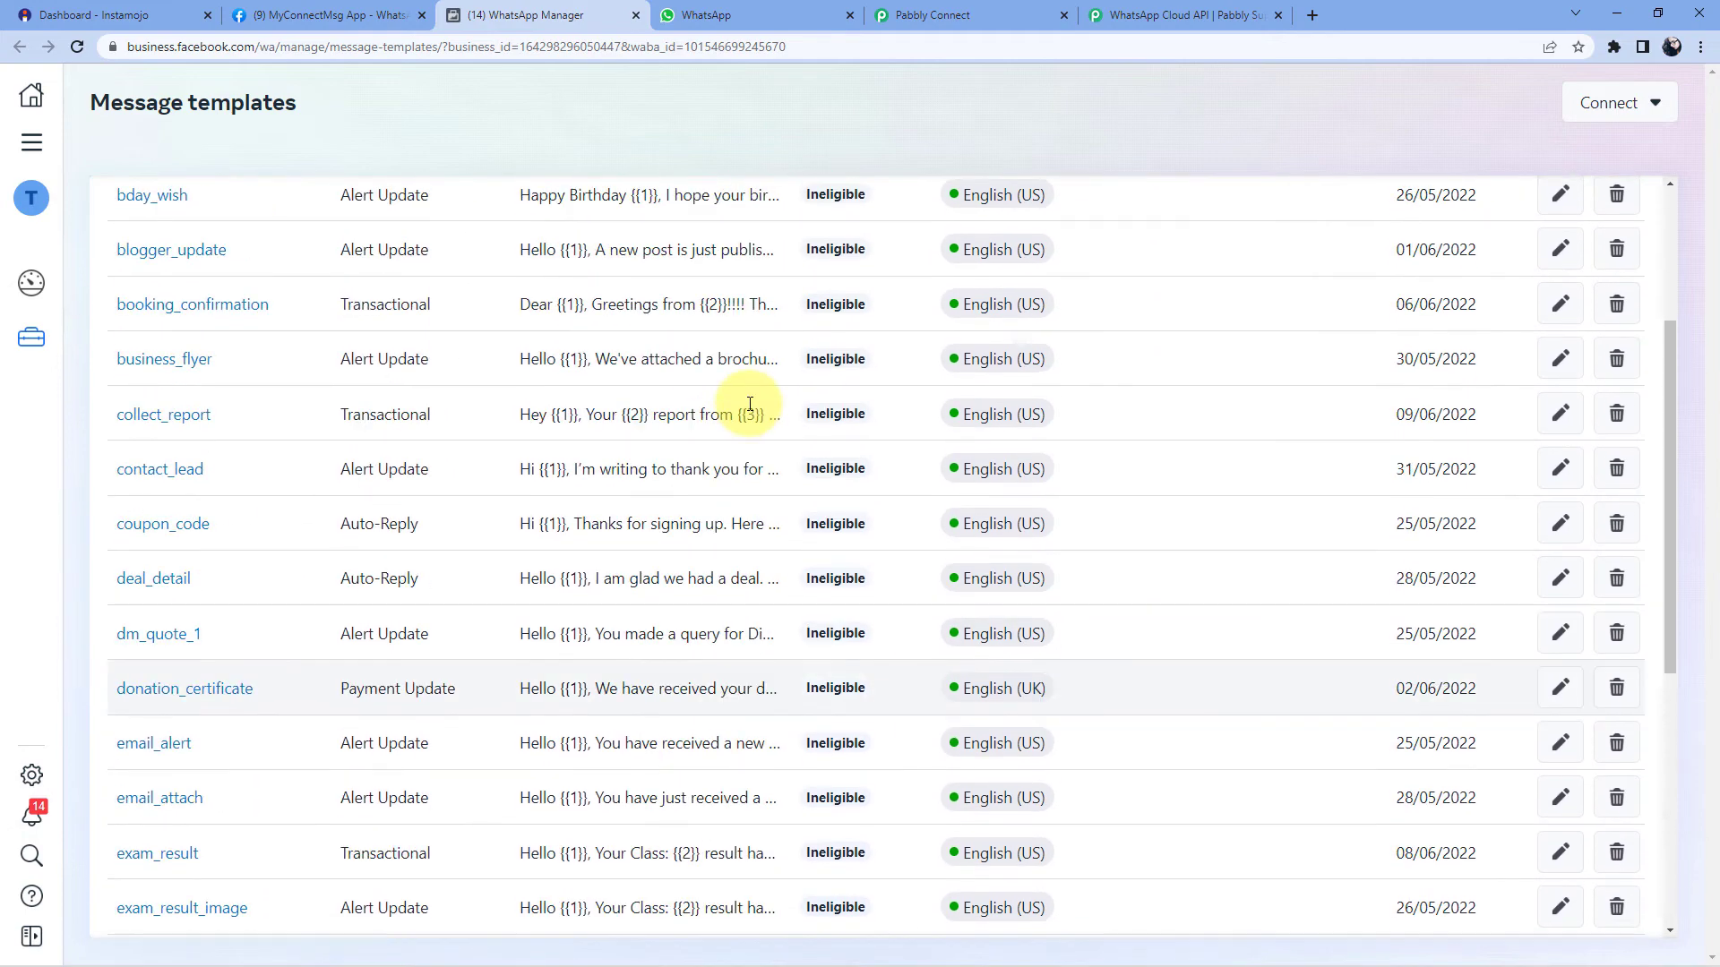
scroll(748, 403, "up", 3)
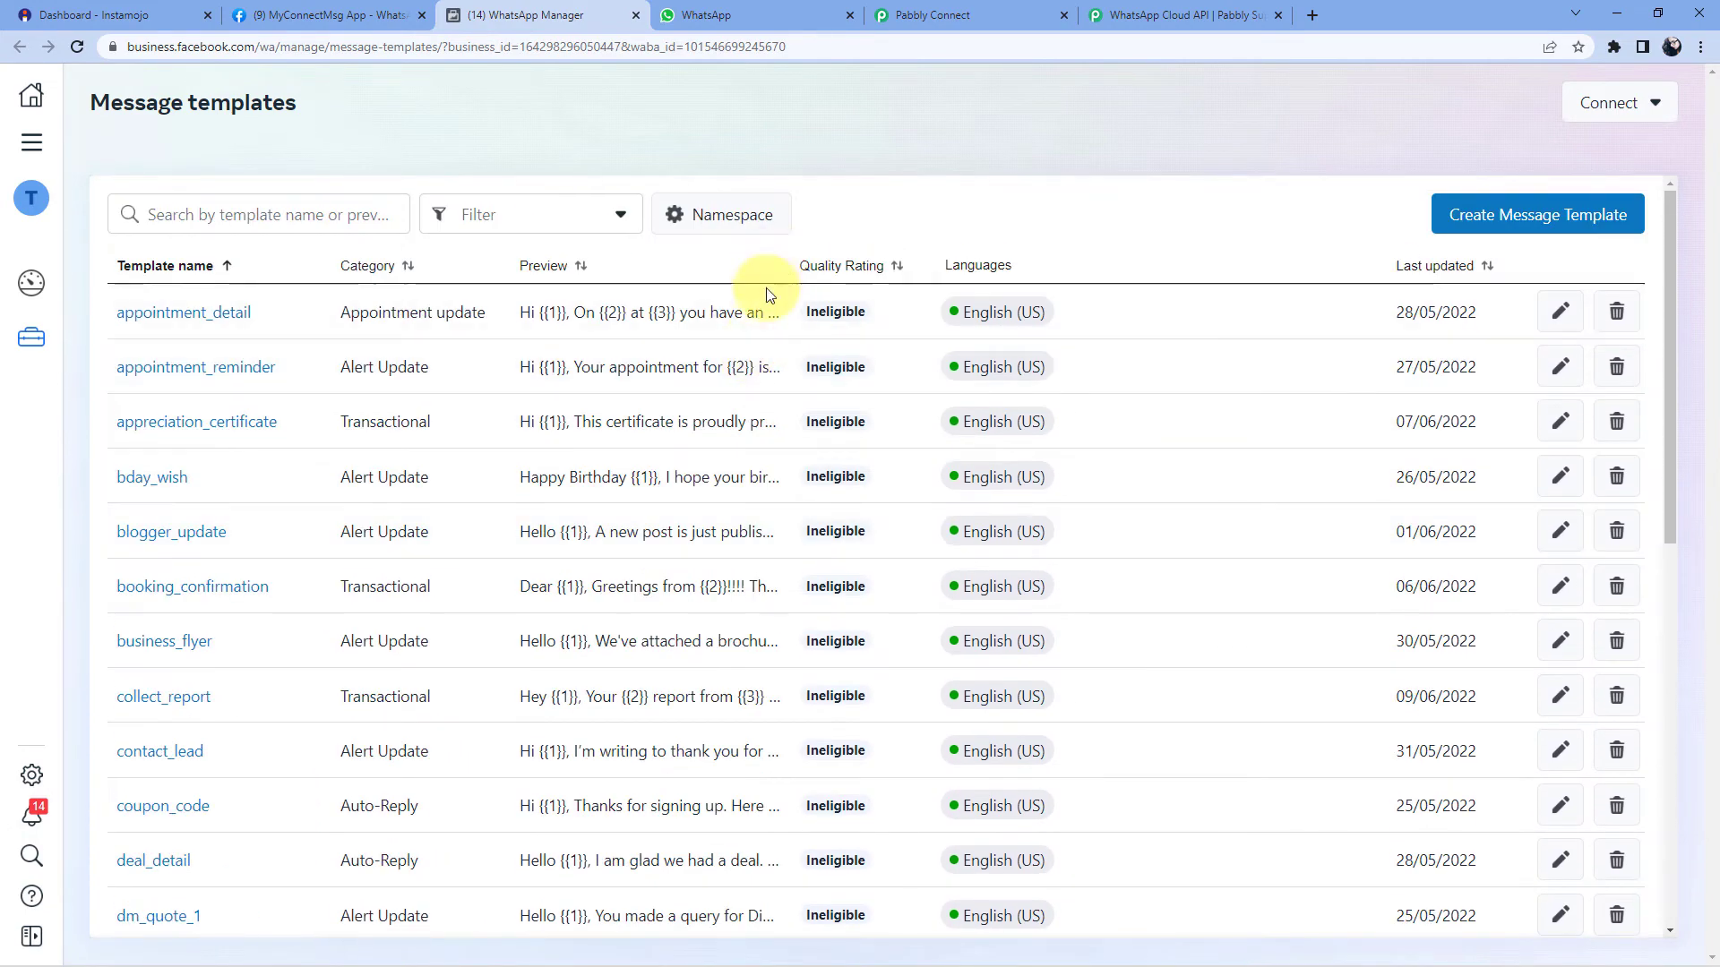
left_click(991, 12)
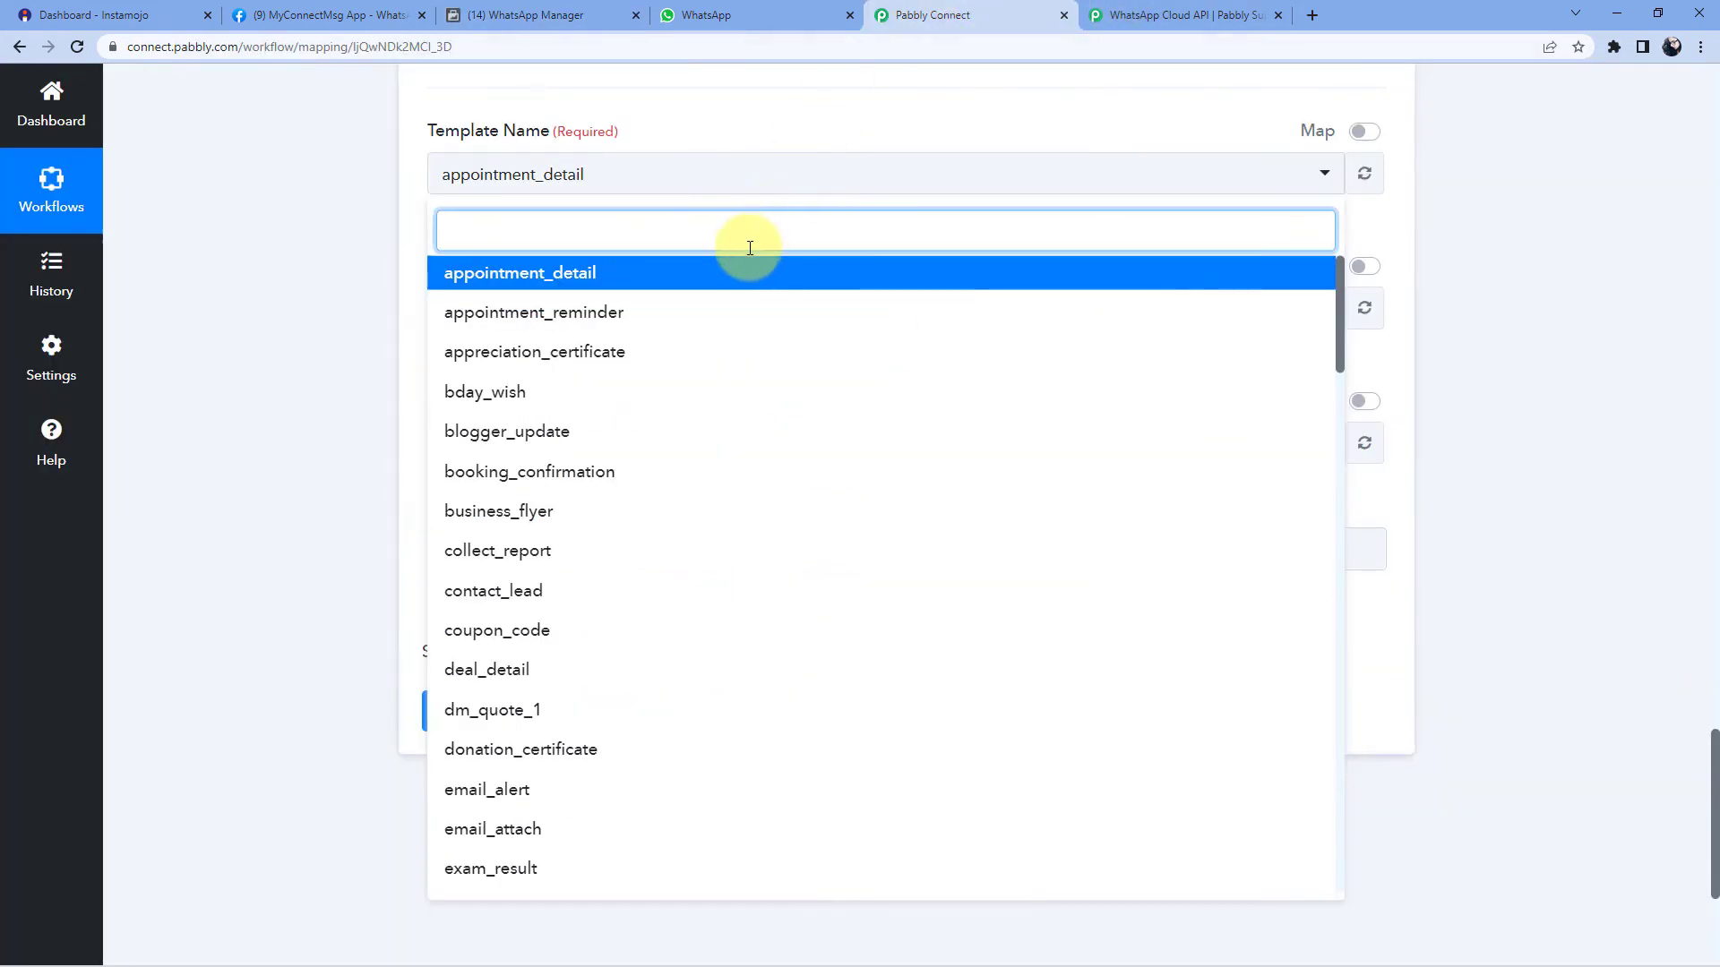
left_click(568, 12)
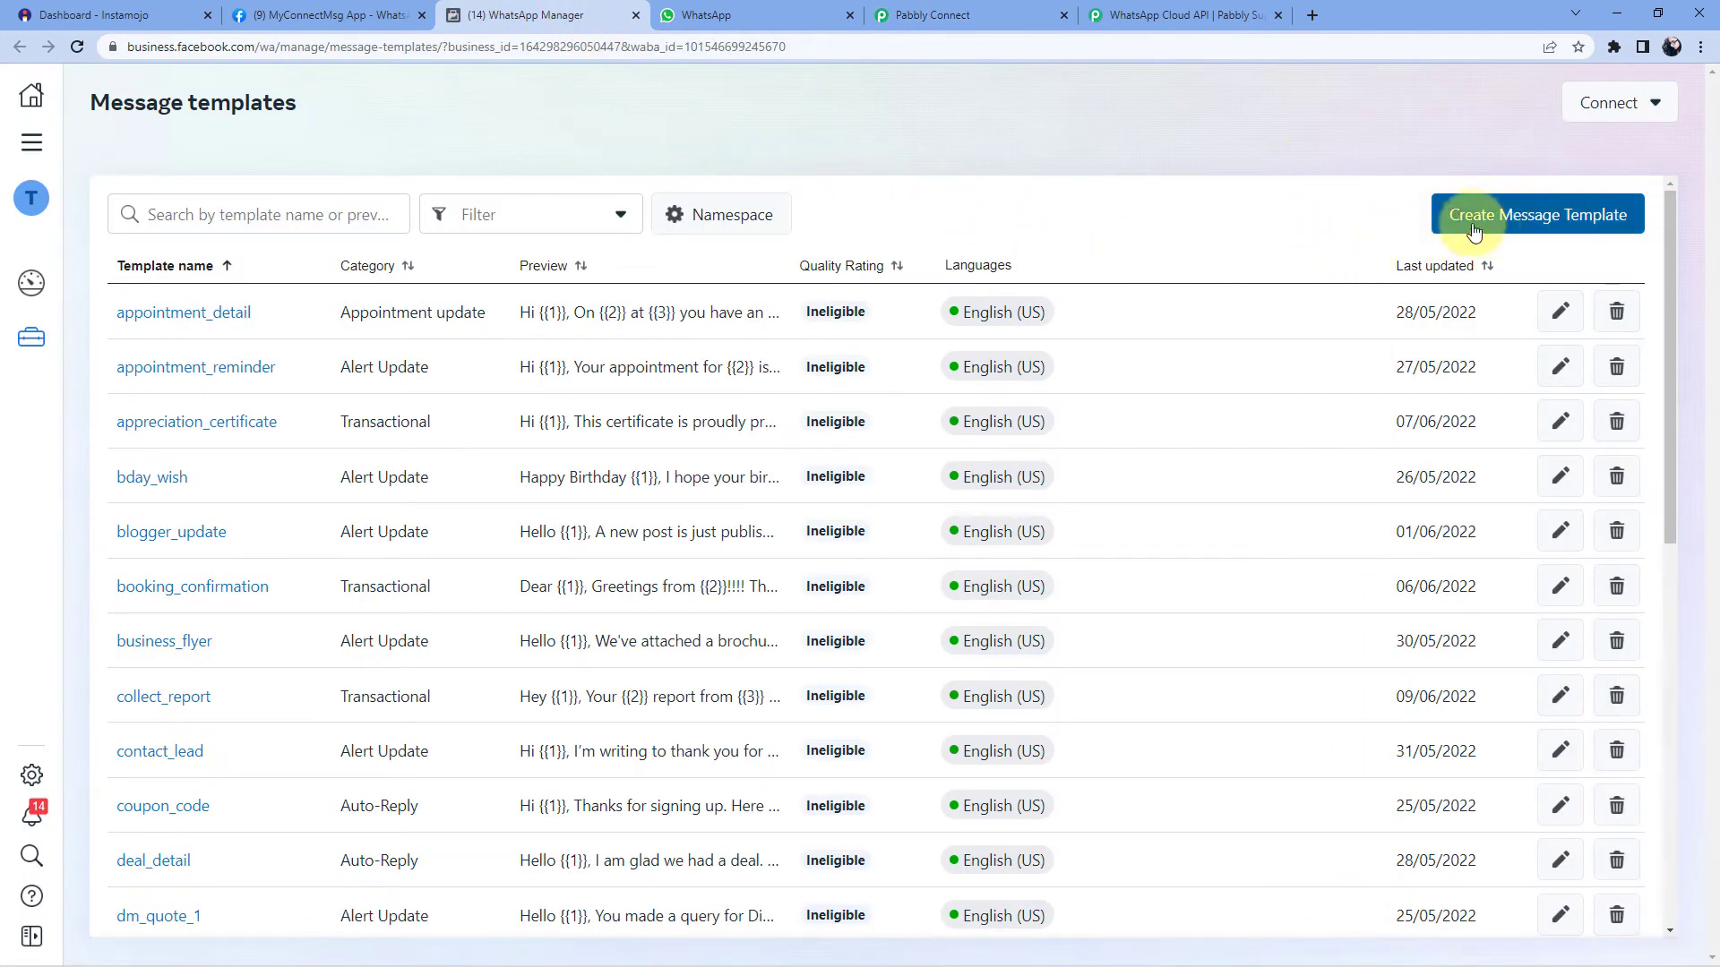
- Create a Transactional message template named test_1 with English (US) as its language
left_click(1505, 215)
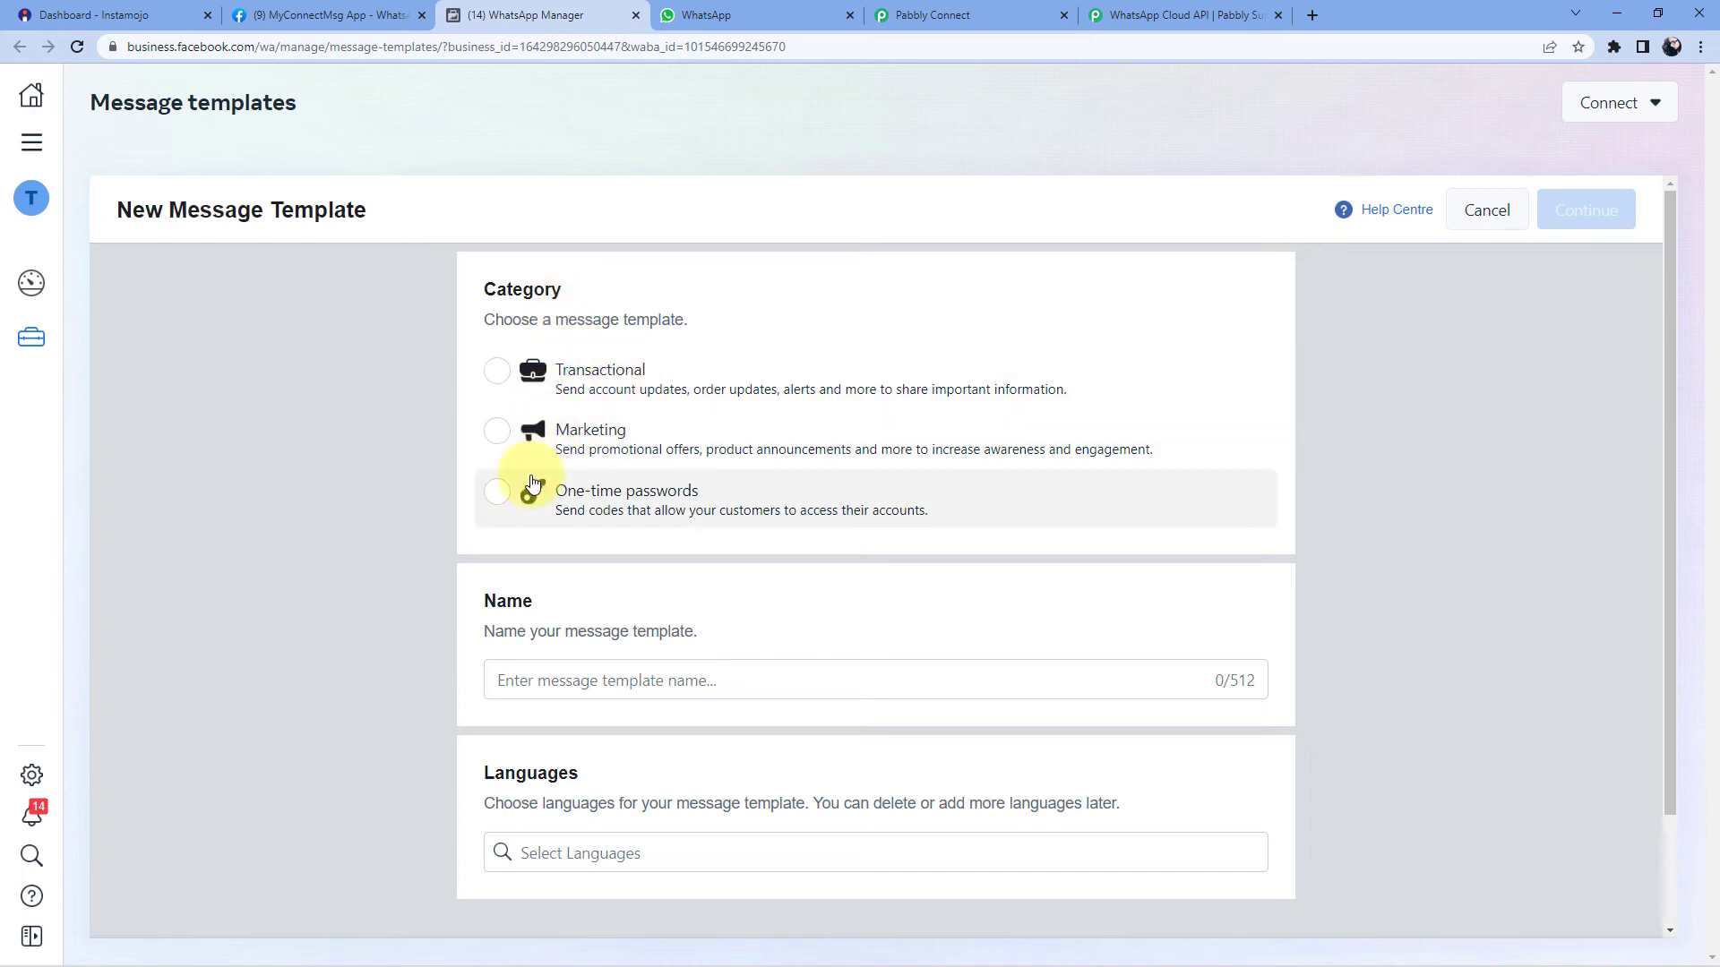
left_click(498, 376)
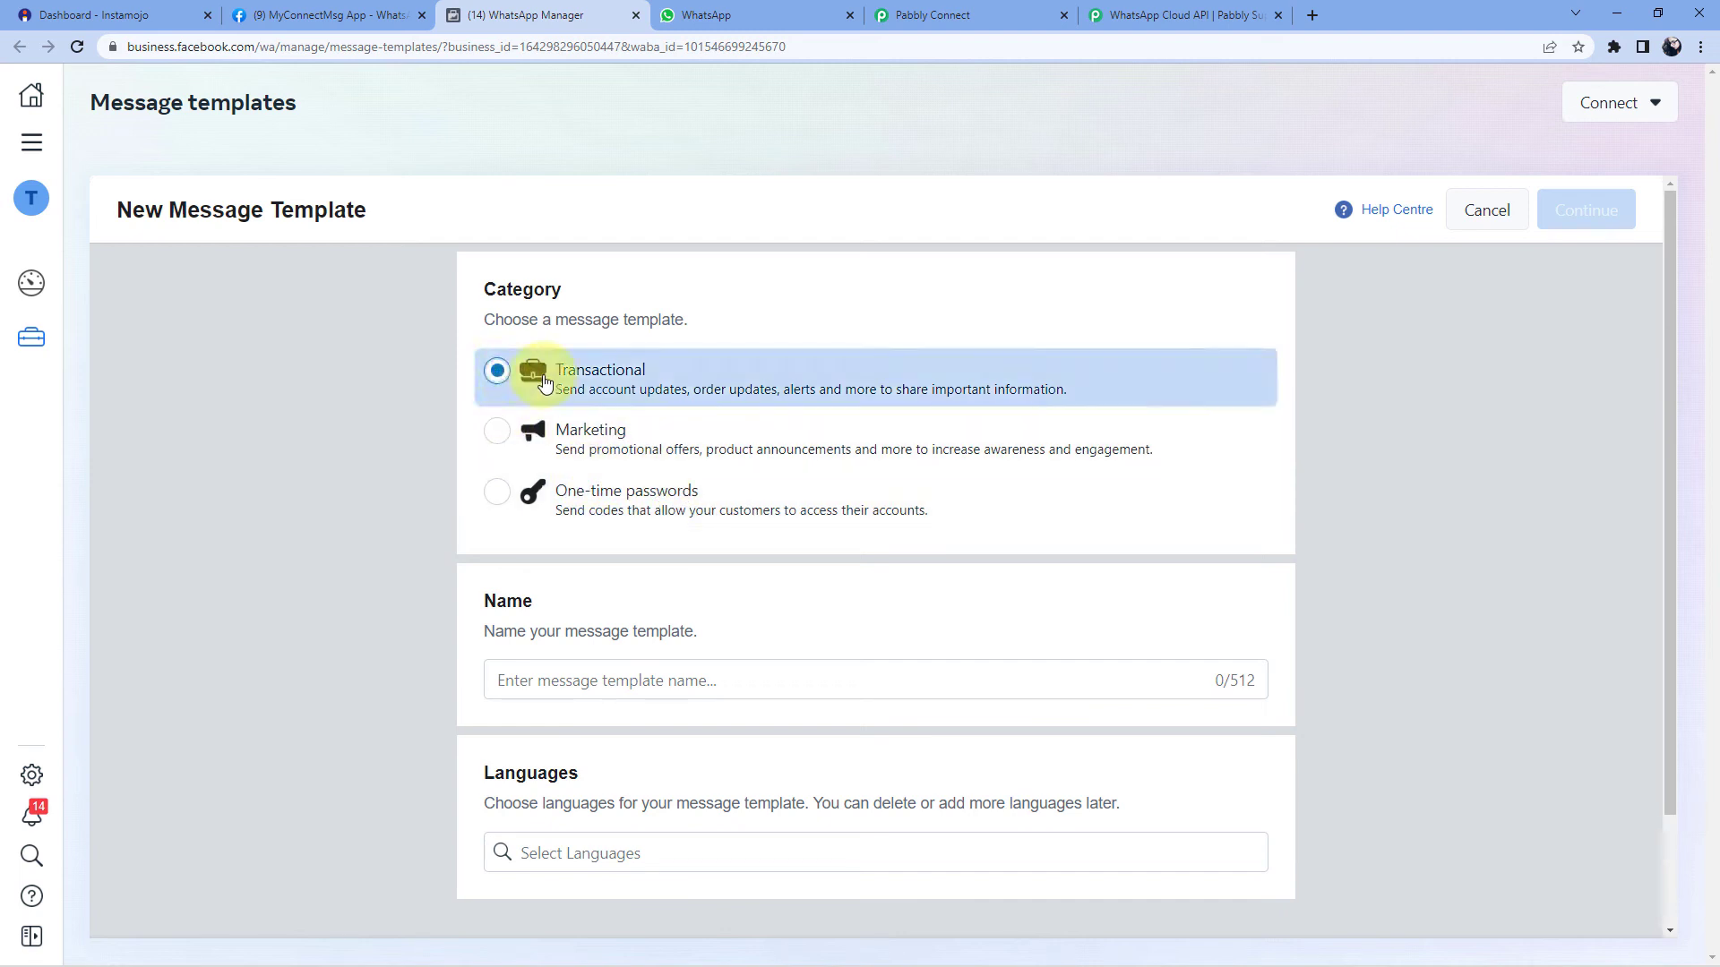
left_click(569, 681)
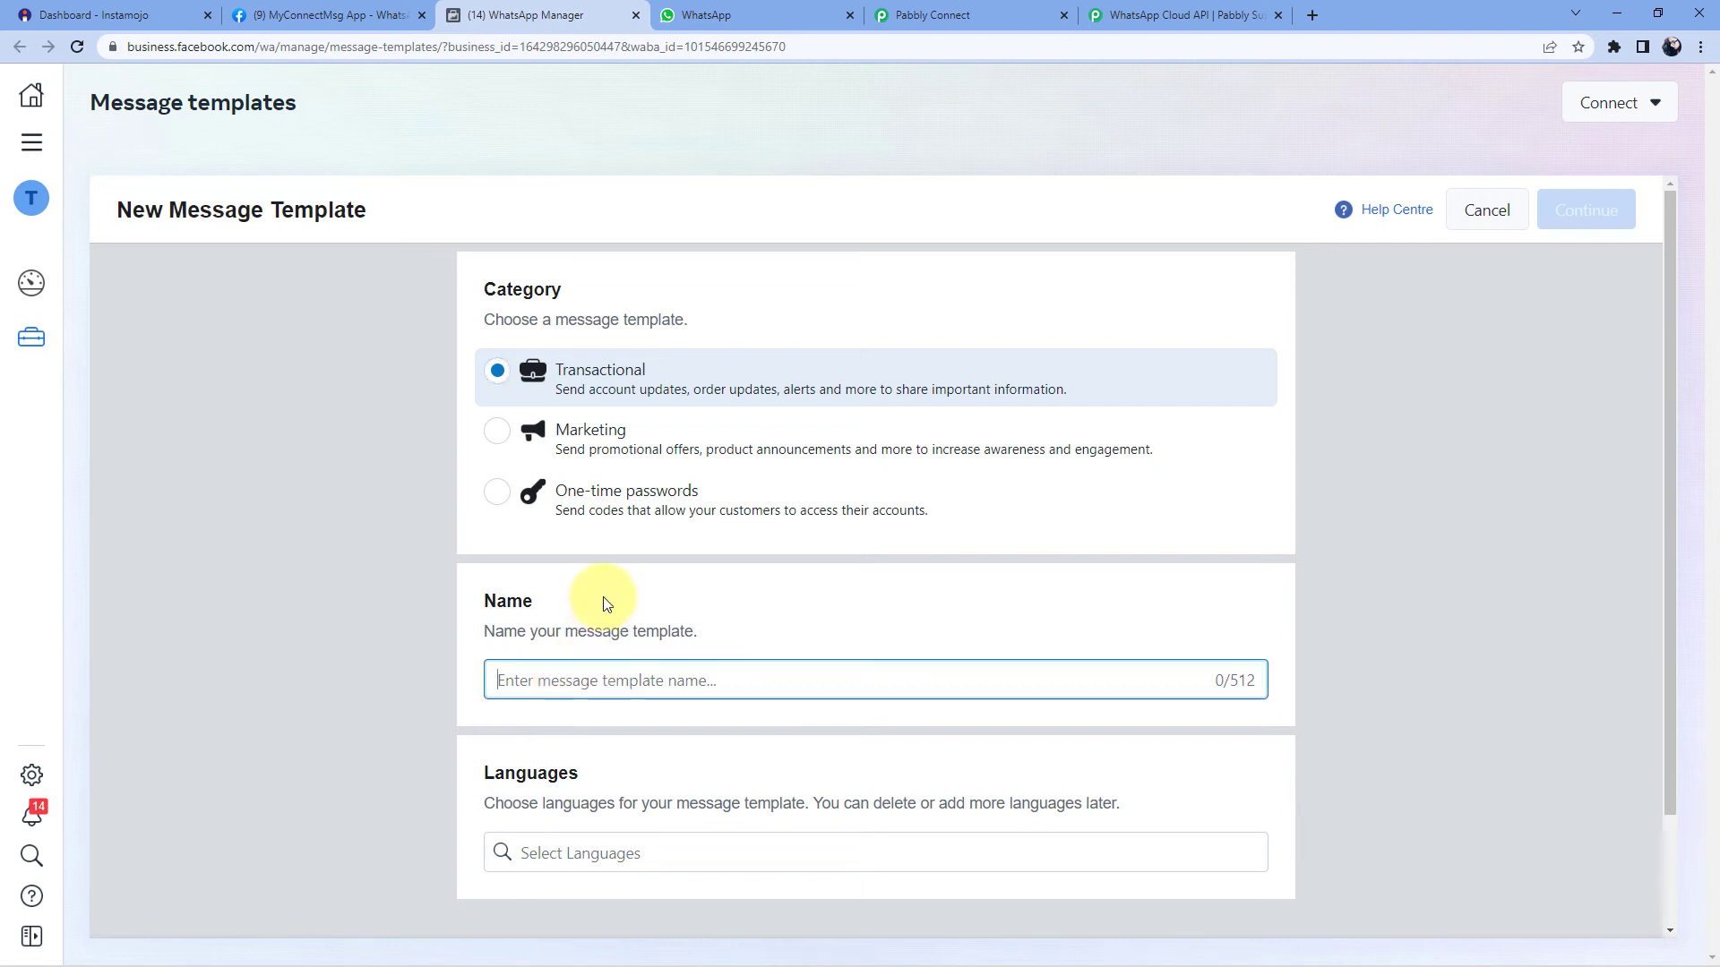
type("test_1")
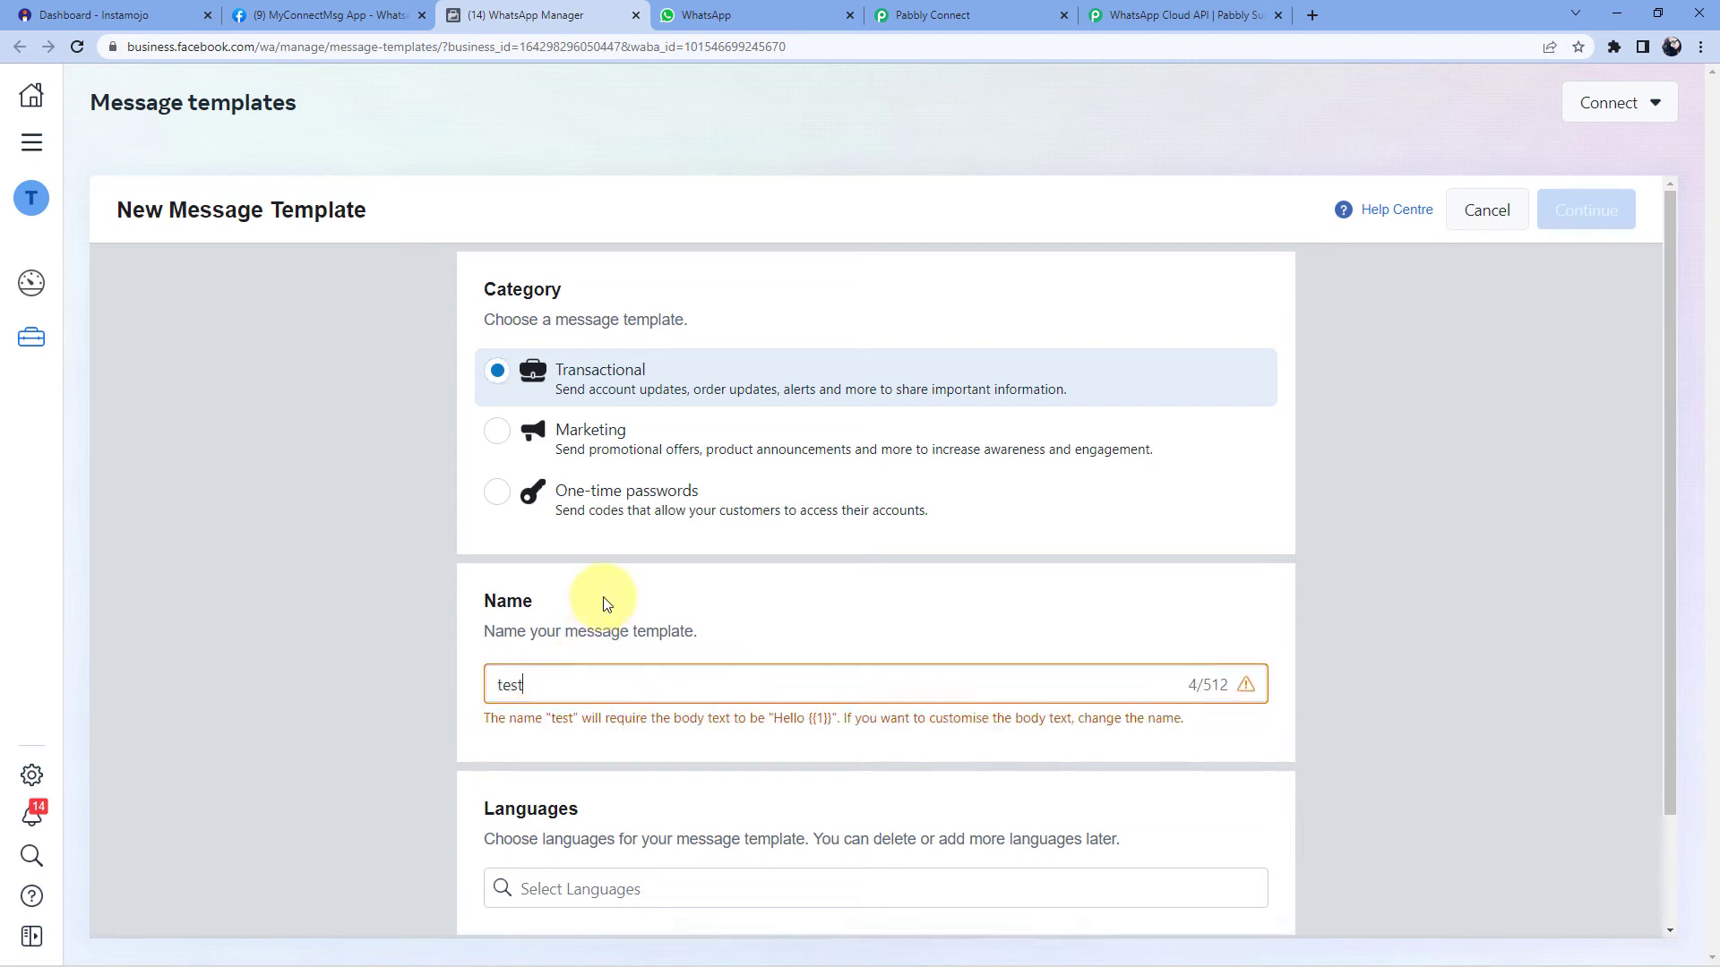
left_click(534, 850)
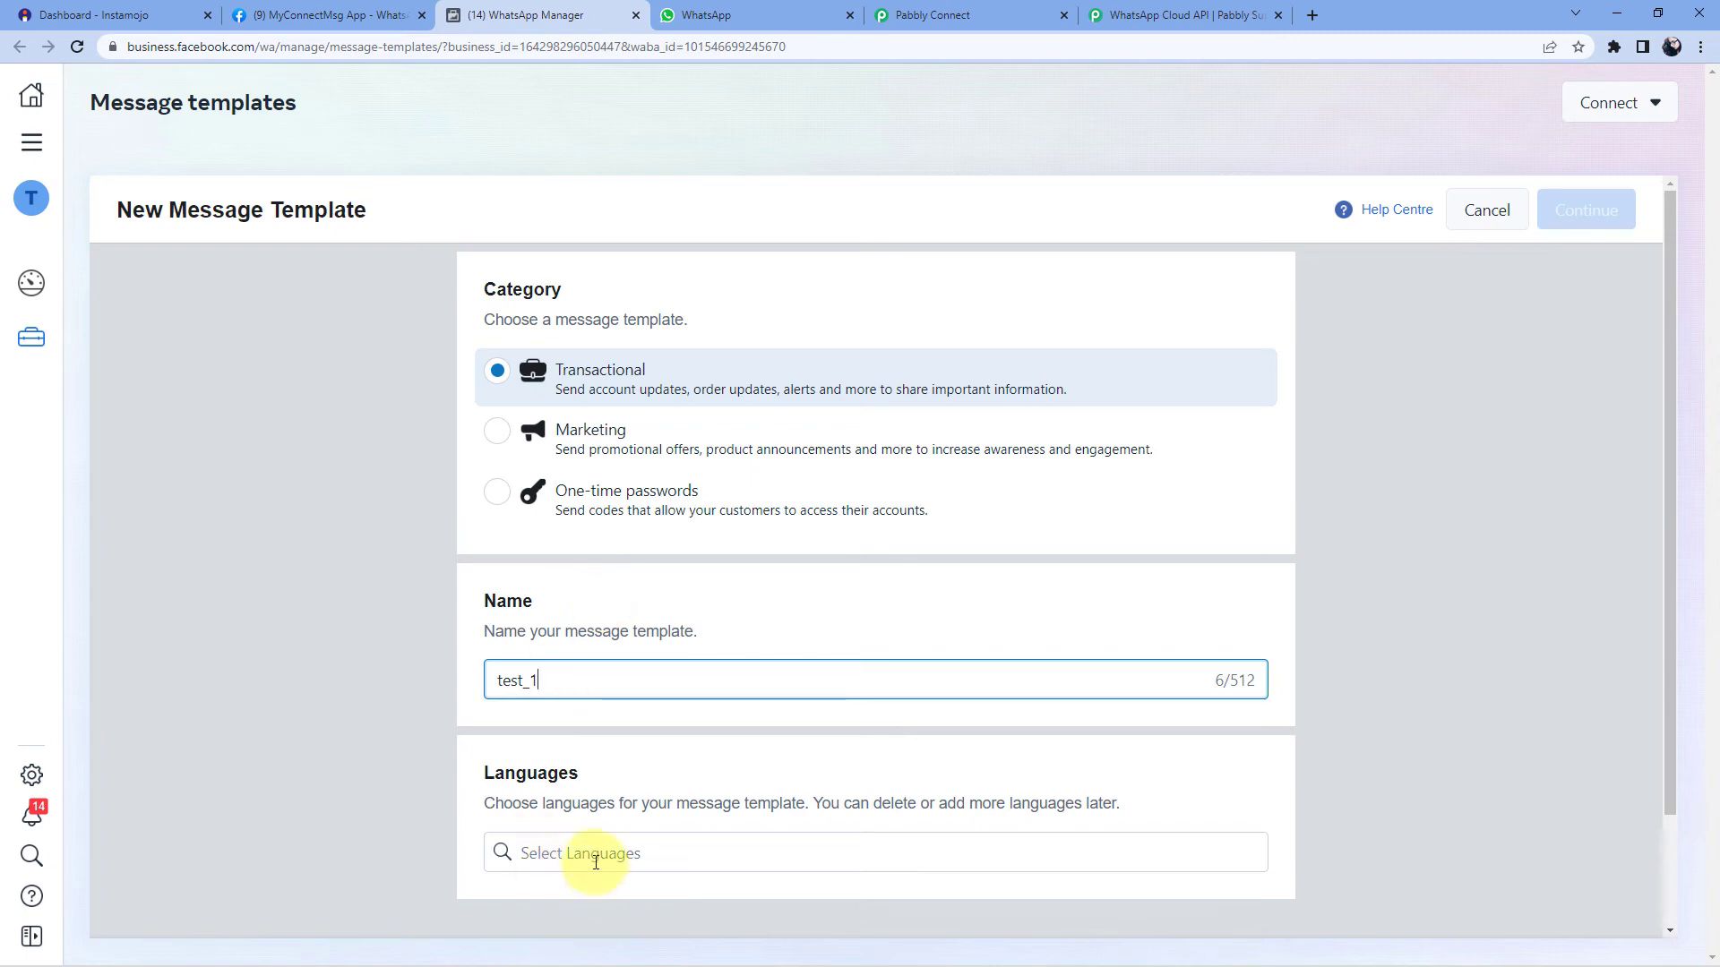
type("en")
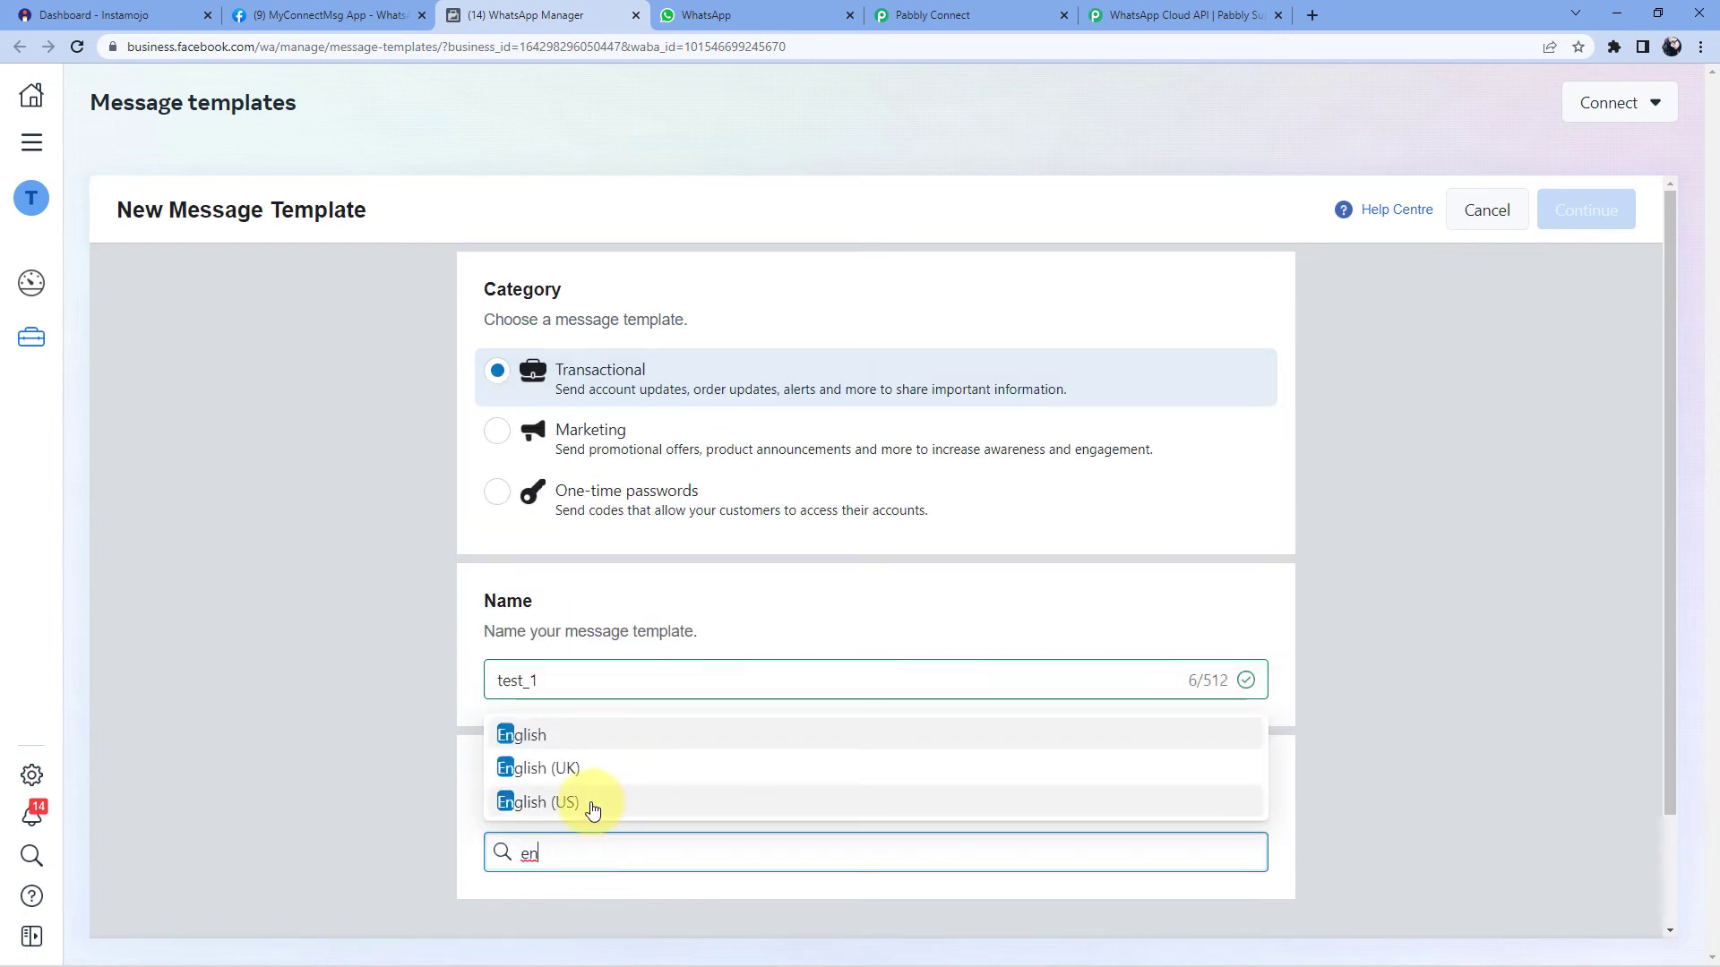
left_click(592, 804)
left_click(221, 665)
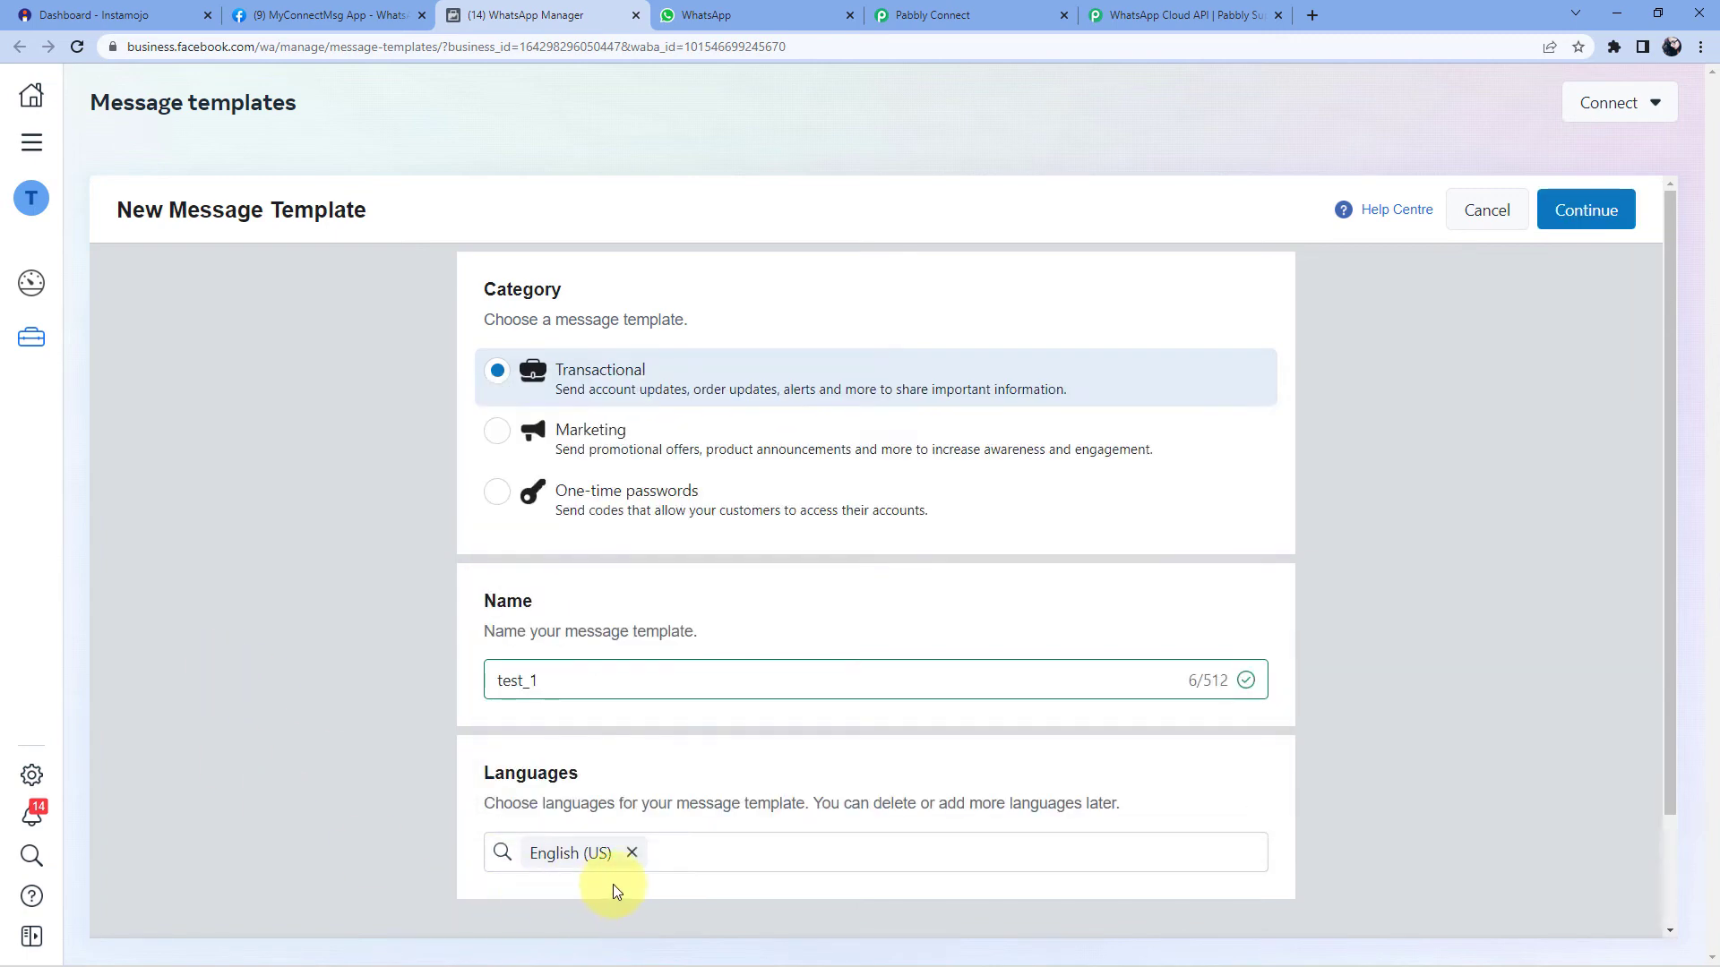
- Continue to the test_1 template content editor and leave the Header set to None
left_click(1586, 215)
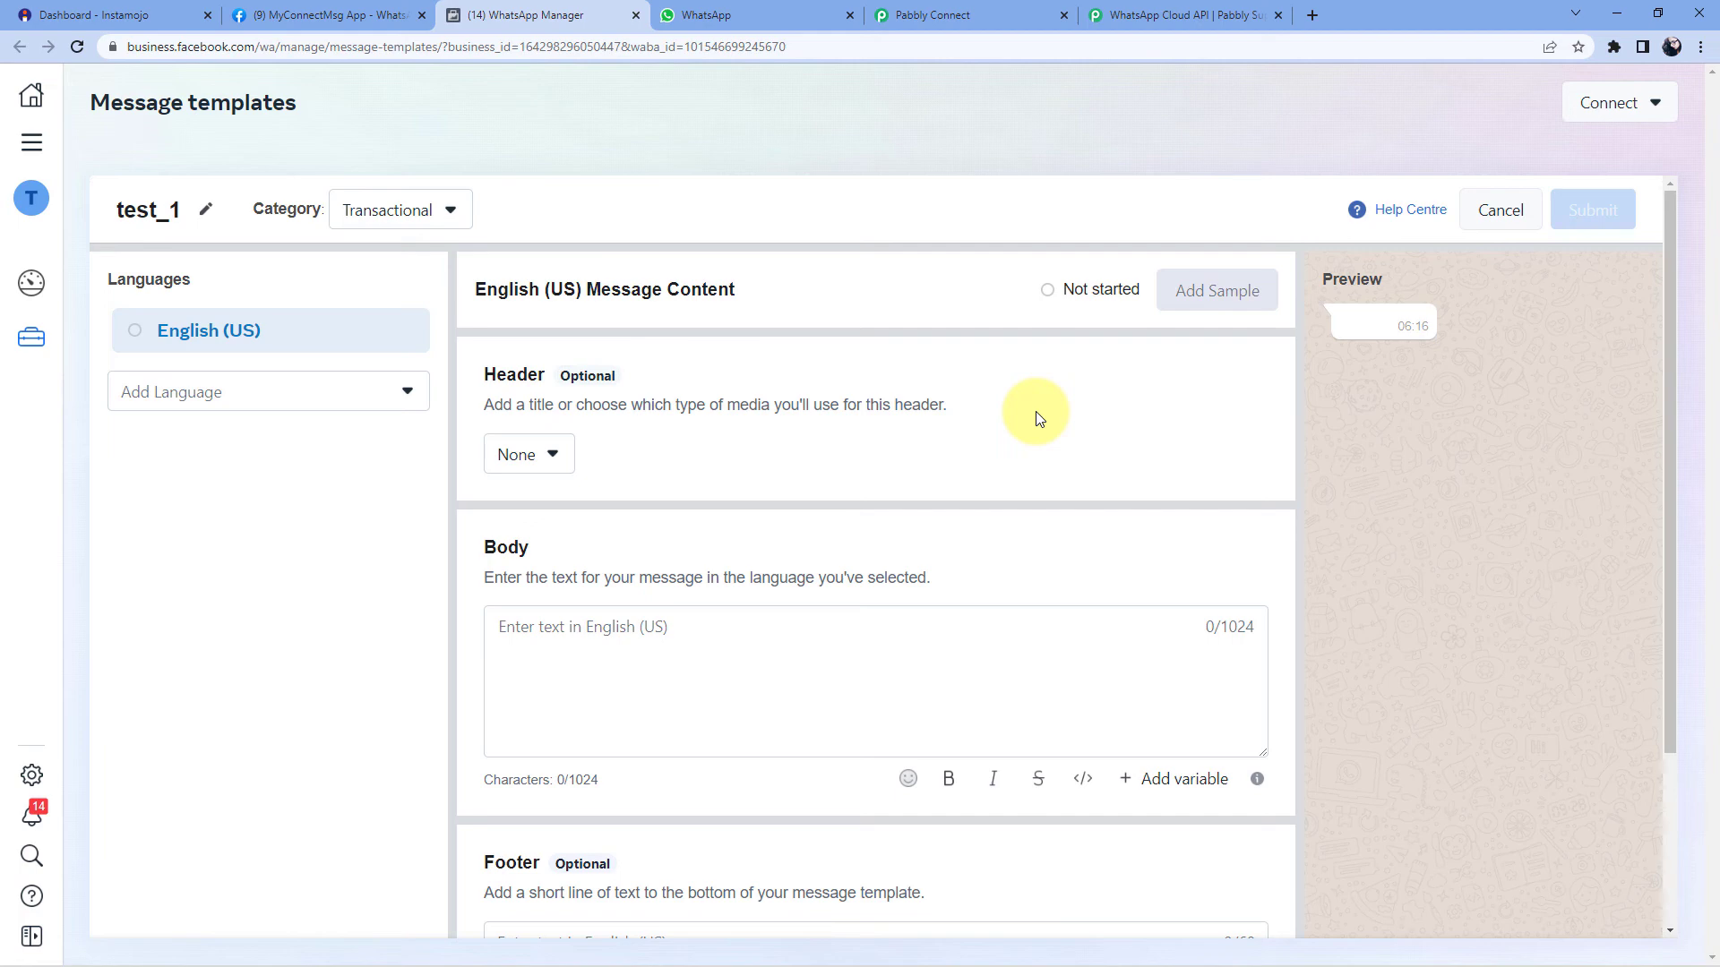
left_click(561, 461)
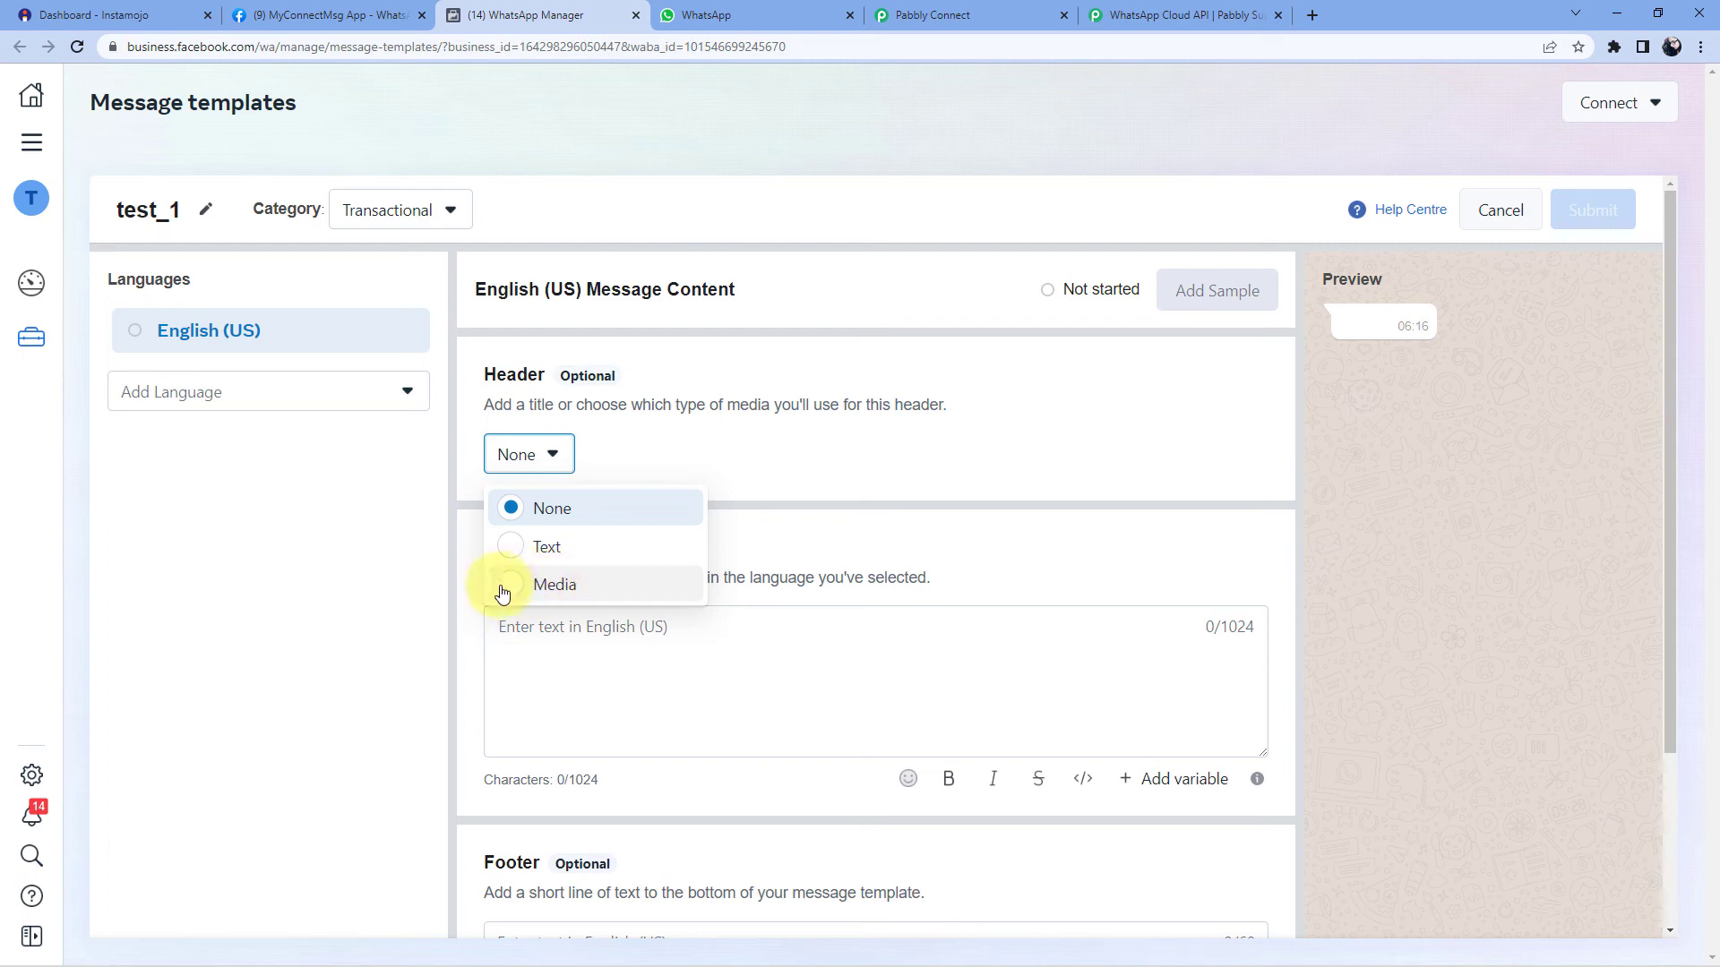
left_click(940, 419)
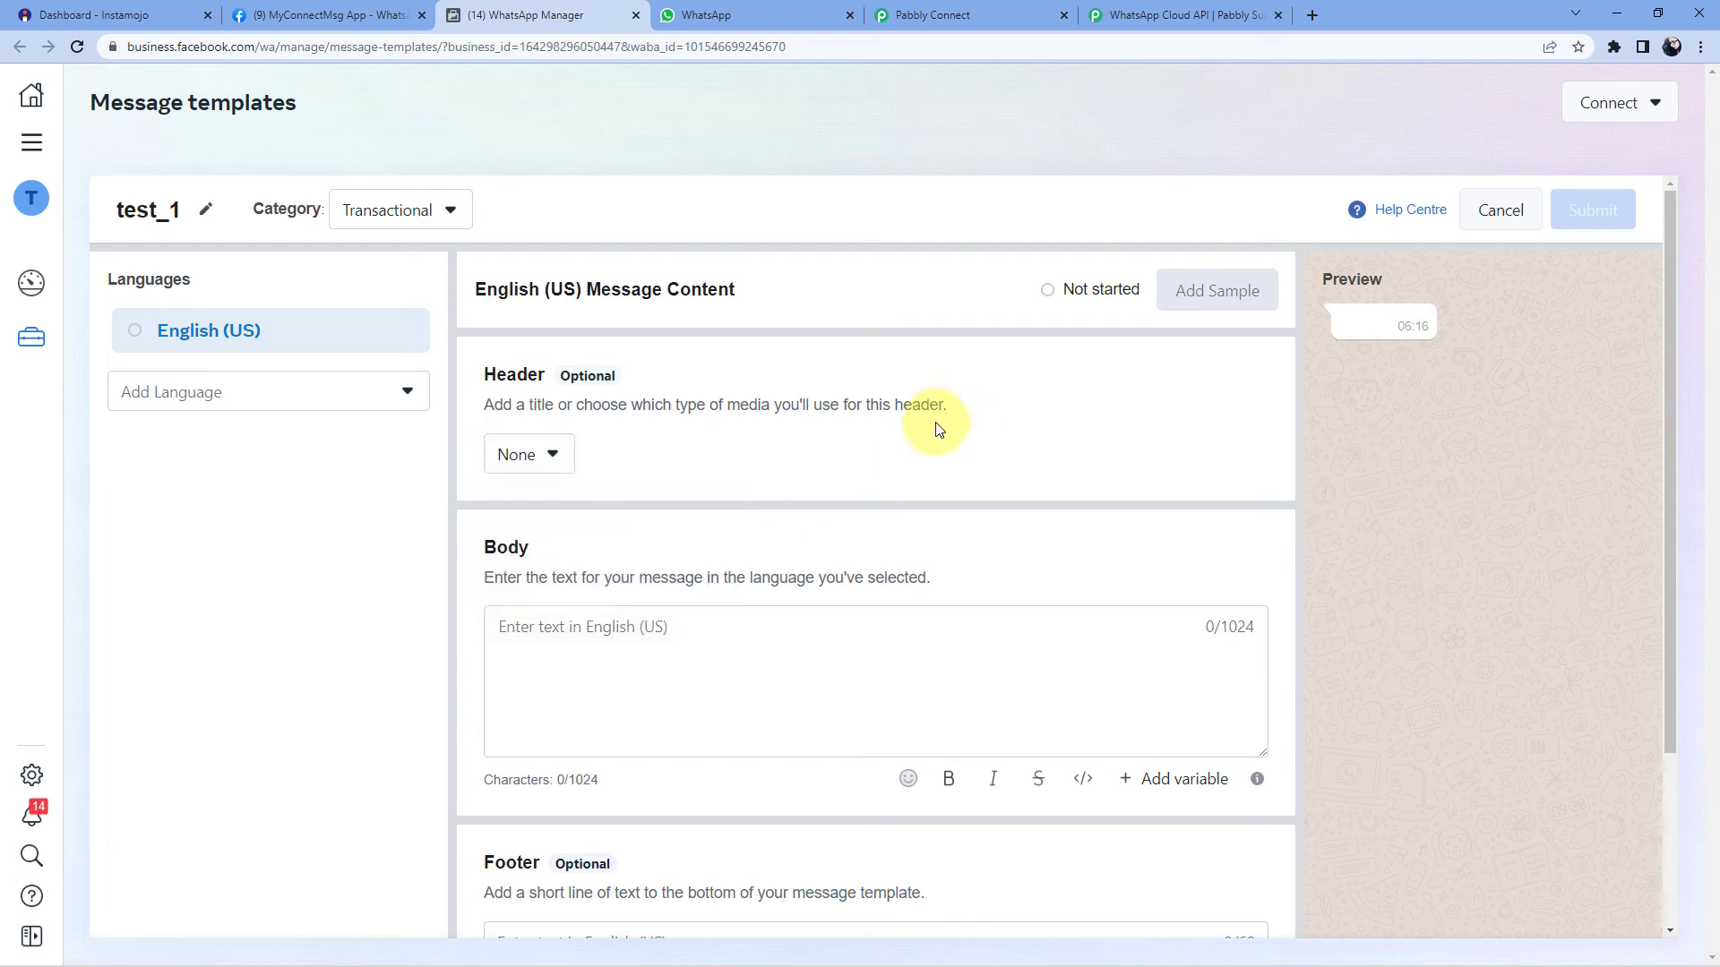
scroll(859, 468, "down", 1)
scroll(595, 442, "down", 1)
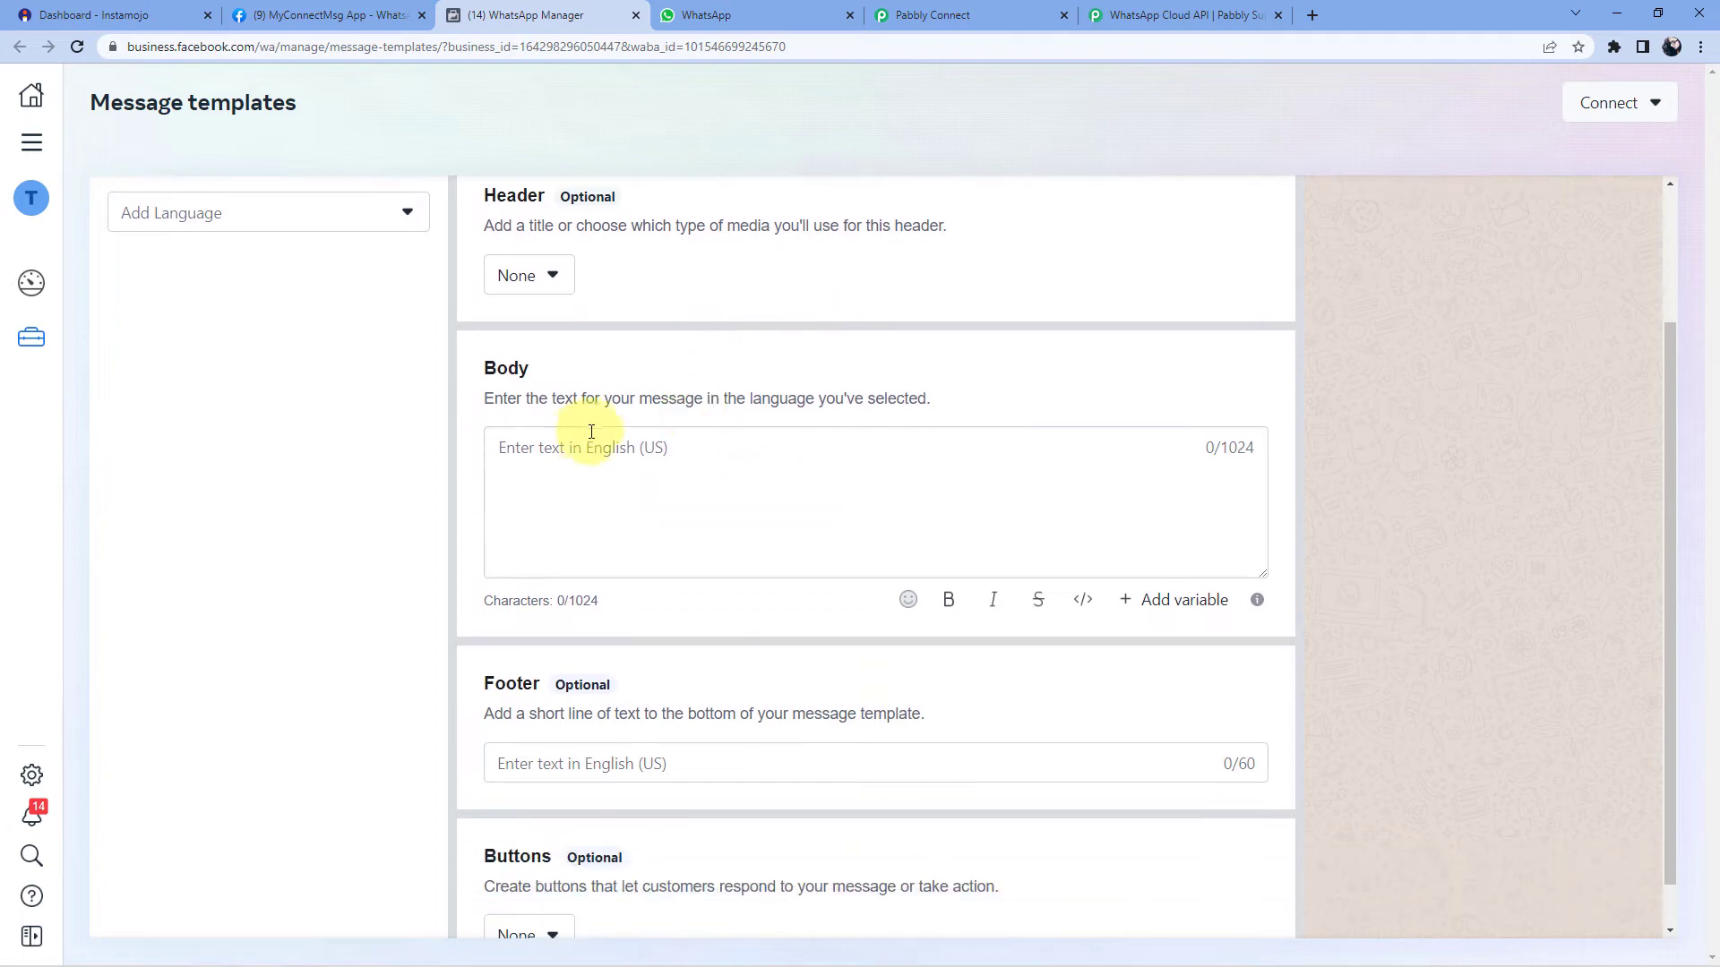
- Write 'Hello' in the body and insert a {{1}} variable after it
left_click(563, 451)
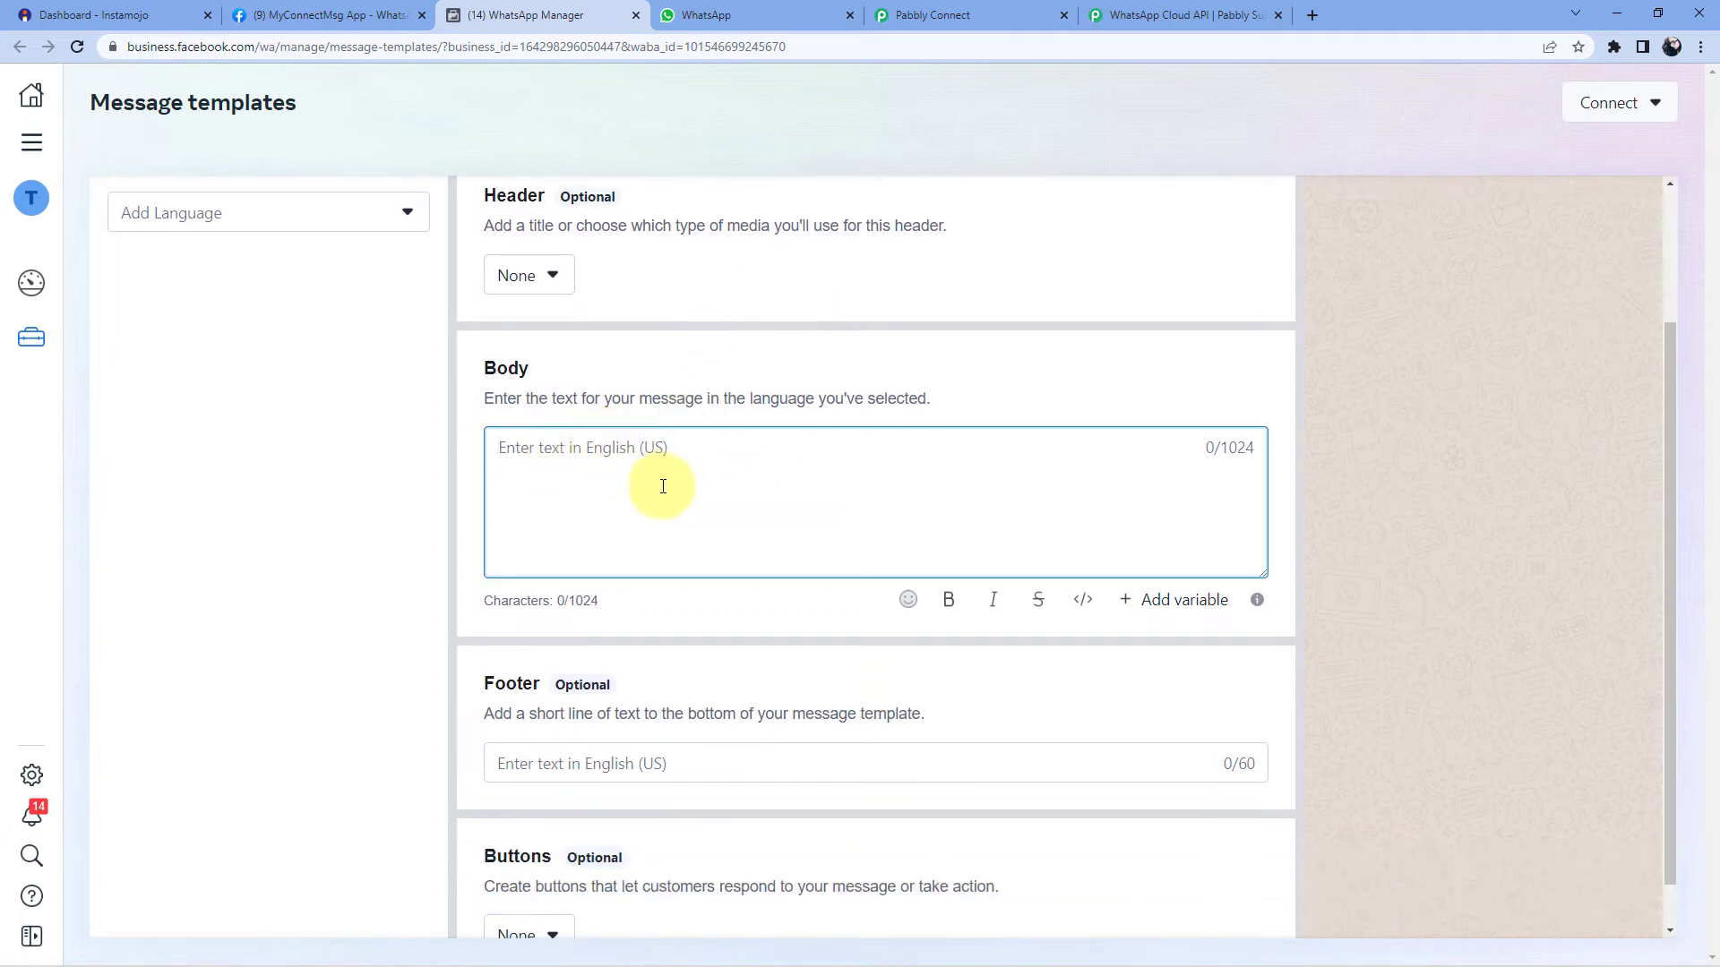
scroll(635, 479, "up", 2)
type("Hello")
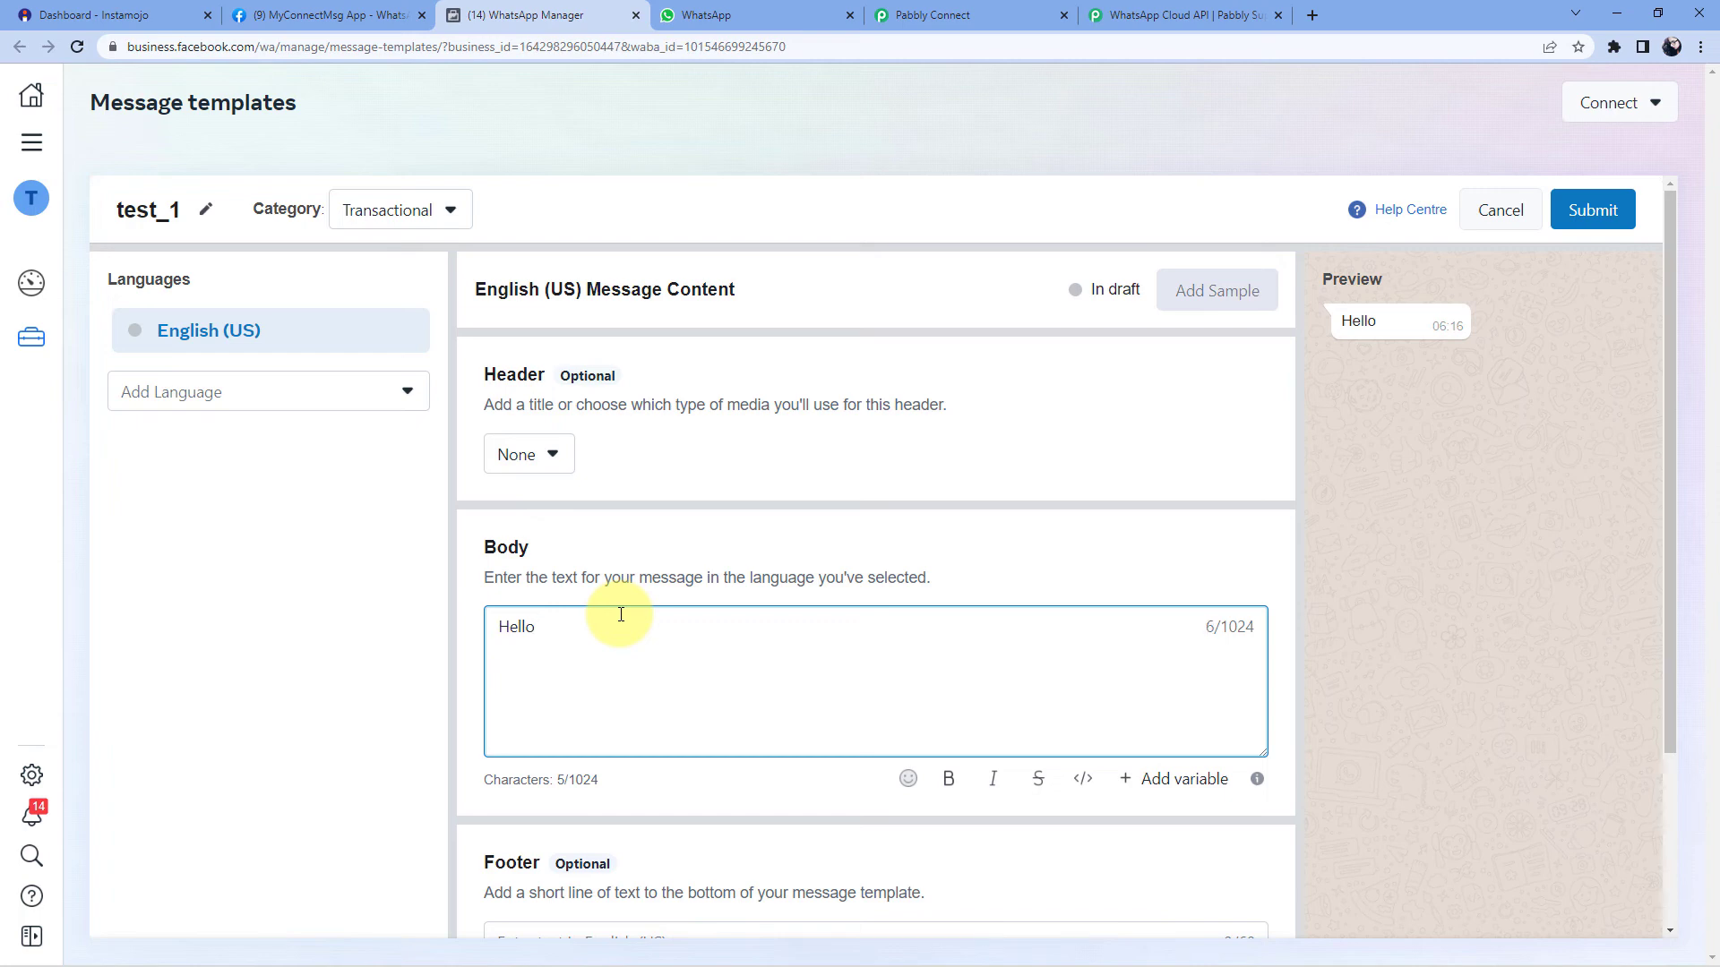
left_click(1136, 778)
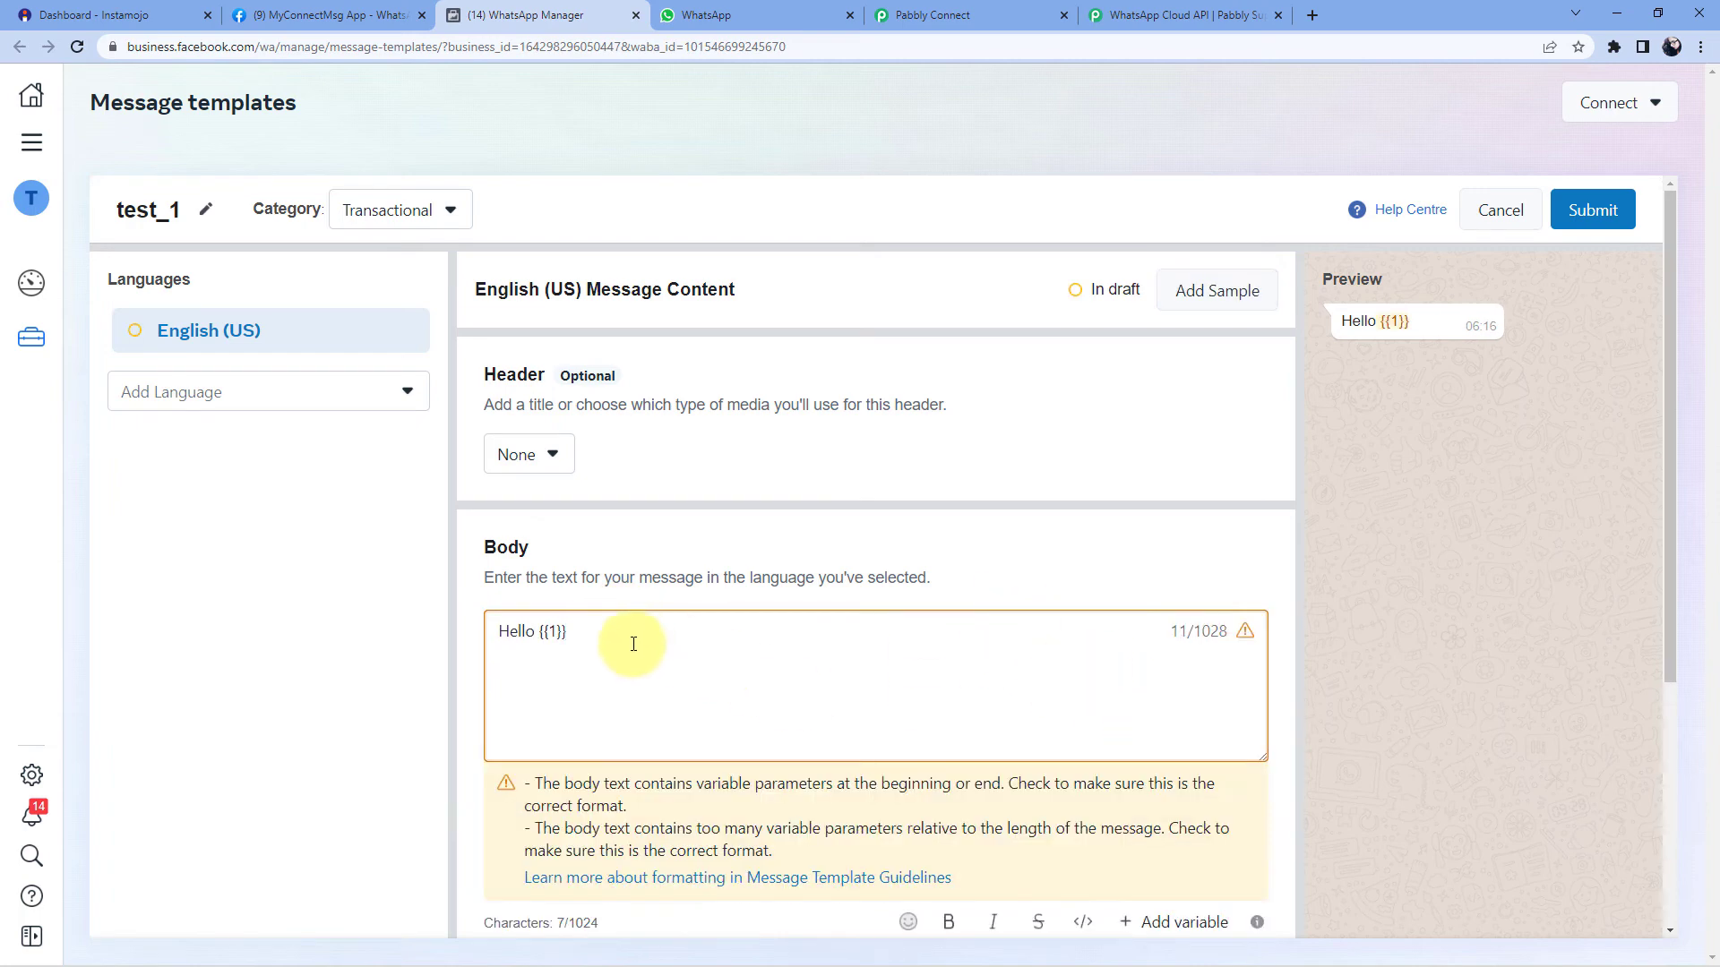
left_click_drag(568, 632, 538, 630)
left_click(653, 639)
scroll(658, 645, "down", 2)
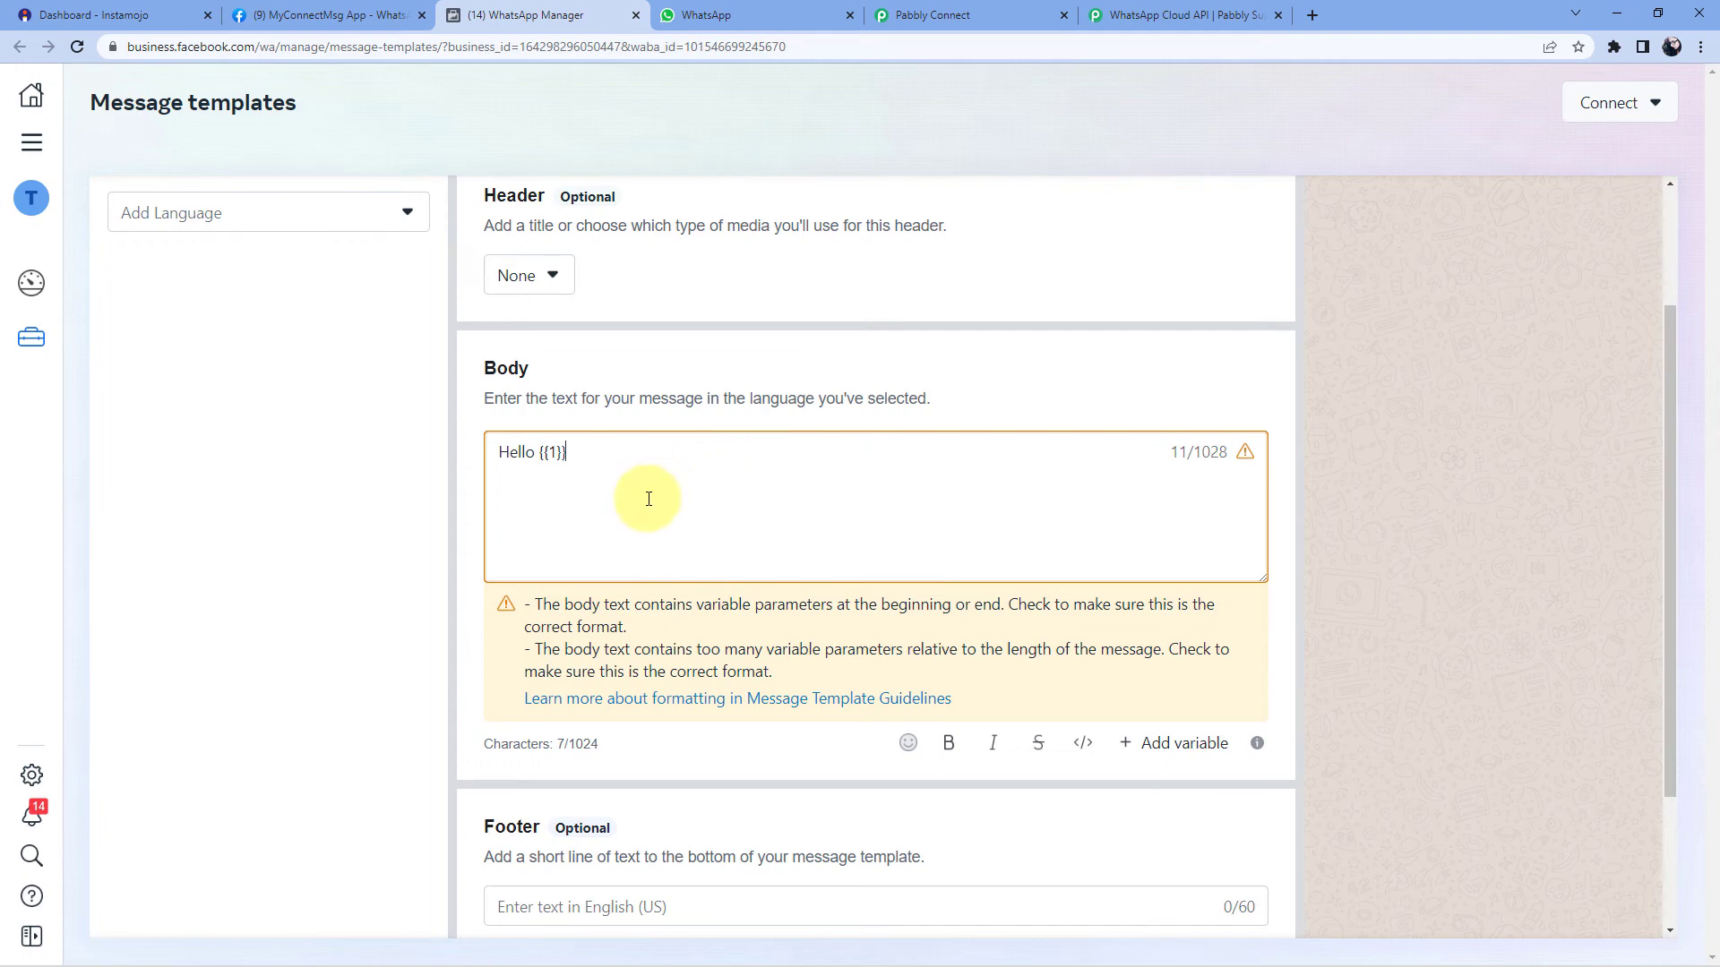
scroll(648, 499, "down", 2)
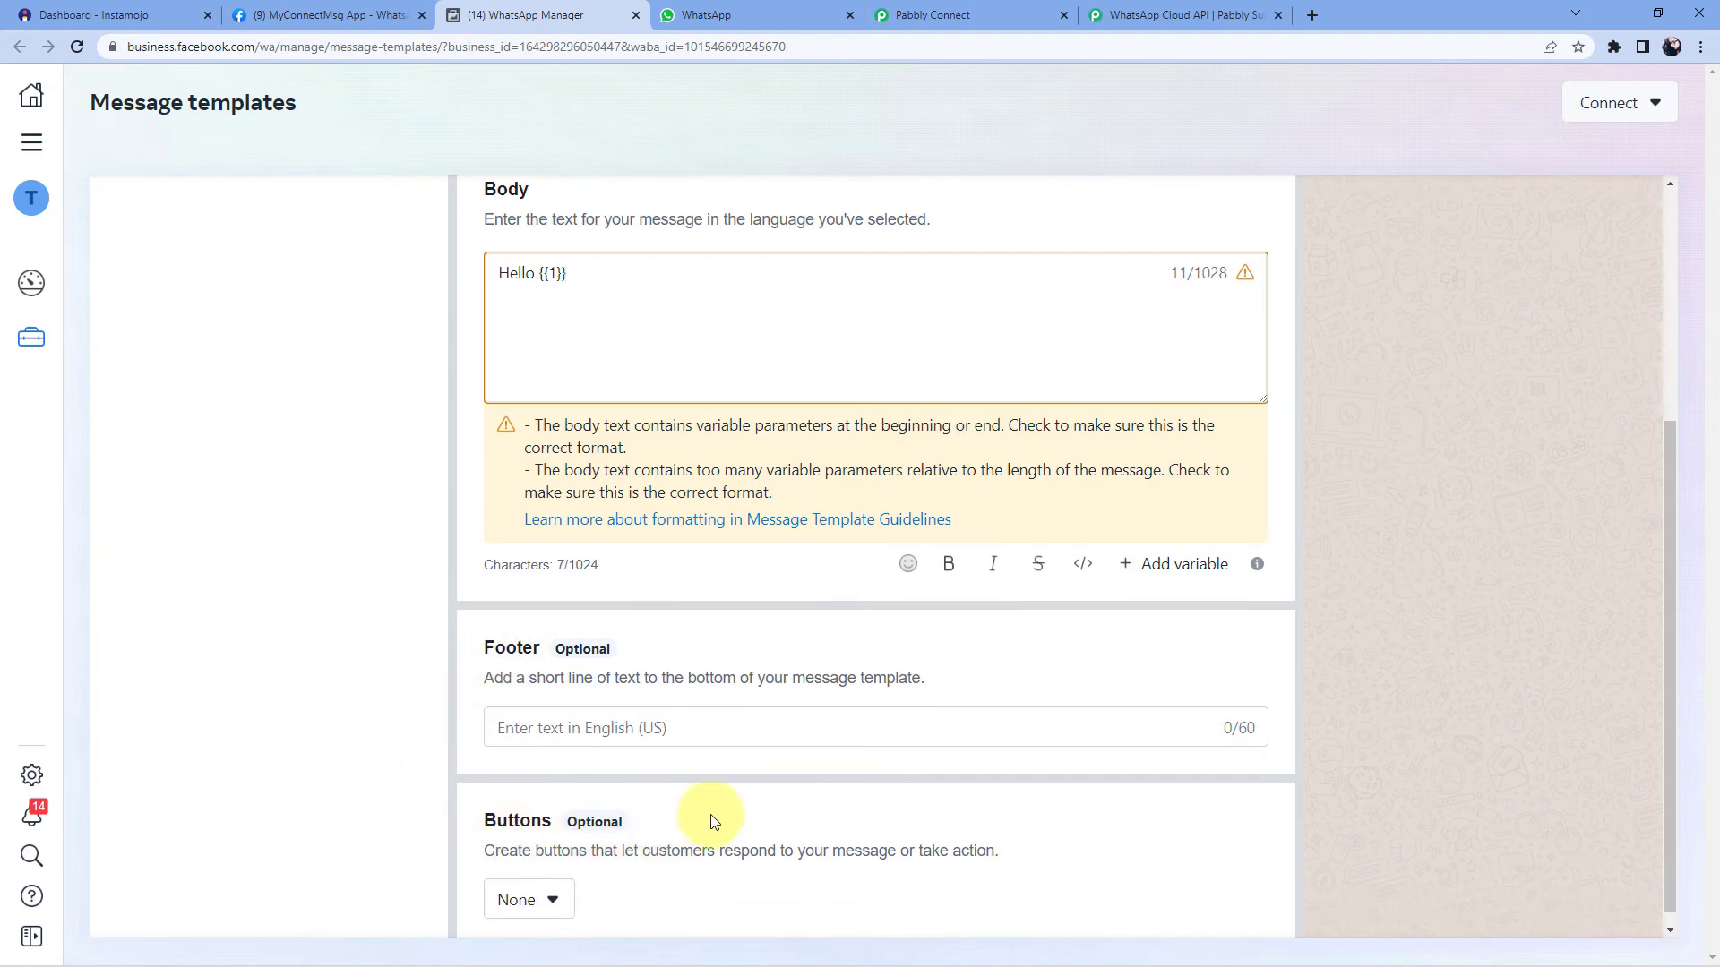
scroll(713, 811, "down", 1)
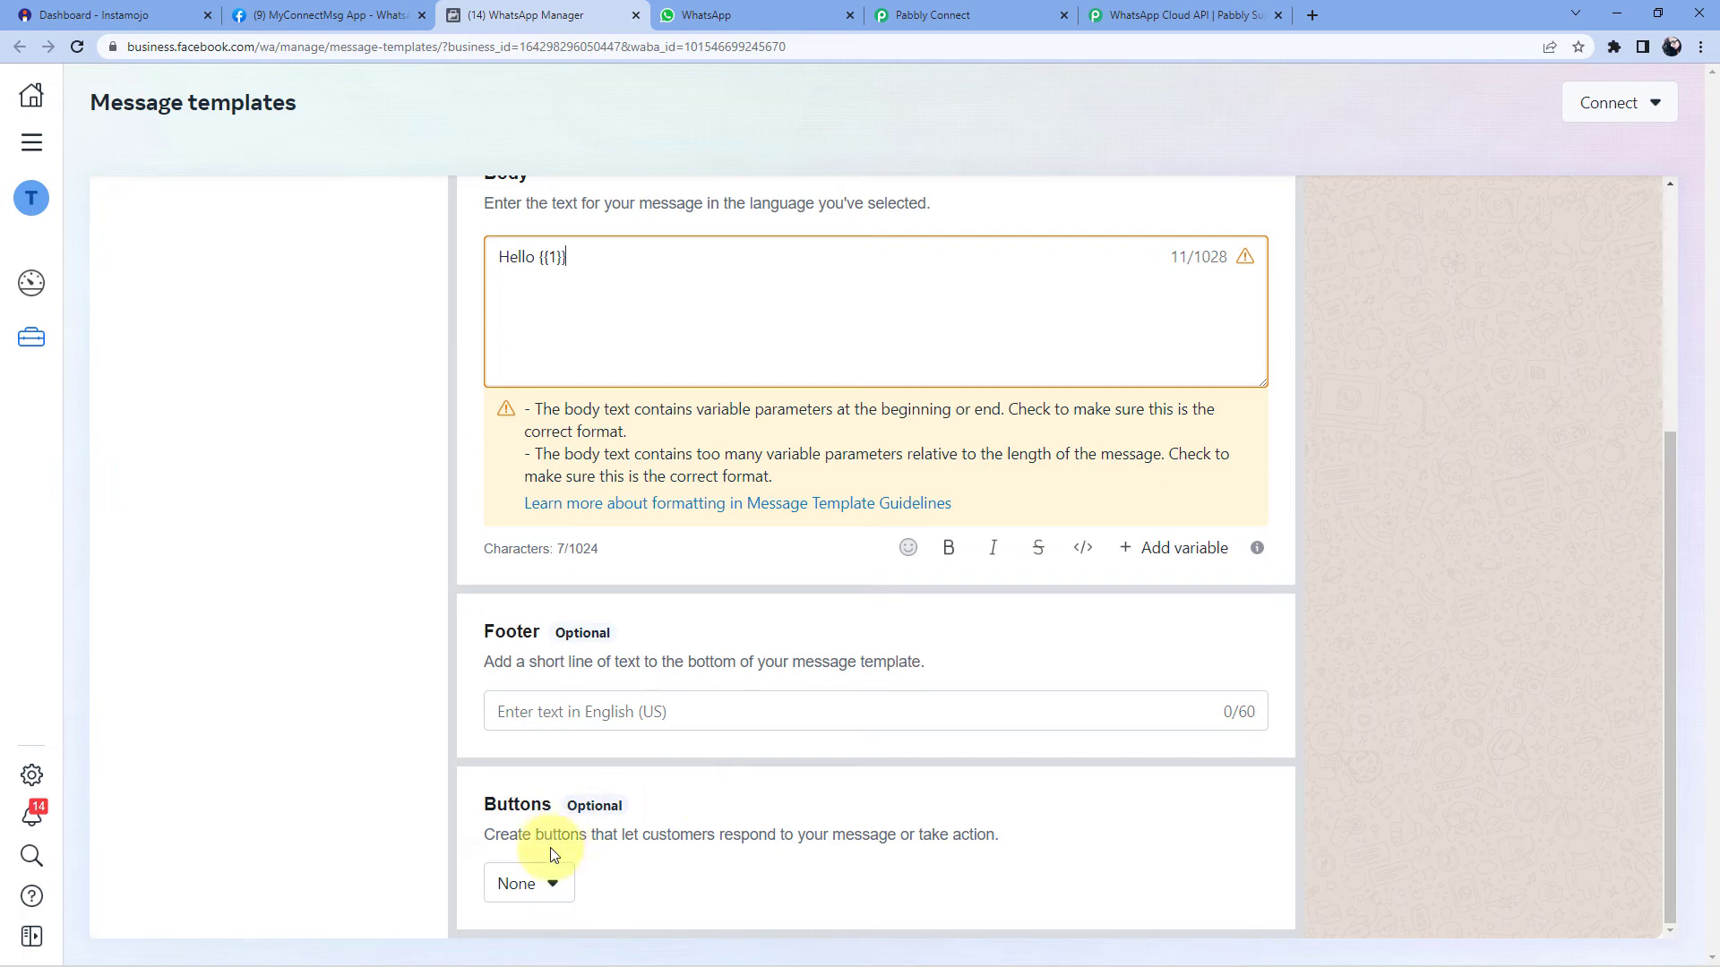
left_click(552, 881)
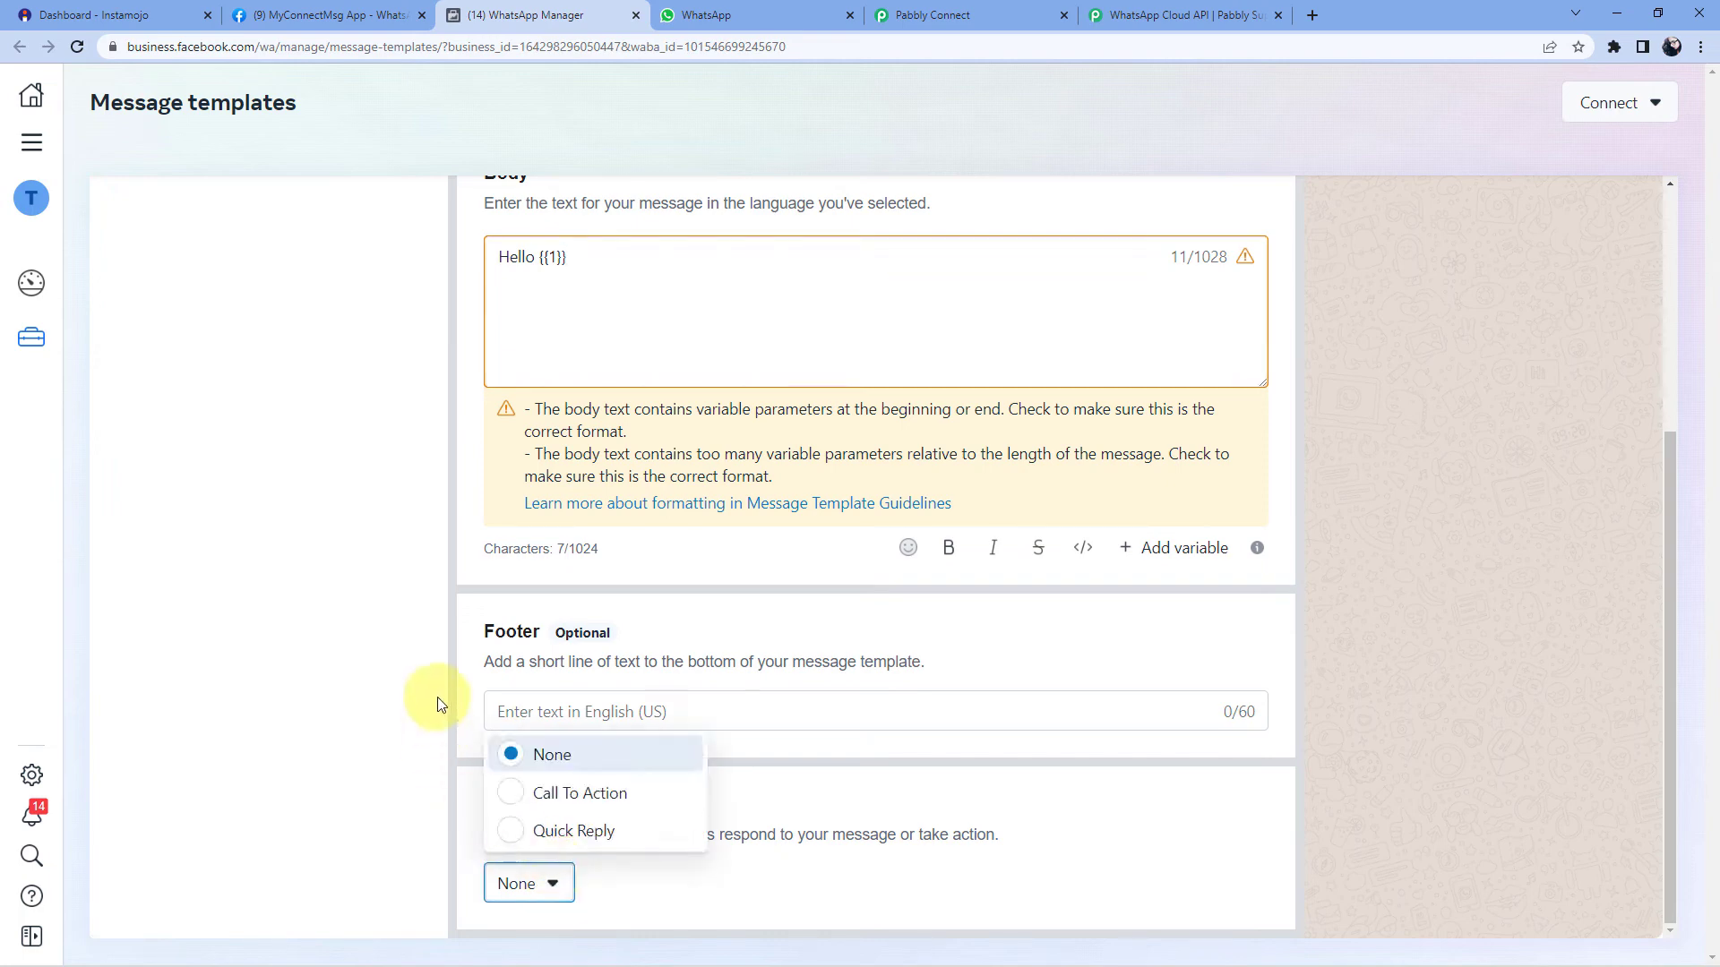
- Add a Call To Action button using Call phone number, labelled 'Call me'
left_click(520, 792)
scroll(523, 771, "down", 2)
scroll(741, 729, "up", 6)
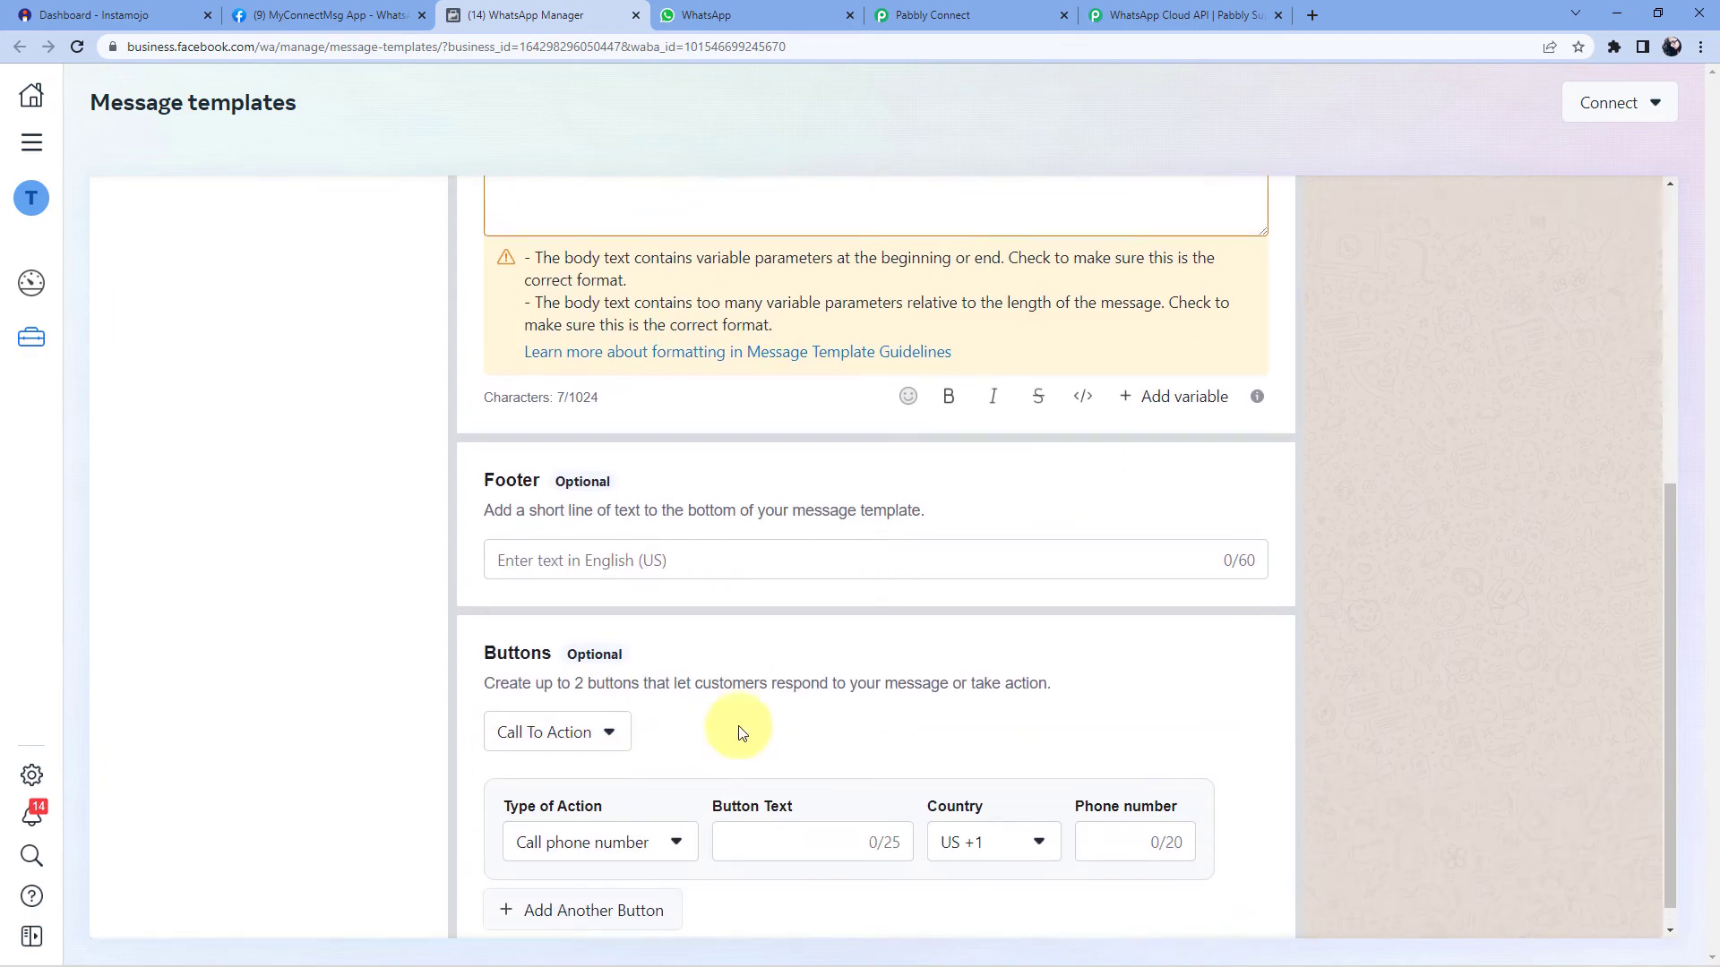
scroll(783, 703, "down", 4)
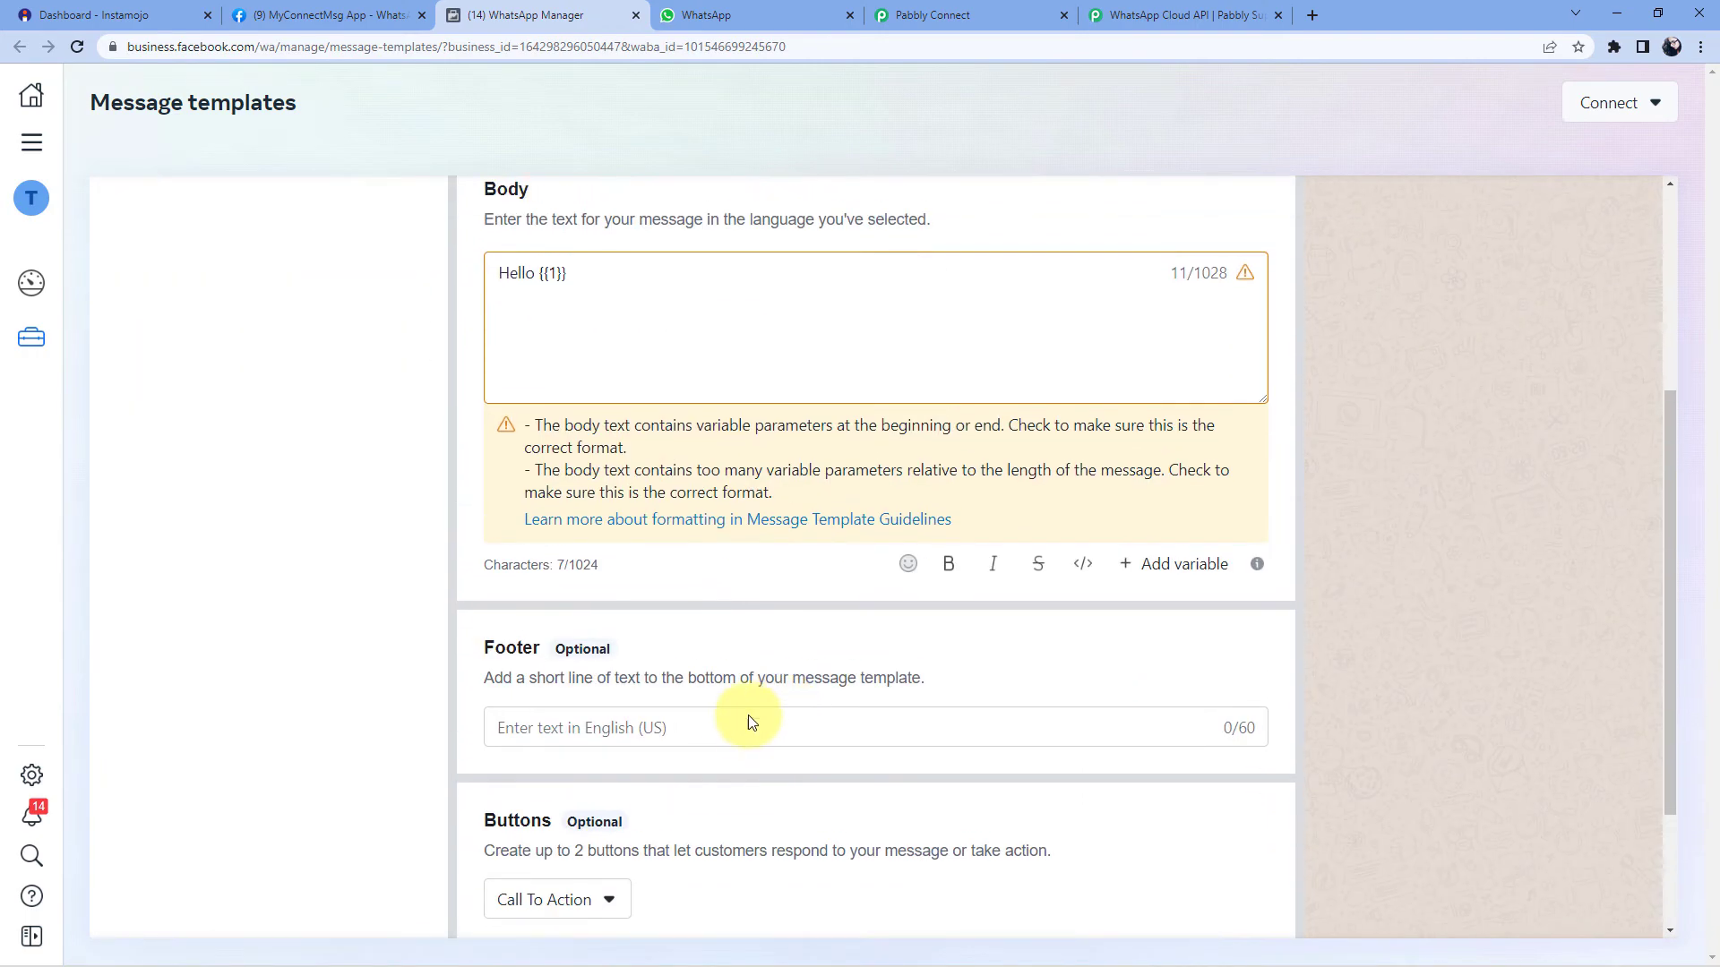
scroll(741, 718, "down", 2)
left_click(768, 810)
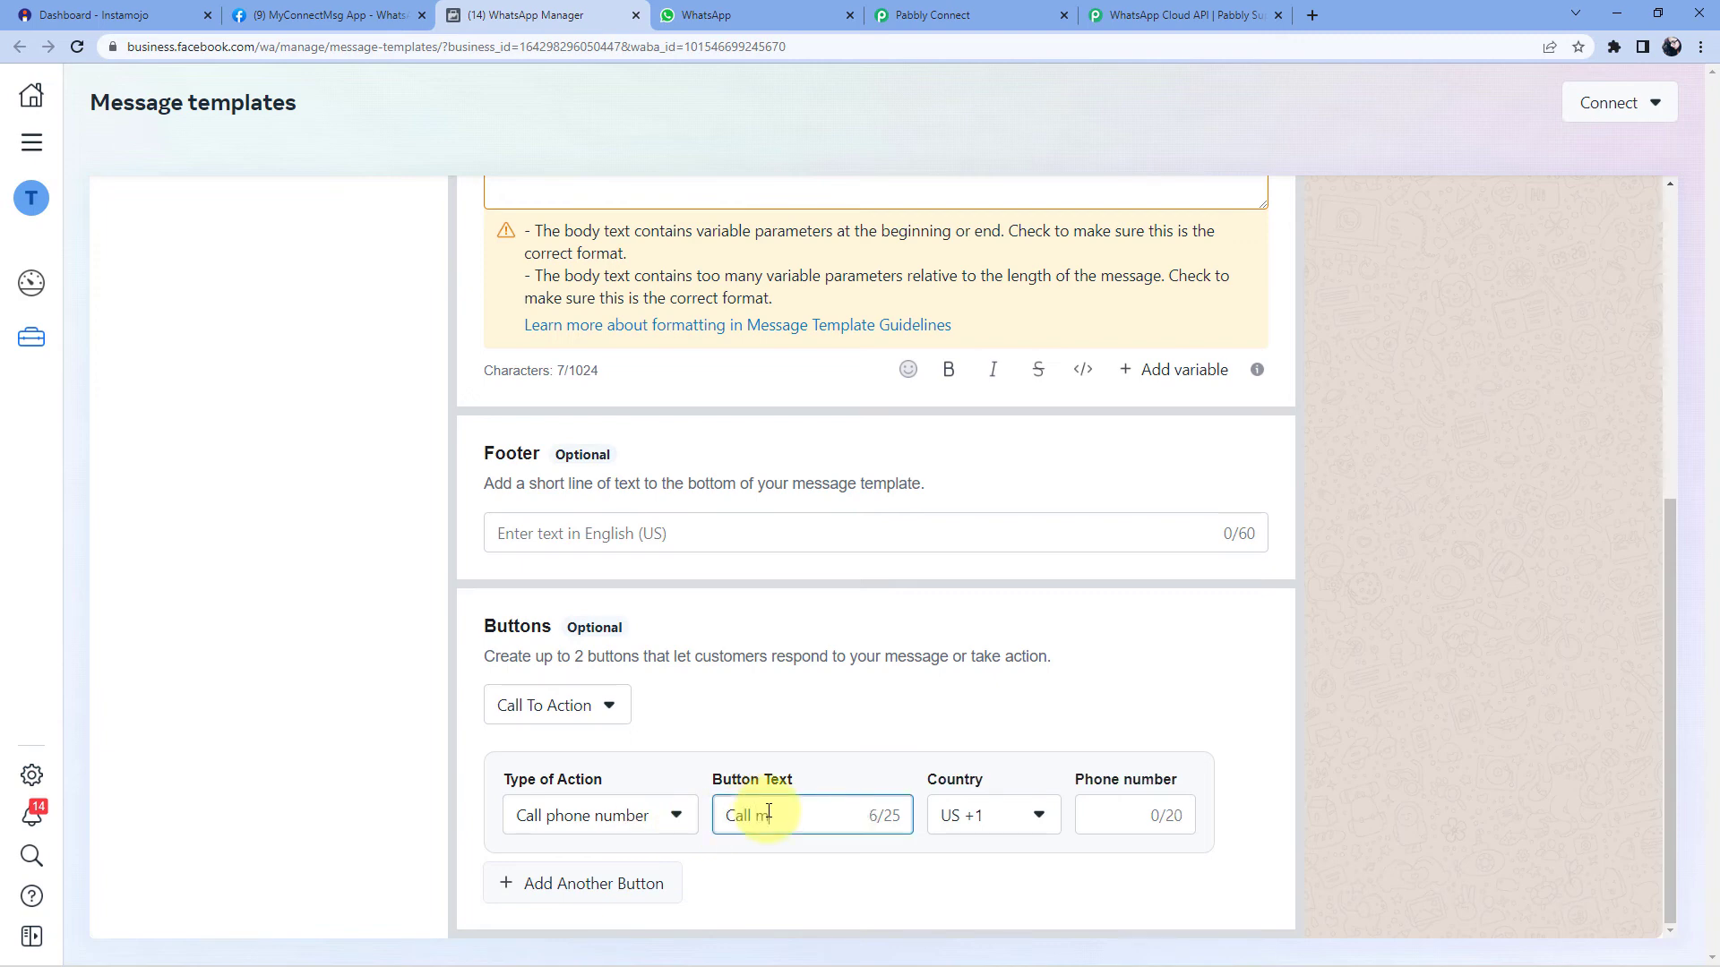
scroll(1029, 680, "up", 6)
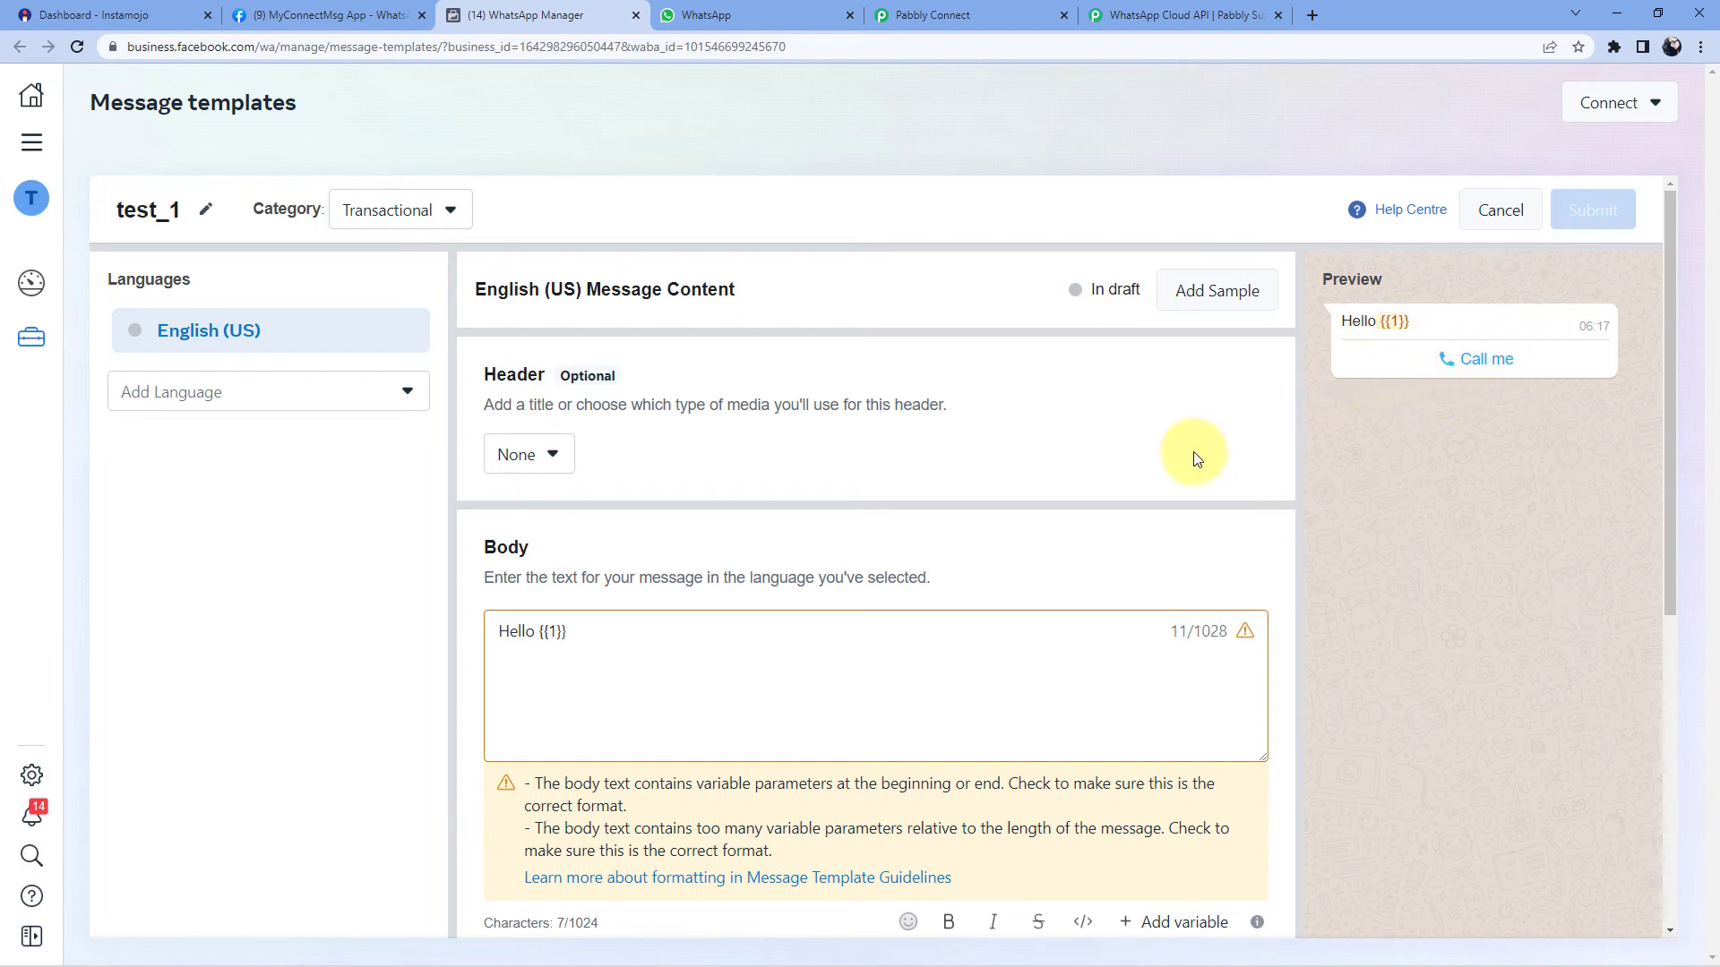
scroll(1164, 455, "down", 5)
scroll(1082, 339, "up", 5)
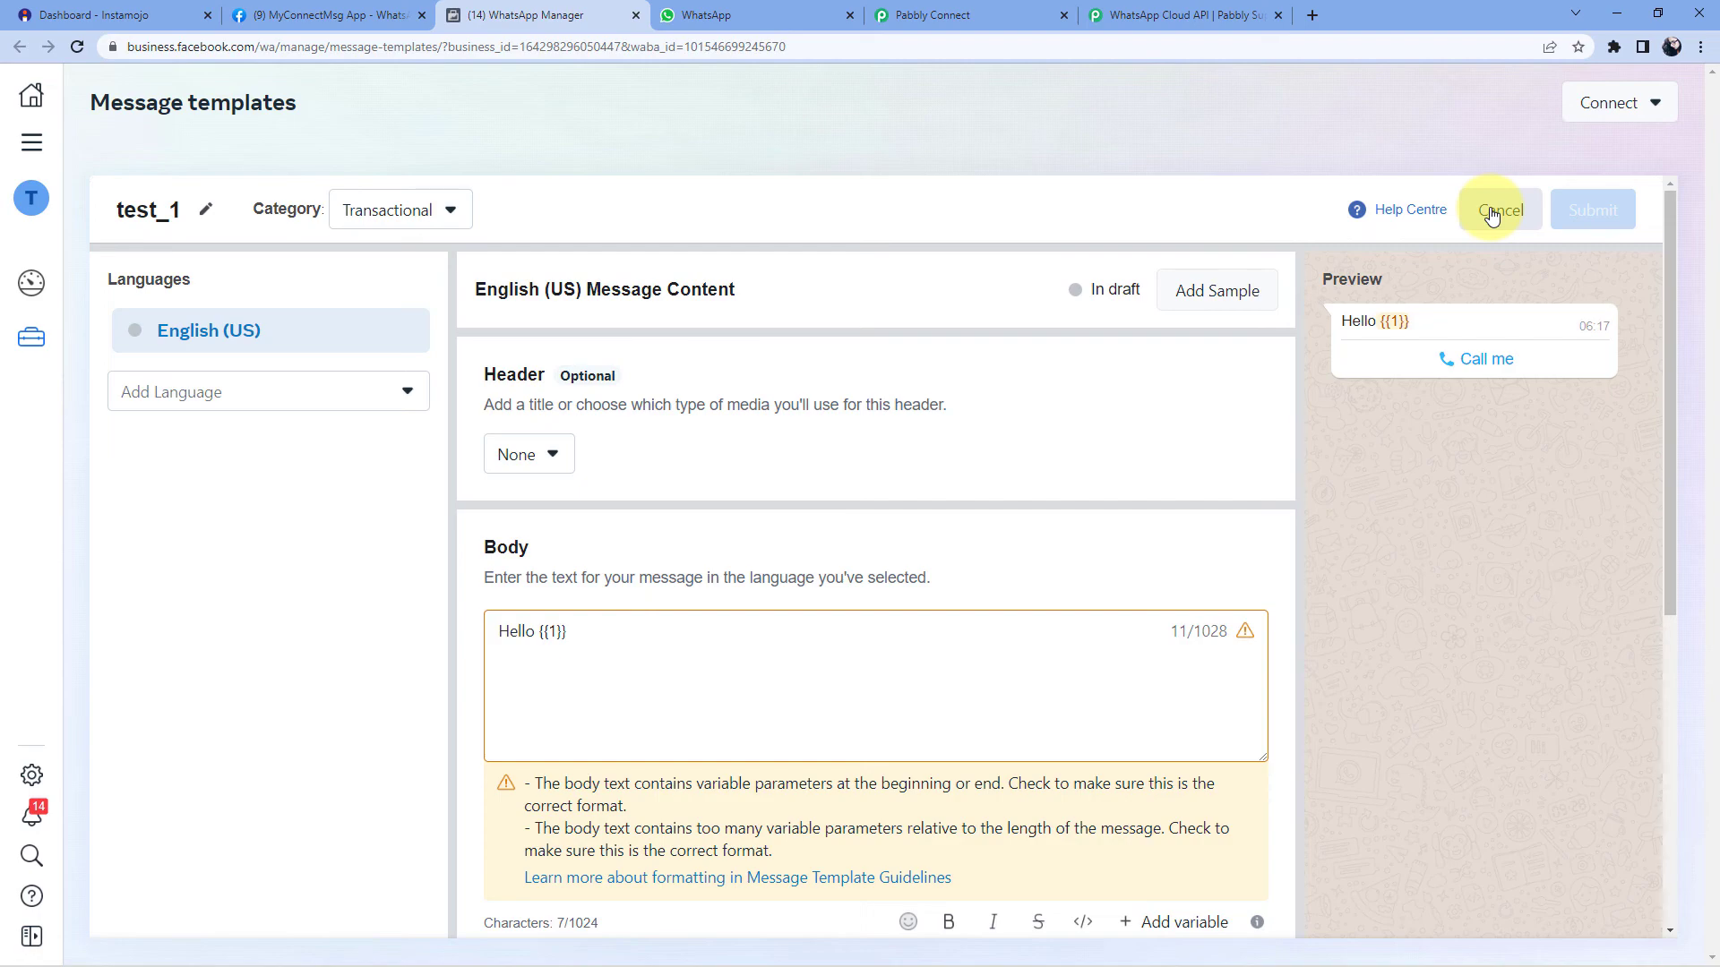
- Discard the test_1 draft and open pdf_on_pay from the full template list
left_click(1491, 214)
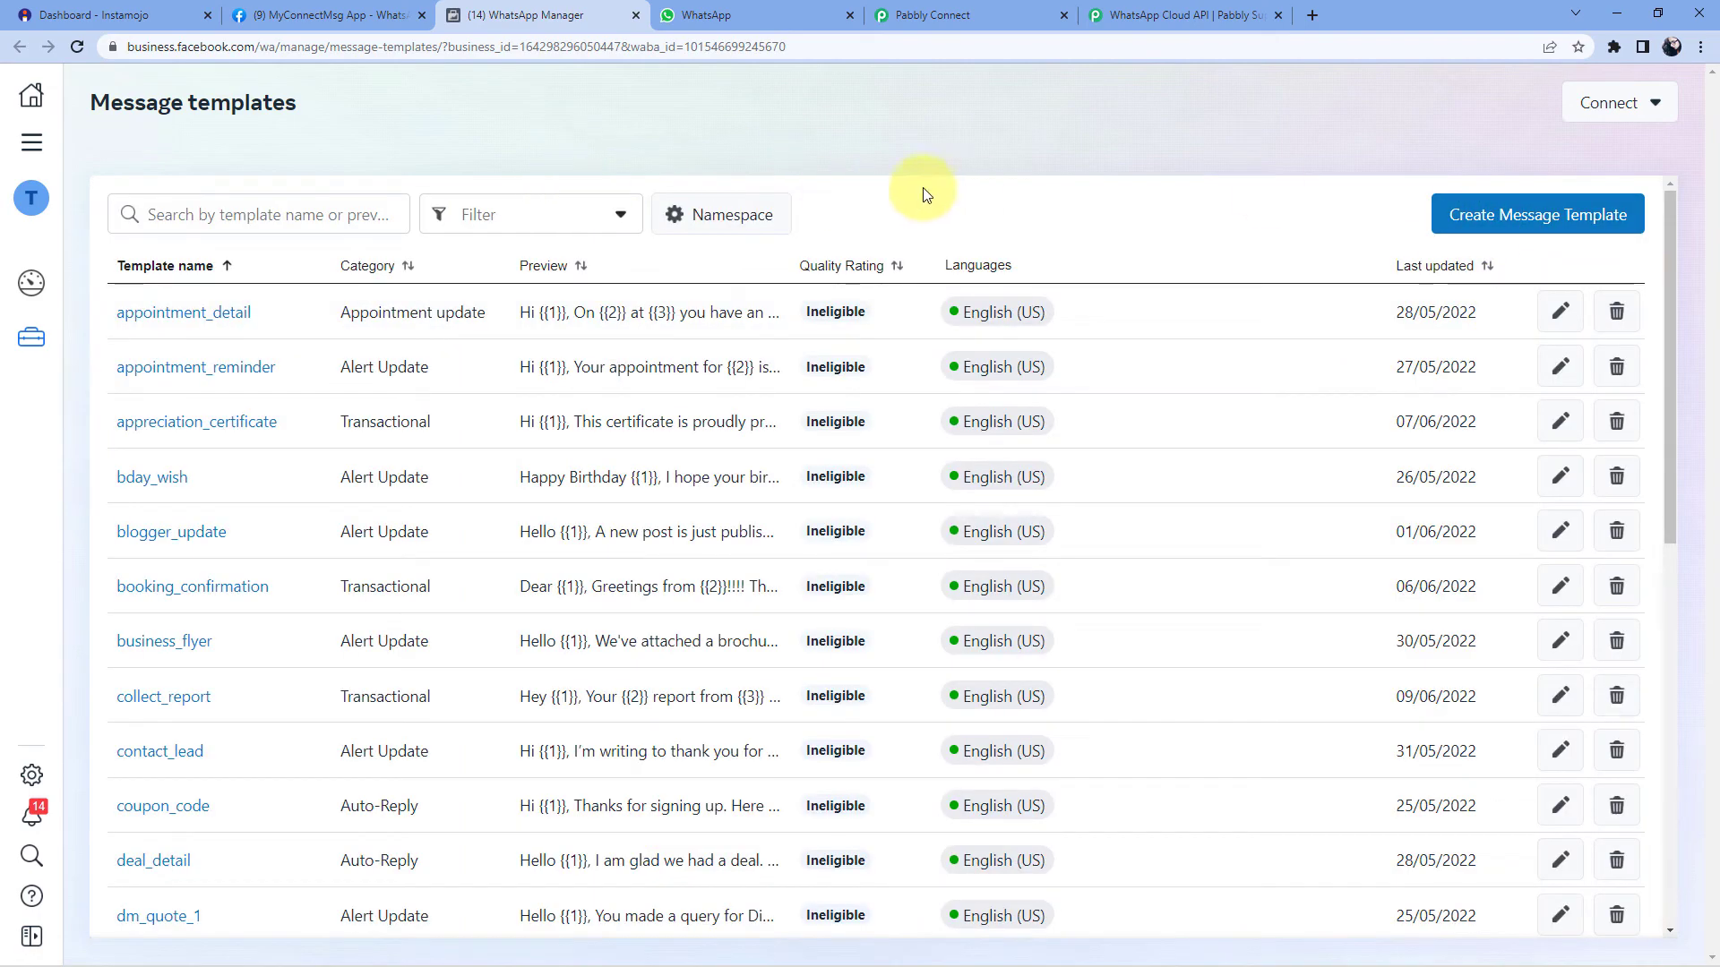
scroll(672, 307, "down", 9)
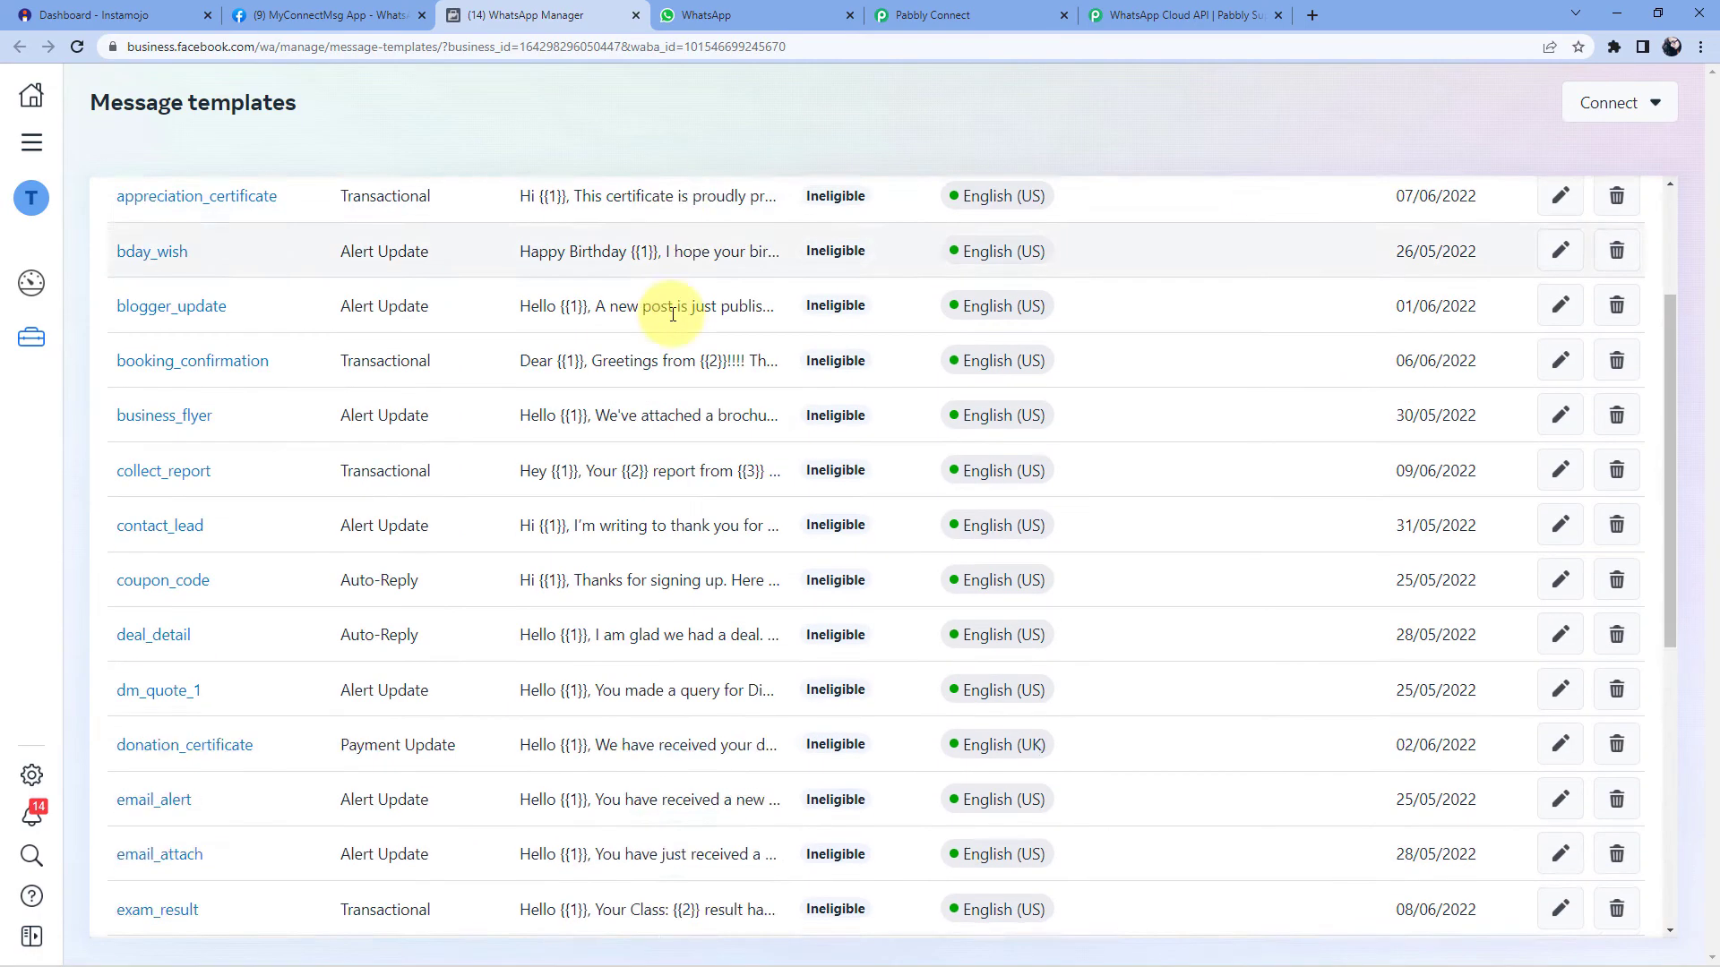
left_click(876, 855)
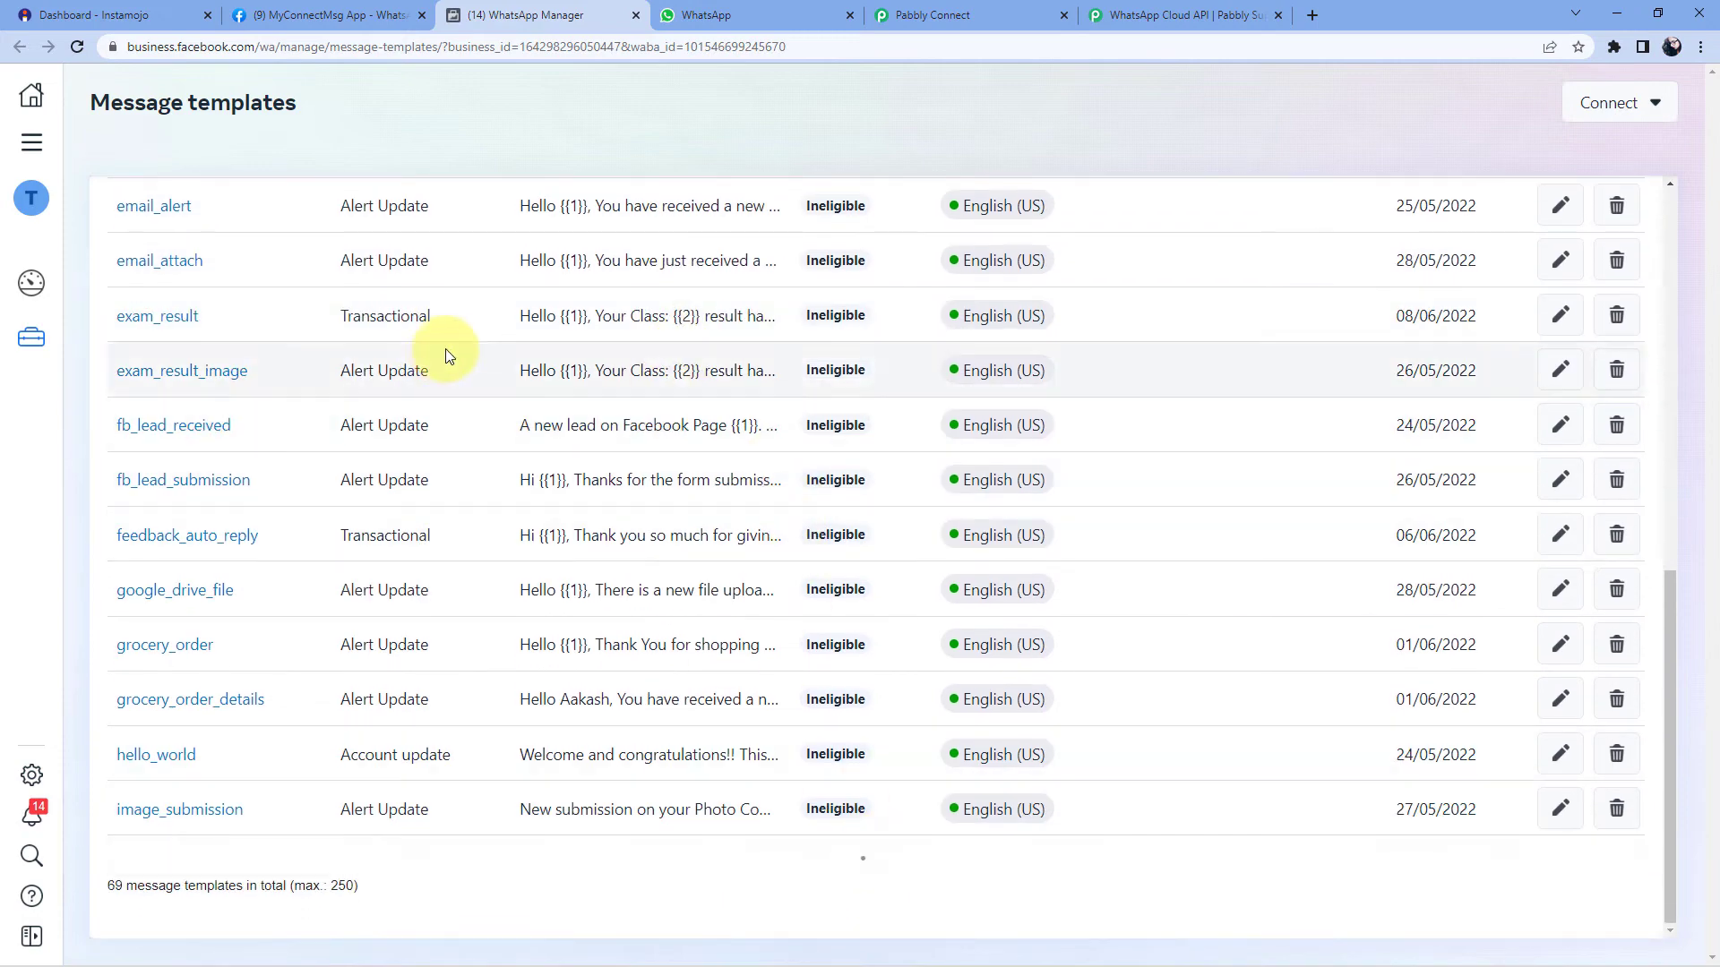
scroll(490, 328, "down", 10)
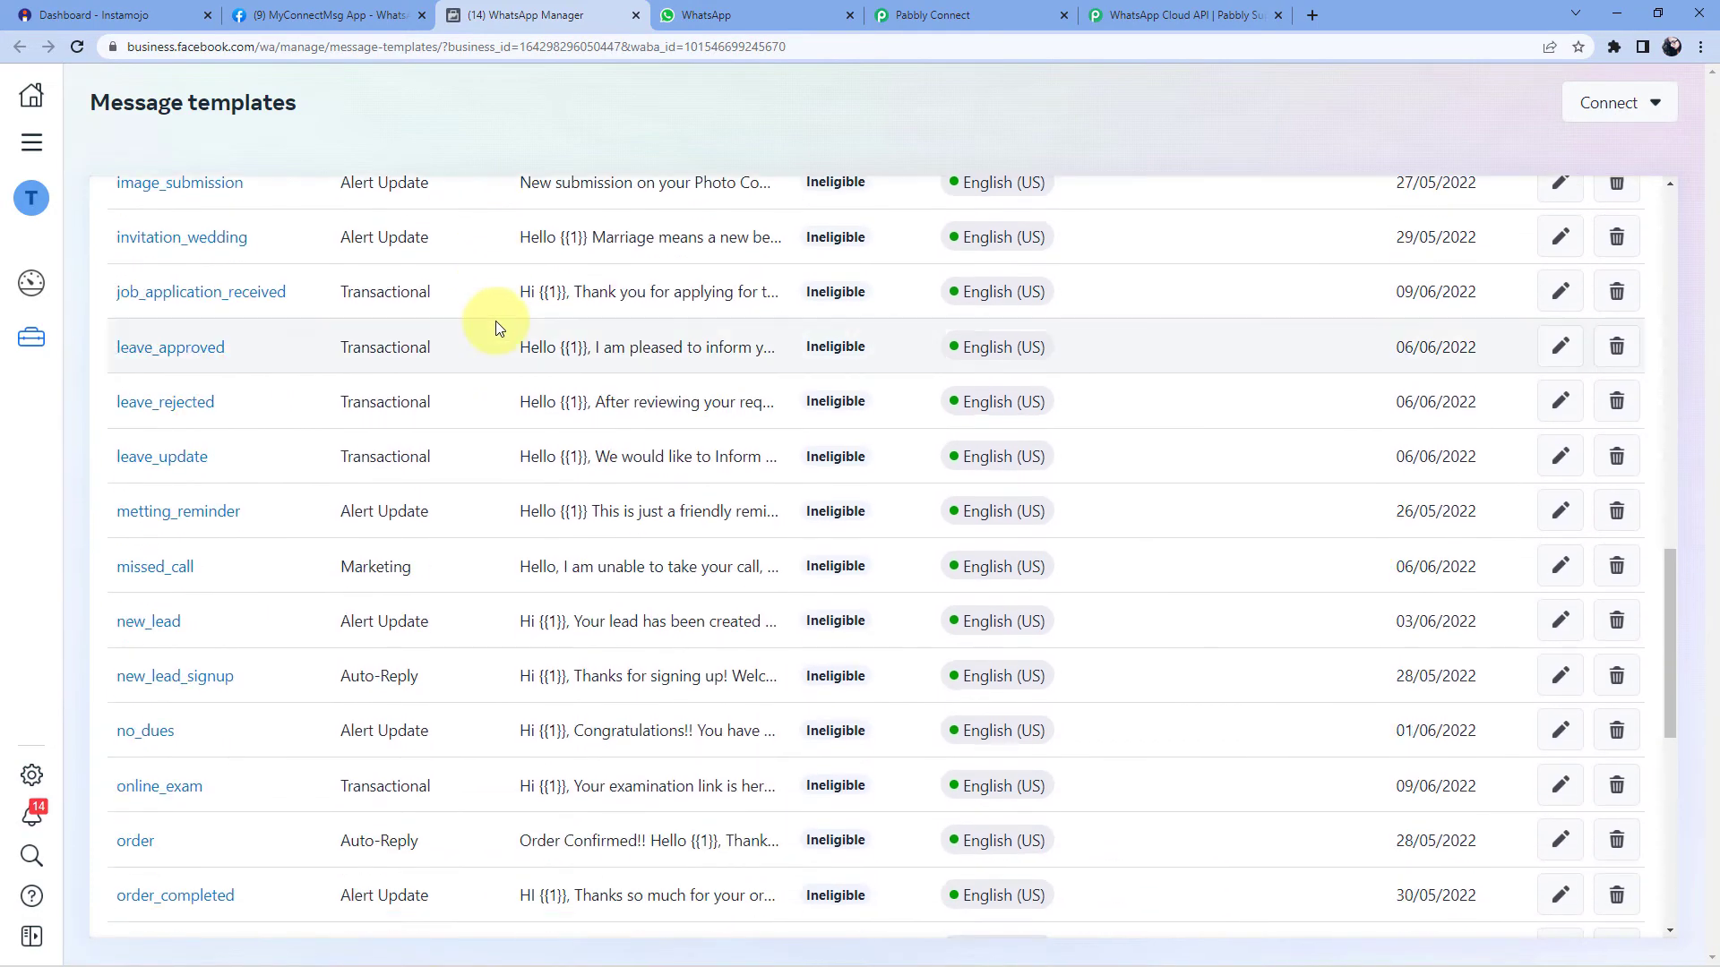
scroll(495, 336, "down", 5)
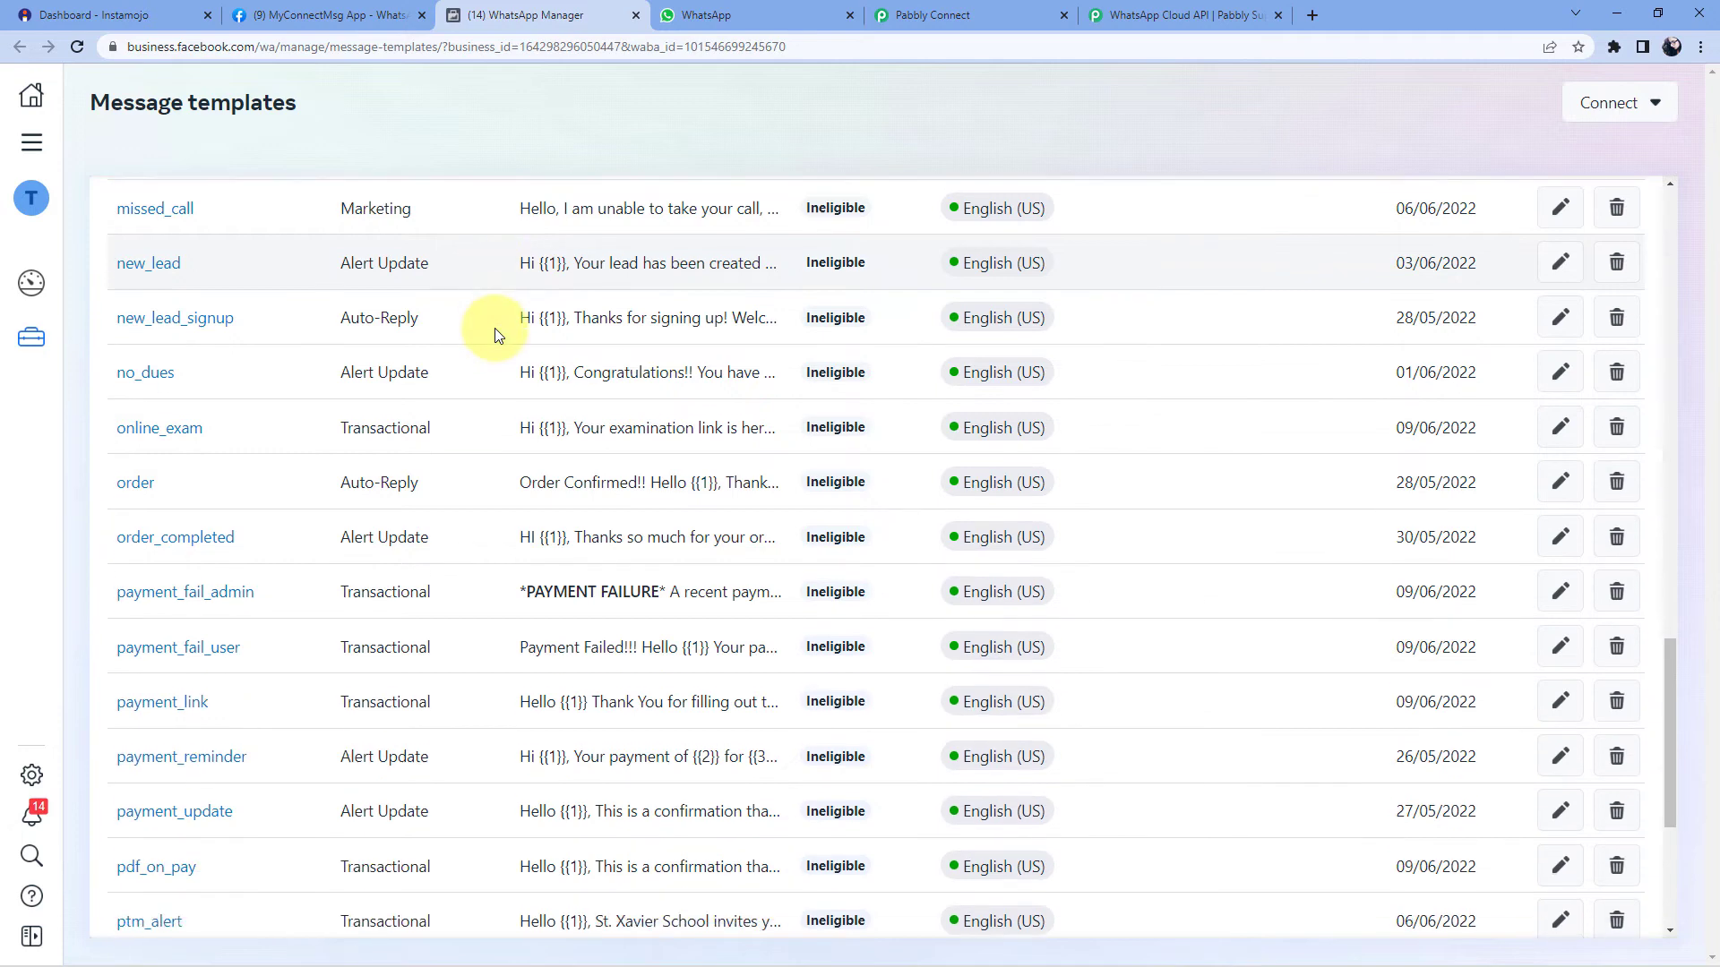
scroll(495, 335, "up", 3)
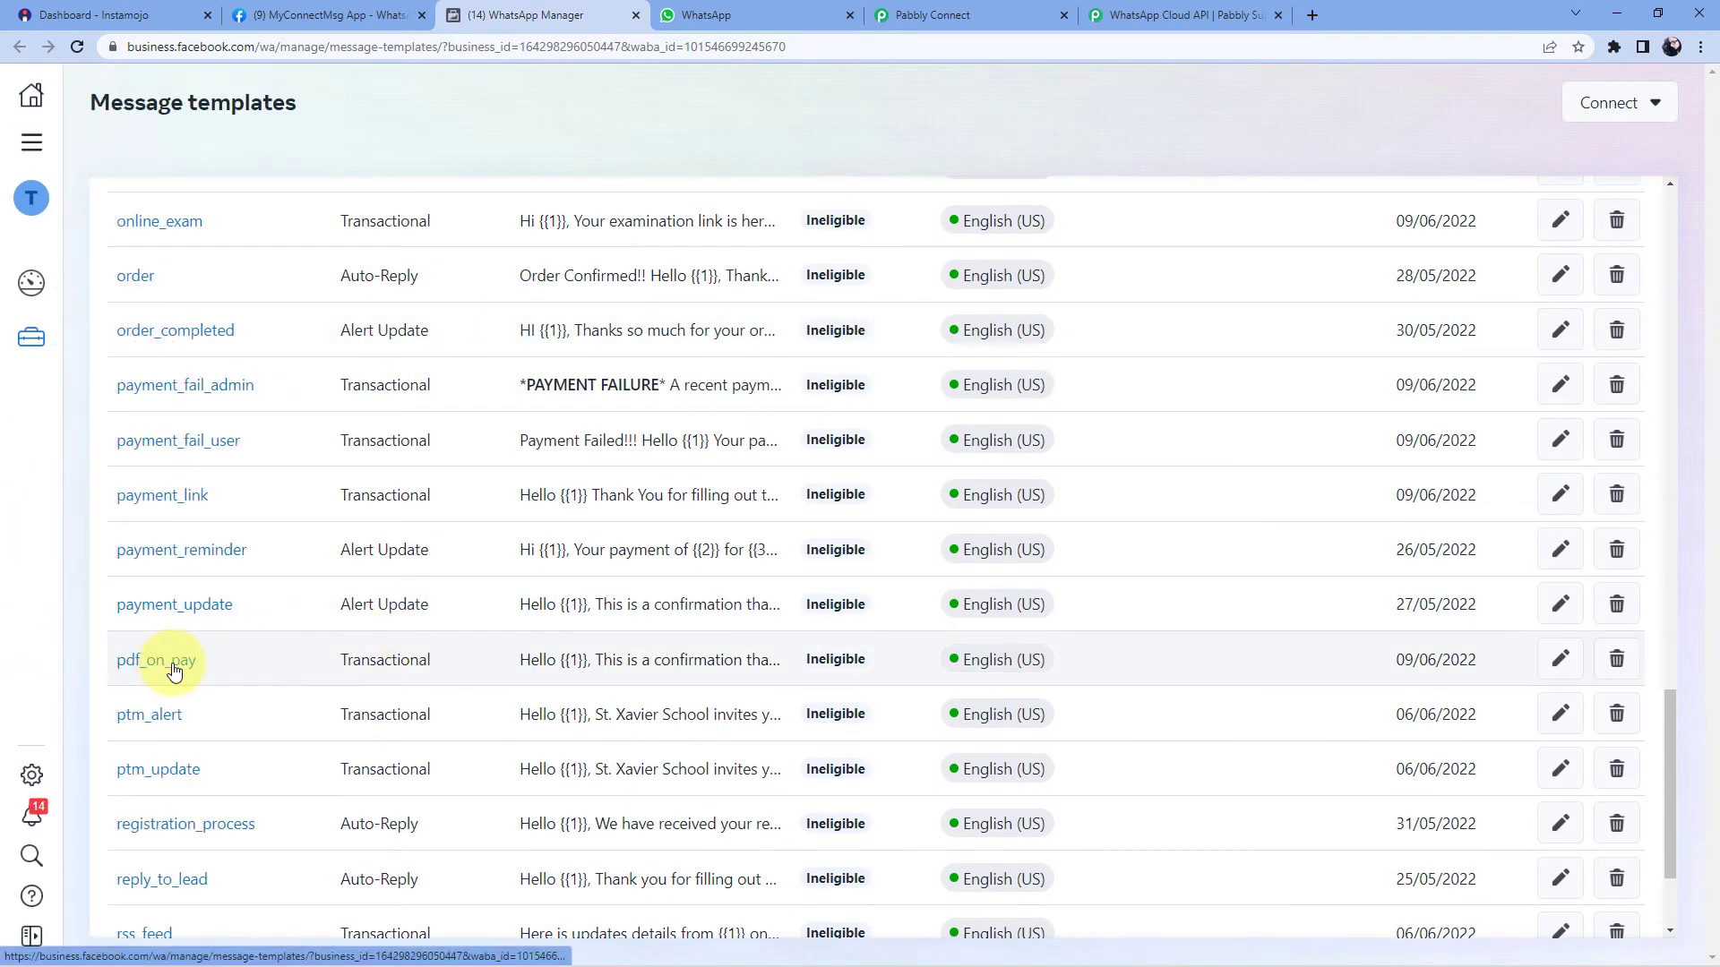
left_click(174, 670)
- Review pdf_on_pay's body, noting the {{2}} sign-off placeholder and the Pabbly team name
scroll(1139, 486, "down", 1)
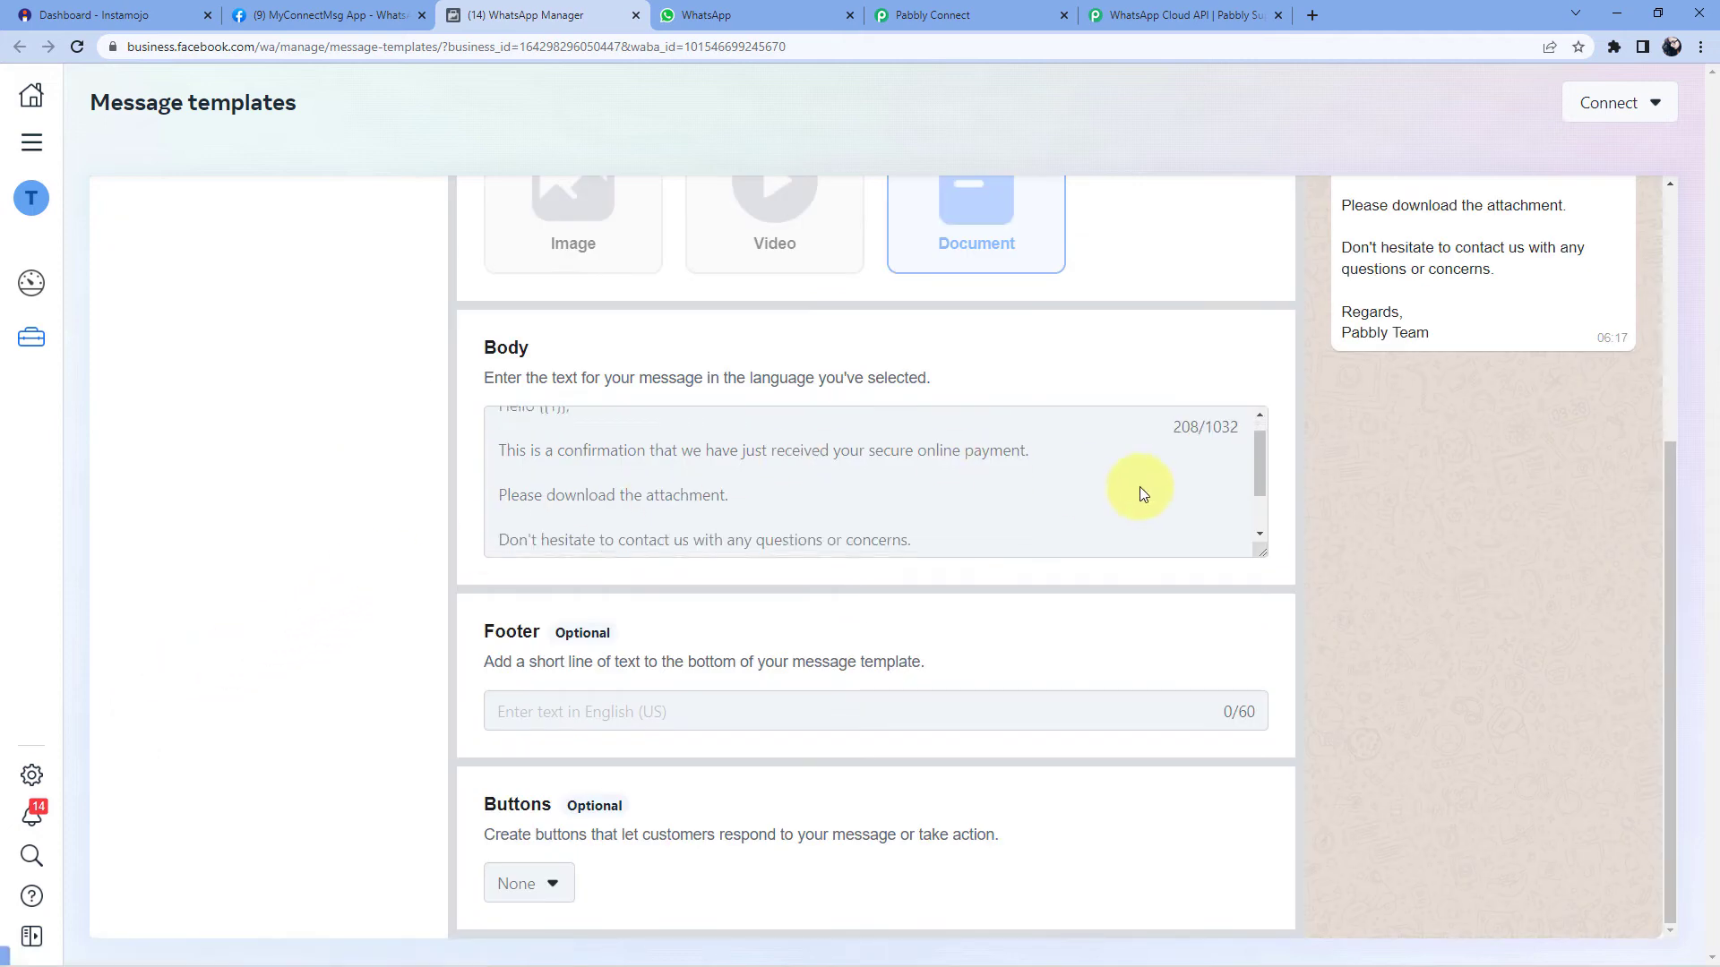
scroll(1139, 486, "up", 1)
scroll(1182, 387, "up", 4)
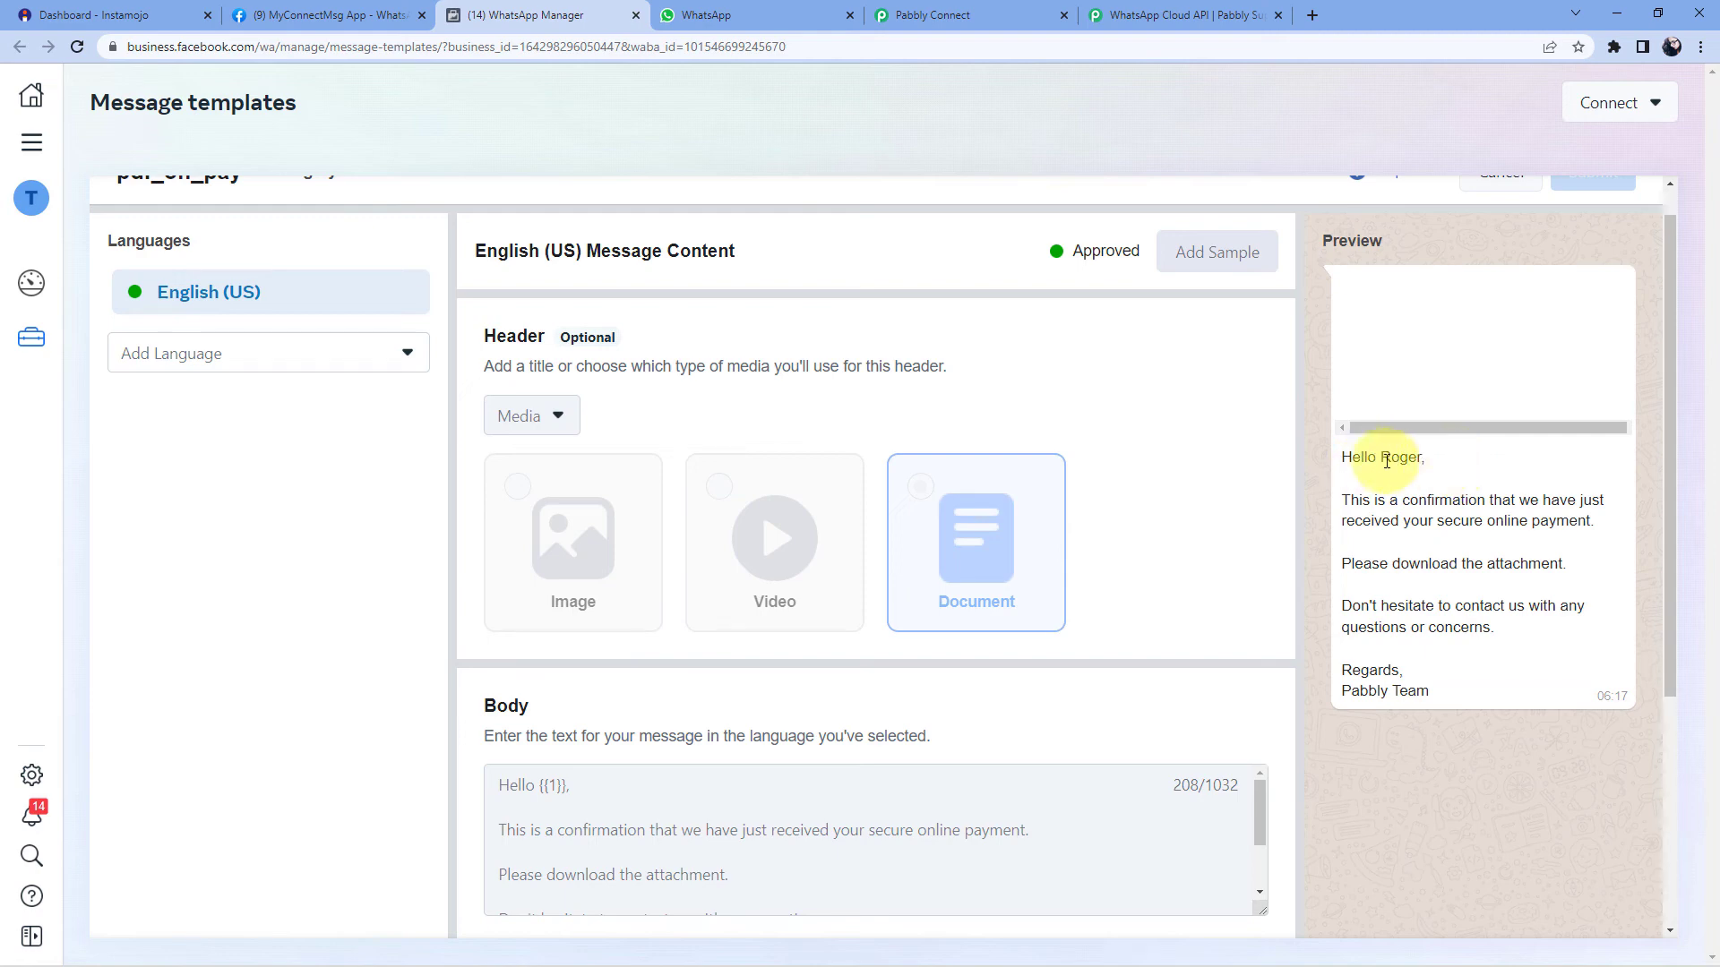
scroll(573, 779, "down", 4)
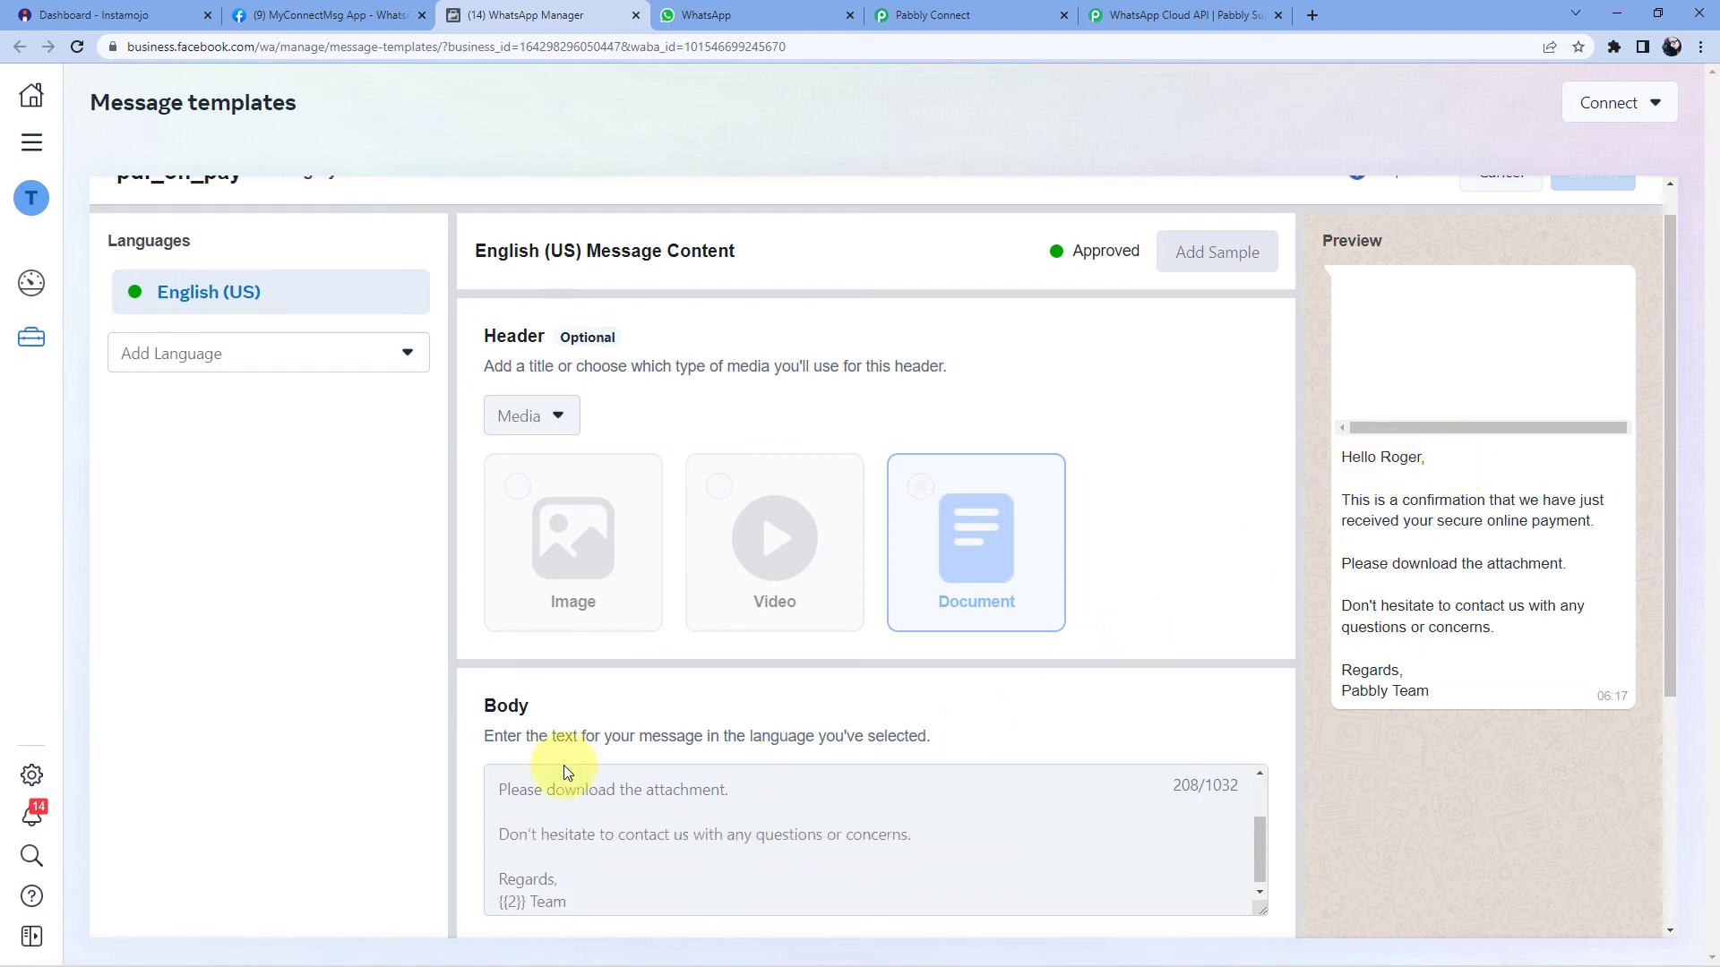
scroll(627, 685, "up", 2)
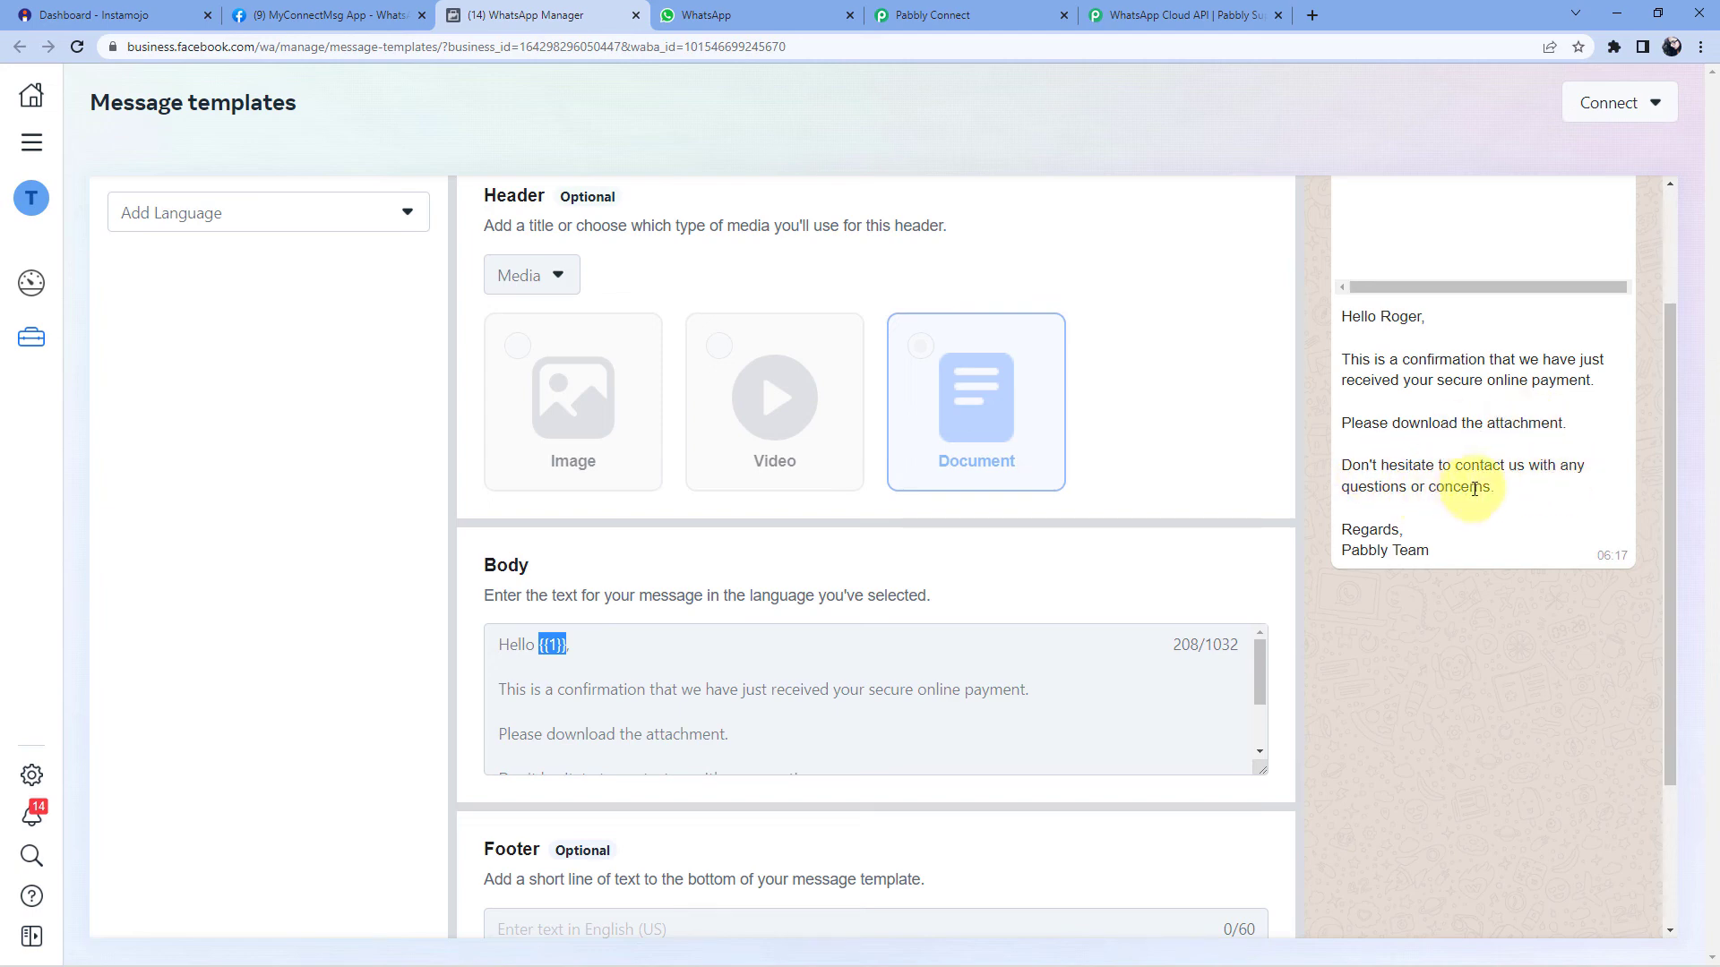
left_click_drag(1425, 550, 752, 602)
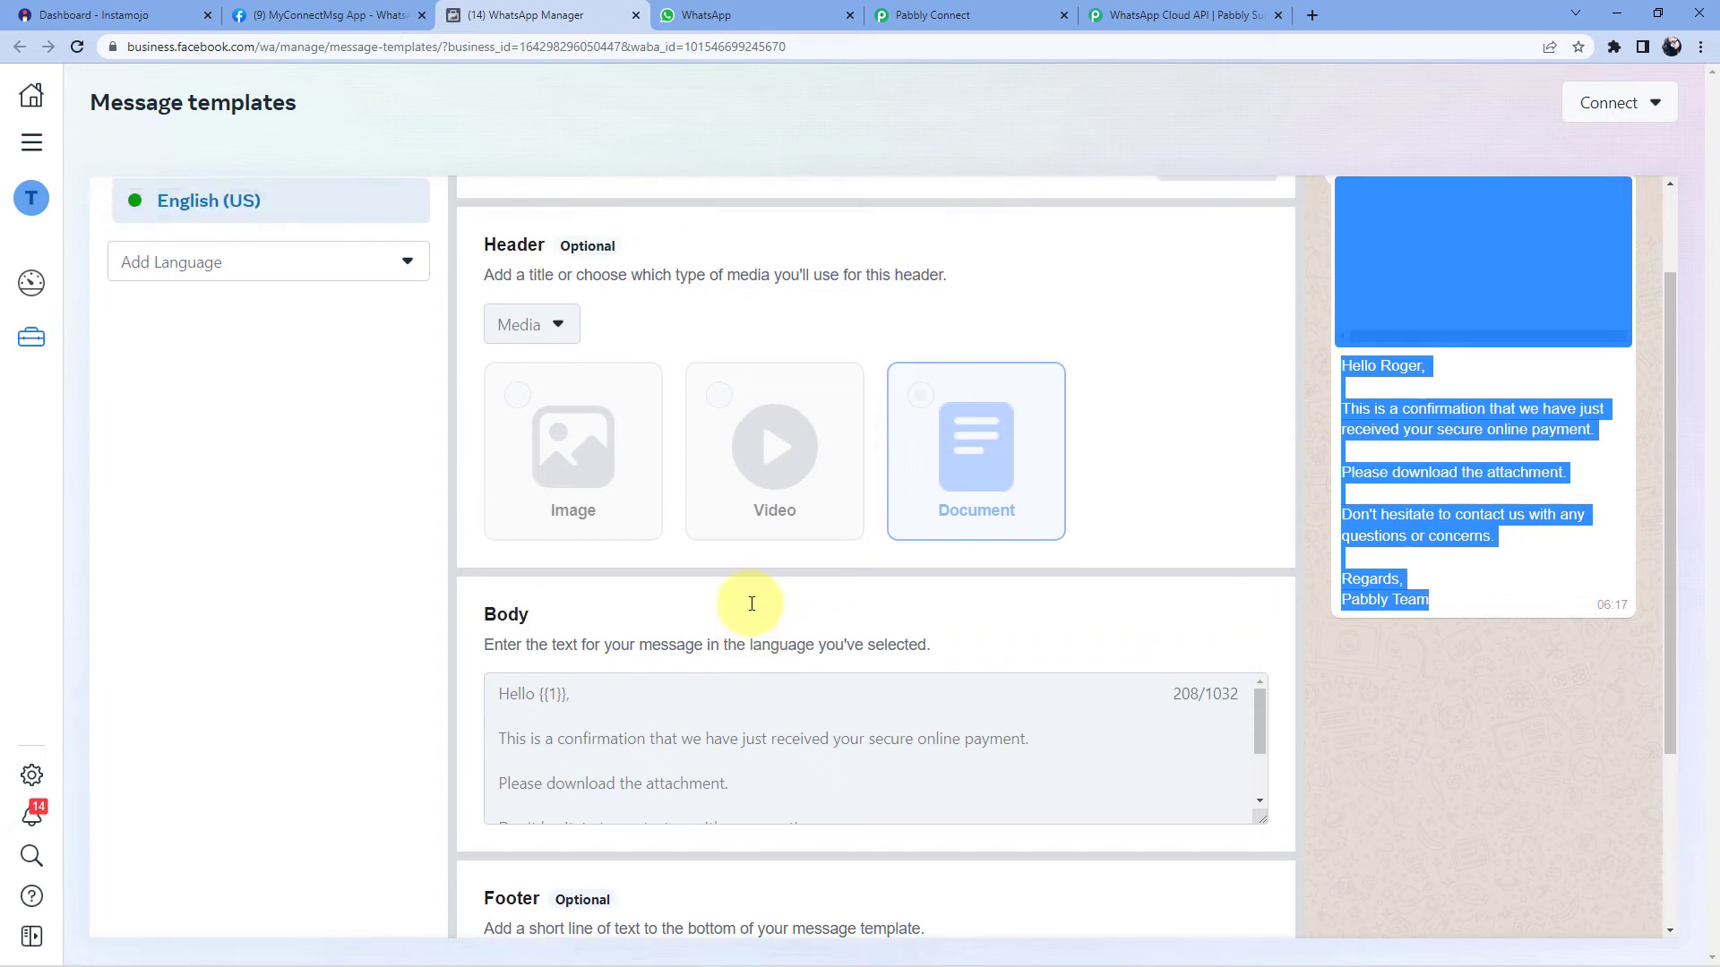
scroll(746, 644, "down", 4)
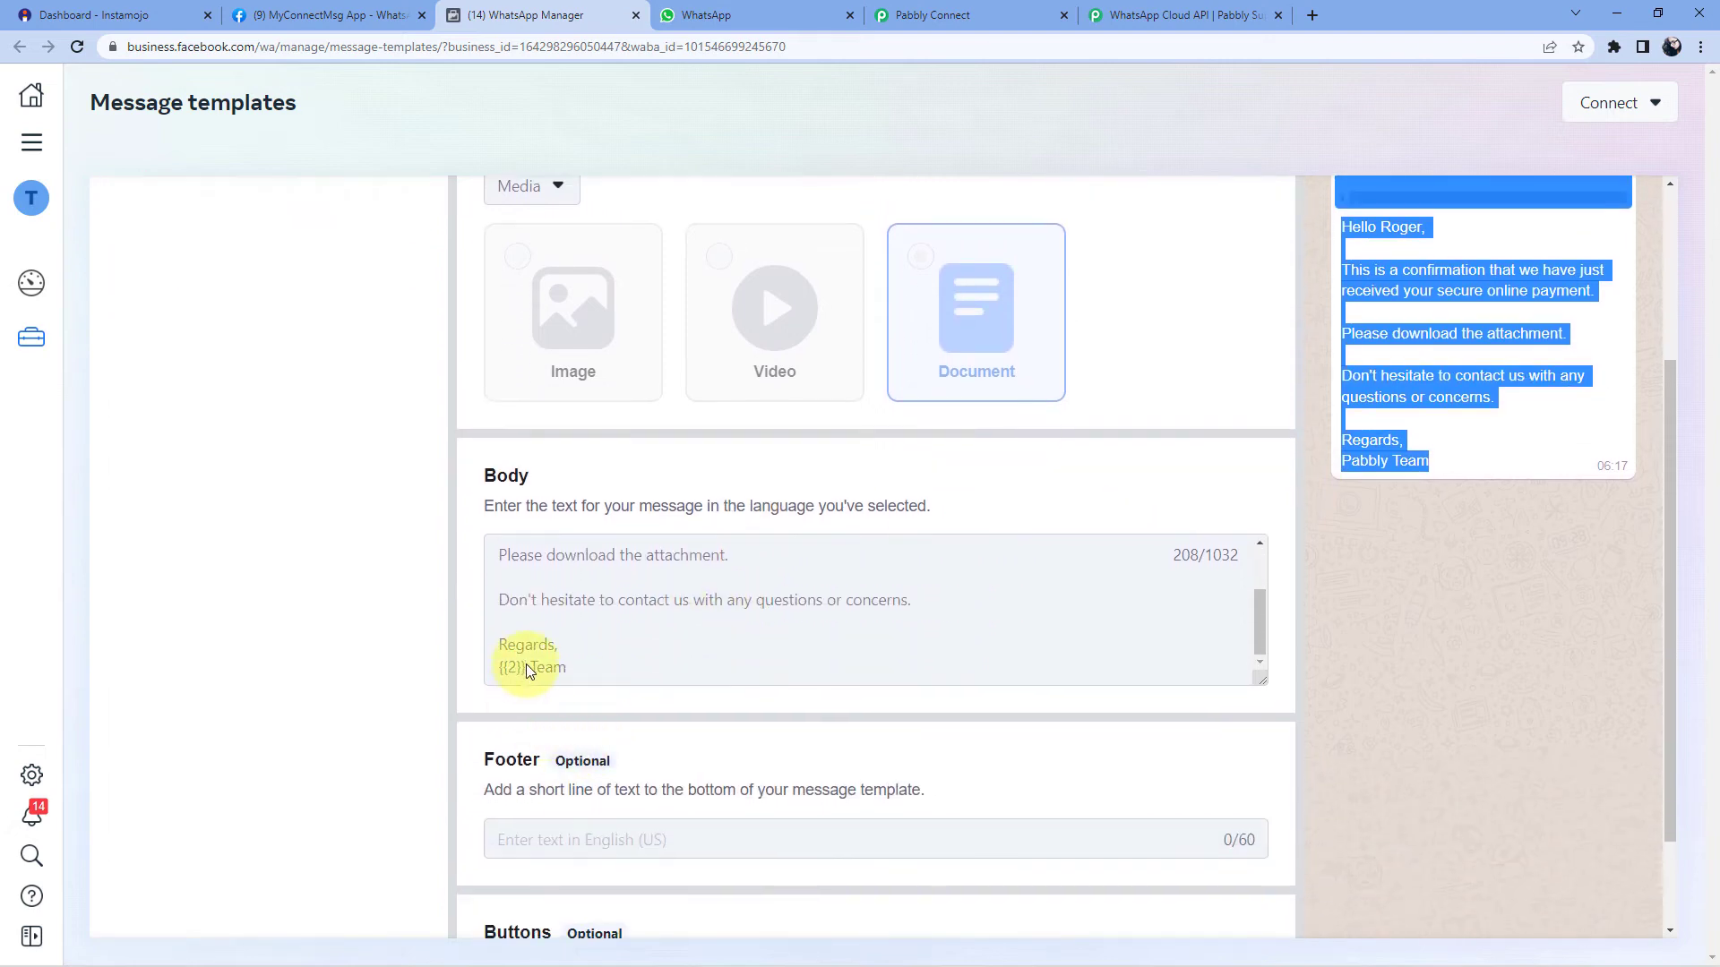
left_click_drag(525, 663, 499, 664)
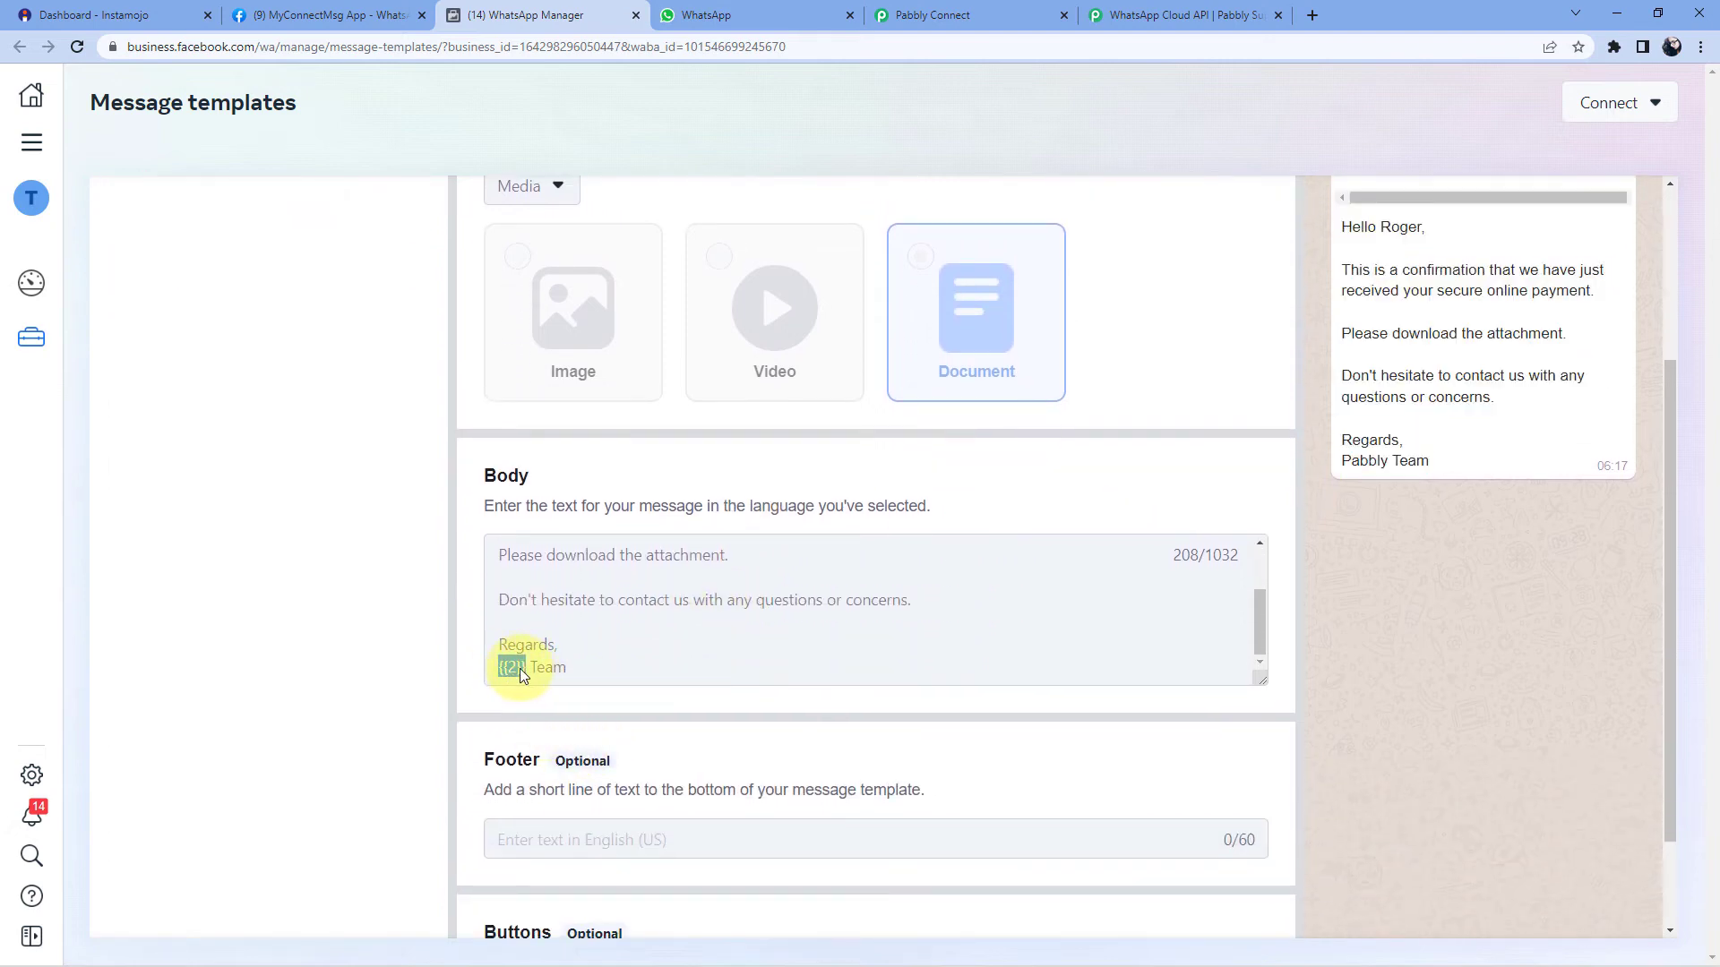
left_click(1387, 462)
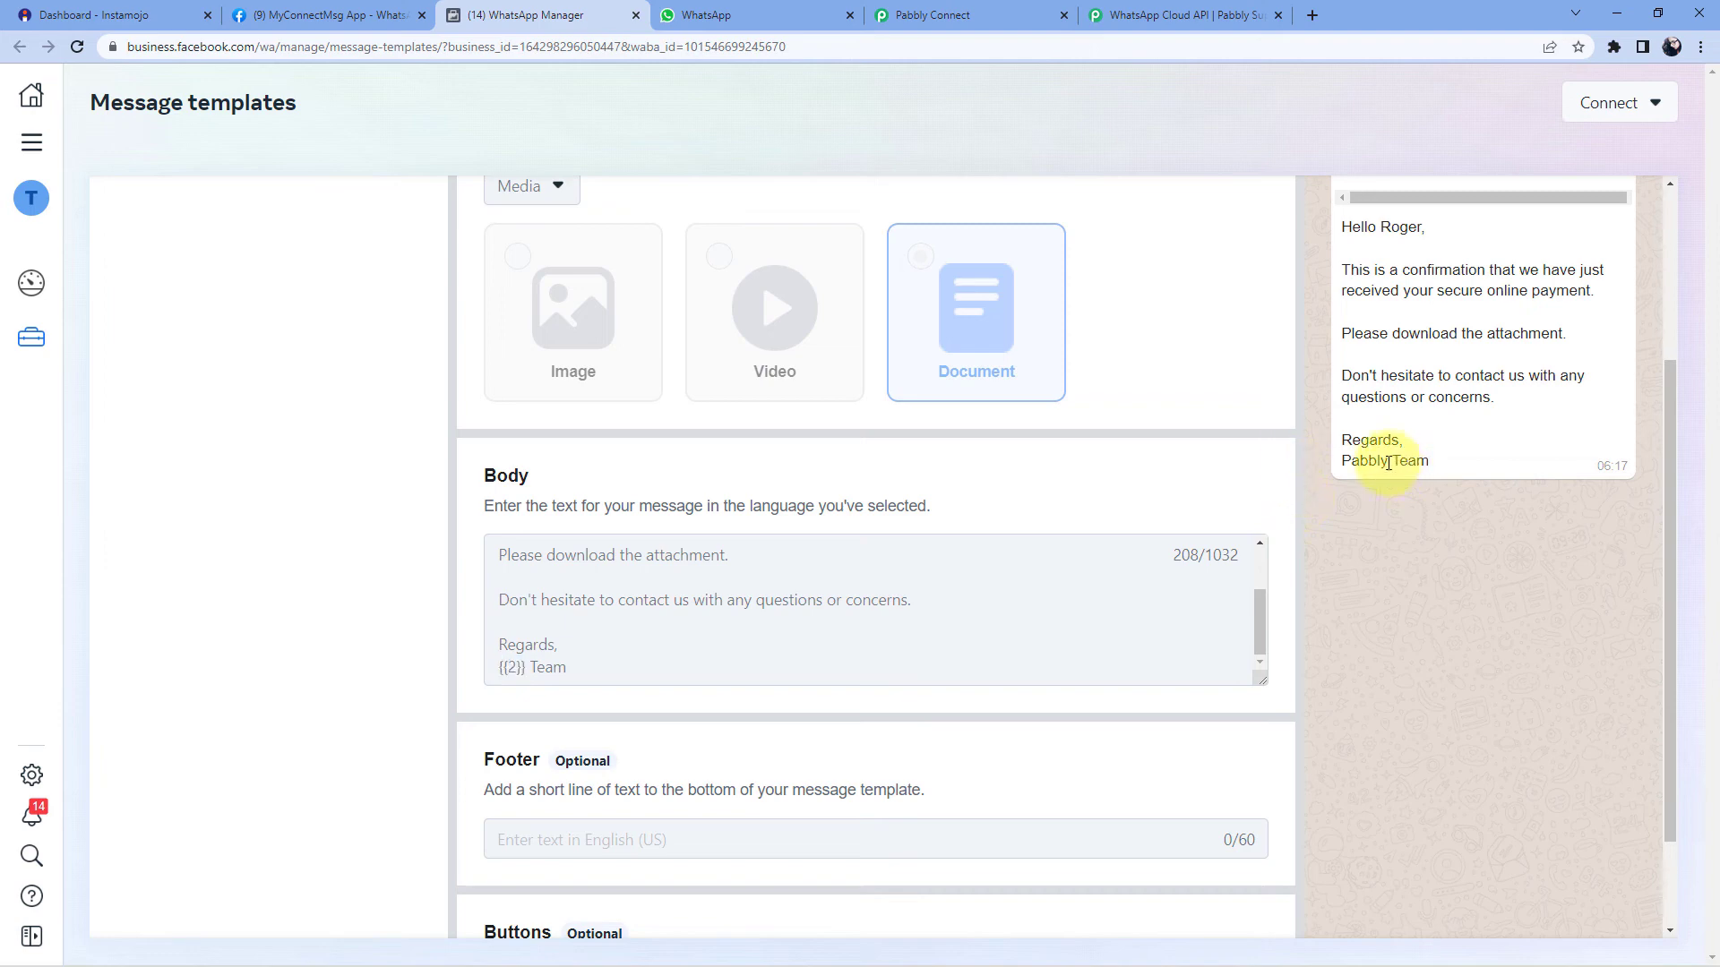
left_click_drag(1388, 463, 1338, 464)
left_click(1305, 402)
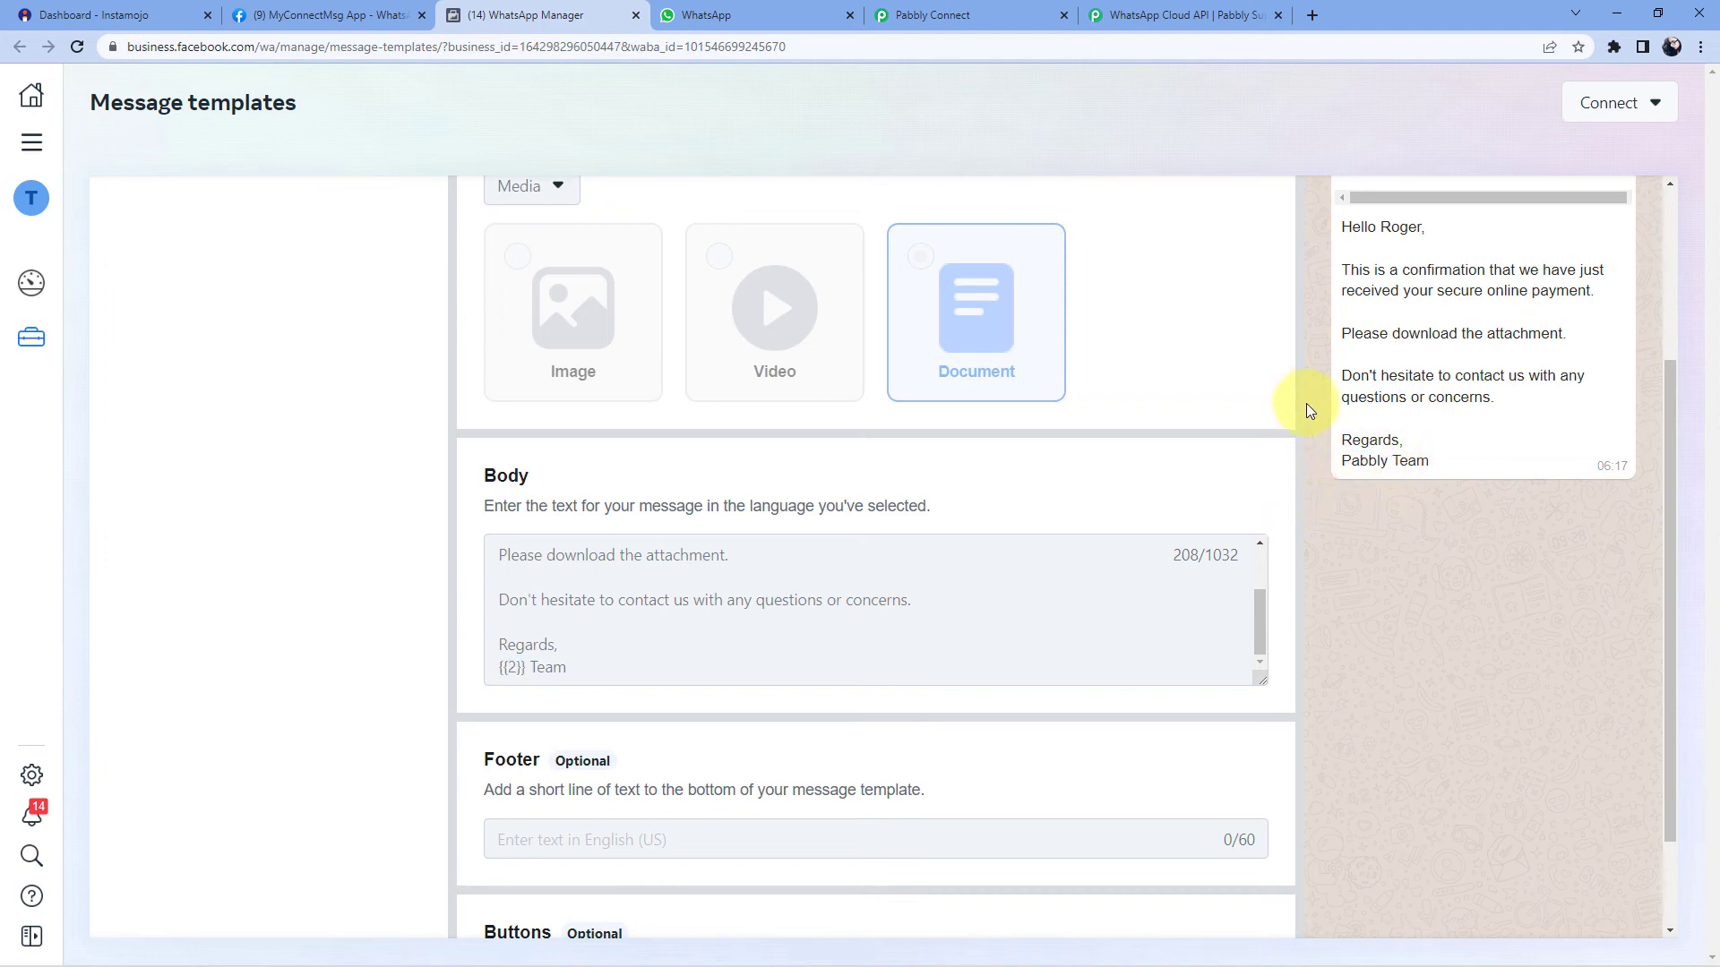
scroll(1281, 461, "up", 2)
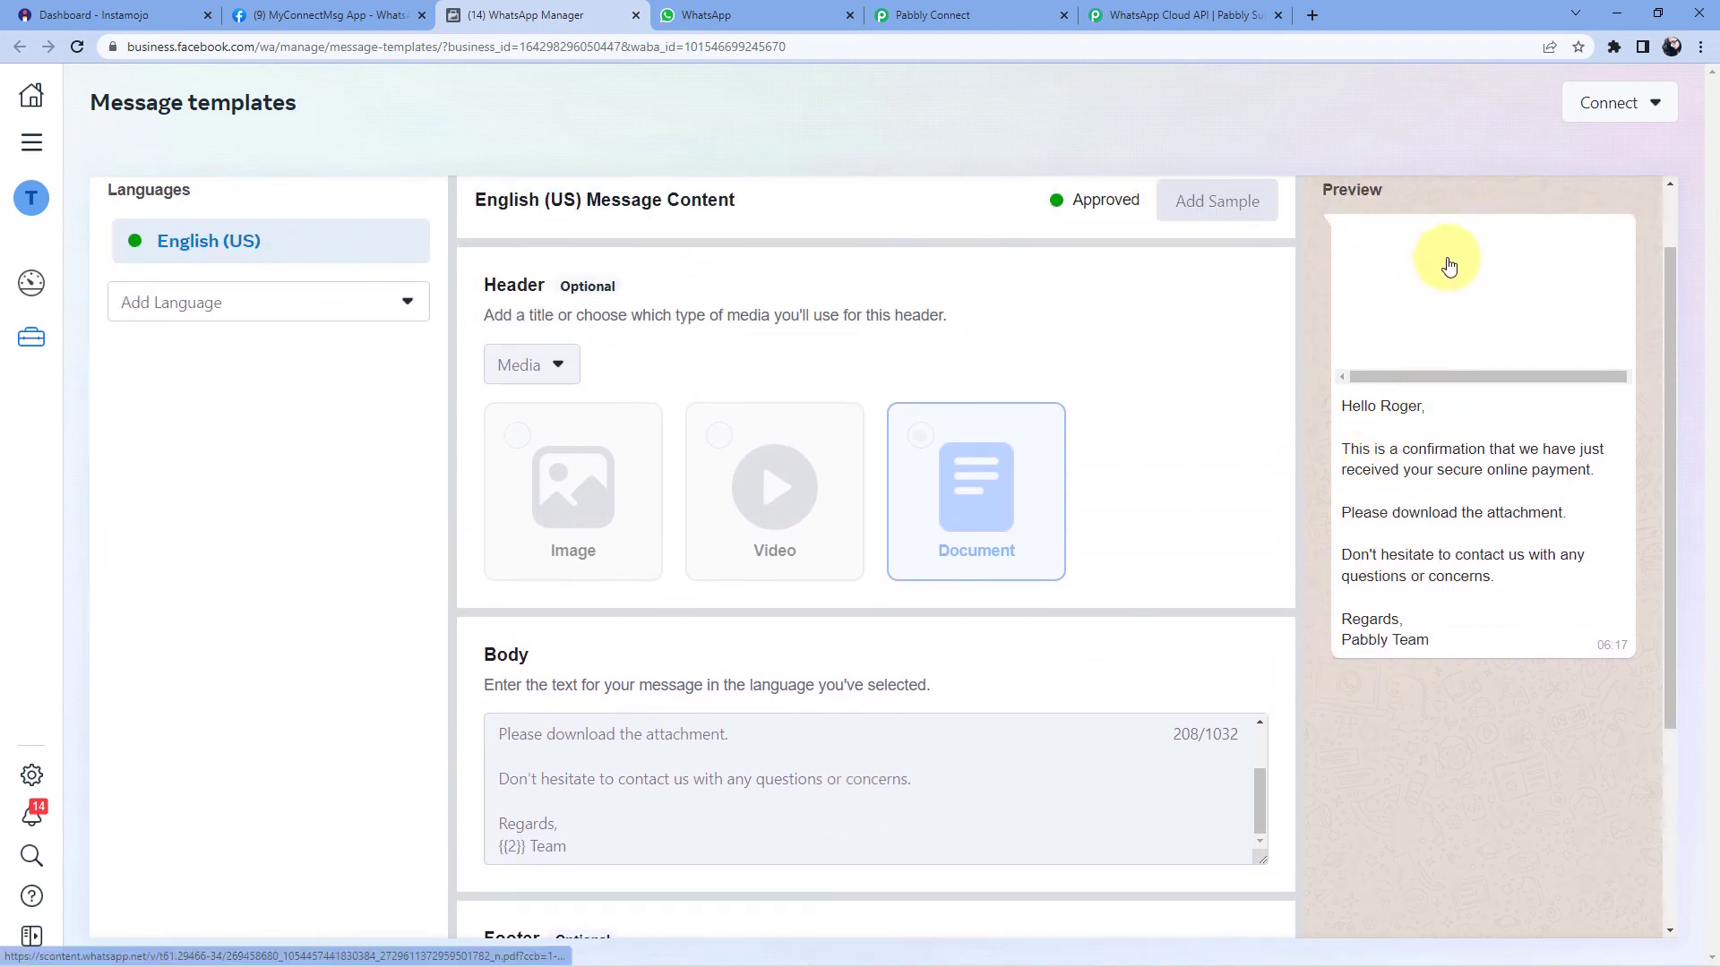
- Open the template's attached PDF document to check it, then close it
left_click(1447, 261)
left_click(835, 15)
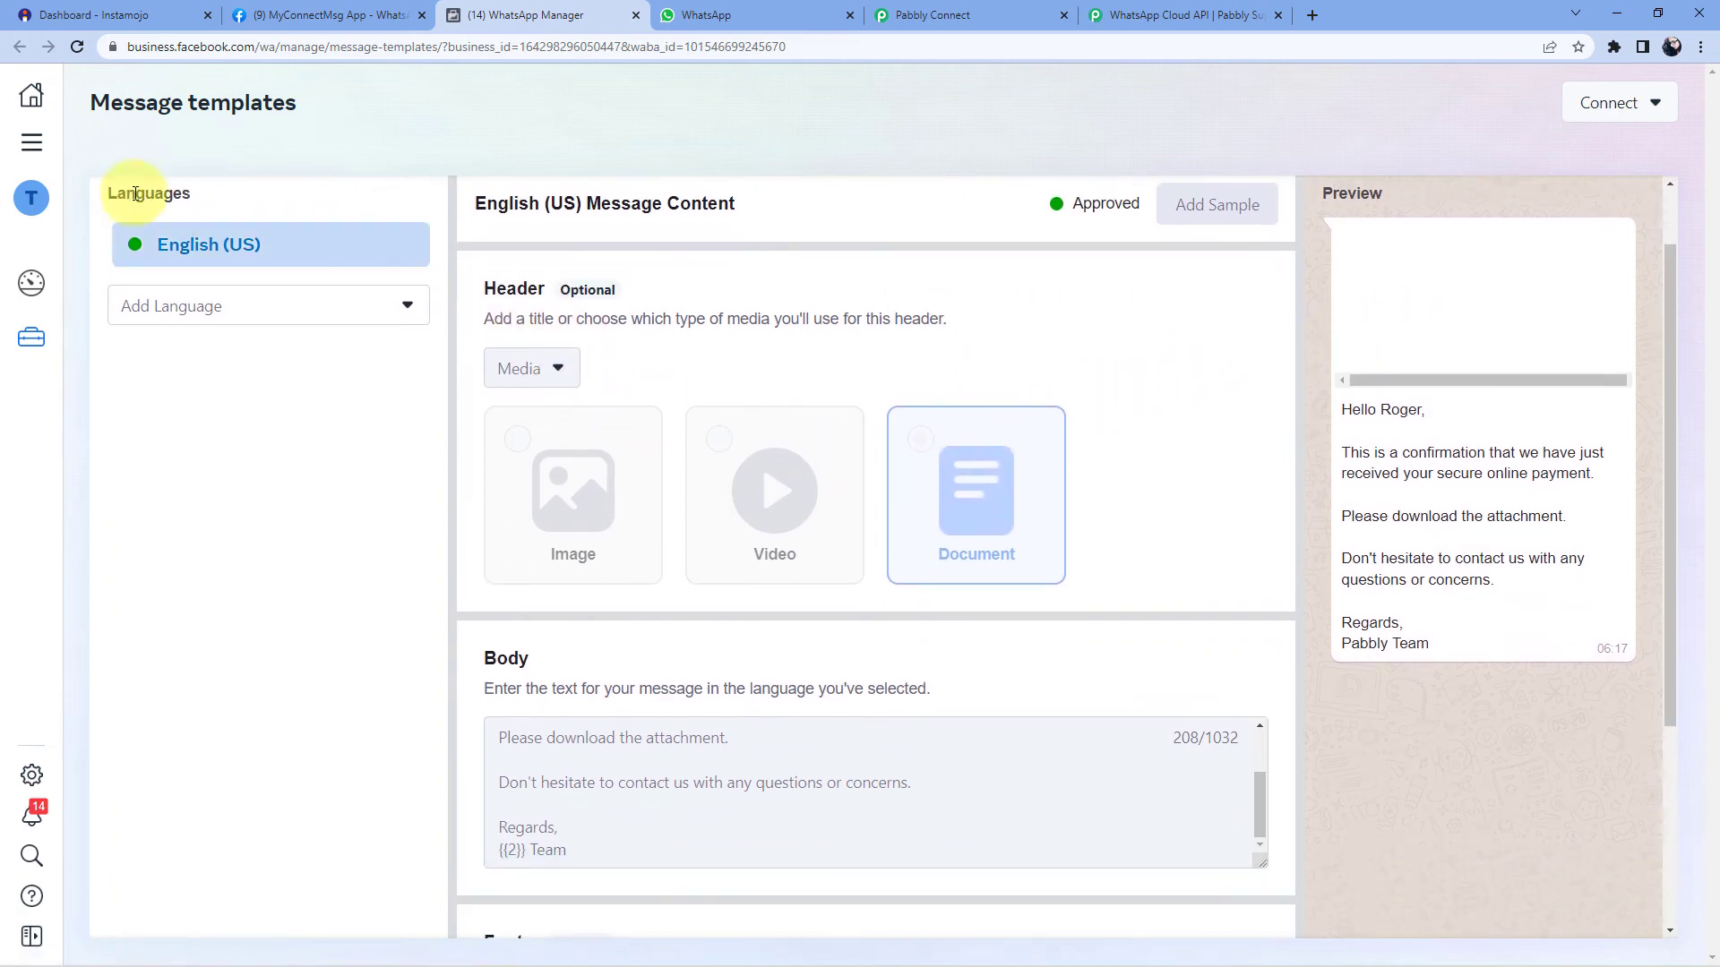
scroll(175, 220, "up", 1)
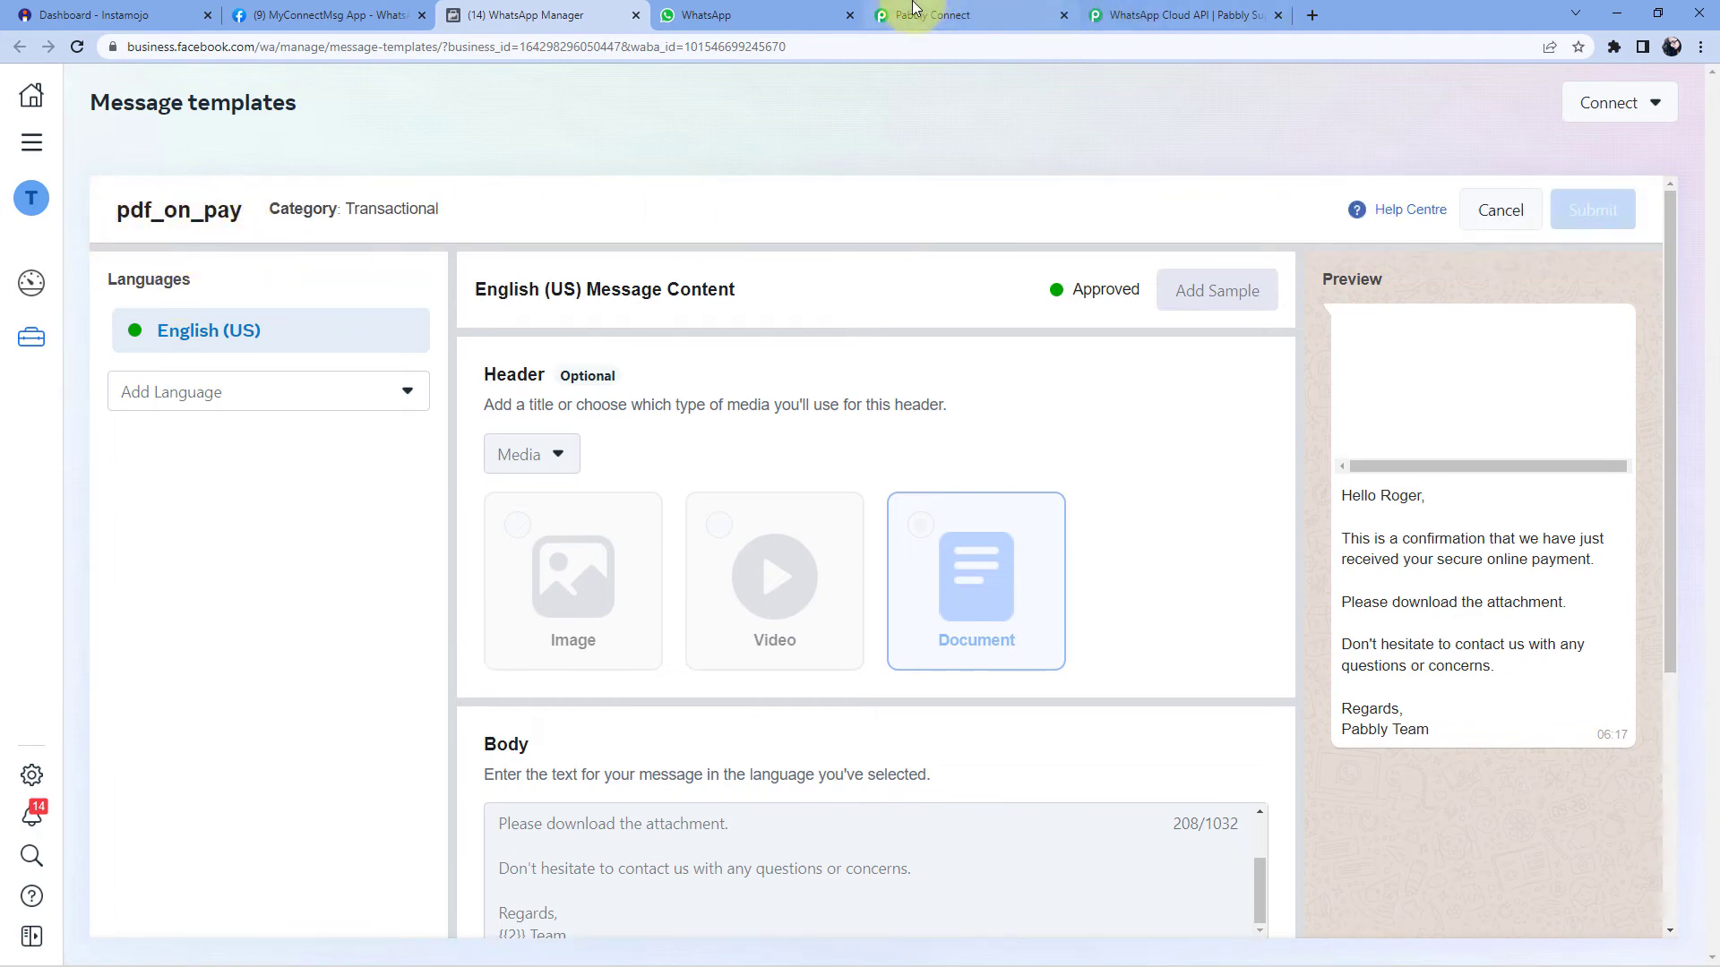
left_click(980, 12)
- Search 'pdf' in the Template Name dropdown and select pdf_on_pay, loading its en_US fields
left_click(603, 212)
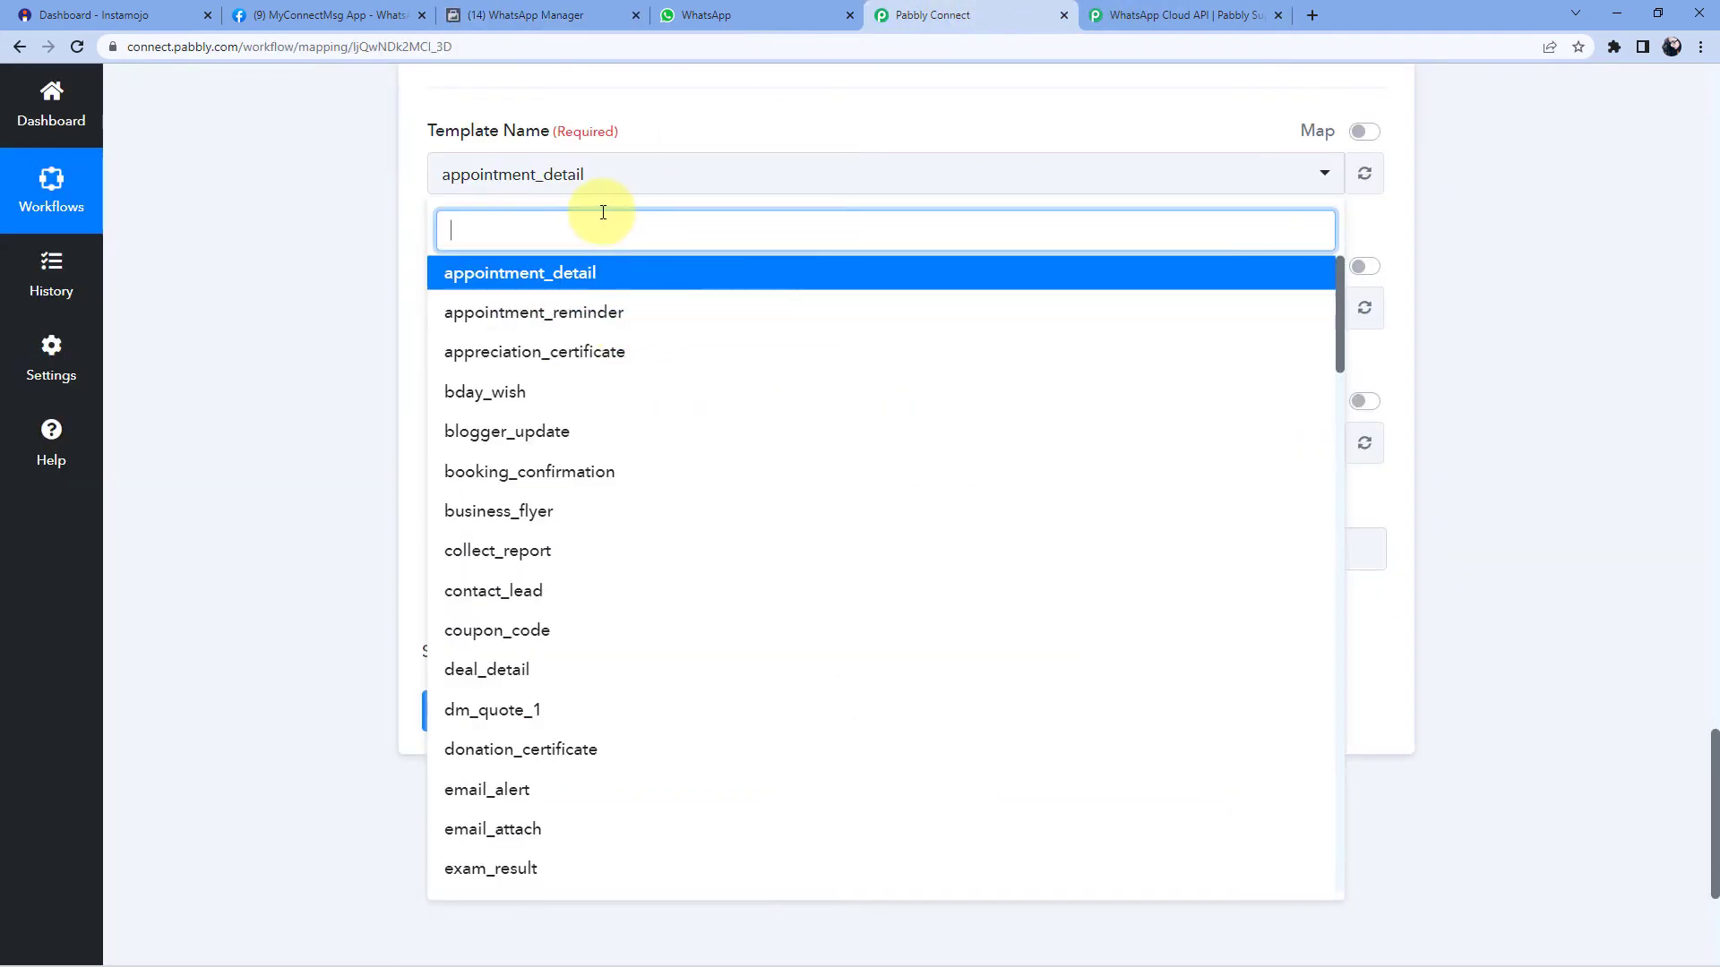
type("pad")
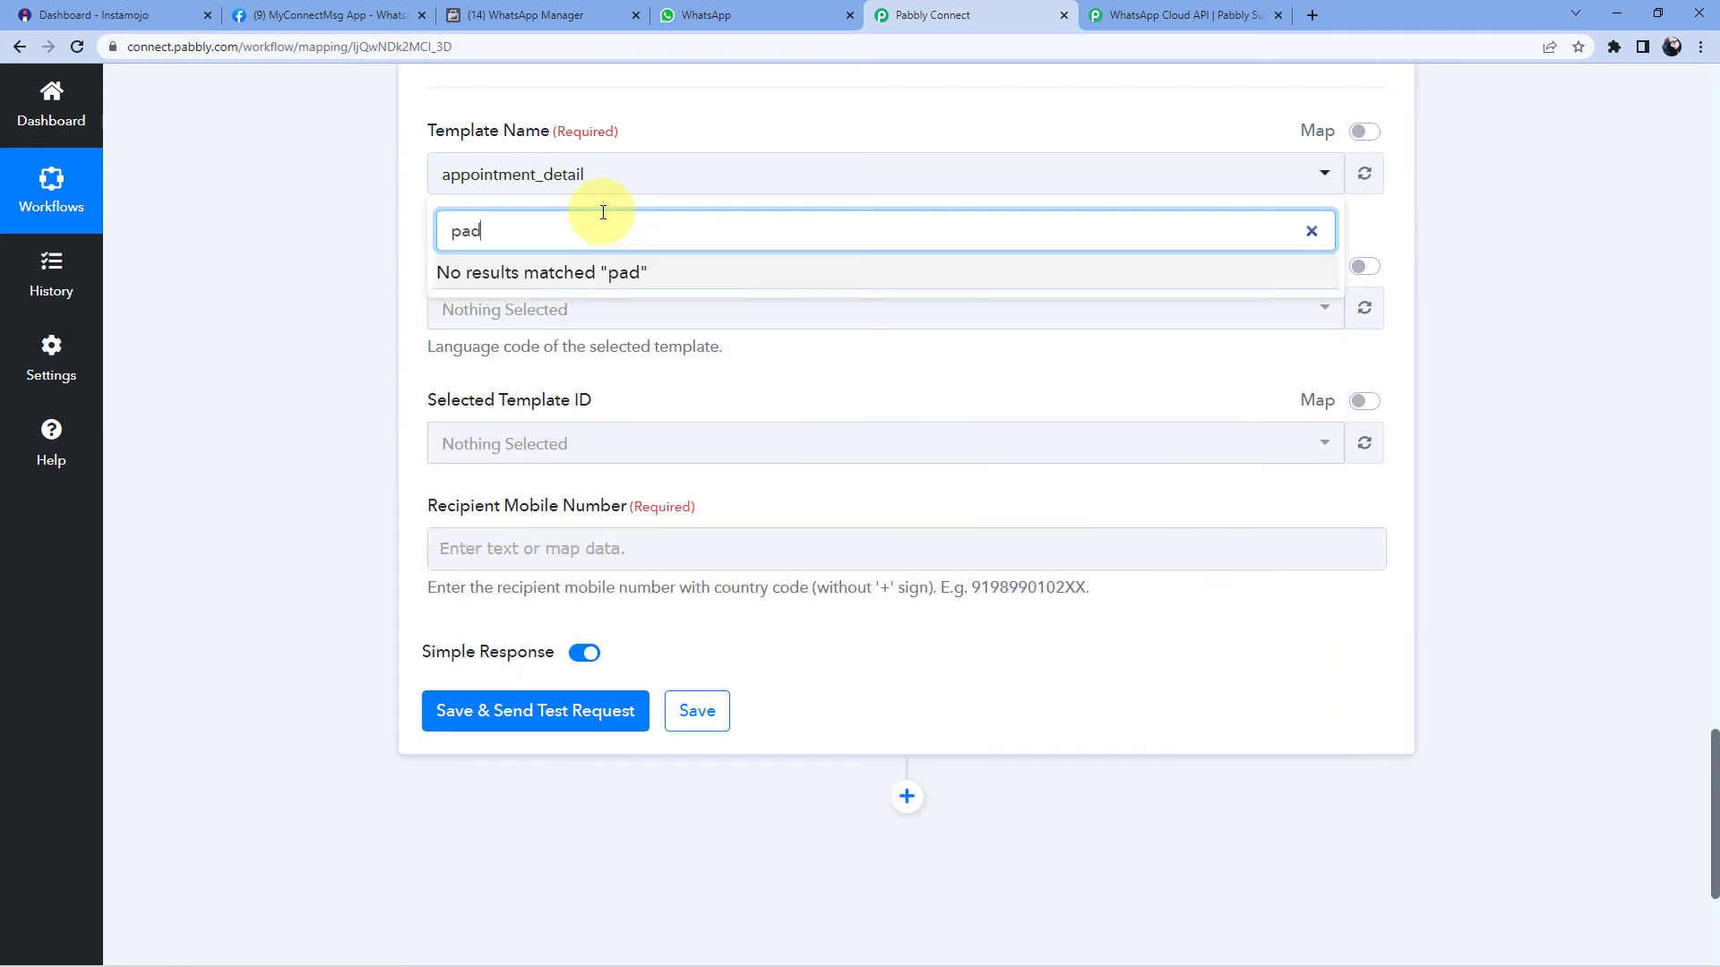
key("BackSpace")
key("BackSpace")
type("d")
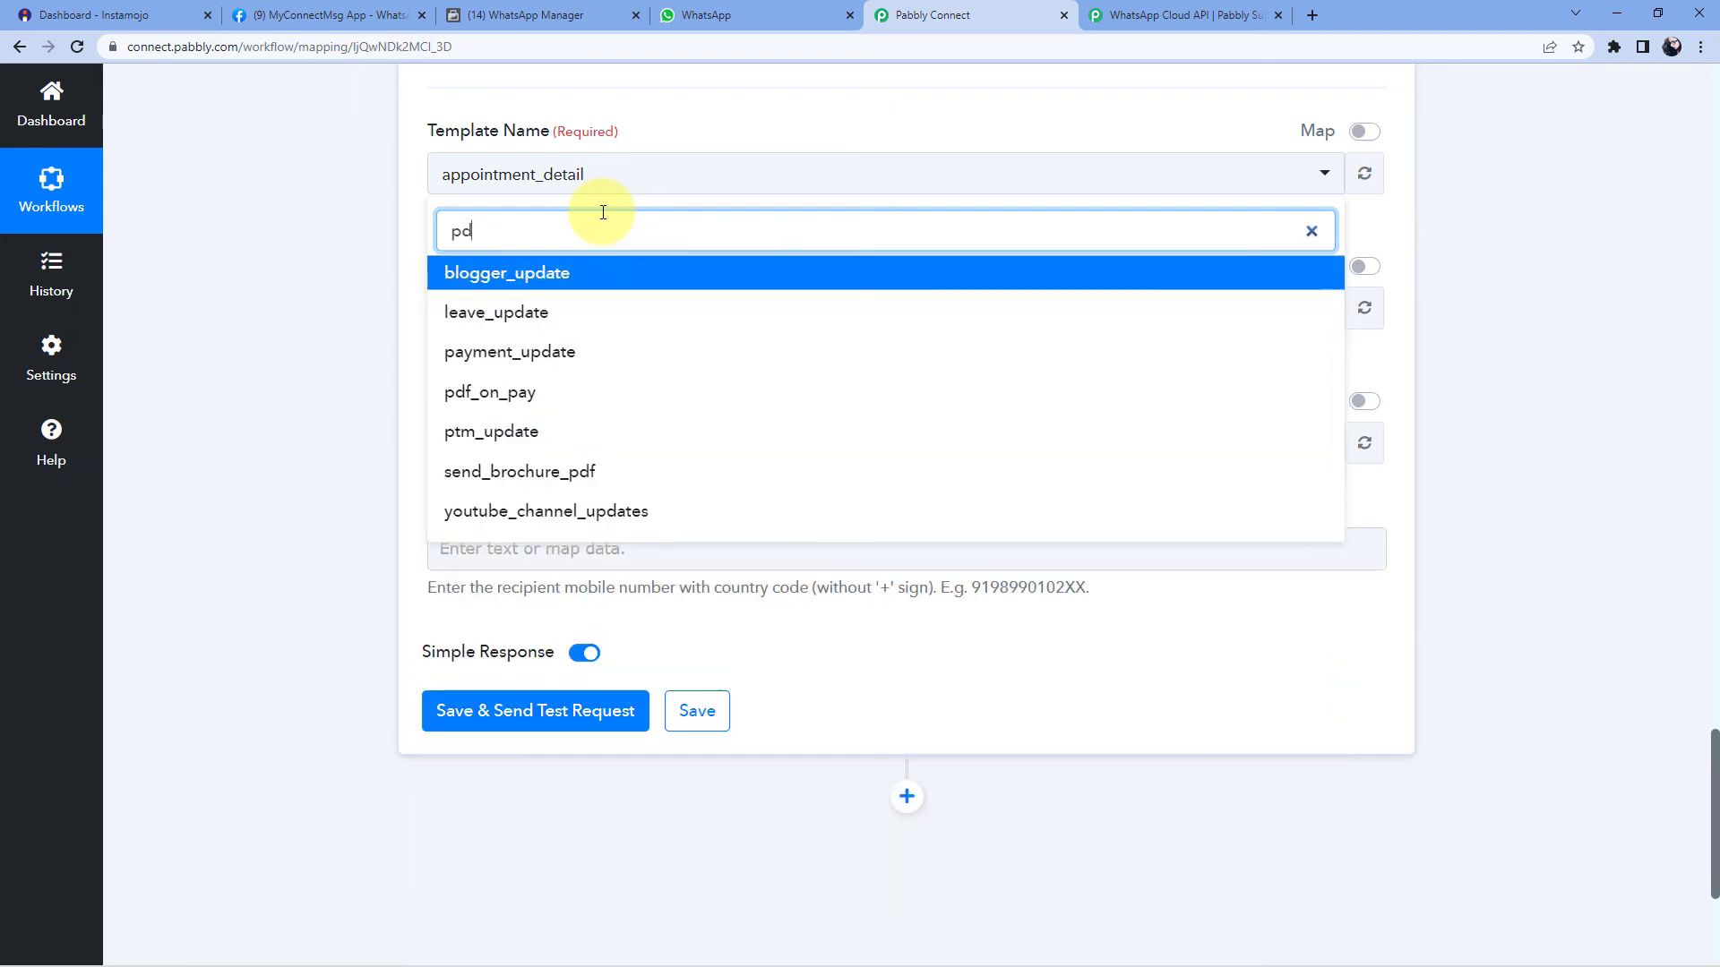
type("f")
left_click(523, 274)
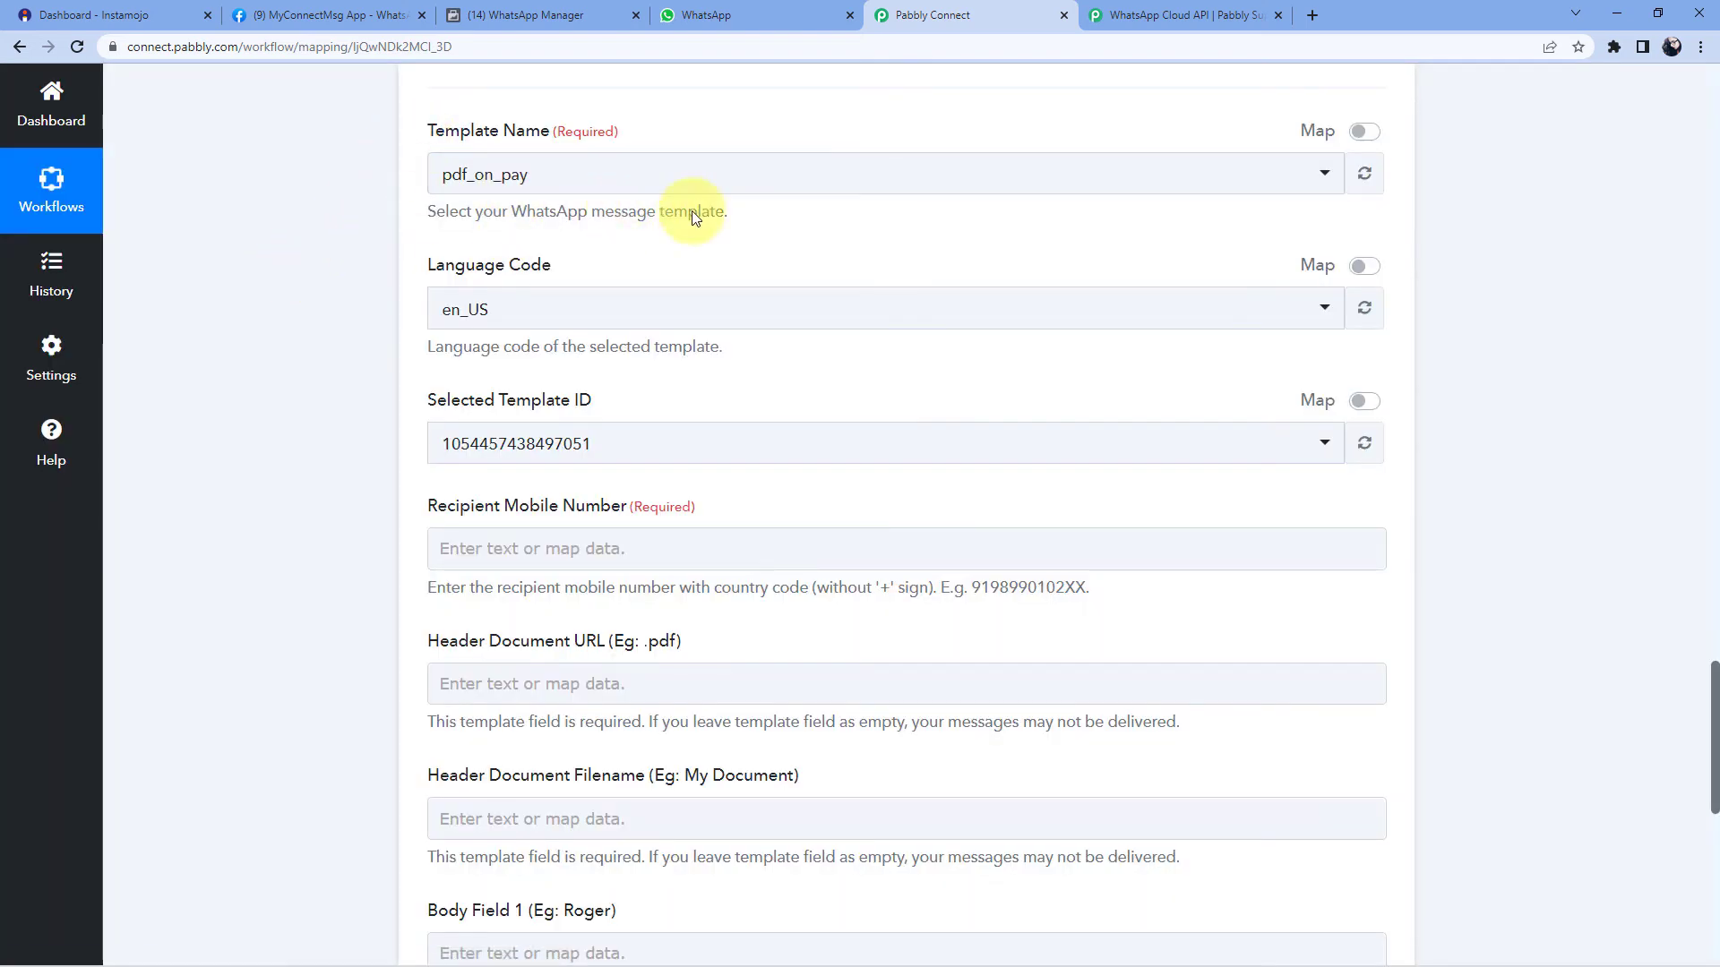
scroll(699, 243, "down", 1)
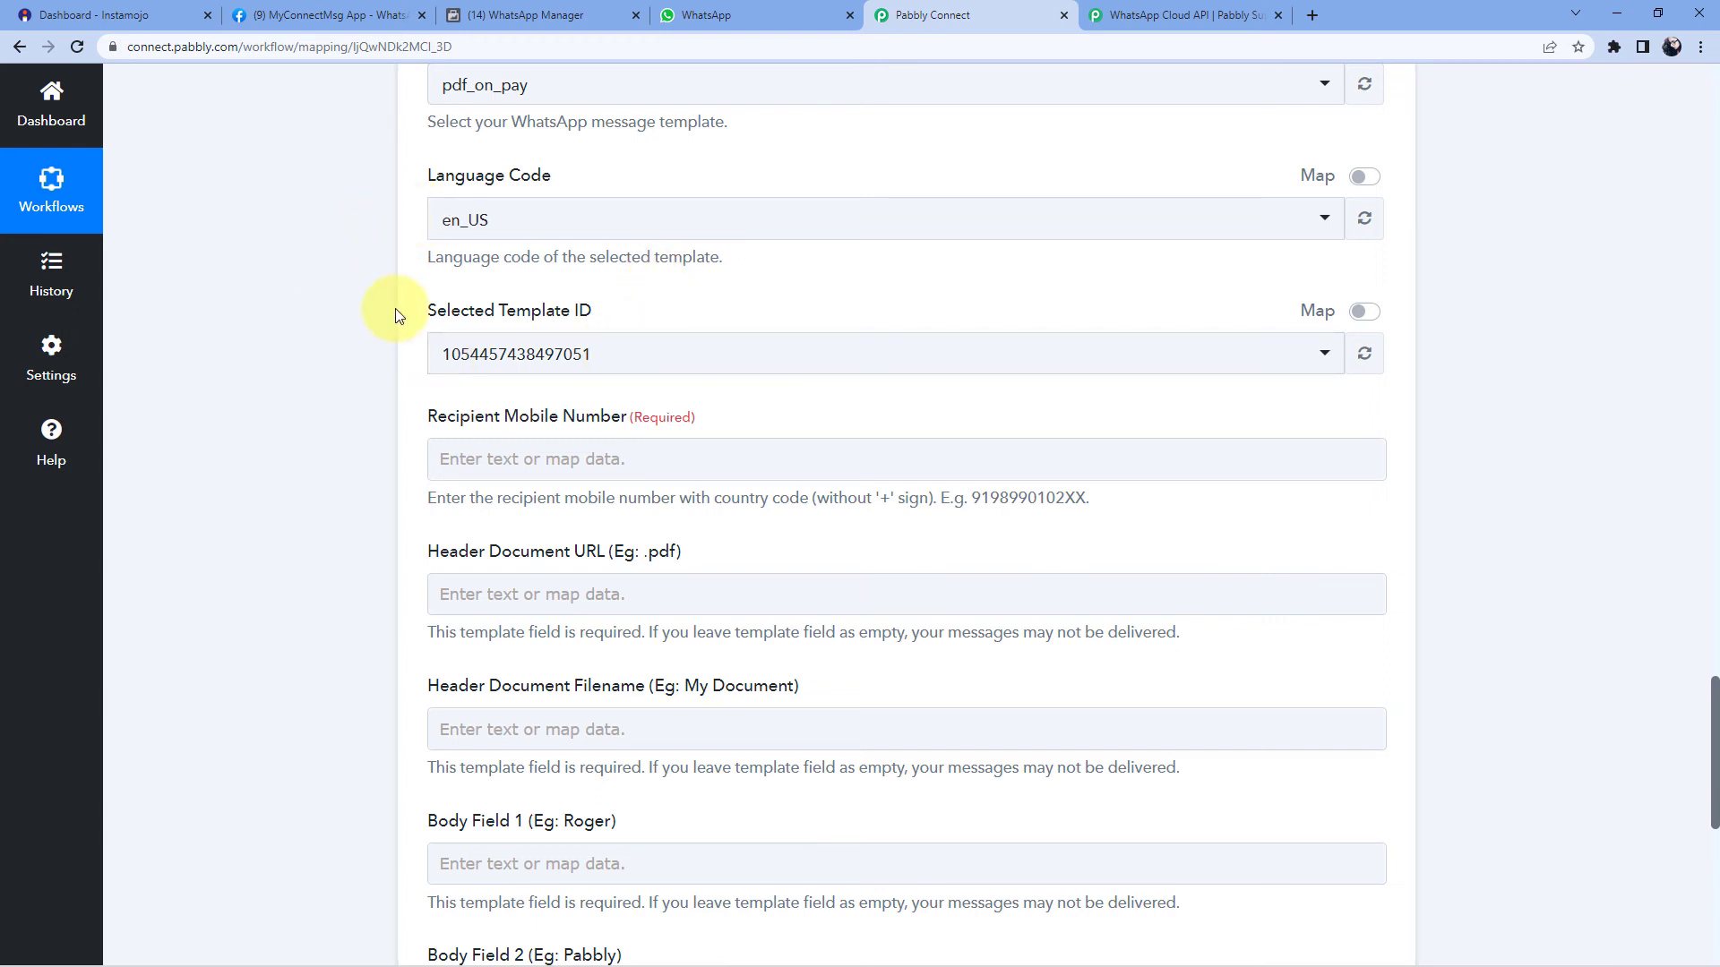
scroll(414, 340, "down", 1)
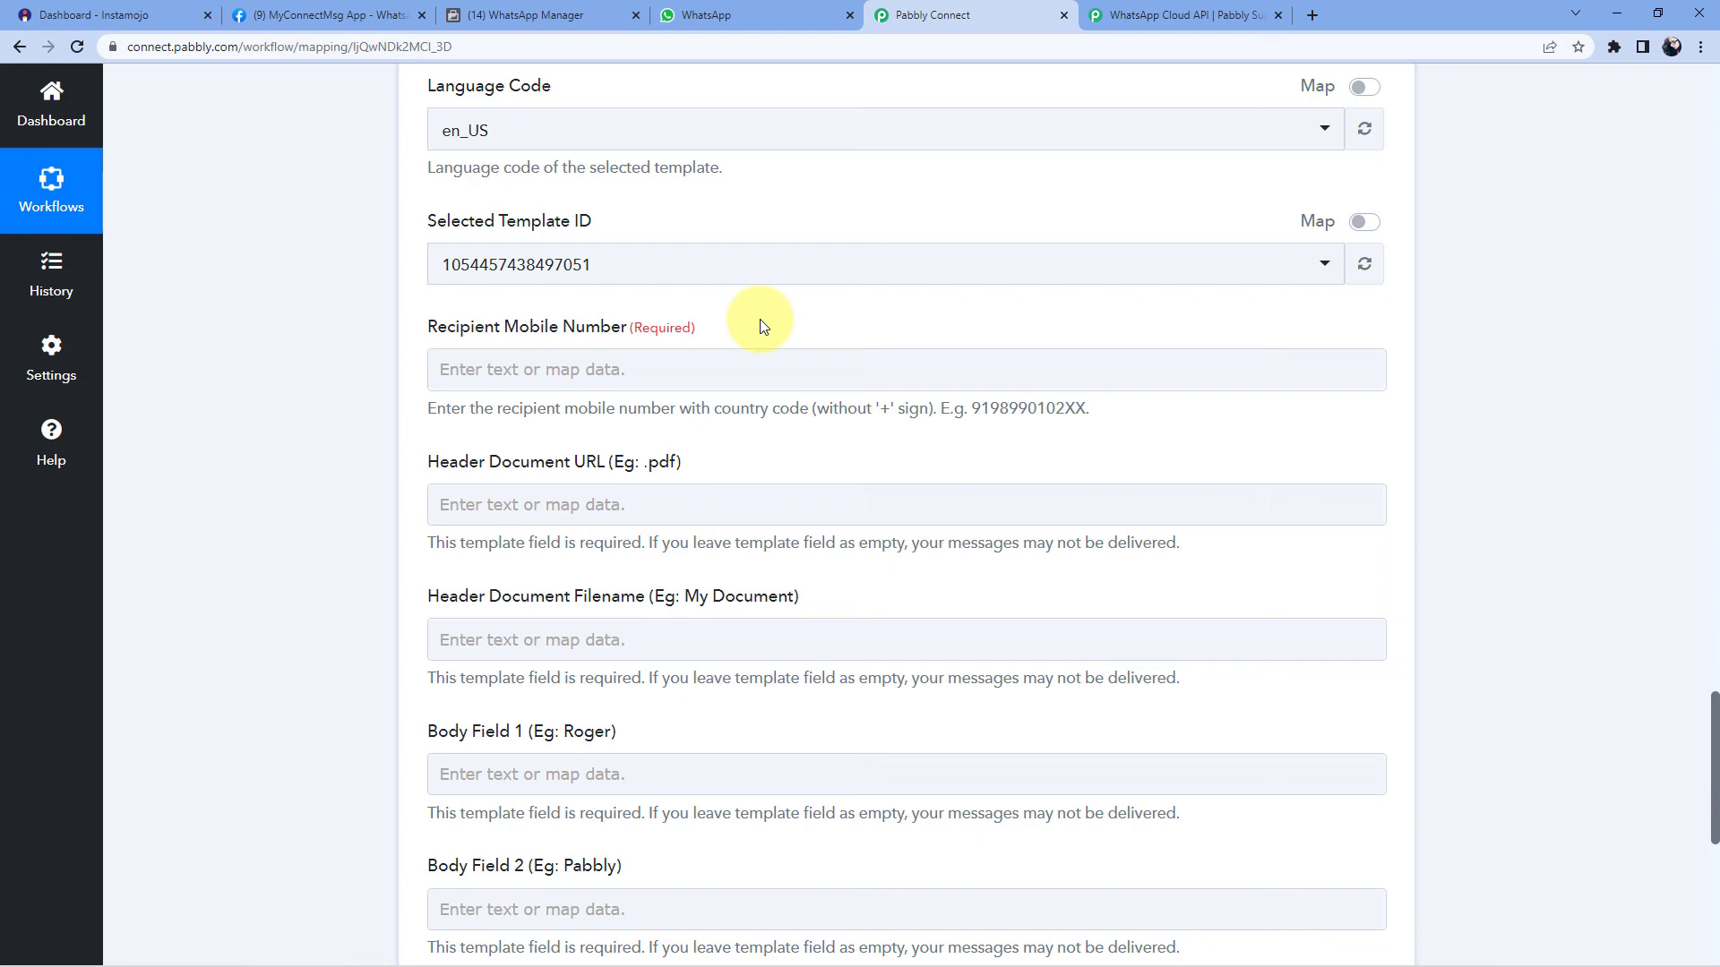
scroll(878, 257, "up", 13)
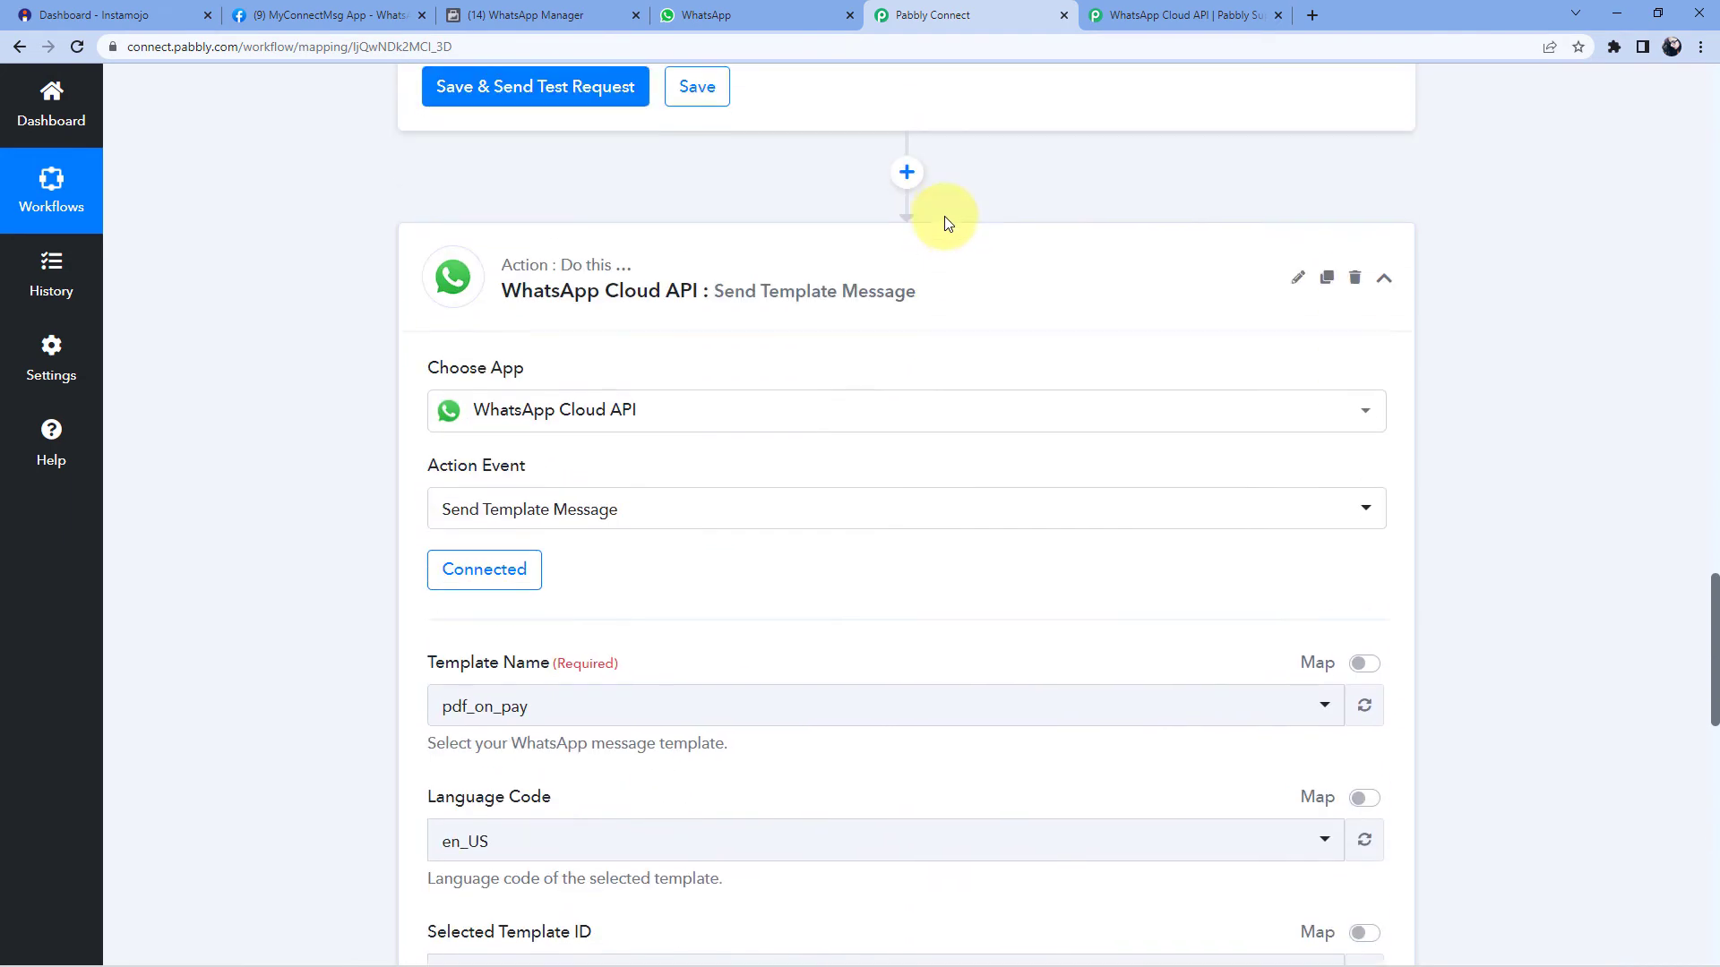
- Inspect the buyer's phone number in the payment data, noting it lacks a country code
scroll(1586, 357, "up", 6)
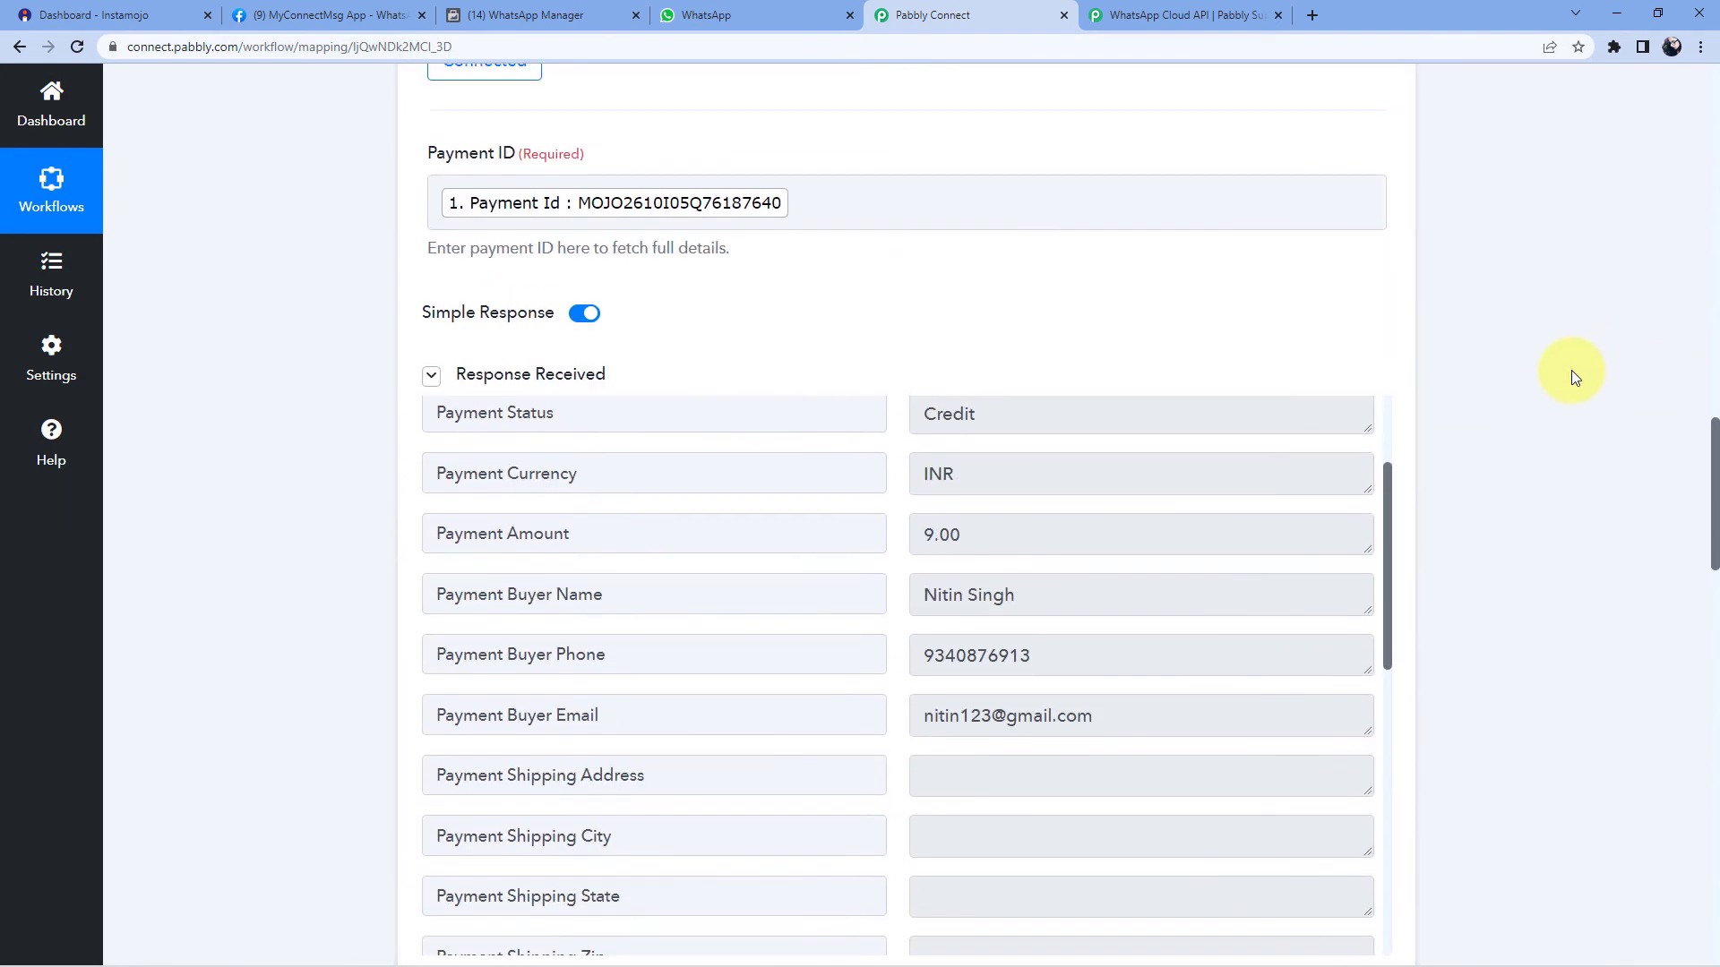
scroll(1523, 371, "down", 3)
left_click(1006, 384)
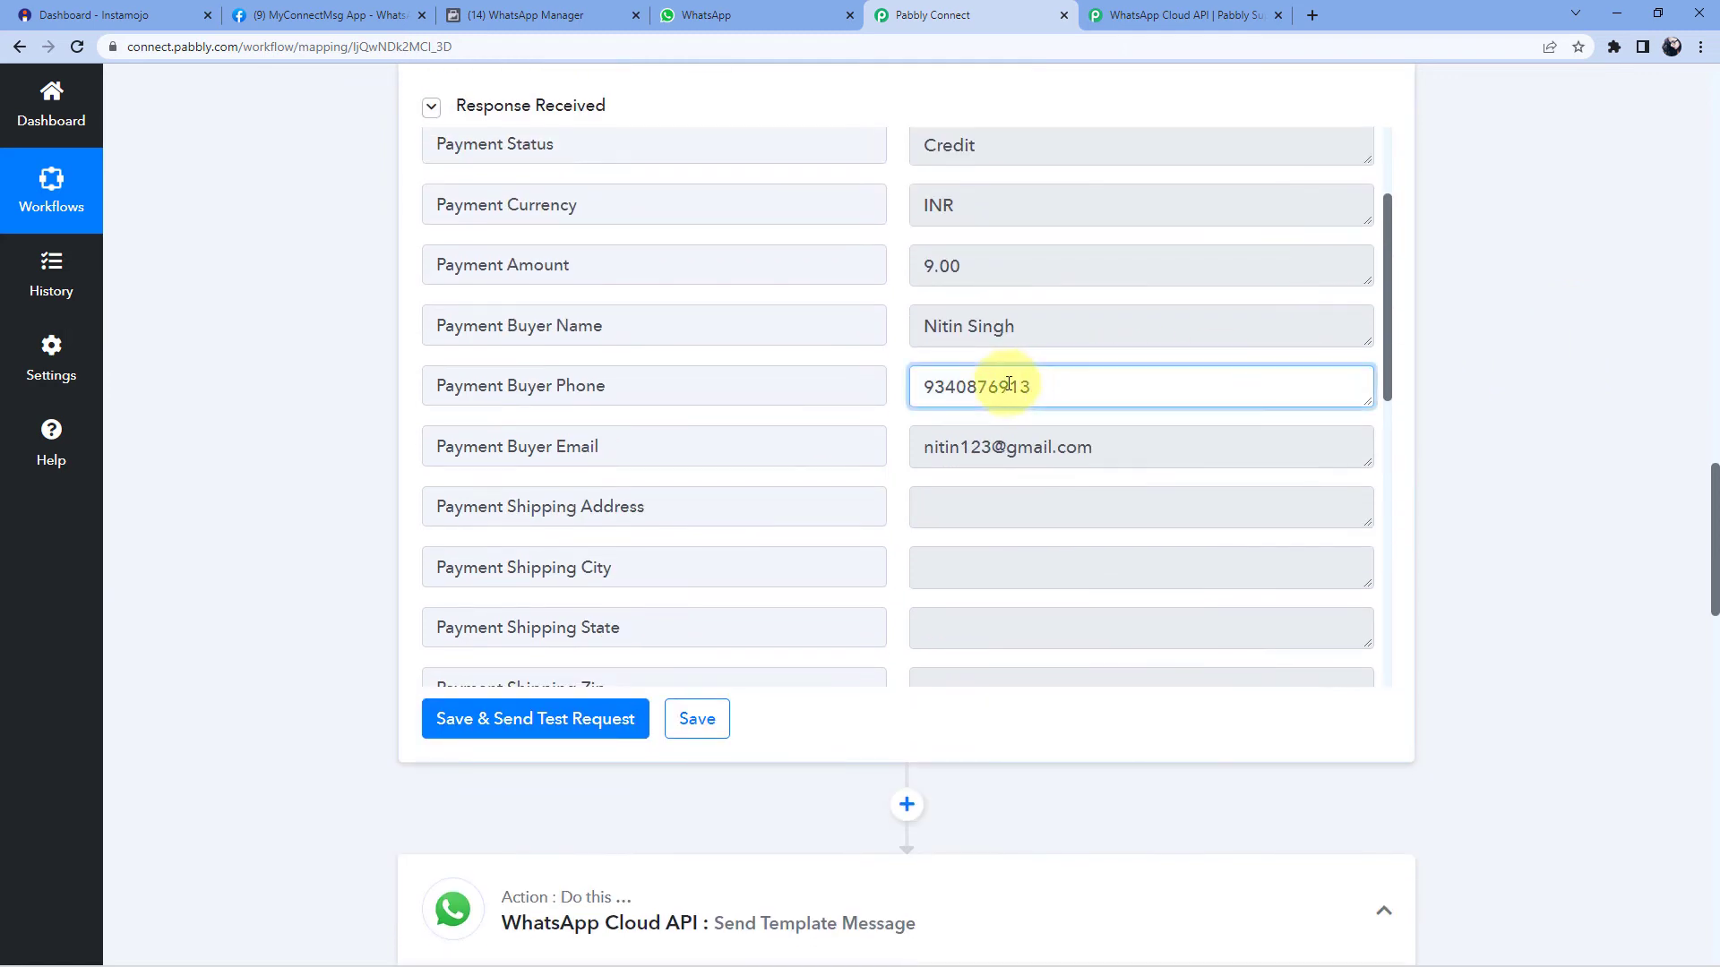
double_click(921, 376)
left_click(893, 365)
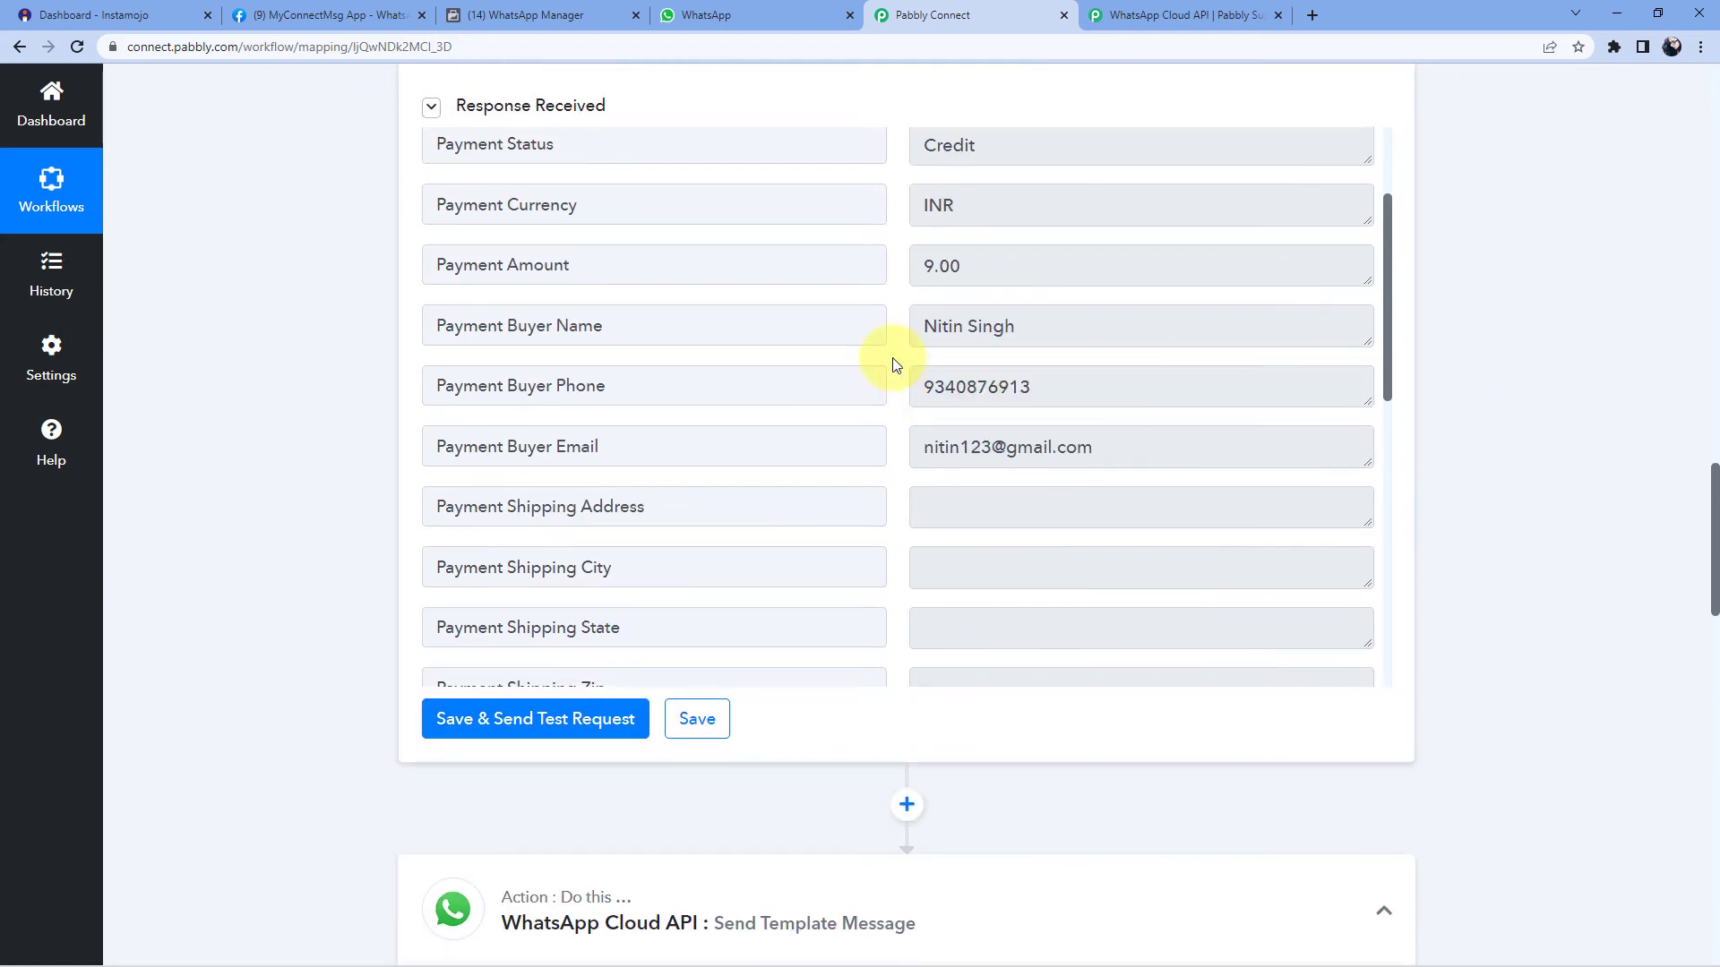
left_click_drag(1026, 387, 921, 386)
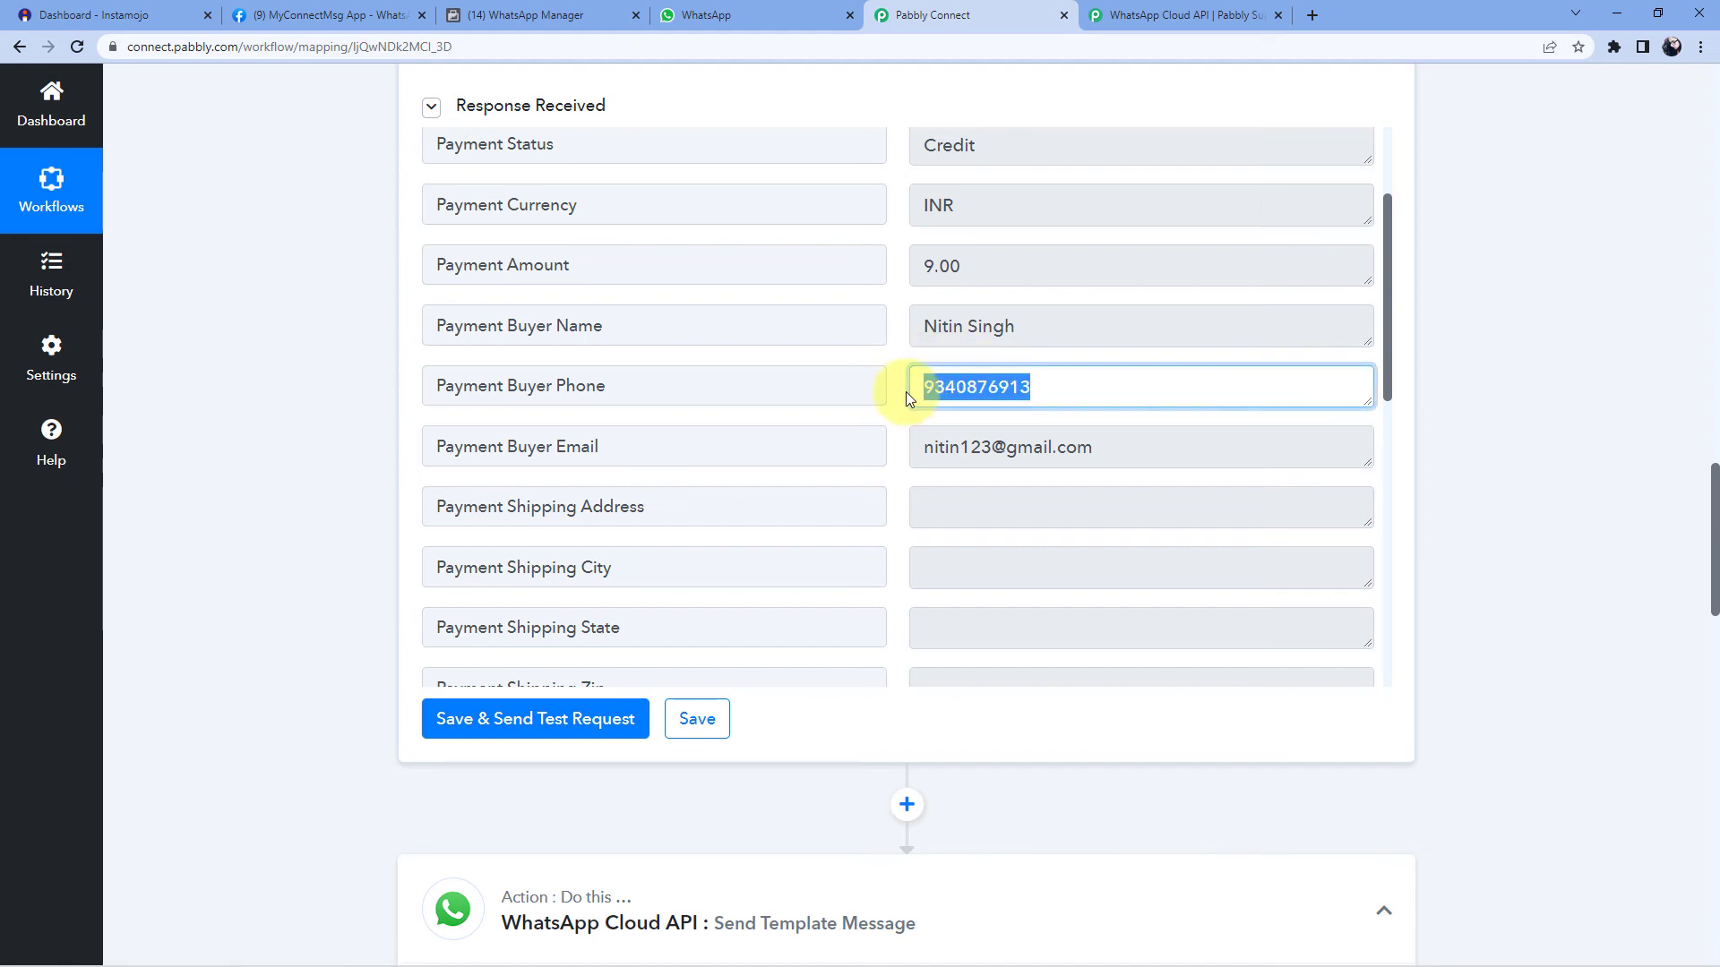
left_click(905, 390)
scroll(1505, 391, "down", 10)
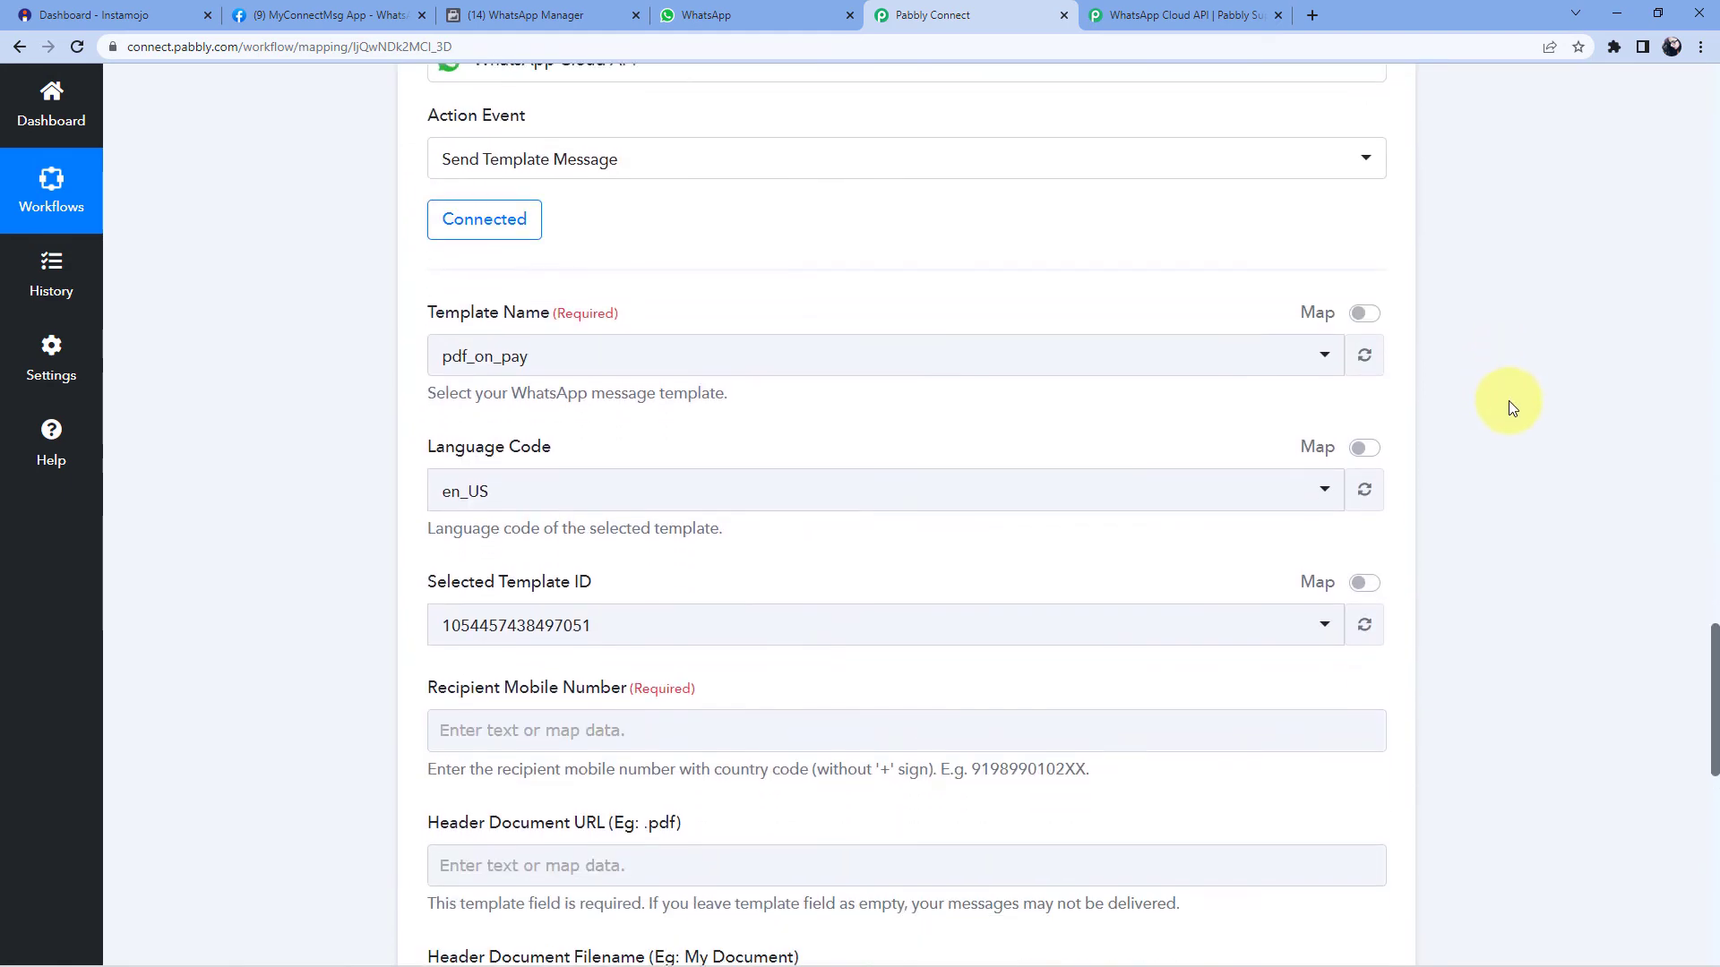
scroll(1508, 400, "down", 2)
- Map Payment Buyer Phone from Get Payment Details into Recipient Mobile Number
left_click(526, 547)
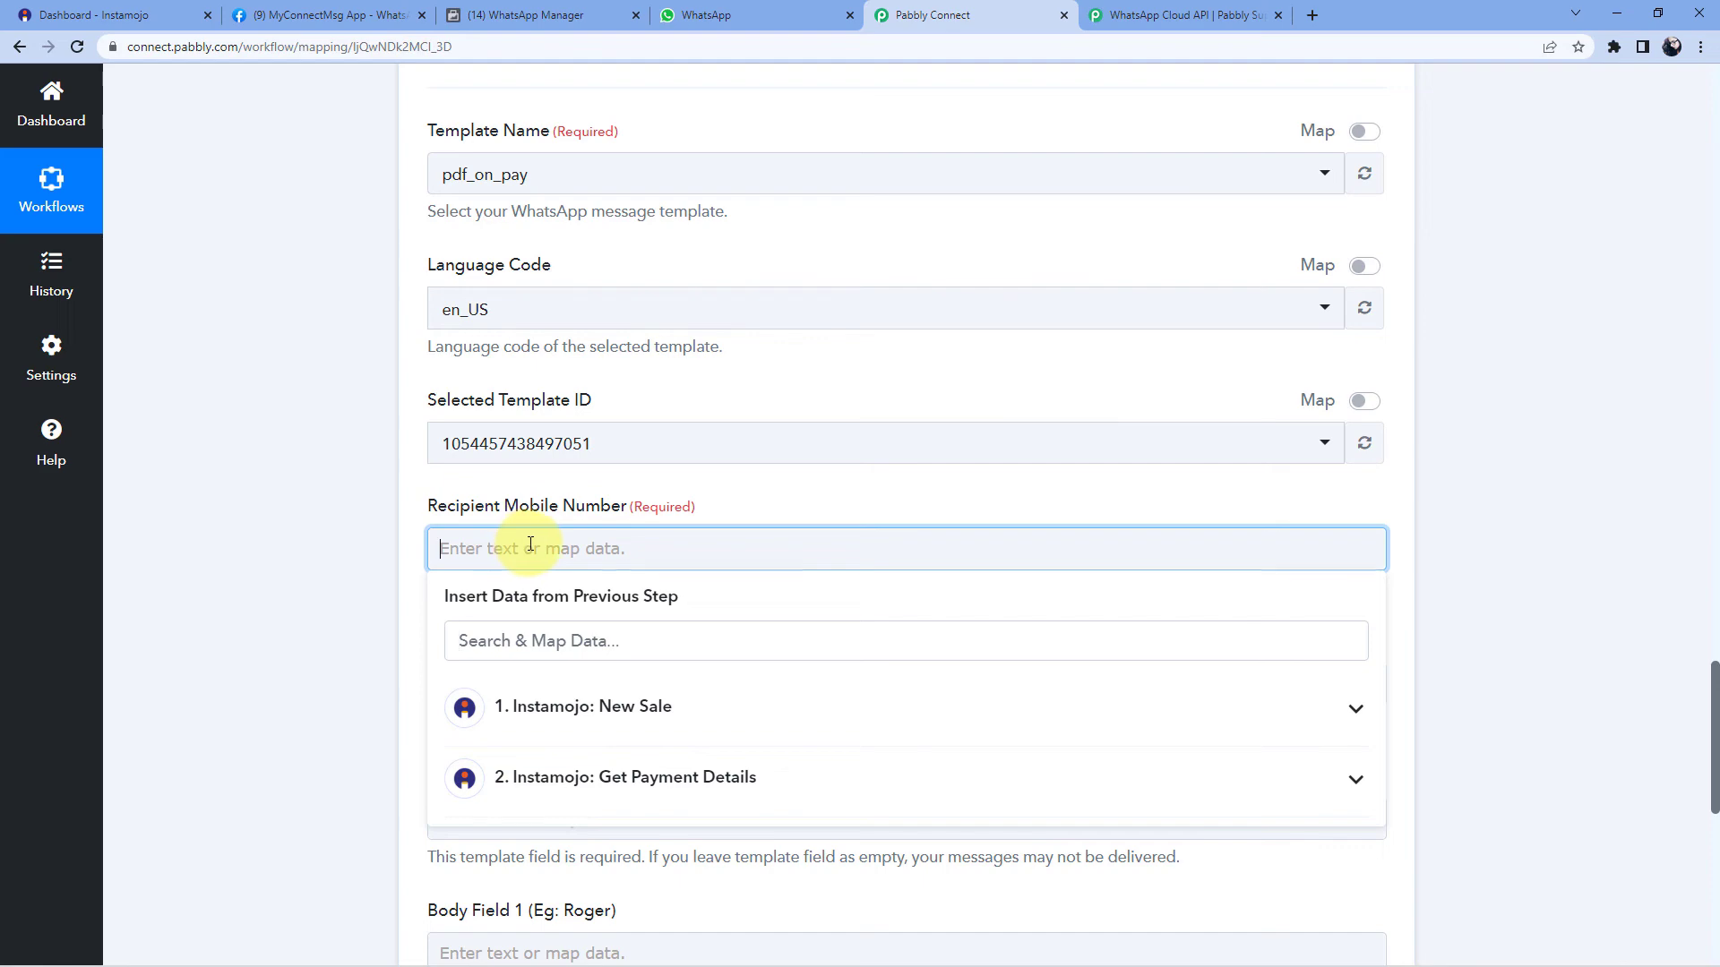
scroll(502, 721, "down", 1)
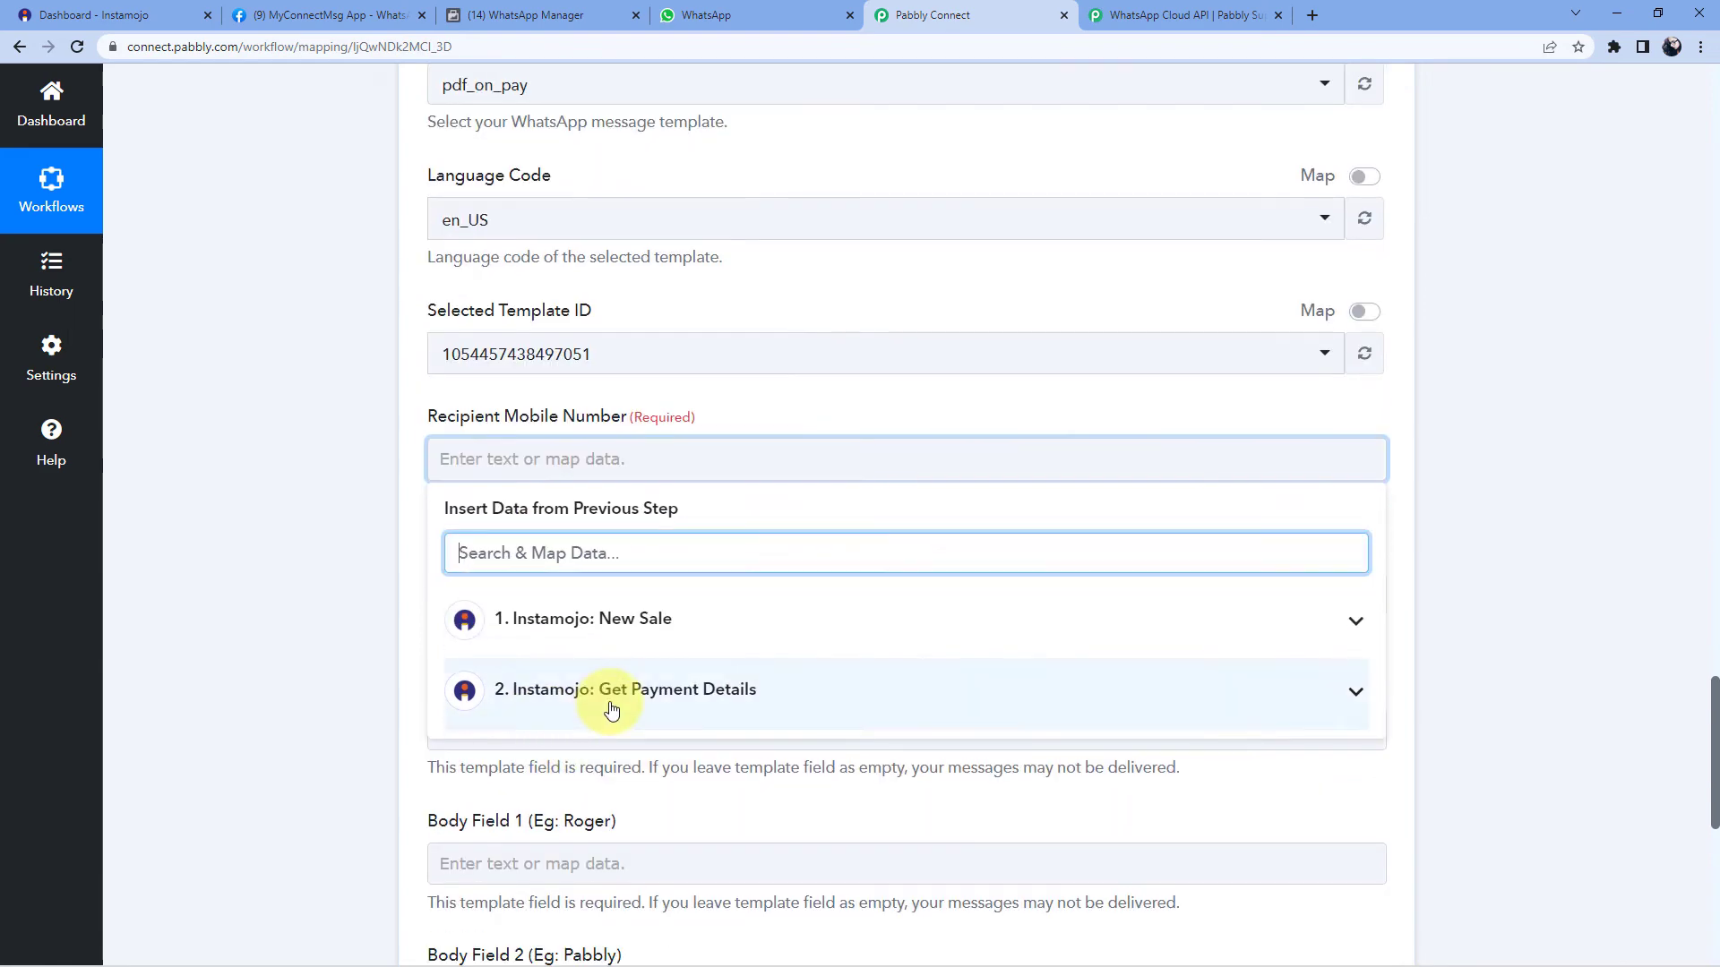
left_click(606, 700)
scroll(307, 643, "down", 4)
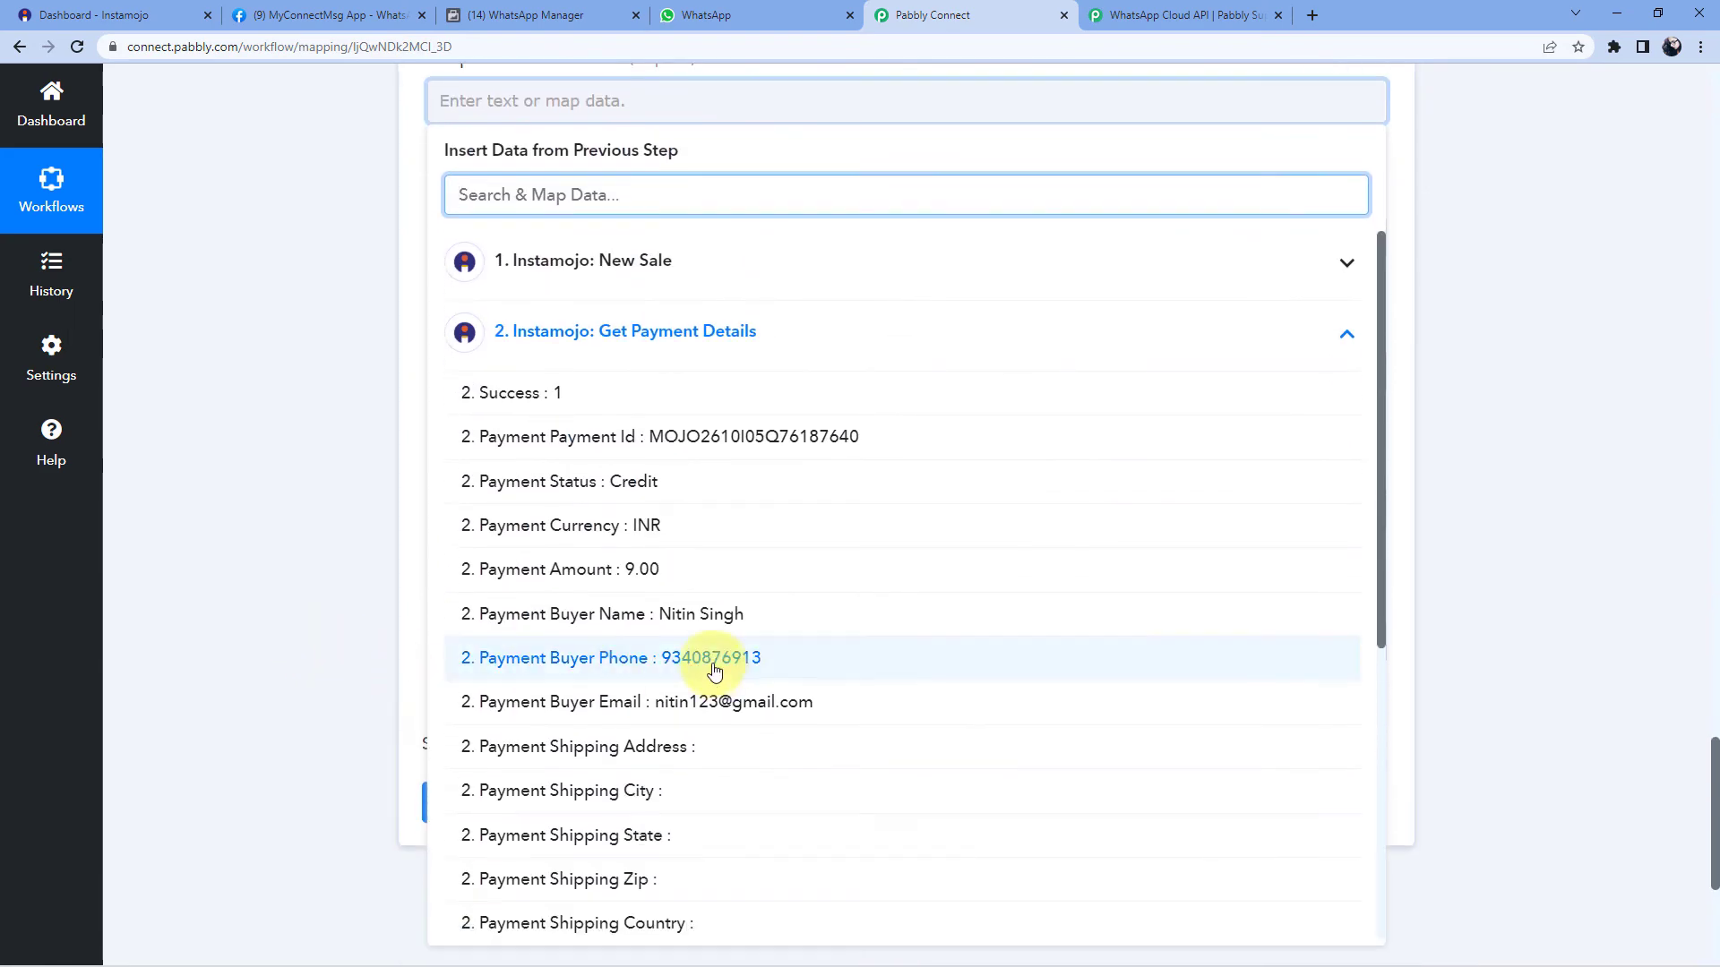
left_click(603, 653)
left_click(335, 344)
scroll(359, 354, "up", 4)
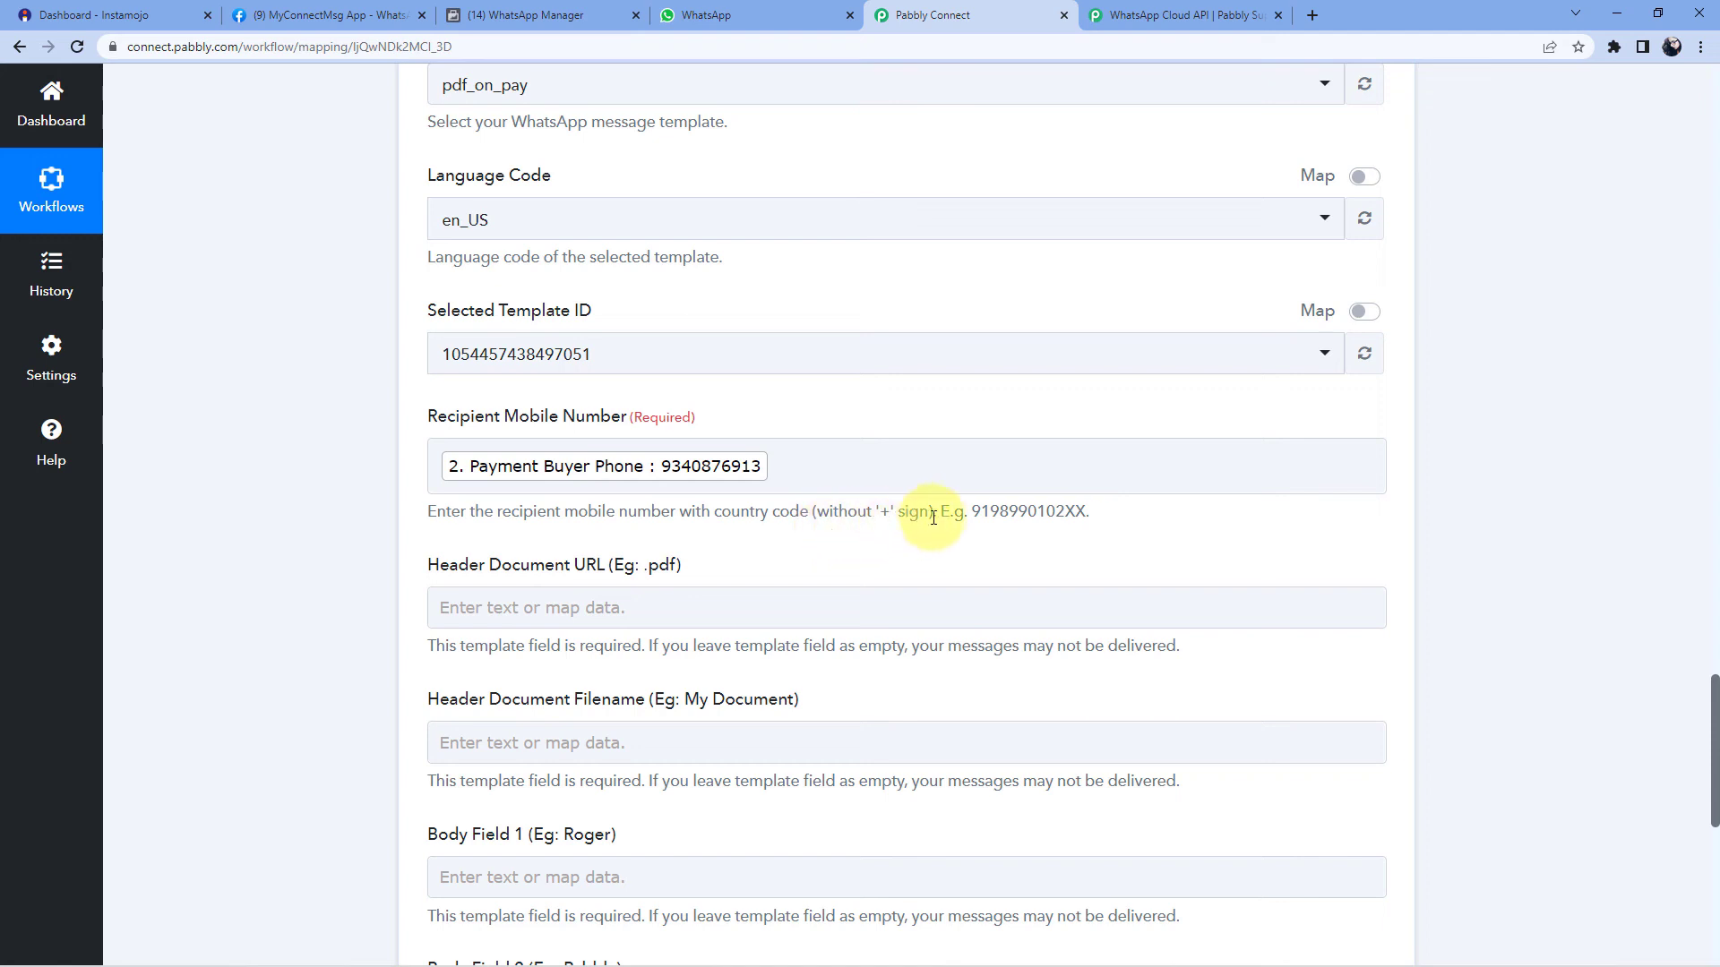
- Prefix the mapped phone with country code 91, without a plus sign, then revisit pdf_on_pay
mouse_move(992, 512)
left_mouse_down()
mouse_move(1086, 513)
mouse_move(970, 513)
left_mouse_up()
double_click(886, 511)
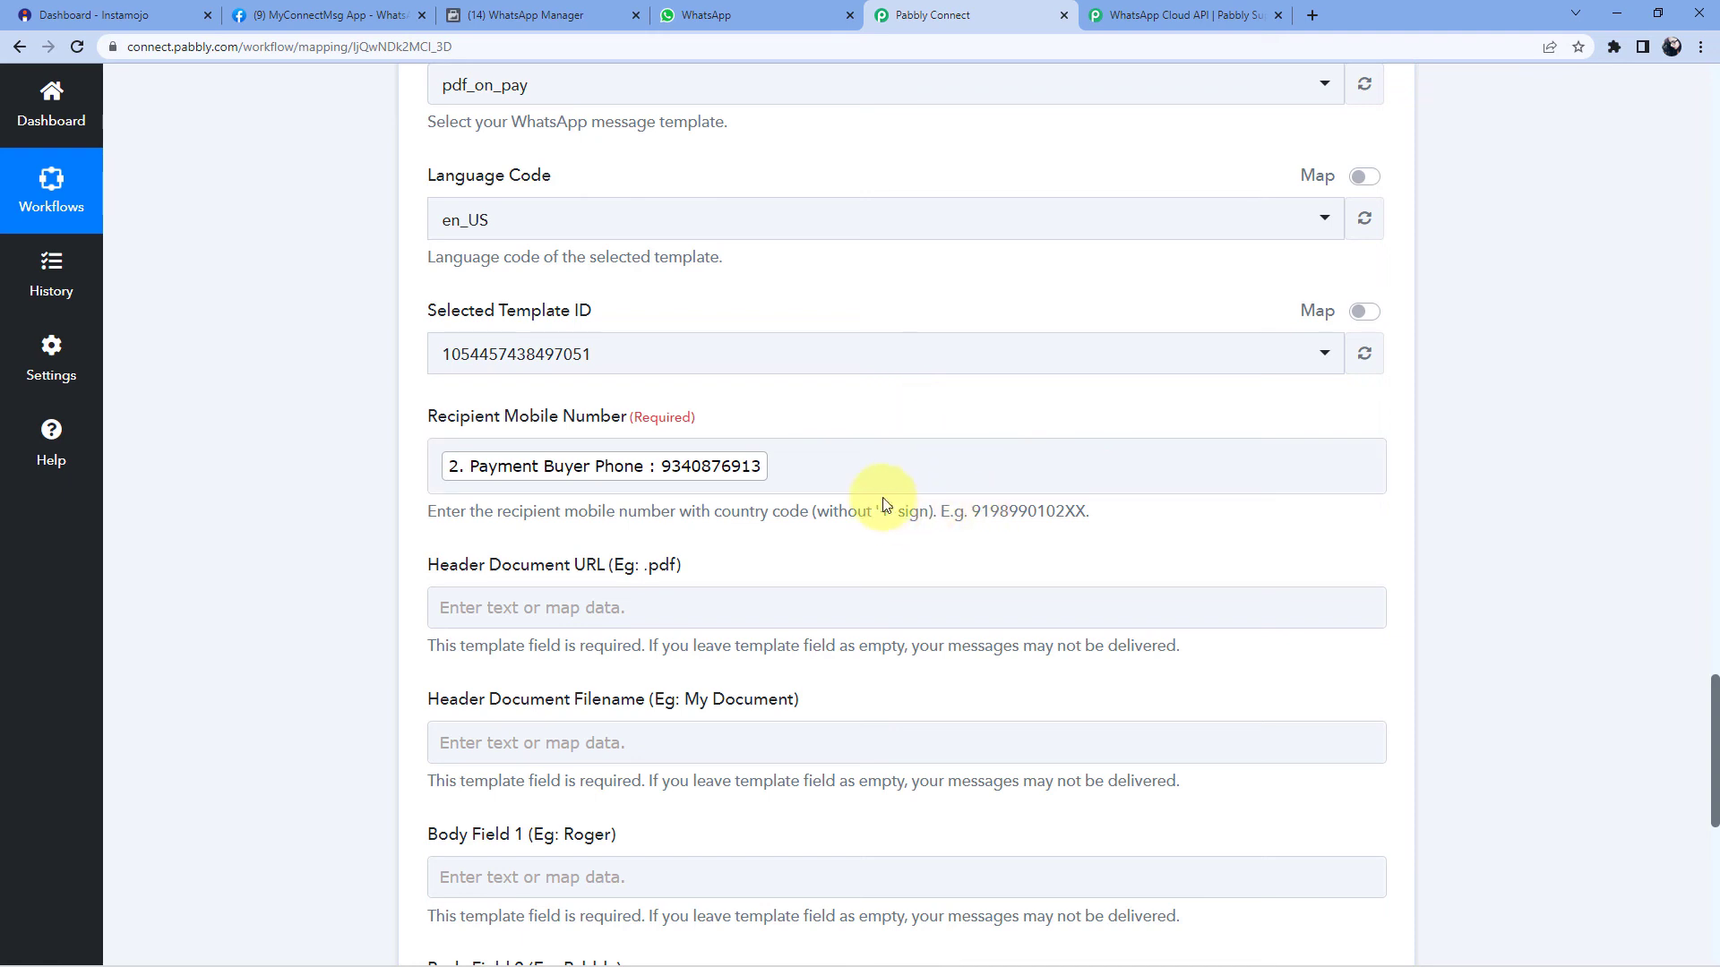
left_click(841, 479)
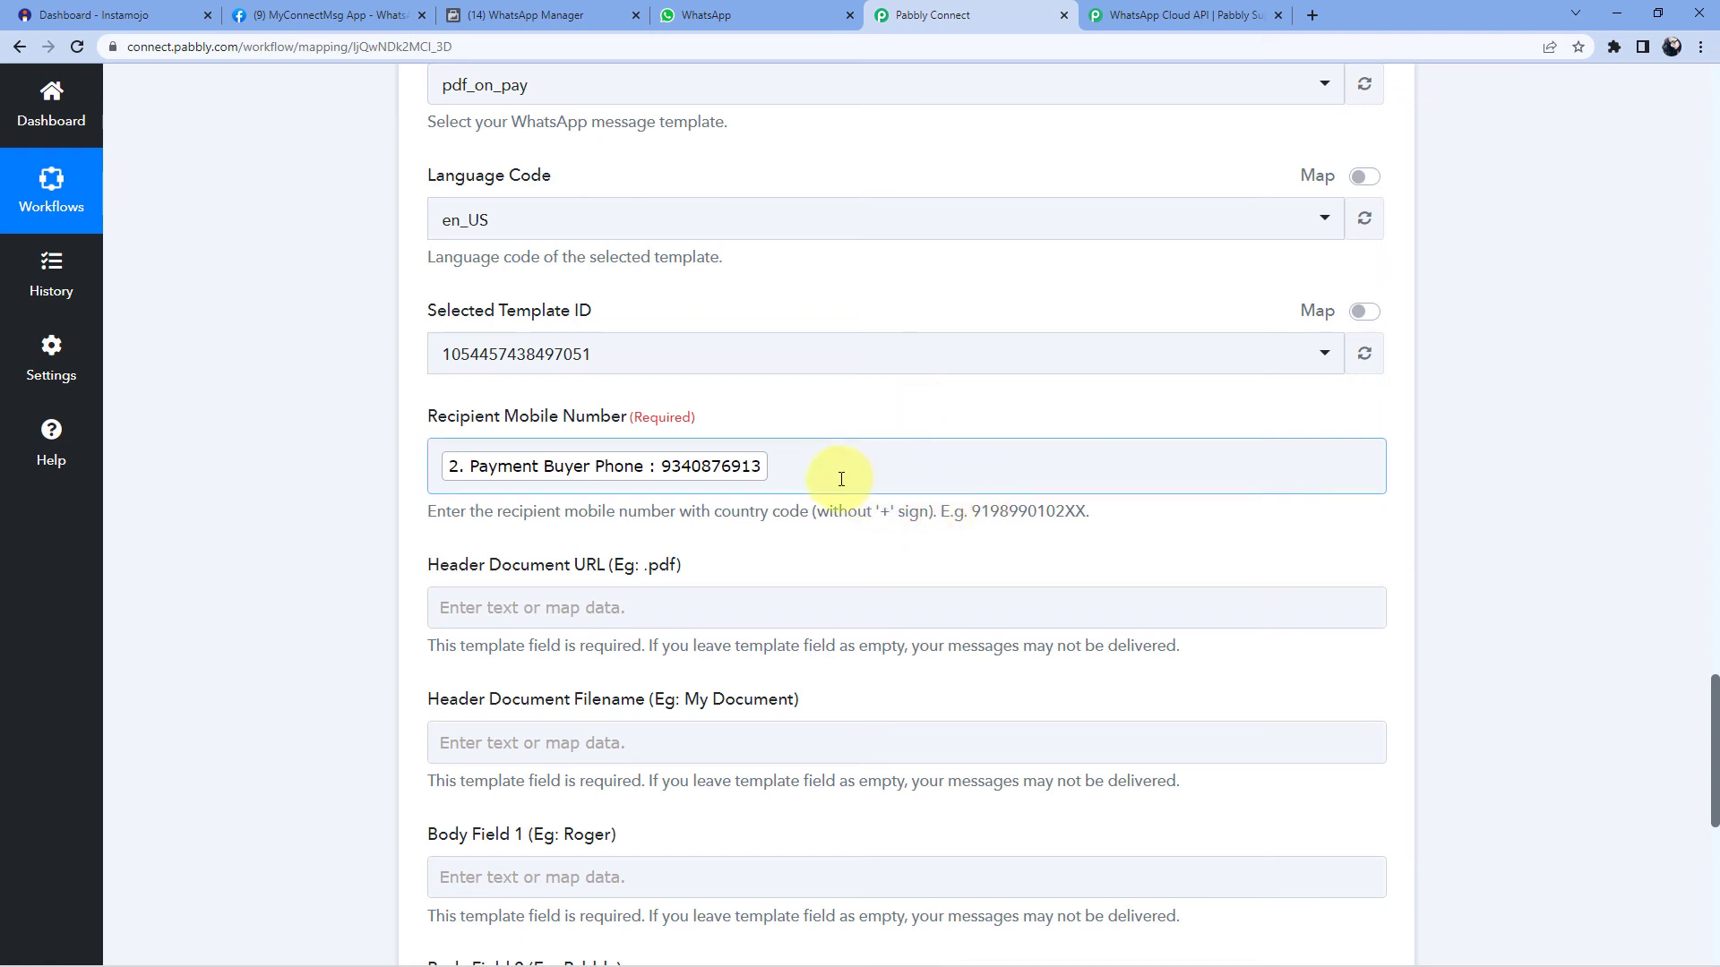
left_click(436, 462)
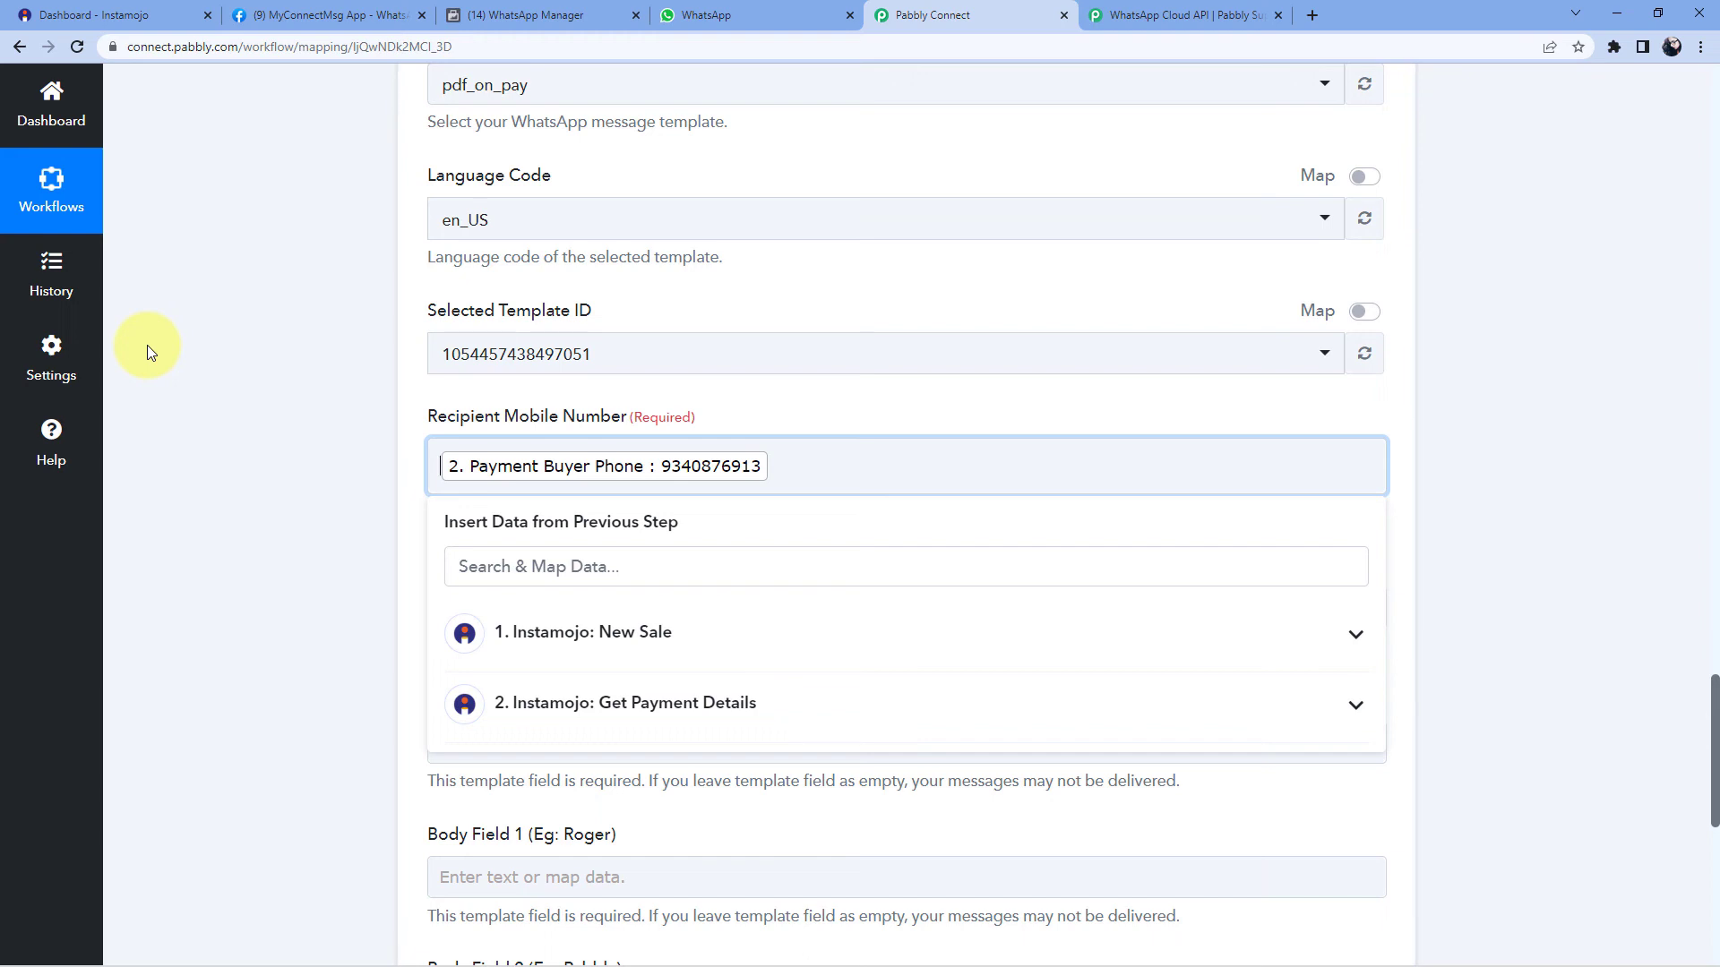
type("91")
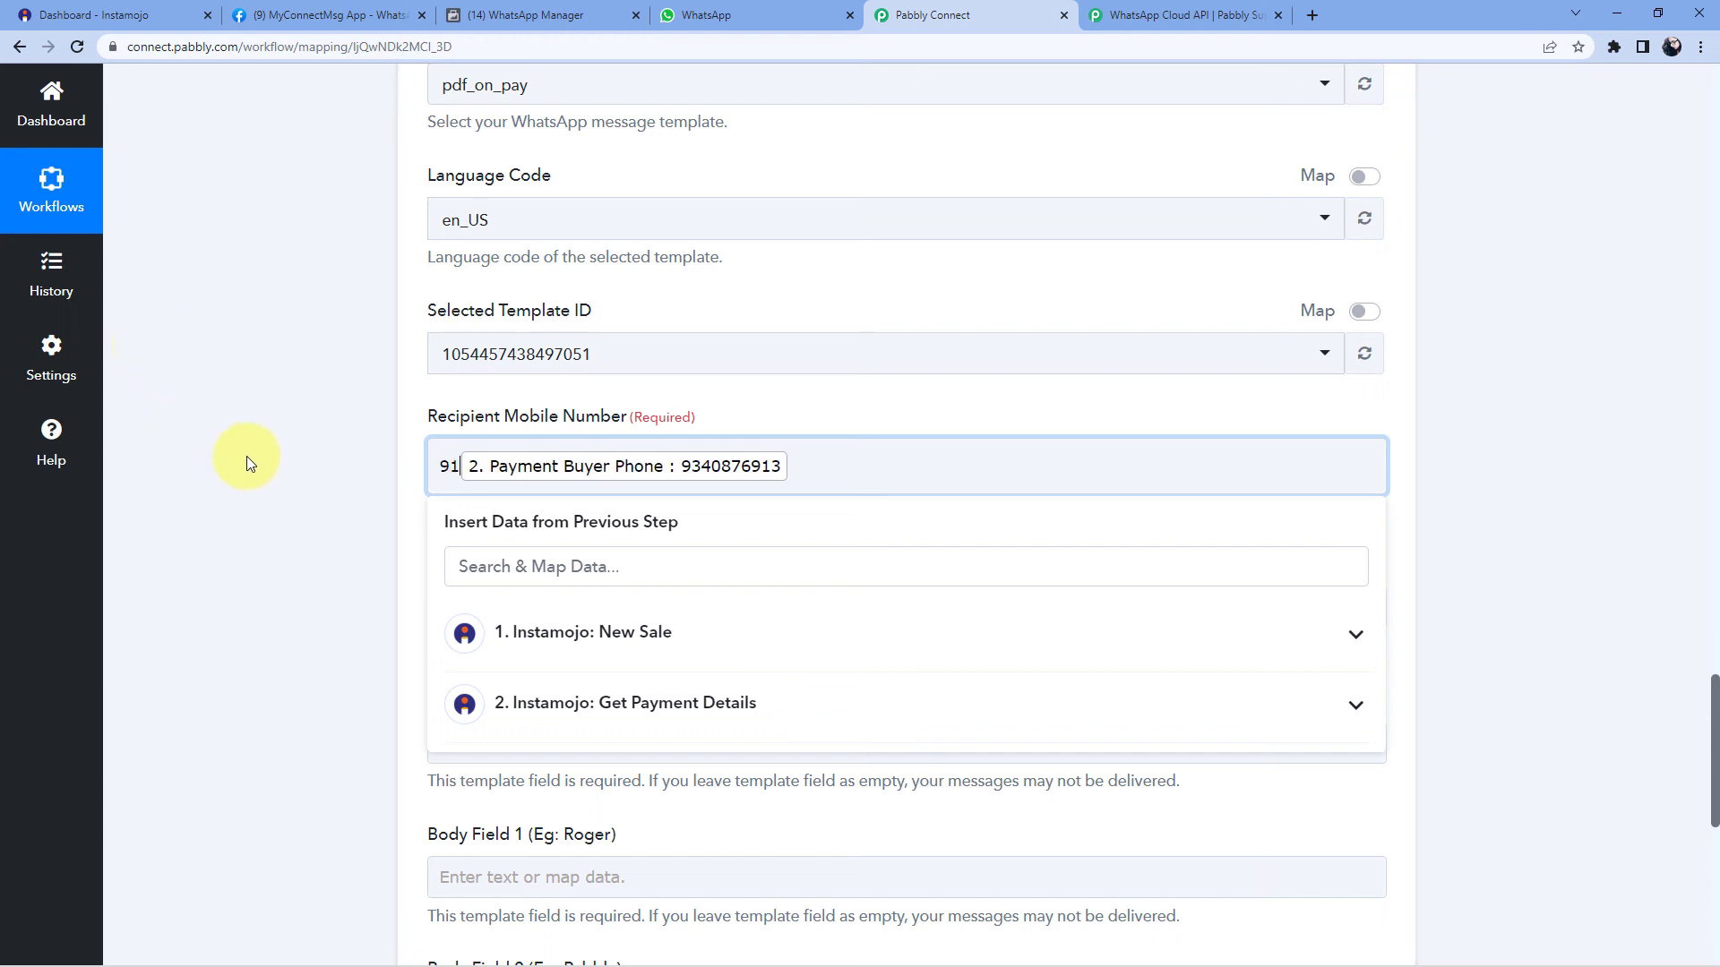
left_click(278, 466)
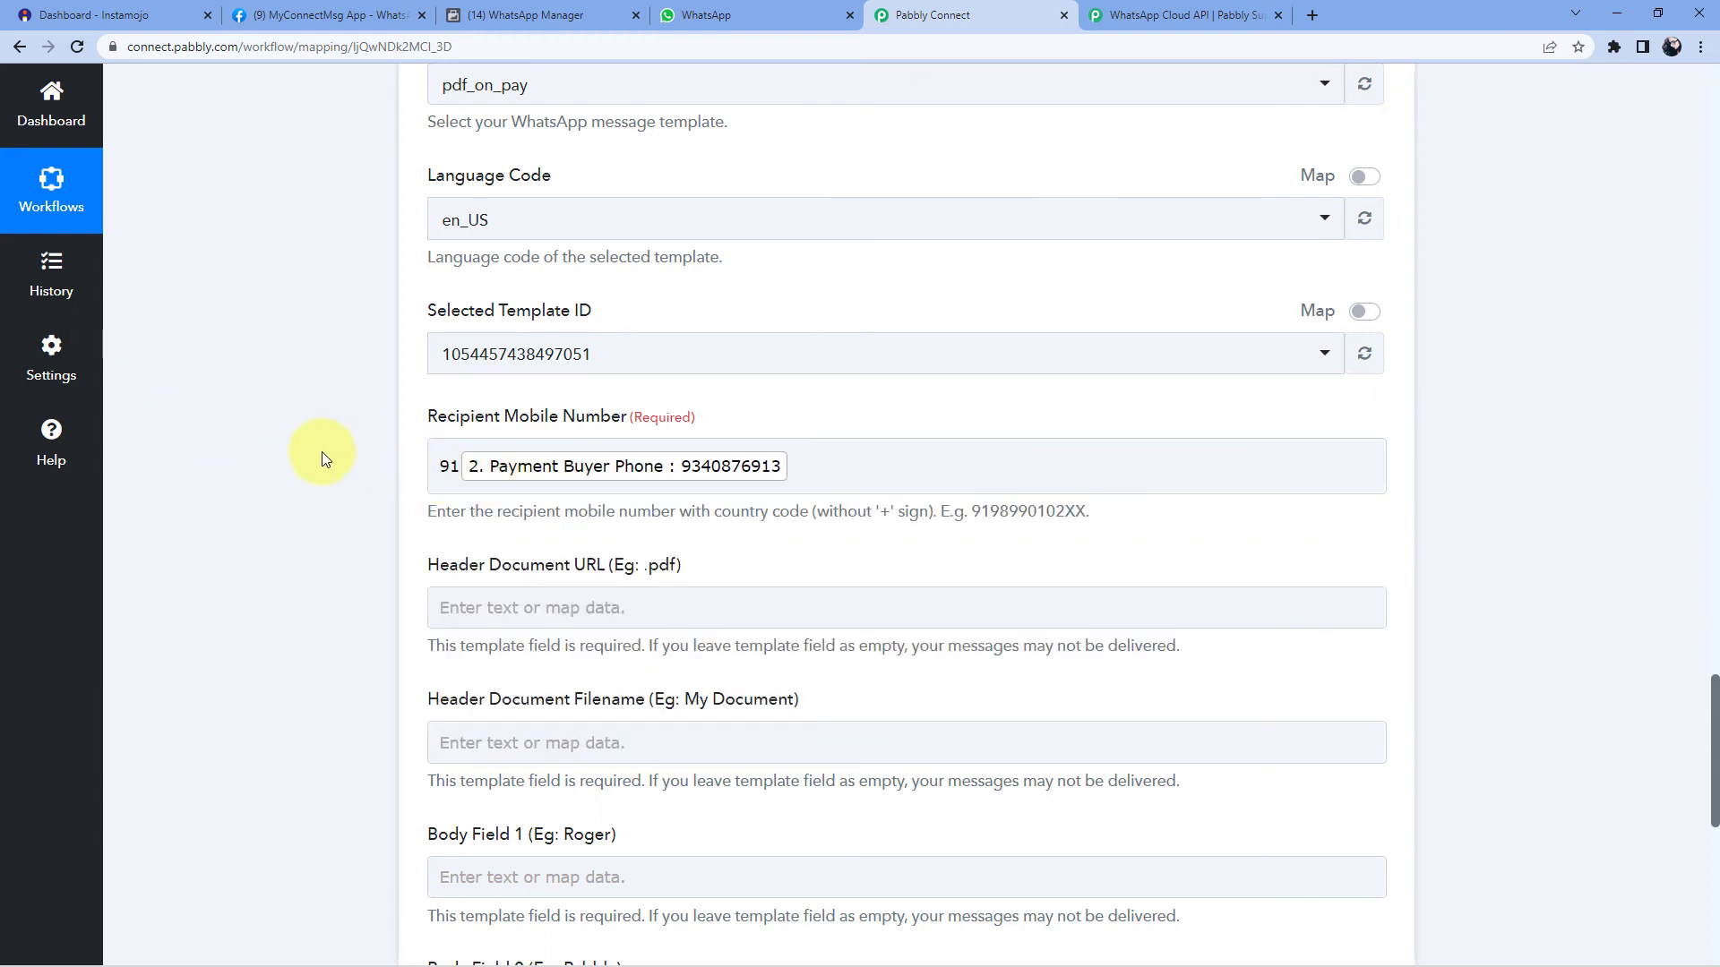
scroll(144, 437, "up", 2)
scroll(256, 437, "down", 4)
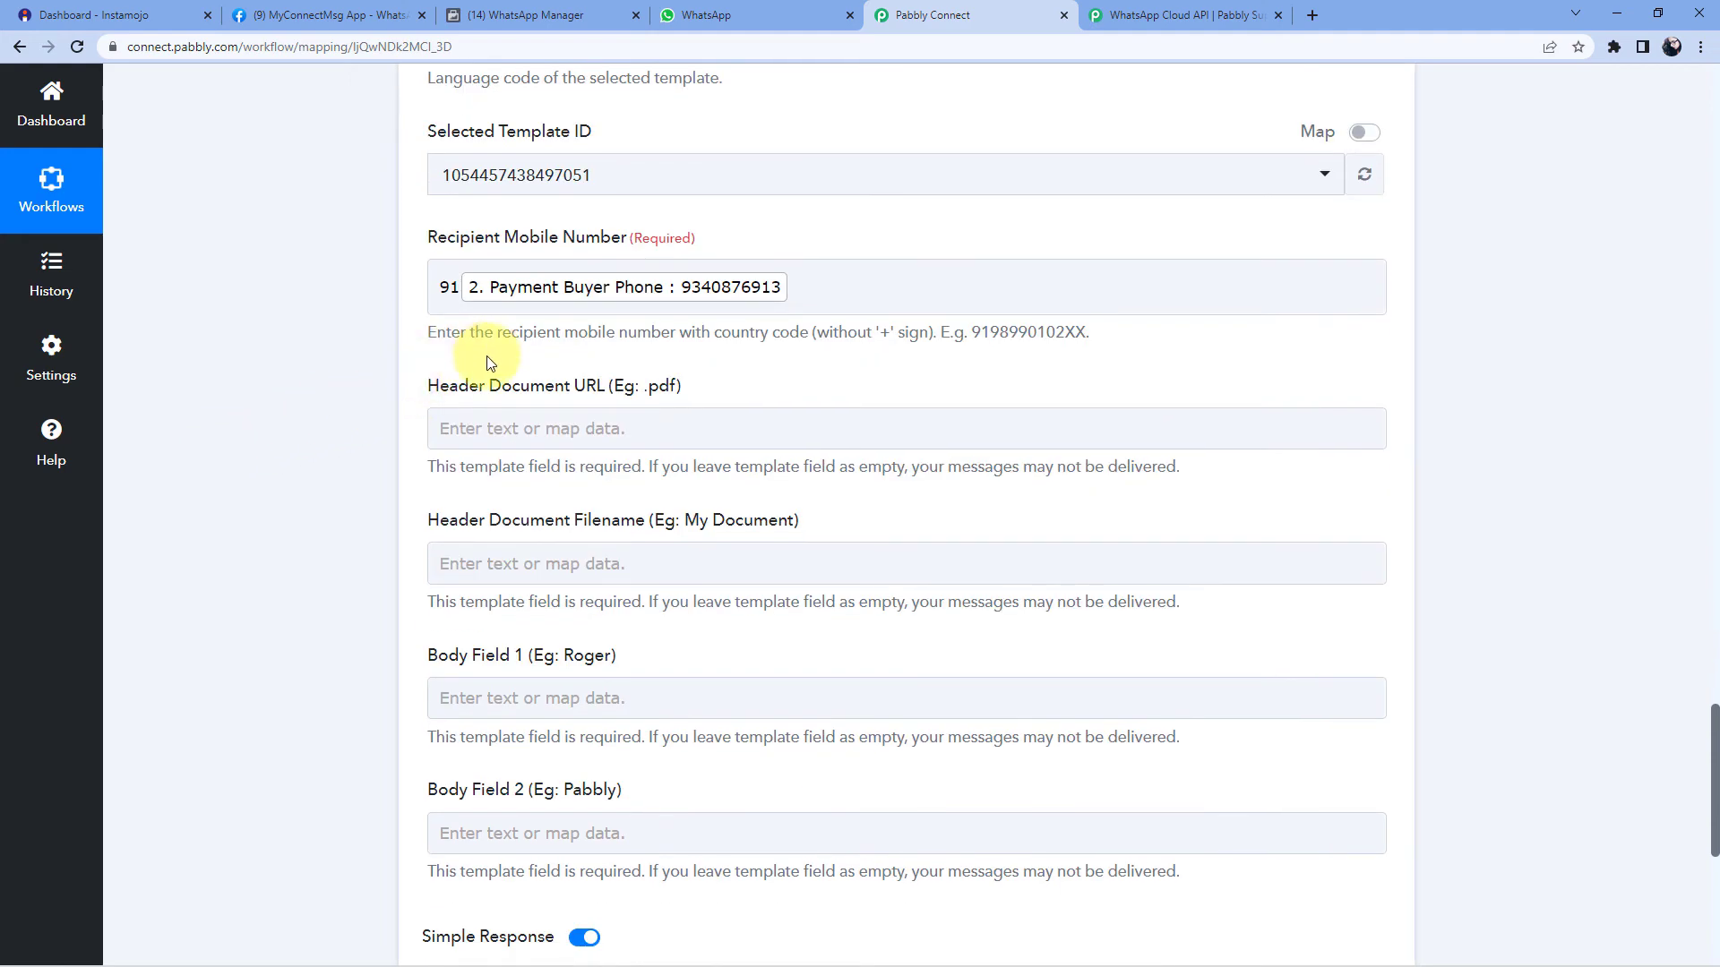
left_click(615, 305)
scroll(728, 325, "down", 1)
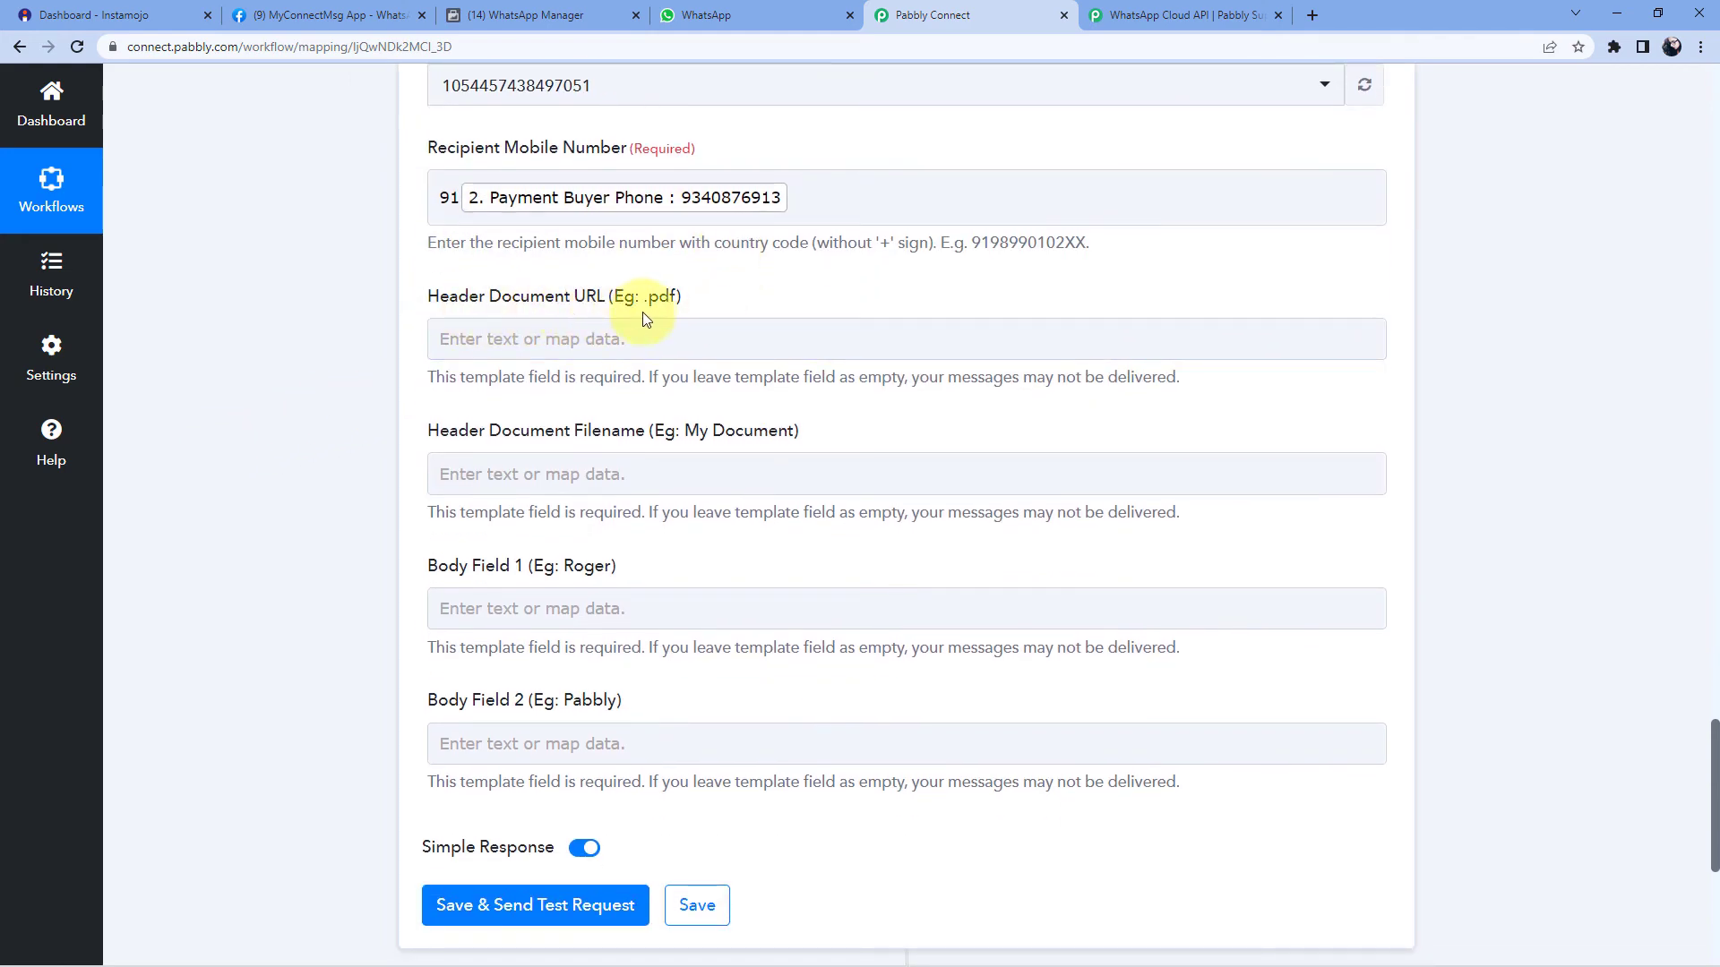
left_click(537, 16)
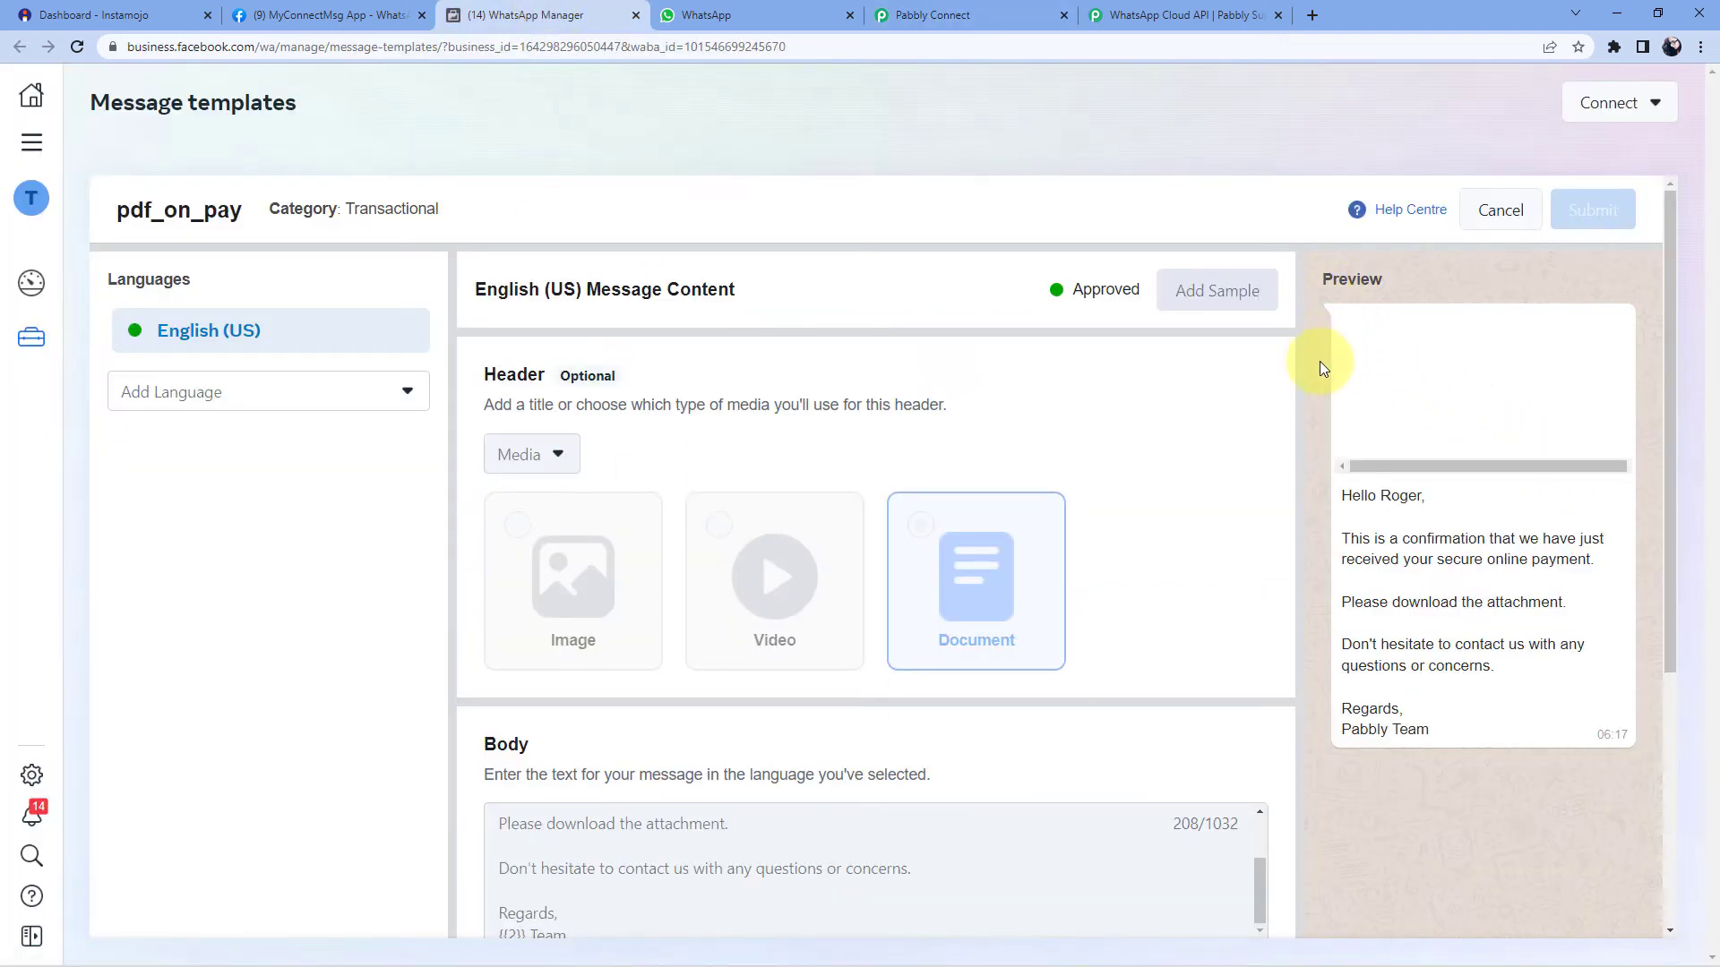
- Open the PHP-Programming-1.pdf link in a new tab to verify it, then close it
left_click(962, 9)
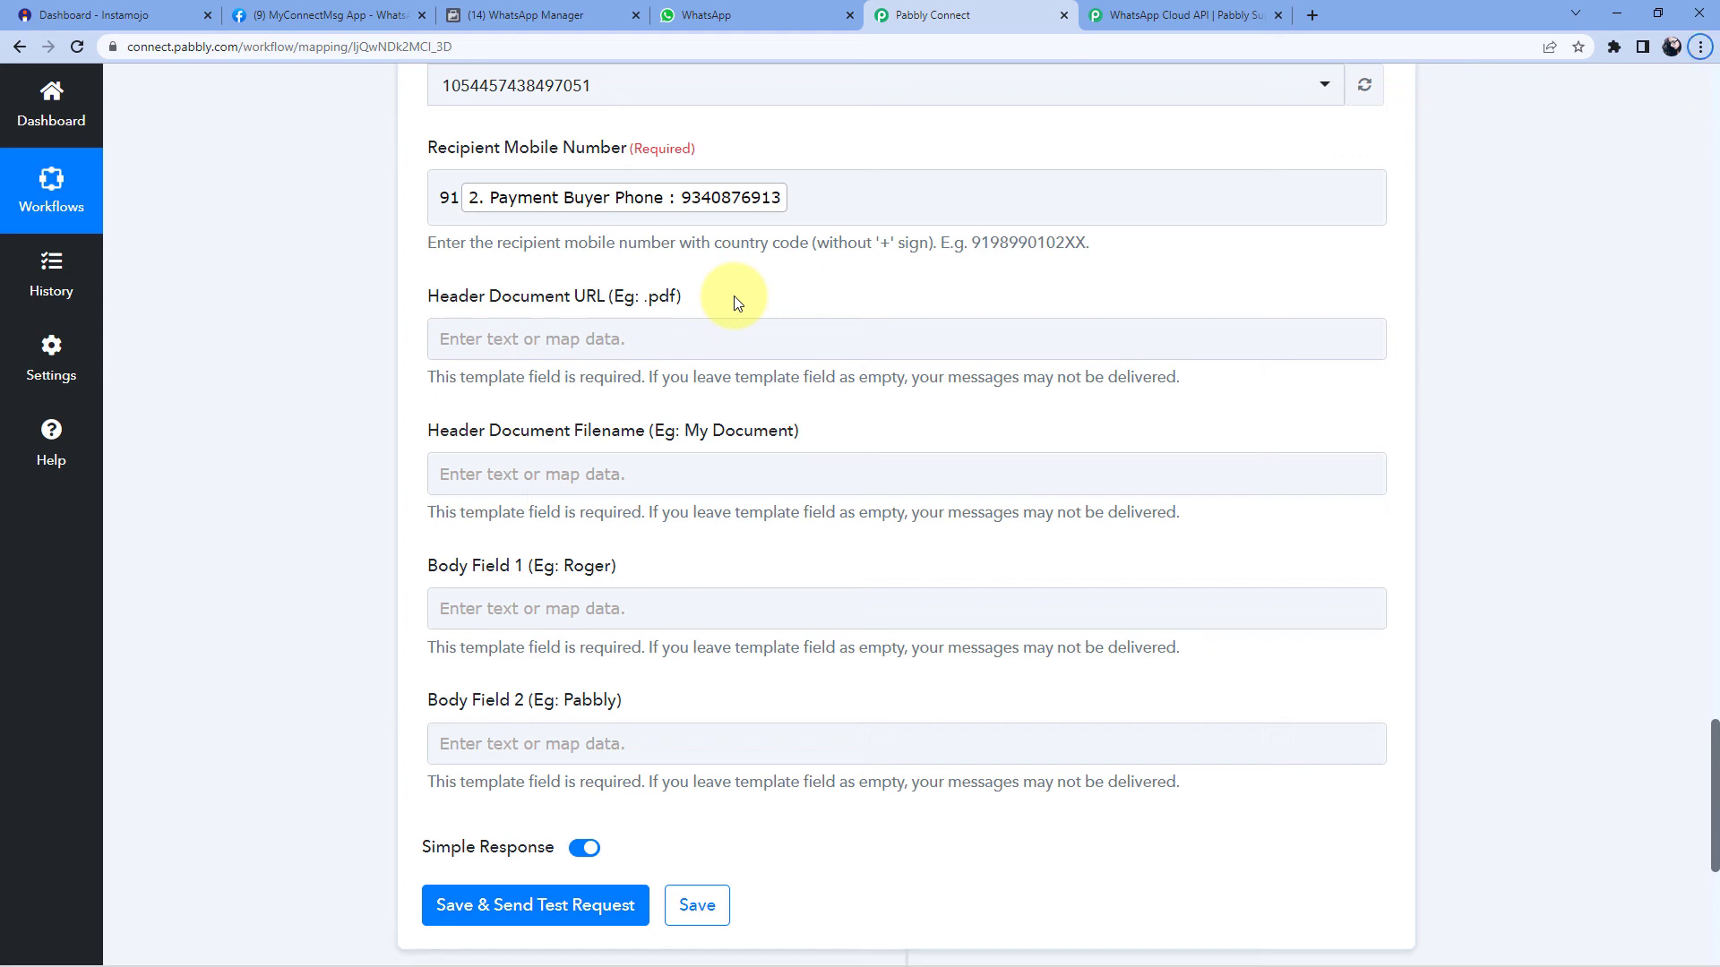
left_click(1314, 5)
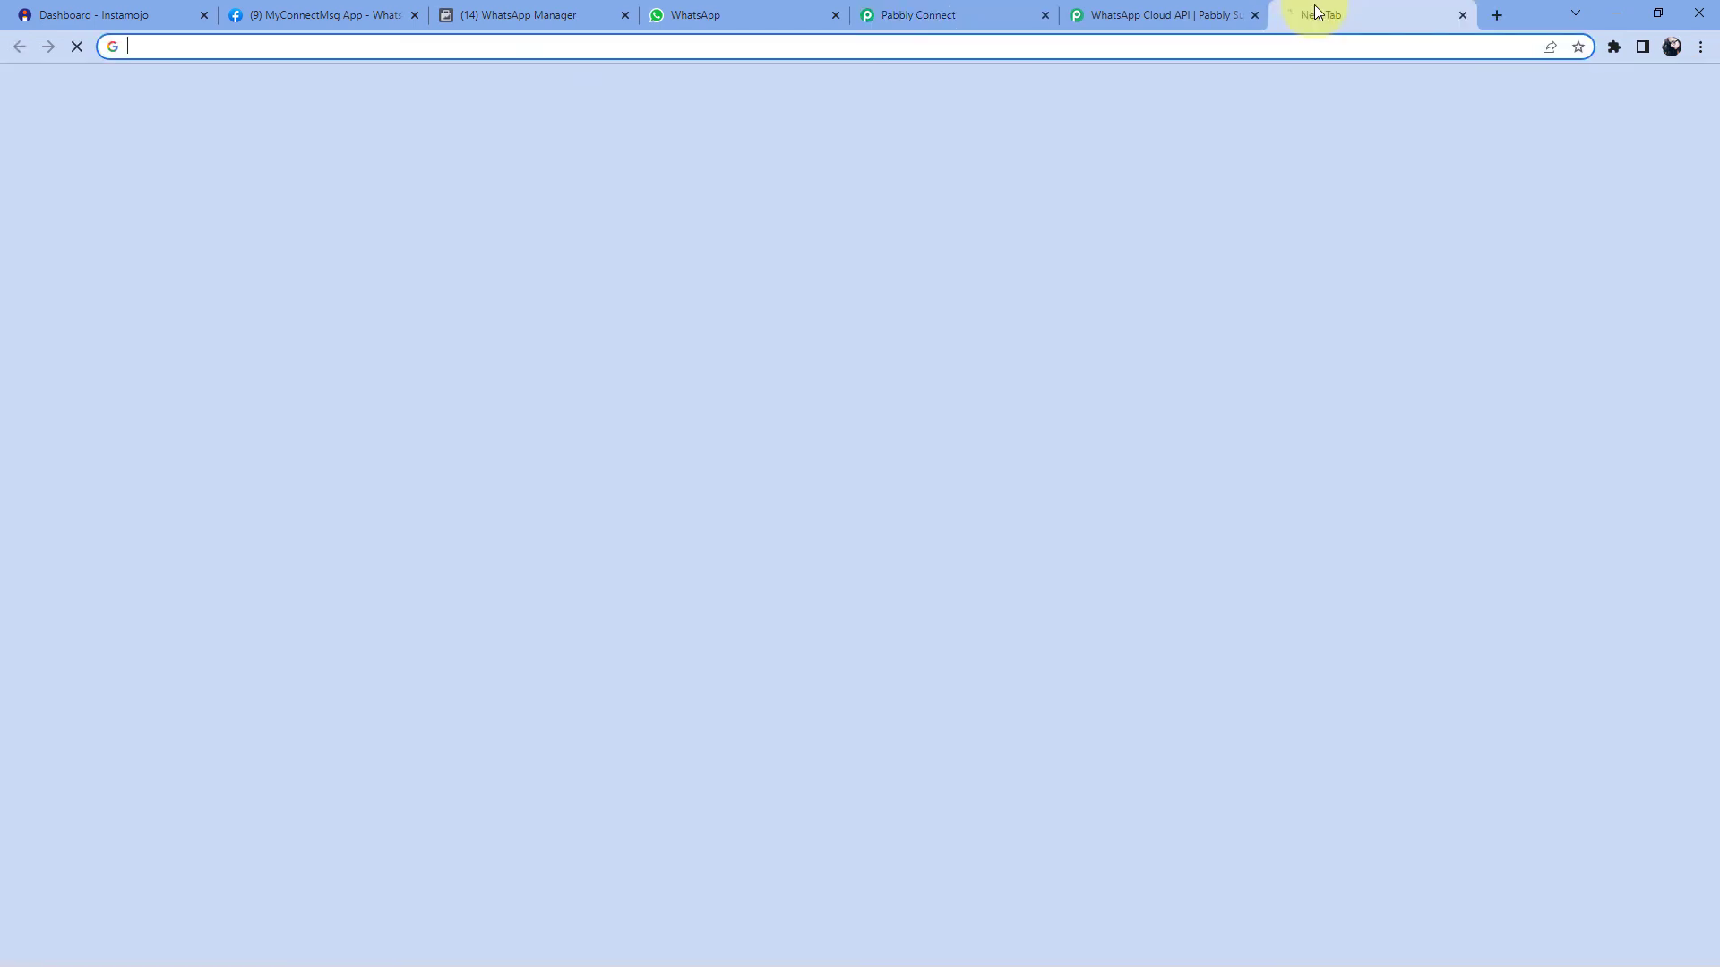
type("https://pay2vault.com/wp3/wp-content/uploads/2021/02/PHP-Programming-1.pdf")
key("Return")
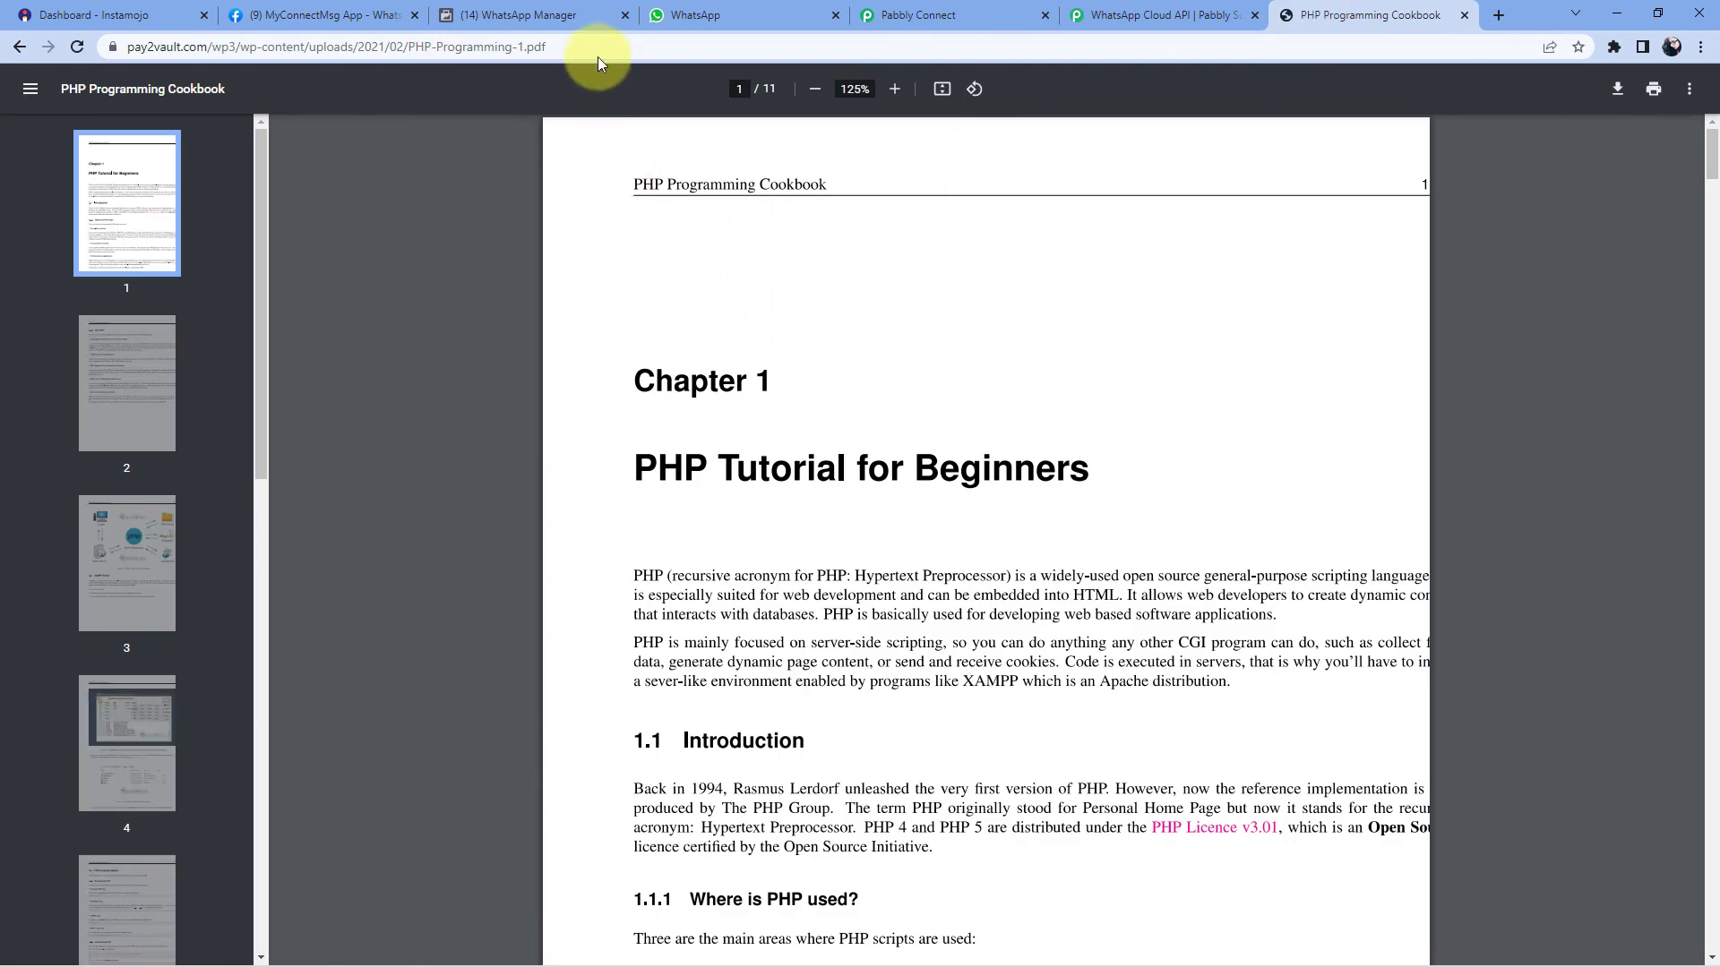
left_click(599, 52)
key("ctrl+c")
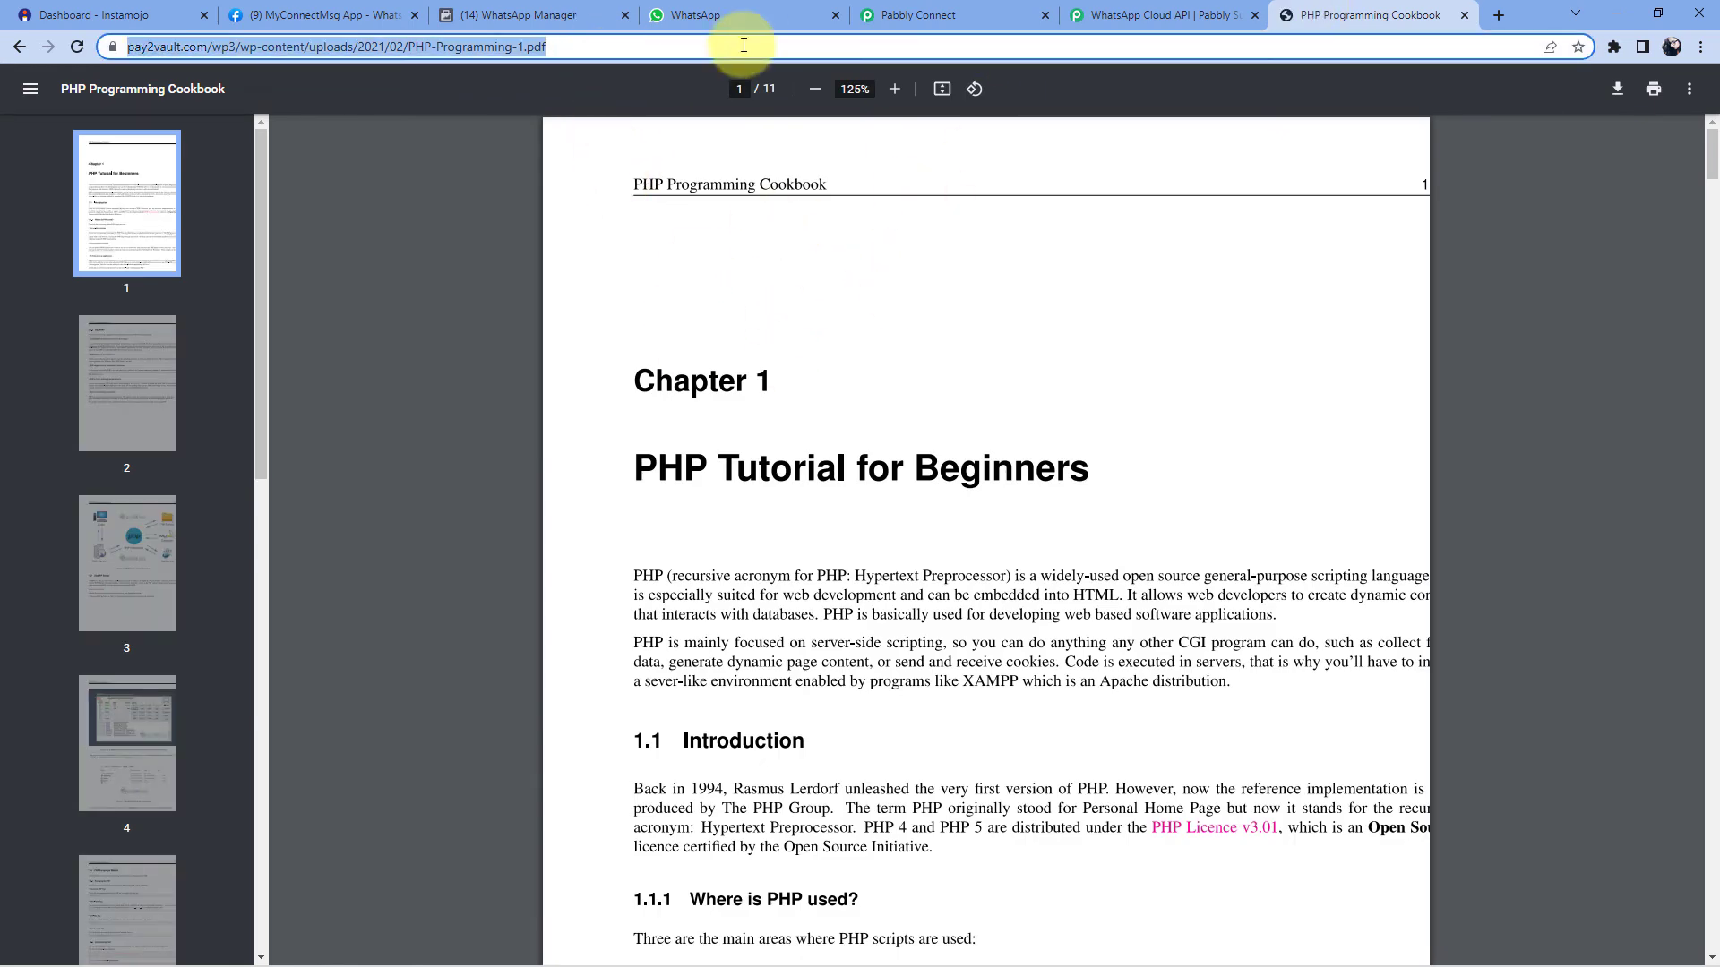
left_click(1464, 15)
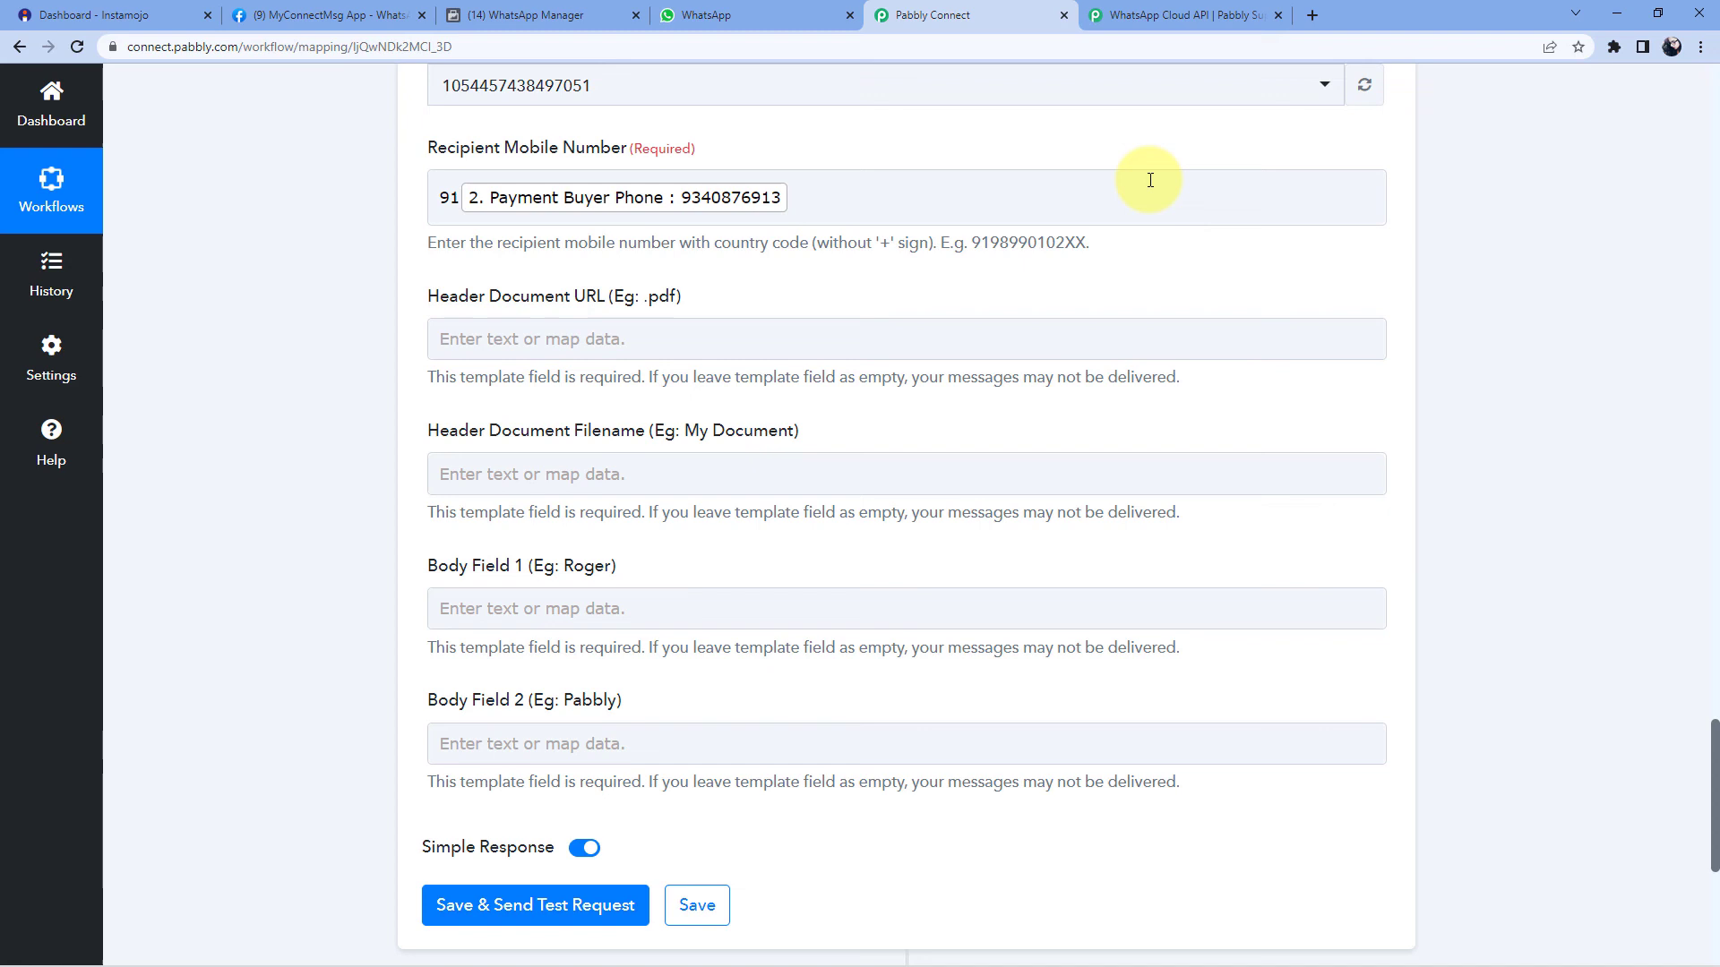
- Paste the PDF link into Header Document URL and set the filename to 'PHP Course'
left_click(537, 339)
right_click(524, 338)
left_click(594, 481)
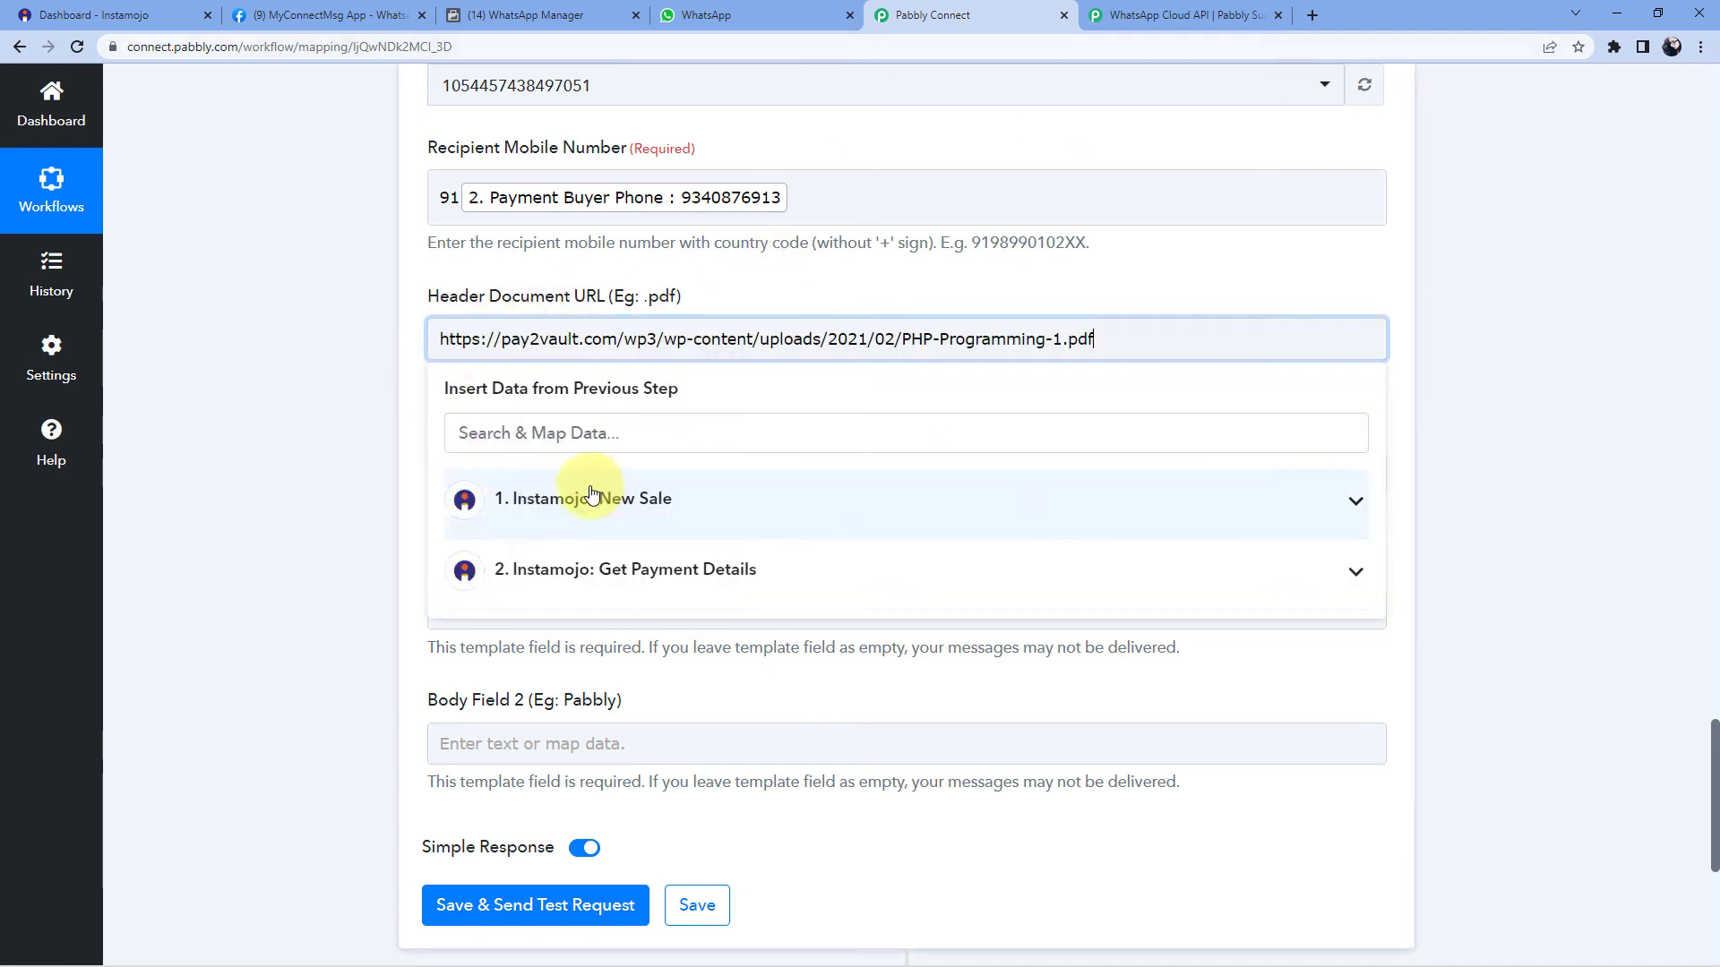
left_click(314, 357)
scroll(322, 350, "down", 1)
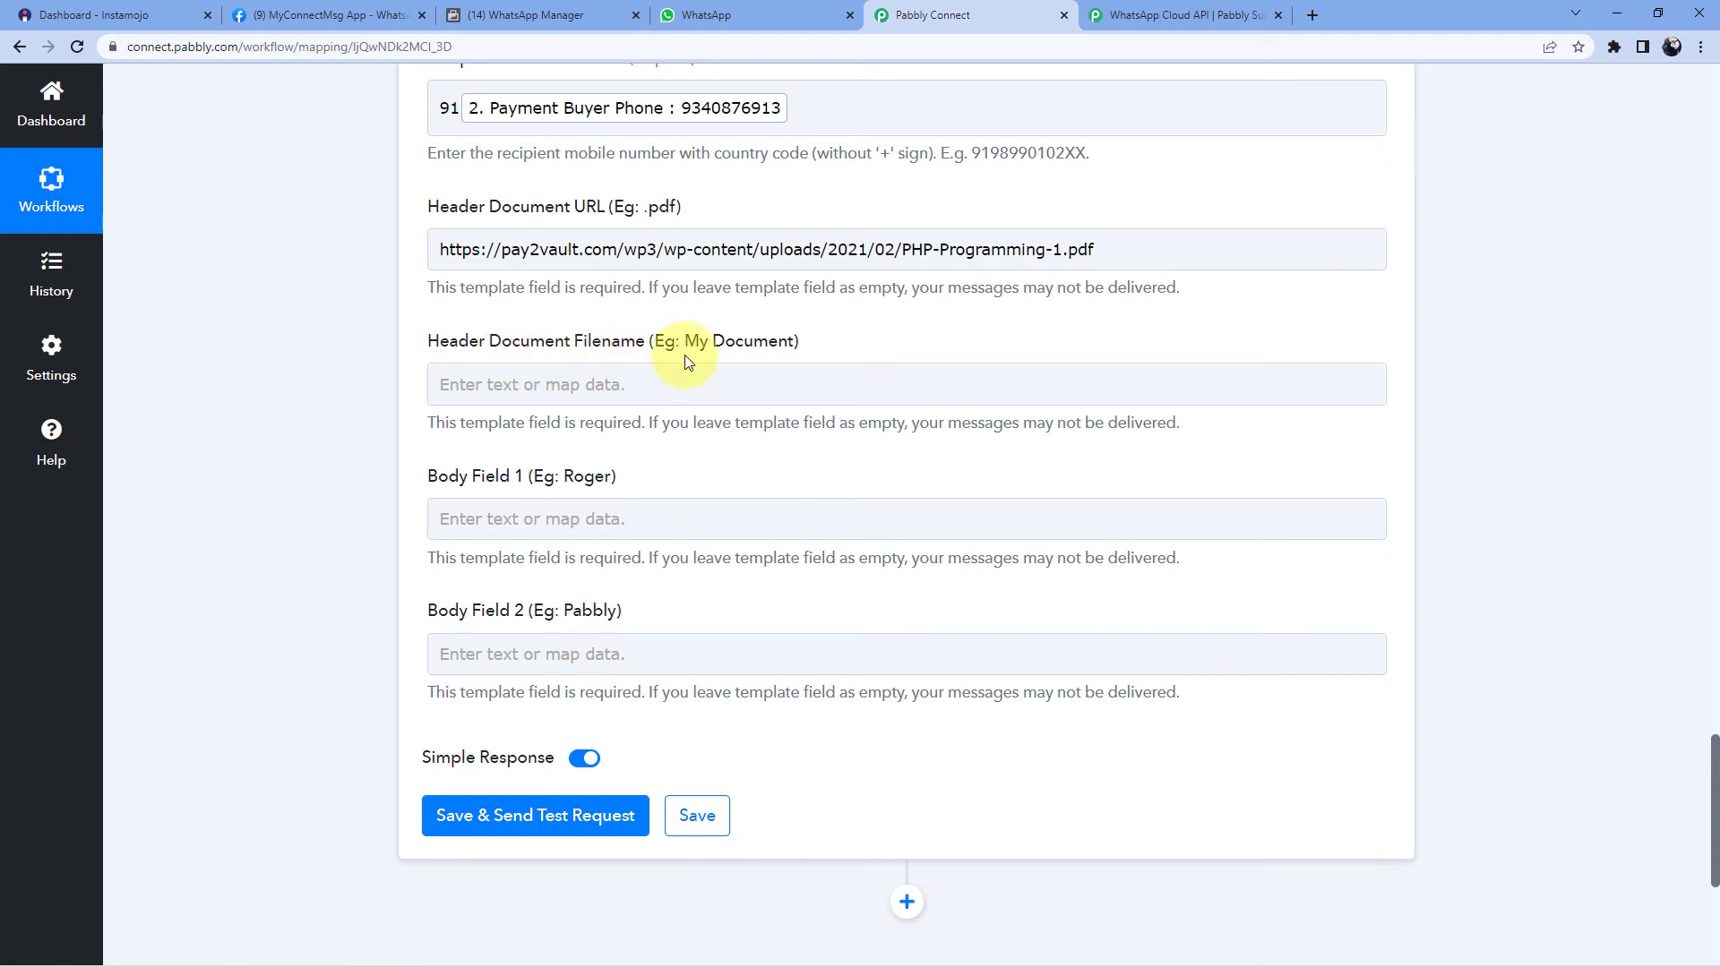
left_click(546, 391)
left_click(546, 390)
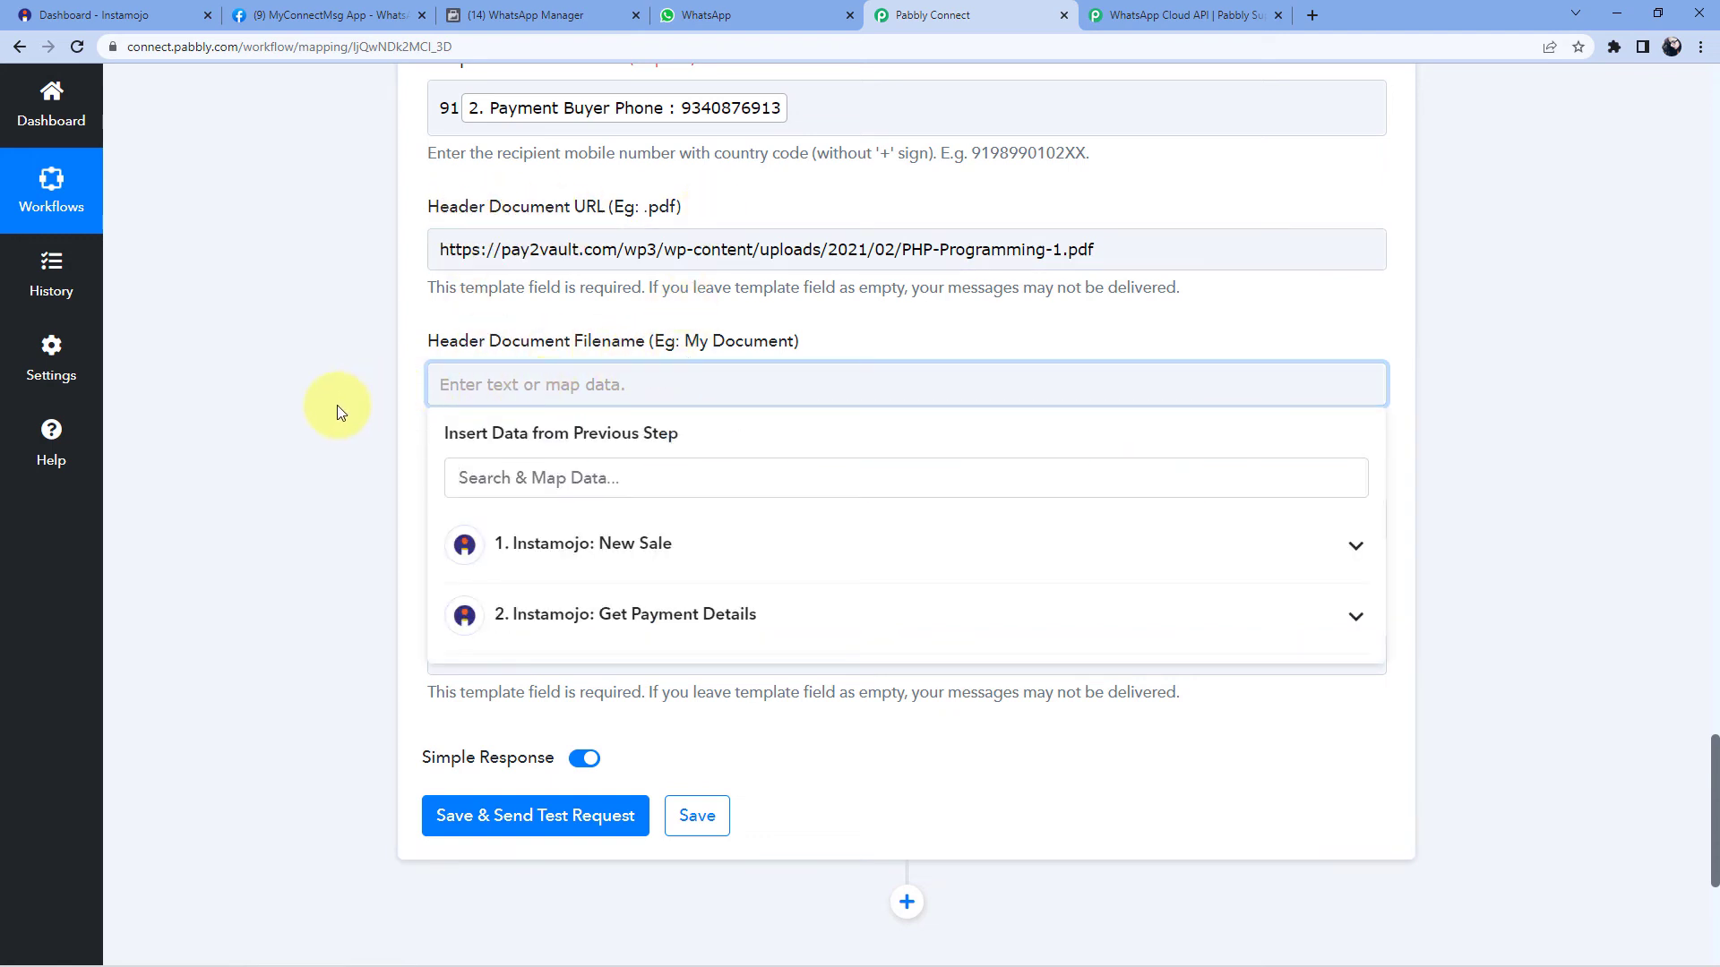
type("PHP Course")
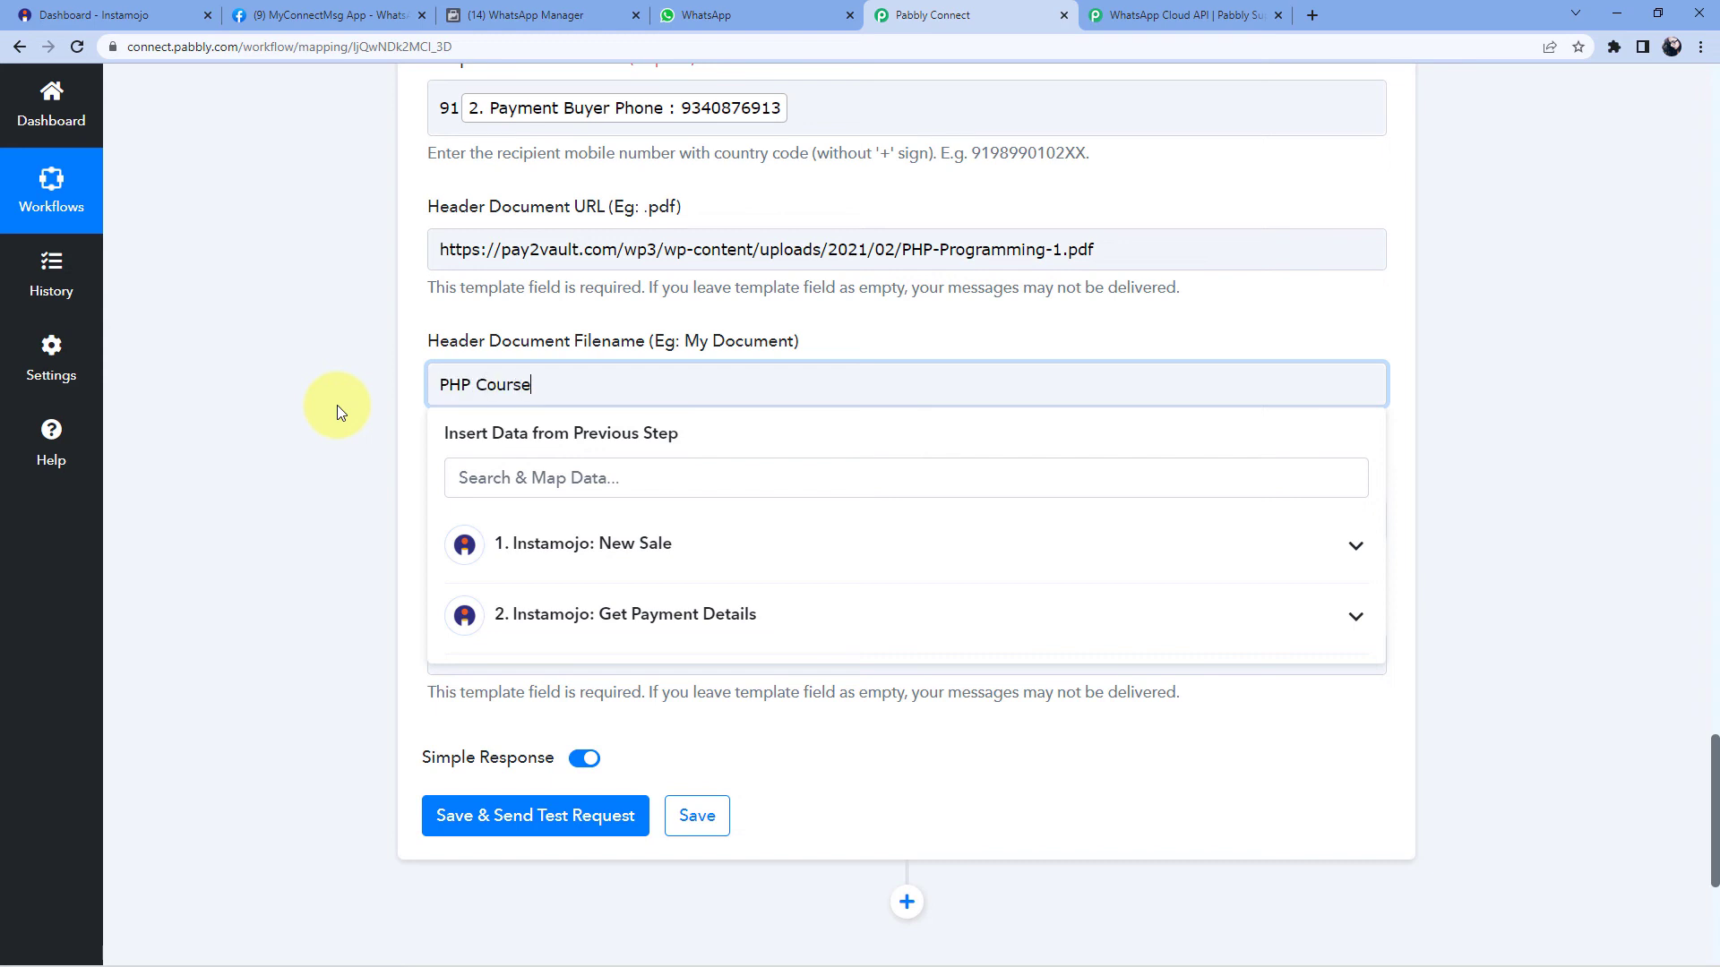
left_click(337, 405)
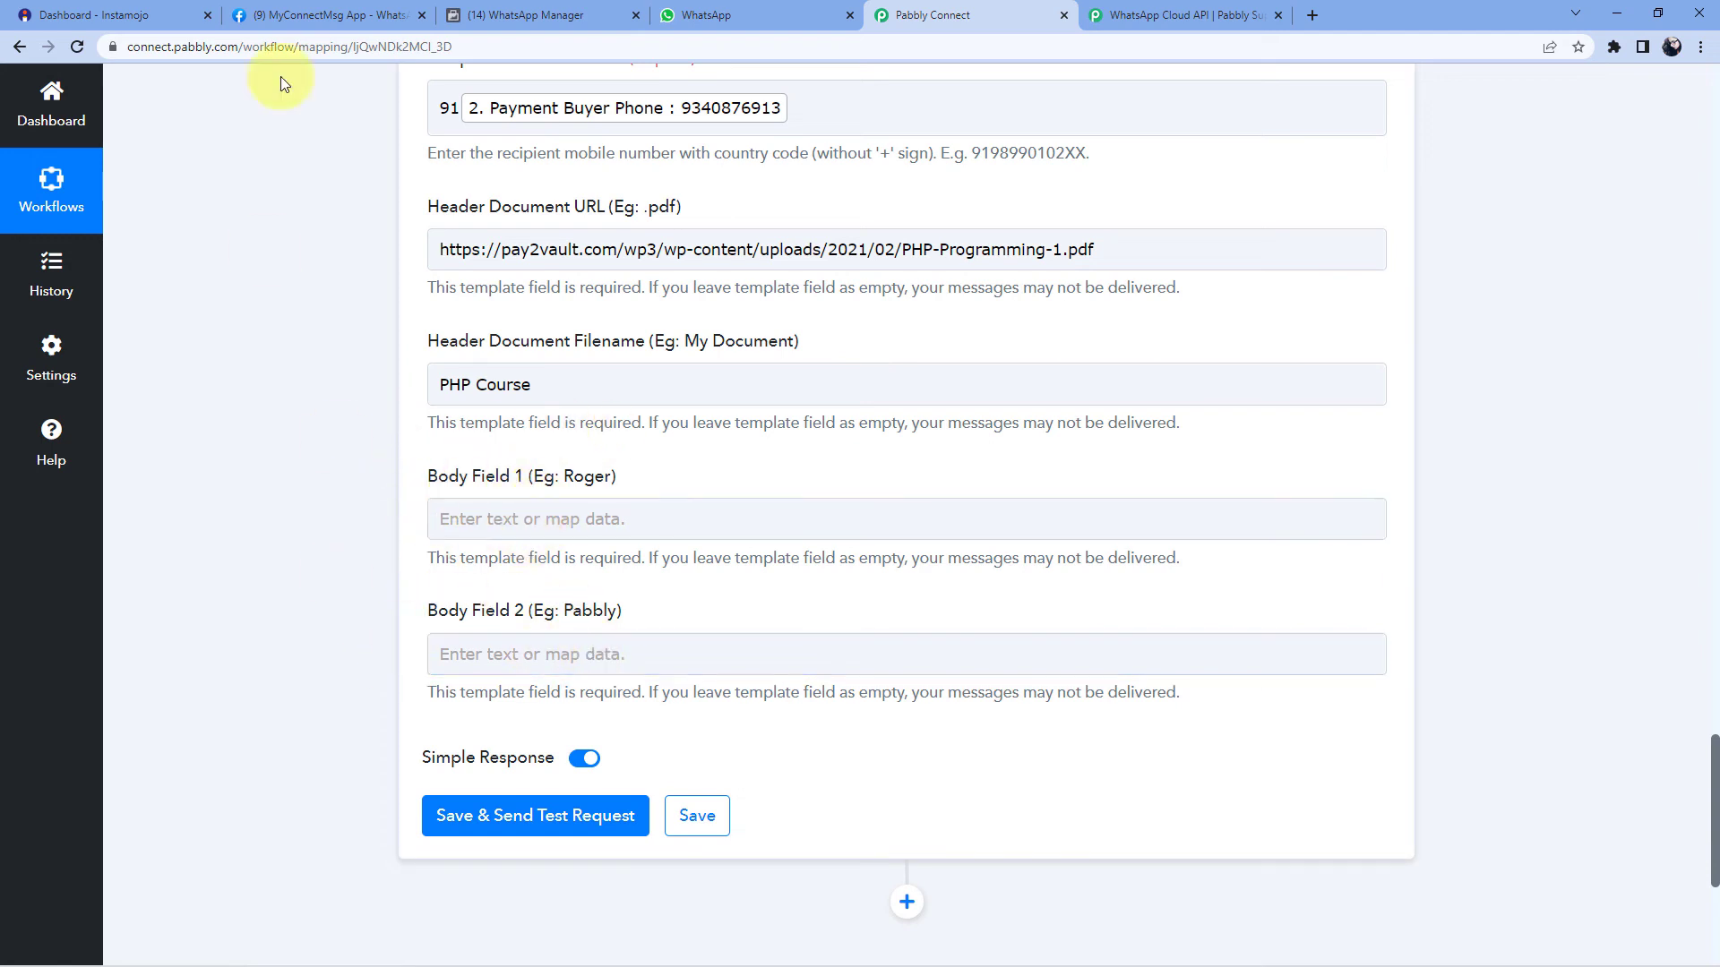
- After checking the template's body variables, map Payment Buyer Name into Body Field 1
left_click(537, 15)
scroll(718, 572, "down", 3)
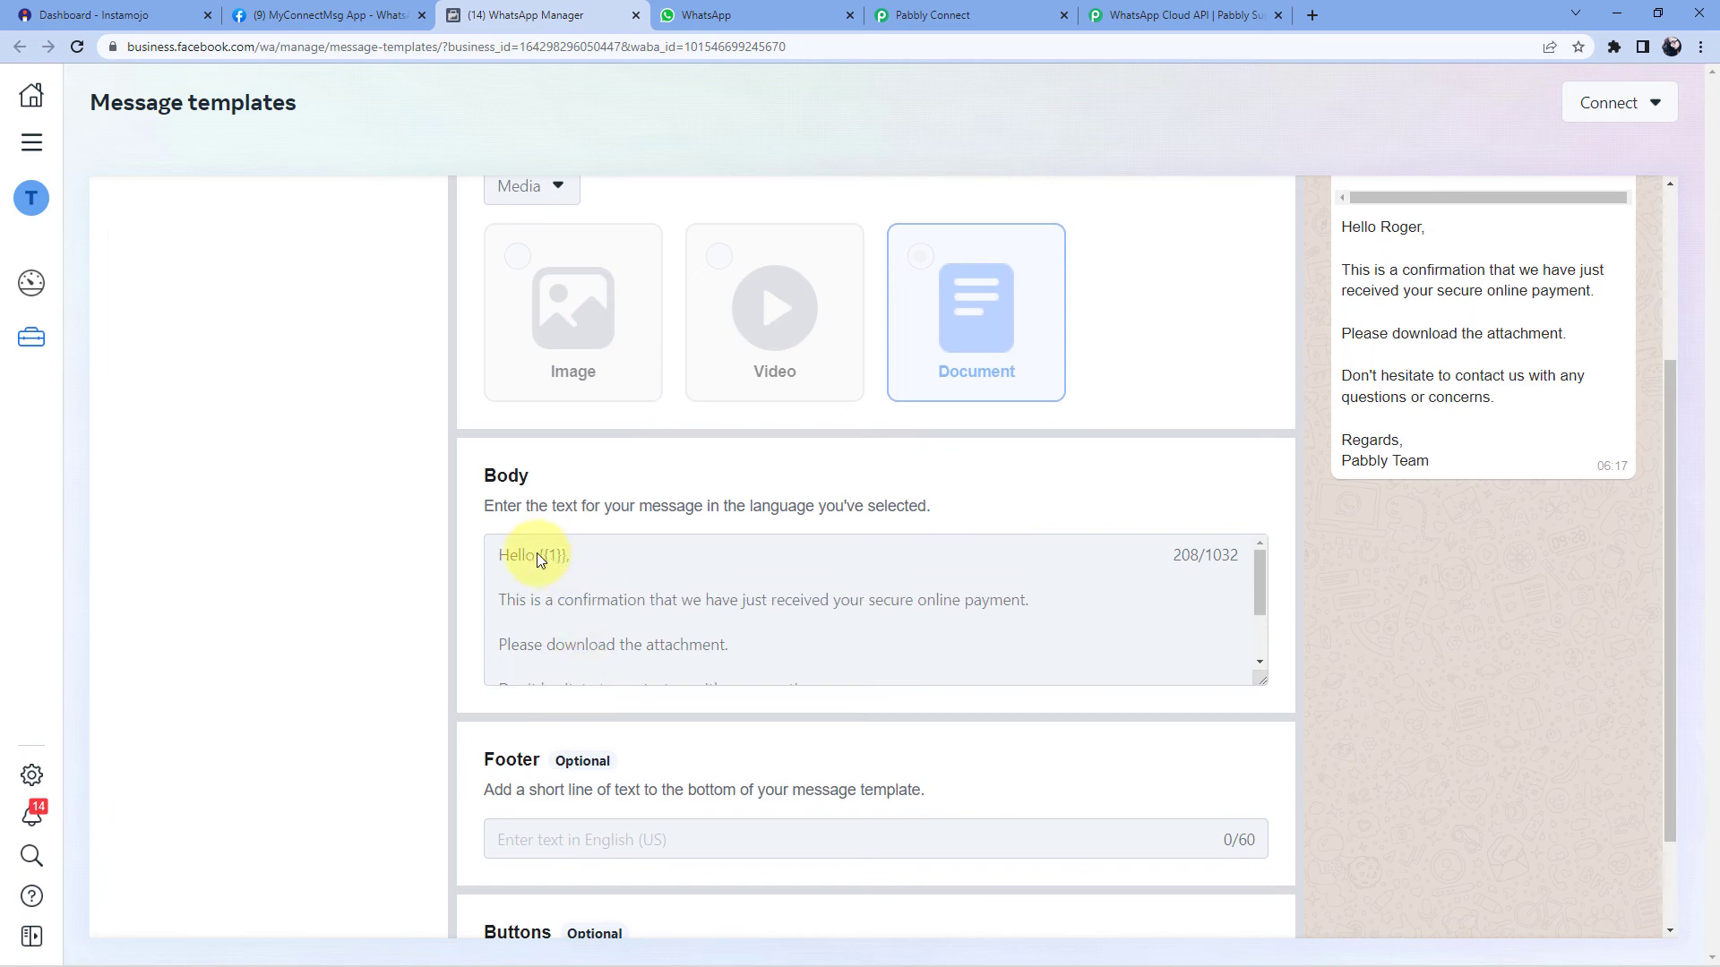
scroll(559, 609, "down", 4)
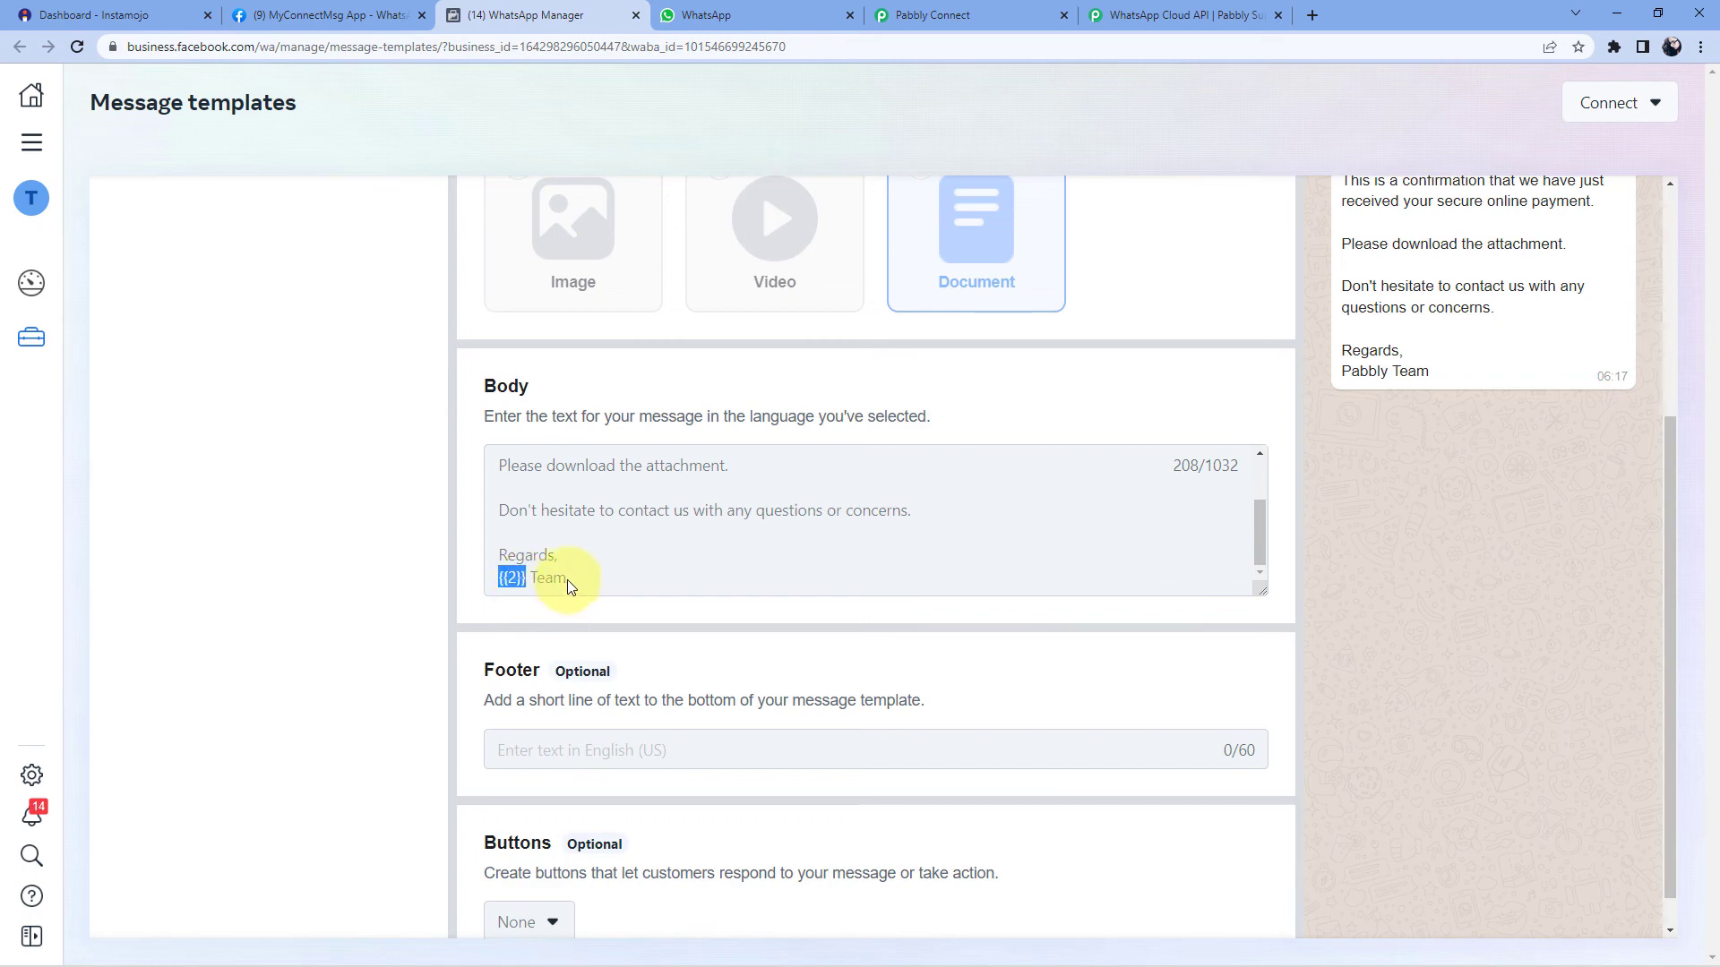
left_click(963, 14)
left_click(459, 519)
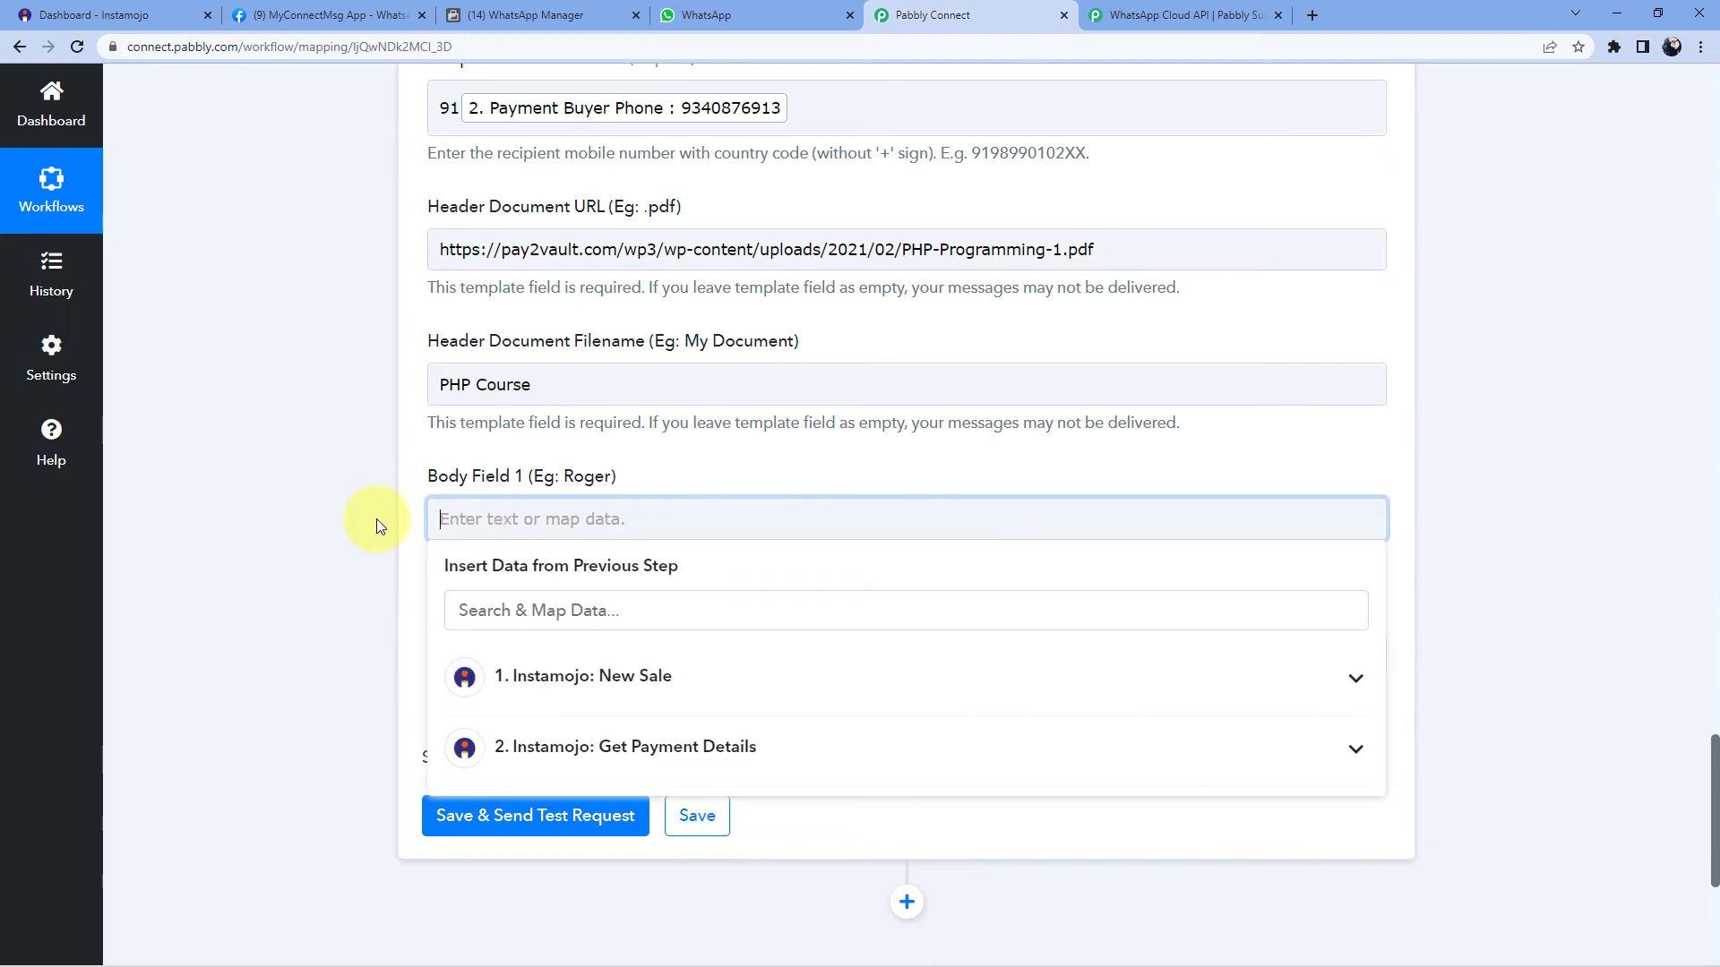
scroll(430, 583, "down", 2)
left_click(793, 583)
scroll(729, 657, "down", 3)
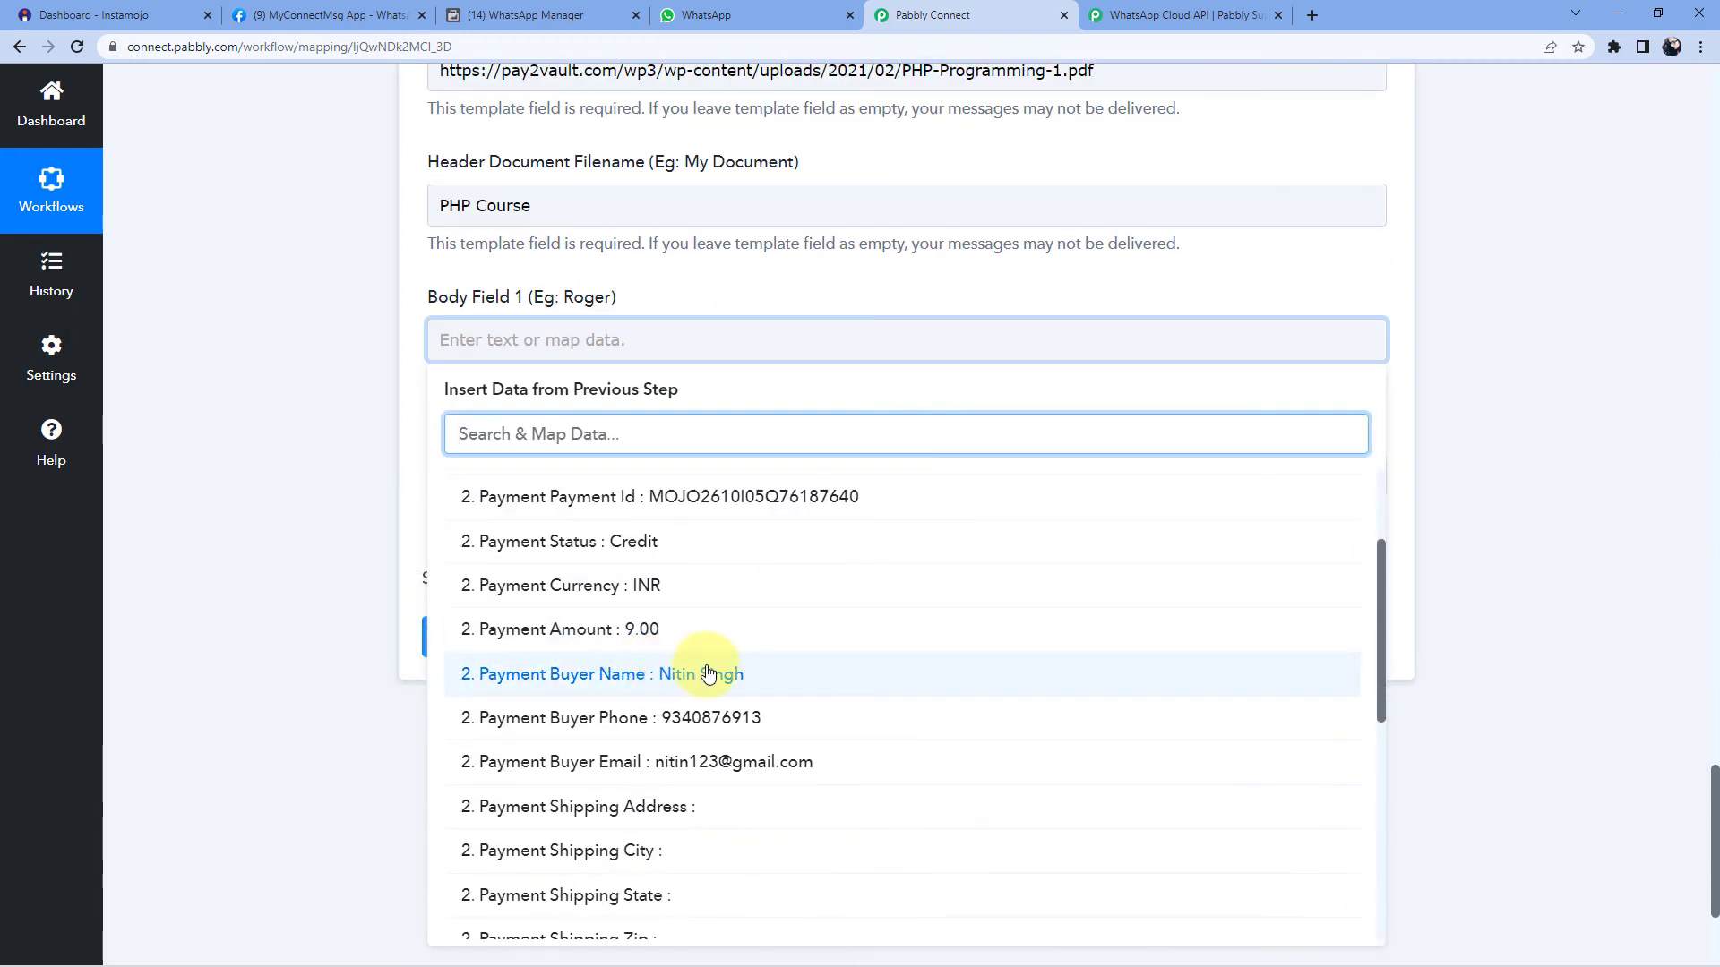
left_click(708, 673)
- Enter 'Pabbly' as Body Field 2
left_click(487, 488)
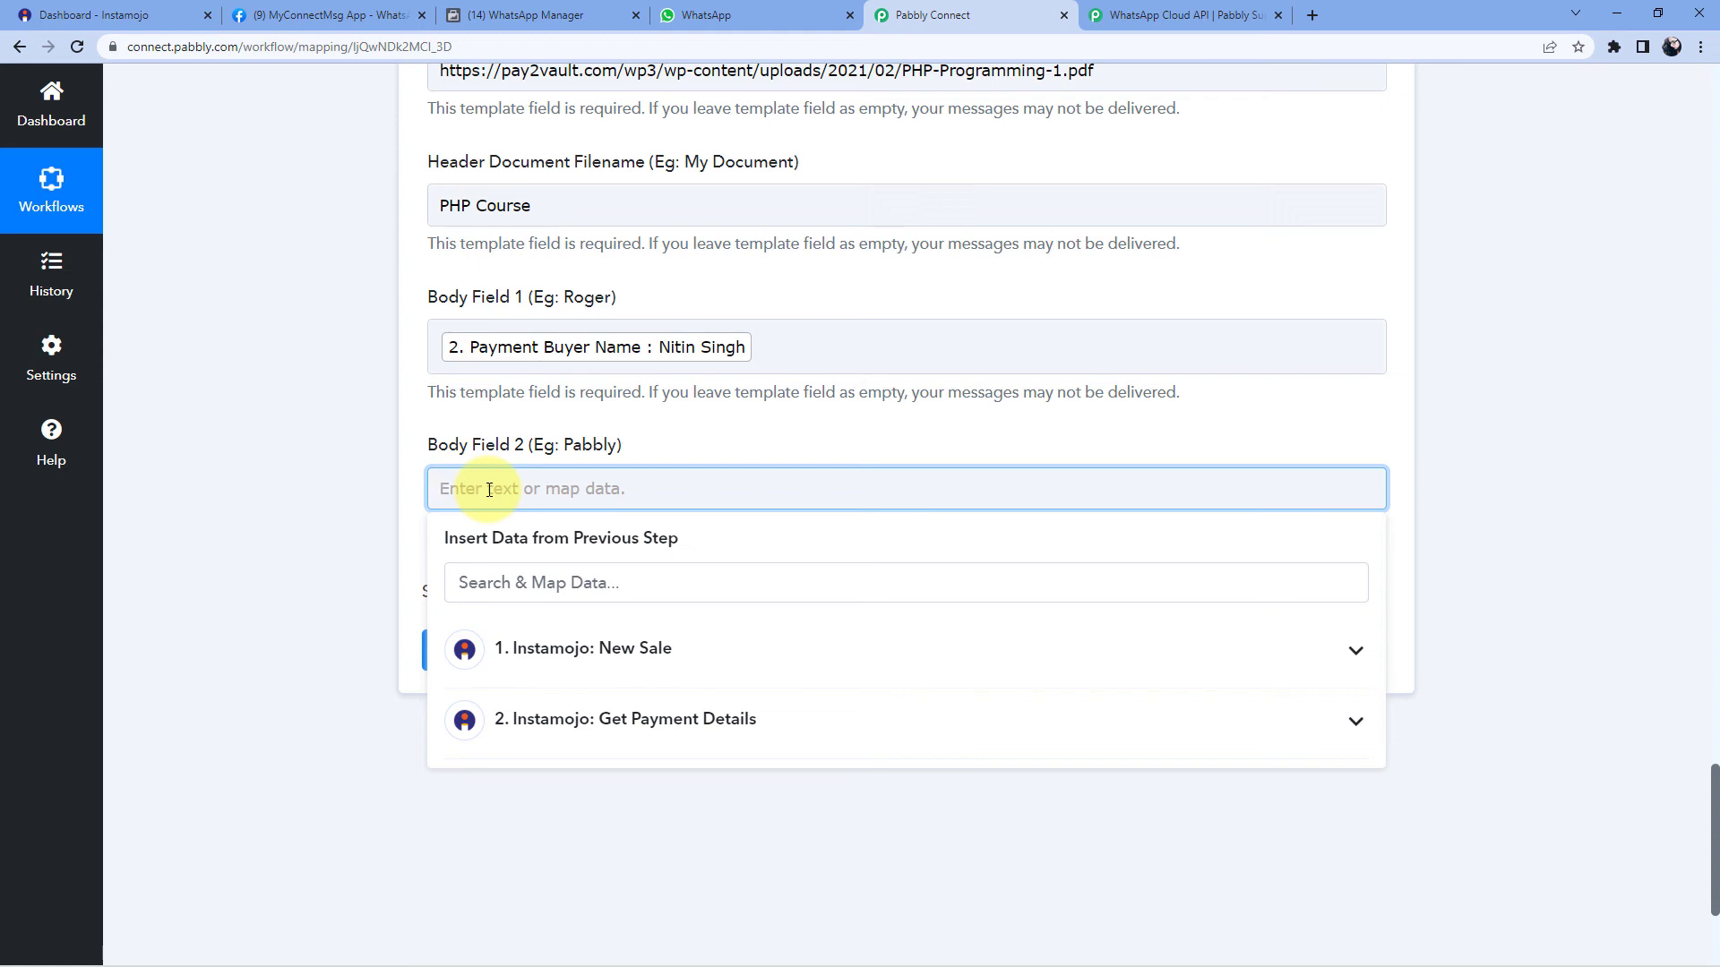
type("Pabbly")
left_click(325, 396)
scroll(325, 396, "up", 2)
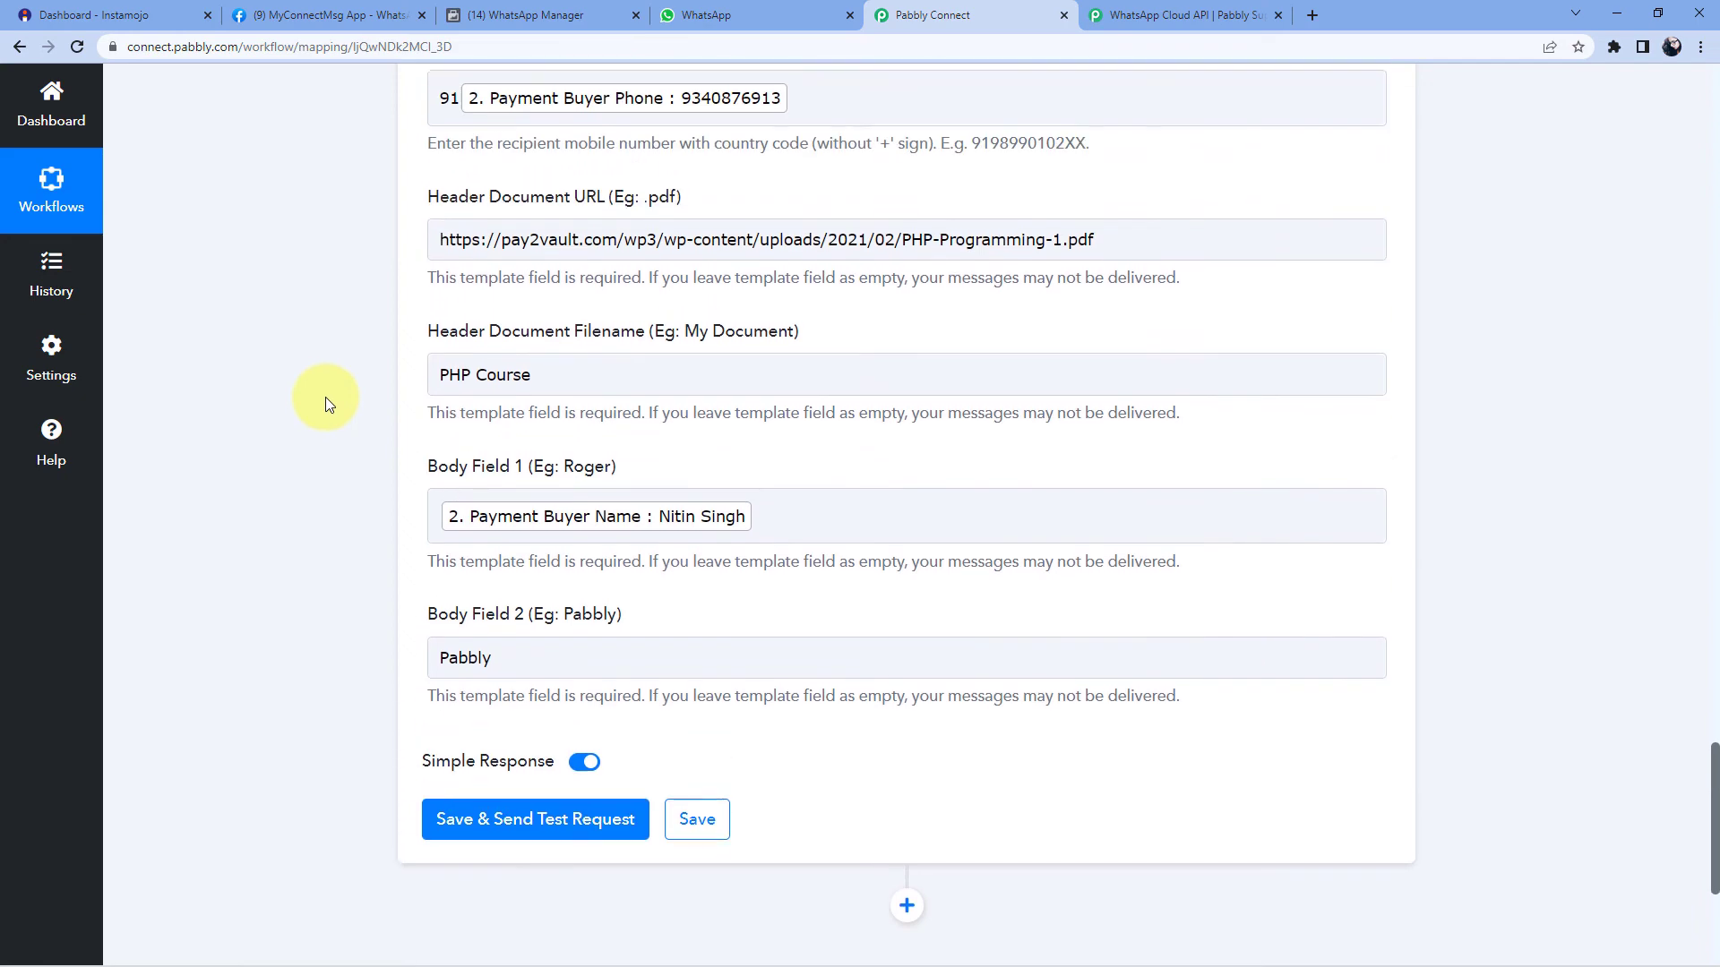
scroll(349, 244, "up", 6)
scroll(373, 373, "down", 4)
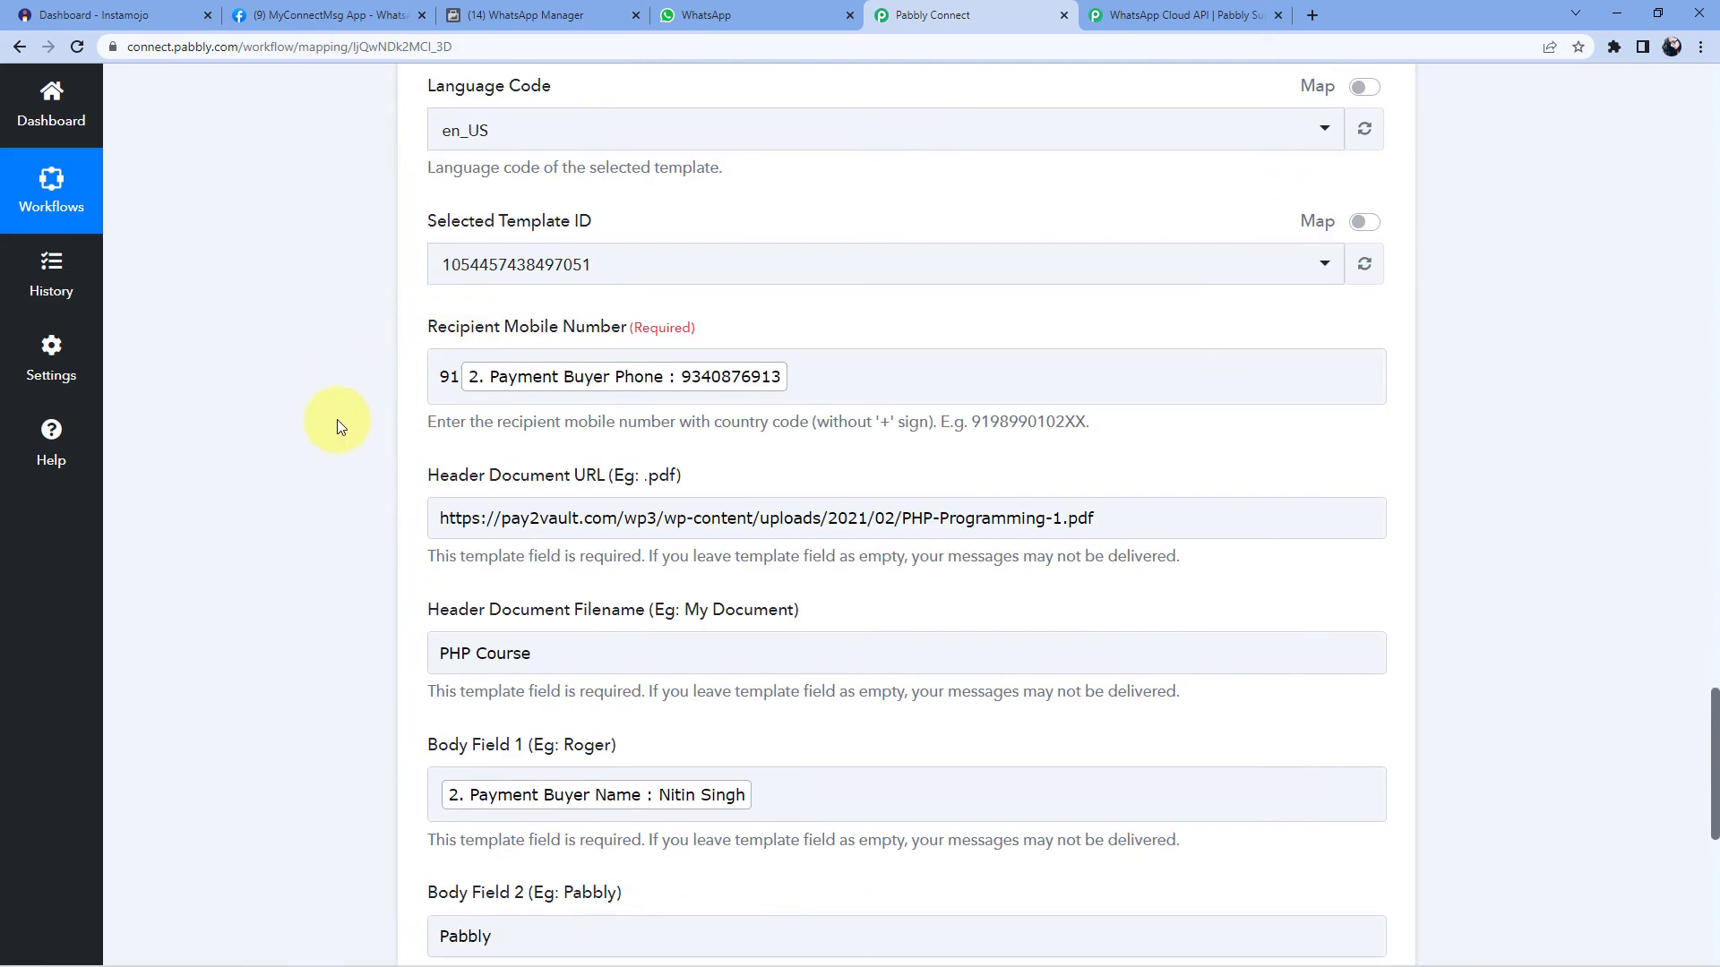
scroll(340, 433, "down", 5)
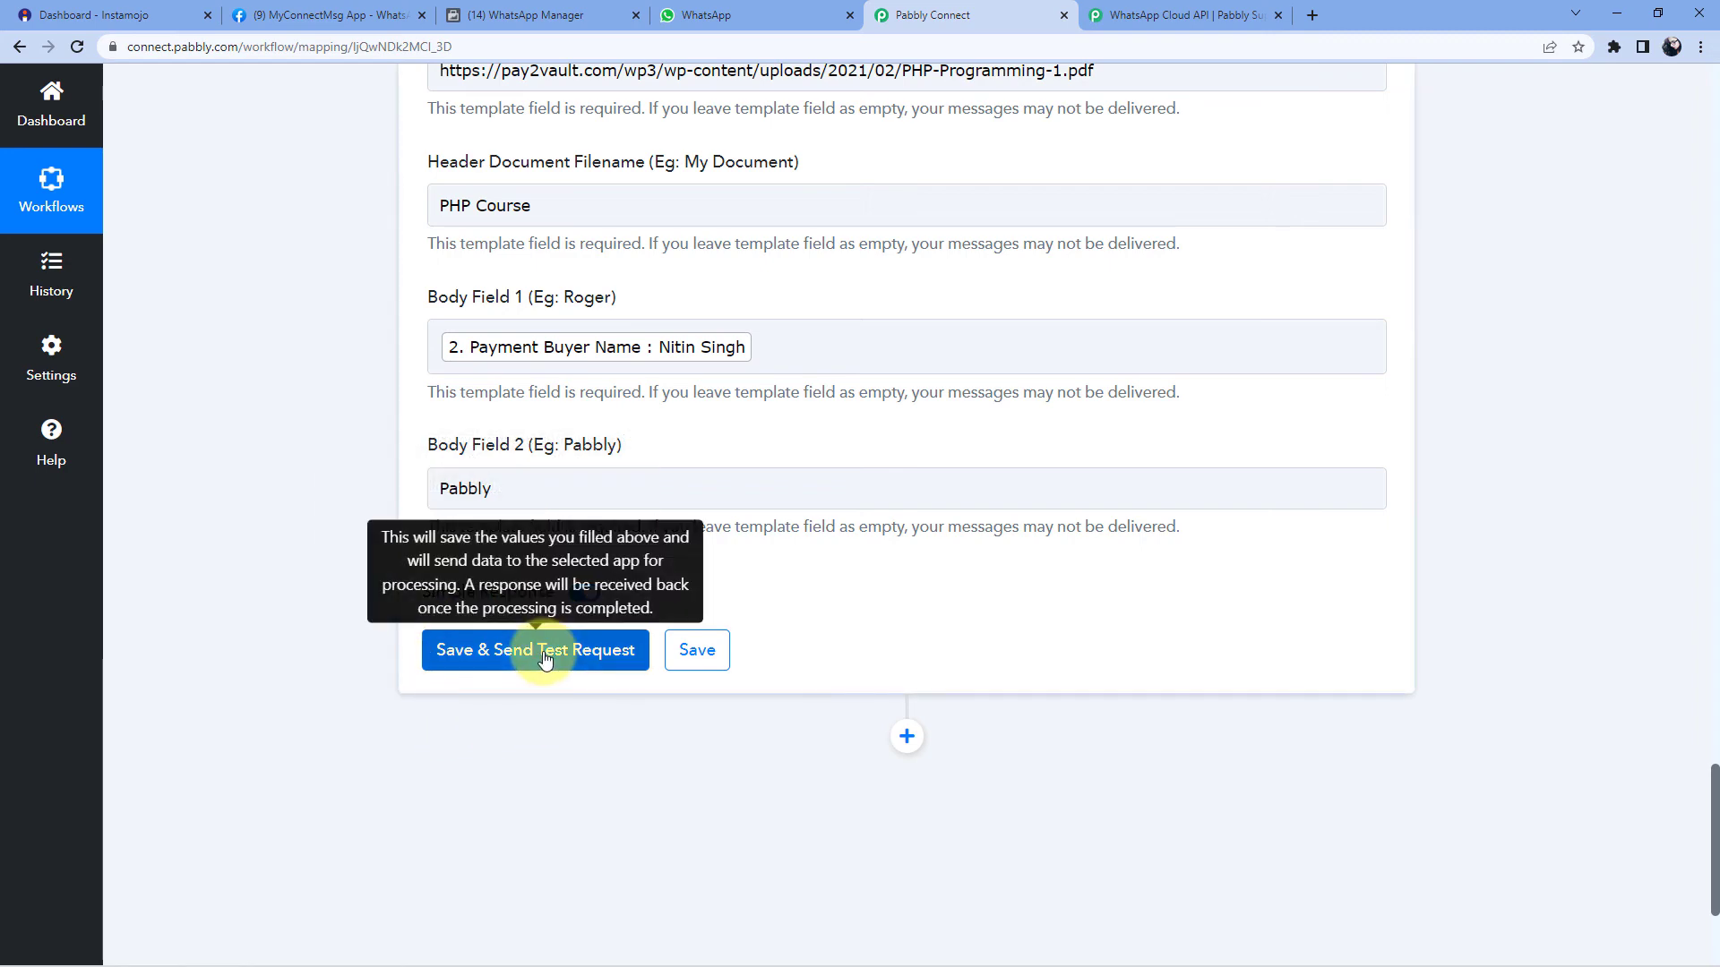
- Save and send a test request, then check the returned contact number and message id
left_click(547, 658)
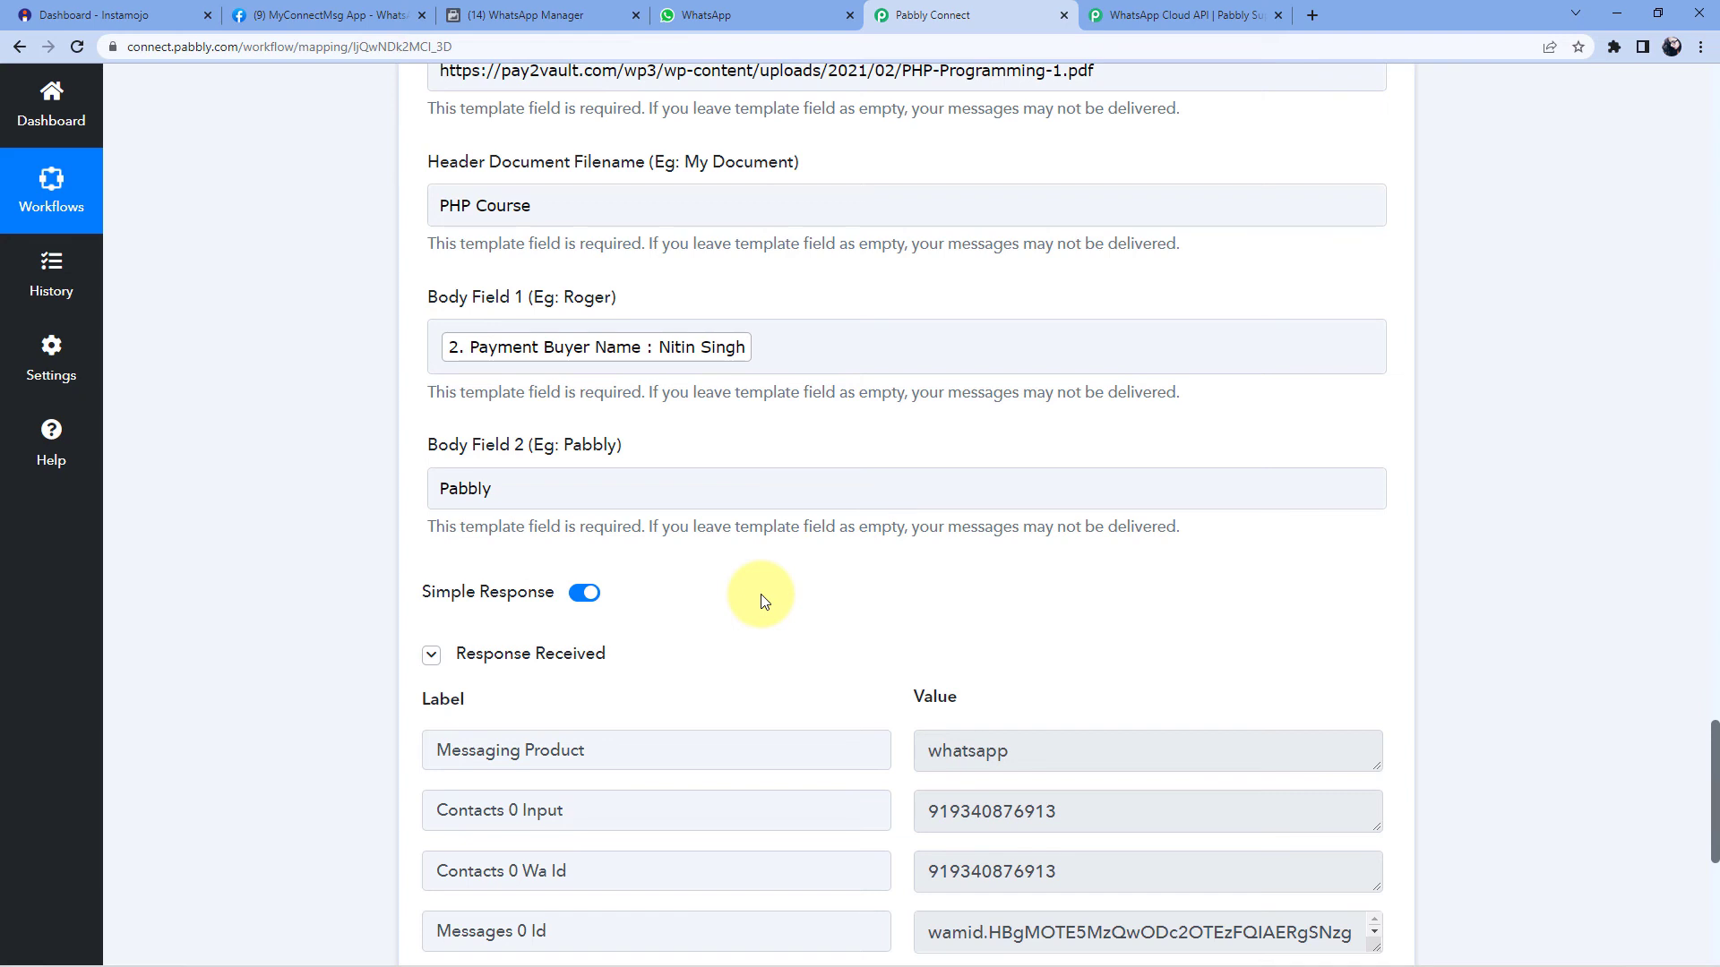
scroll(764, 600, "down", 1)
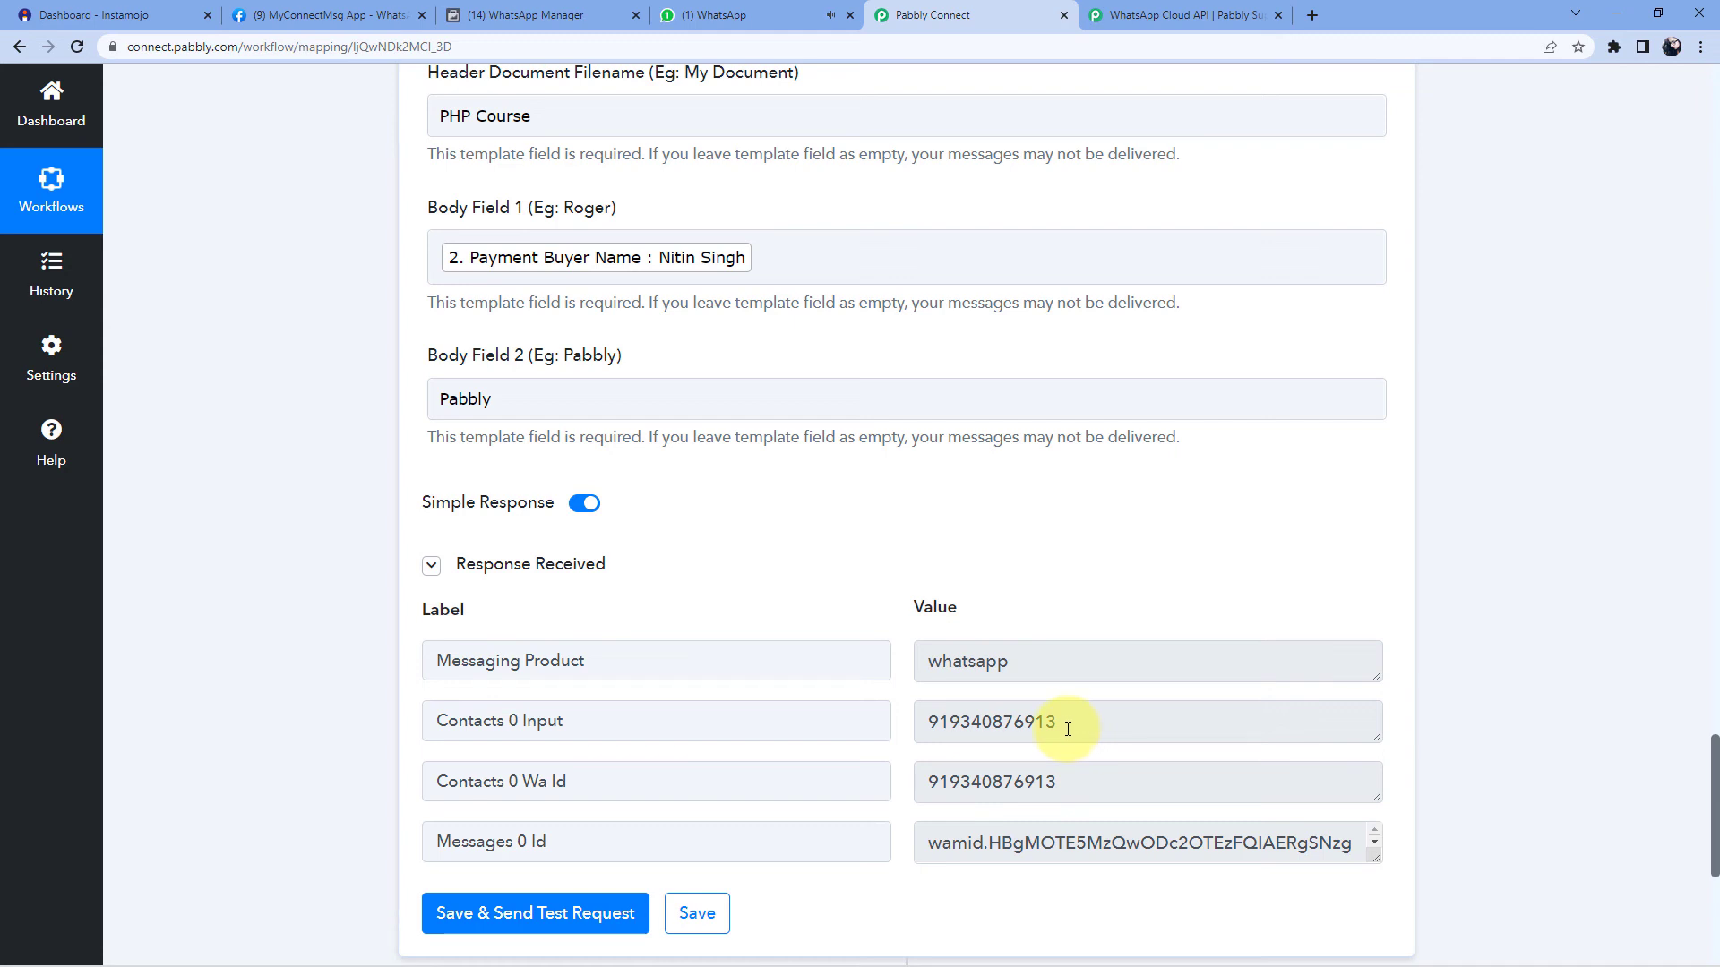
scroll(907, 626, "down", 1)
left_click(1064, 633)
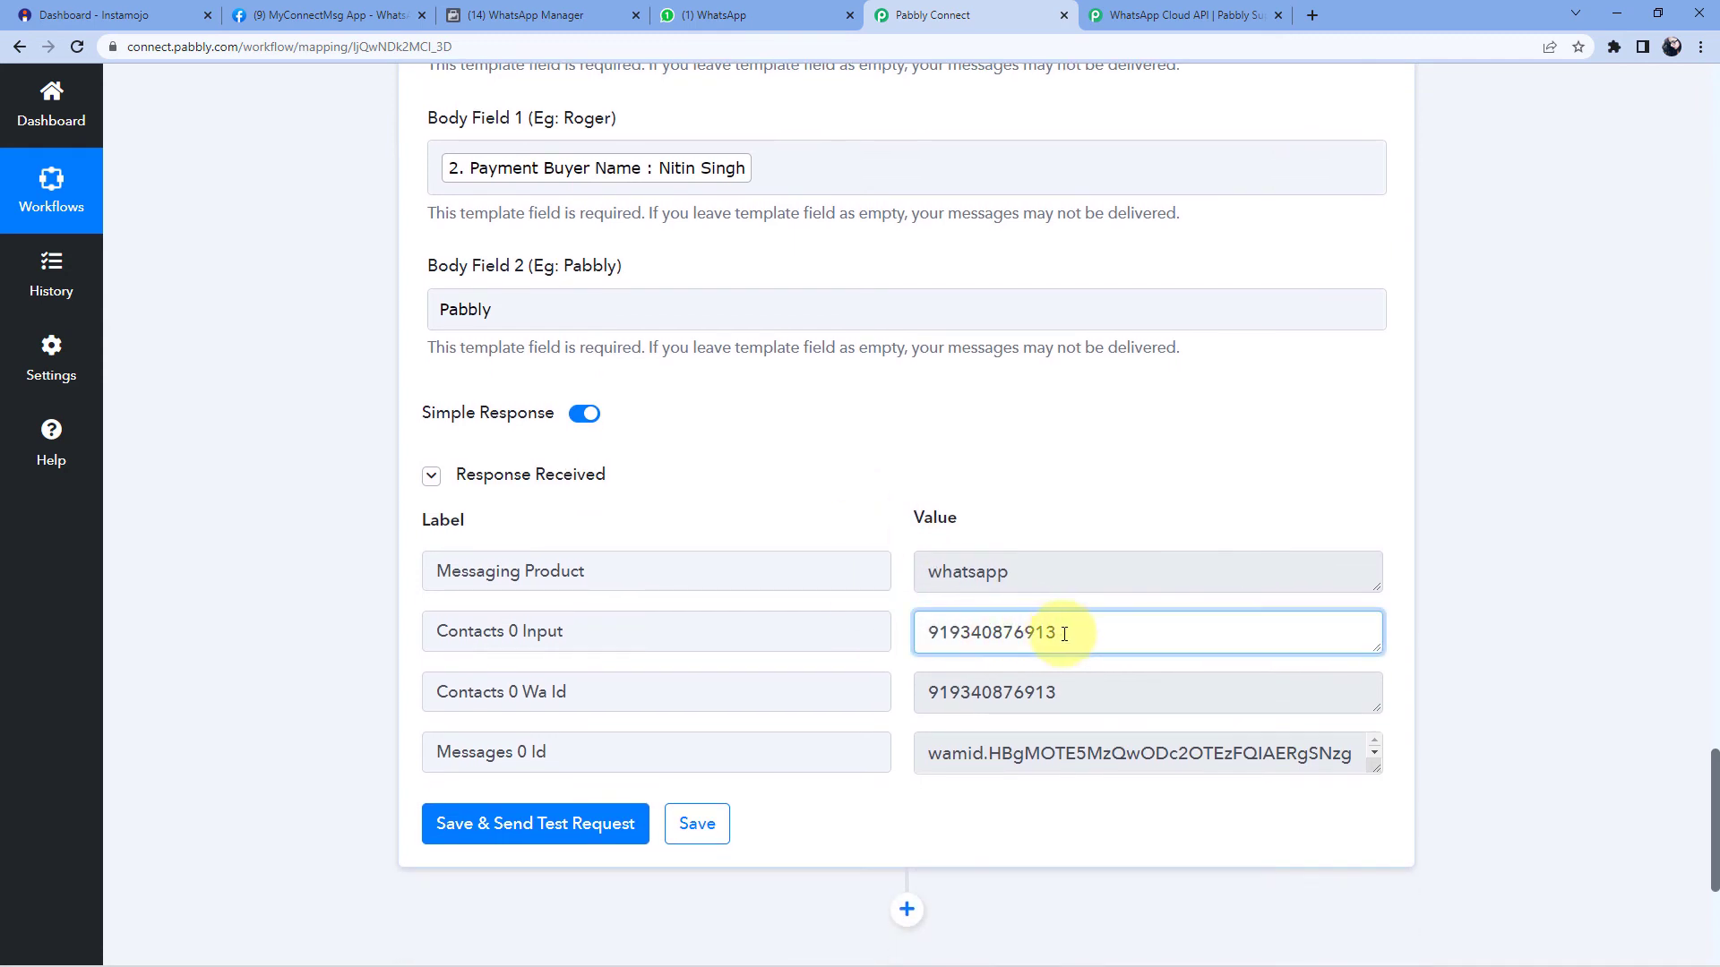
left_click_drag(1064, 634, 887, 641)
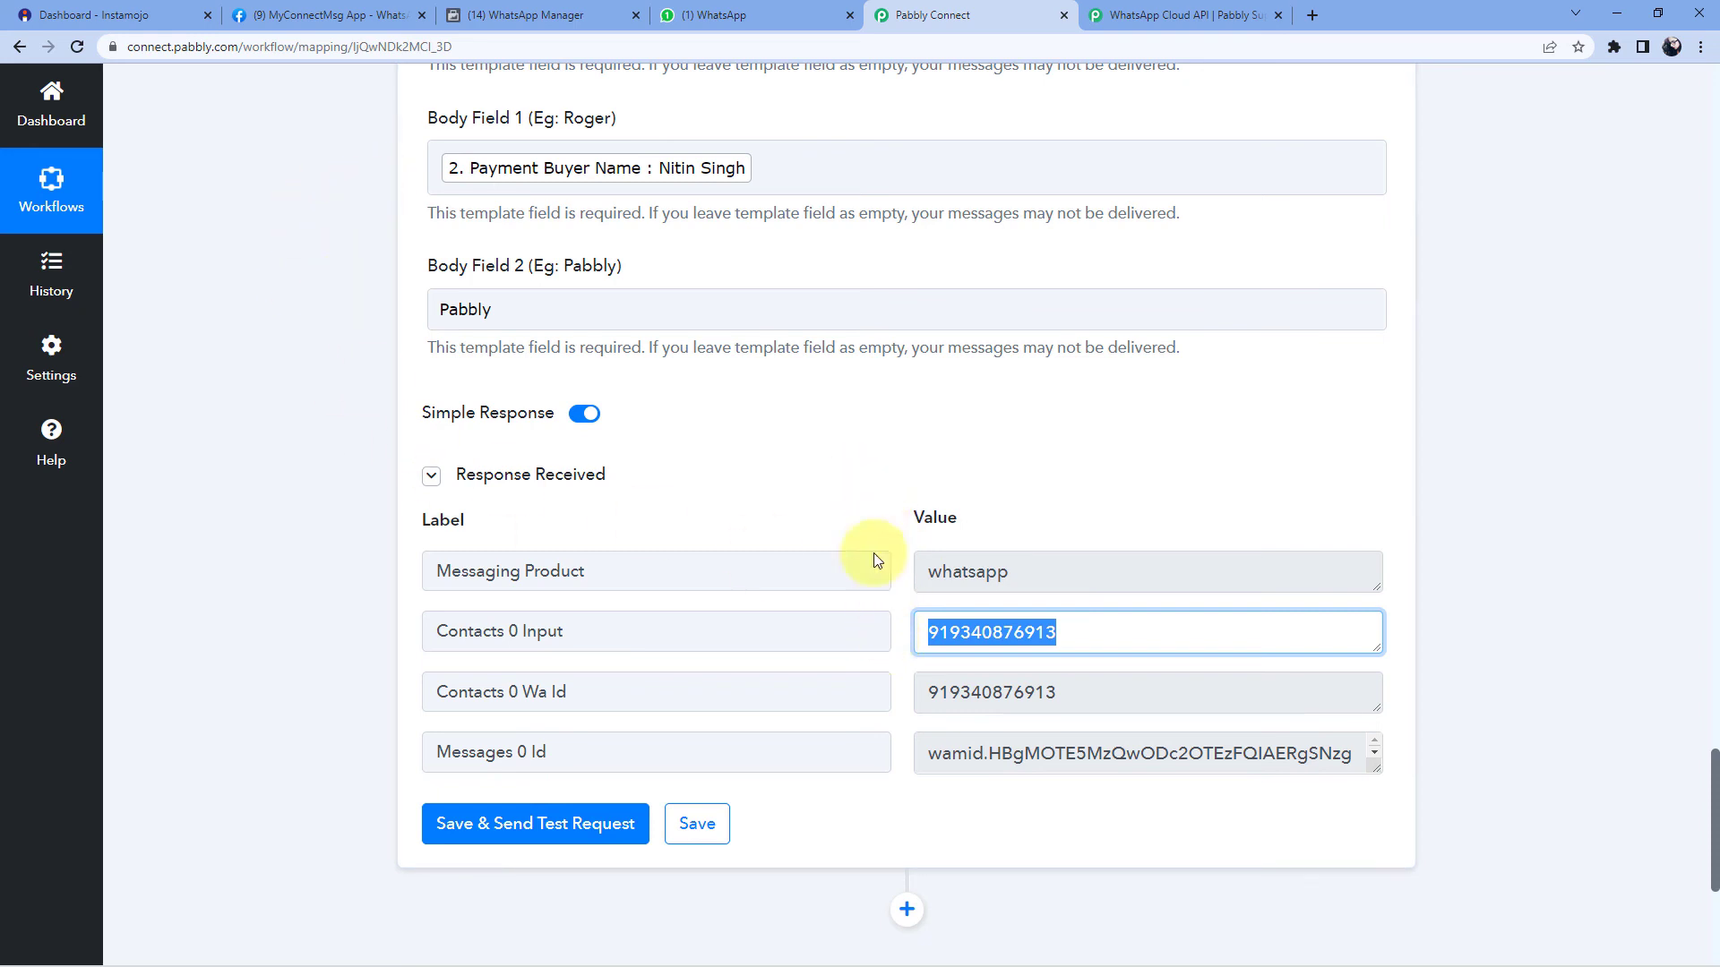
left_click(867, 500)
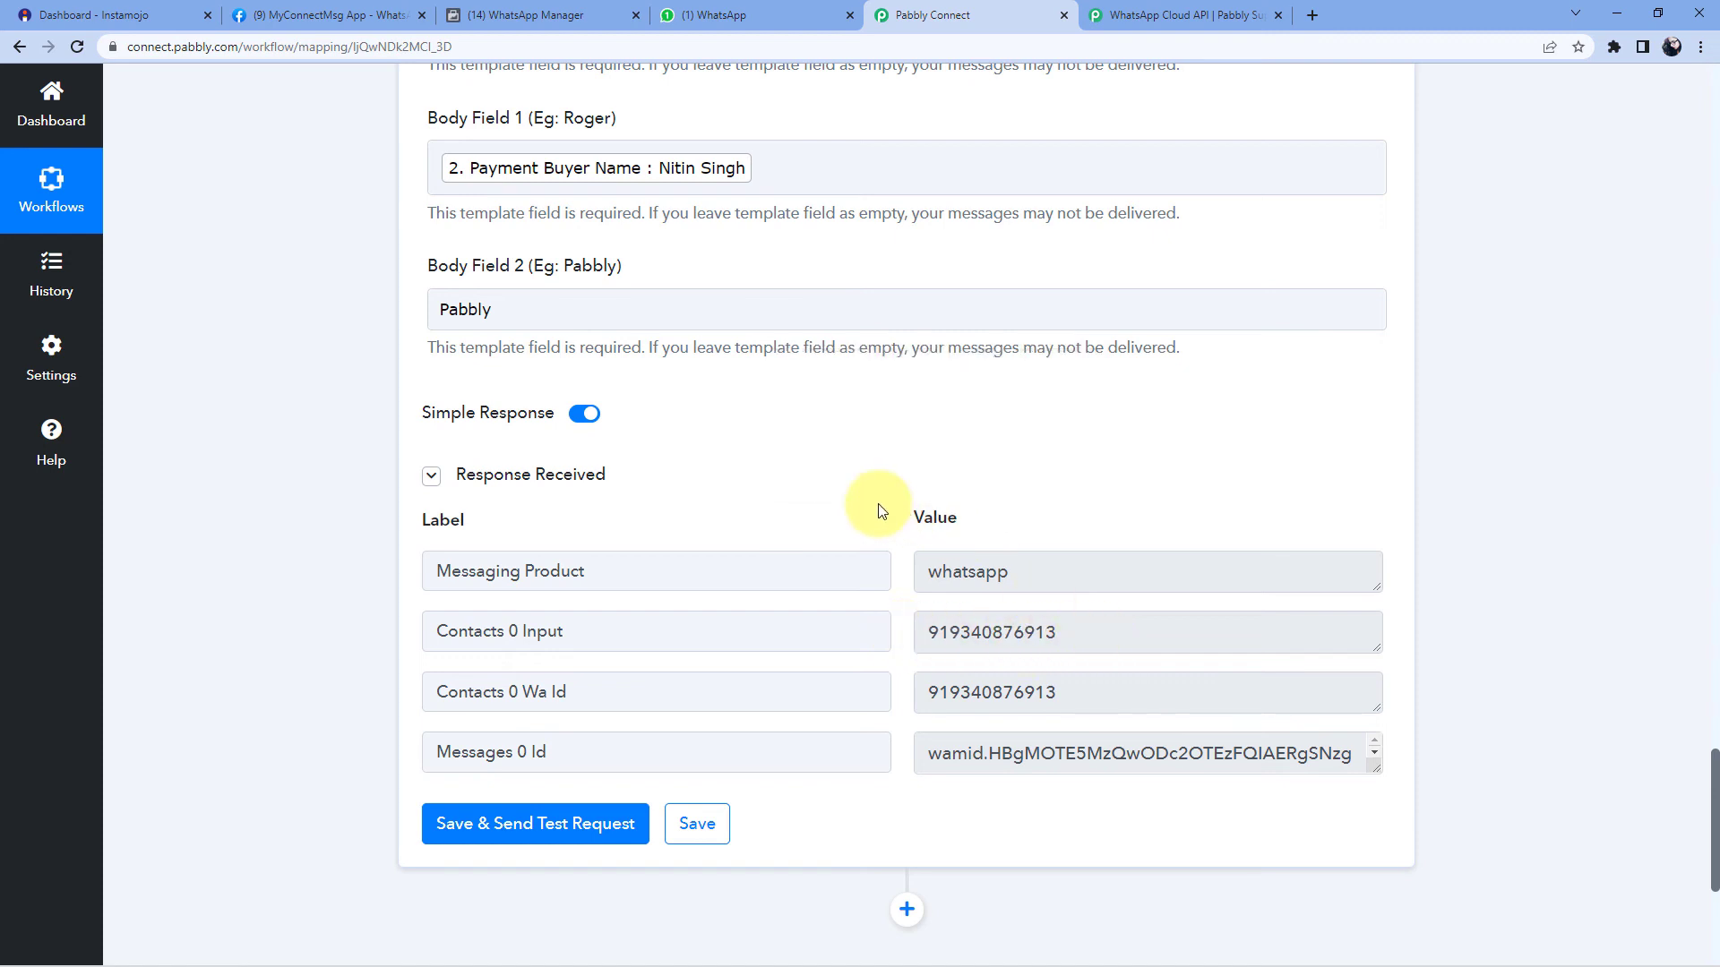
left_click(761, 11)
- Open the chat, download and view the PHP Course PDF cookbook, then close it
left_click(373, 354)
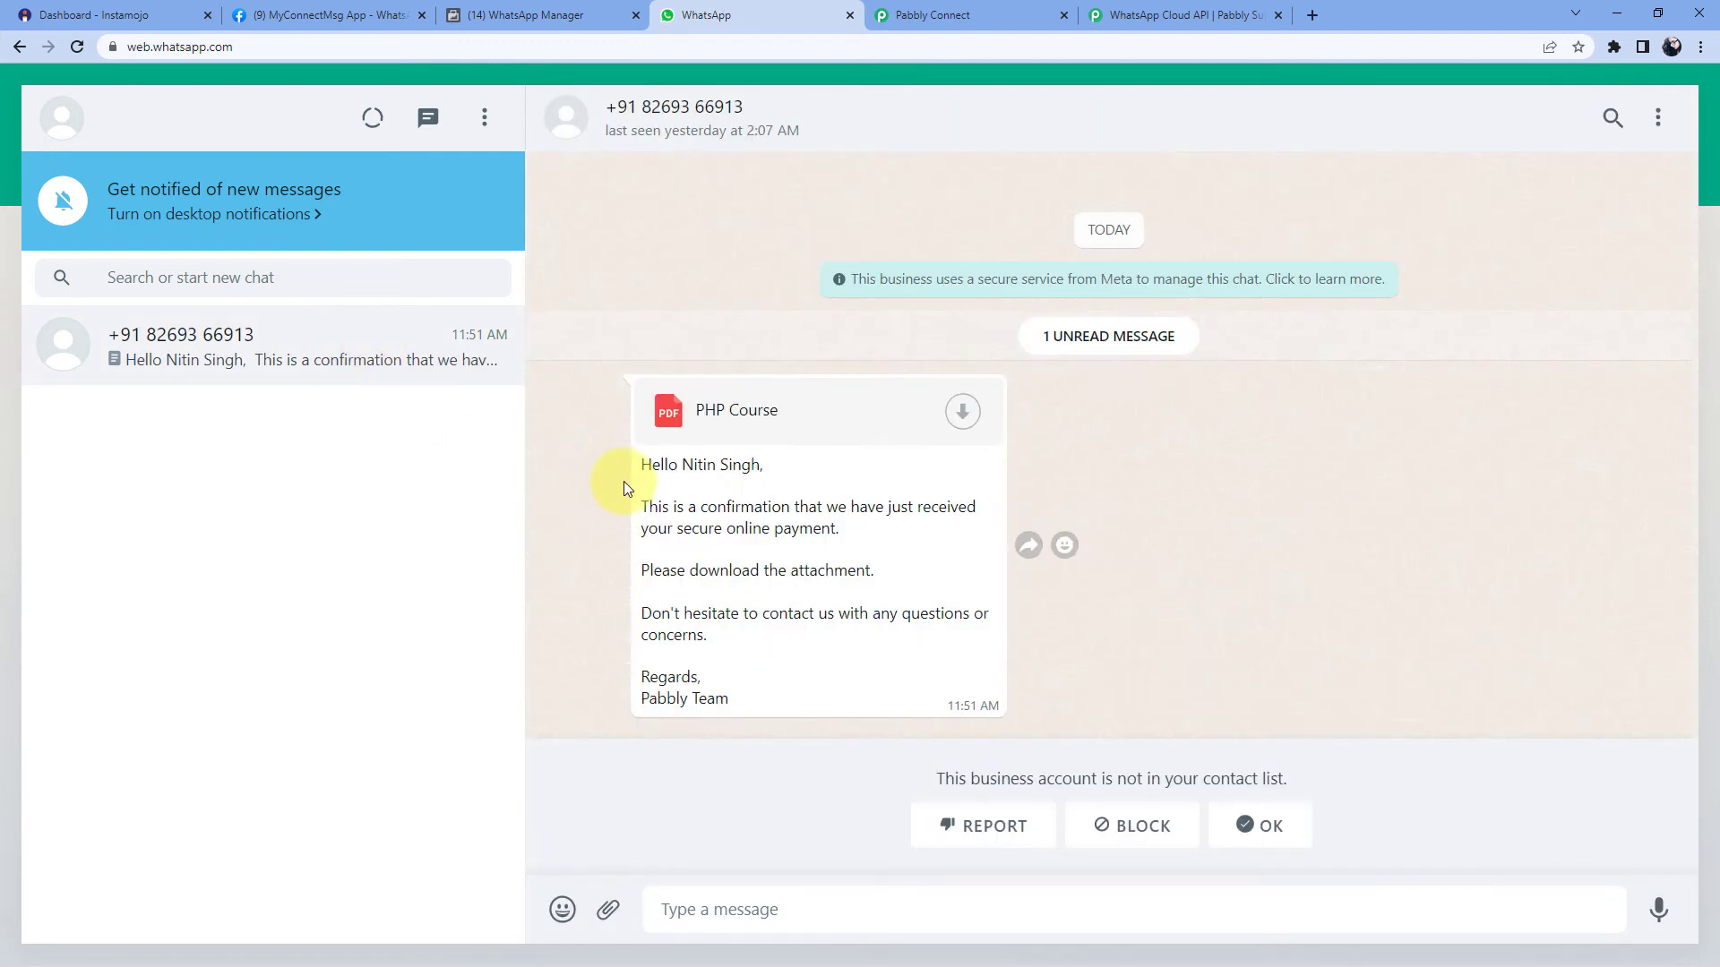
left_click_drag(680, 464, 758, 463)
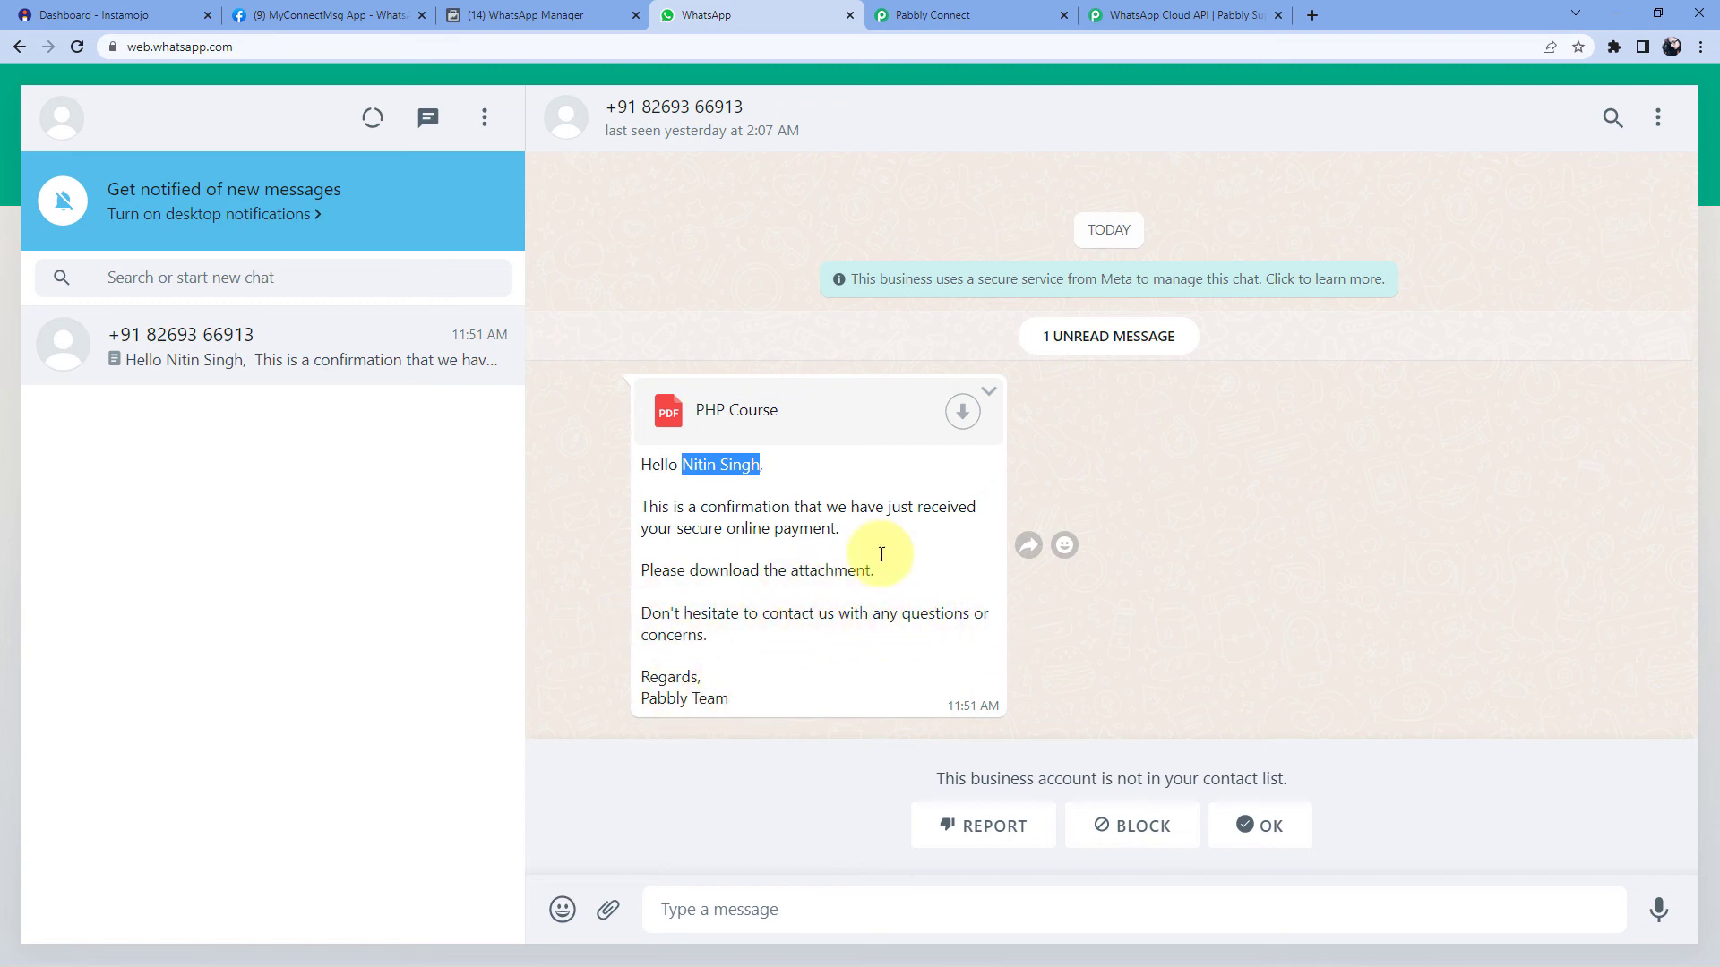
left_click(963, 414)
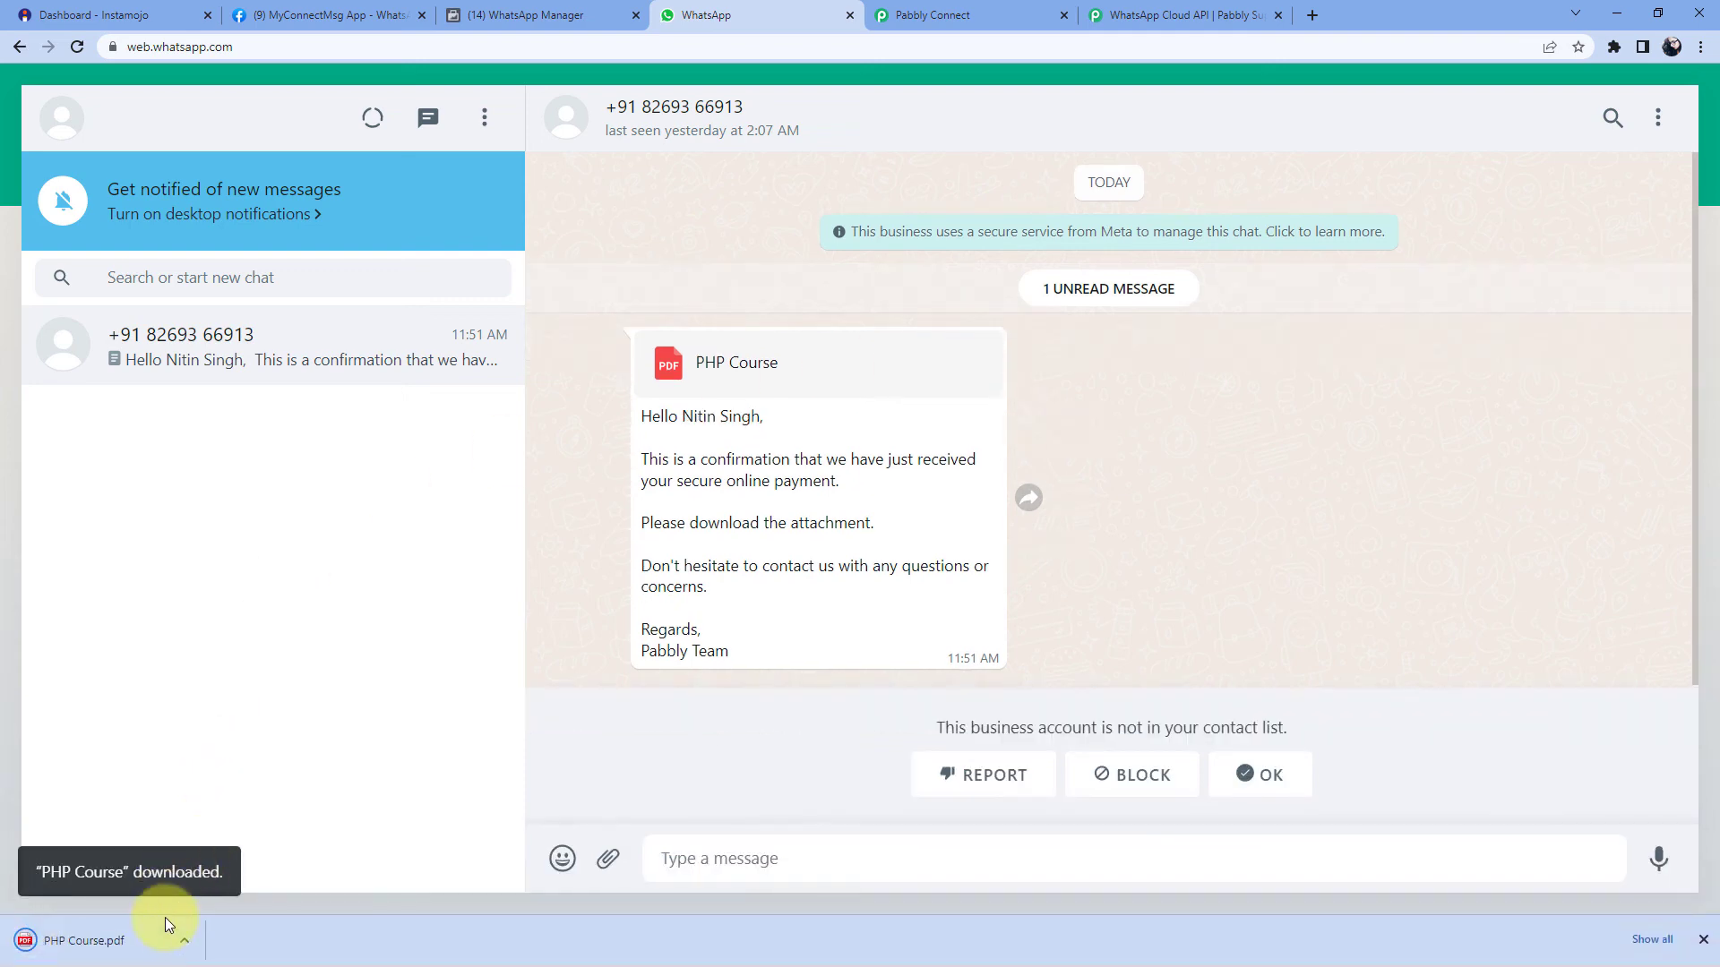
left_click(153, 934)
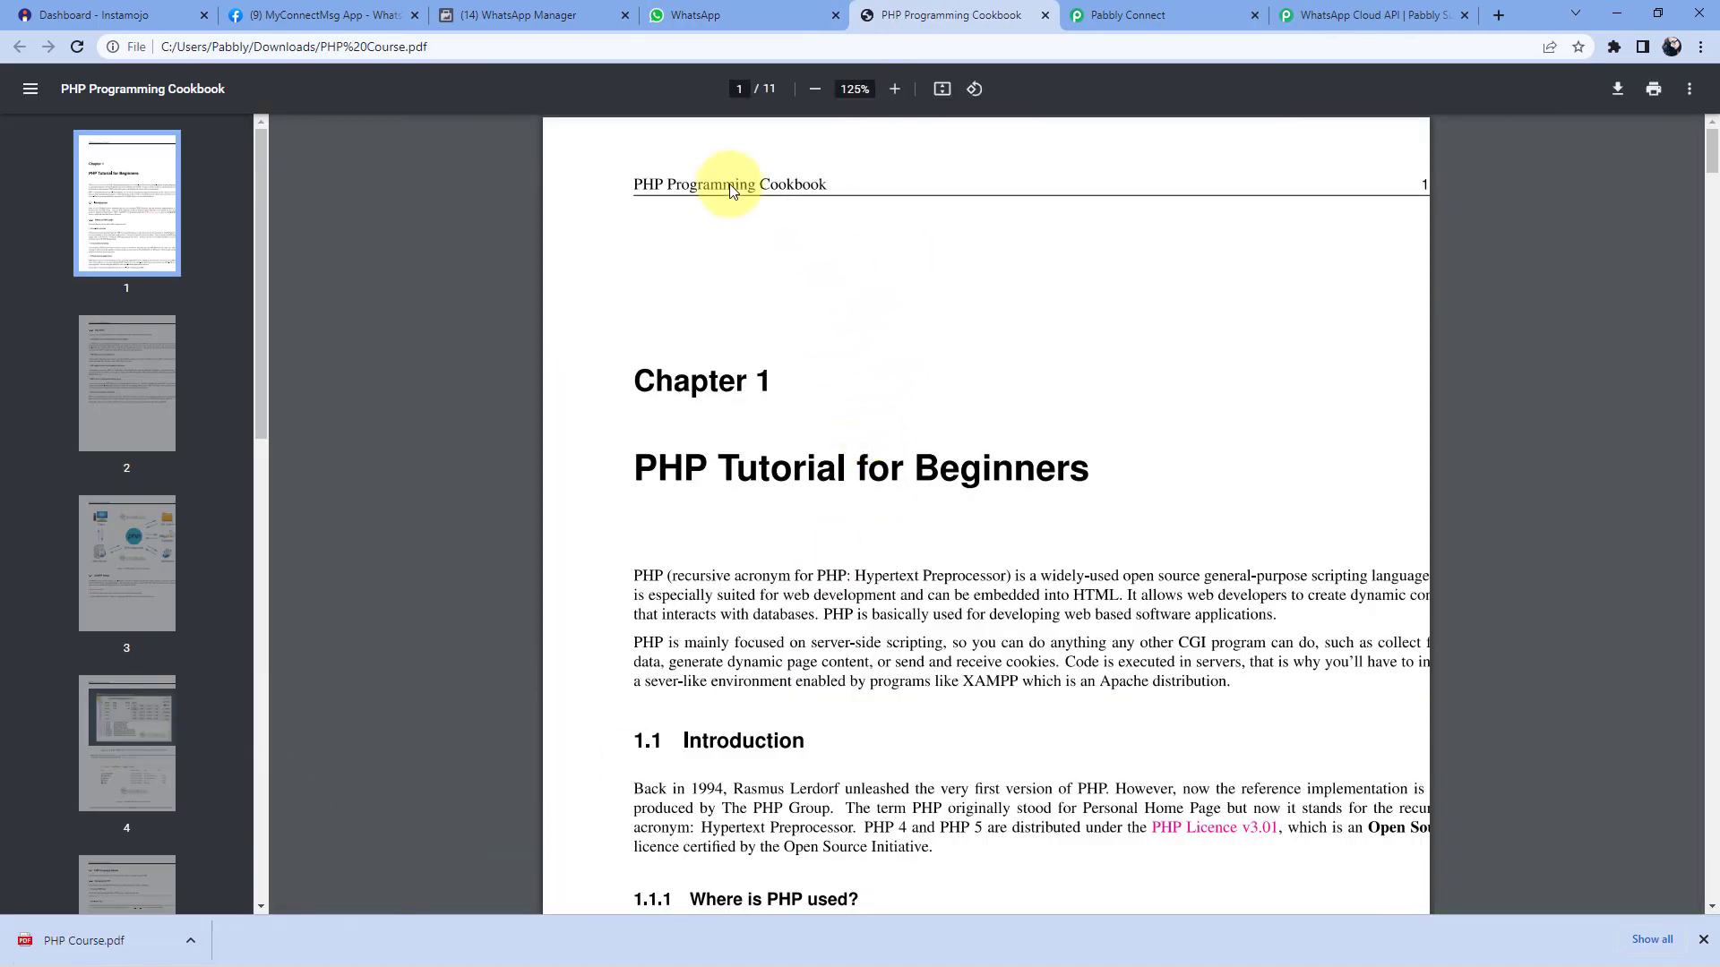
left_click(765, 11)
left_click(1030, 18)
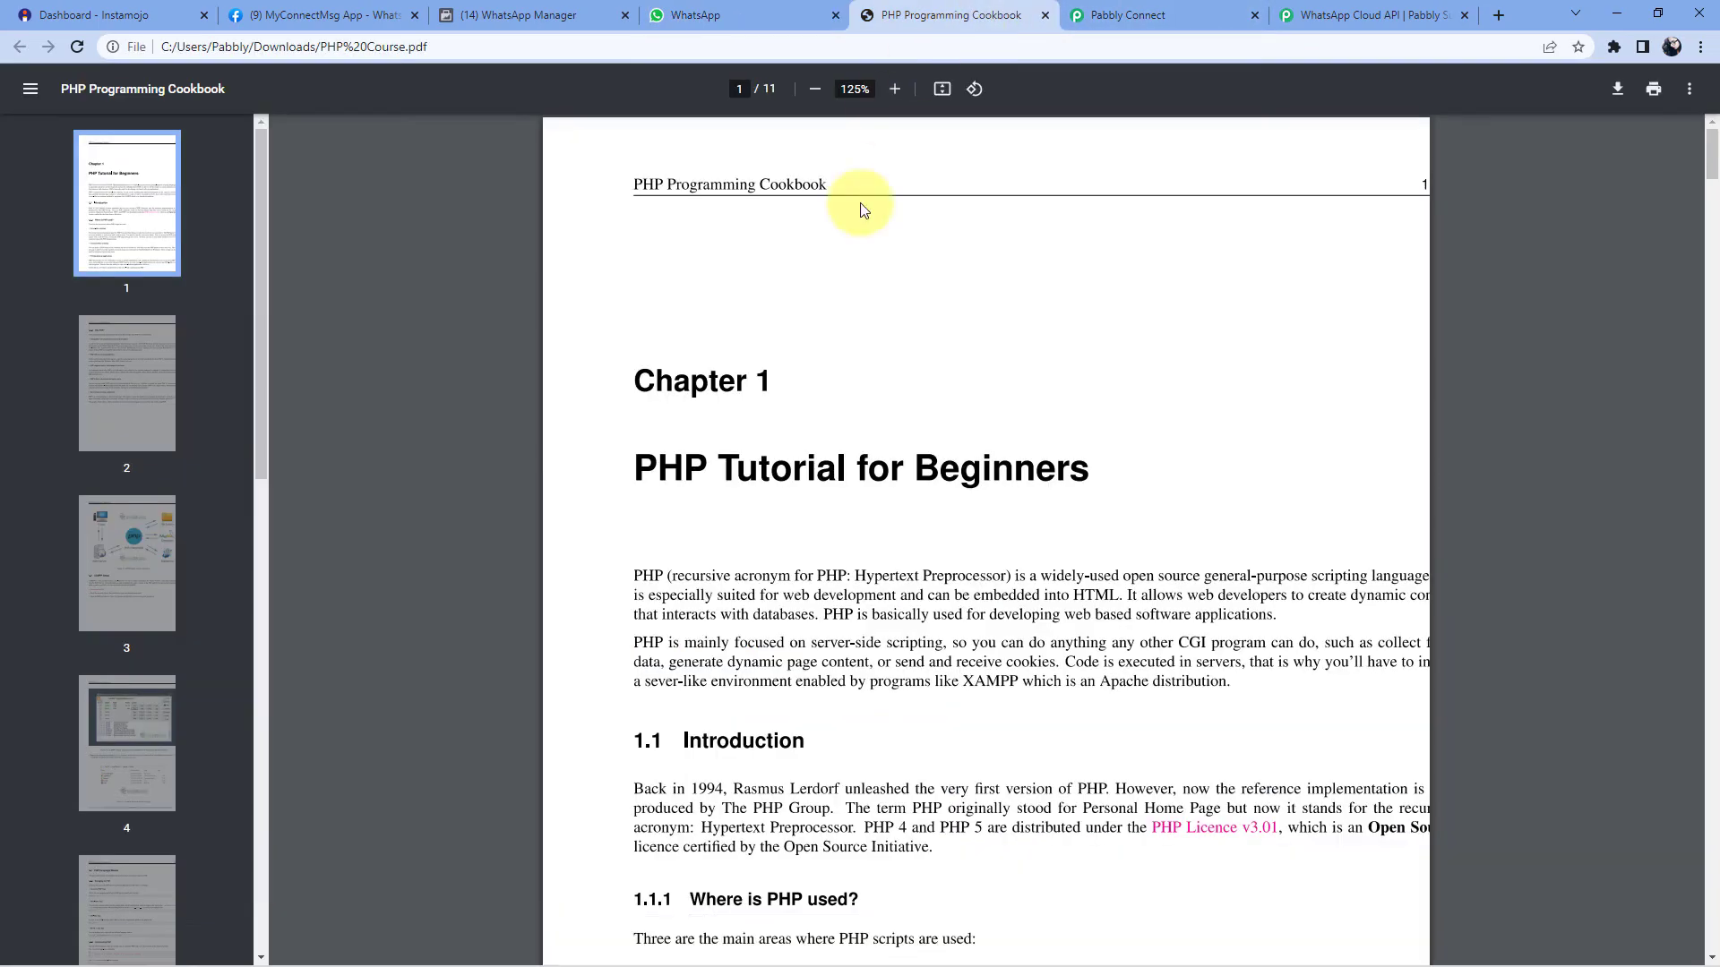
left_click(1044, 15)
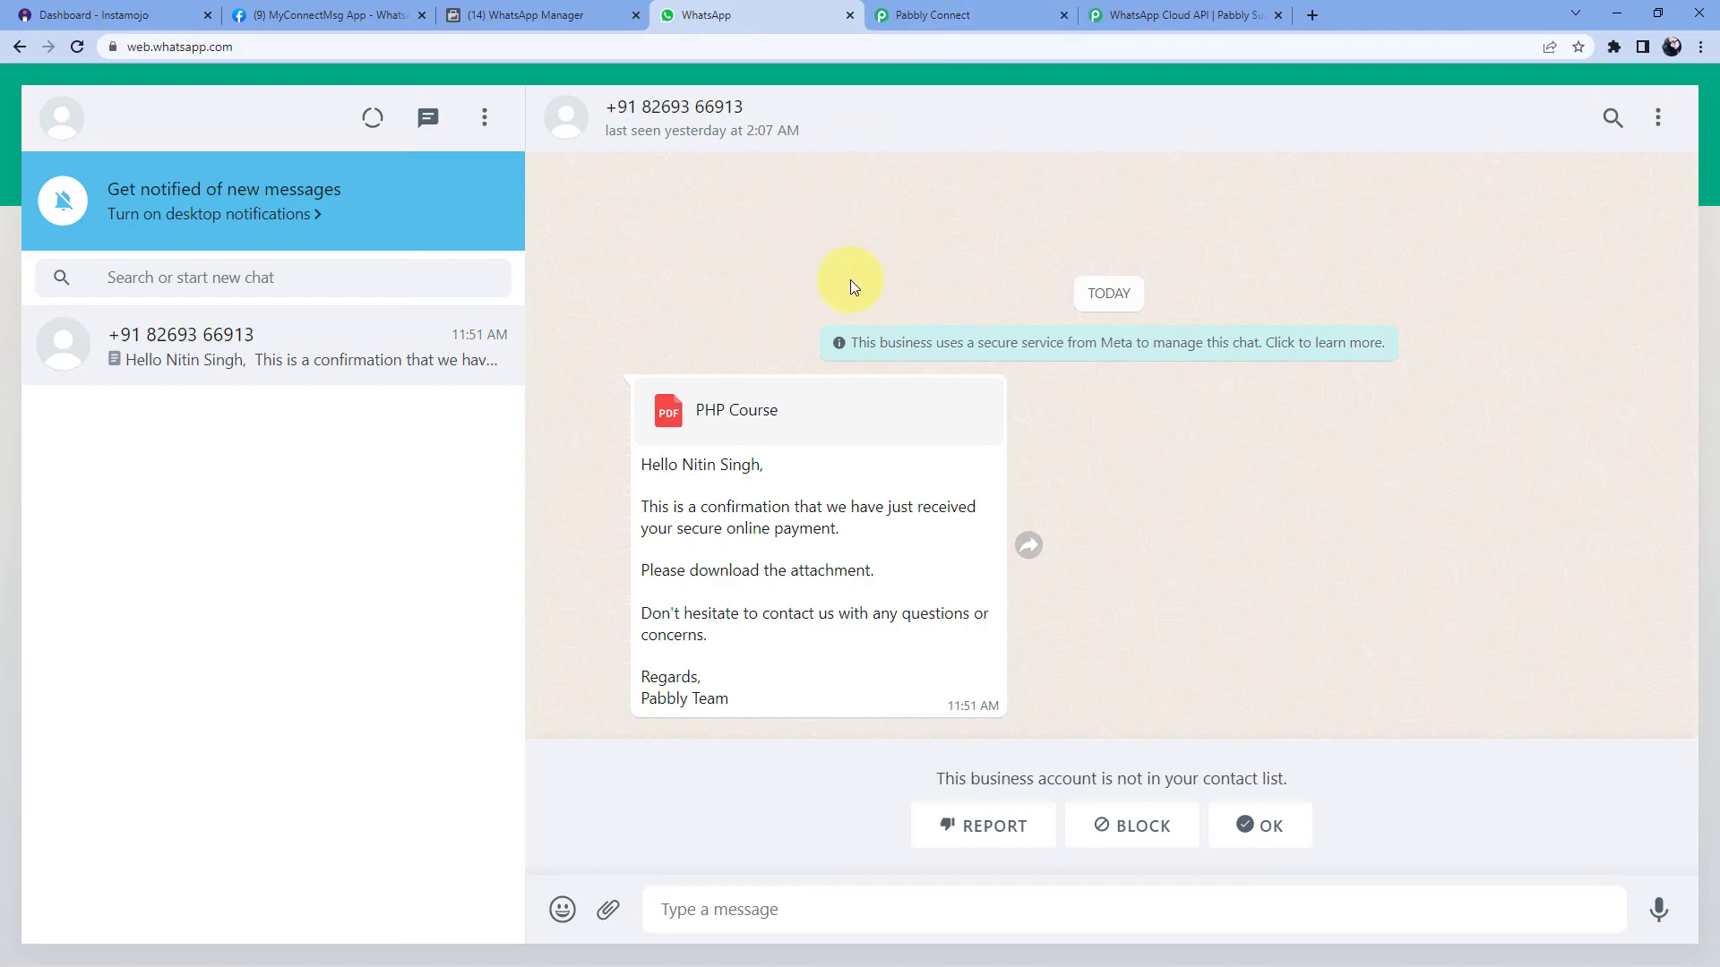
left_click(983, 18)
- Collapse the WhatsApp Cloud API and Instamojo trigger cards, then go to the Instamojo dashboard
scroll(1366, 405, "up", 8)
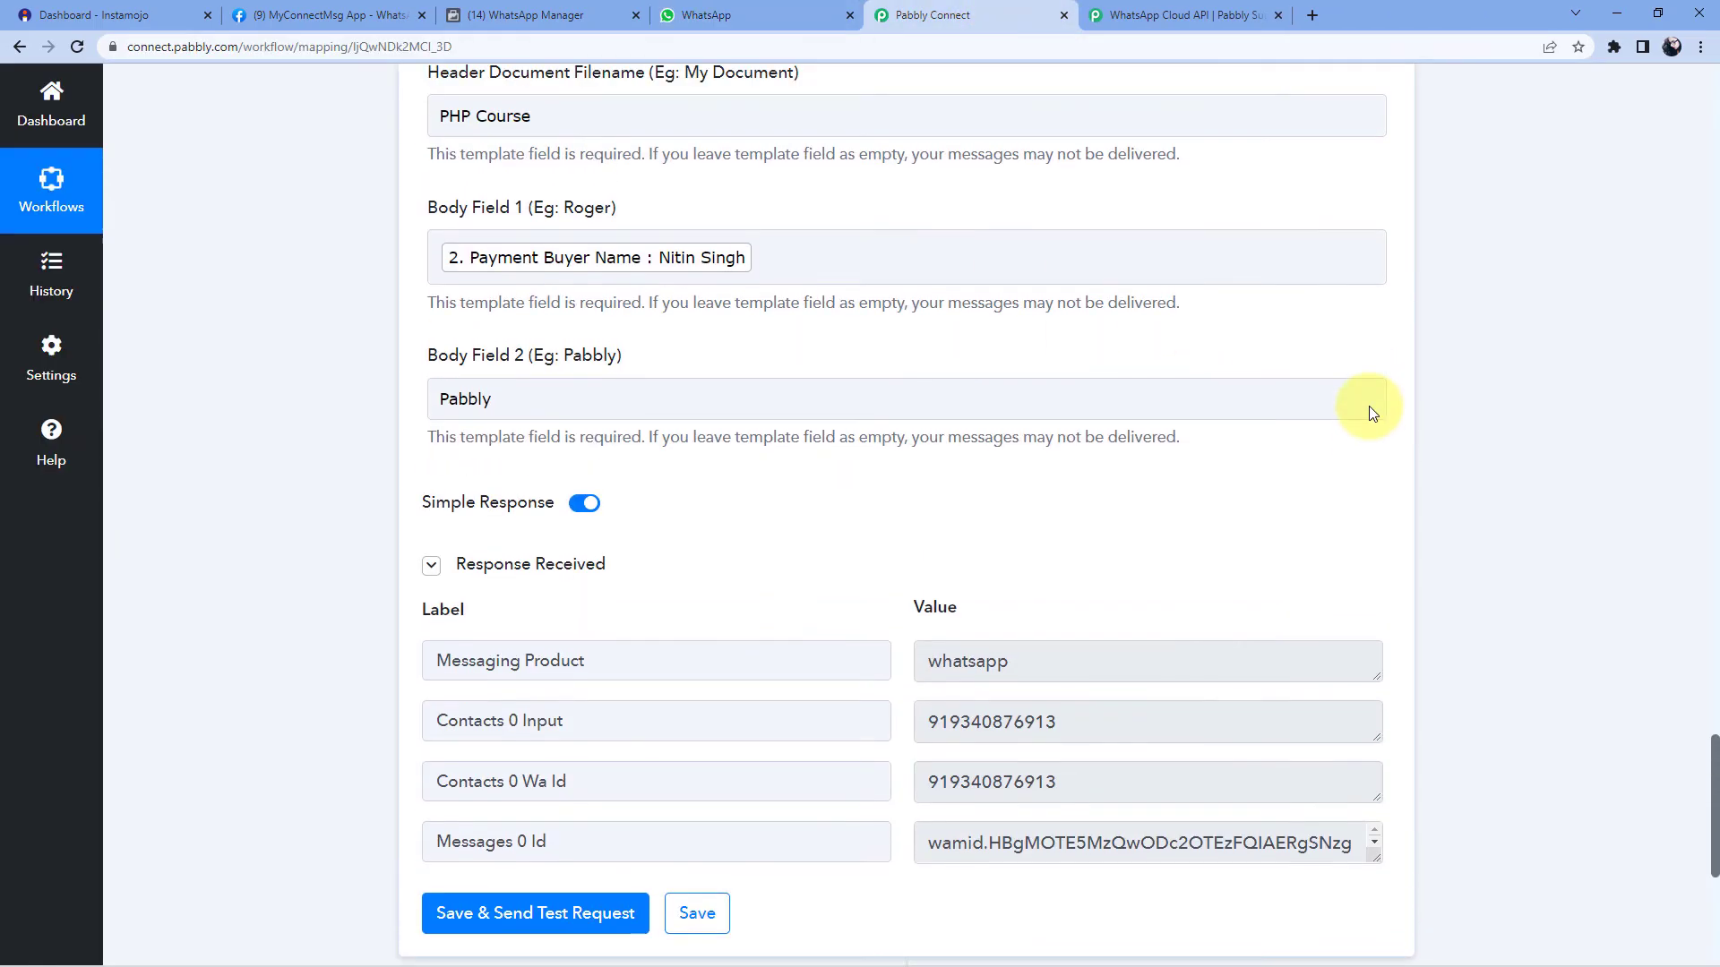
scroll(1422, 427, "up", 6)
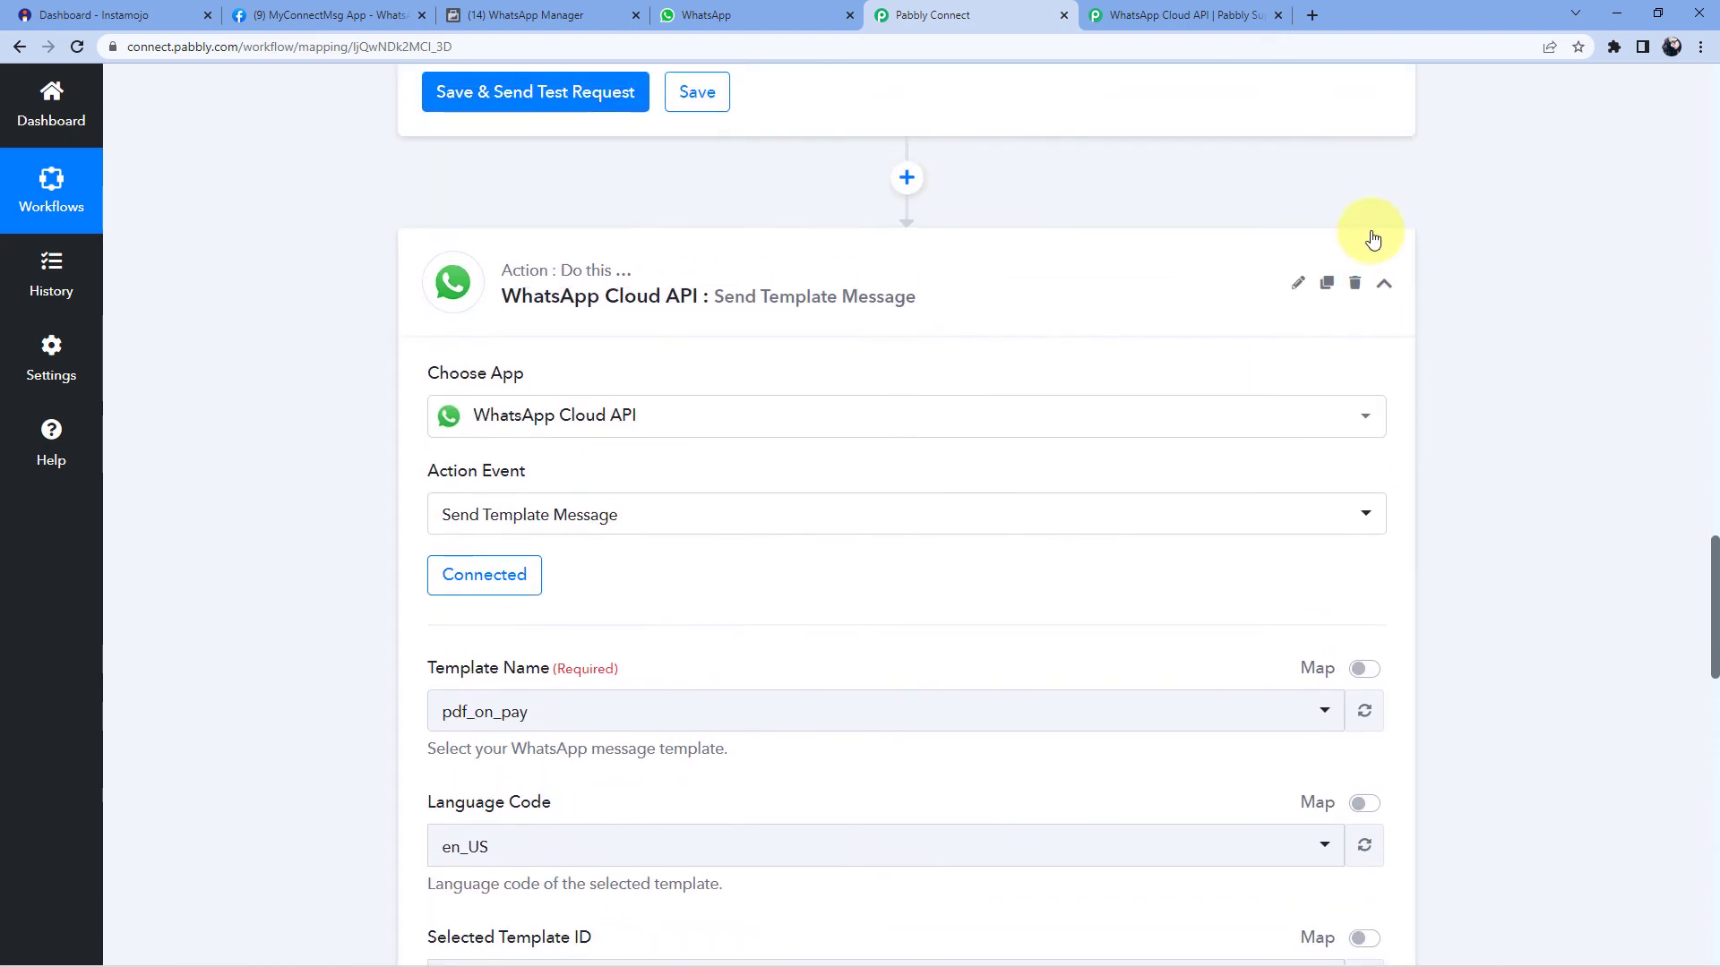
left_click(1387, 279)
scroll(1436, 345, "up", 11)
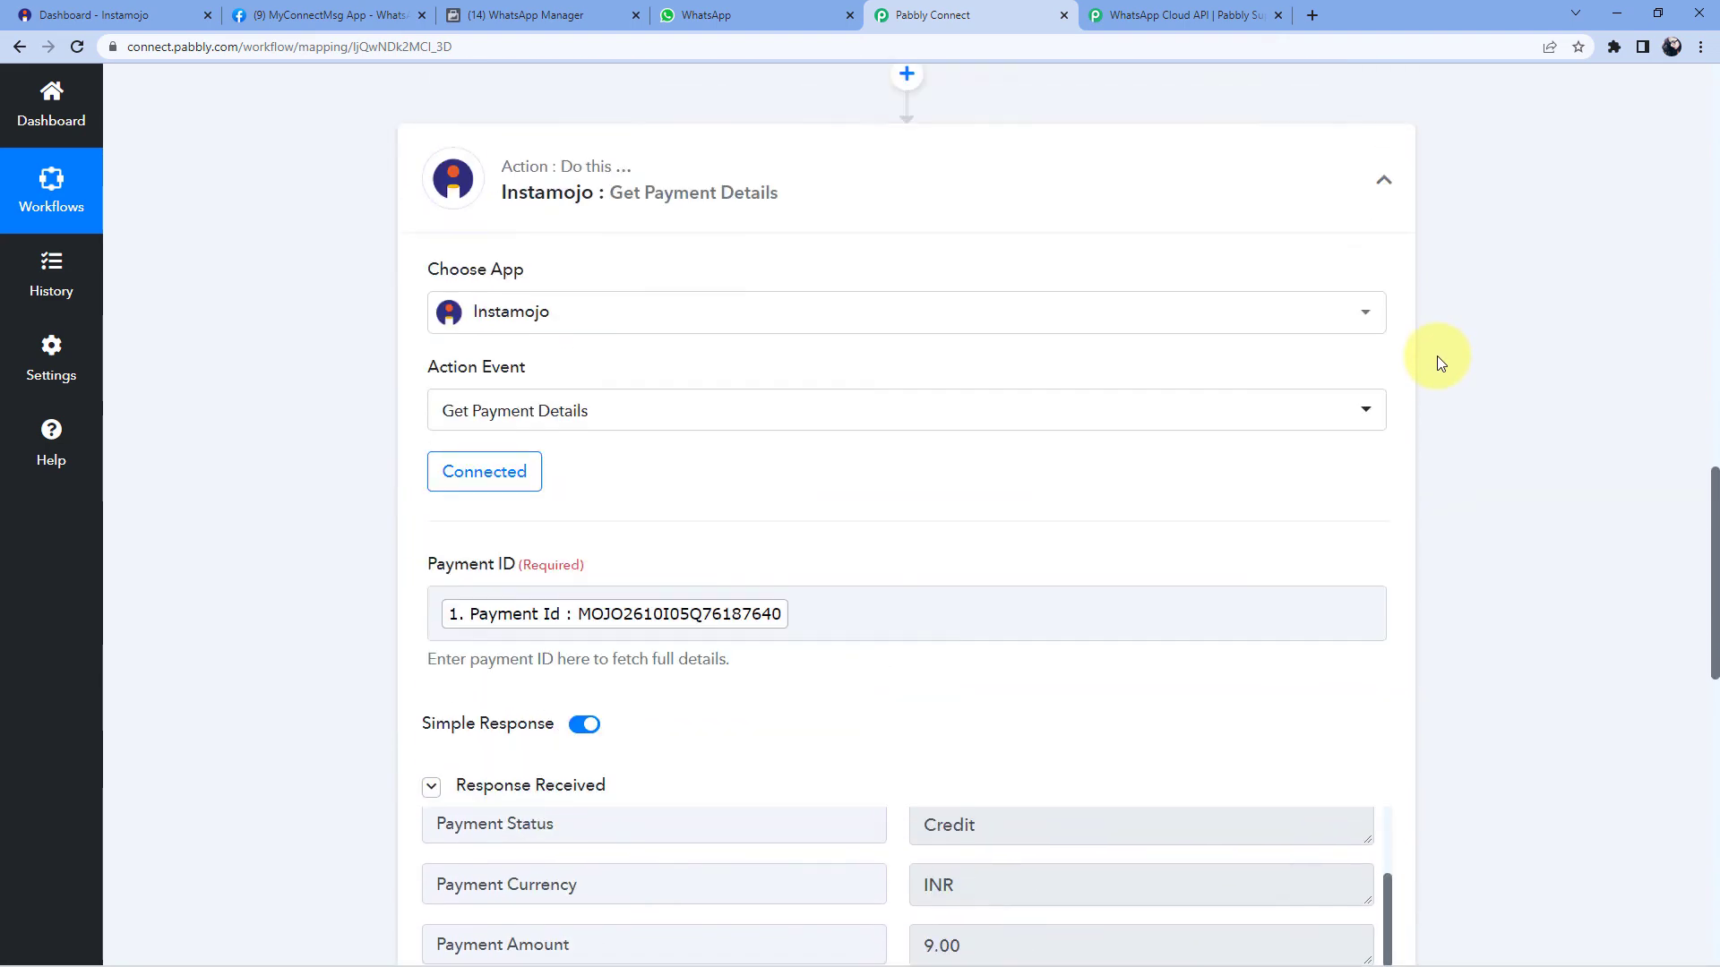
scroll(1431, 423, "up", 15)
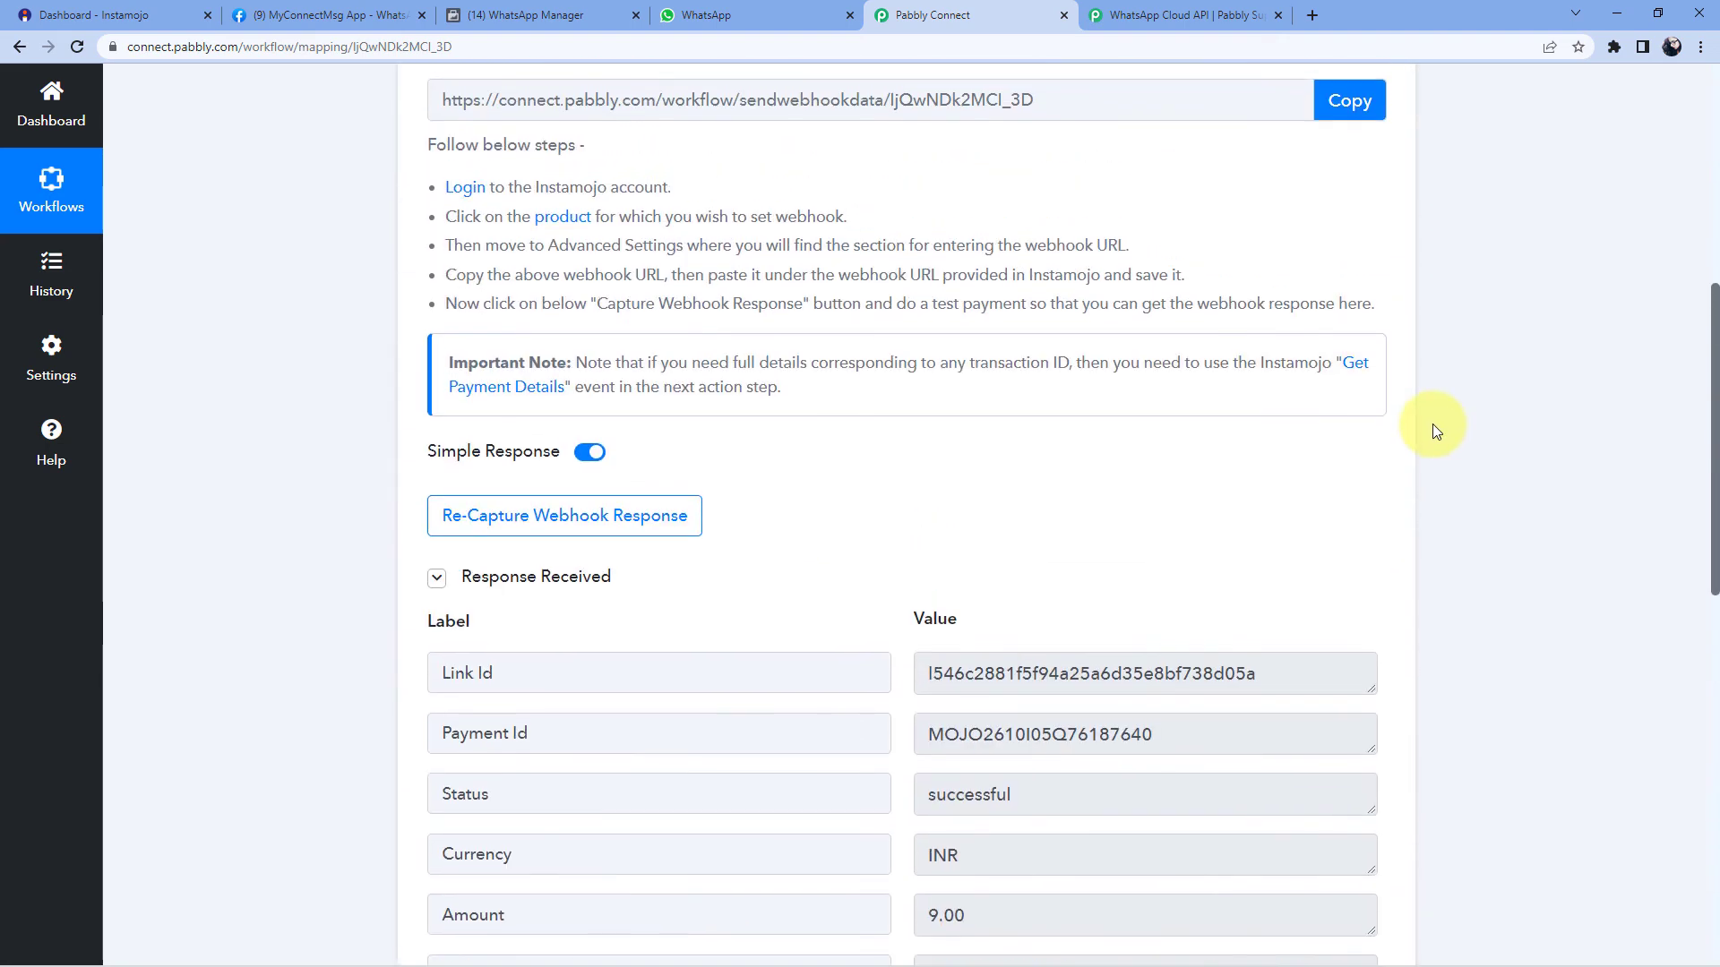
left_click(1384, 374)
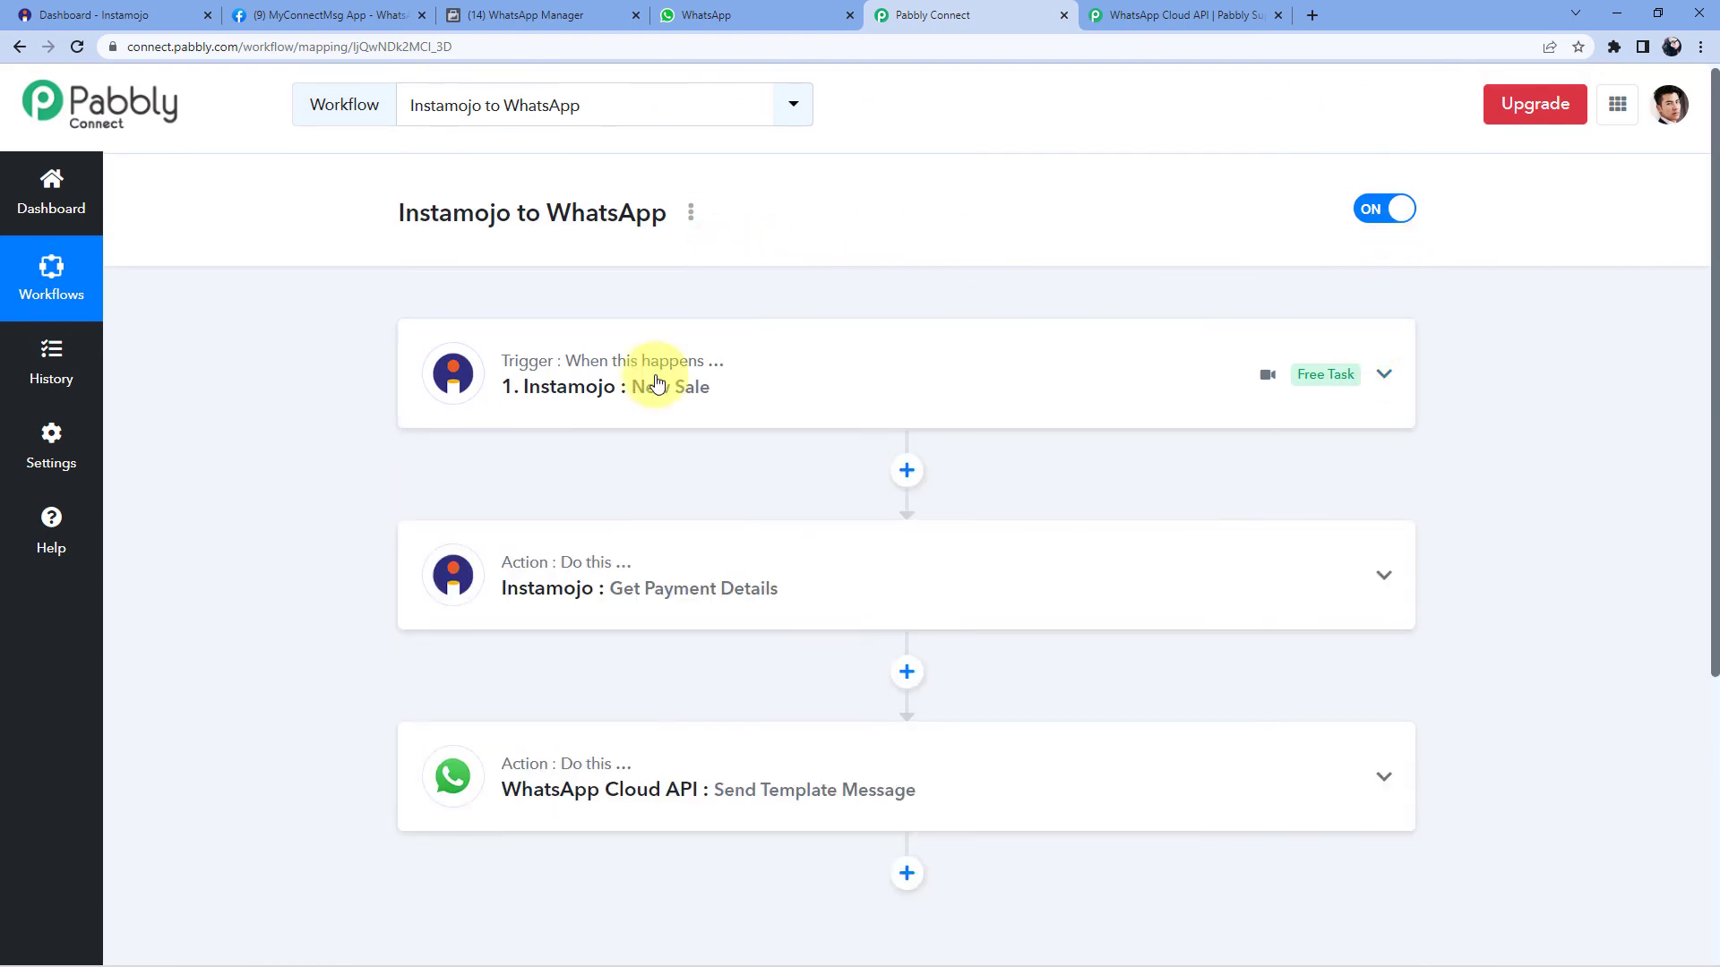
left_click(121, 9)
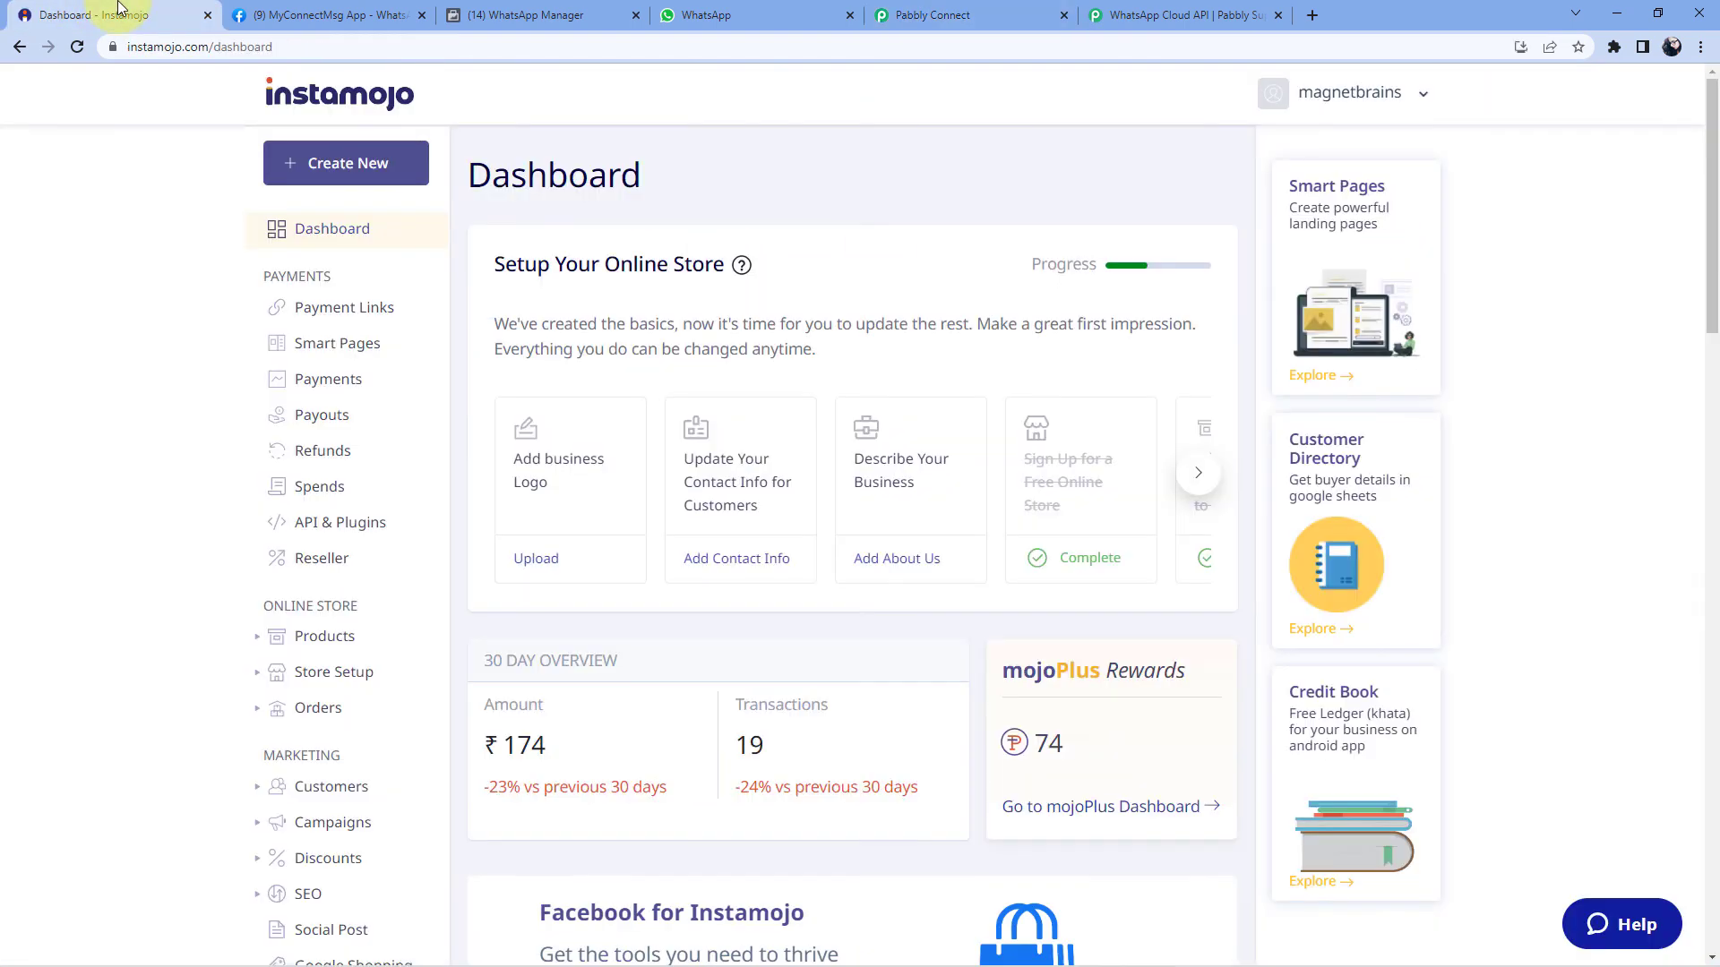
- Copy the PHP Course payment link from Instamojo's Payment Links list
left_click(327, 311)
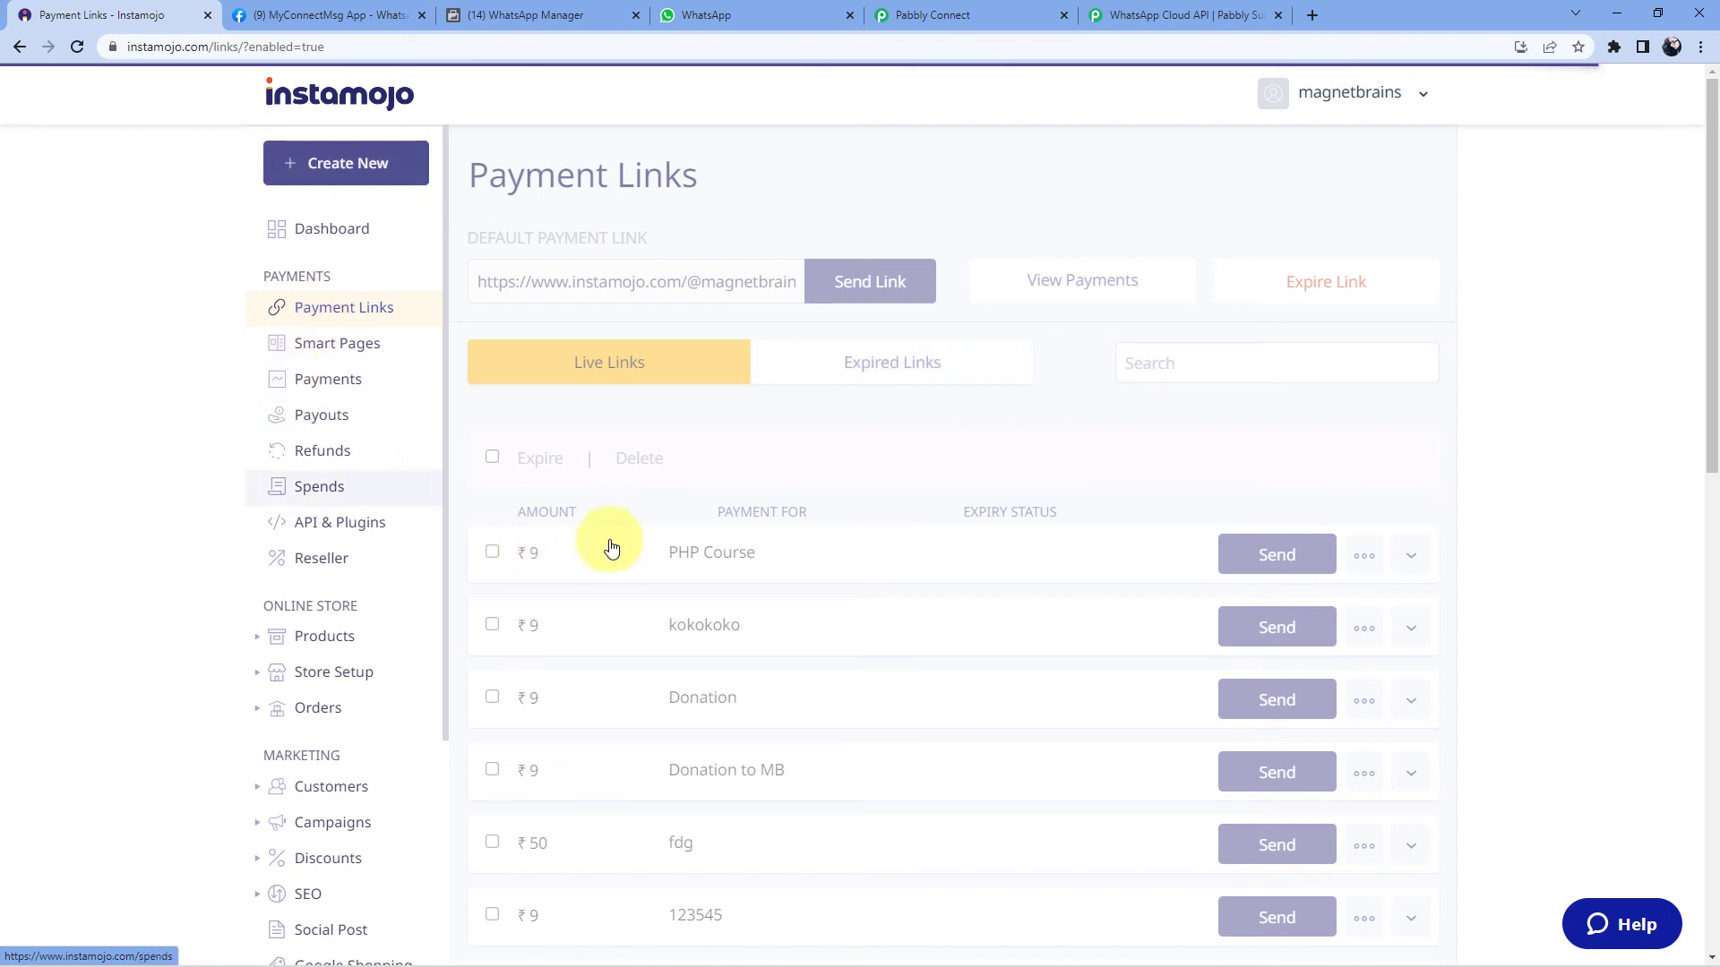
left_click(1363, 554)
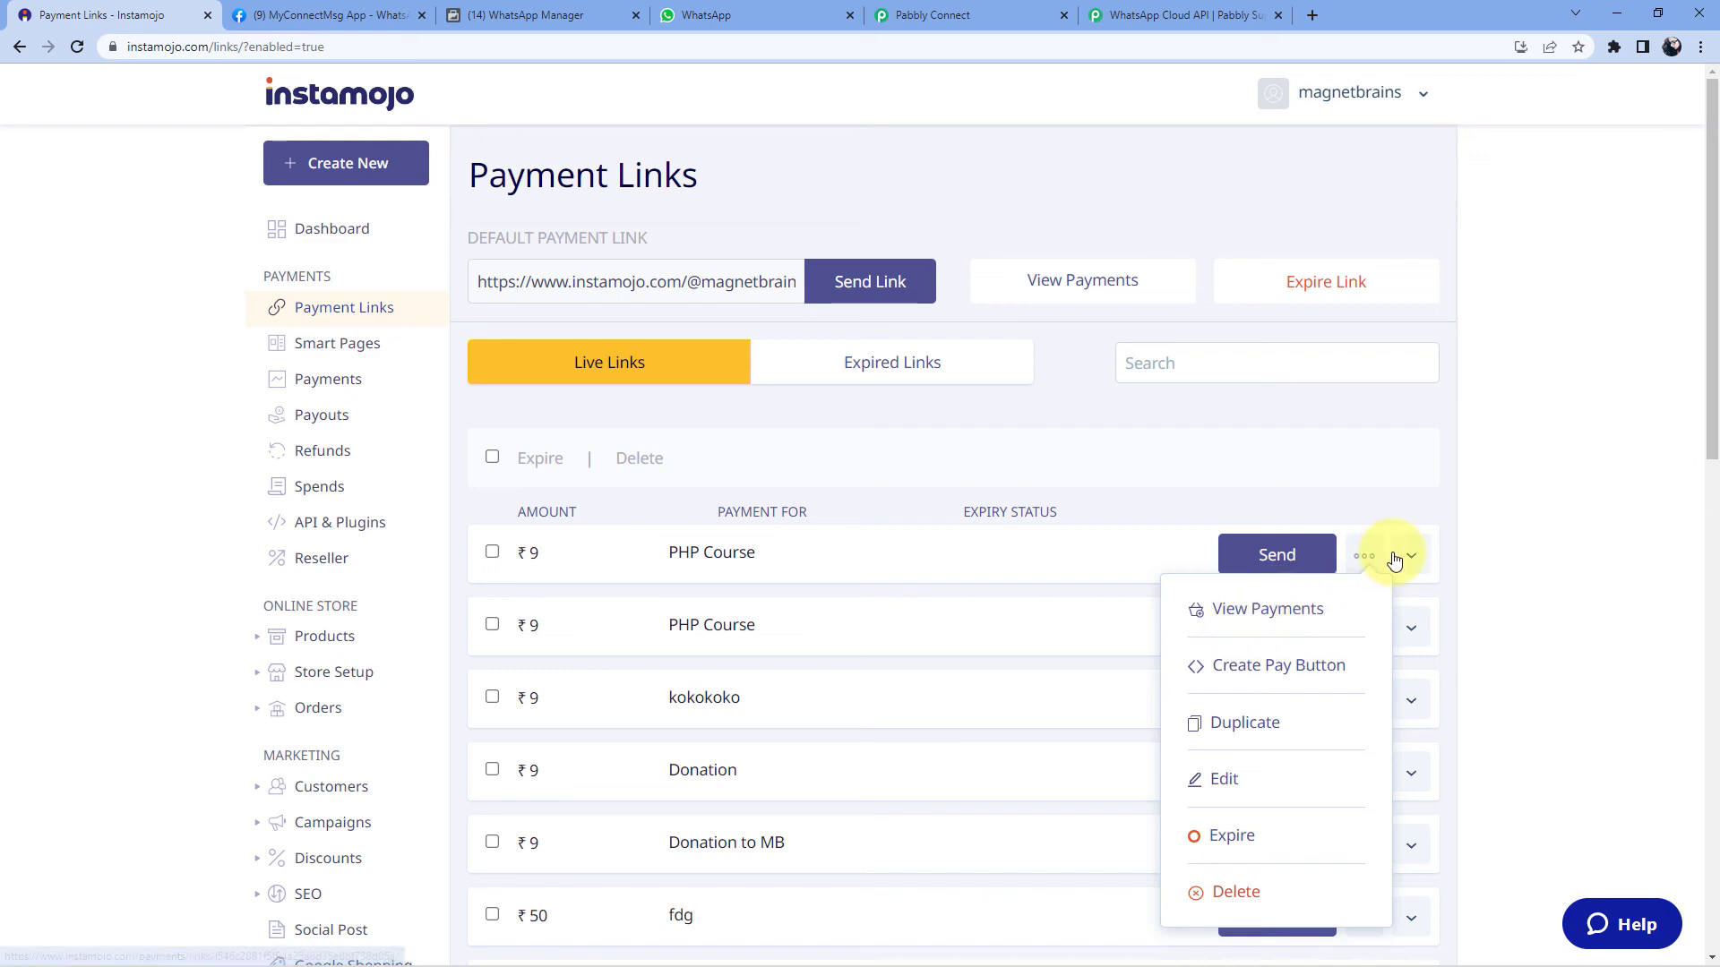
left_click(1292, 557)
left_click(970, 236)
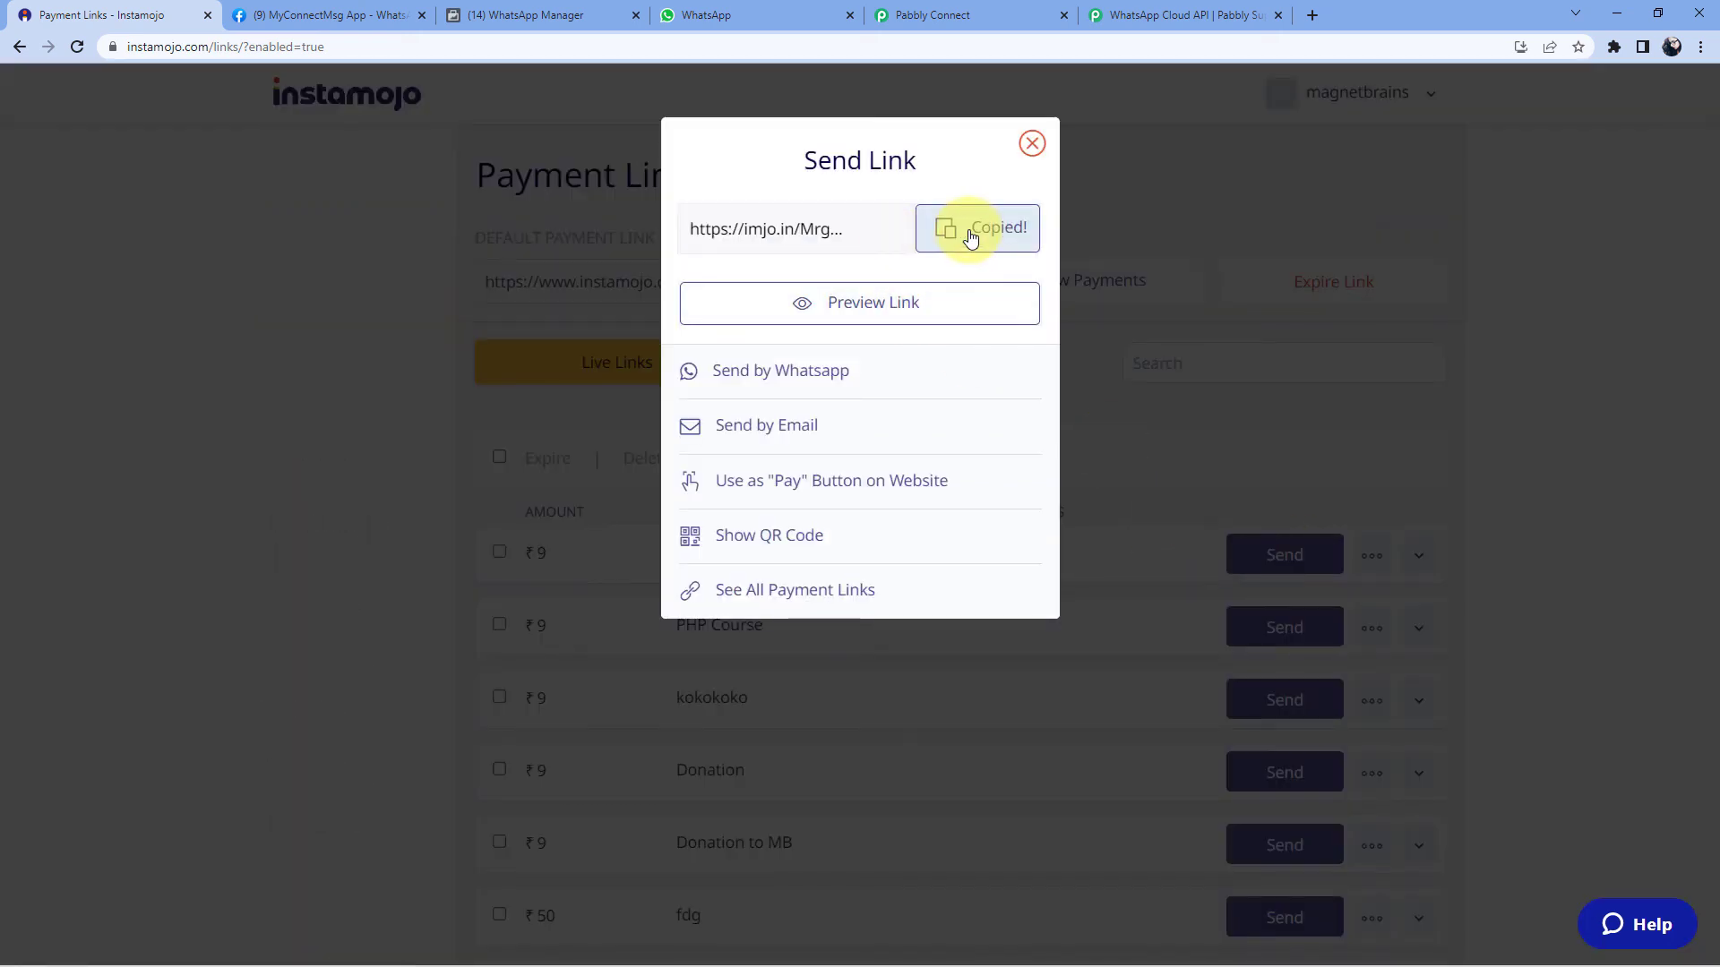
- Paste the PHP Course link into a new private browsing window and load it
key("ctrl+shift+n")
key("ctrl+v")
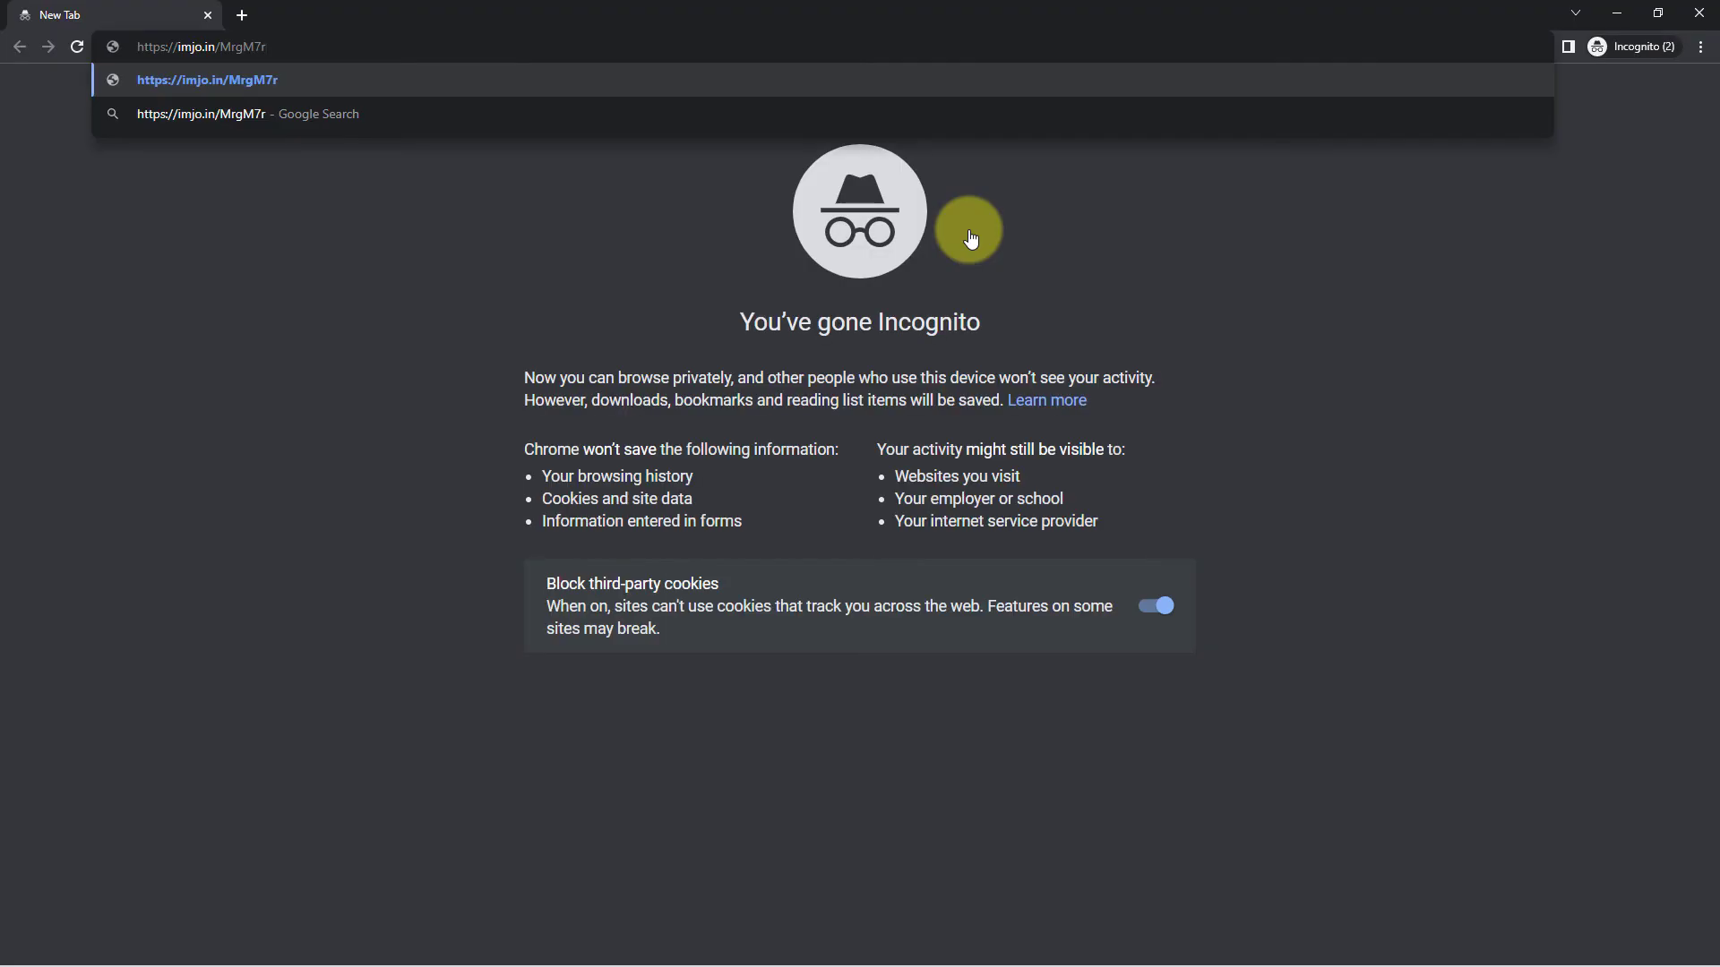
key("Return")
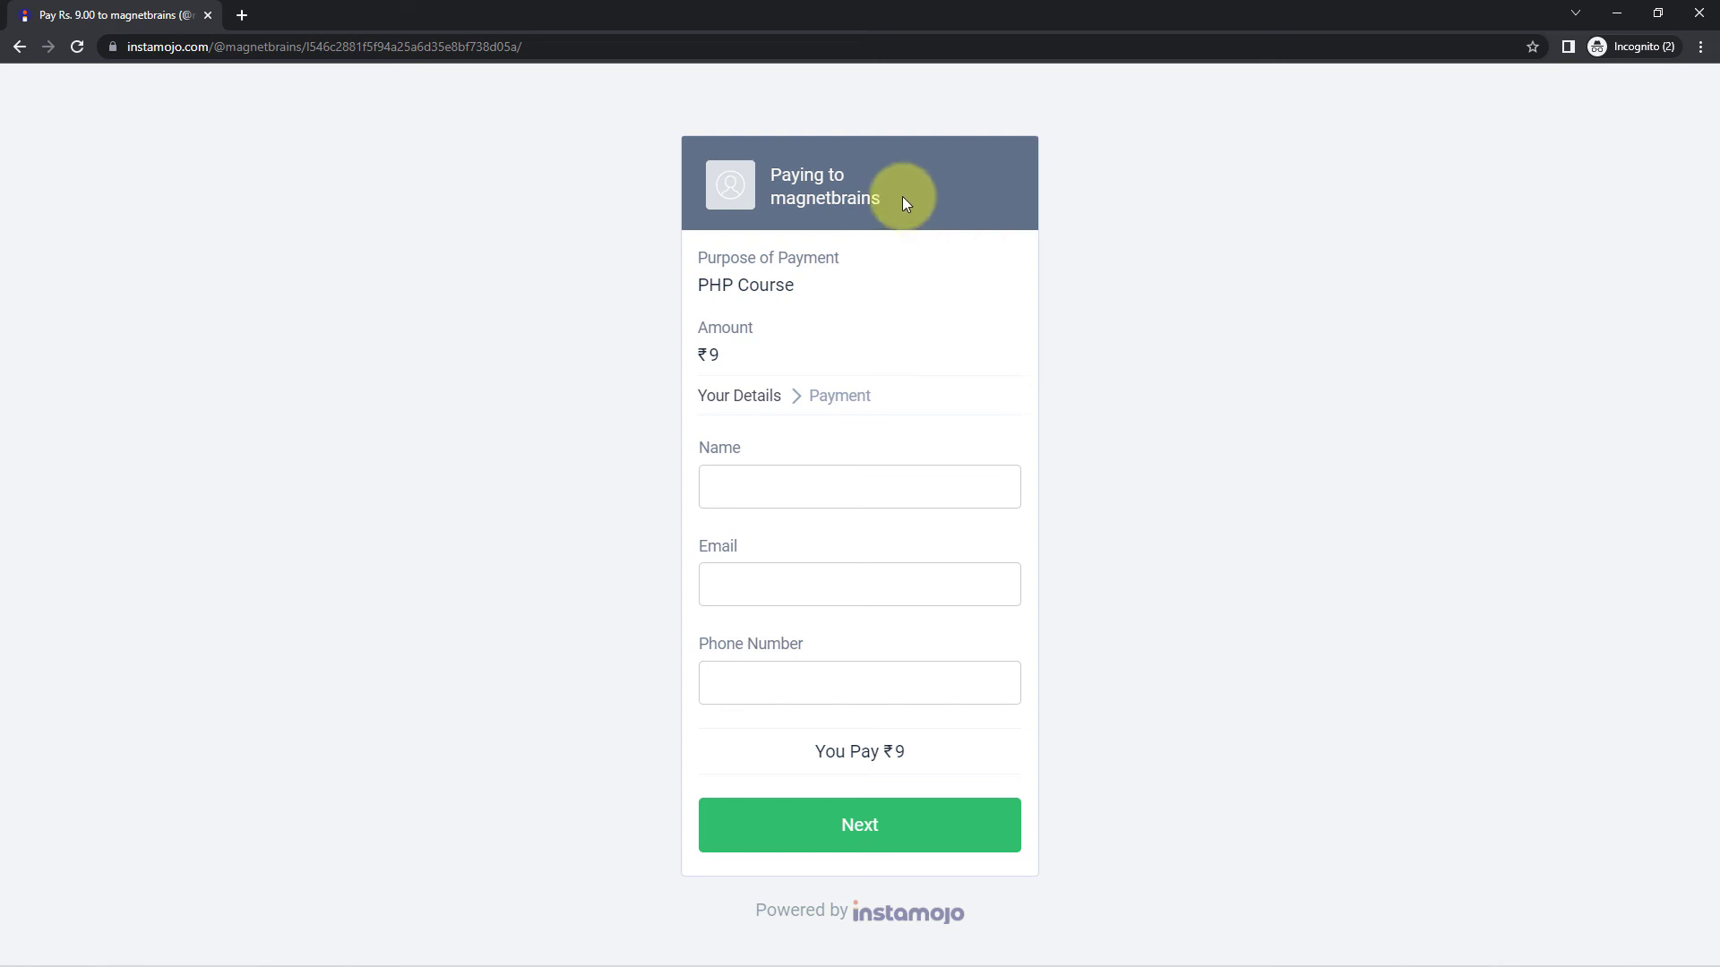
- Enter the buyer's name and details on the ₹9 PHP Course form, pay, and review the receipt's e-mail and phone
left_click(815, 488)
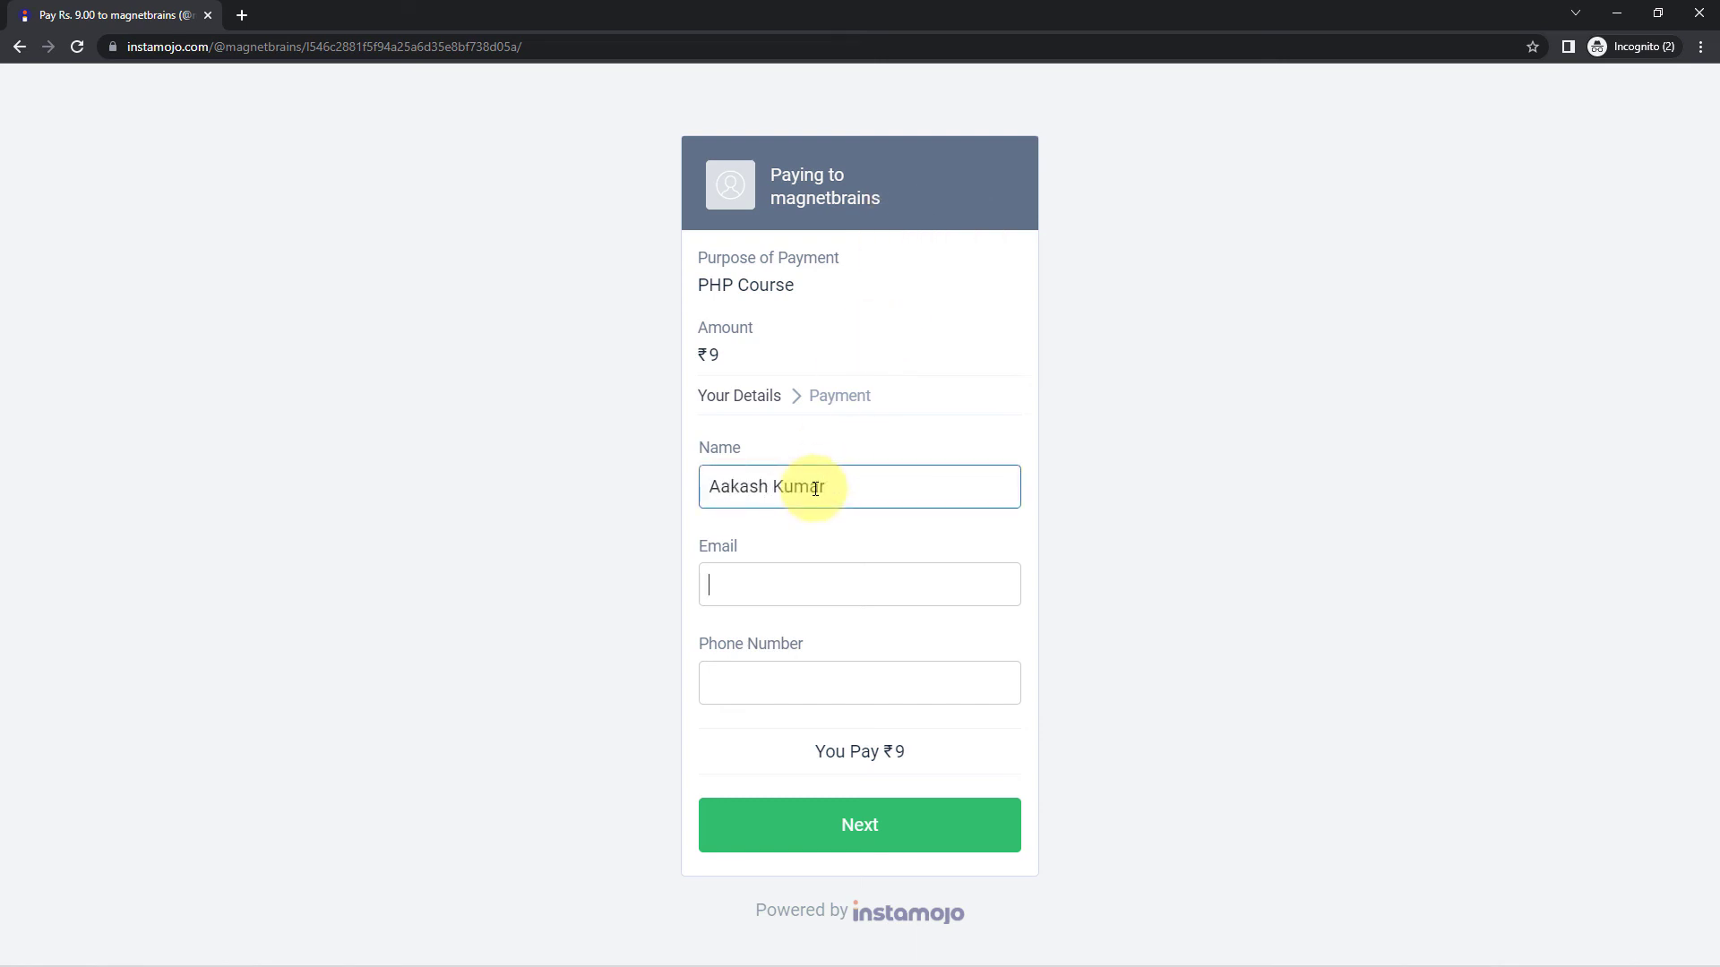
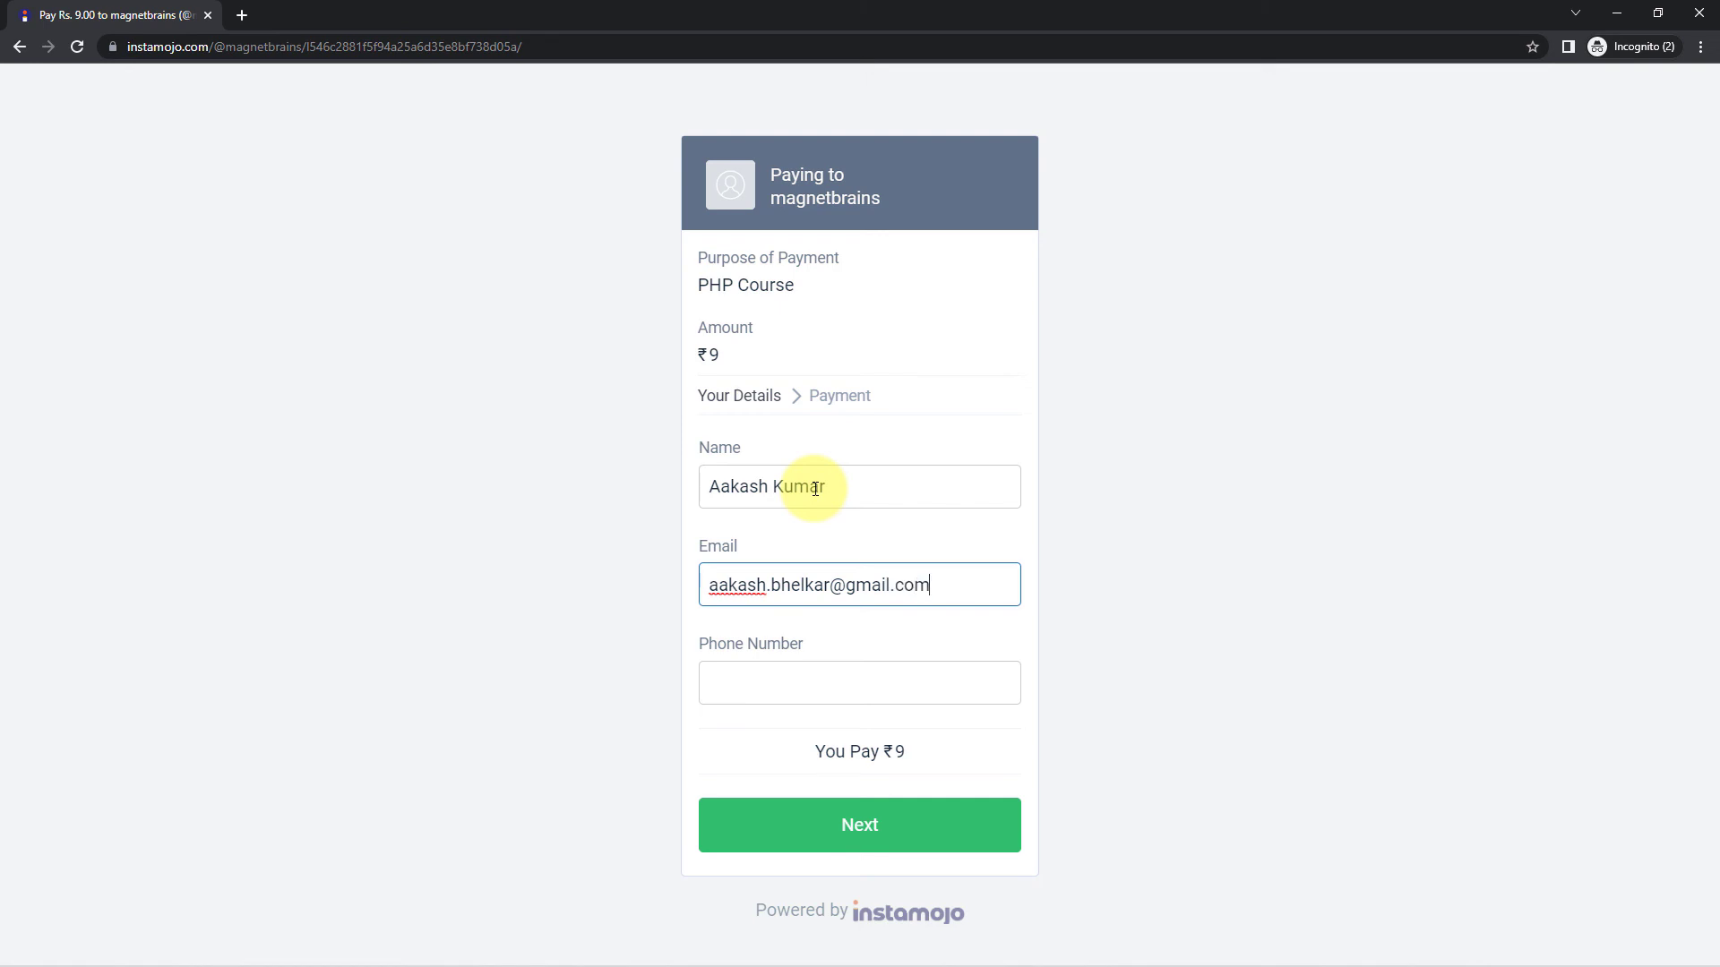
key("Tab")
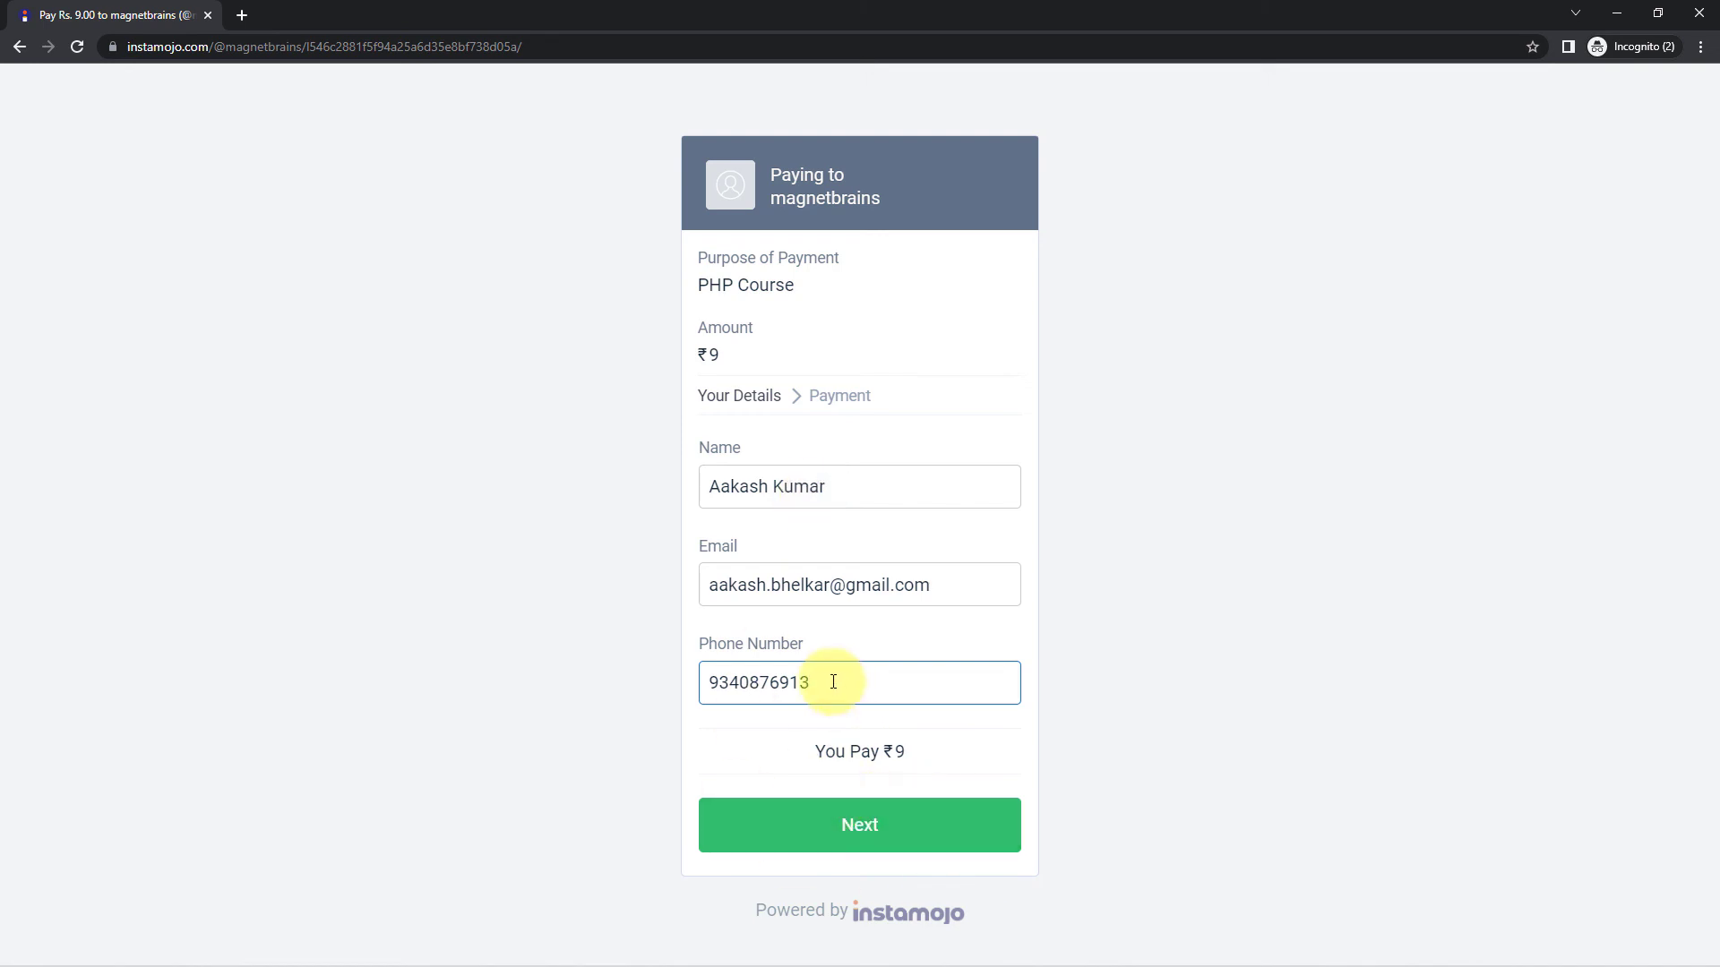
left_click_drag(830, 683, 599, 695)
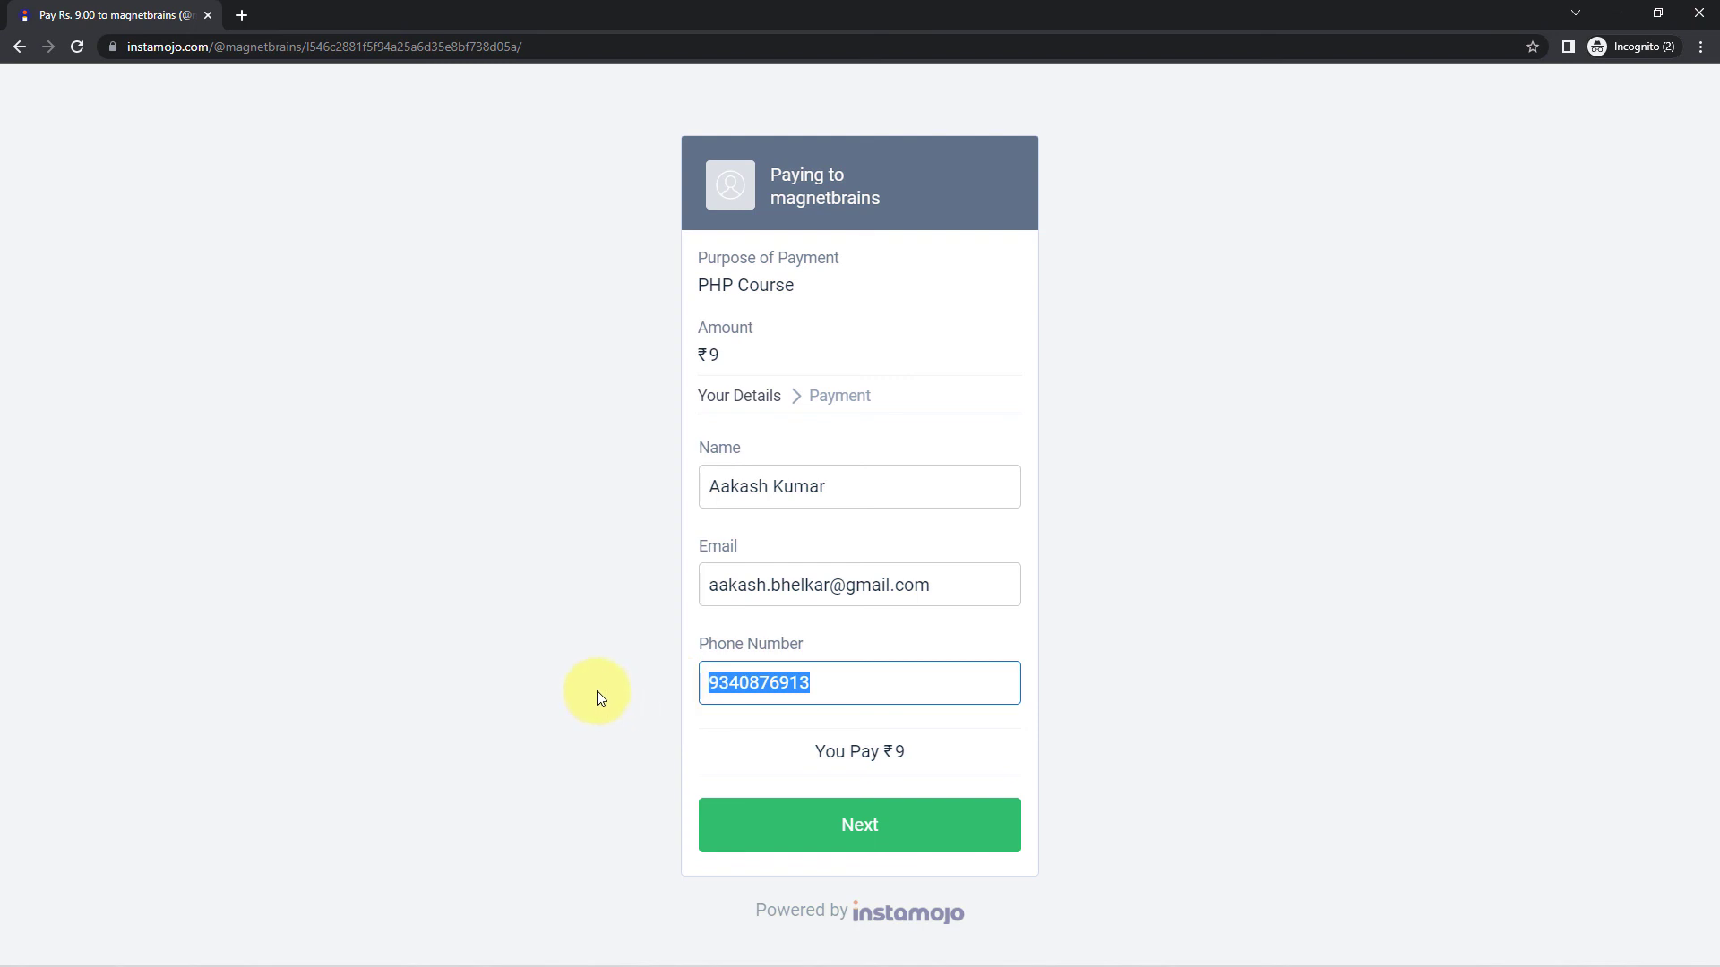
left_click(597, 695)
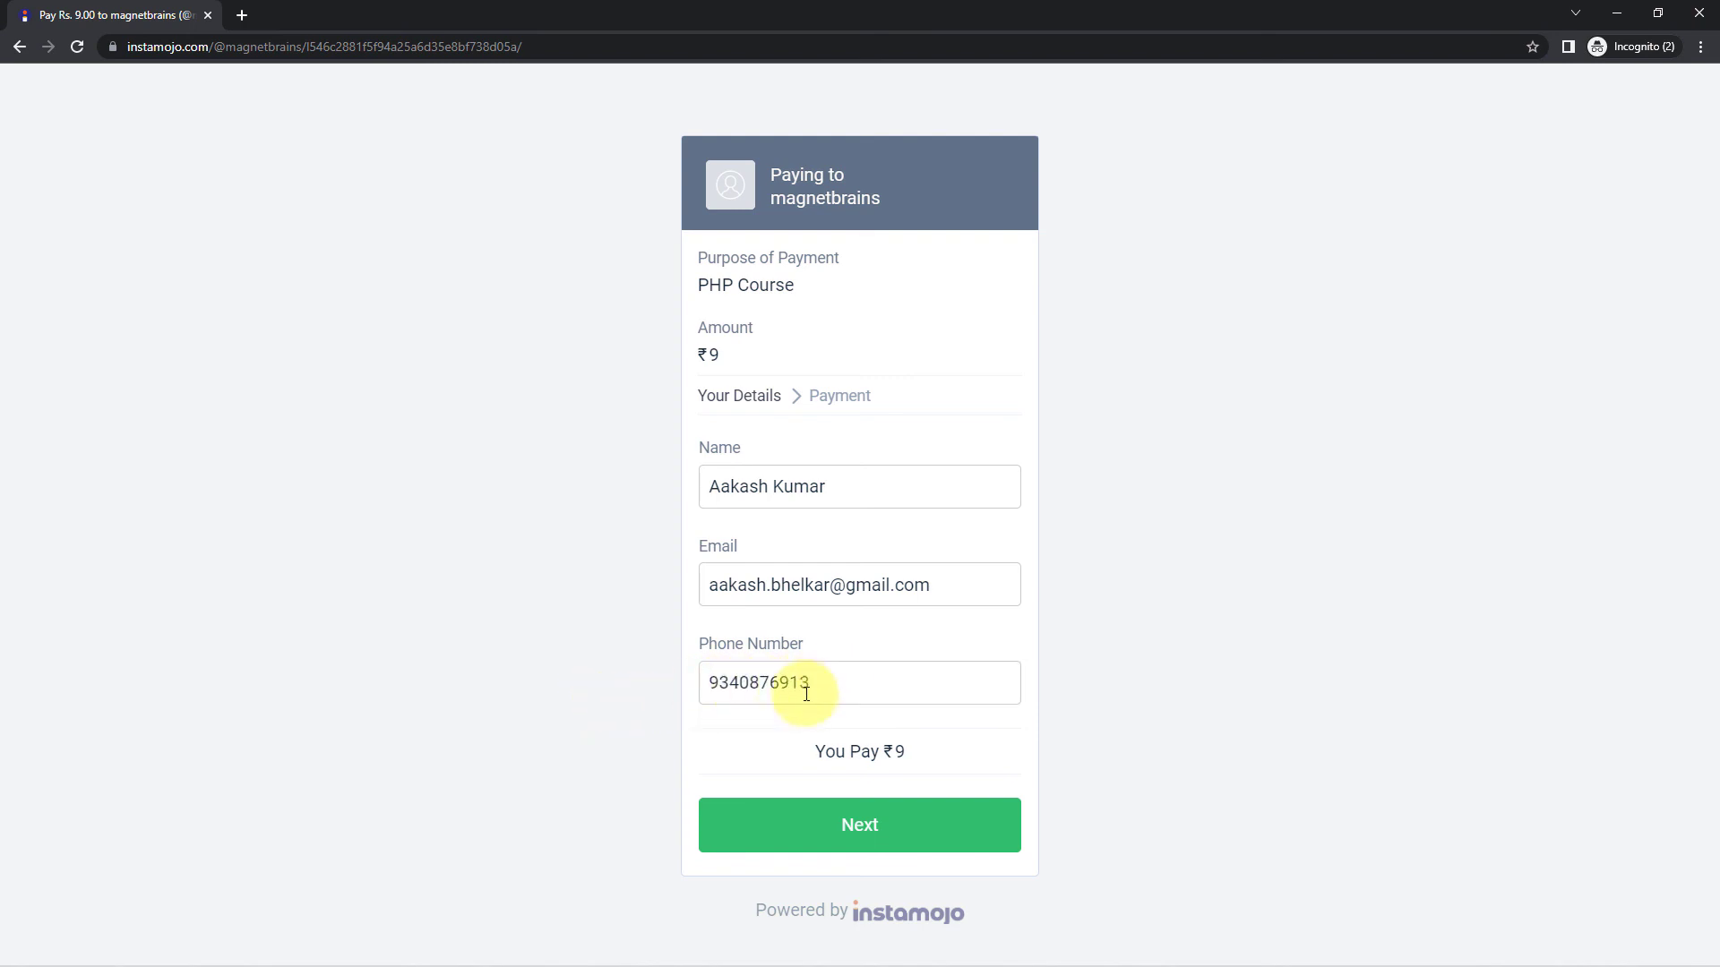
left_click(910, 823)
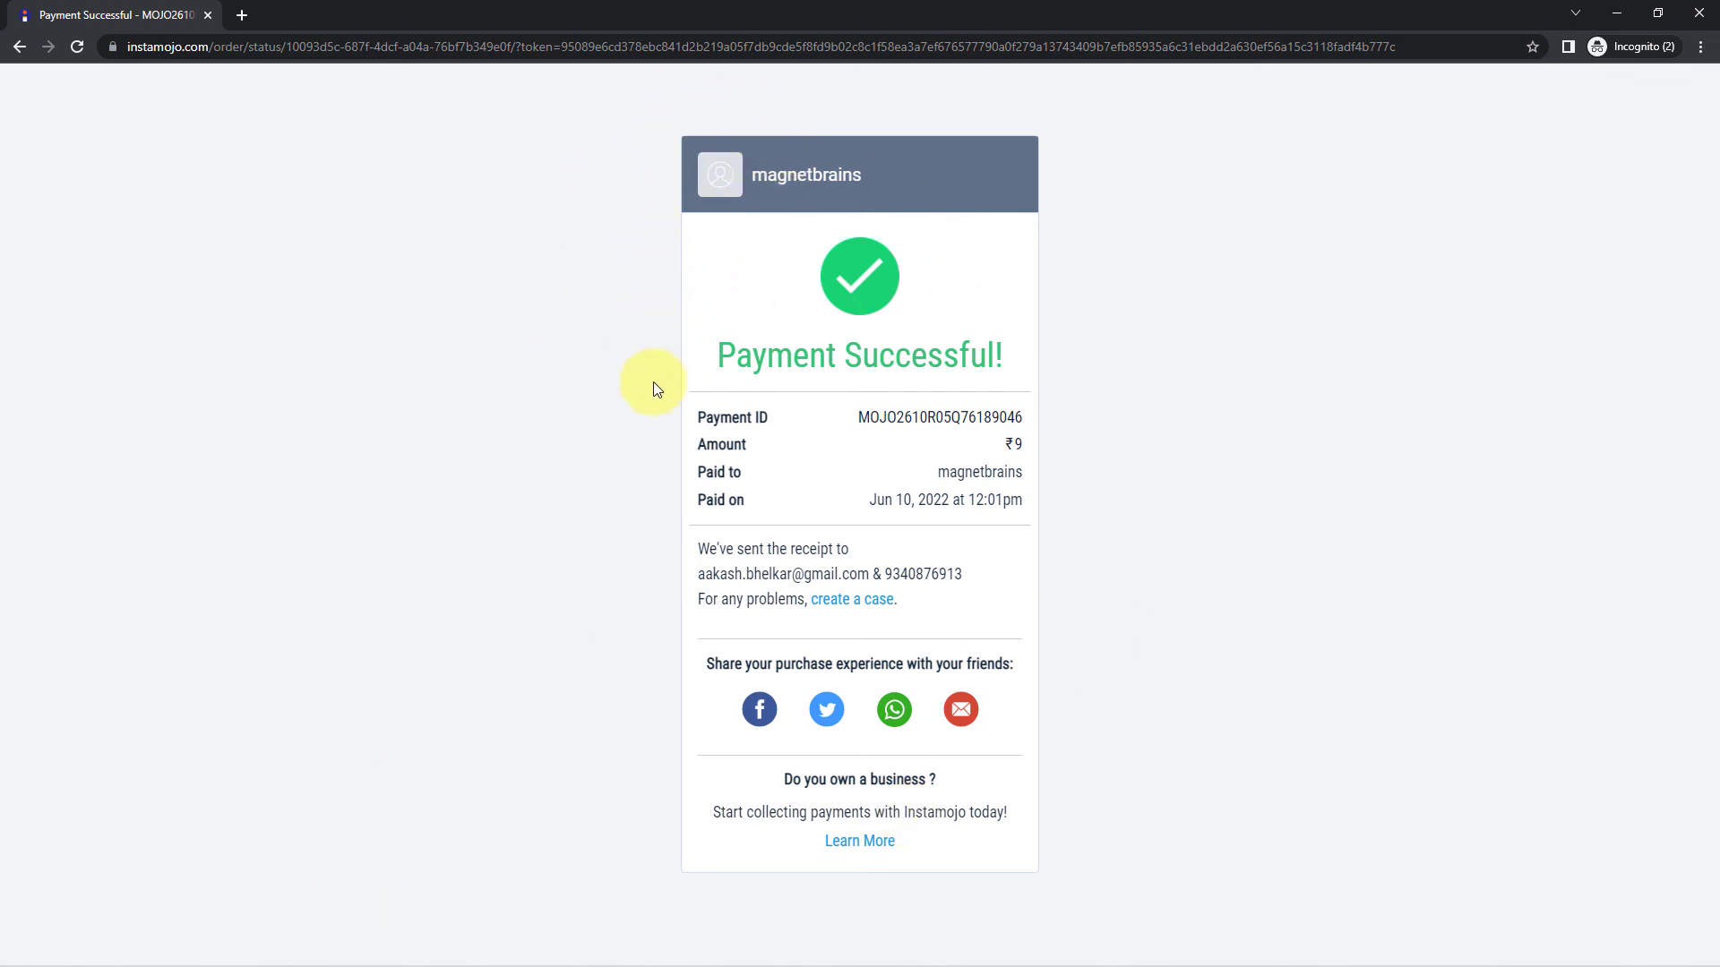
left_click_drag(698, 573, 886, 568)
double_click(922, 572)
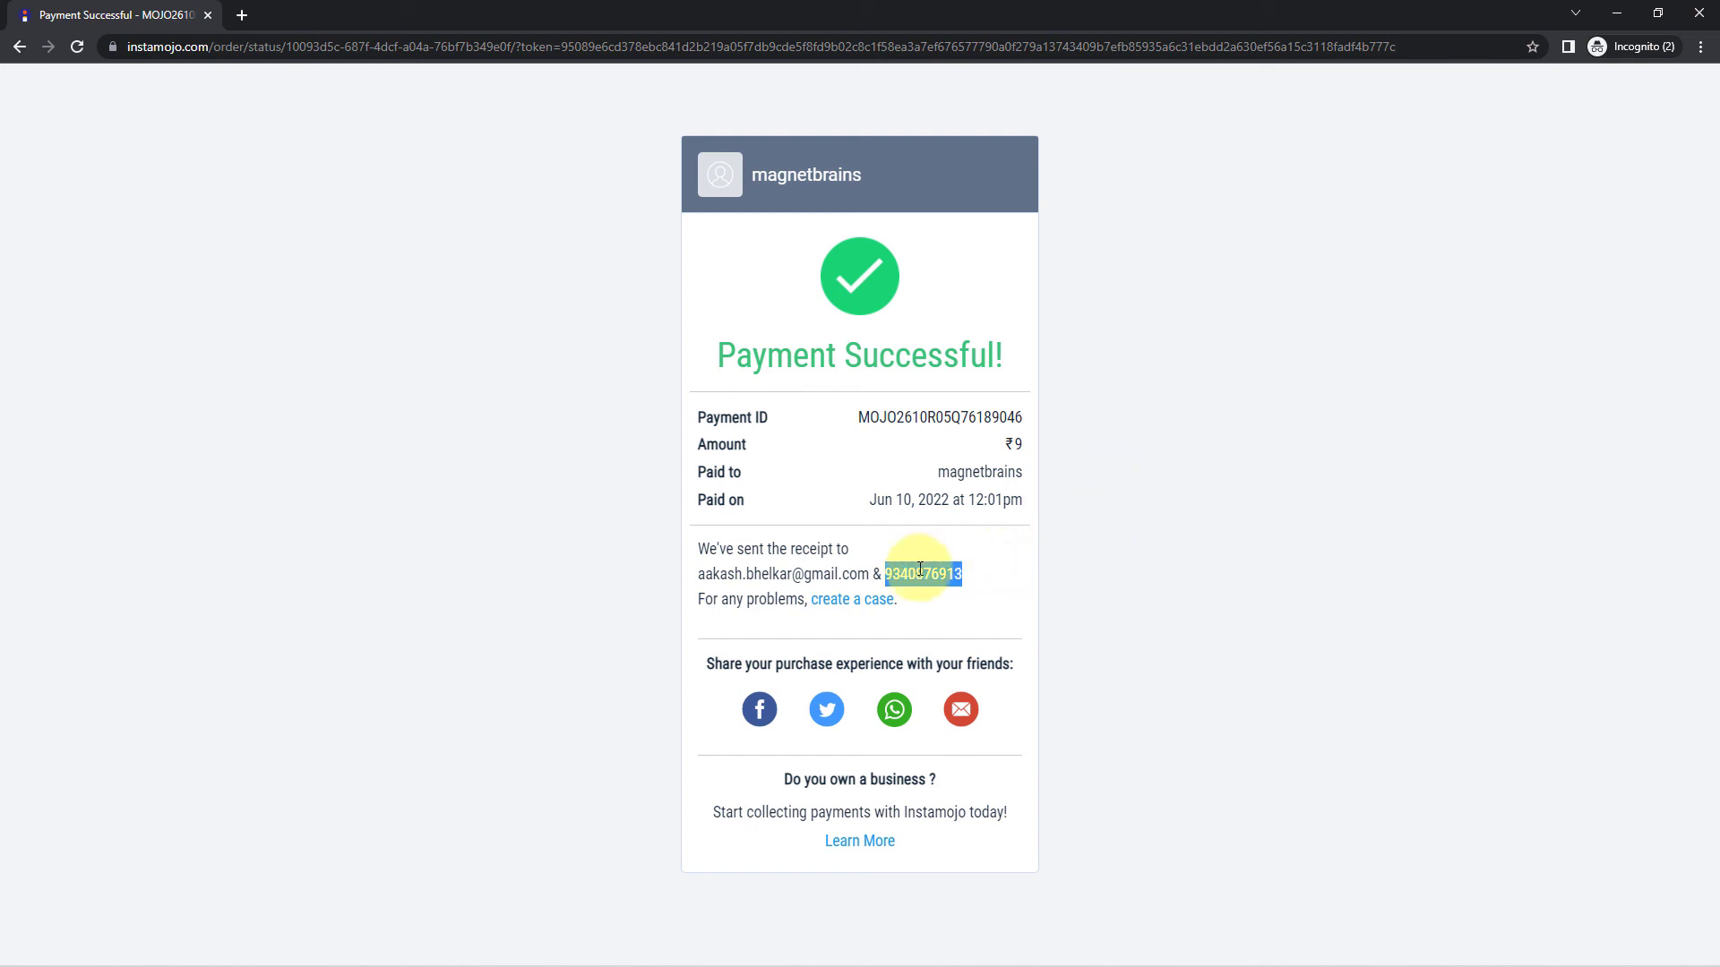
- Reveal WhatsApp Web and check the buyer's name in the new payment message
left_click(1624, 18)
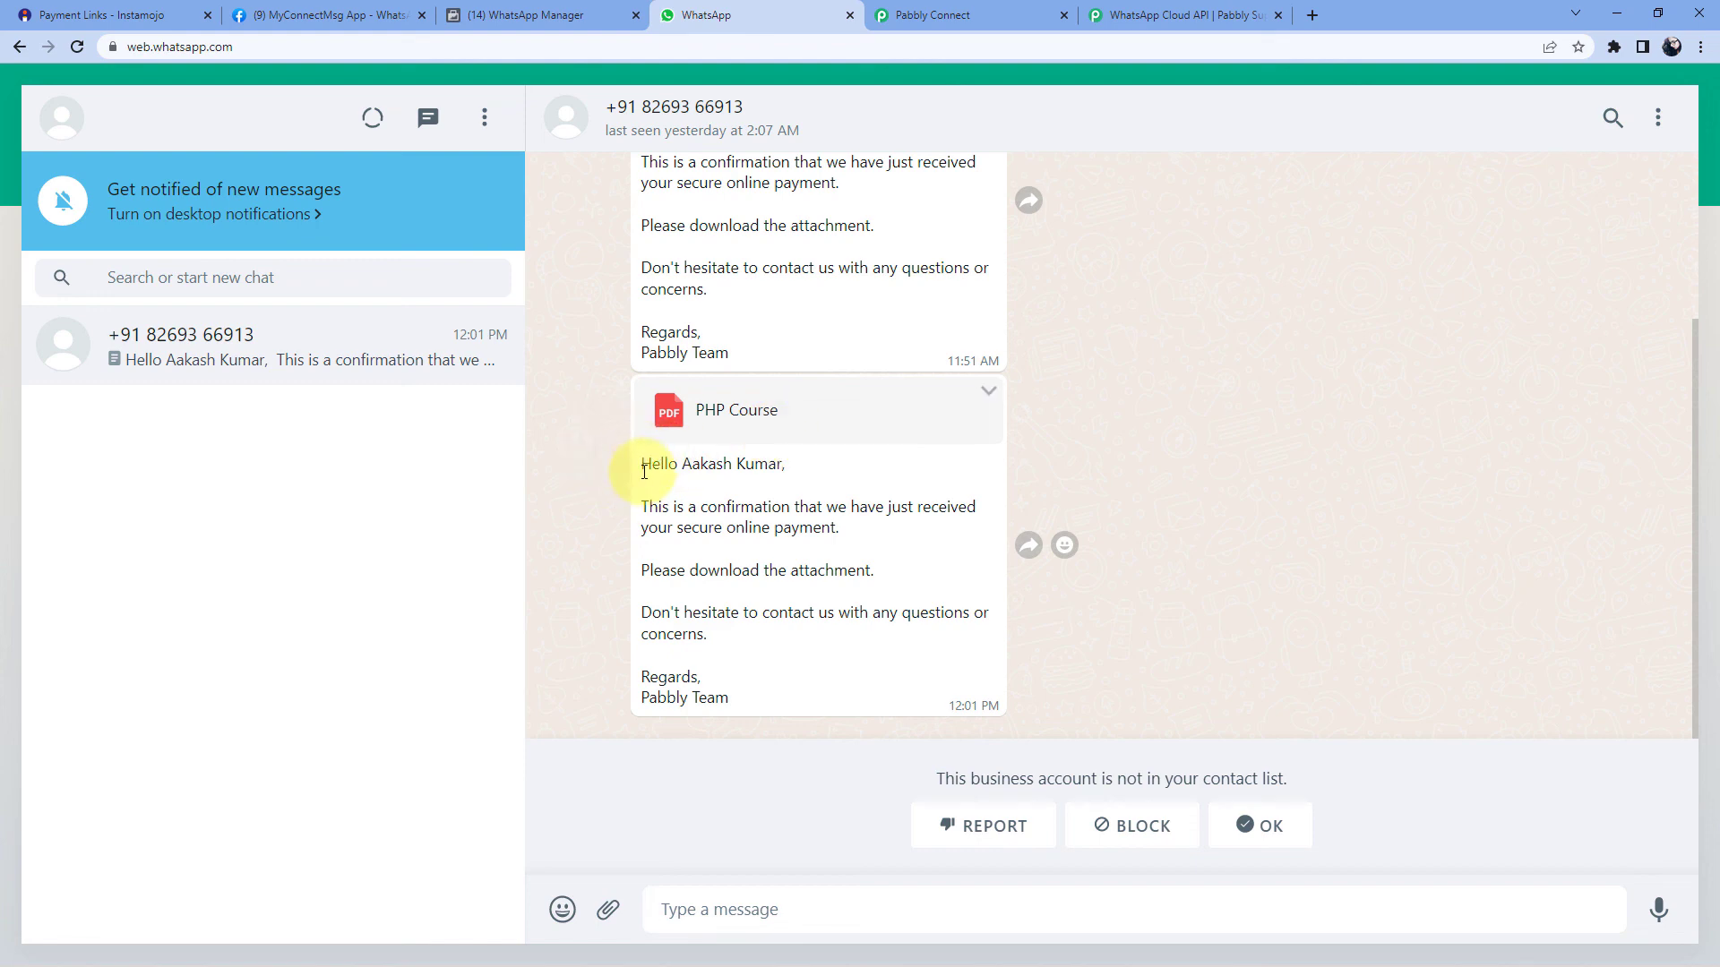
left_click_drag(678, 464, 788, 464)
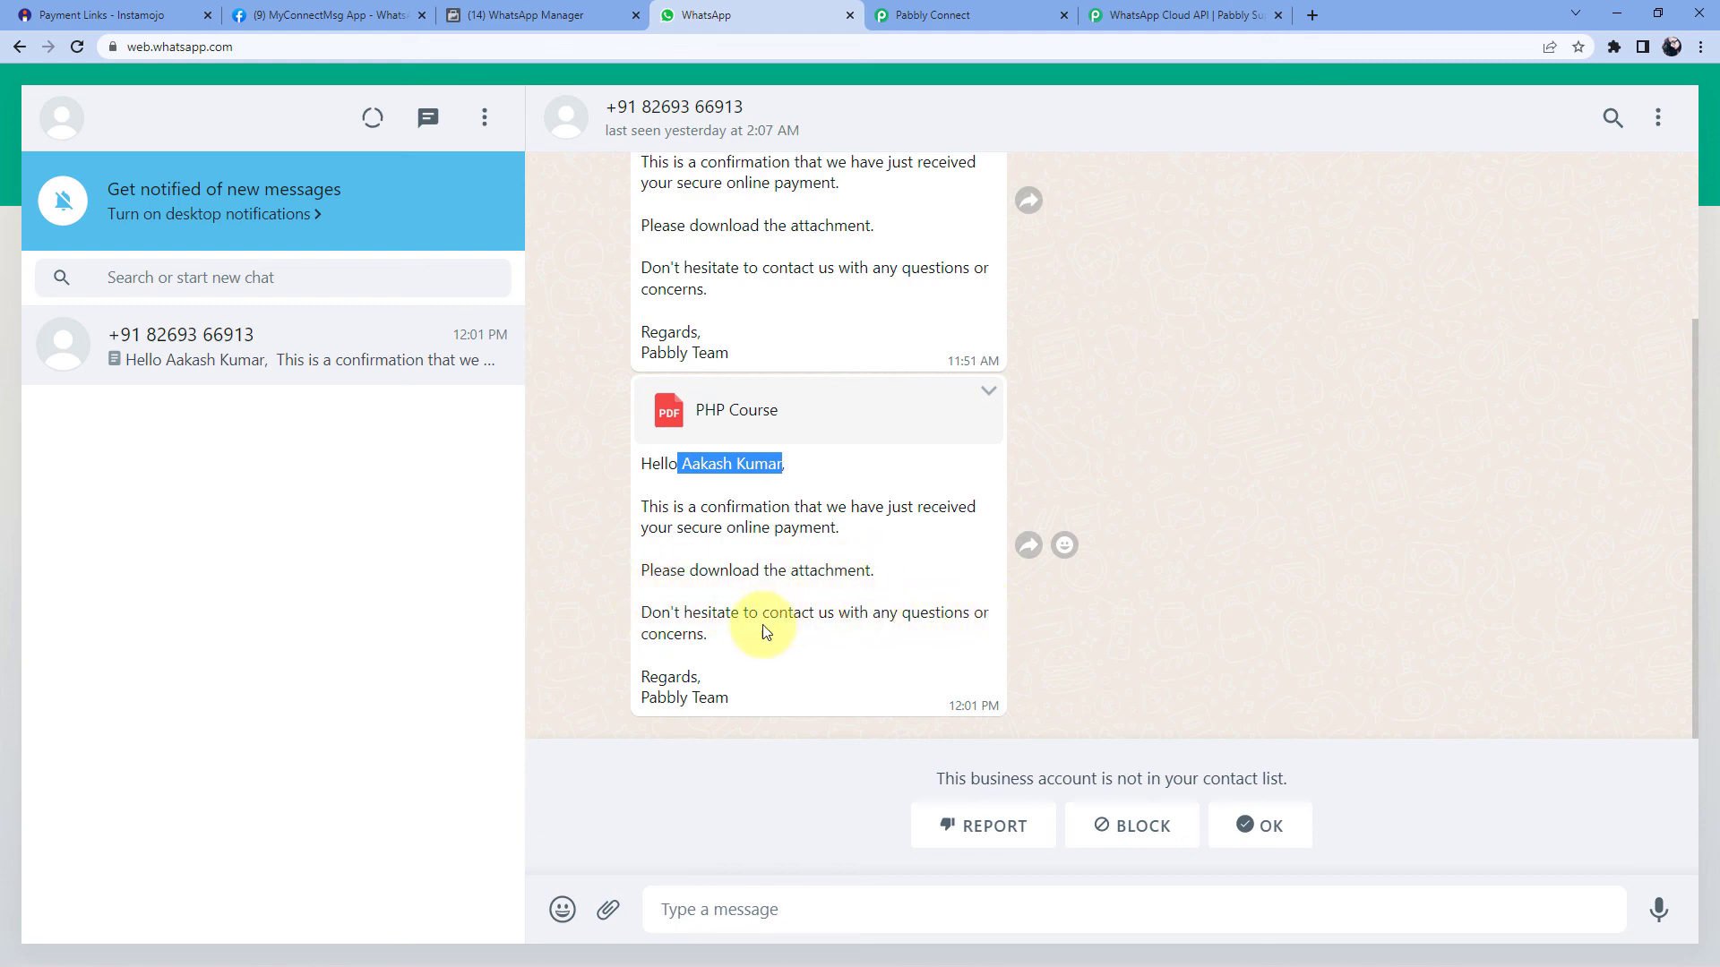
left_click(814, 485)
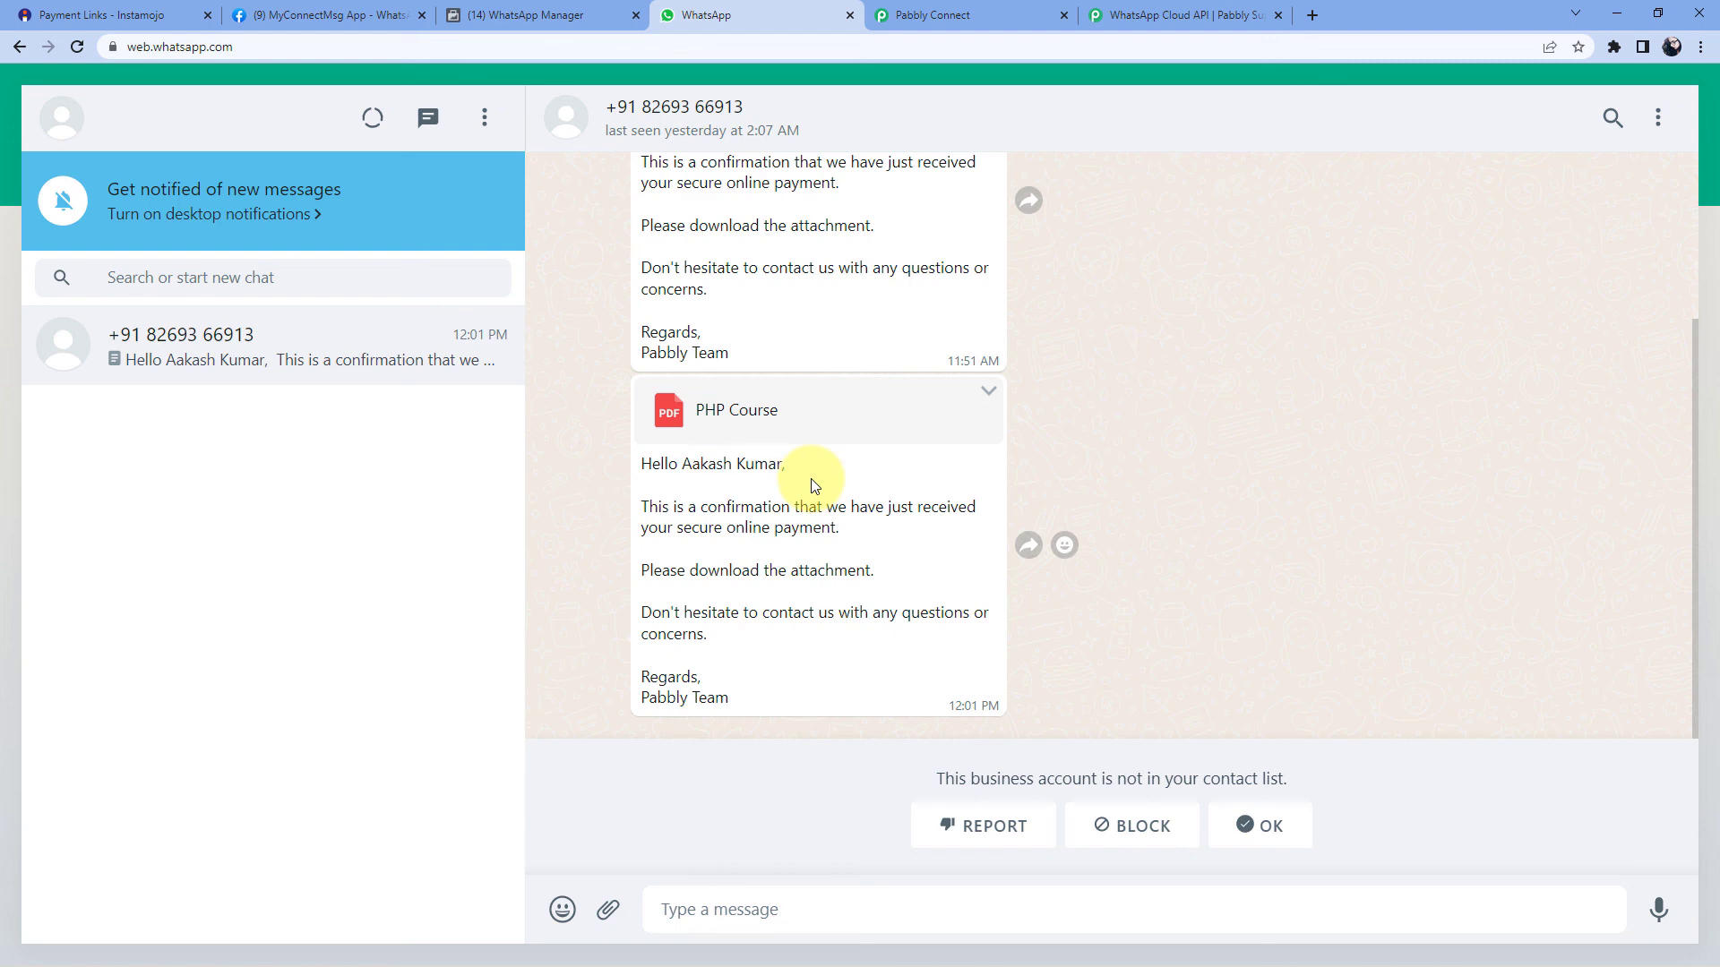
- Download and open the PHP Course PDF, close it, and return to Pabbly Connect
left_click(725, 418)
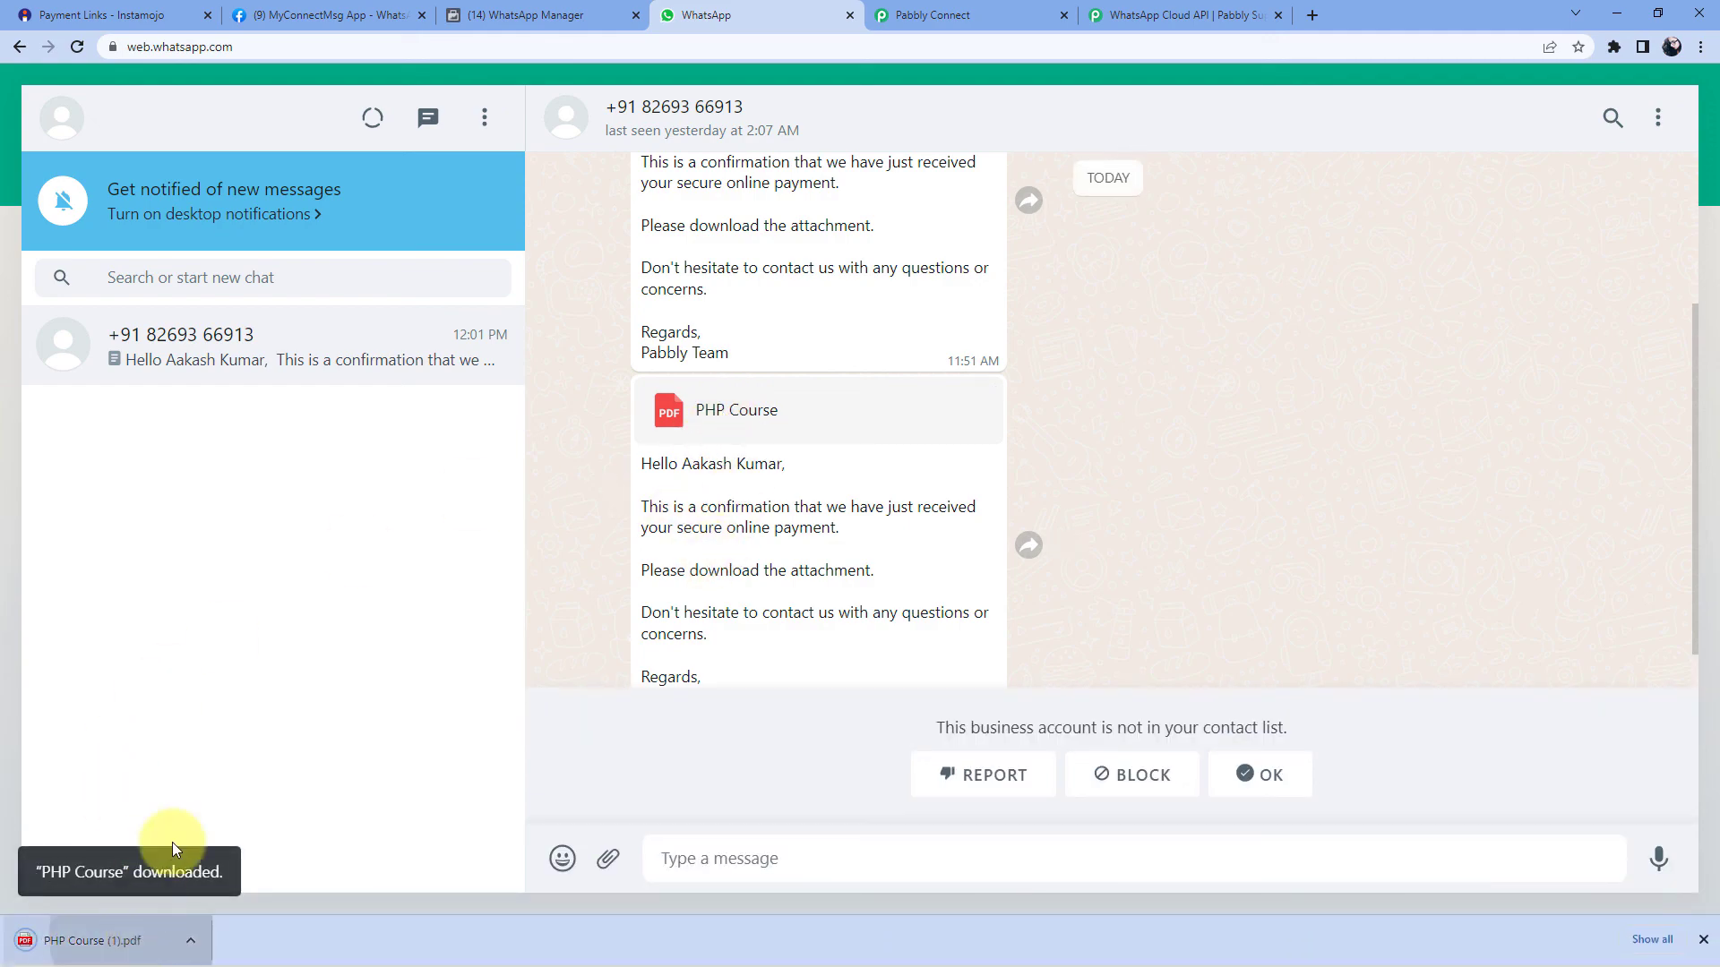
left_click(93, 941)
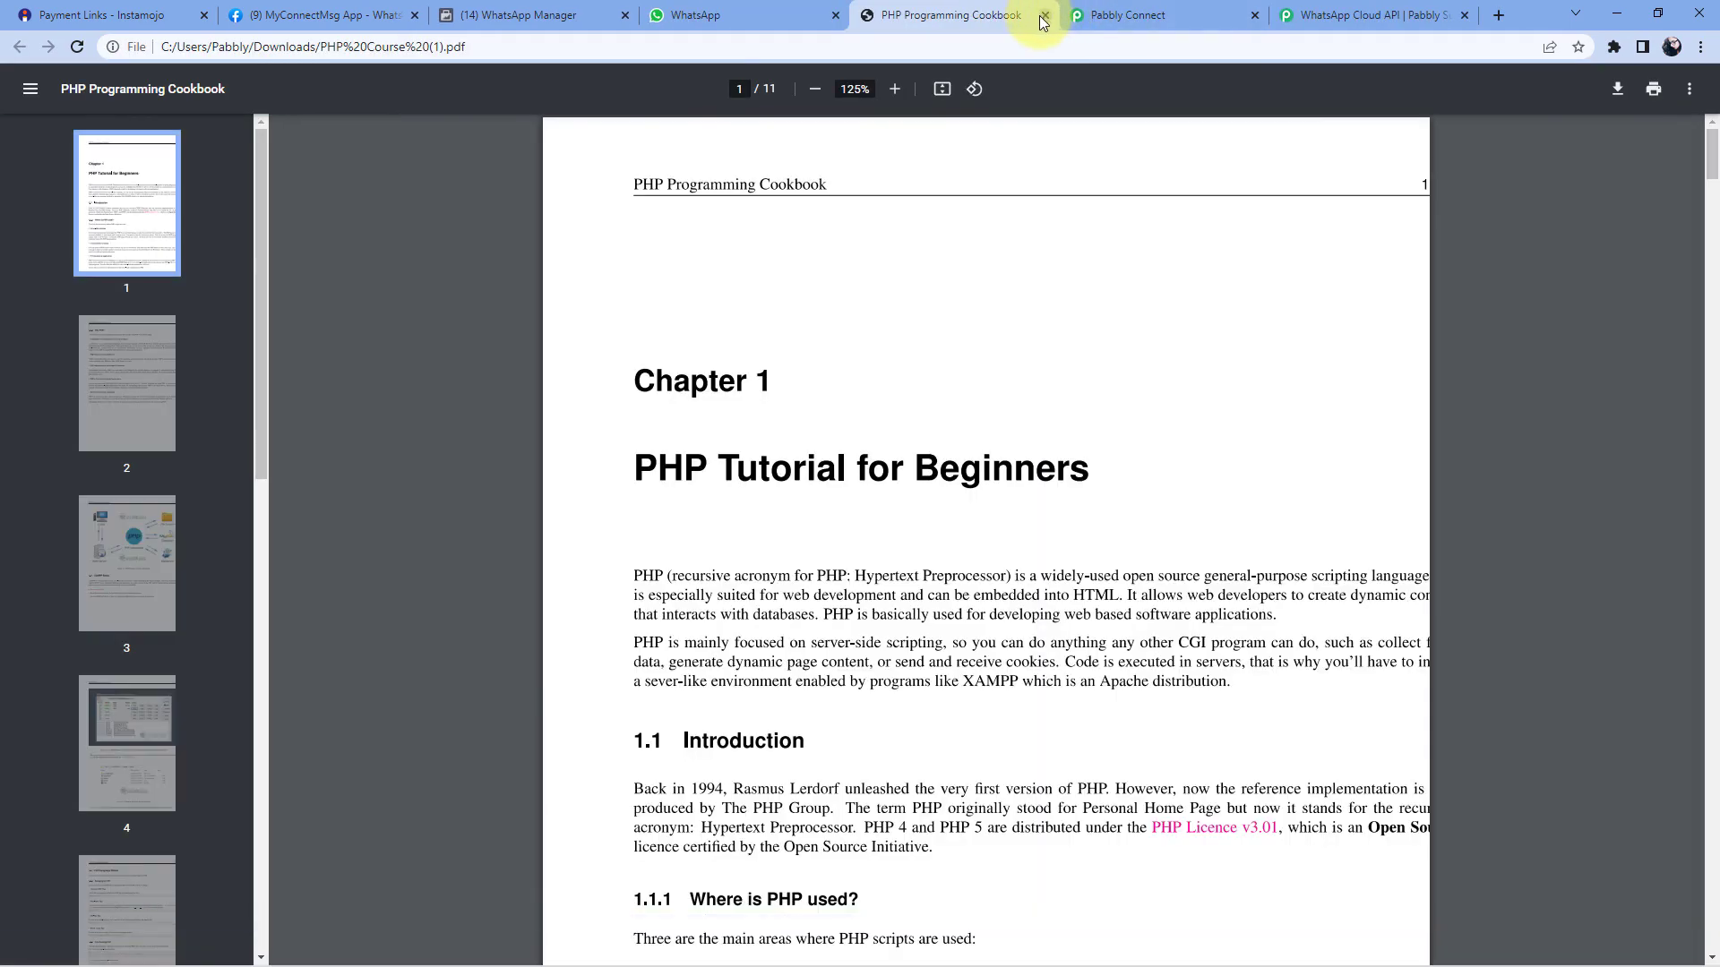
left_click(1043, 16)
scroll(1154, 385, "down", 2)
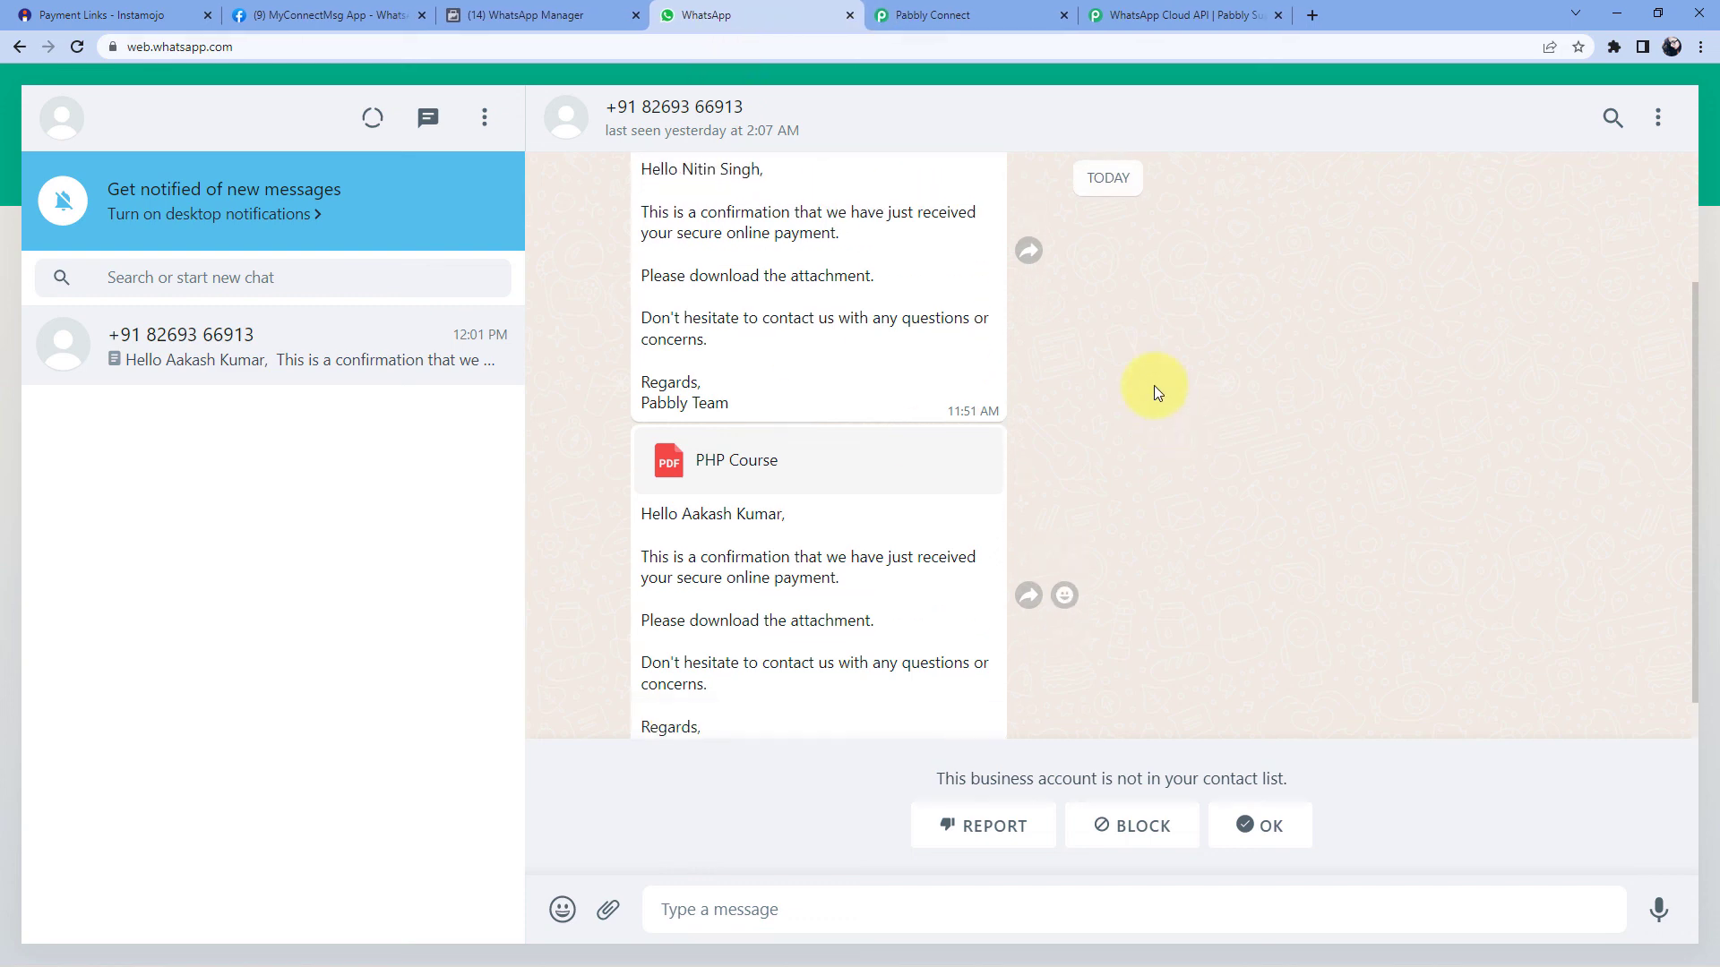
scroll(1154, 385, "down", 1)
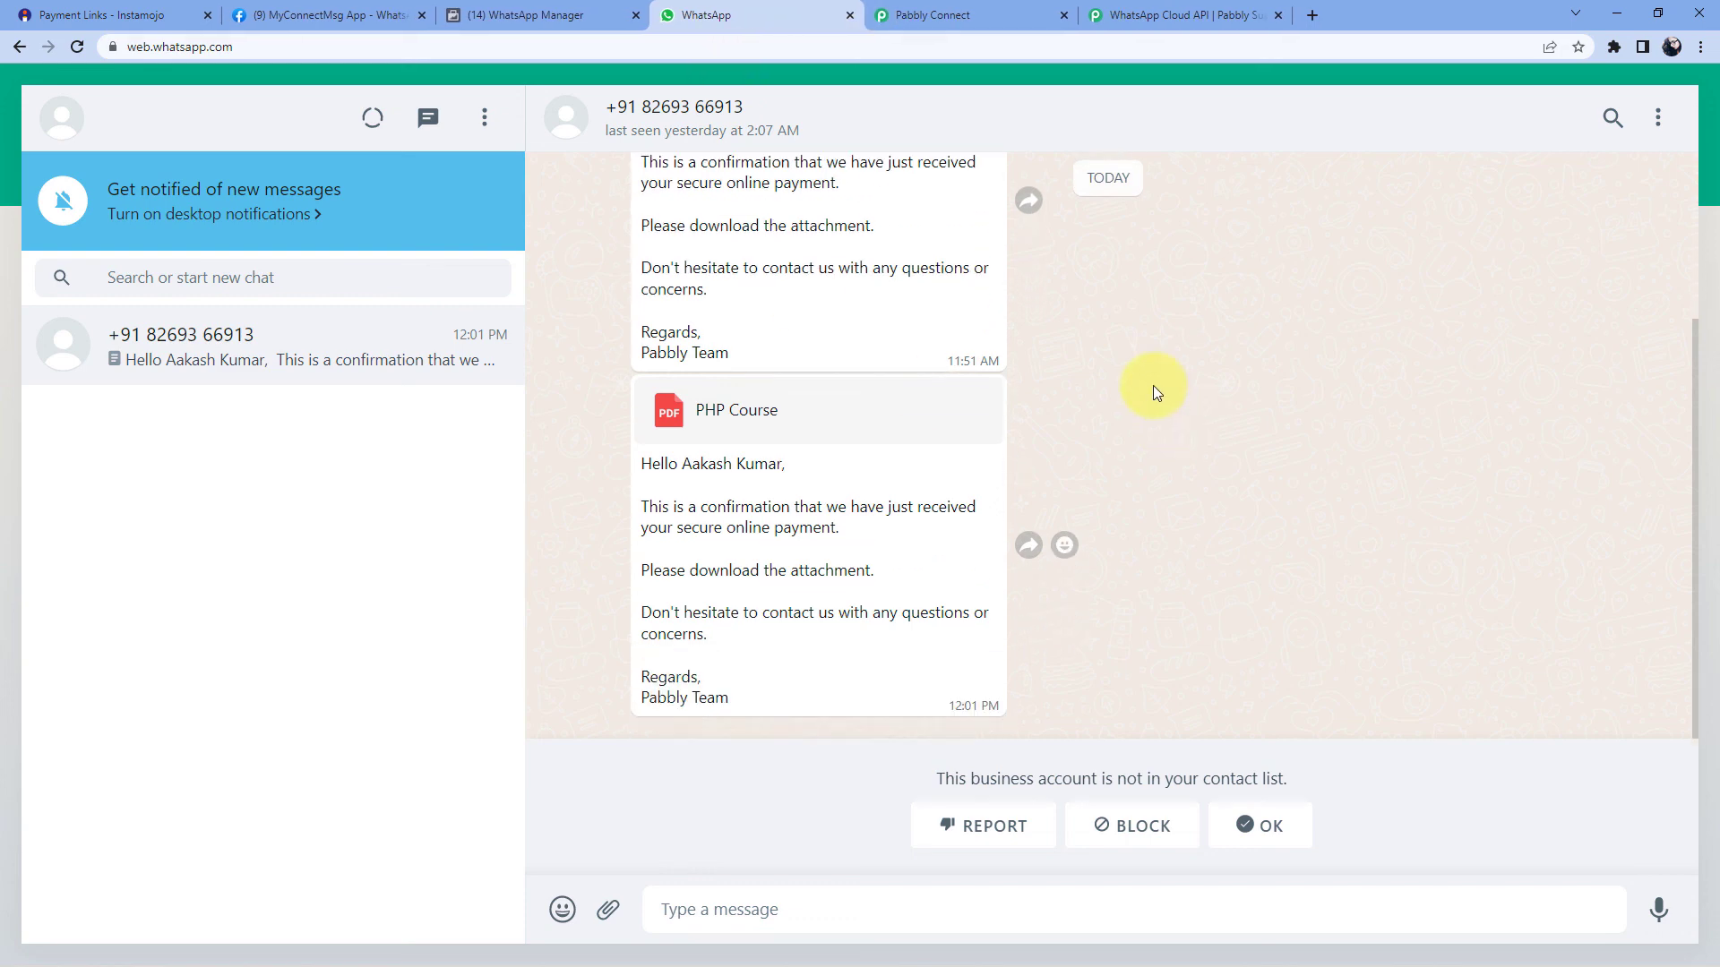
left_click(967, 15)
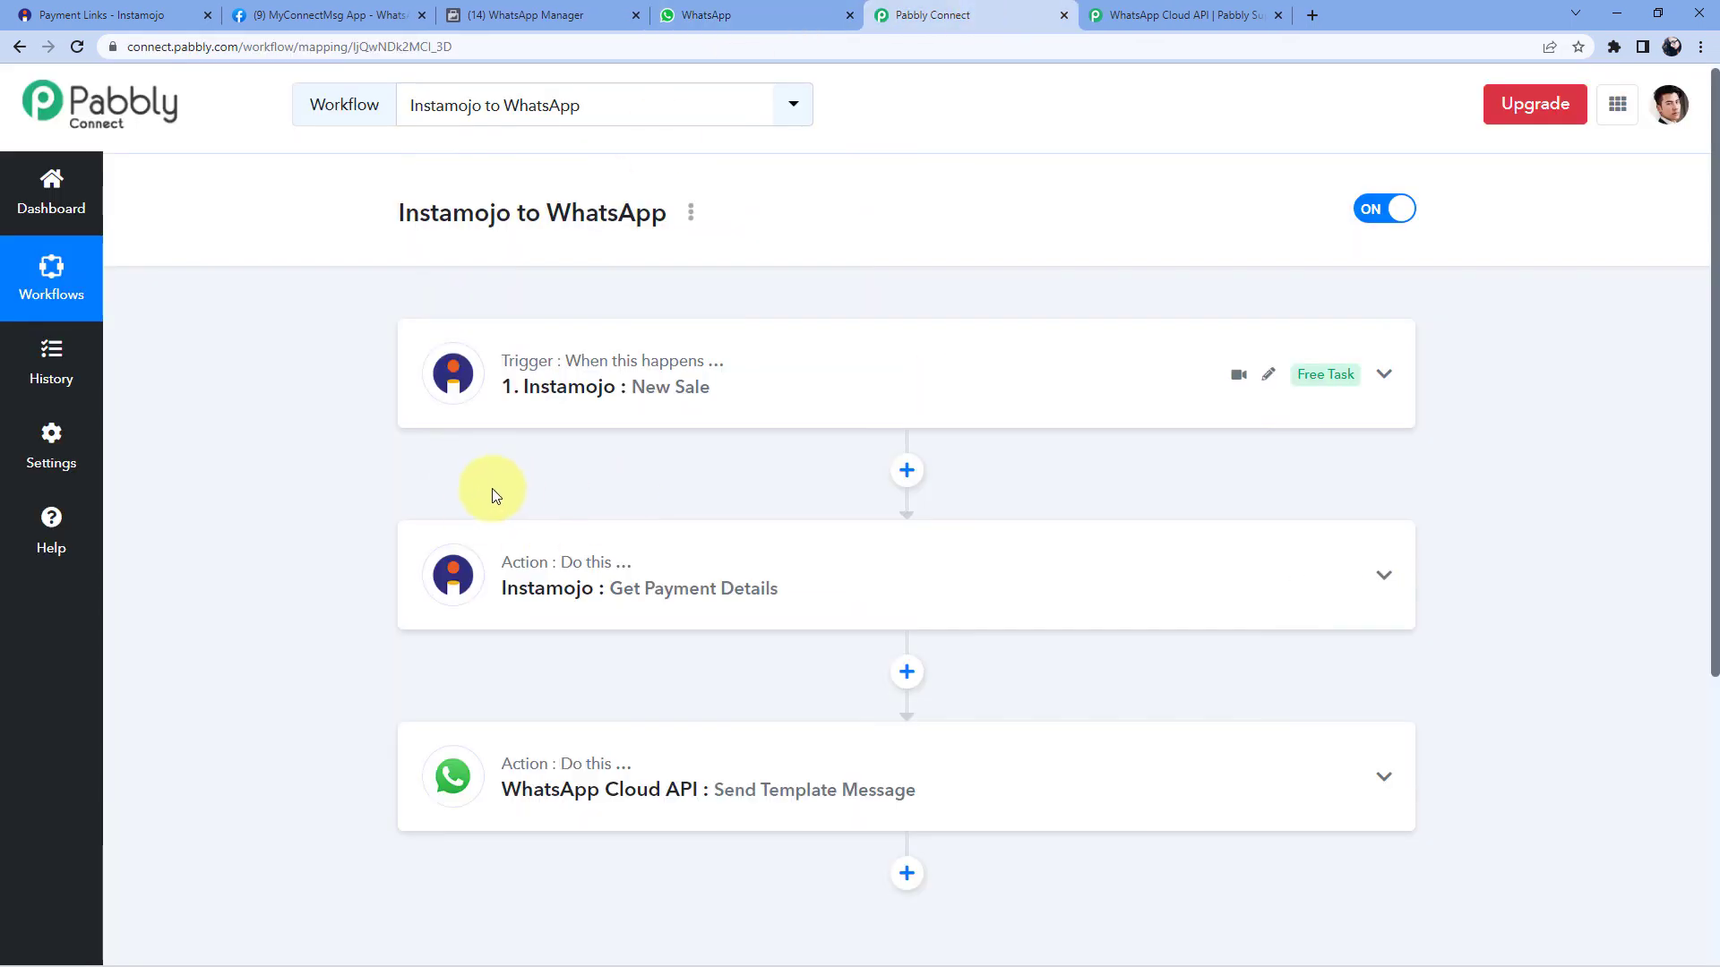
- Add a Filter by Pabbly step below the Instamojo New Sale trigger, found by searching 'Fil'
scroll(497, 501, "down", 2)
scroll(627, 313, "down", 1)
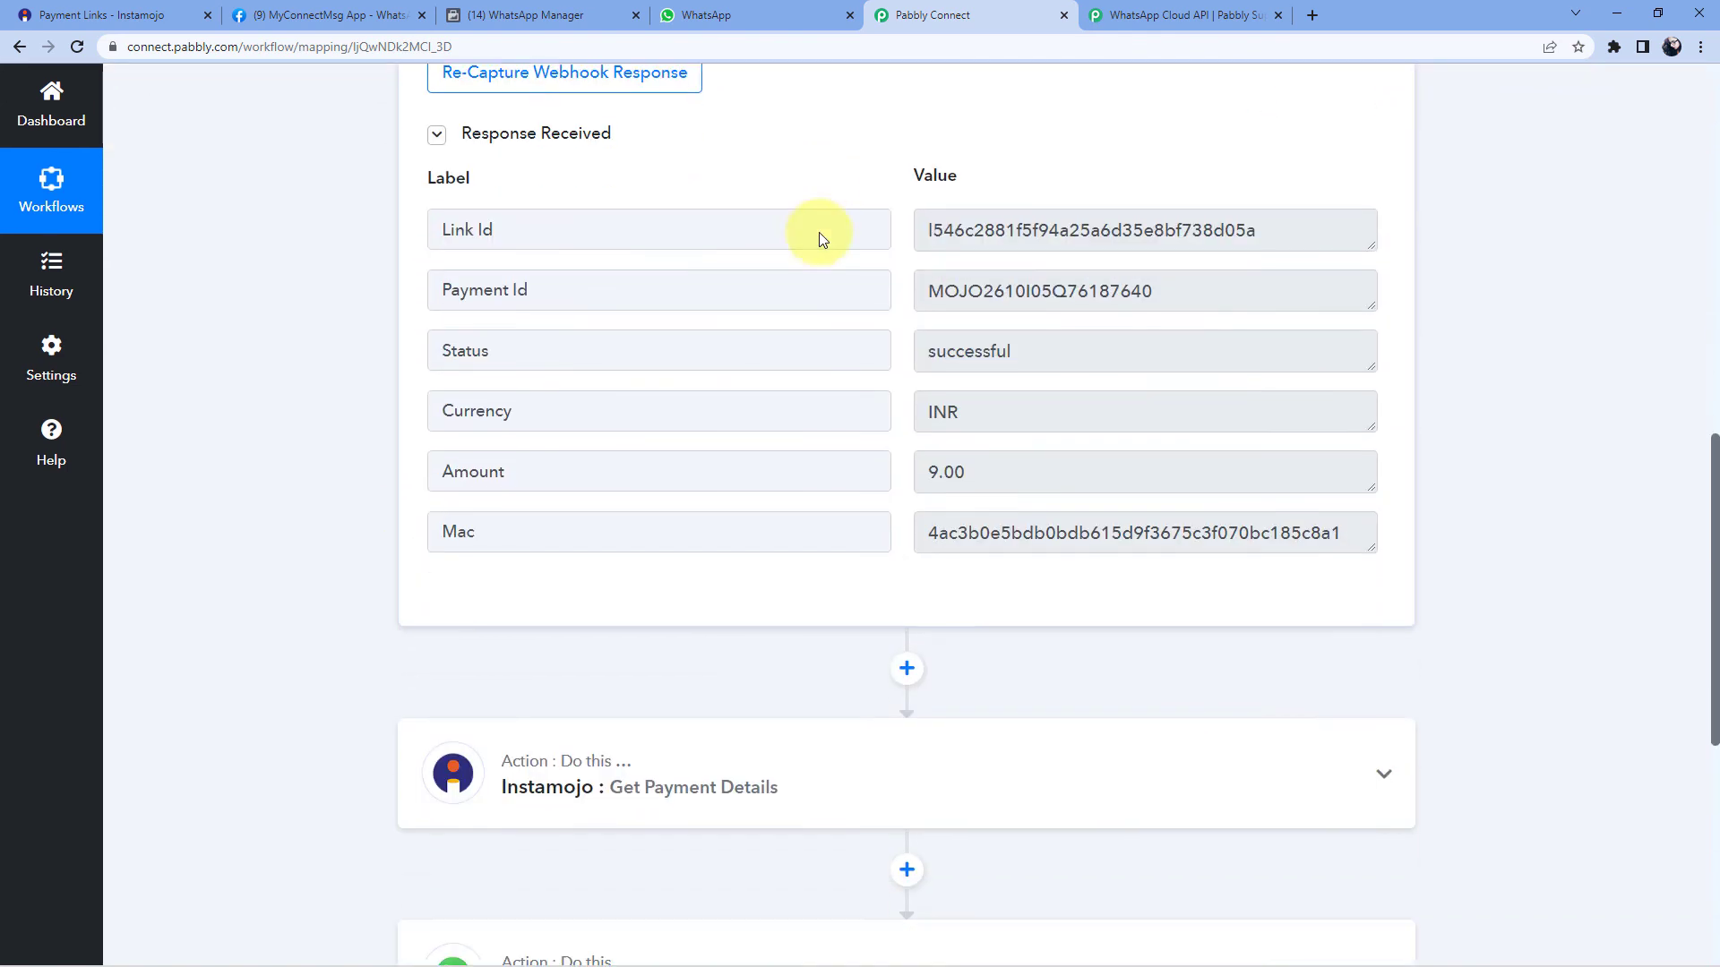
scroll(846, 283, "up", 1)
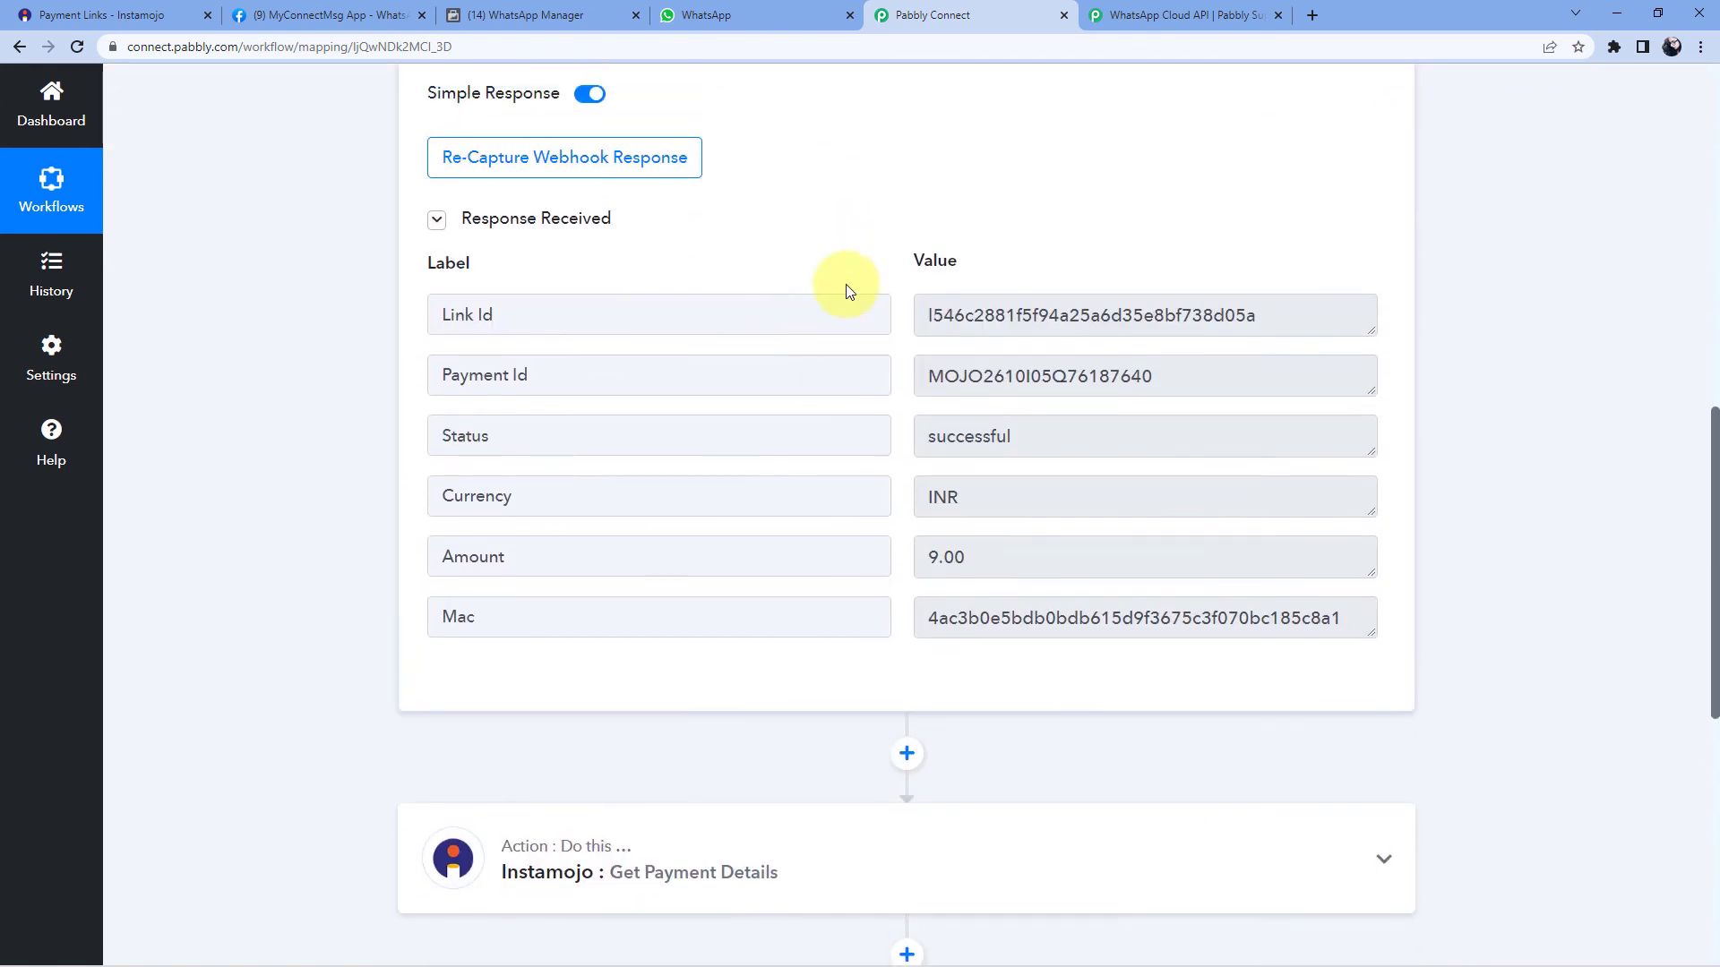
scroll(840, 268, "down", 1)
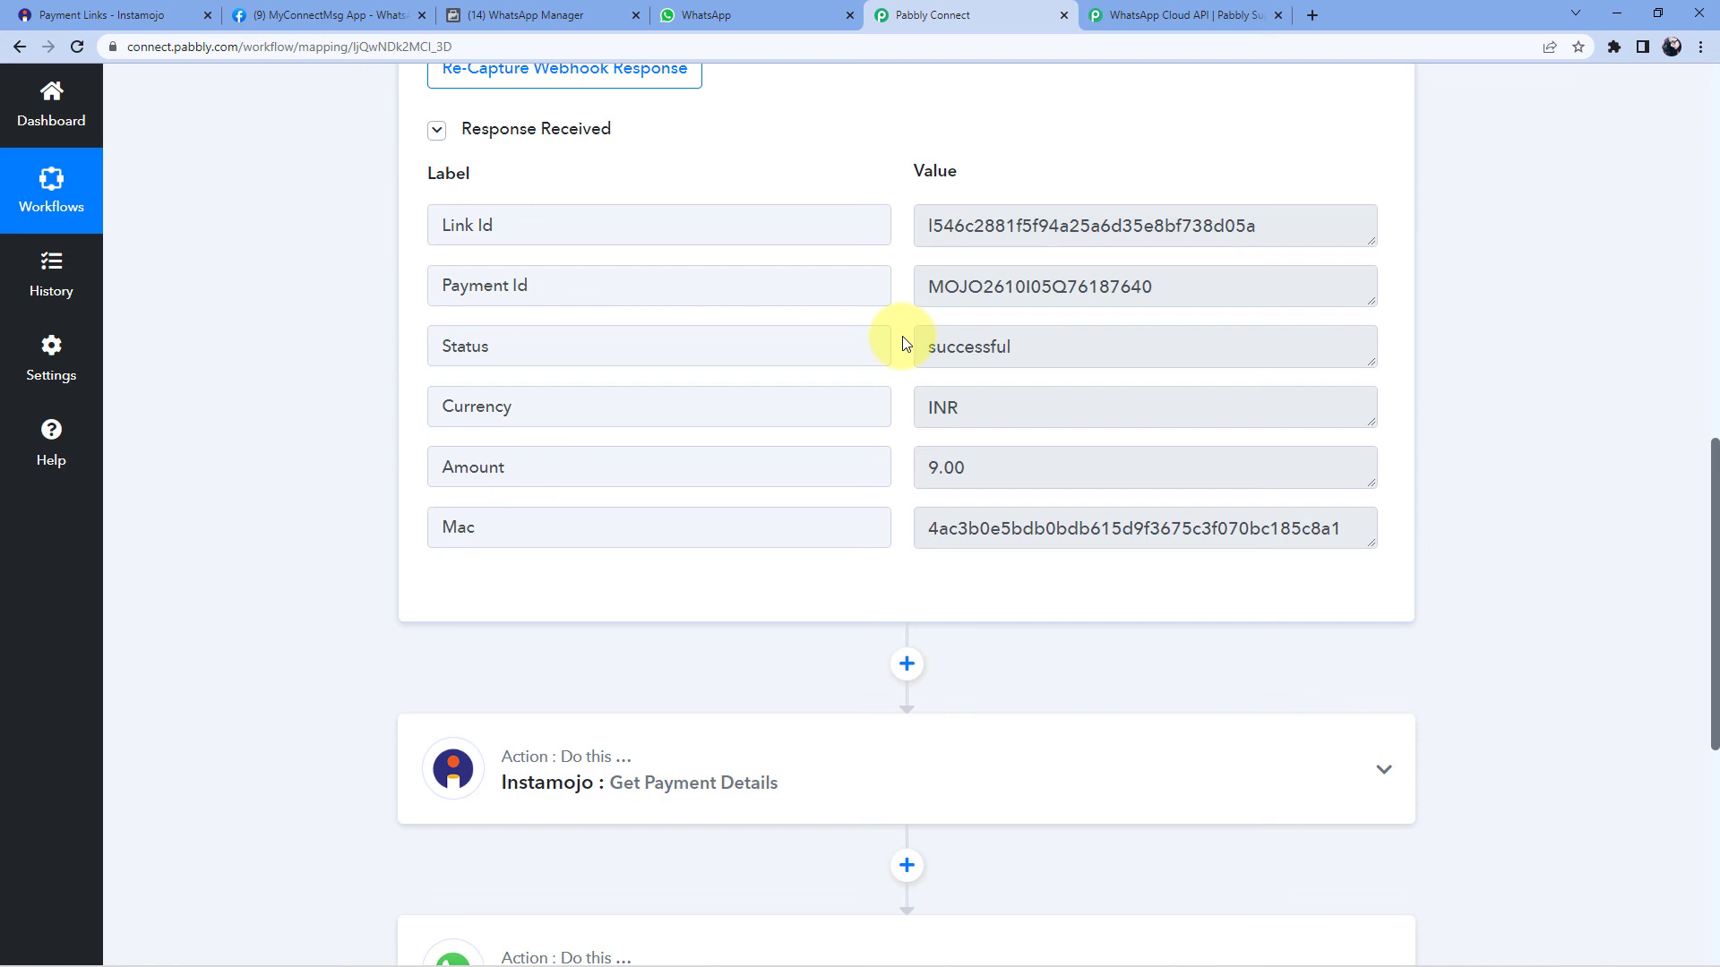
scroll(901, 336, "down", 2)
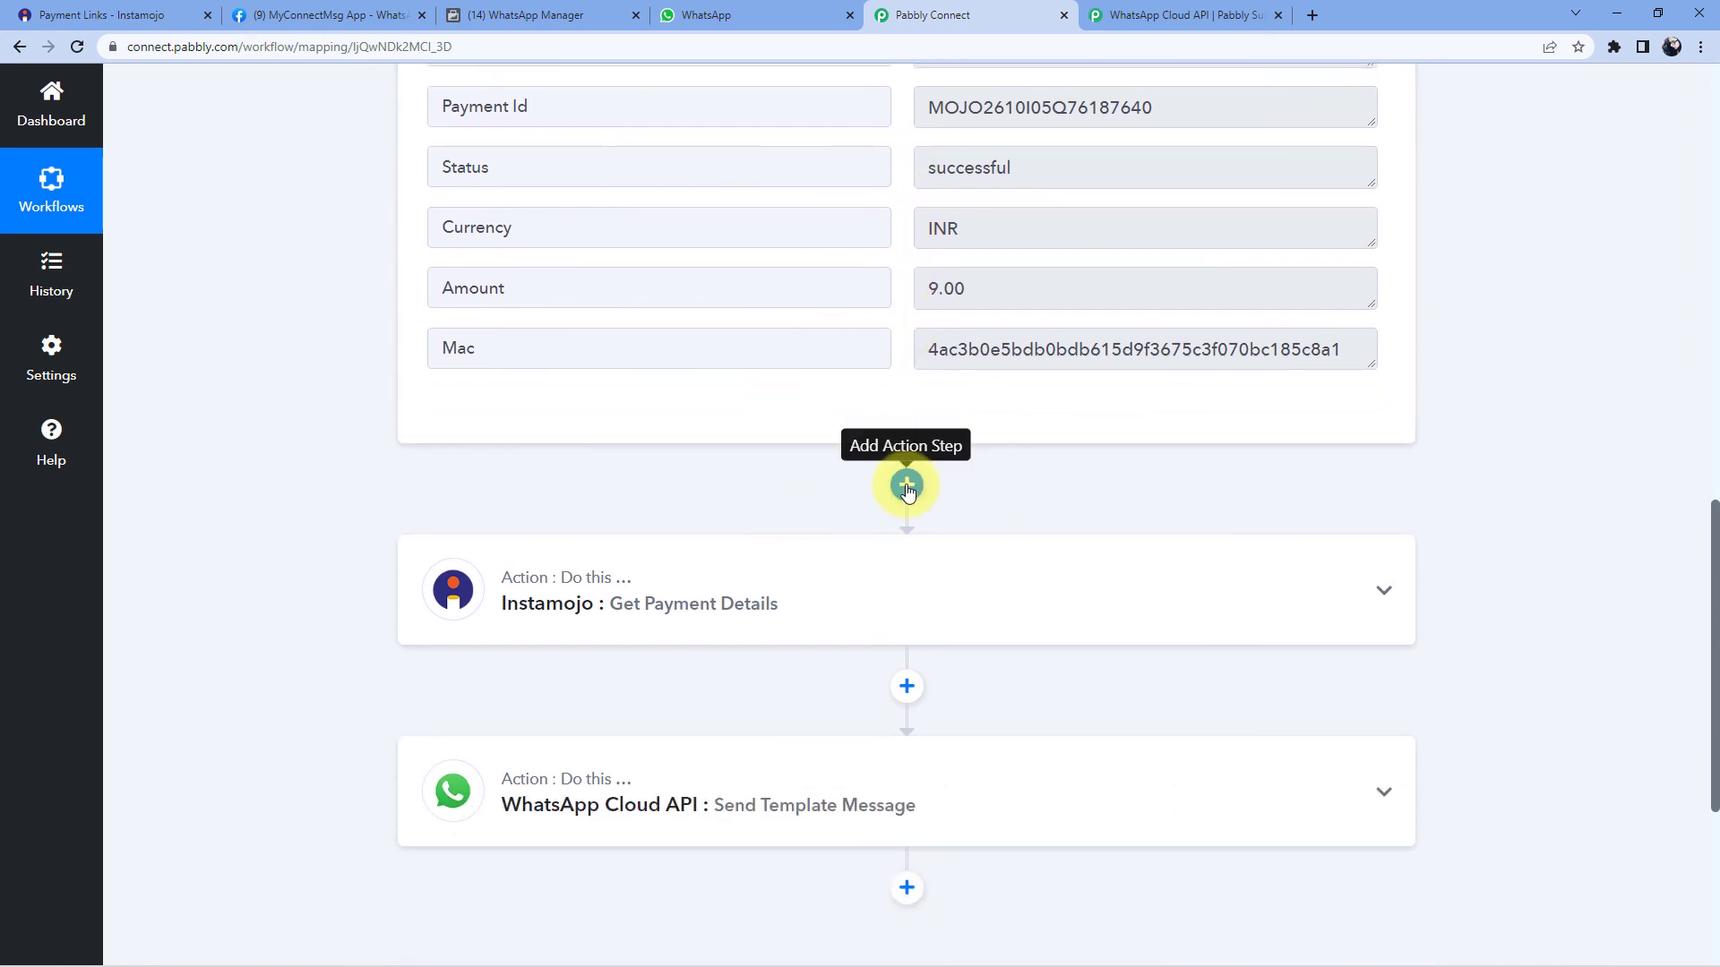
left_click(906, 486)
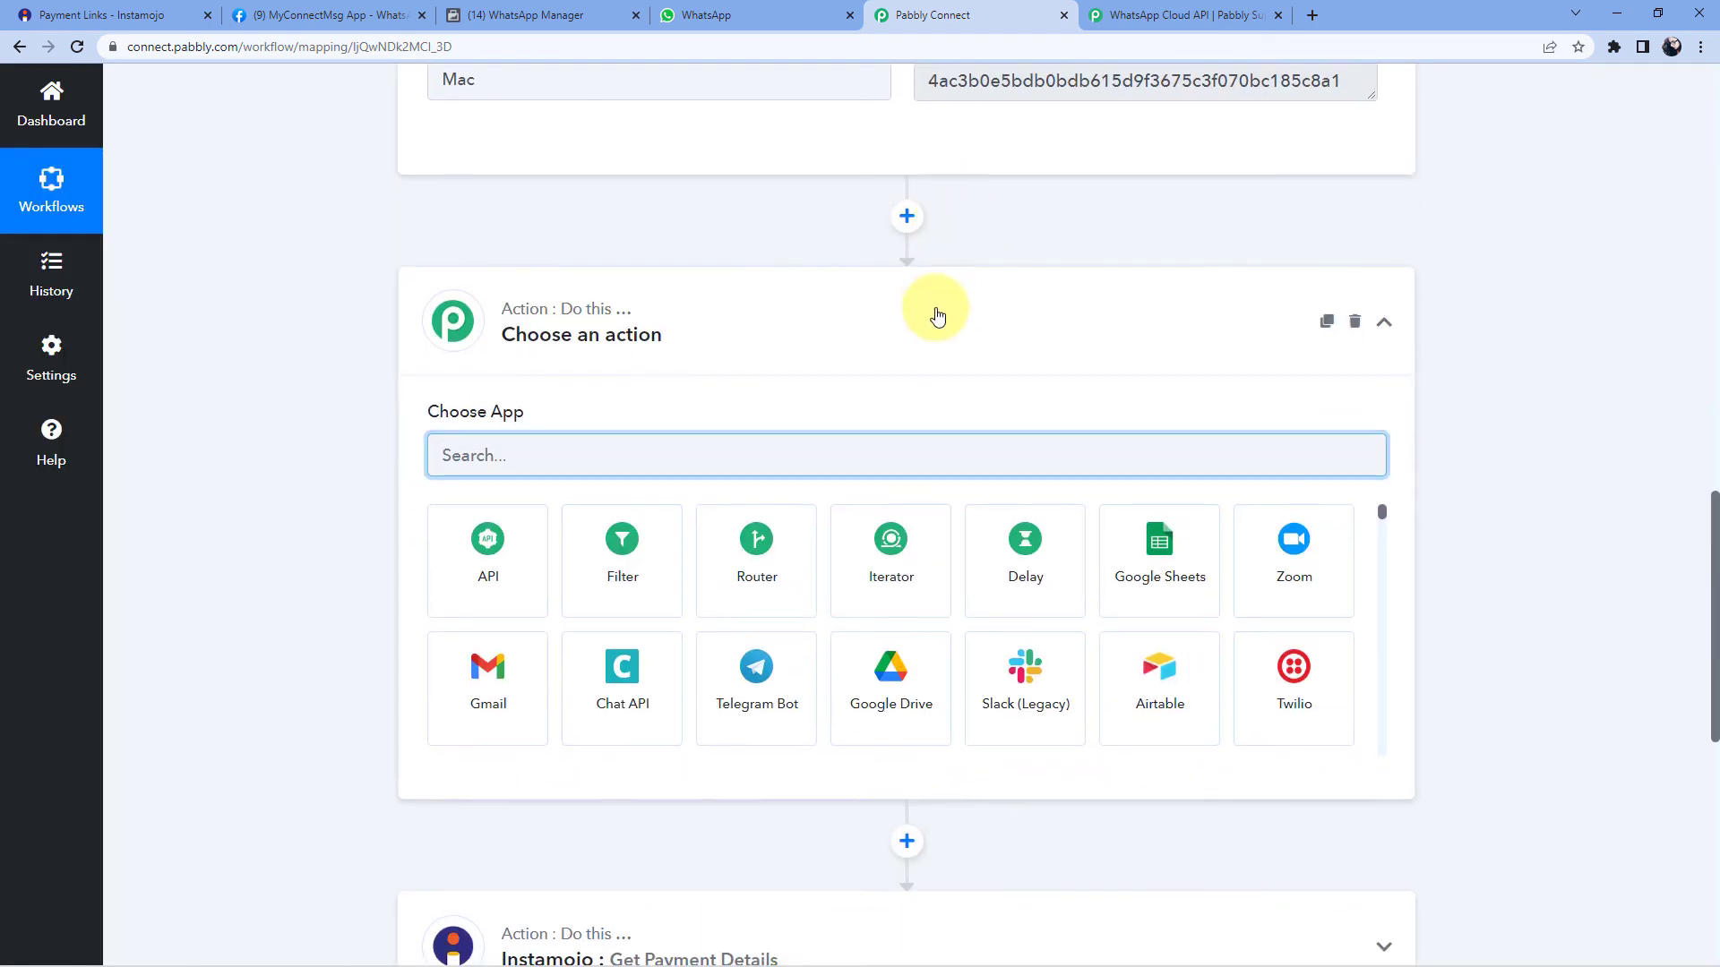
scroll(937, 315, "down", 2)
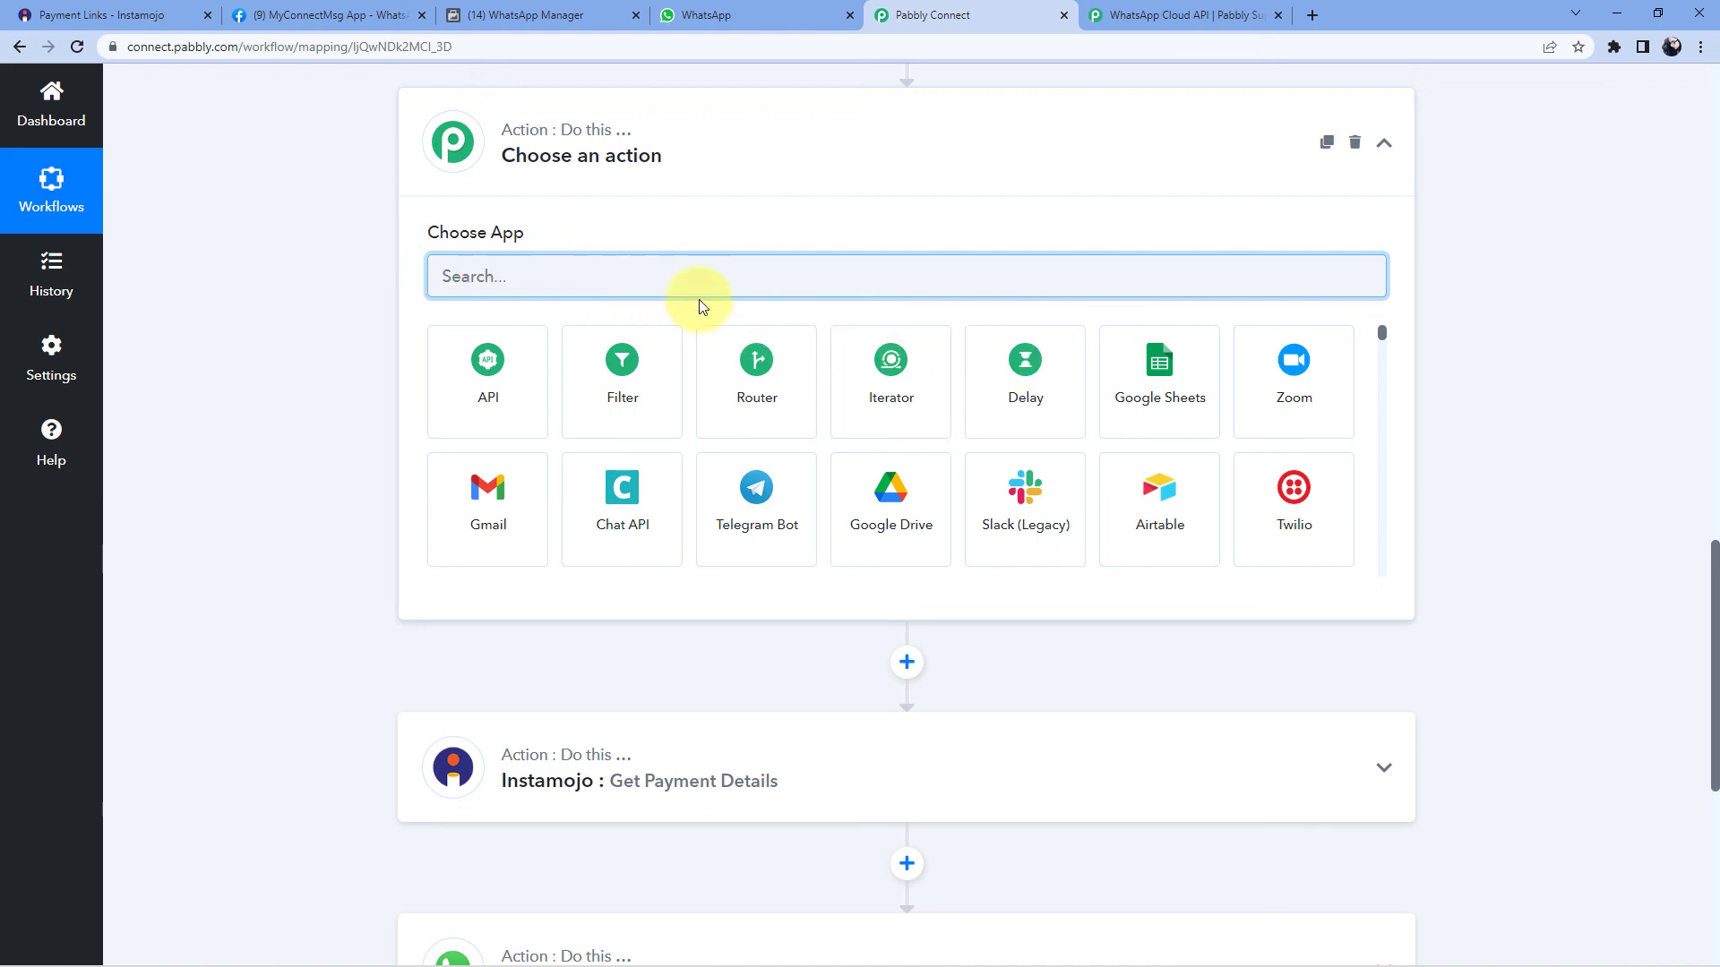
type("Fil")
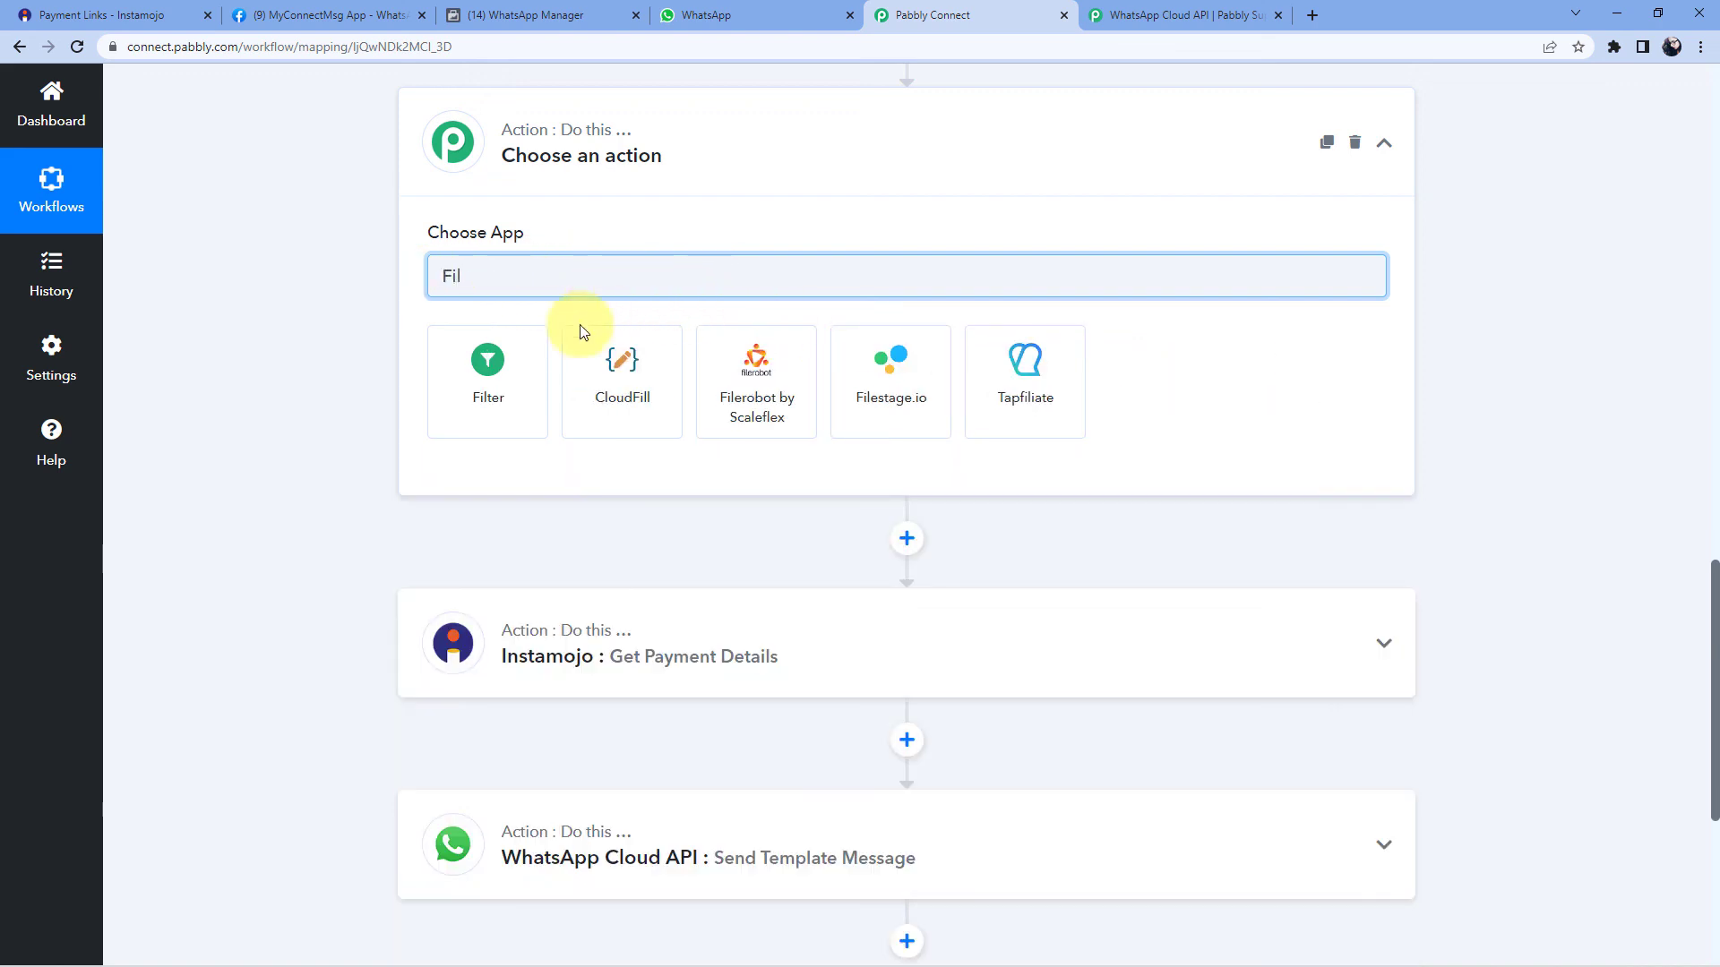
left_click(430, 380)
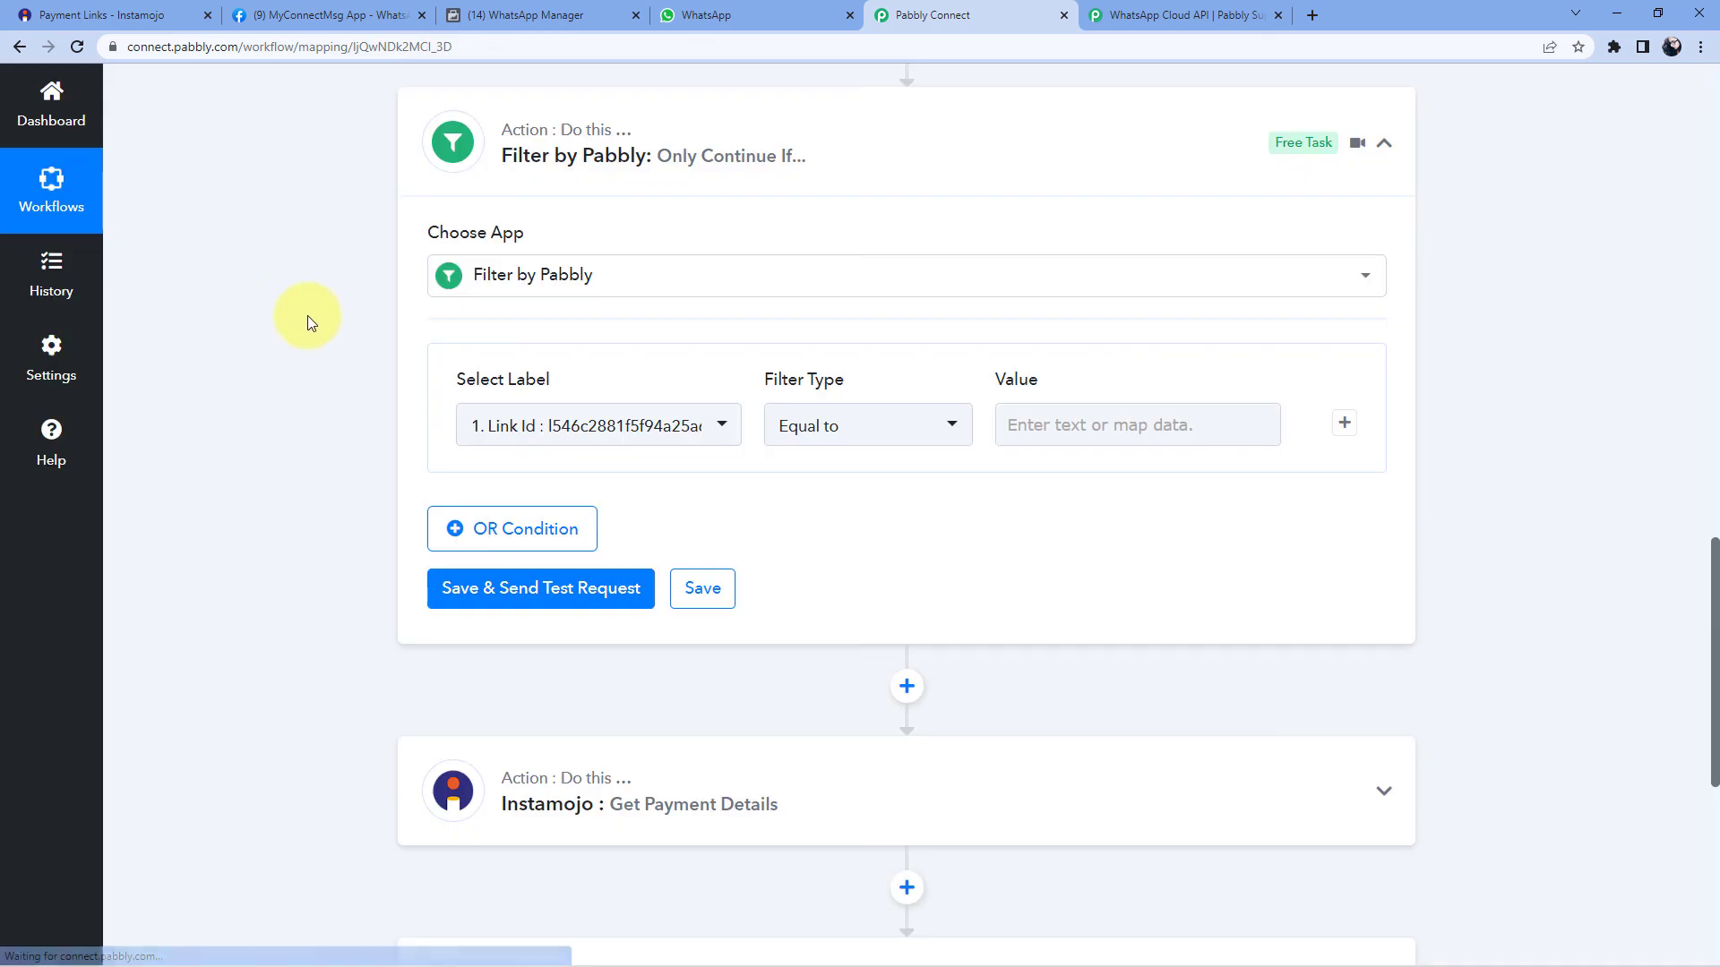
- Review the new filter step and the trigger's Status value 'successful'
scroll(308, 316, "up", 5)
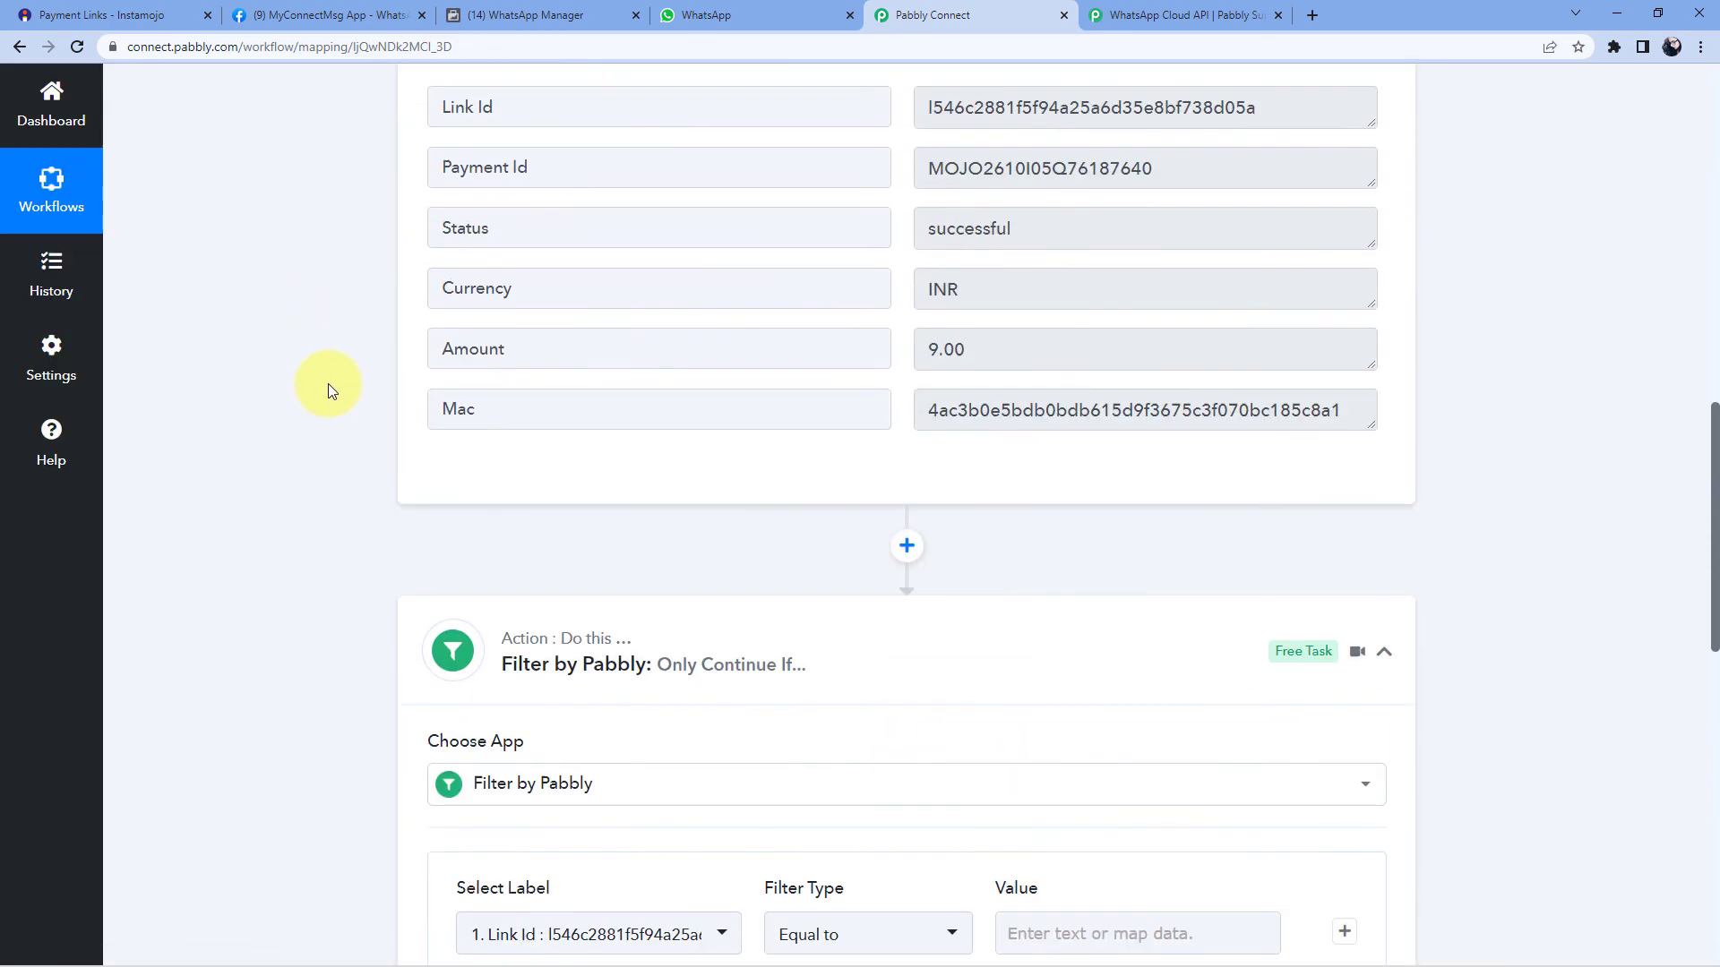
left_click_drag(1037, 346, 863, 346)
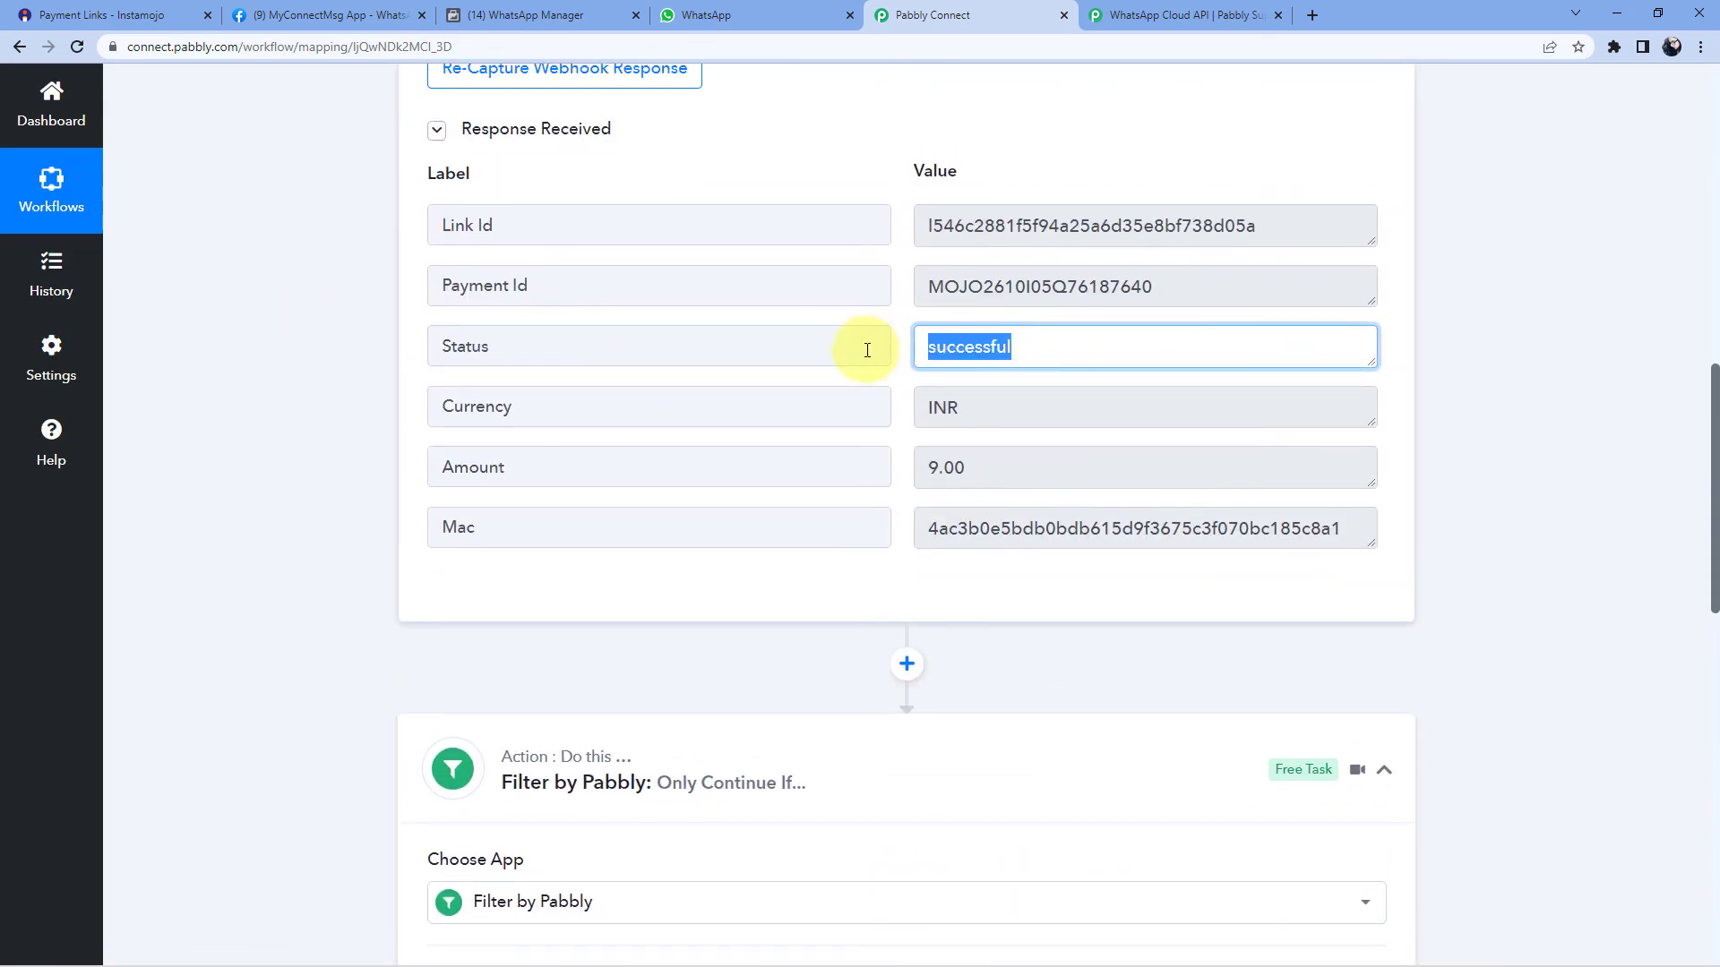
left_click(898, 317)
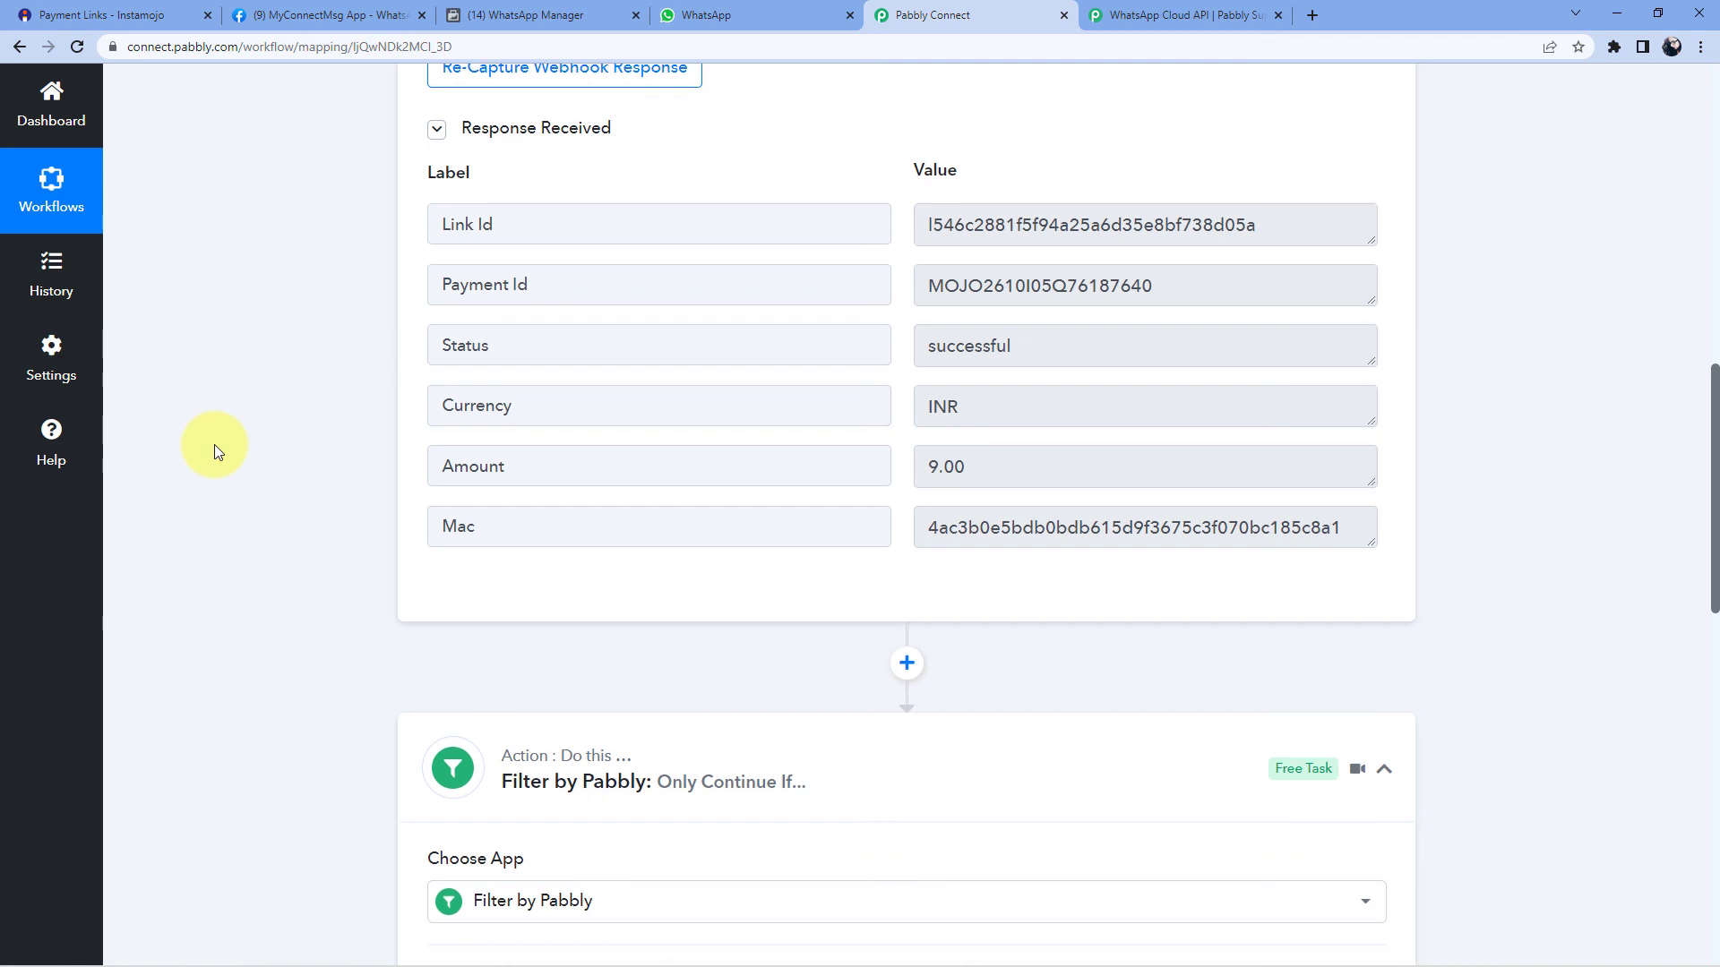
scroll(301, 389, "down", 4)
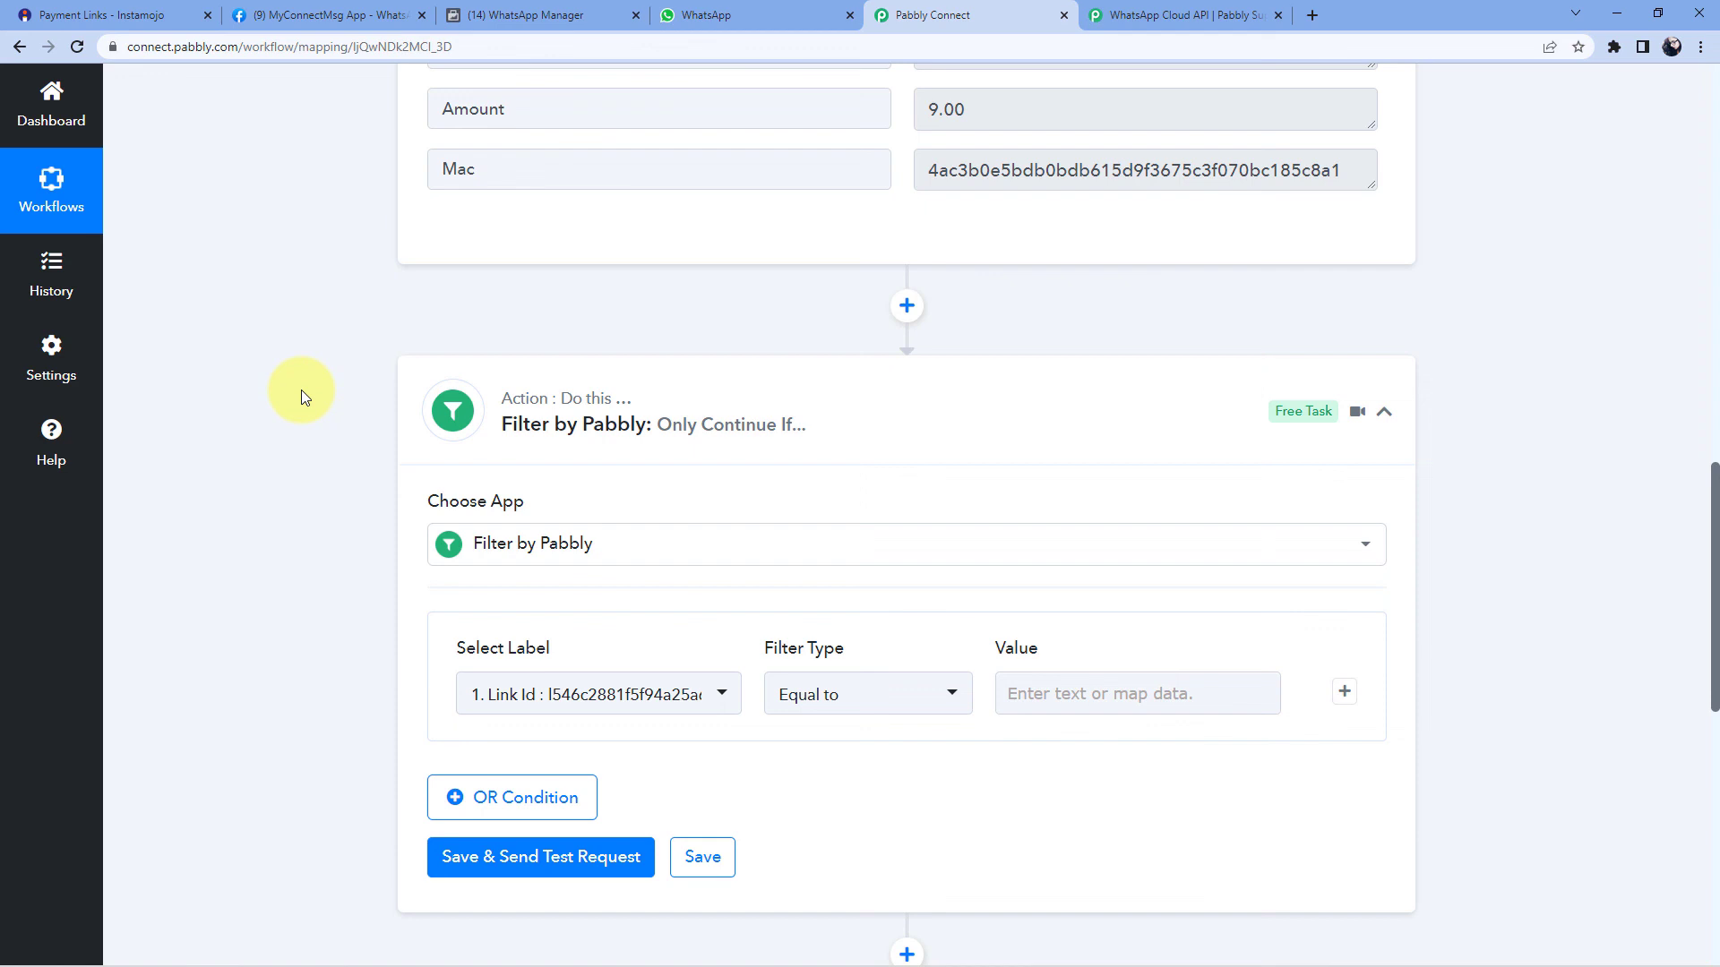
scroll(301, 390, "up", 3)
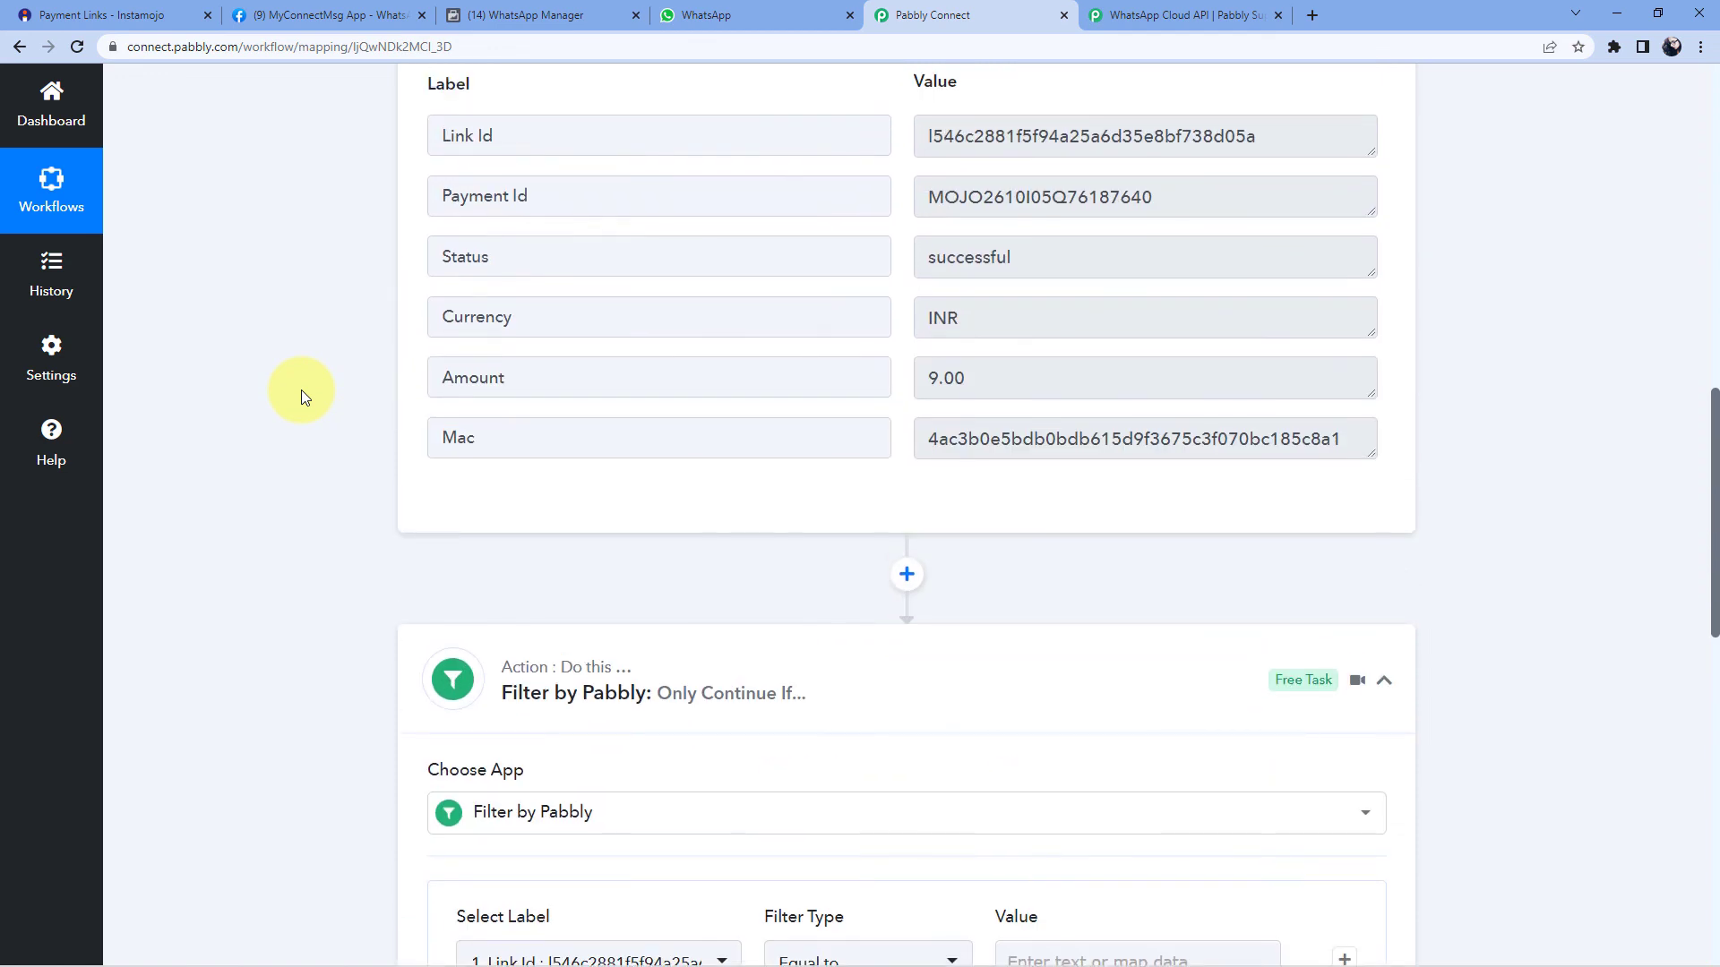
scroll(301, 389, "down", 5)
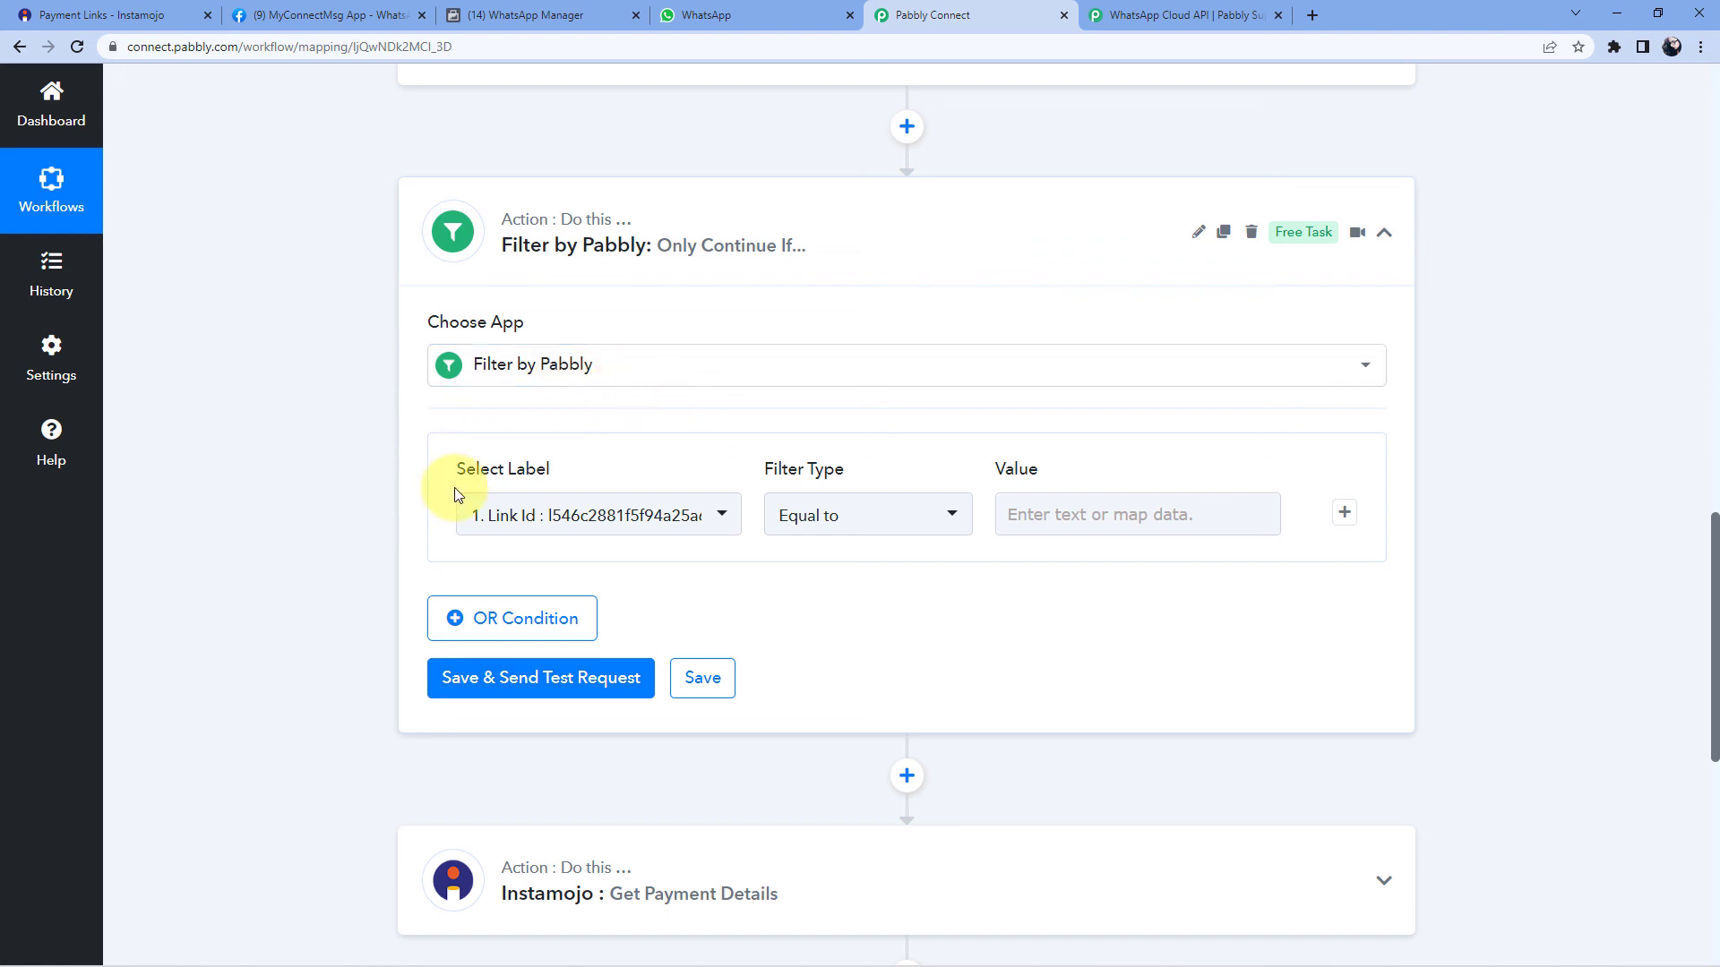
- Set the filter's label to 1. Status : successful from Instamojo New Sale
mouse_move(583, 479)
left_click(724, 523)
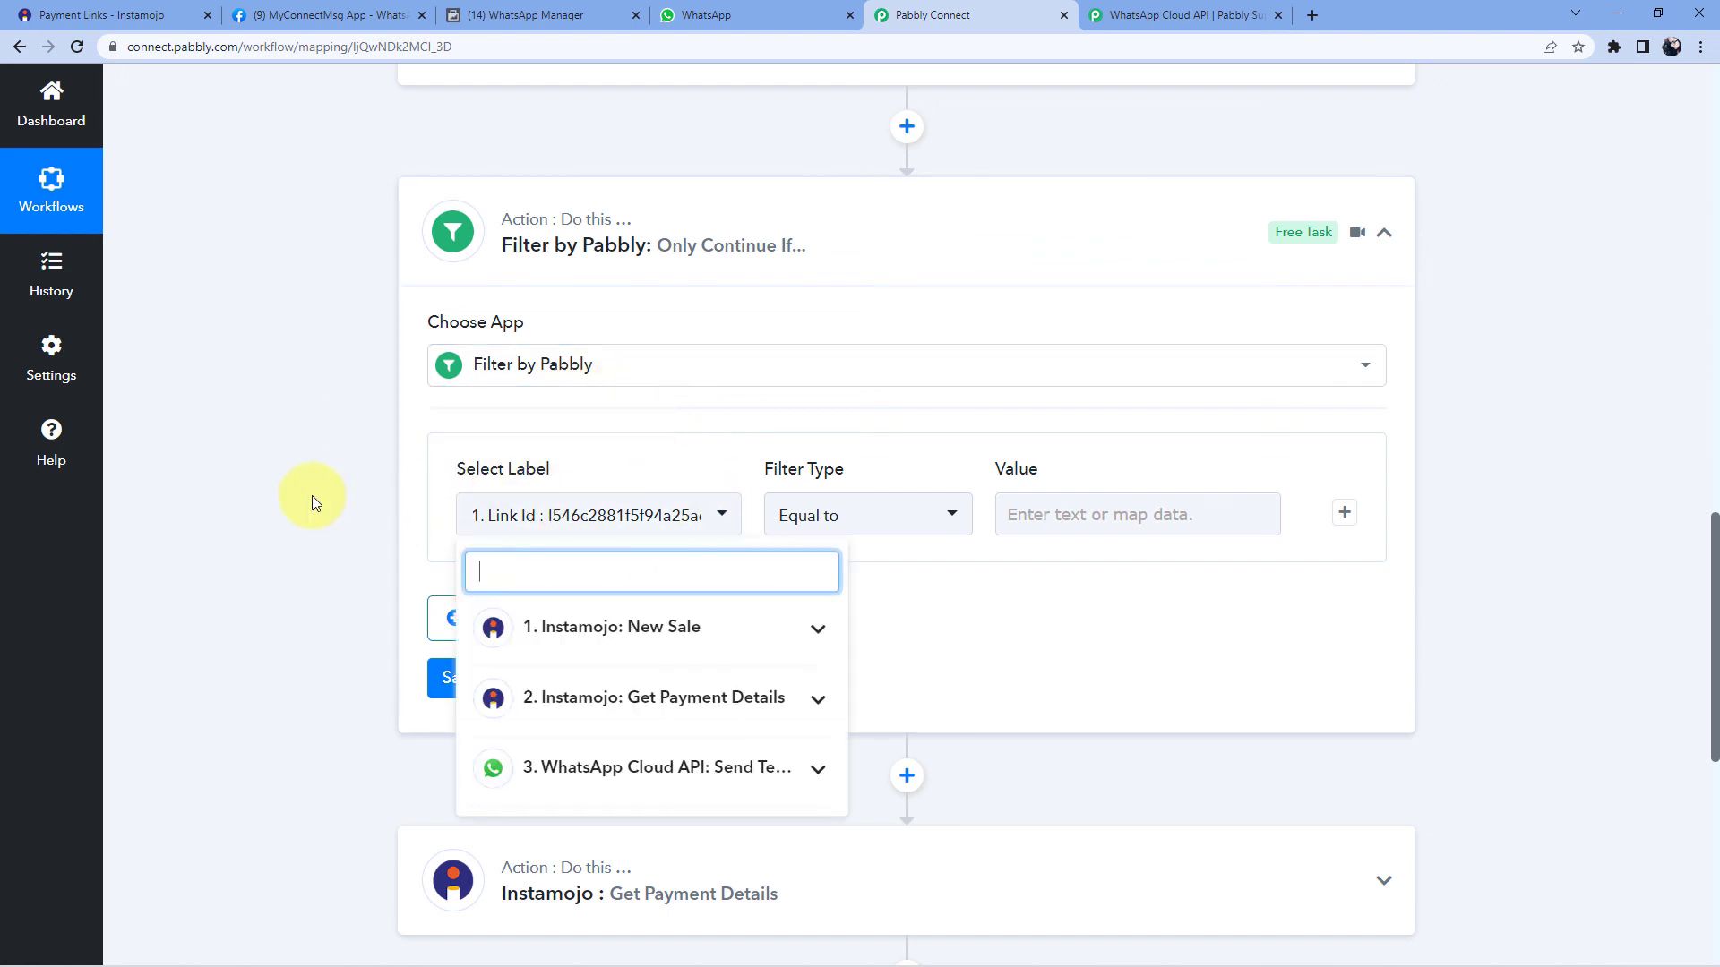
scroll(312, 496, "down", 2)
left_click(728, 451)
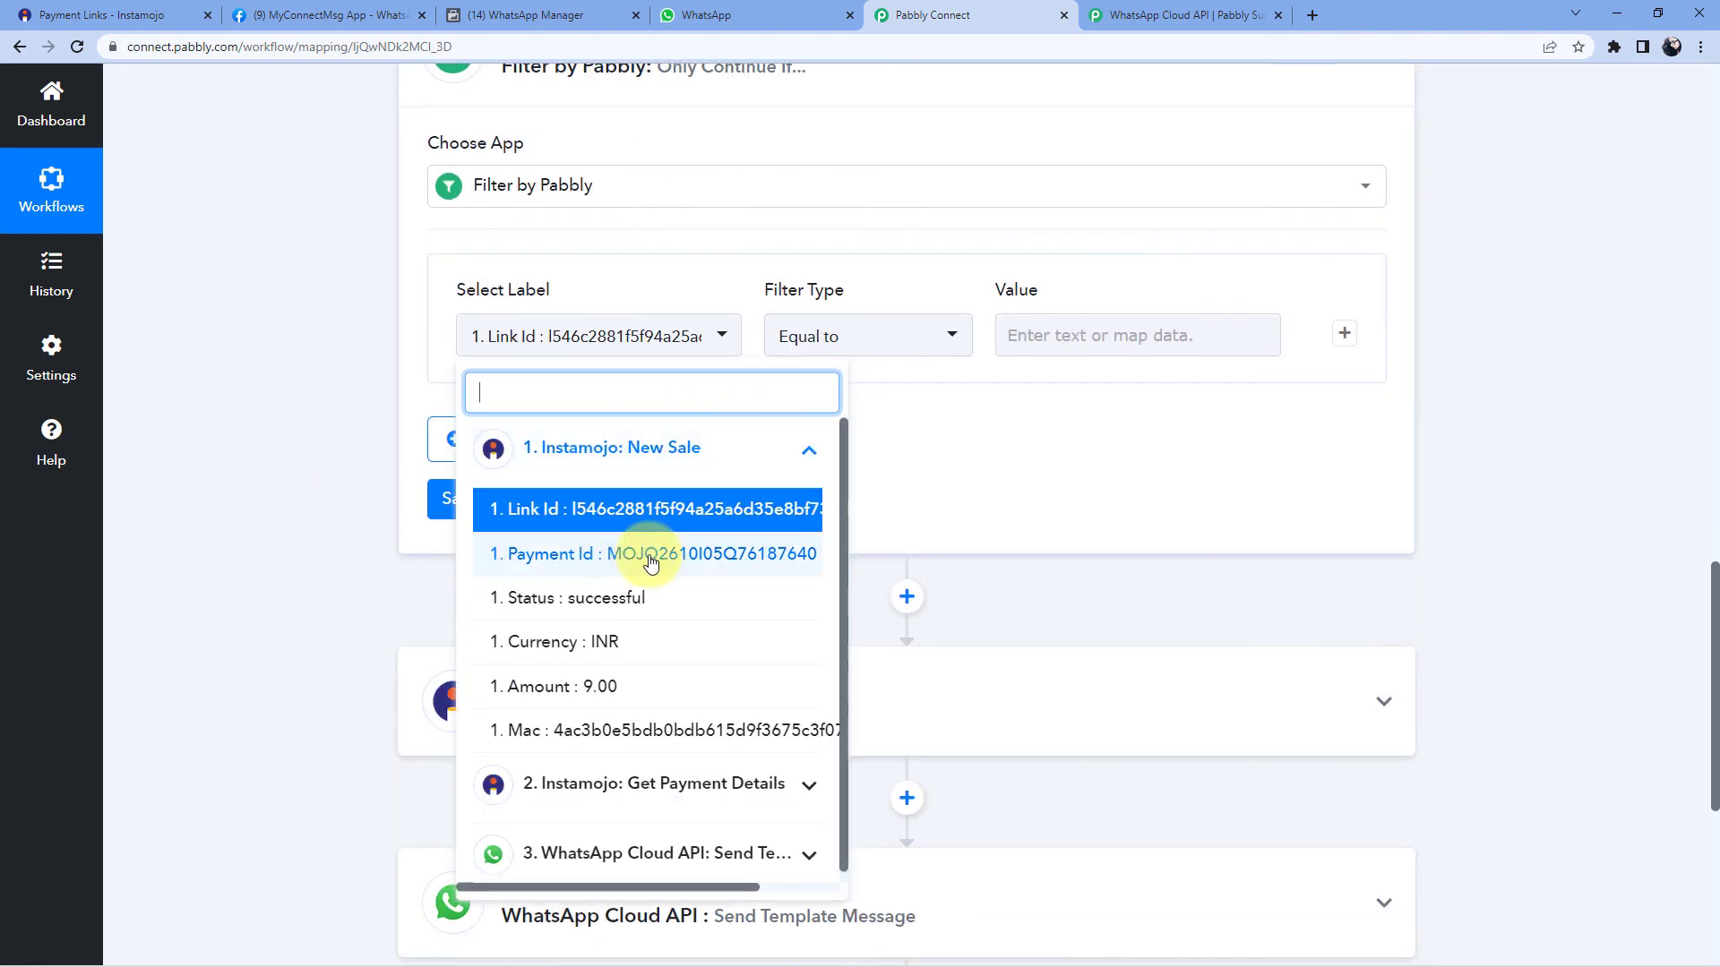
left_click(538, 612)
left_click(538, 612)
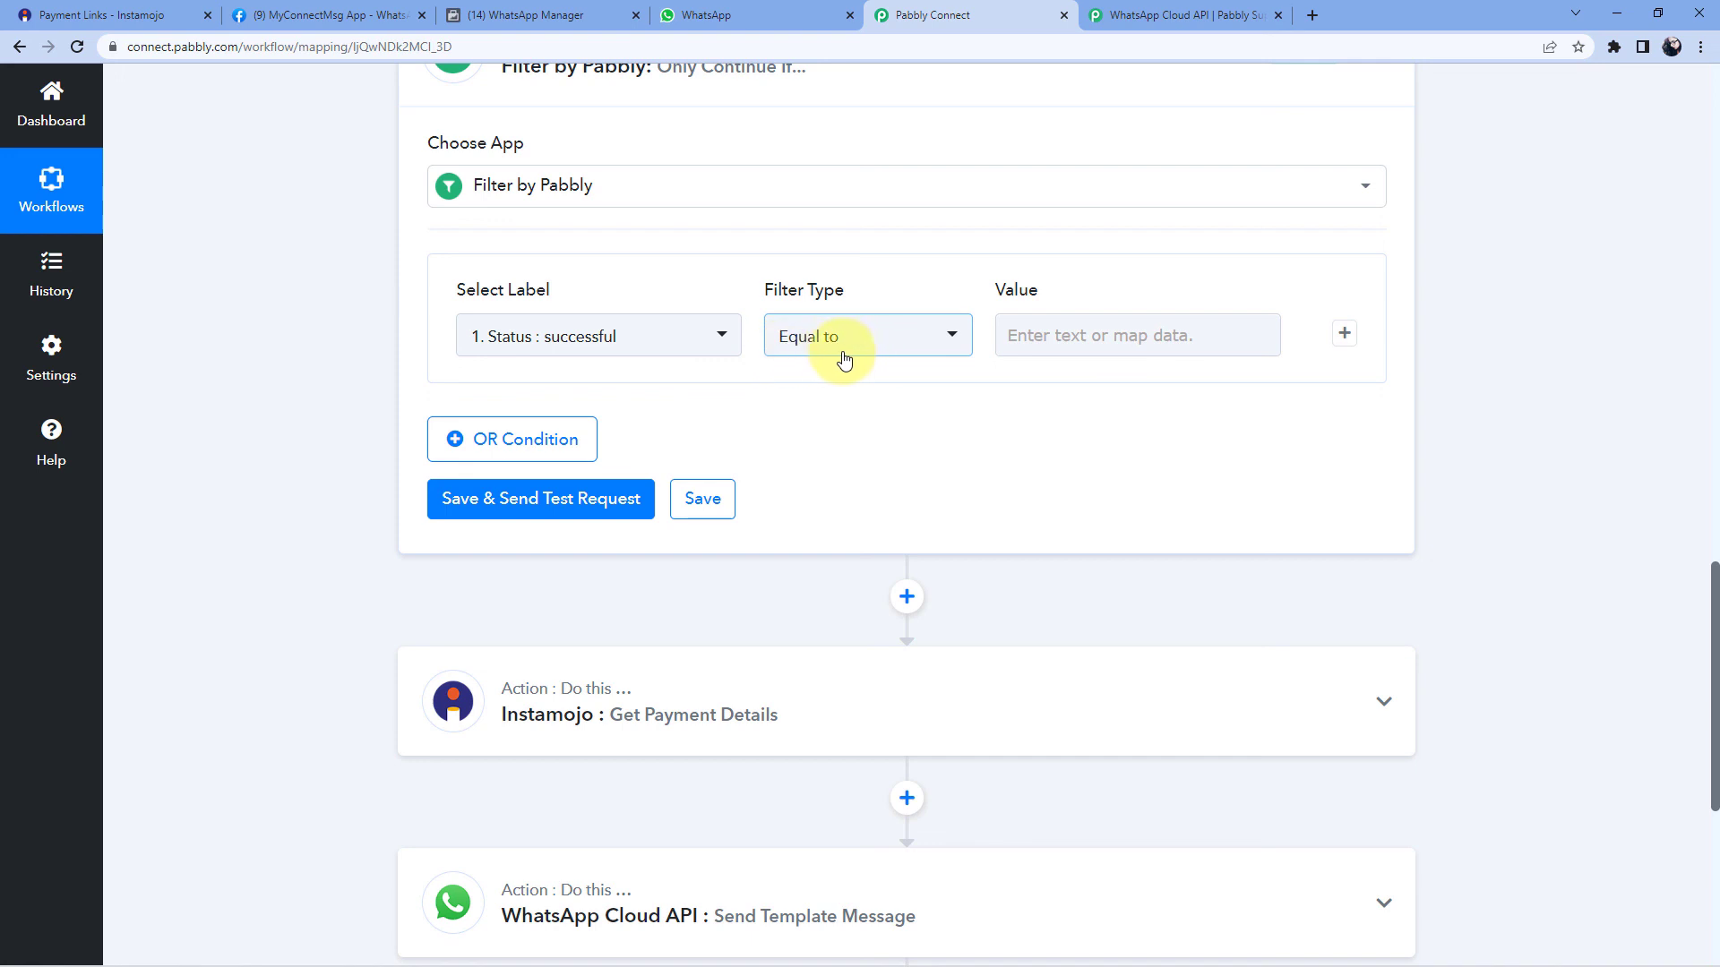
- Enter successful as the Equal to comparison value
left_click(1026, 337)
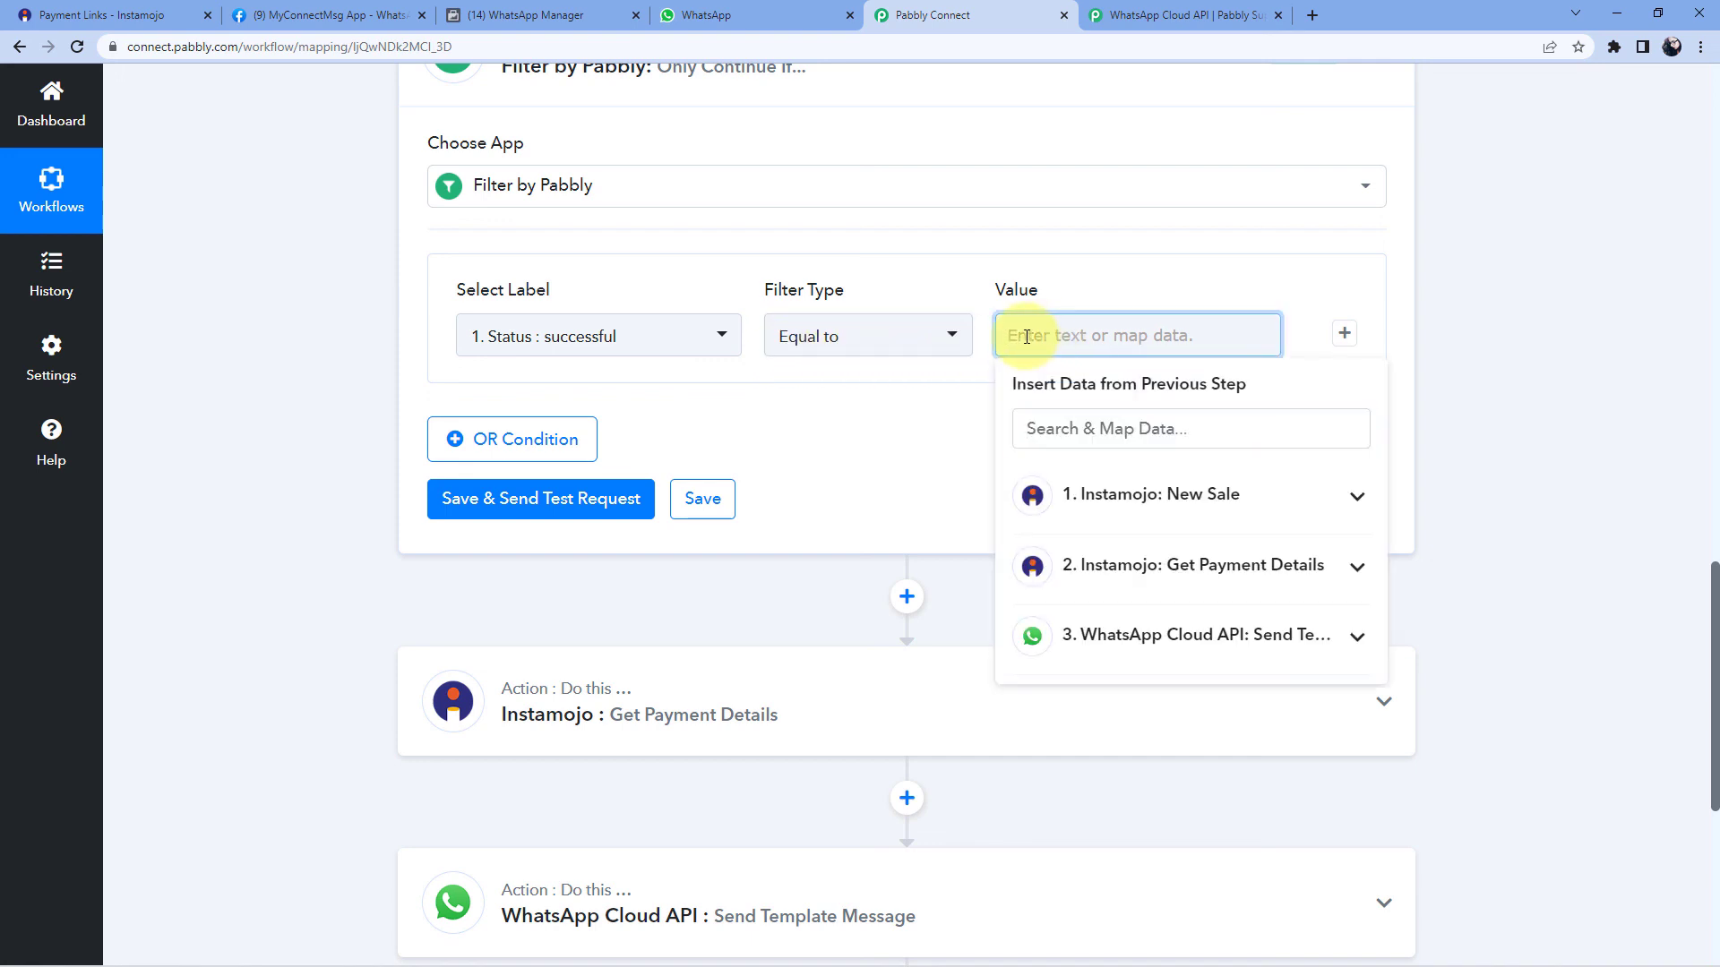
type("sucessful")
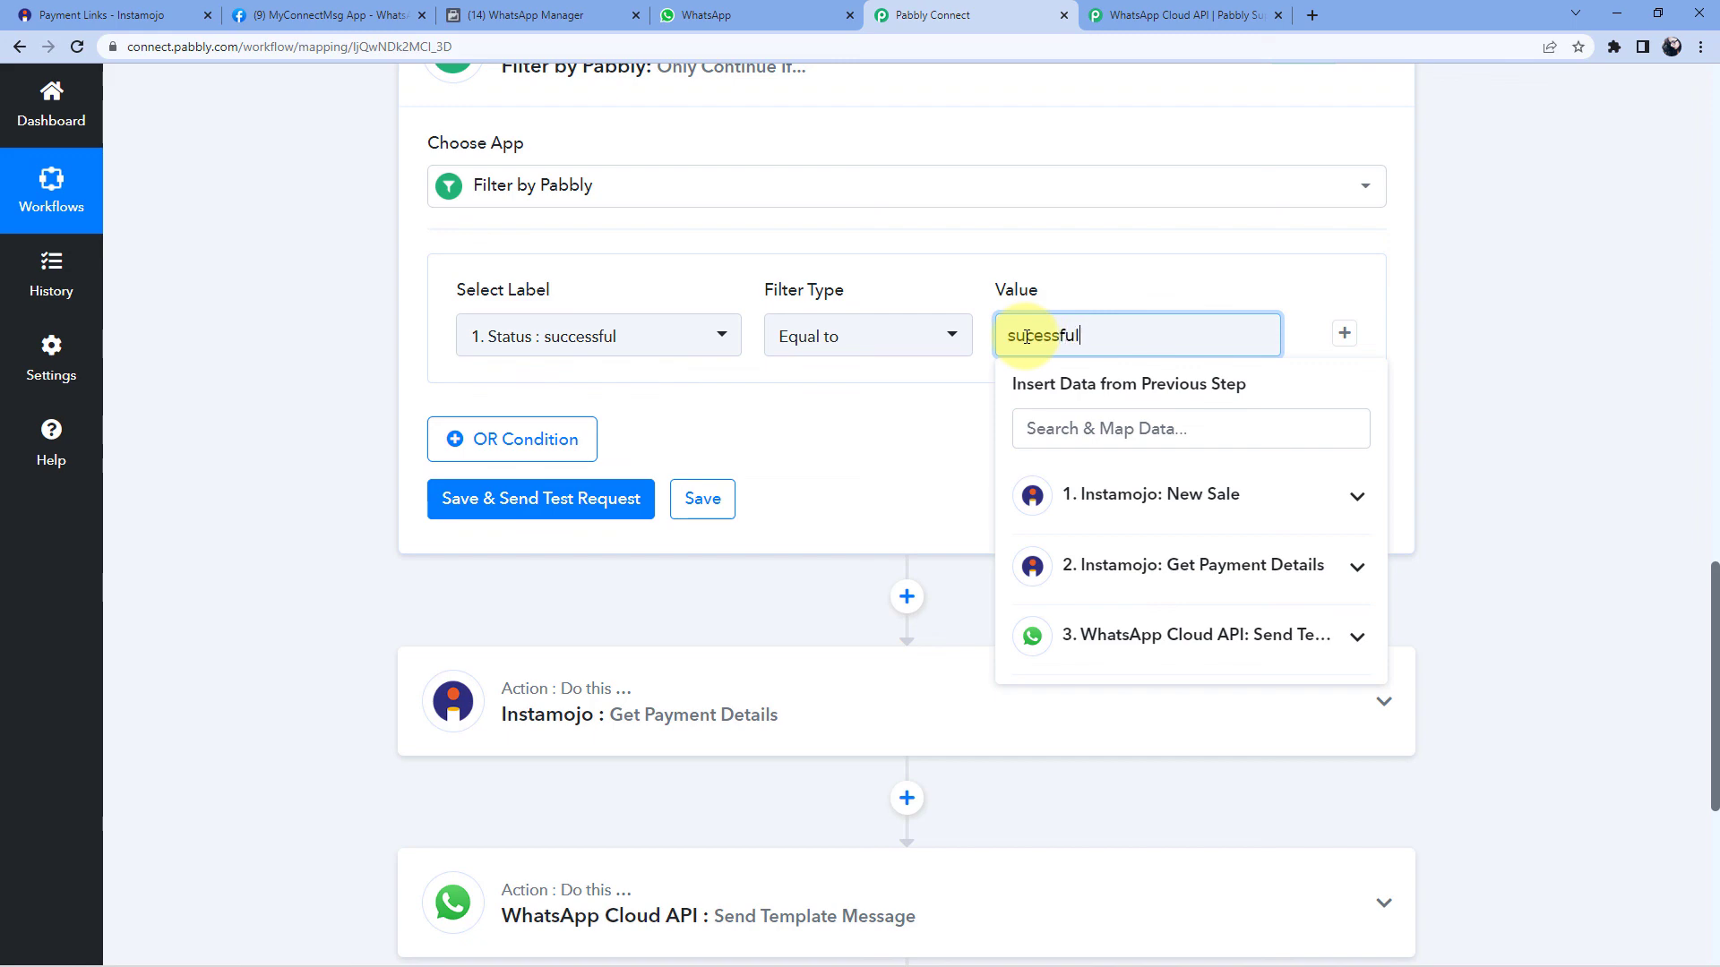
left_click(896, 430)
scroll(971, 388, "up", 7)
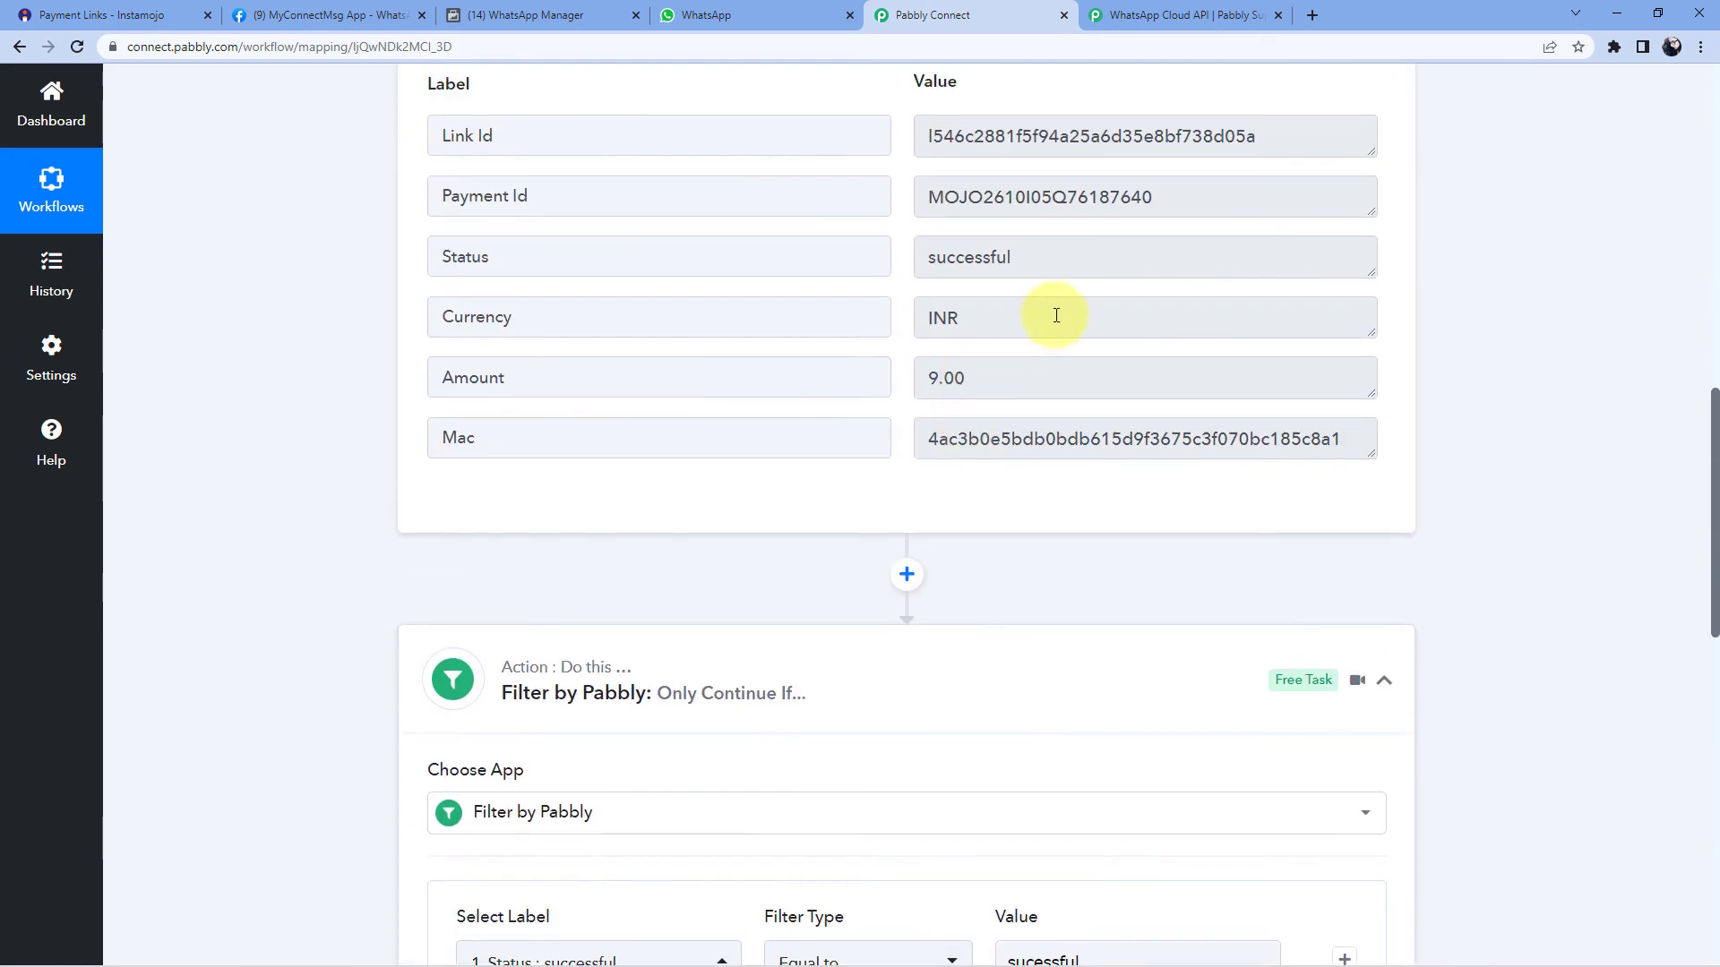
left_click(1021, 259)
left_click_drag(1021, 259, 910, 260)
scroll(914, 416, "down", 4)
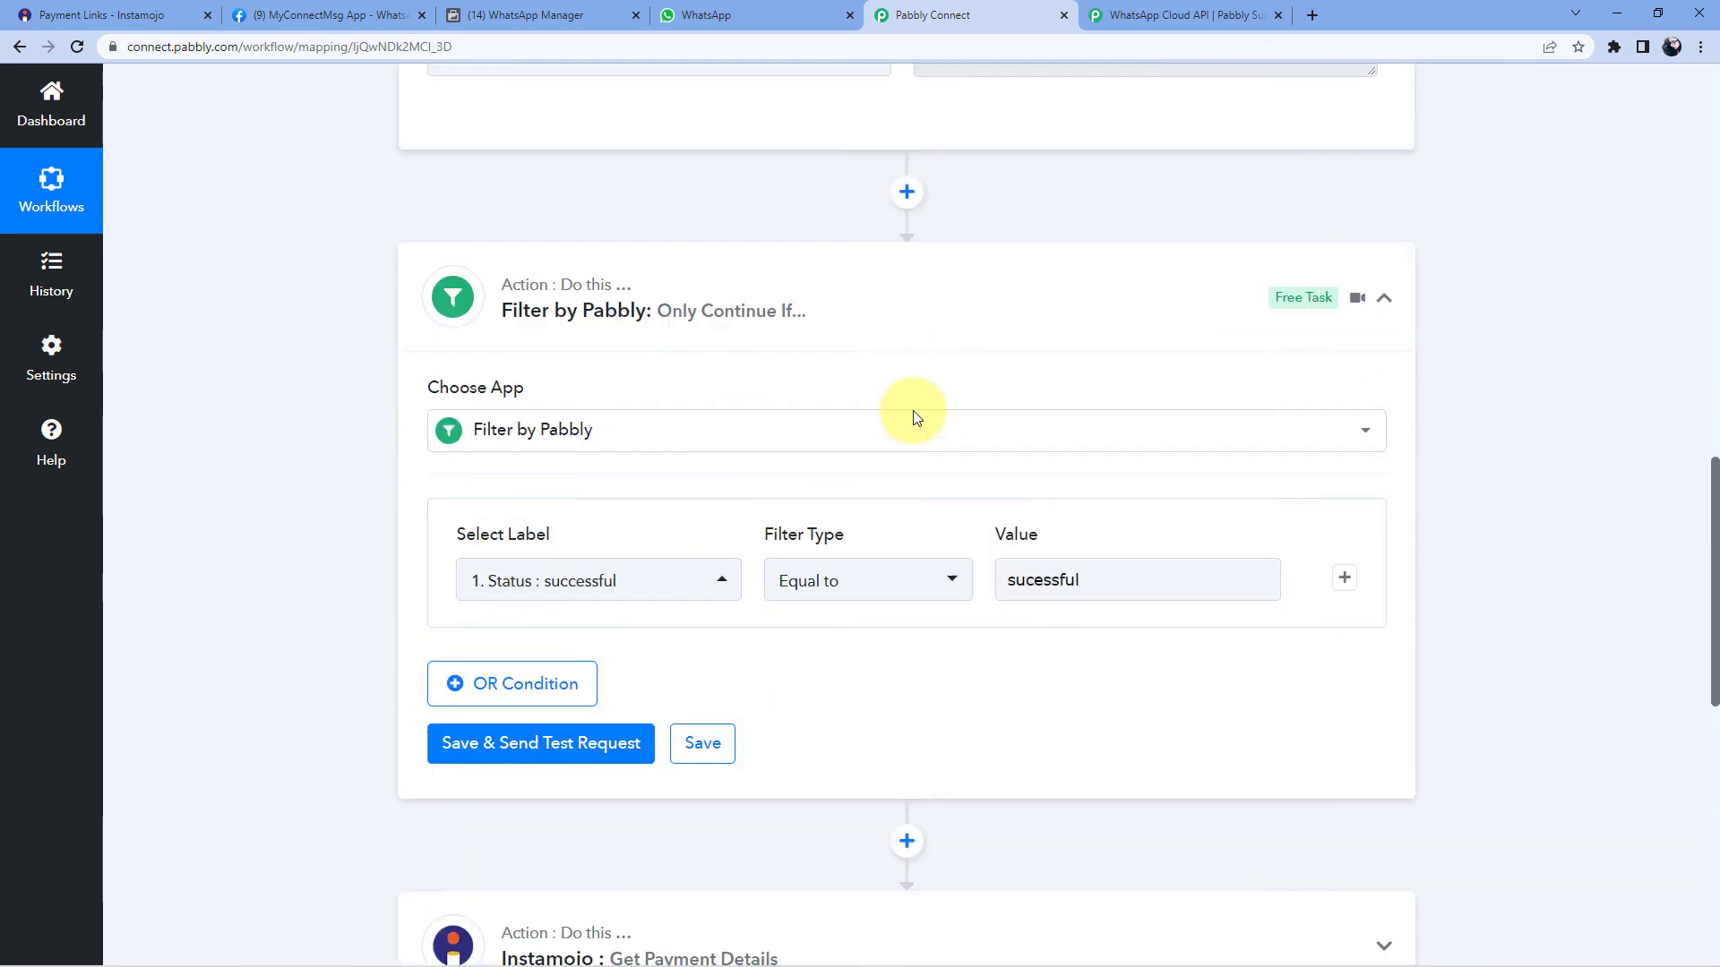
scroll(914, 416, "down", 2)
left_click(1025, 428)
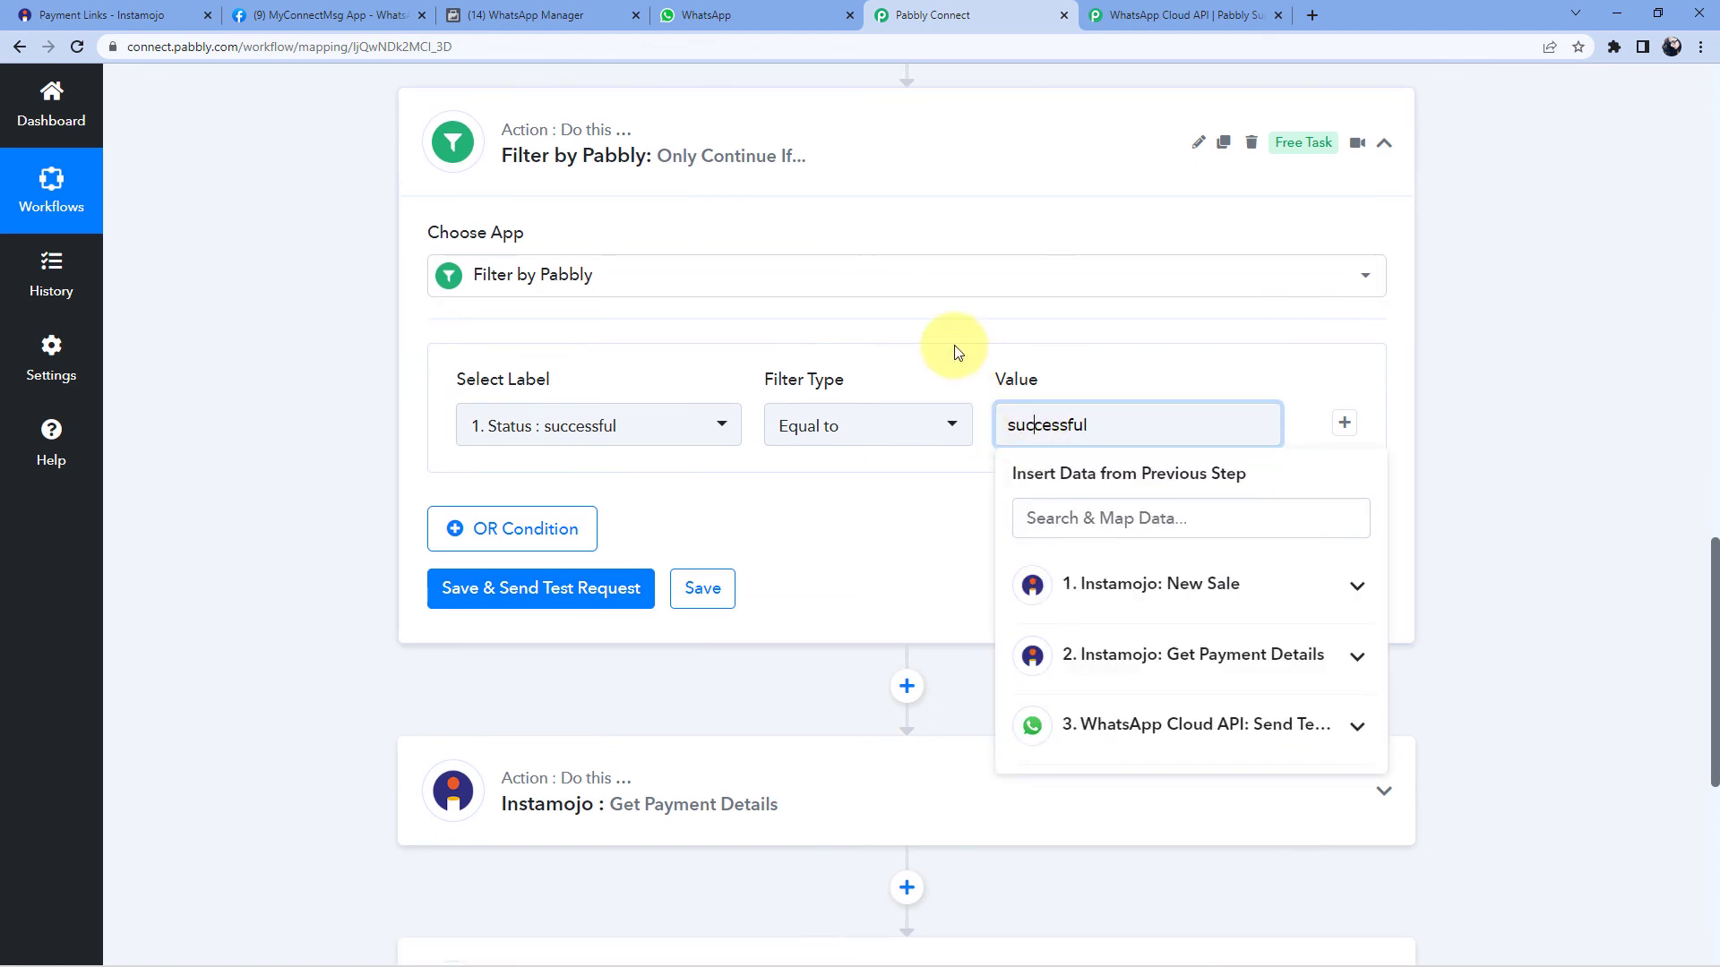
left_click(839, 368)
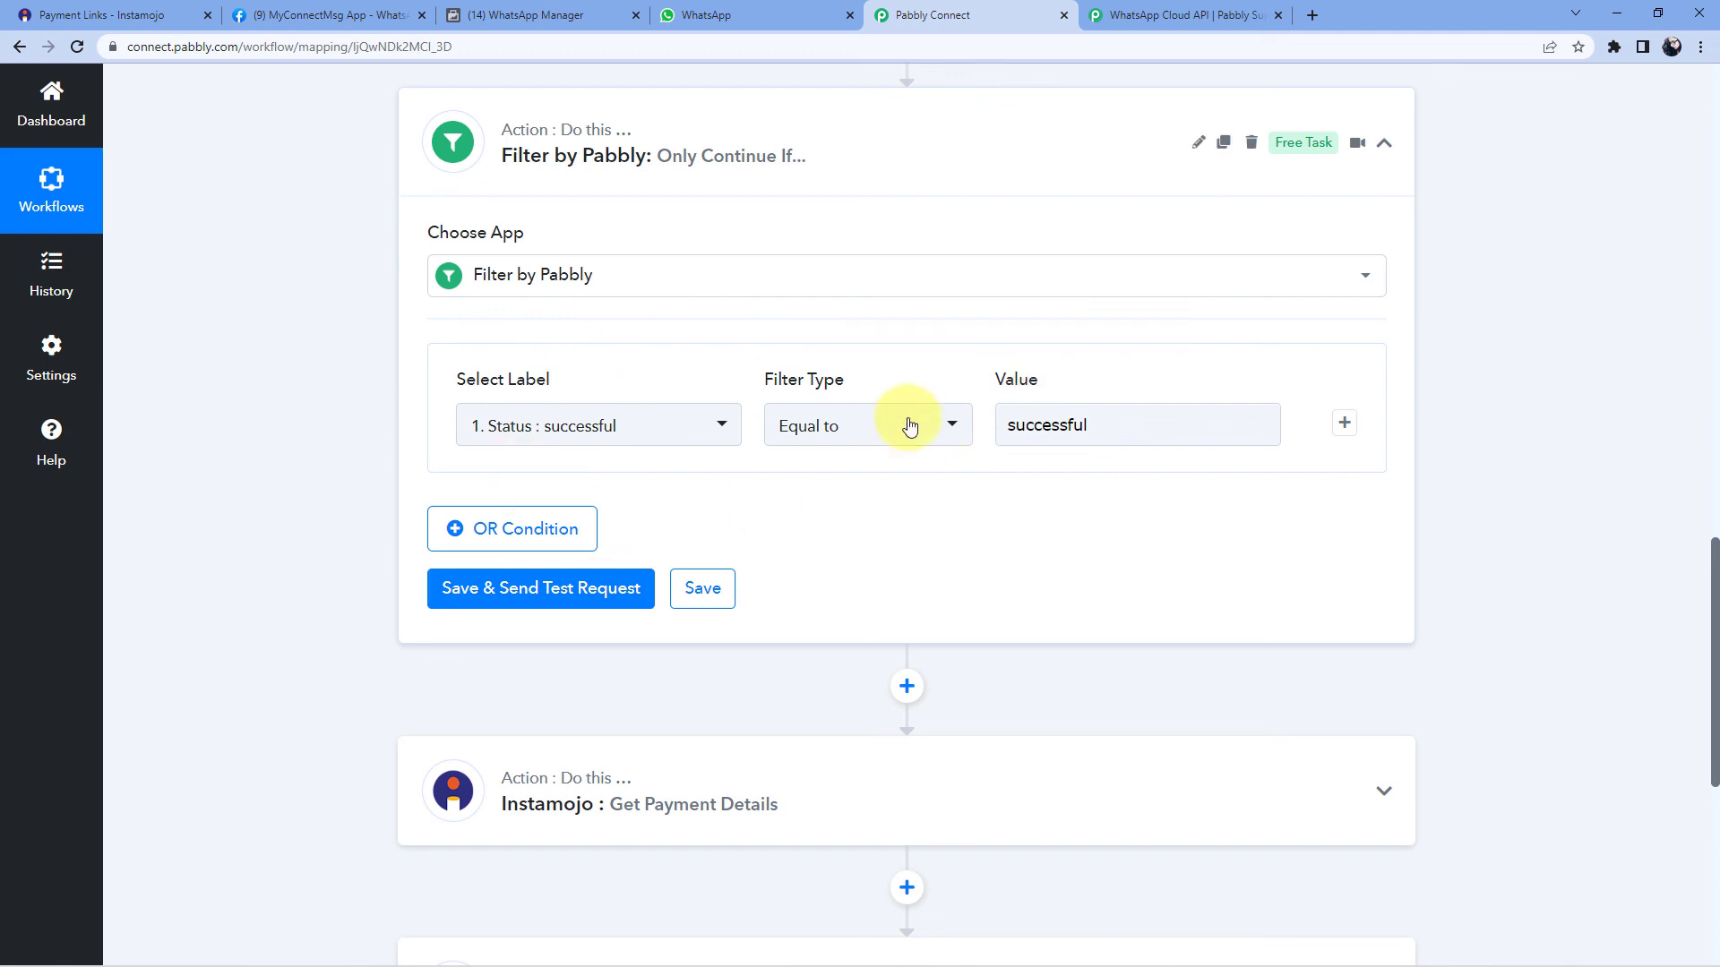
- Save and test the Status filter, confirming the response reads Condition is true
left_click(570, 598)
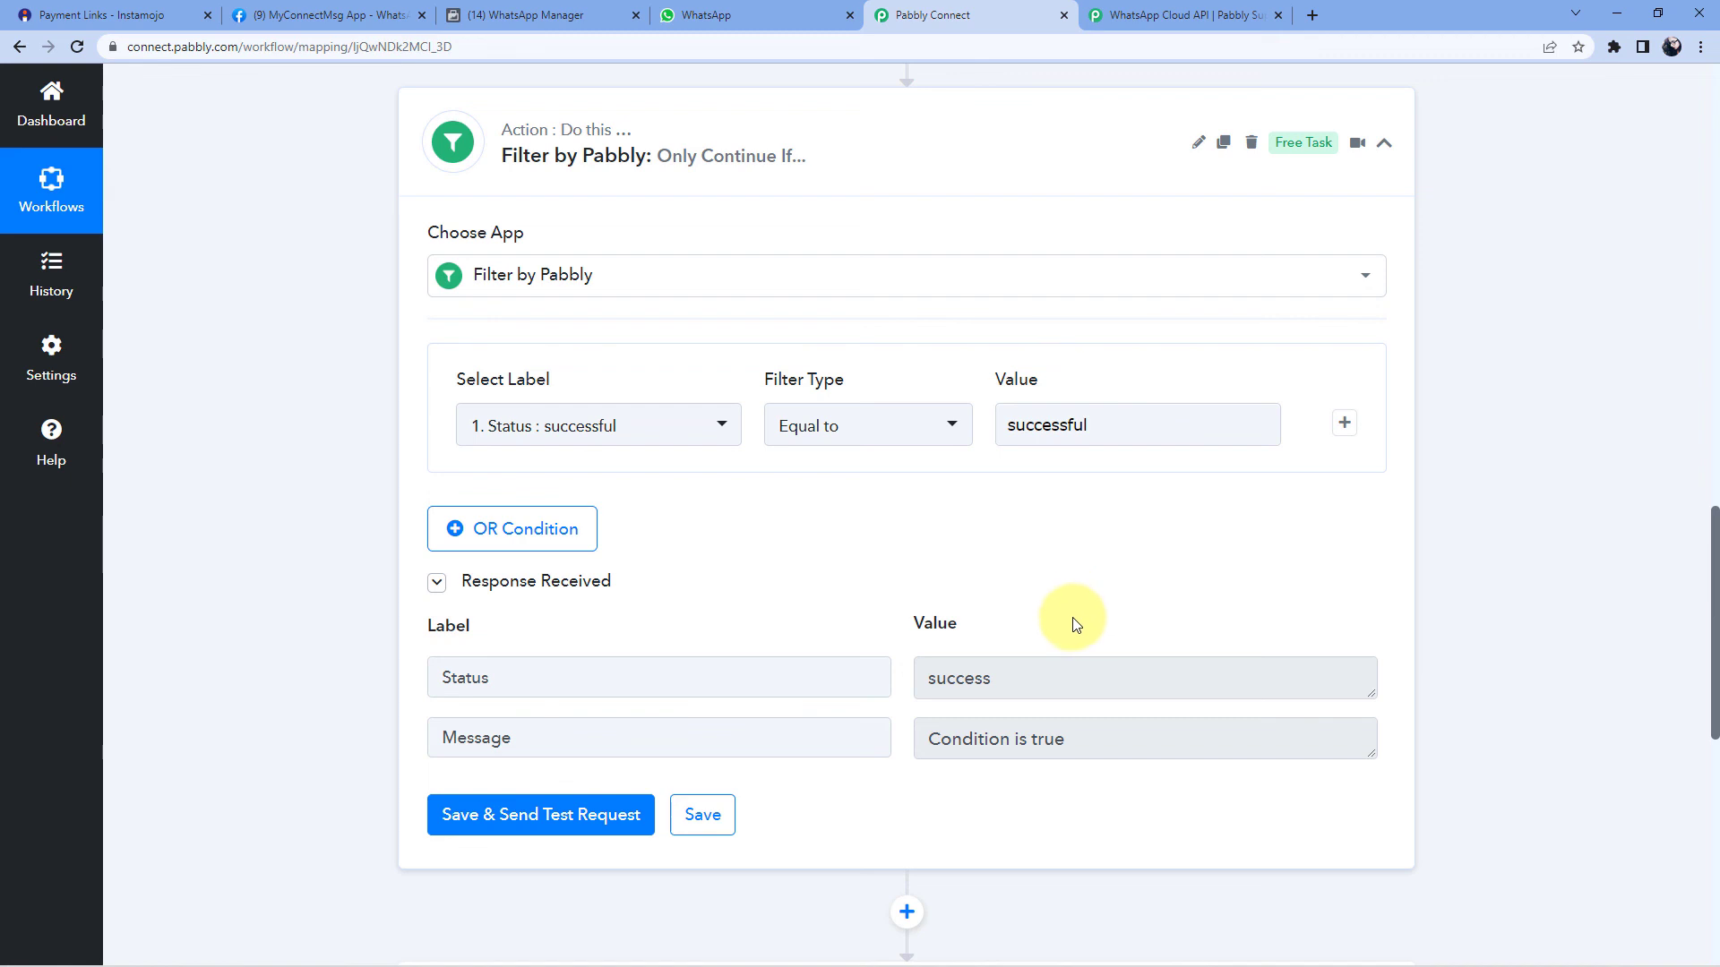
scroll(1062, 622, "down", 3)
scroll(1063, 622, "up", 1)
scroll(1044, 587, "up", 1)
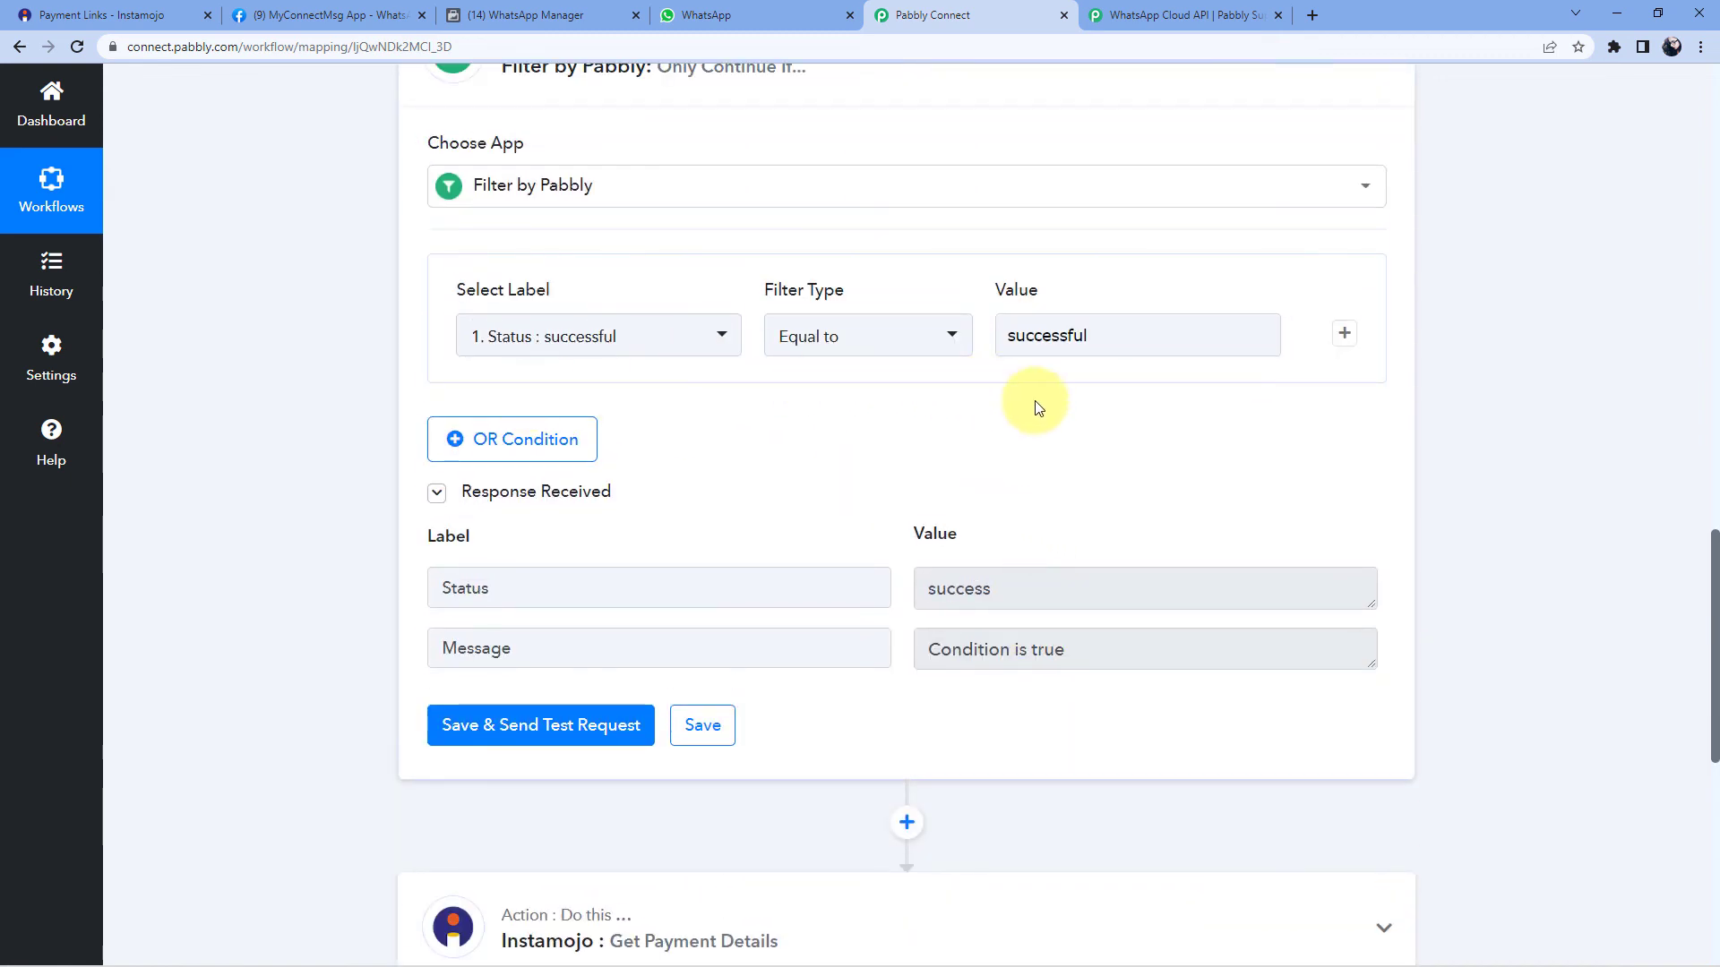
scroll(1052, 430, "up", 1)
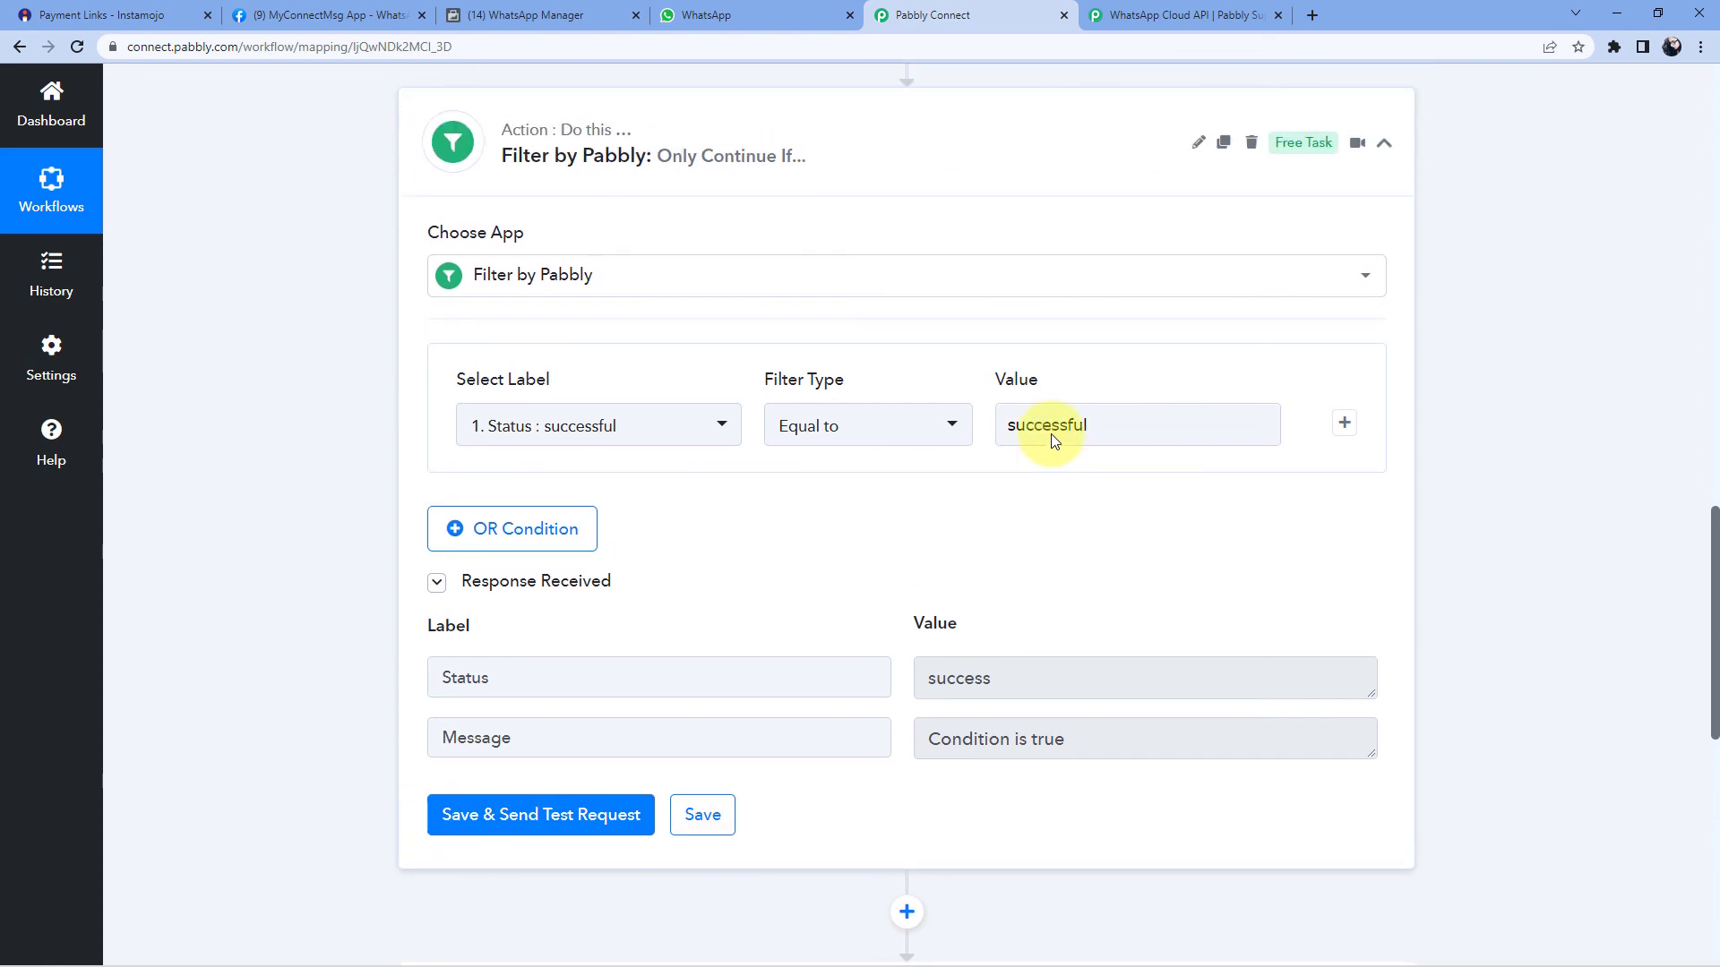
- Collapse the filter and Instamojo New Sale trigger cards
left_click(932, 158)
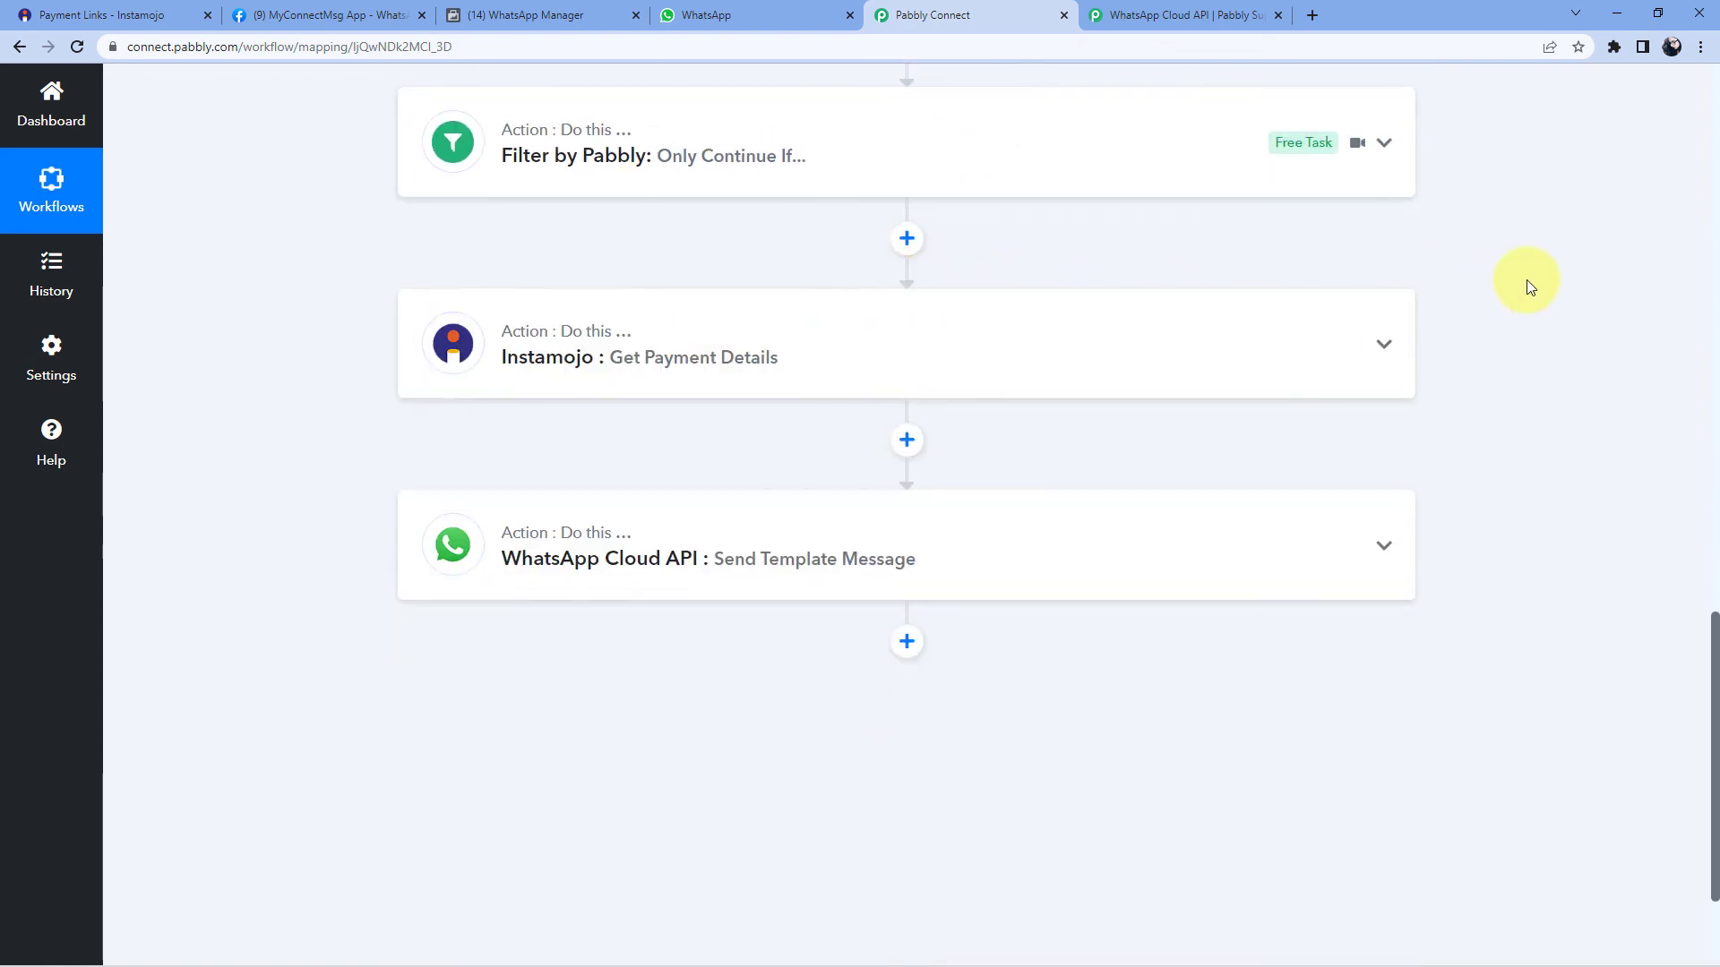
scroll(1486, 310, "up", 15)
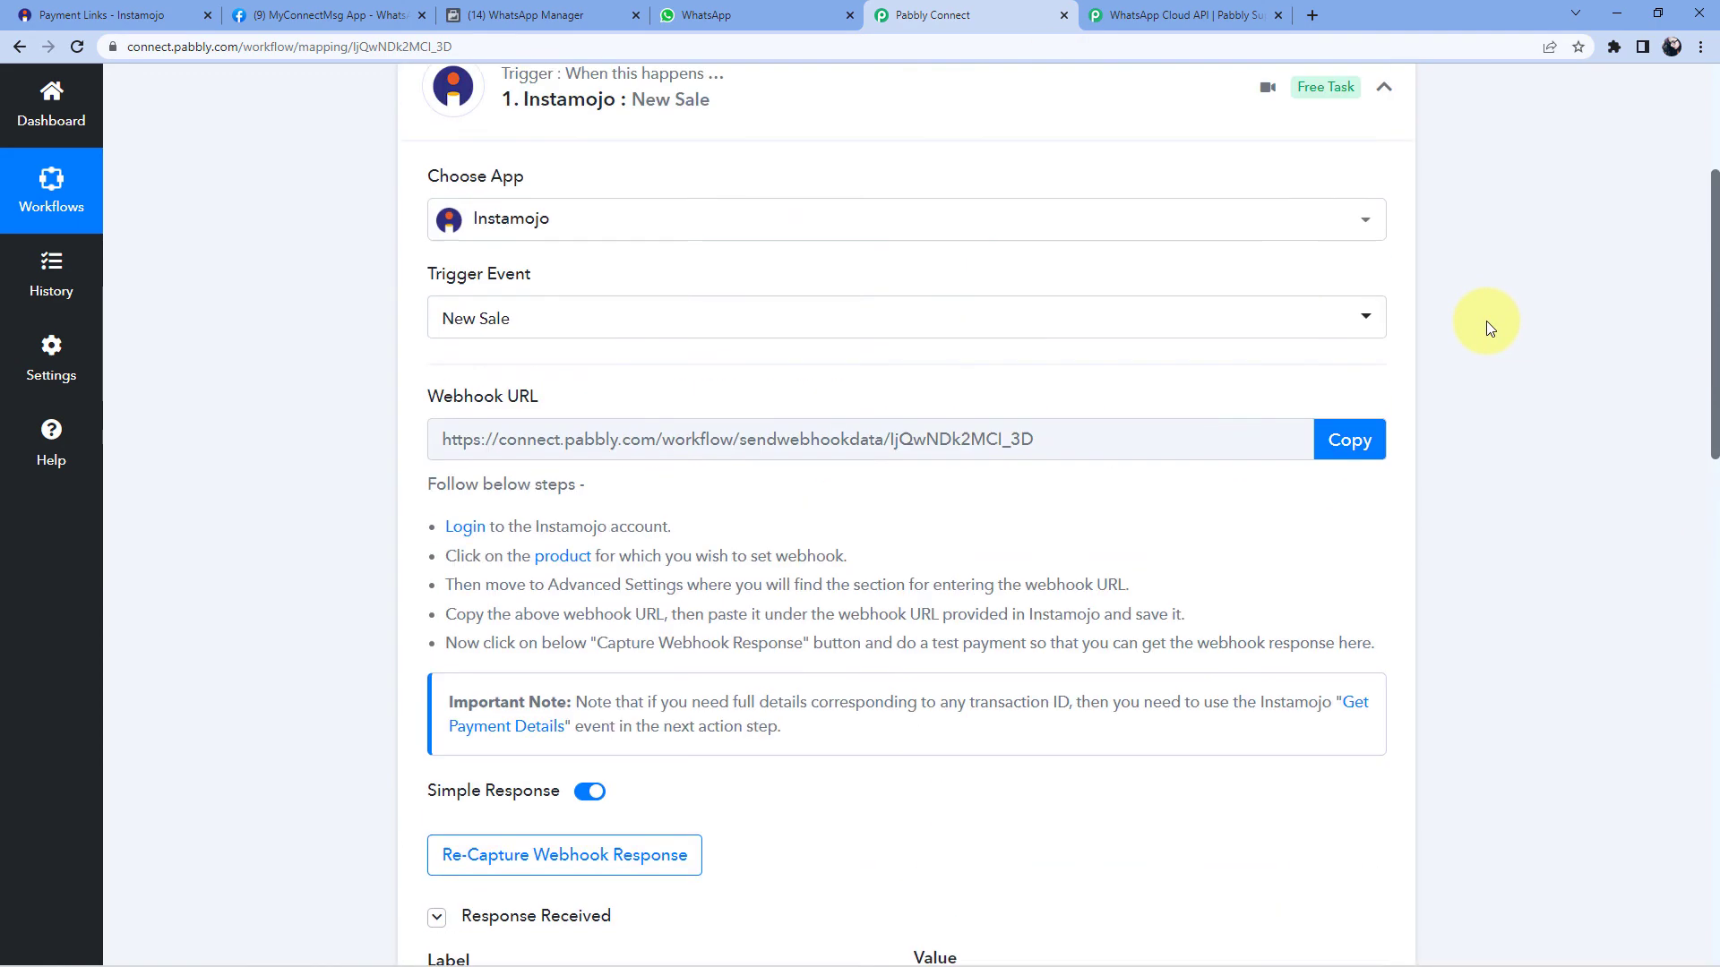
scroll(1433, 327, "up", 3)
left_click(954, 363)
scroll(918, 273, "down", 2)
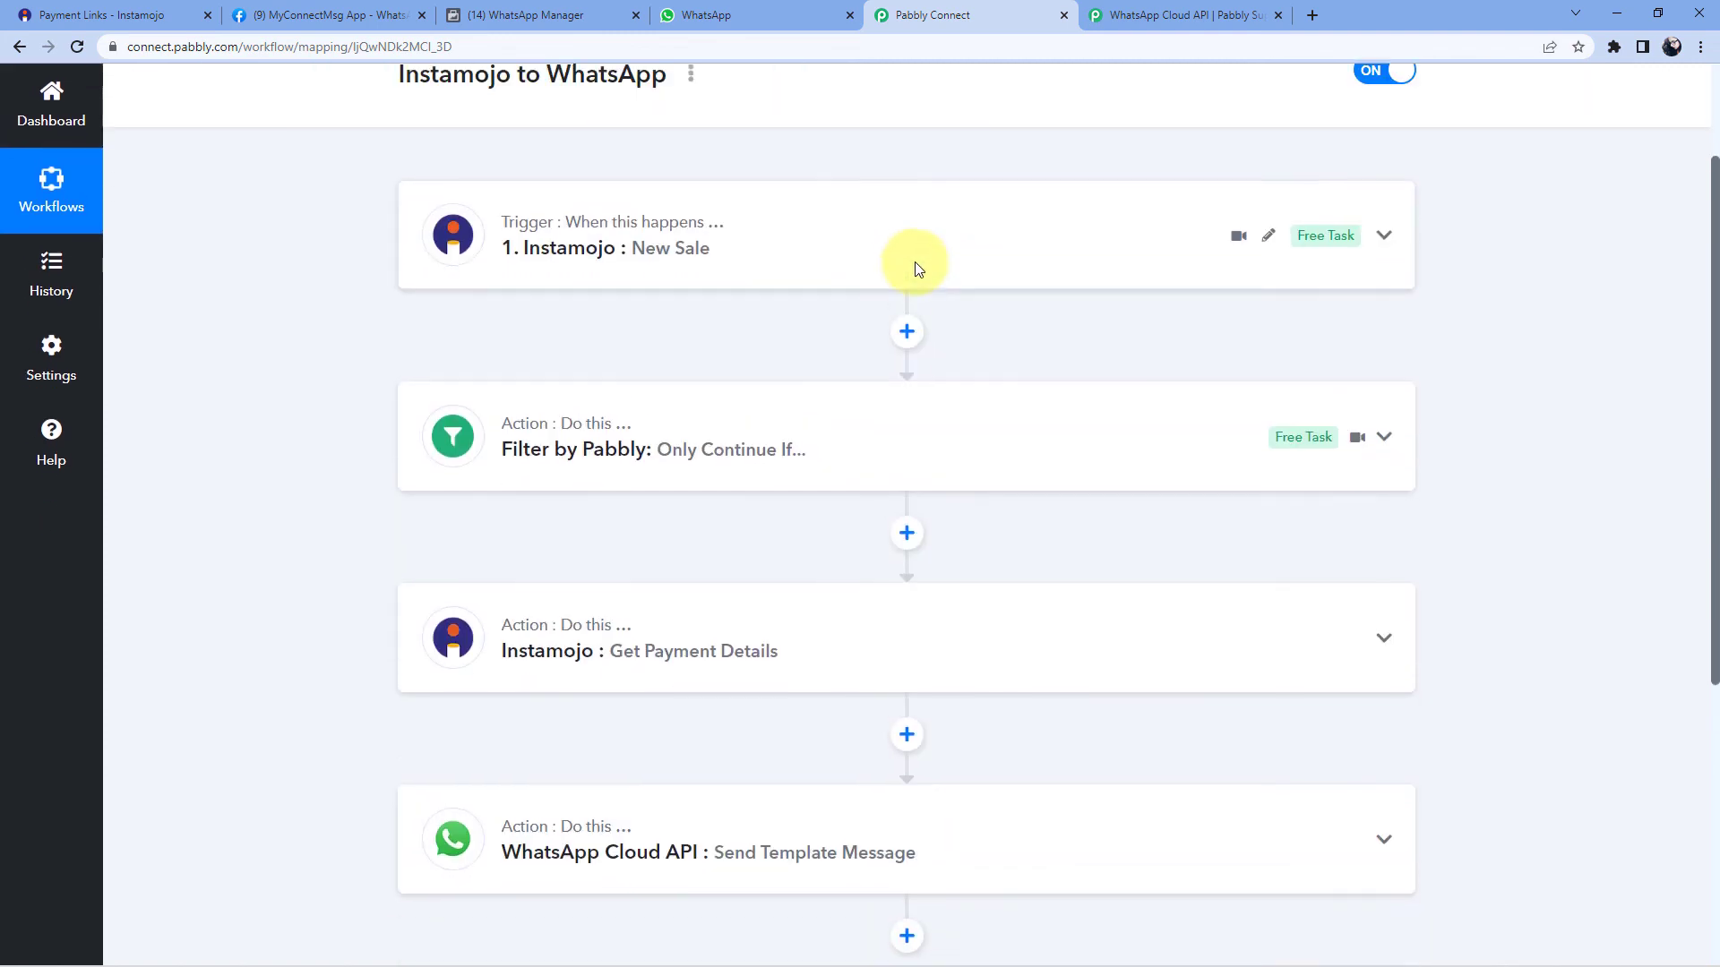
scroll(935, 264, "up", 2)
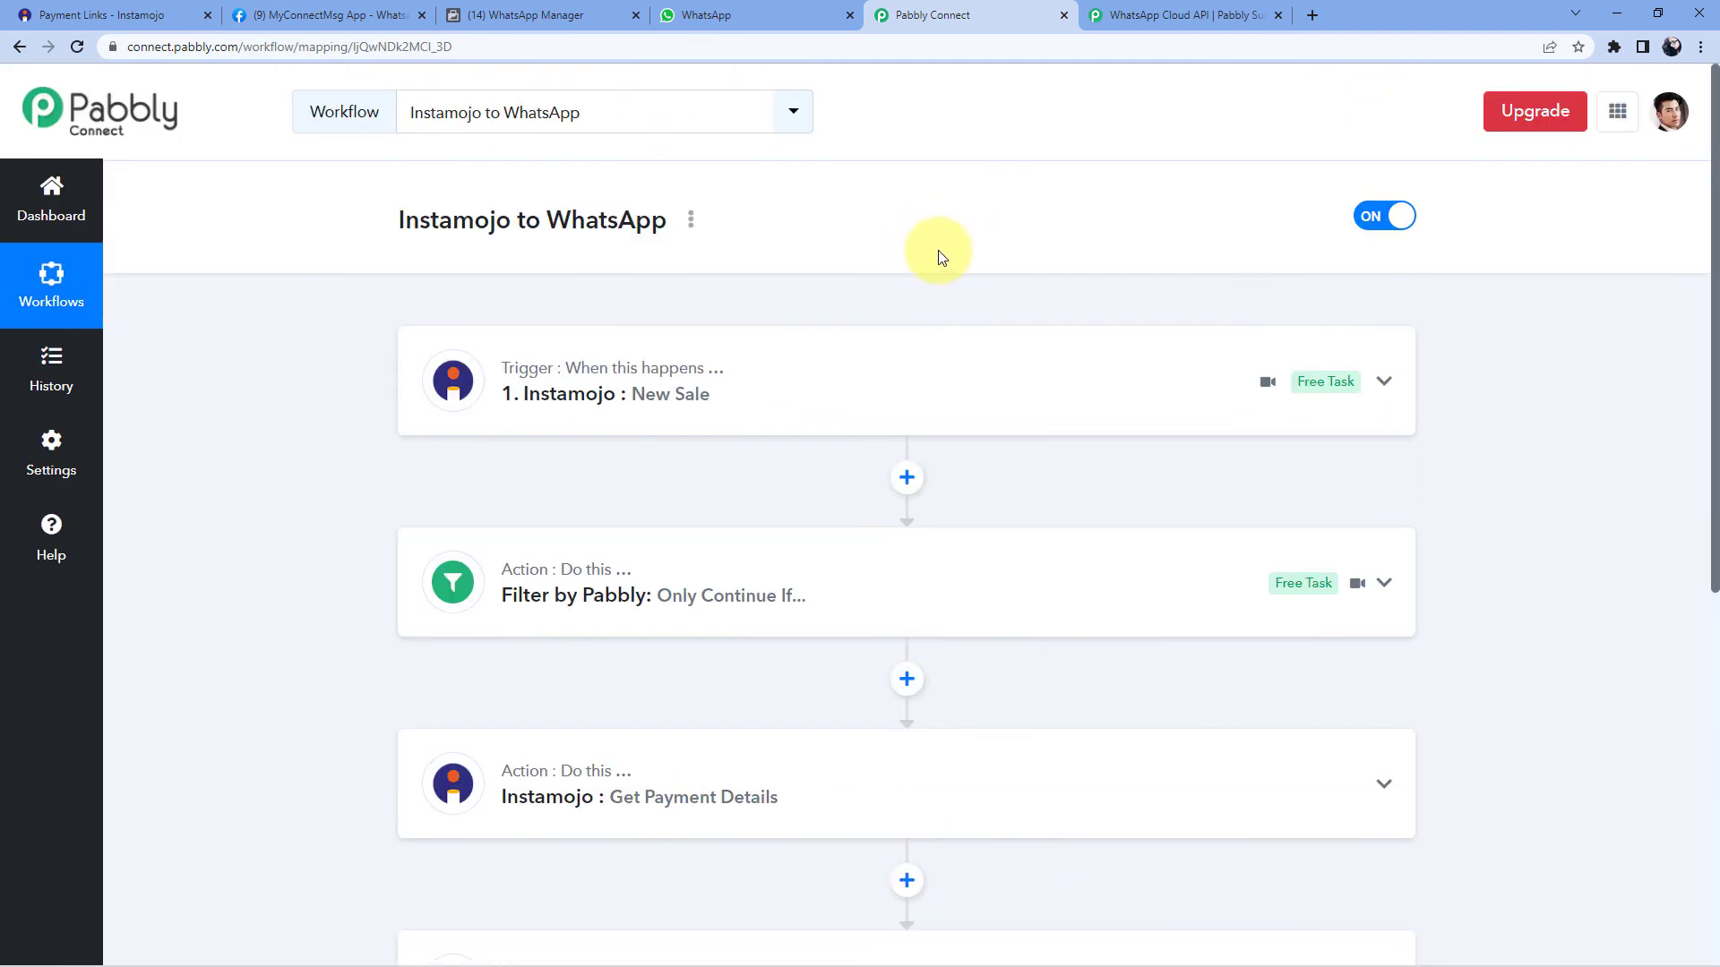